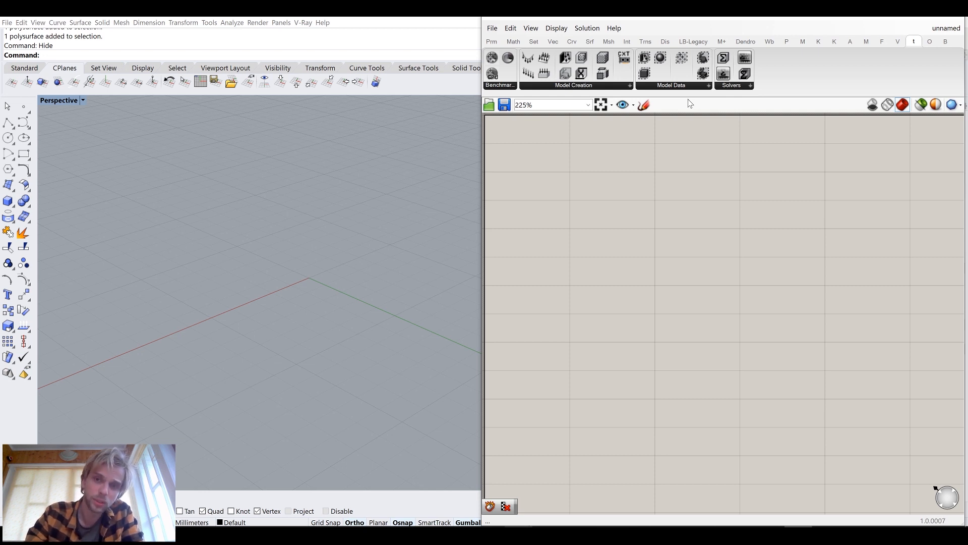
click(786, 41)
click(804, 41)
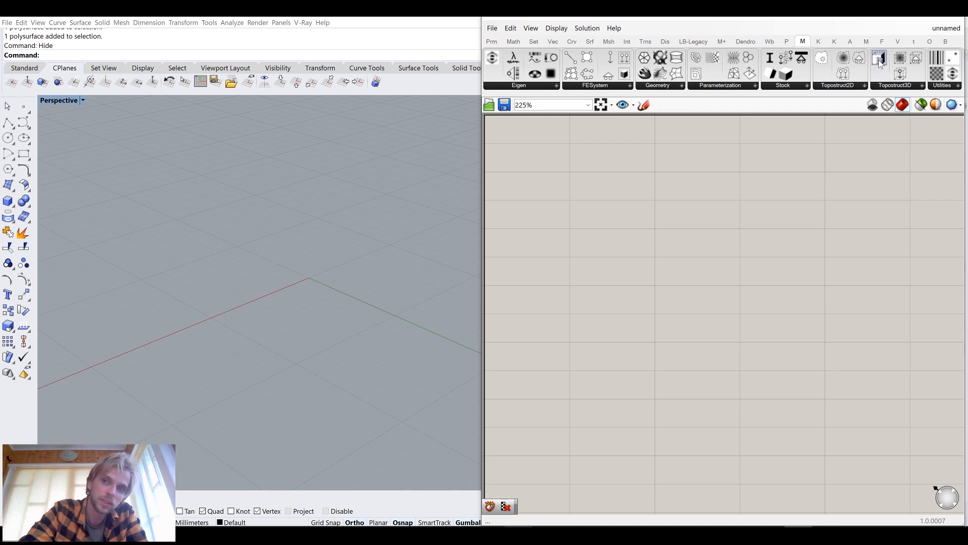
click(915, 43)
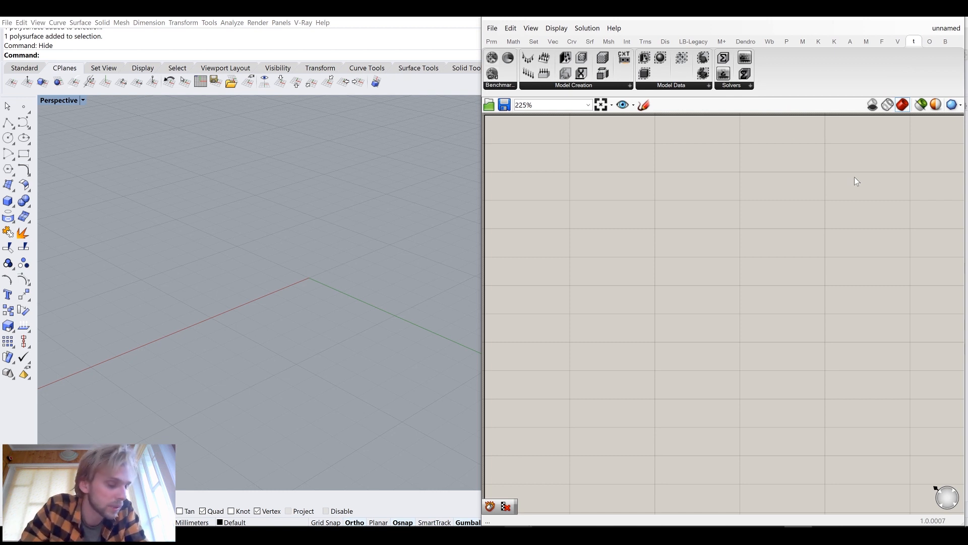
Create a 10 × 10 × 10 box with its base corner at the origin
right_drag(162, 188, 247, 275)
click(8, 201)
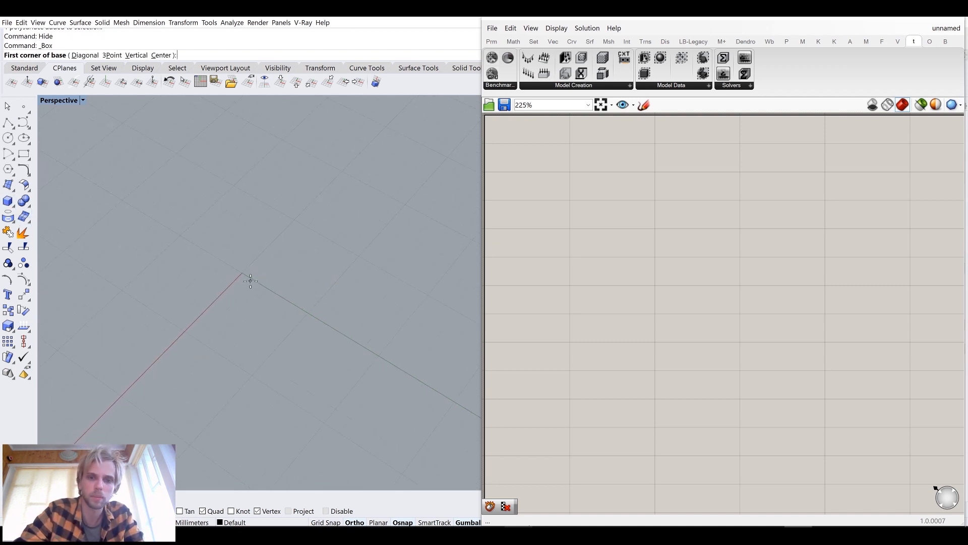
text(0)
key(Return)
text(a0)
key(Return)
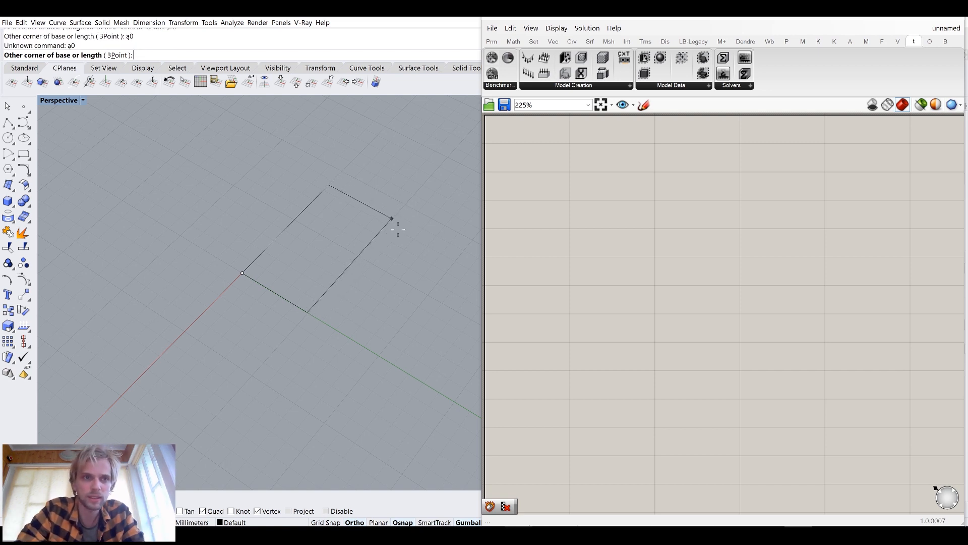
text(10)
key(Return)
text(10)
key(Return)
text(10)
key(Return)
Place a Brep parameter on the Grasshopper canvas
click(342, 307)
scroll(303, 297, down, 3)
right_drag(290, 292, 269, 256)
key(Escape)
right_drag(281, 313, 298, 246)
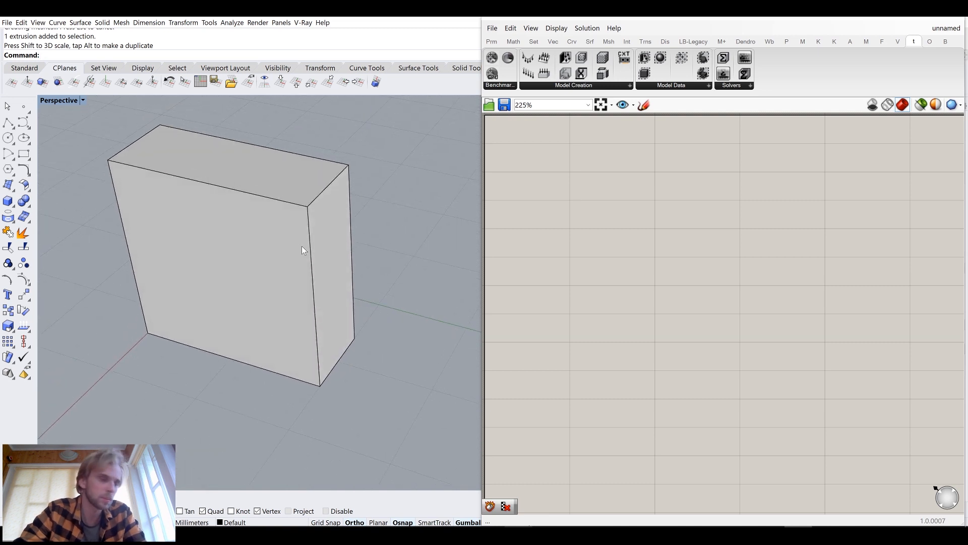
click(301, 246)
double_click(626, 238)
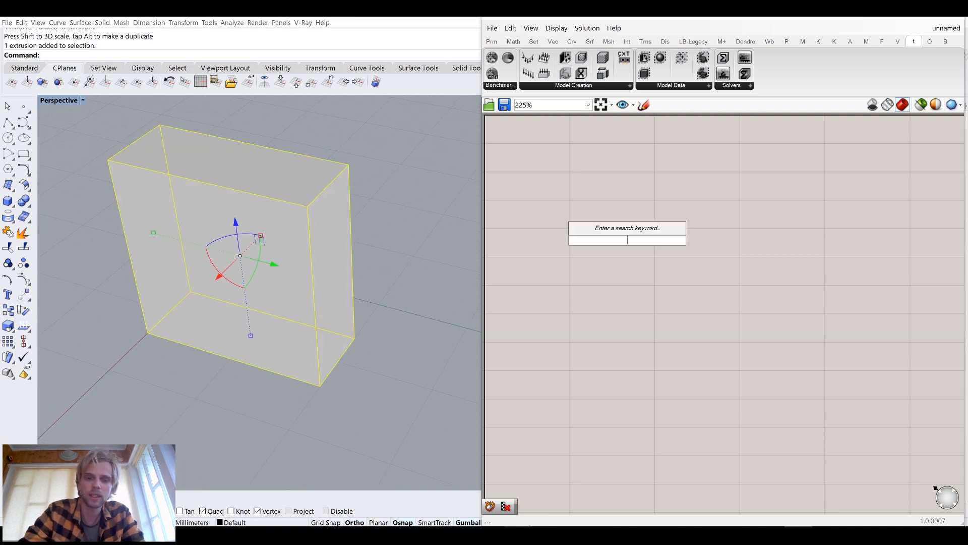
text(brep)
key(Return)
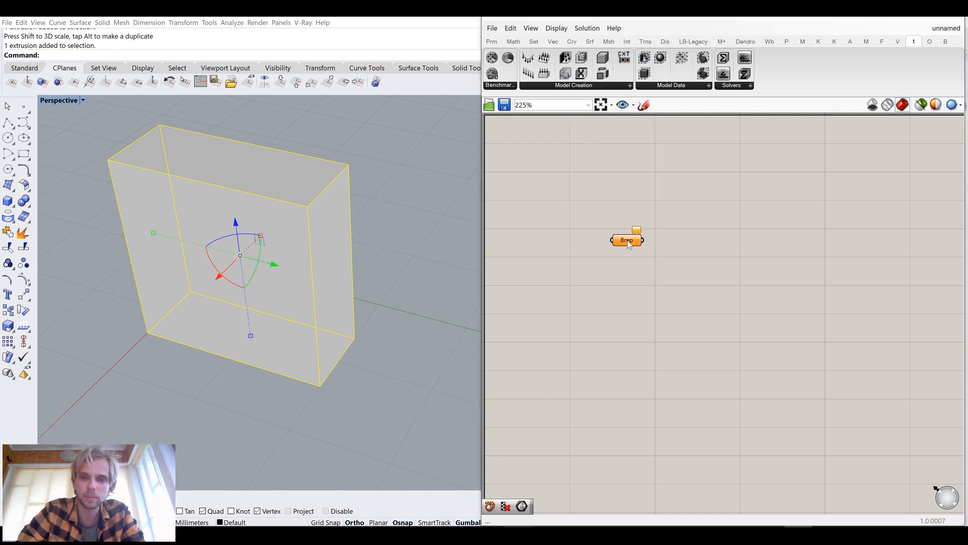
Assign the box to the Brep parameter and hide the box in the viewport
right_click(628, 242)
click(651, 357)
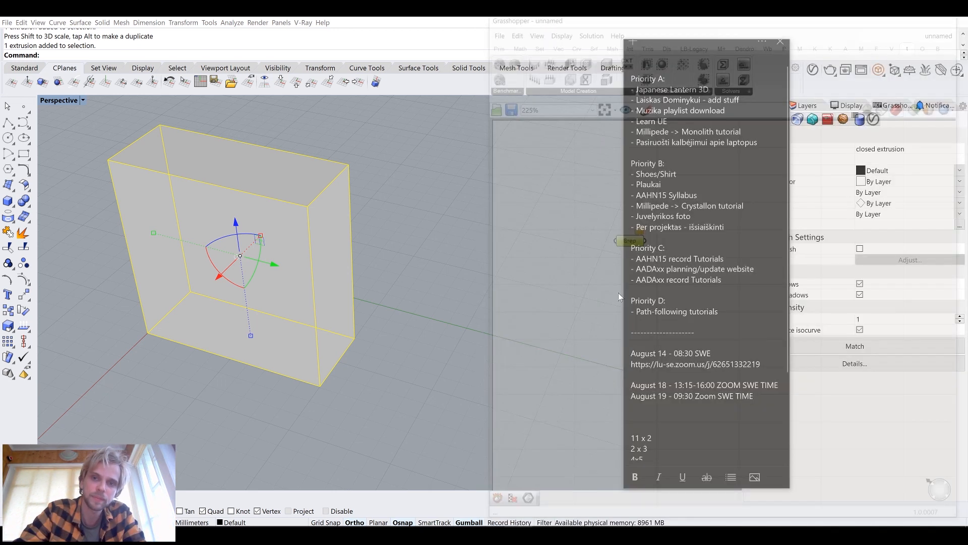
click(313, 241)
key(ctrl+h)
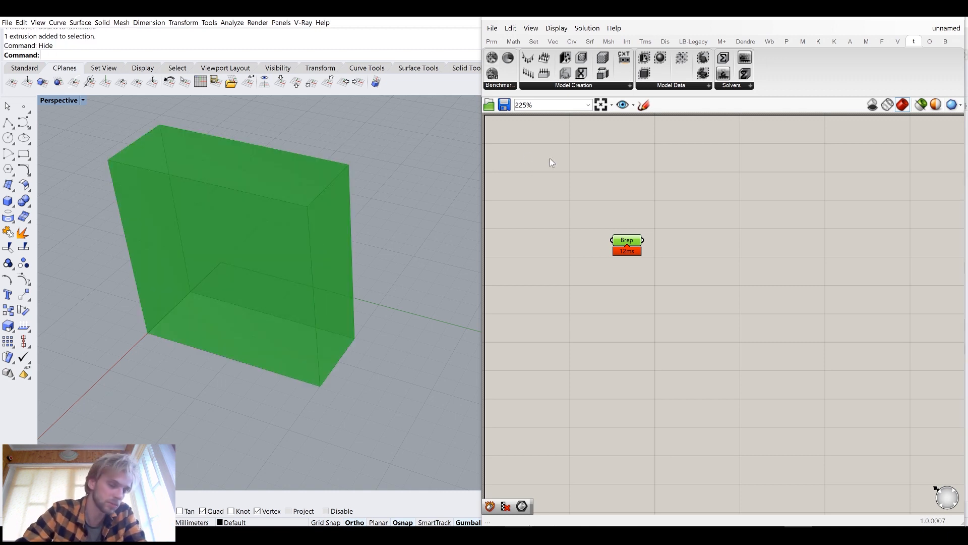
Add a Model component from the Model Creation group to the canvas
click(716, 199)
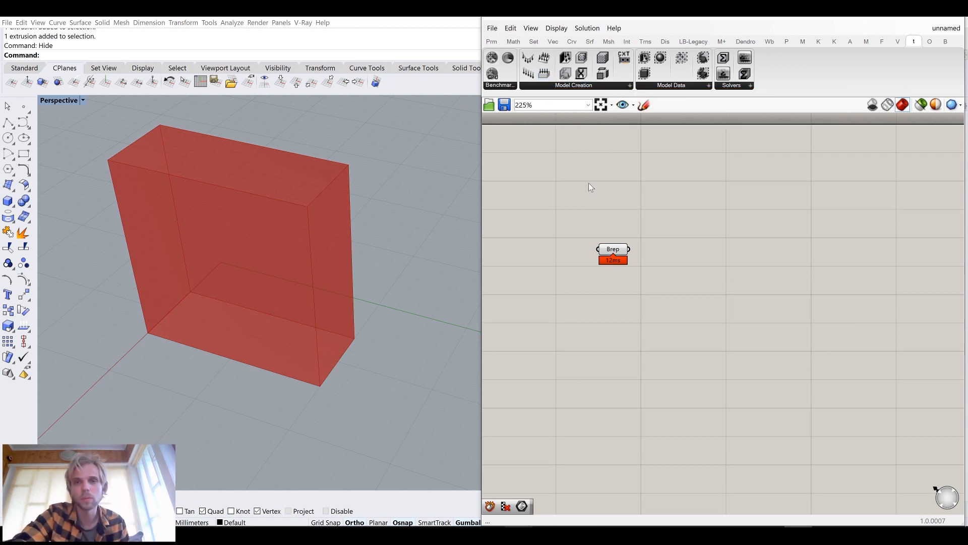
click(573, 87)
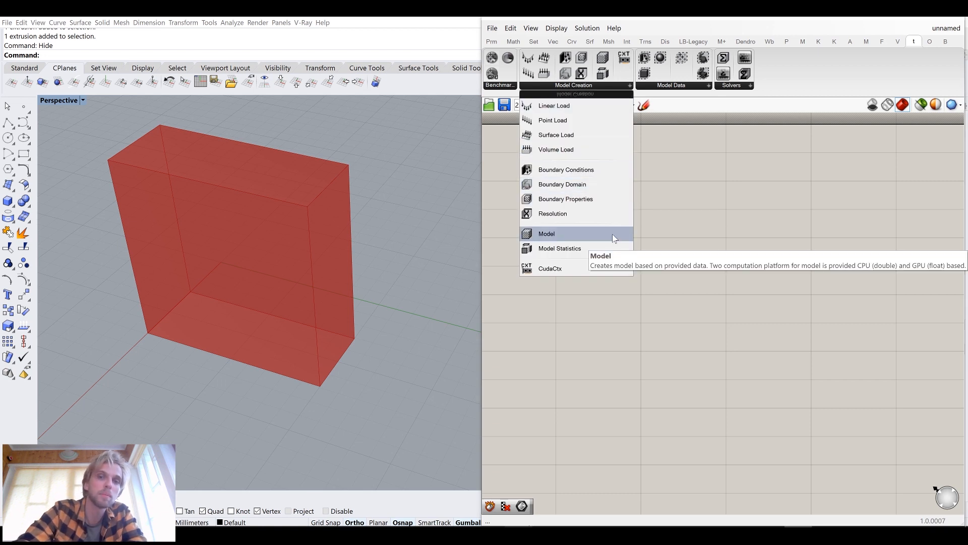
click(576, 236)
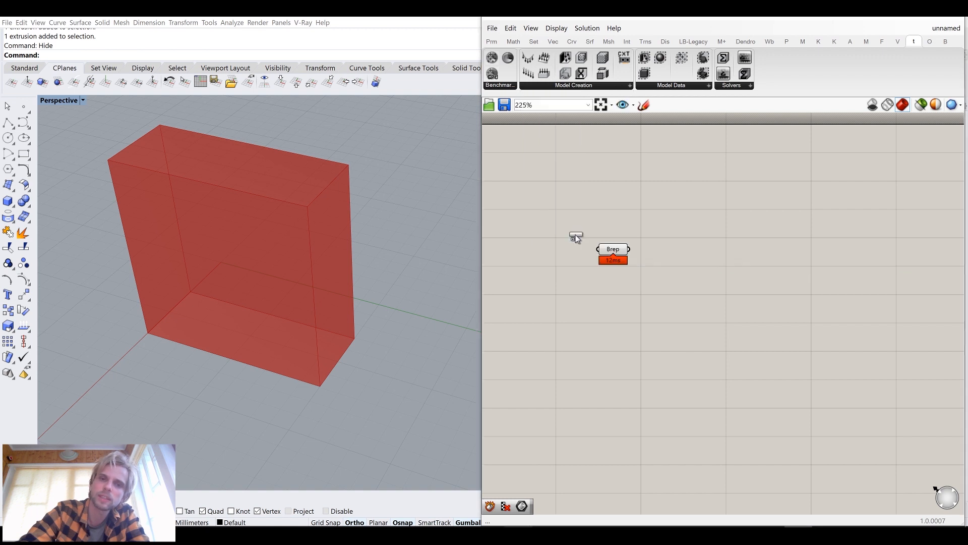
click(739, 313)
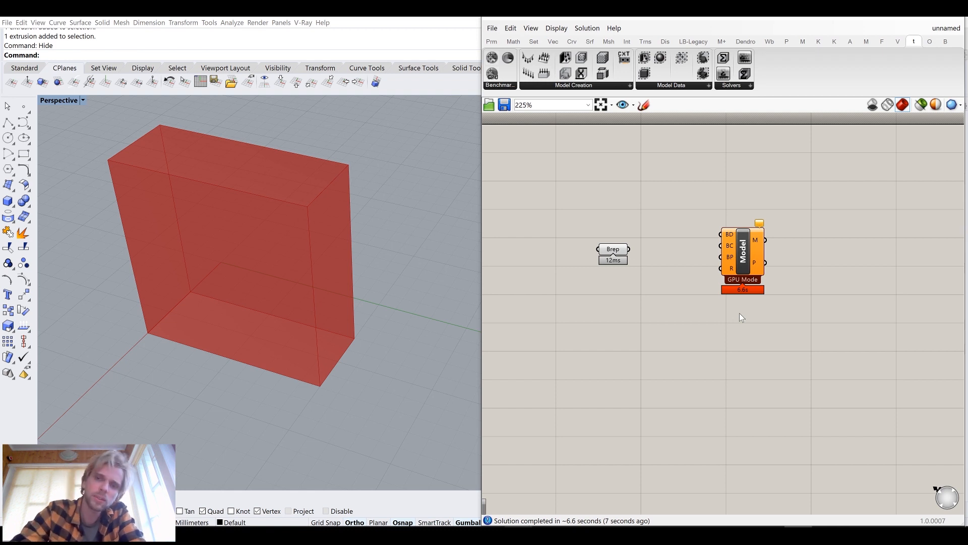
Turn on full component names and icon display for the canvas
scroll(752, 274, up, 3)
mouse_move(751, 265)
mouse_down()
mouse_move(765, 256)
mouse_move(769, 268)
mouse_up()
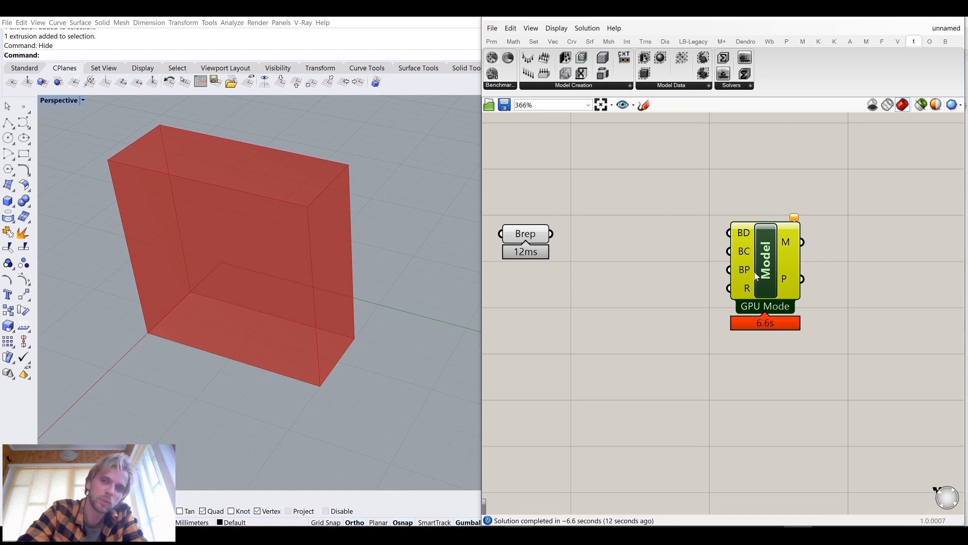
click(558, 29)
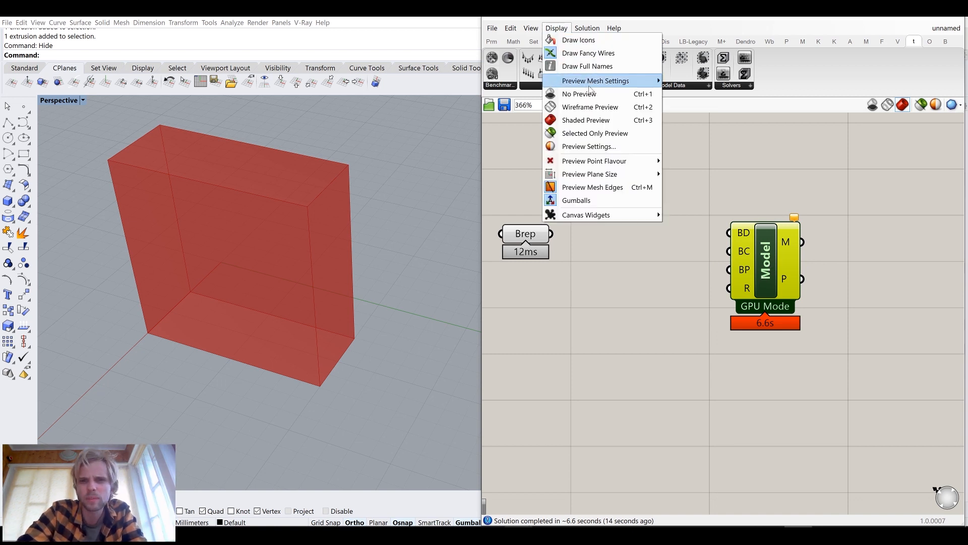
click(601, 65)
click(558, 28)
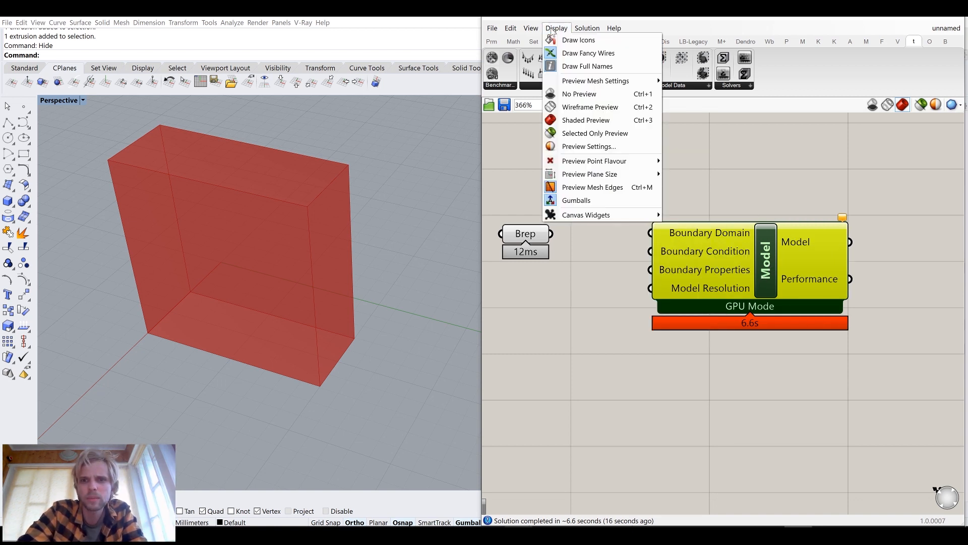
click(589, 39)
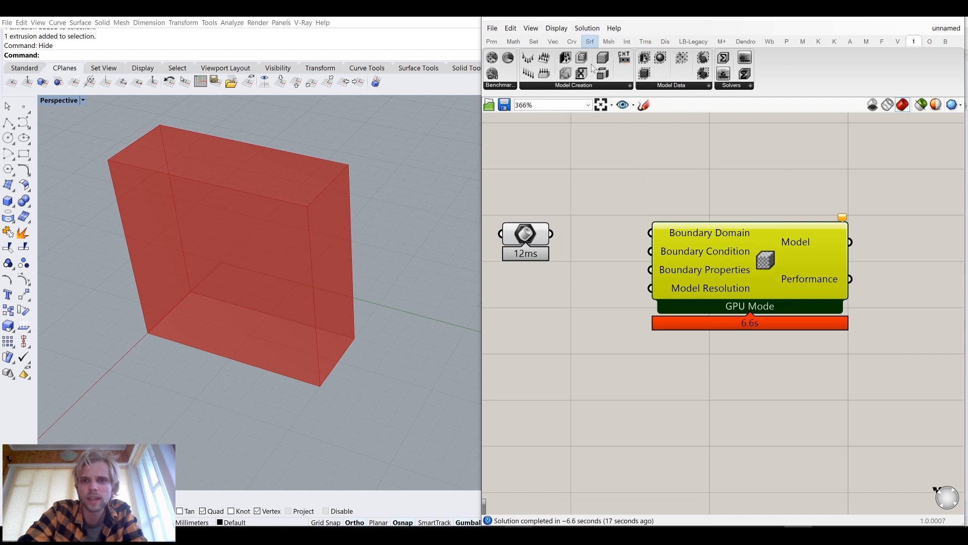
Rearrange the Brep parameter and Model component on the canvas
click(603, 219)
scroll(603, 219, down, 1)
right_drag(603, 219, 683, 216)
drag(607, 228, 573, 217)
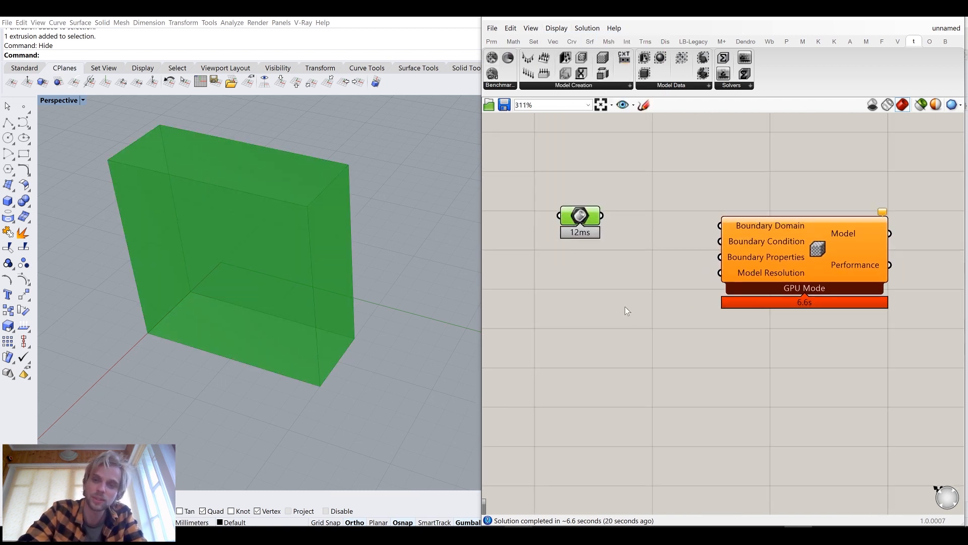
click(609, 285)
right_drag(665, 313, 613, 301)
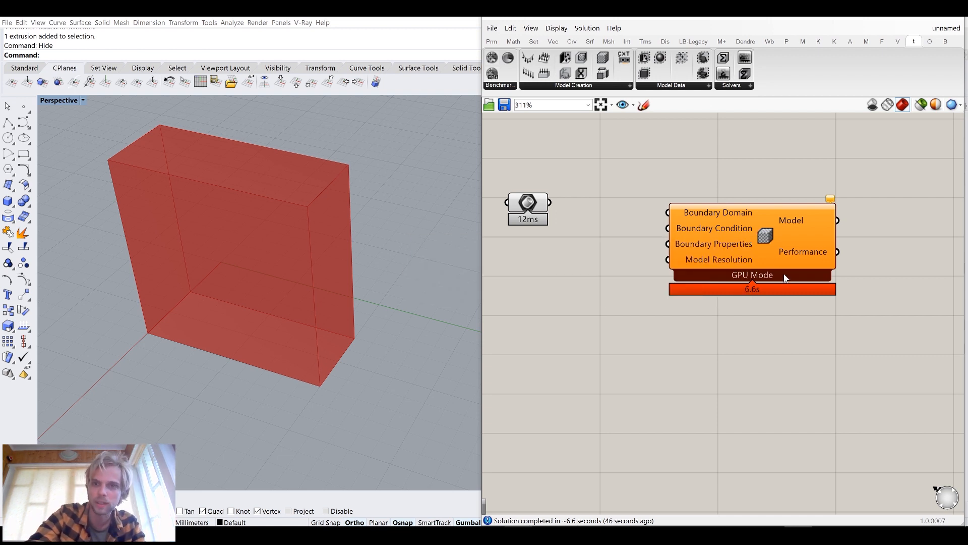
drag(784, 280, 801, 265)
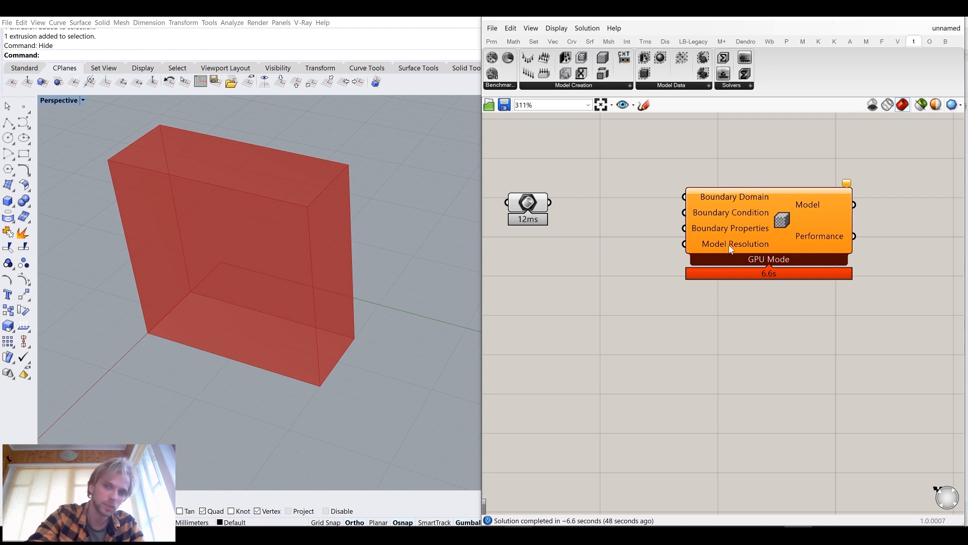
mouse_move(718, 201)
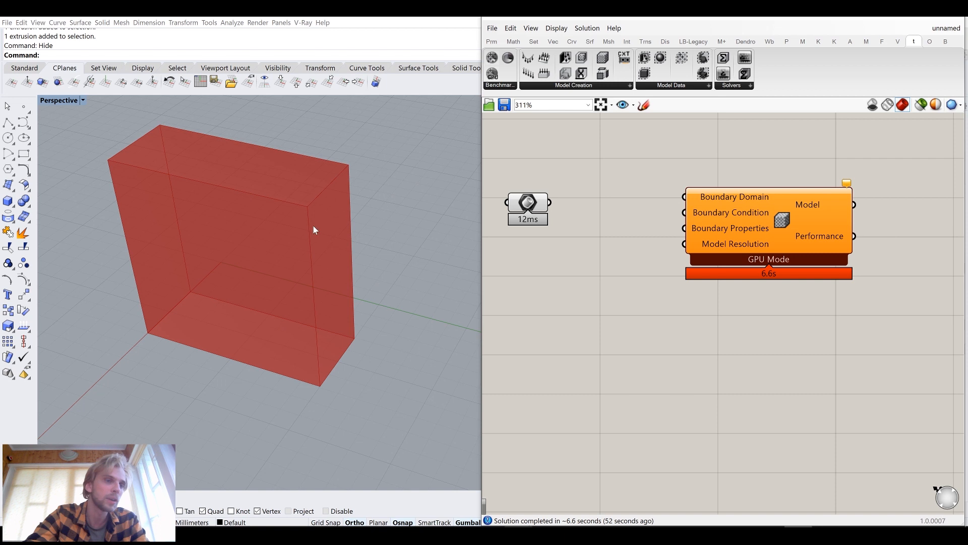
Show the hidden box again with ShowSelected and delete it
right_drag(367, 242, 299, 280)
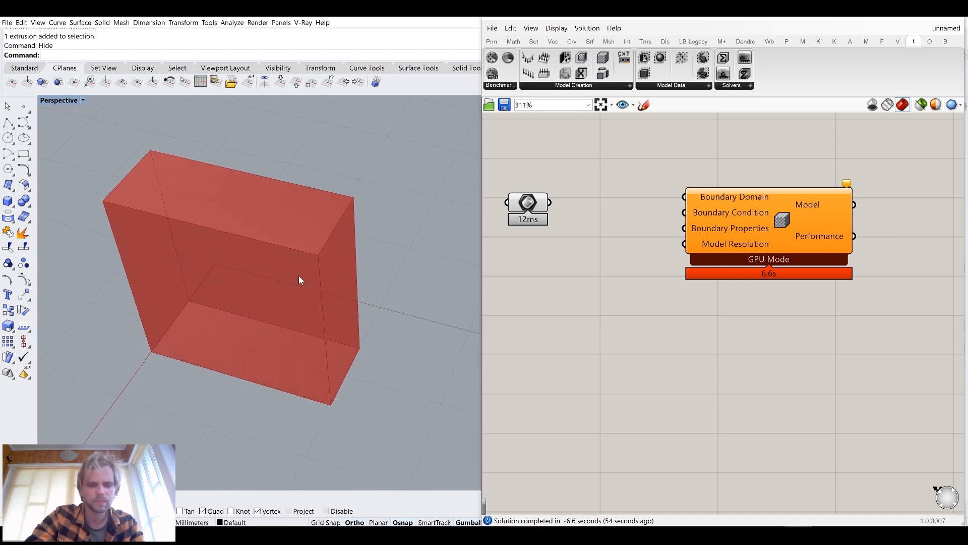
text(ShowSelected)
key(Return)
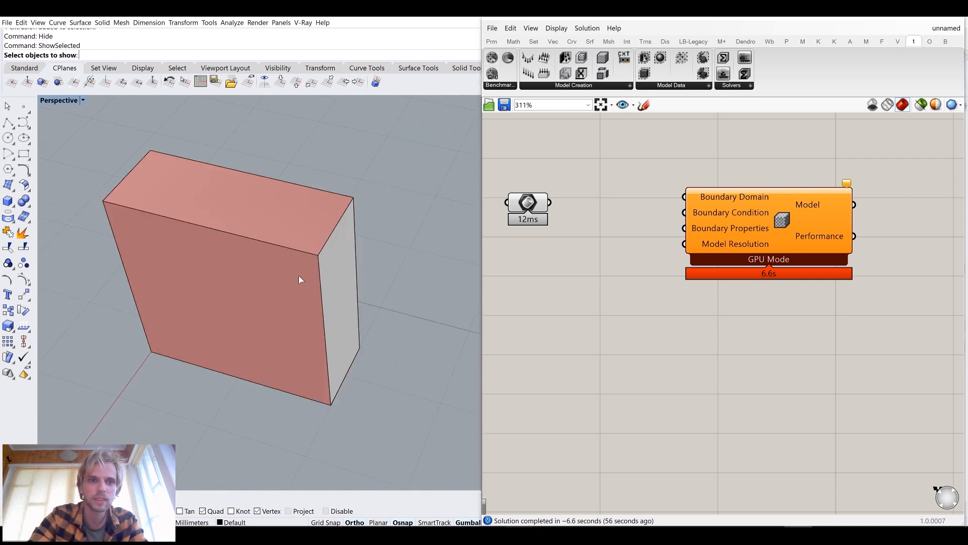
click(299, 276)
key(Return)
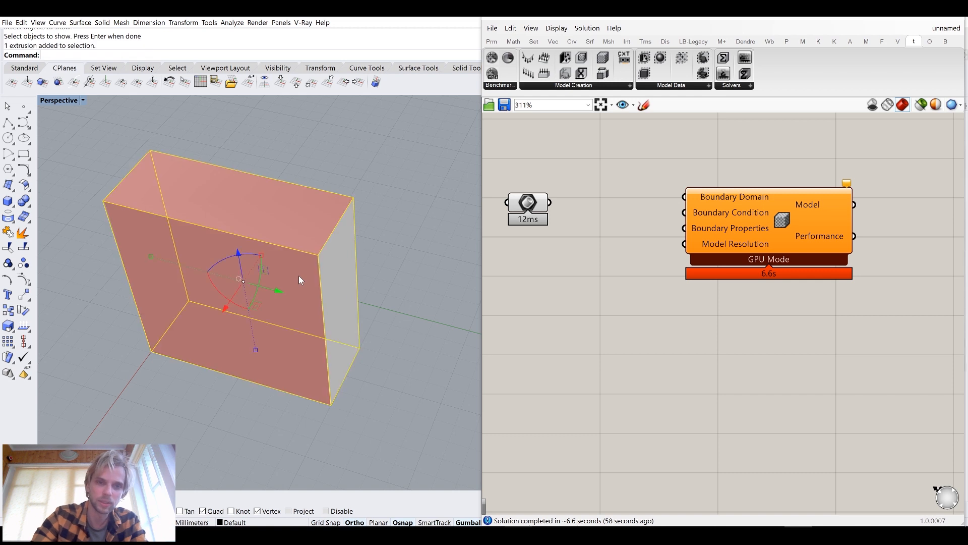
key(Delete)
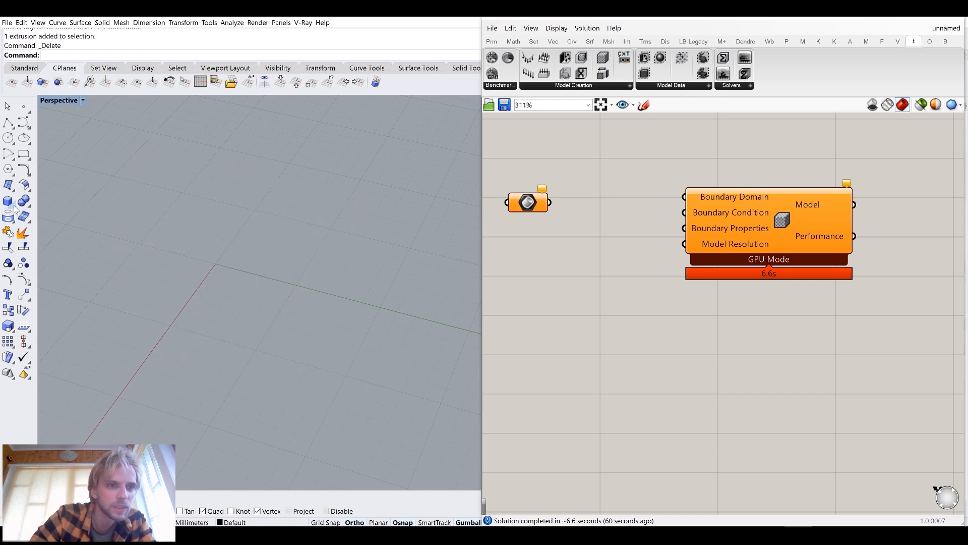
Create a torus centred near the origin in the viewport
mouse_move(18, 211)
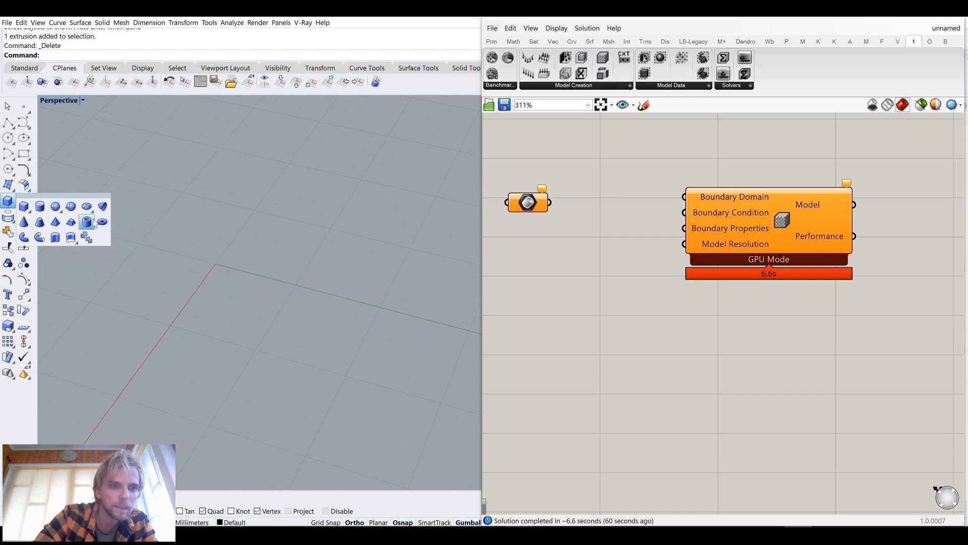
click(107, 225)
click(217, 269)
click(304, 357)
click(268, 296)
click(271, 283)
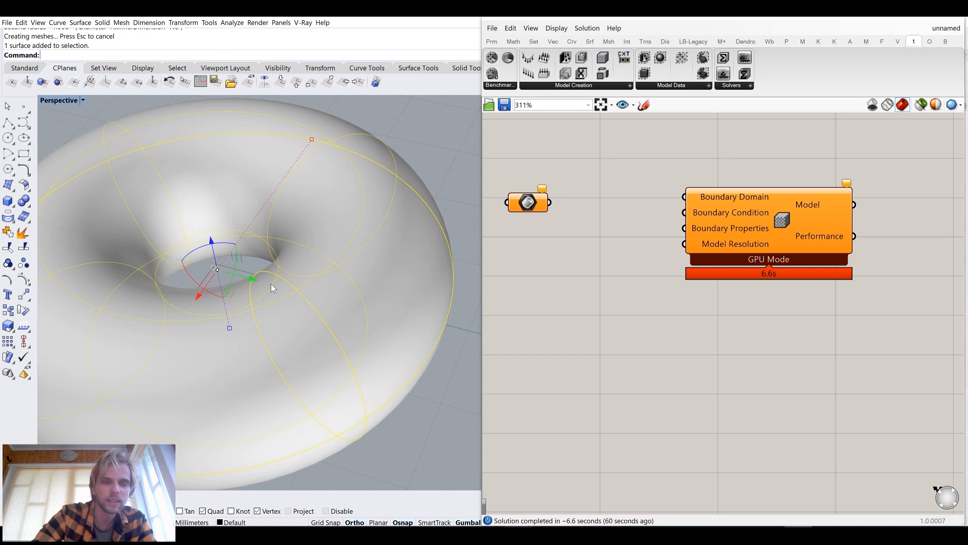
Assign the torus to the Brep parameter
right_click(528, 203)
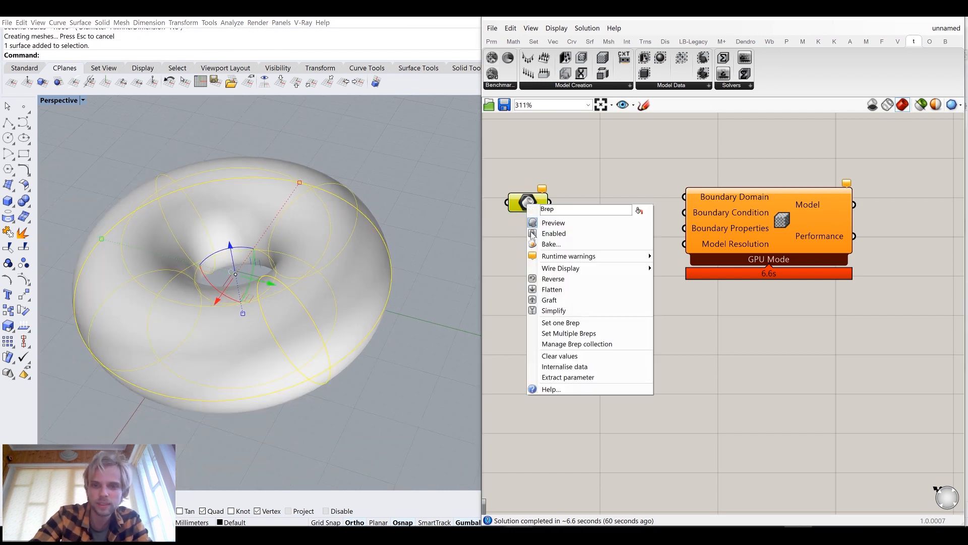
click(571, 325)
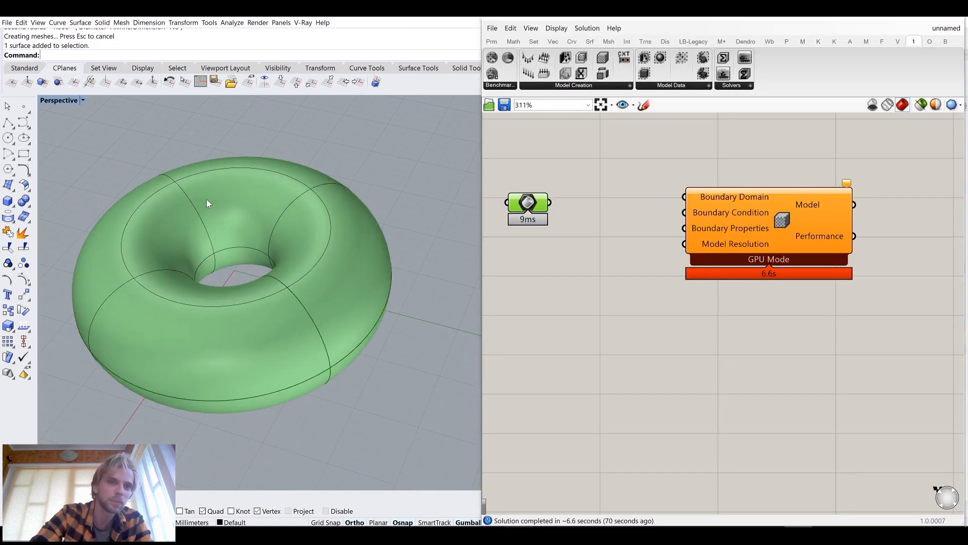
Wire the Brep to the Model's Boundary Domain input, then remove the wire and move the Brep parameter left
drag(549, 203, 700, 199)
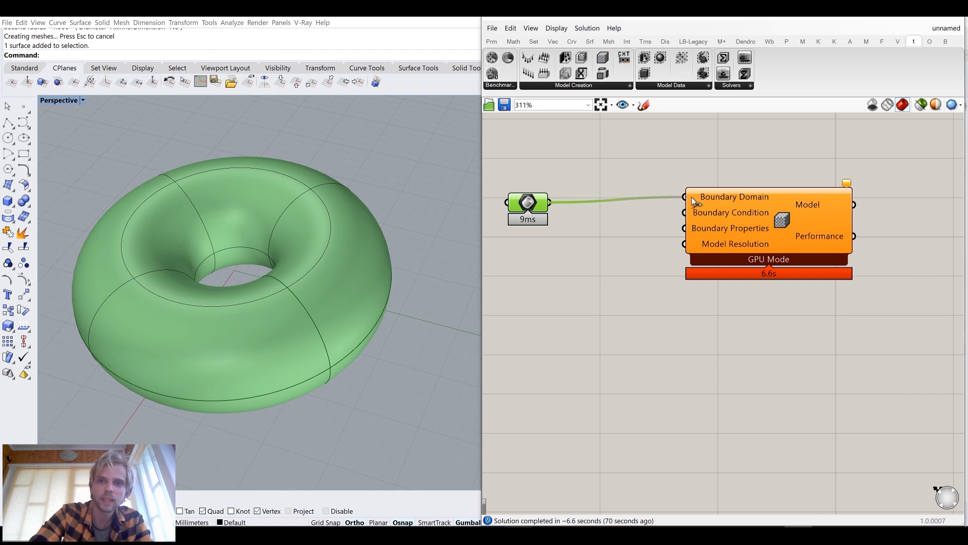
drag(521, 203, 594, 198)
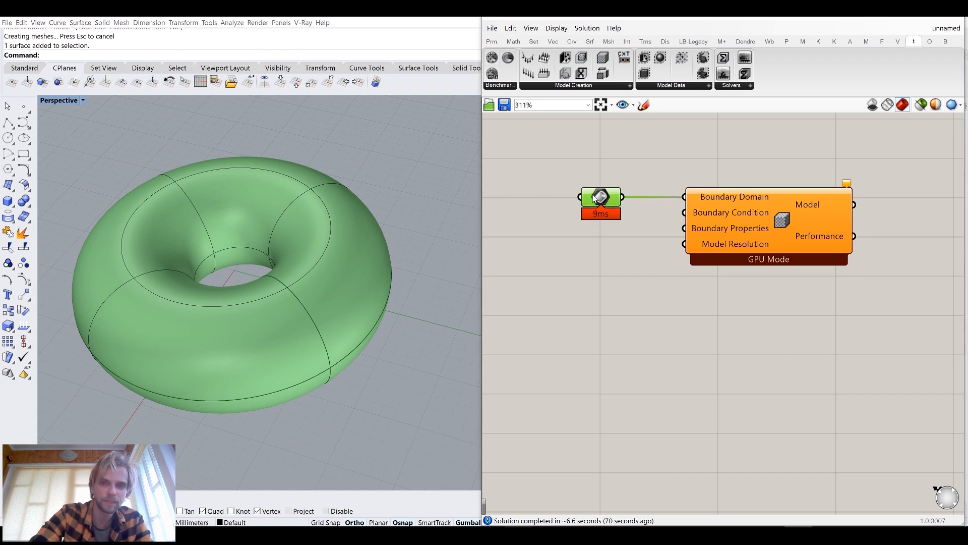
click(589, 181)
ctrl+drag(685, 196, 502, 194)
click(575, 162)
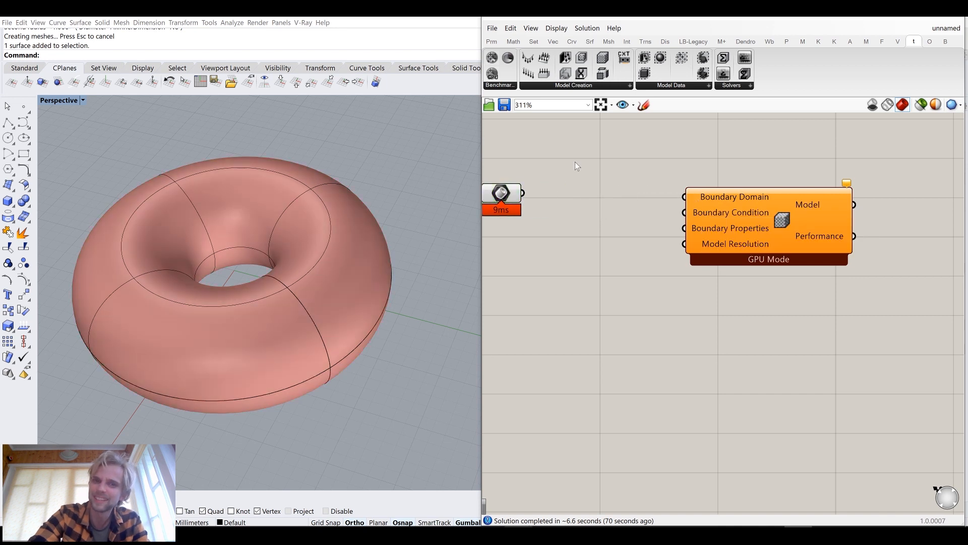
Add a Boundary Domain component from Model Creation and place it above the Model component
click(567, 86)
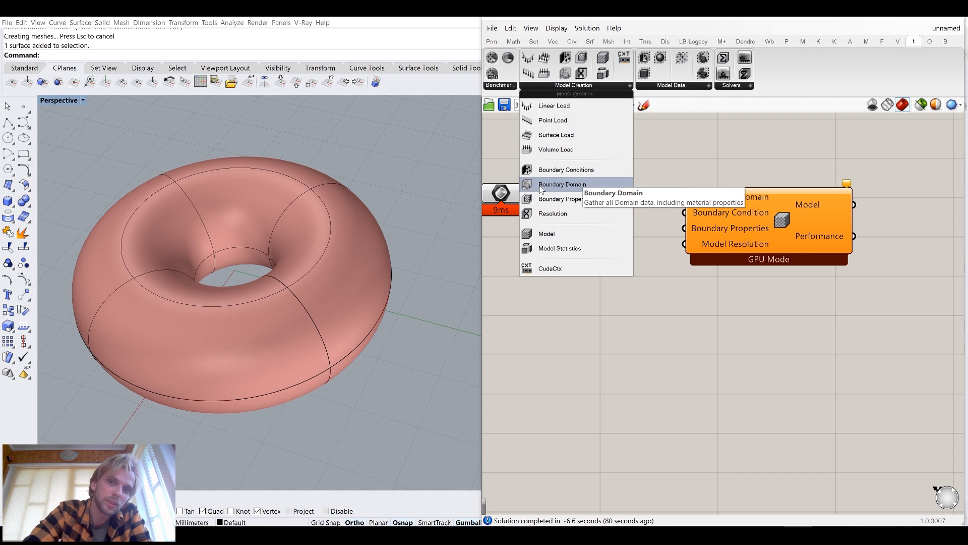
drag(563, 185, 611, 159)
right_drag(591, 147, 679, 220)
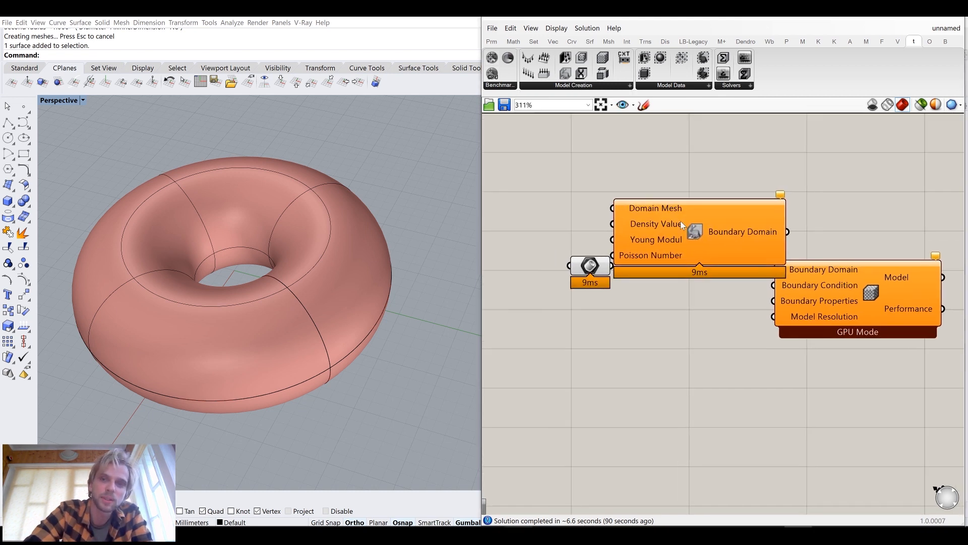
drag(680, 220, 646, 175)
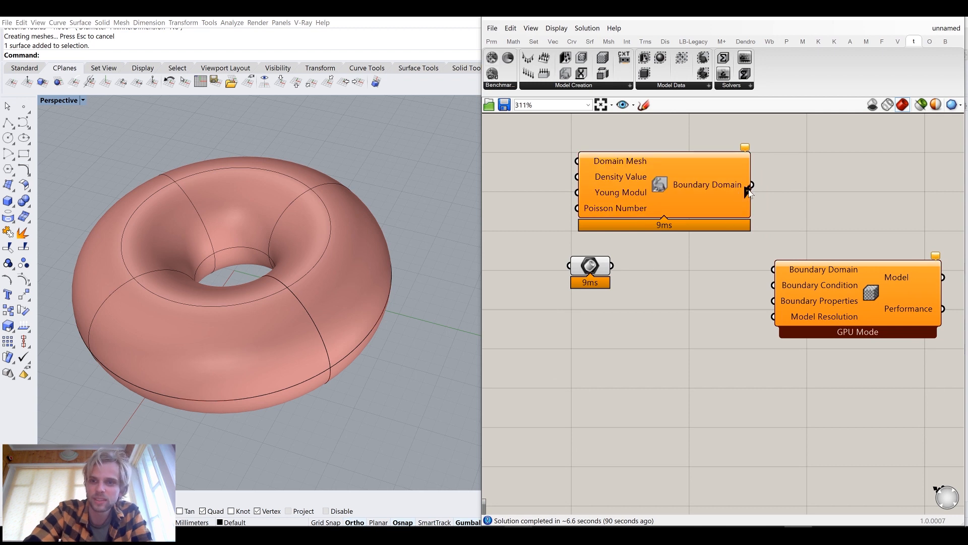
Connect the Boundary Domain output to the Model's Boundary Domain input and the Brep parameter to Domain Mesh
drag(752, 185, 819, 274)
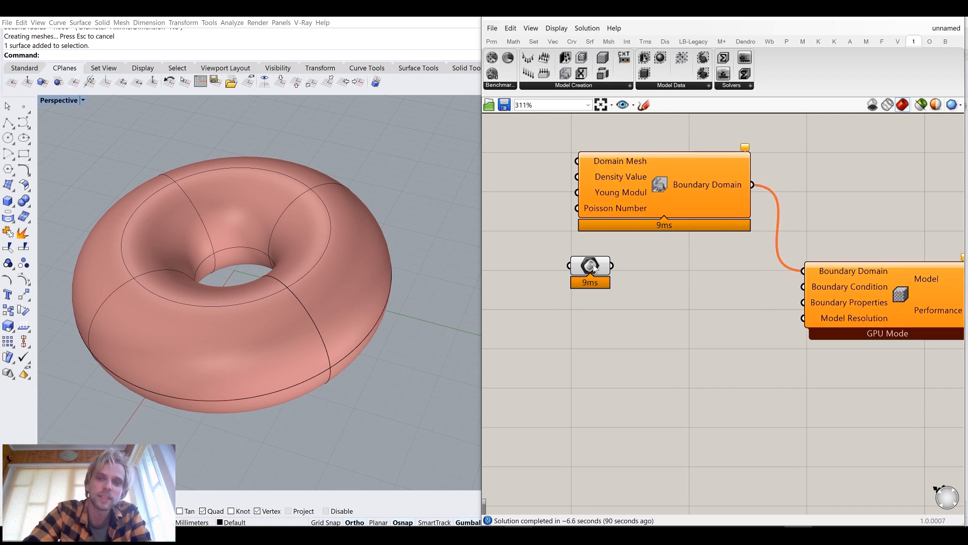
drag(593, 267, 490, 176)
mouse_move(562, 233)
mouse_down()
mouse_move(561, 220)
mouse_move(658, 226)
mouse_move(569, 223)
mouse_up()
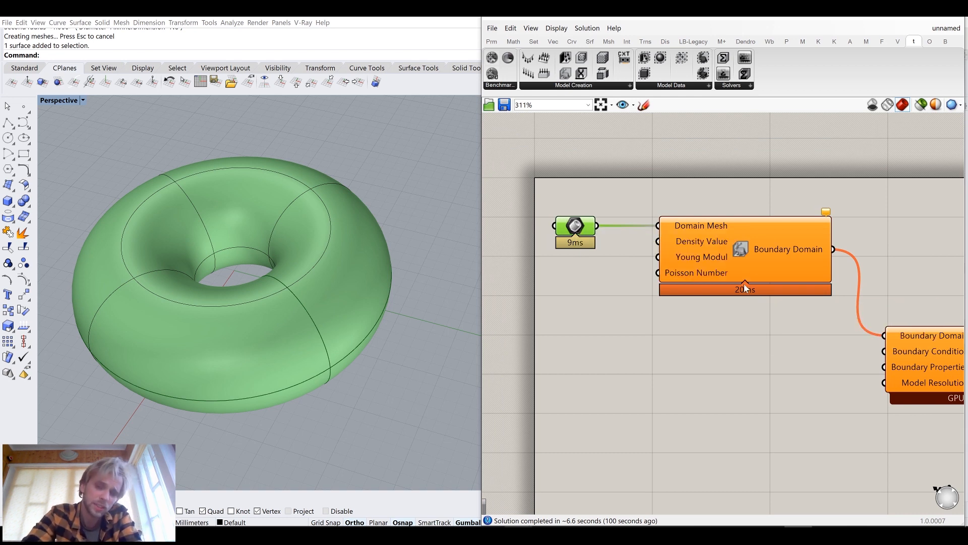
mouse_move(679, 242)
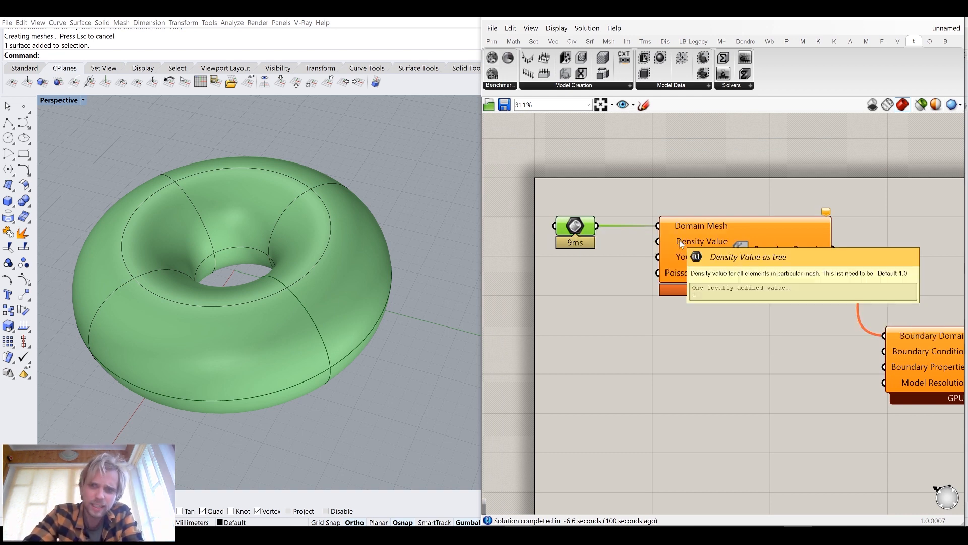
mouse_move(687, 258)
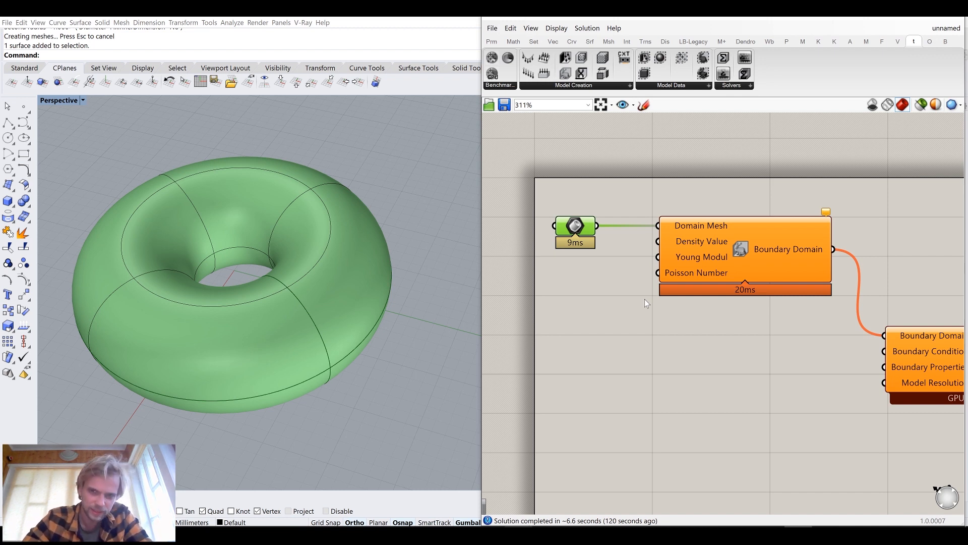
double_click(625, 306)
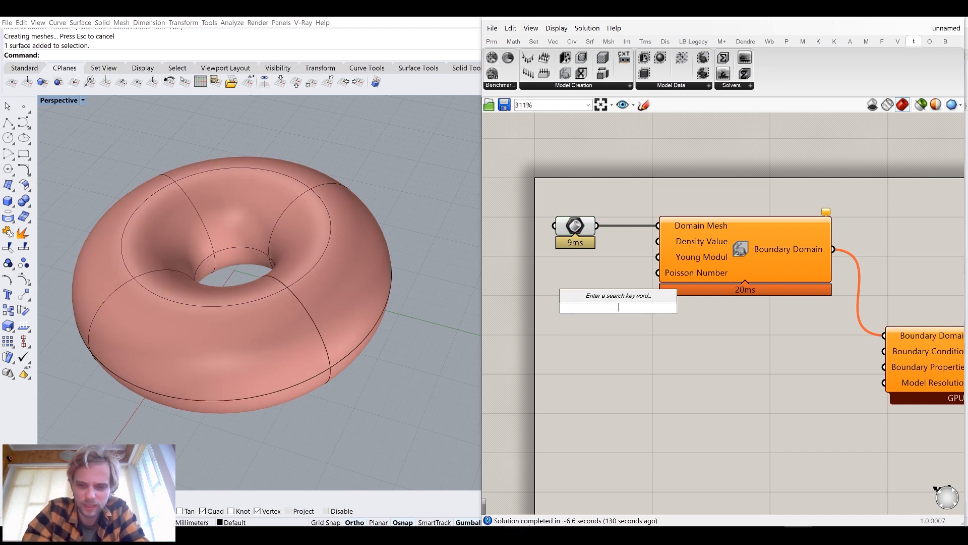
text(//40)
key(Return)
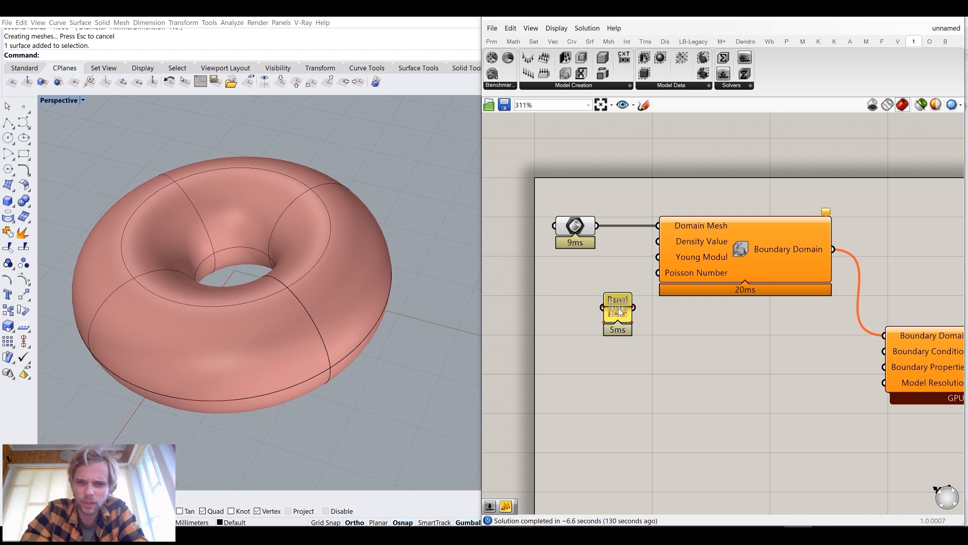
drag(575, 272, 648, 365)
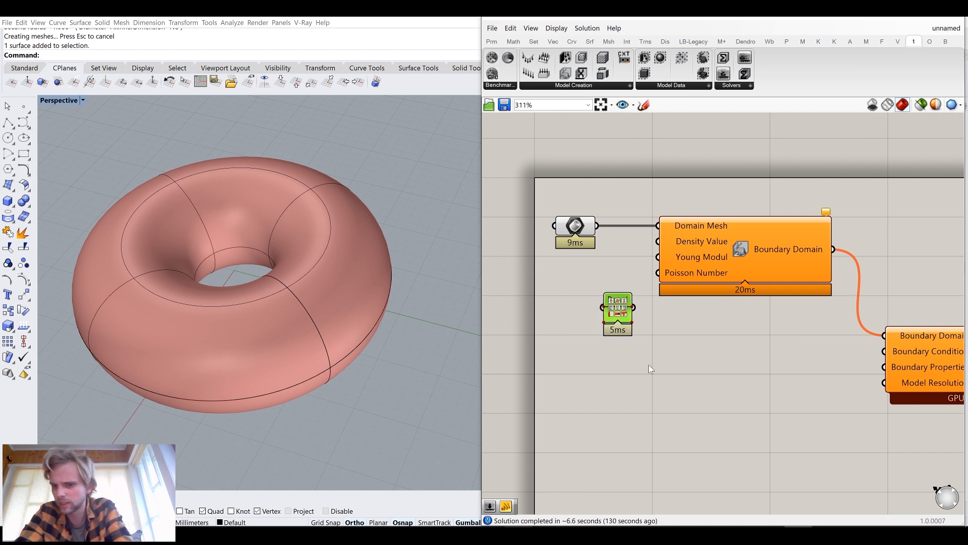
key(Delete)
Add a number slider set to 30 and connect it to the Boundary Domain's Young Modulus input
double_click(583, 302)
text(30)
key(Return)
drag(620, 305, 619, 263)
Add a number slider set to 0.3 and connect it to the Boundary Domain's Poisson Number input
double_click(591, 300)
text(0.)
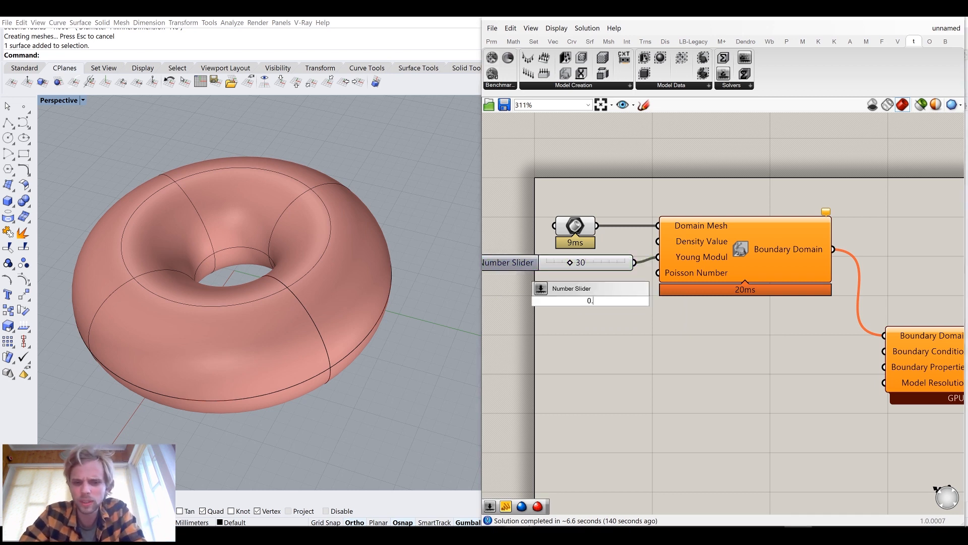
text(3)
key(Return)
drag(553, 289, 555, 285)
drag(630, 281, 659, 273)
drag(638, 306, 589, 275)
Select the whole definition and shift it together to the right on the canvas
scroll(574, 275, up, 1)
click(649, 328)
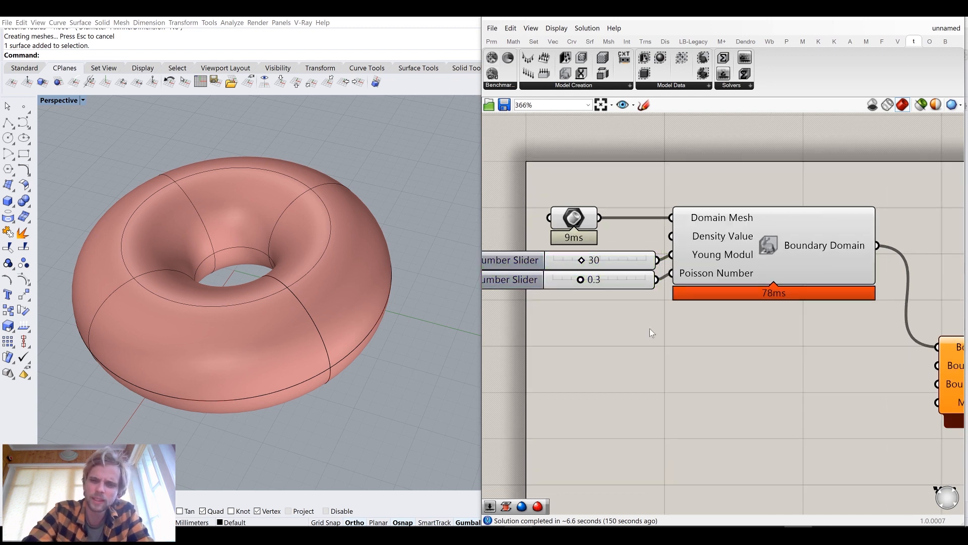
scroll(650, 329, down, 5)
drag(837, 407, 529, 221)
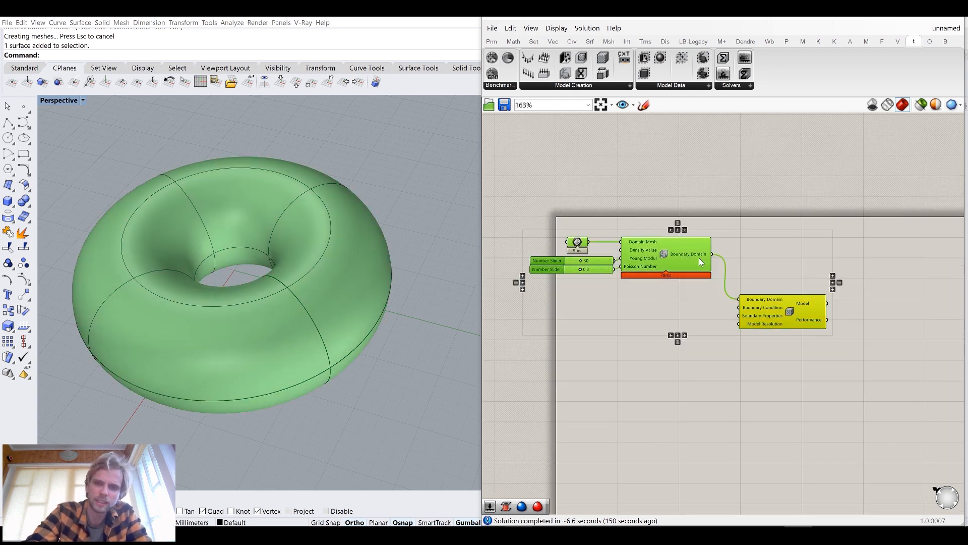
drag(699, 259, 757, 271)
click(674, 183)
scroll(755, 302, up, 4)
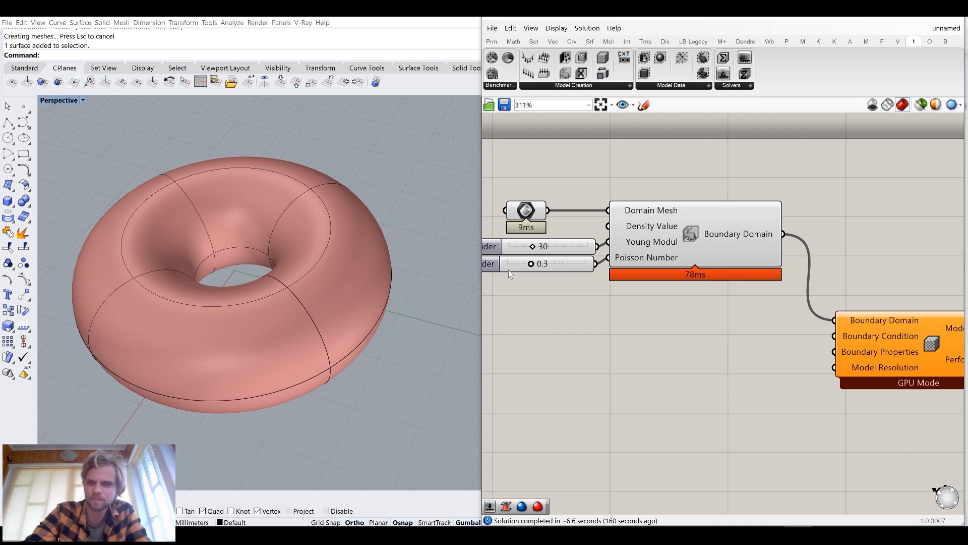
right_drag(758, 297, 724, 256)
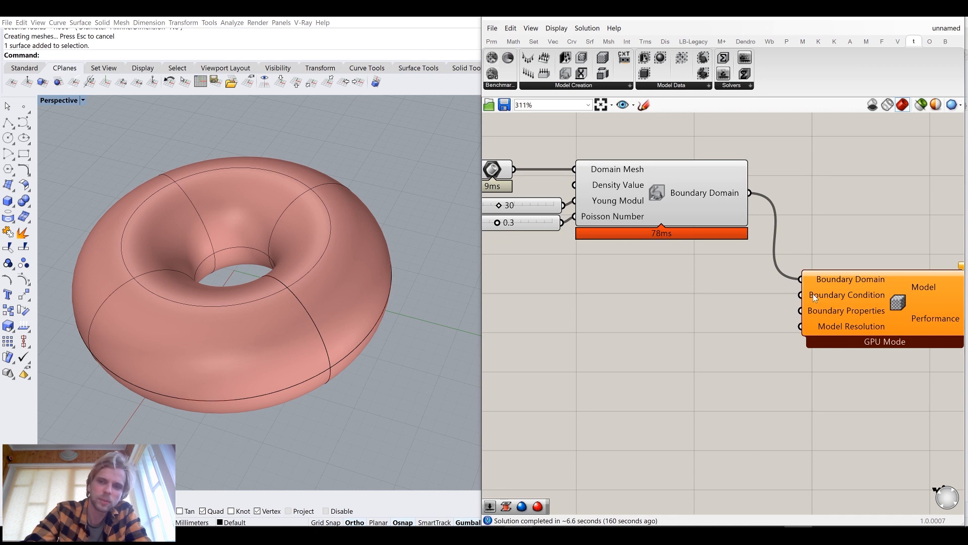
Add a Boundary Conditions component and wire its output to the Model's Boundary Condition input
mouse_move(827, 294)
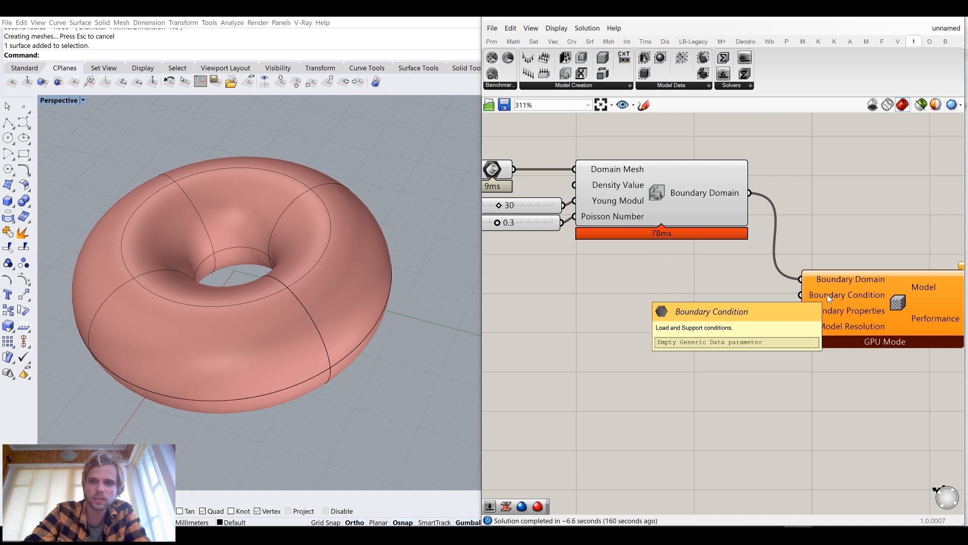
click(568, 86)
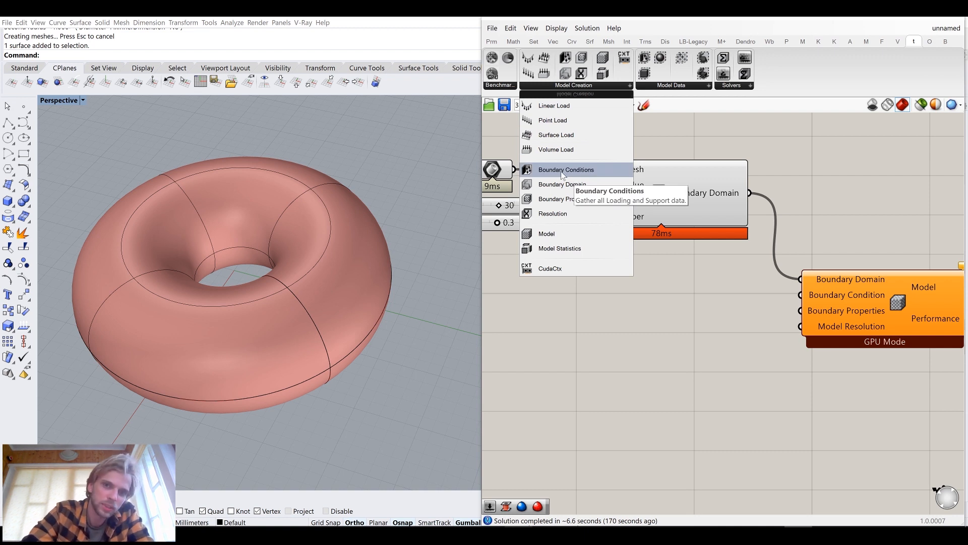
drag(561, 171, 680, 287)
drag(758, 291, 796, 295)
drag(683, 281, 689, 288)
click(591, 261)
right_drag(591, 261, 701, 249)
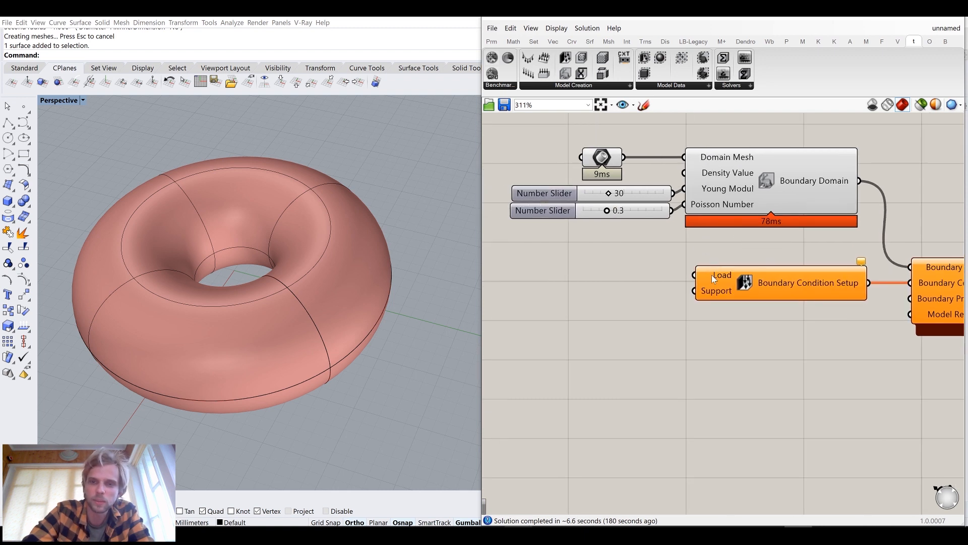
Add a Volume Load component and connect it to the Boundary Condition Setup's Load input
mouse_move(719, 292)
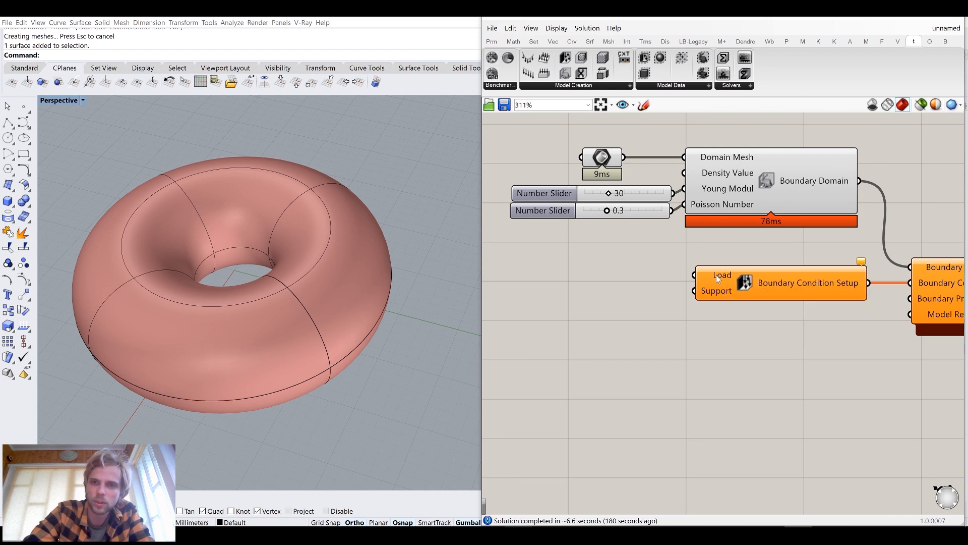
mouse_move(718, 274)
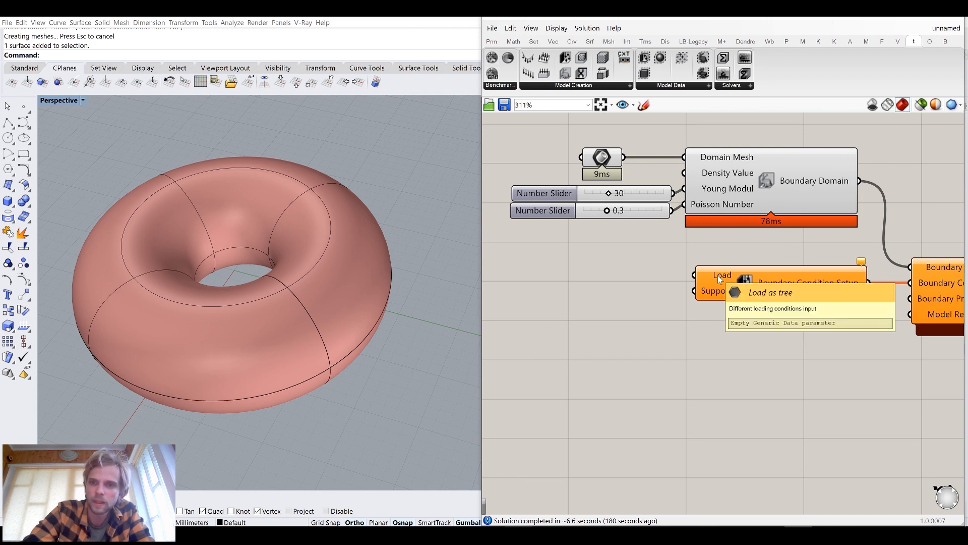
click(589, 86)
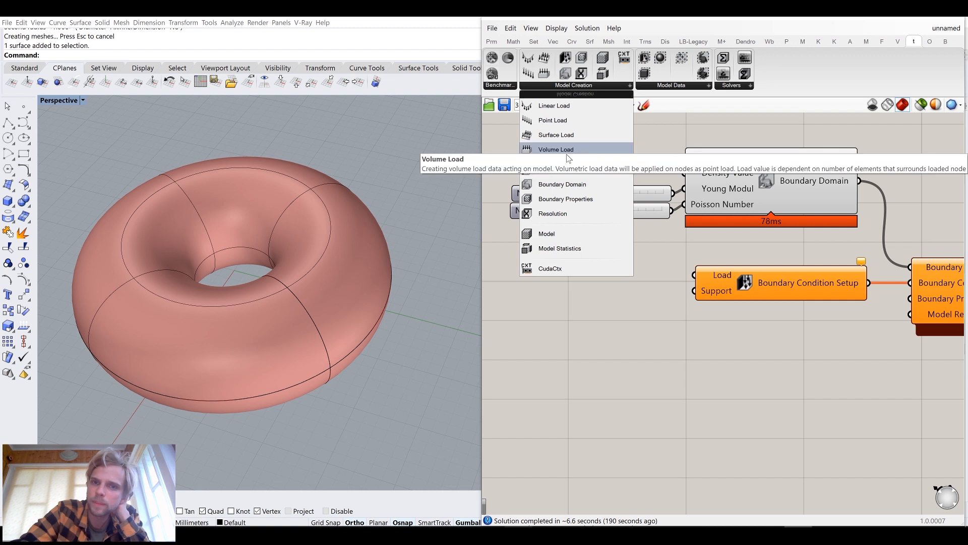
click(569, 149)
click(597, 286)
mouse_move(651, 270)
mouse_down()
mouse_move(694, 275)
mouse_move(632, 268)
mouse_up()
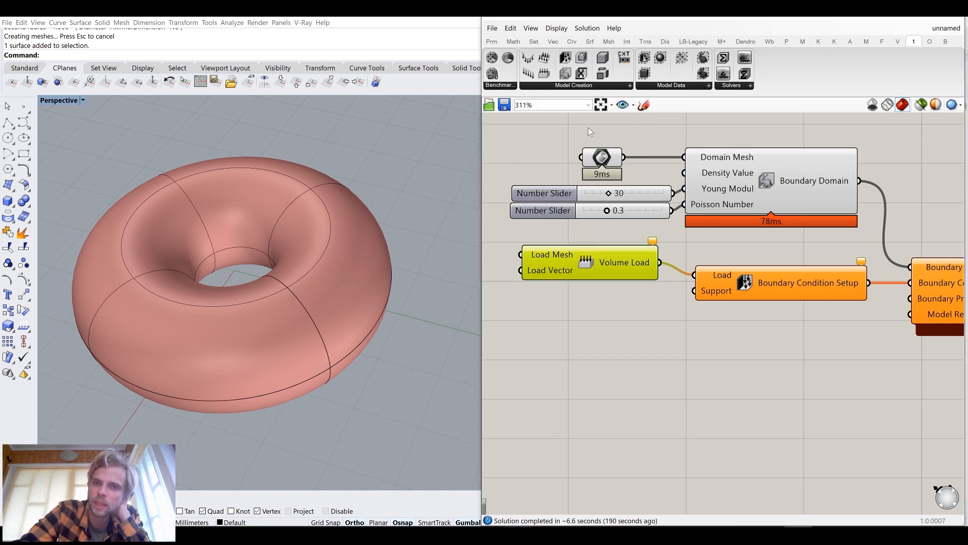
click(577, 86)
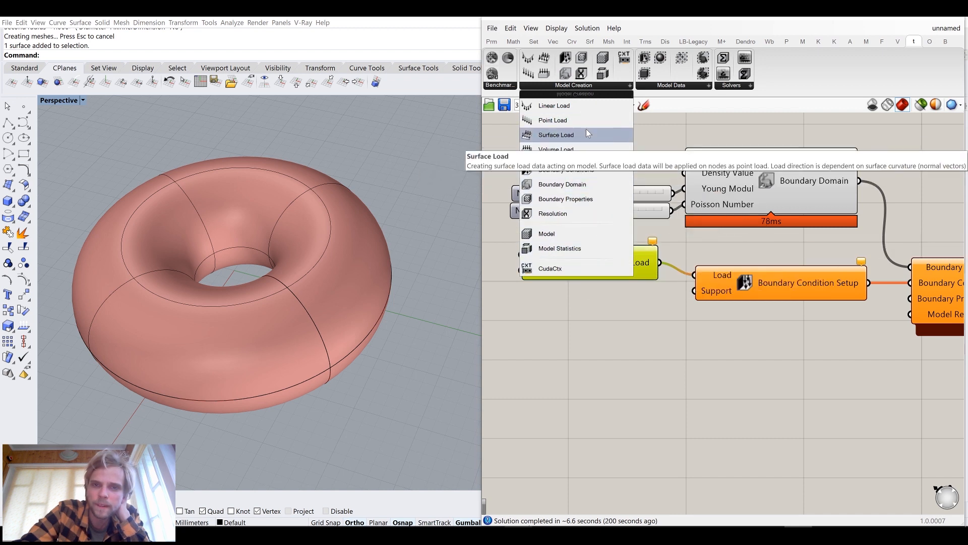
click(621, 340)
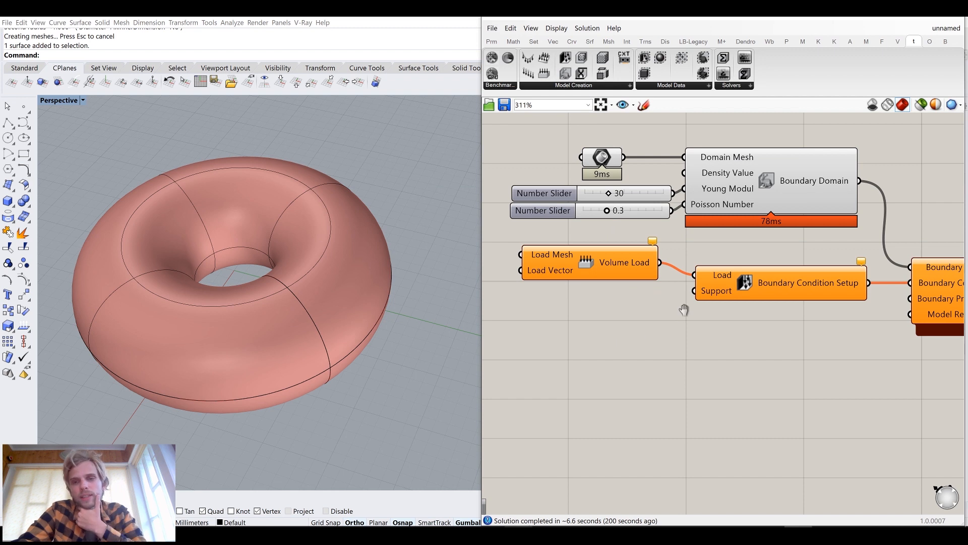
right_drag(684, 310, 702, 288)
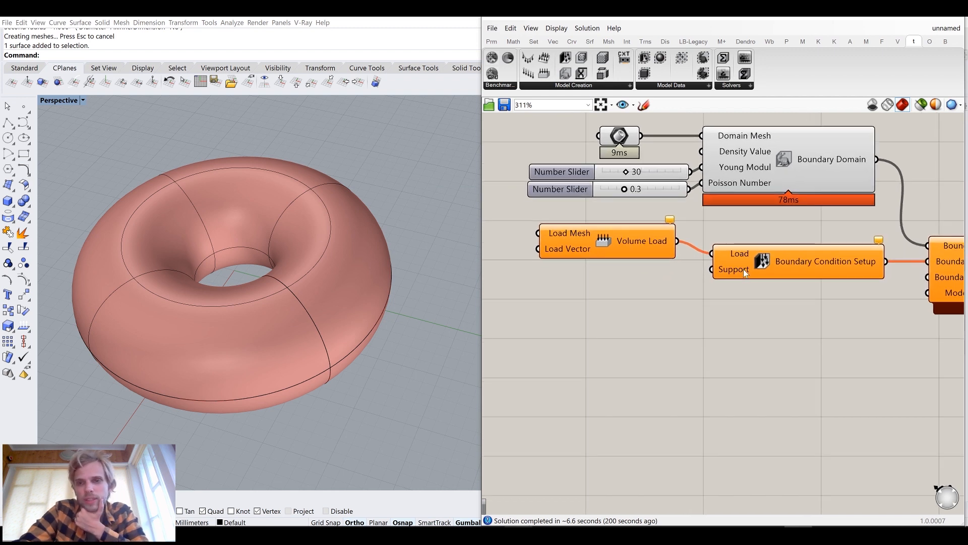
Add a Brep parameter and connect it to the Boundary Condition Setup's Support input
double_click(631, 315)
text(bre)
key(Up)
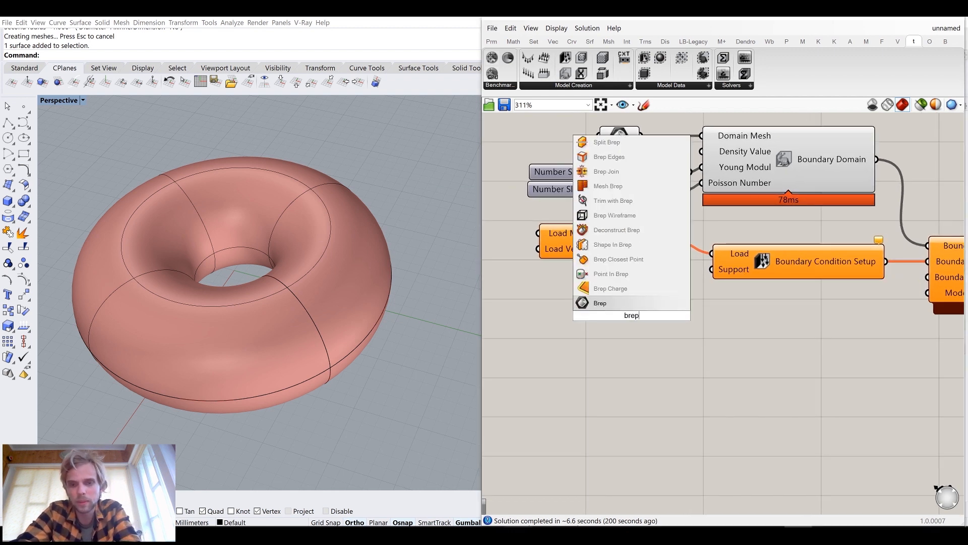
key(Return)
drag(653, 316, 713, 269)
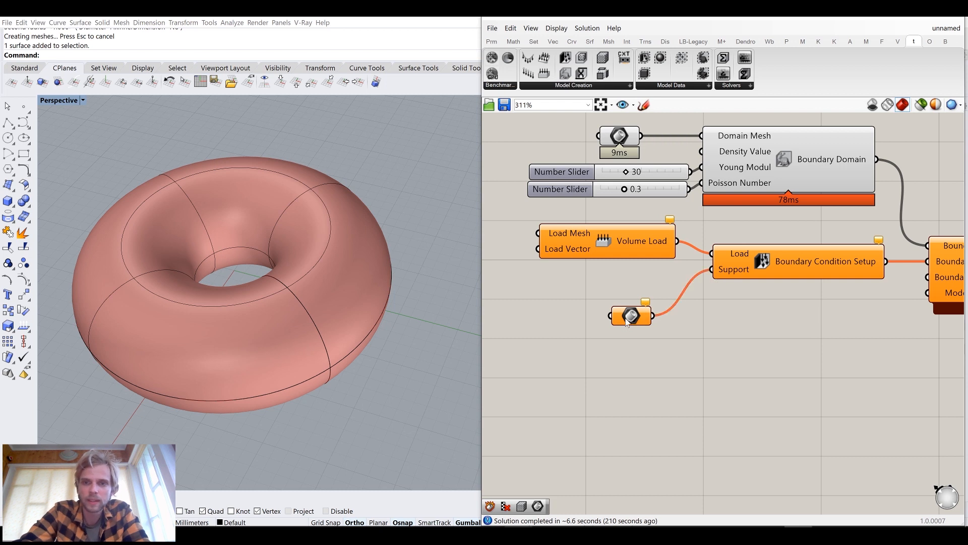
drag(632, 316, 641, 285)
Add another Brep parameter and connect it to the Volume Load's Load Mesh input
right_drag(604, 284, 716, 308)
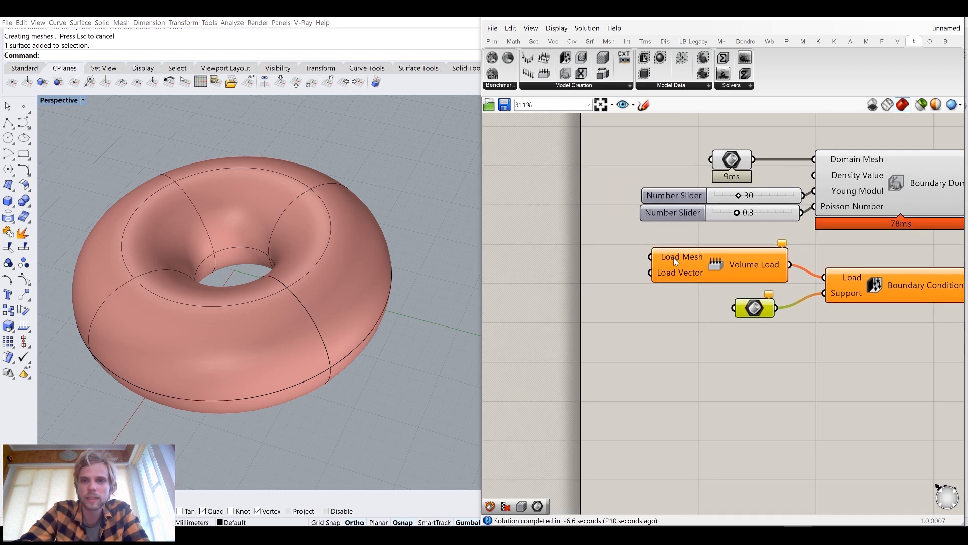
double_click(598, 265)
text(m)
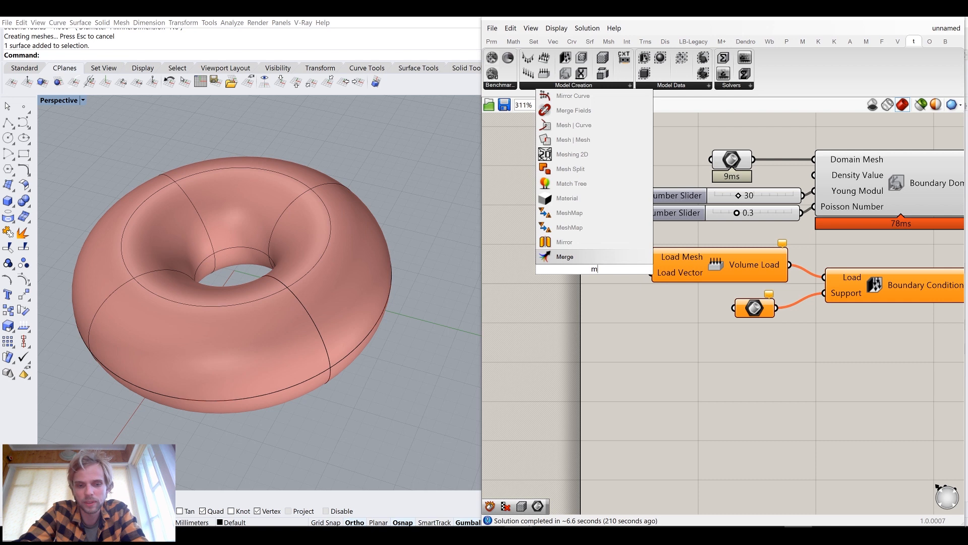
key(BackSpace)
text(brep)
click(597, 258)
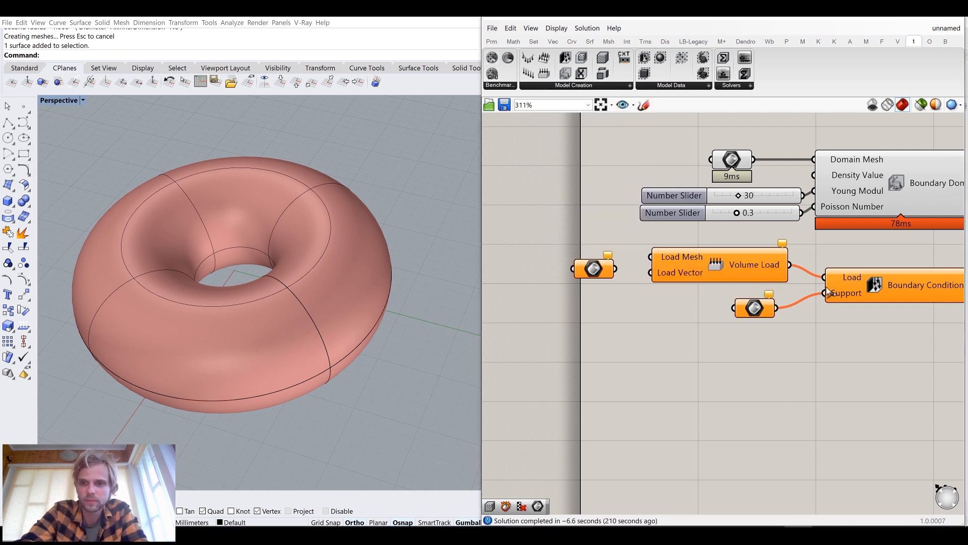
drag(716, 267, 715, 271)
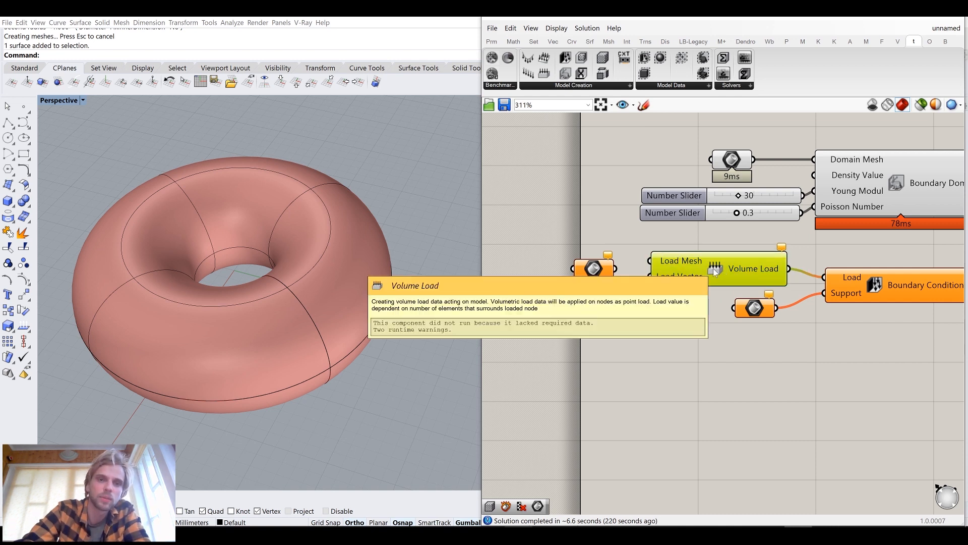
mouse_move(596, 265)
mouse_down()
mouse_move(609, 246)
mouse_move(644, 261)
mouse_move(610, 258)
mouse_up()
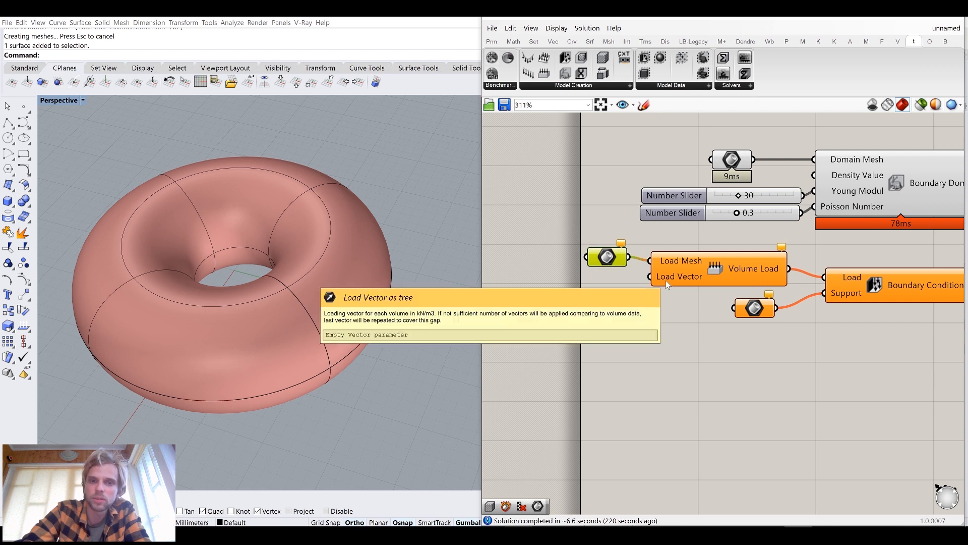
Add a Unit Z component and connect its vector to the Volume Load's Load Vector input
double_click(625, 322)
text(z)
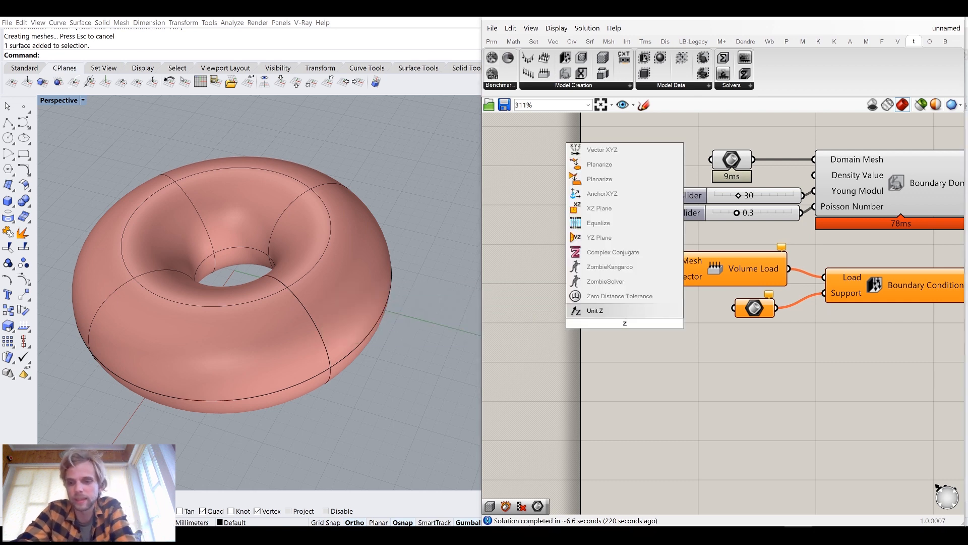
key(Return)
drag(641, 317, 605, 281)
right_drag(525, 323, 694, 339)
Add a Negative component and connect its result to the Unit Z Factor input
double_click(597, 339)
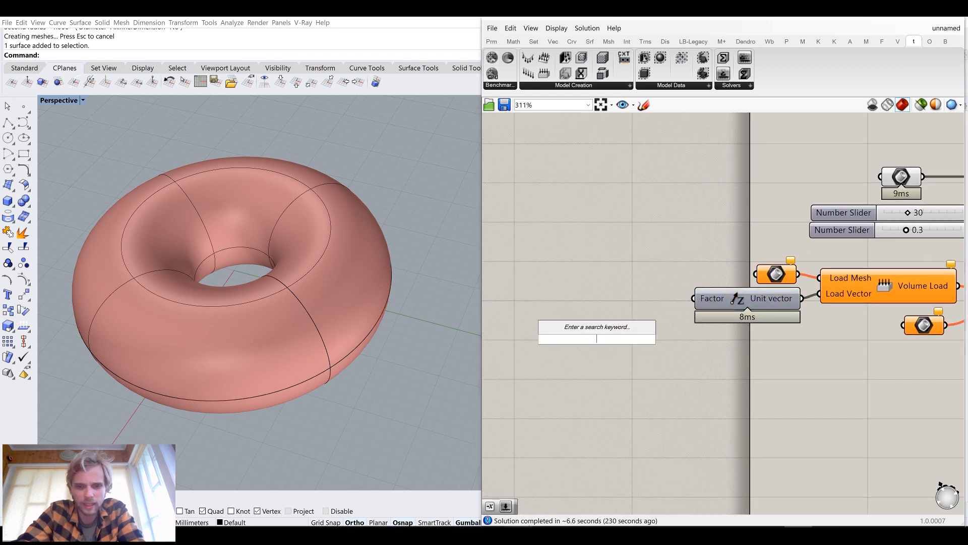
text(neg)
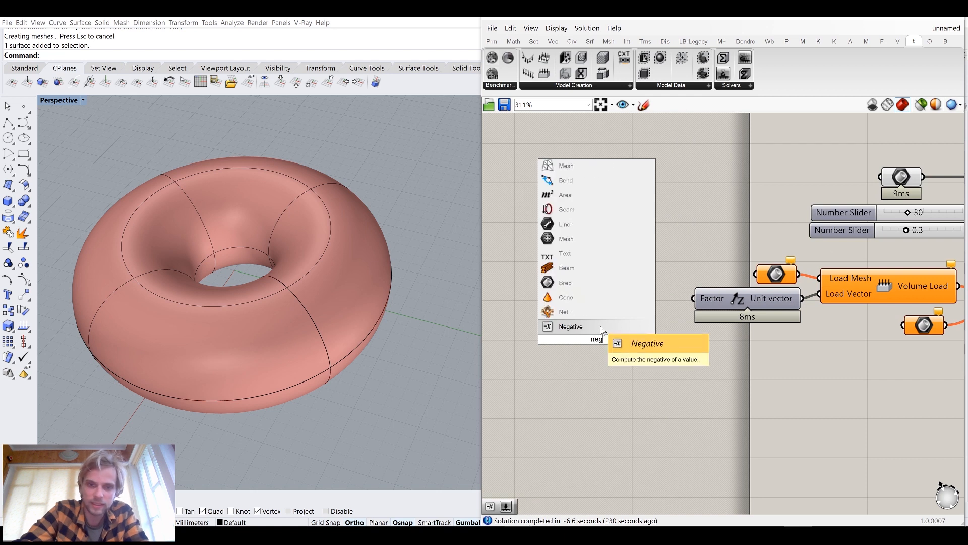
key(Return)
drag(638, 339, 641, 297)
right_drag(585, 304, 671, 291)
Add a number slider set to 1 and connect it to the Negative component's Value input
double_click(616, 319)
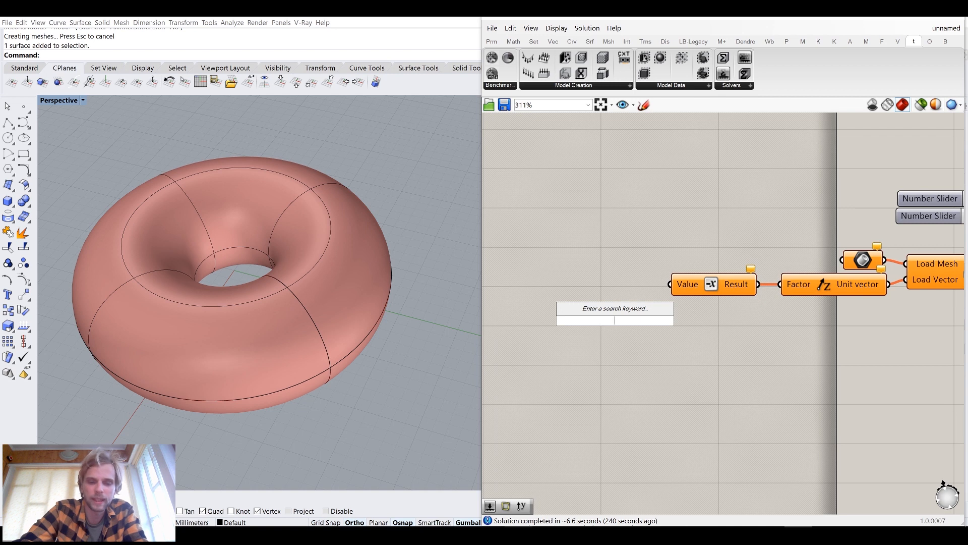
text(1)
key(Return)
drag(665, 320, 620, 283)
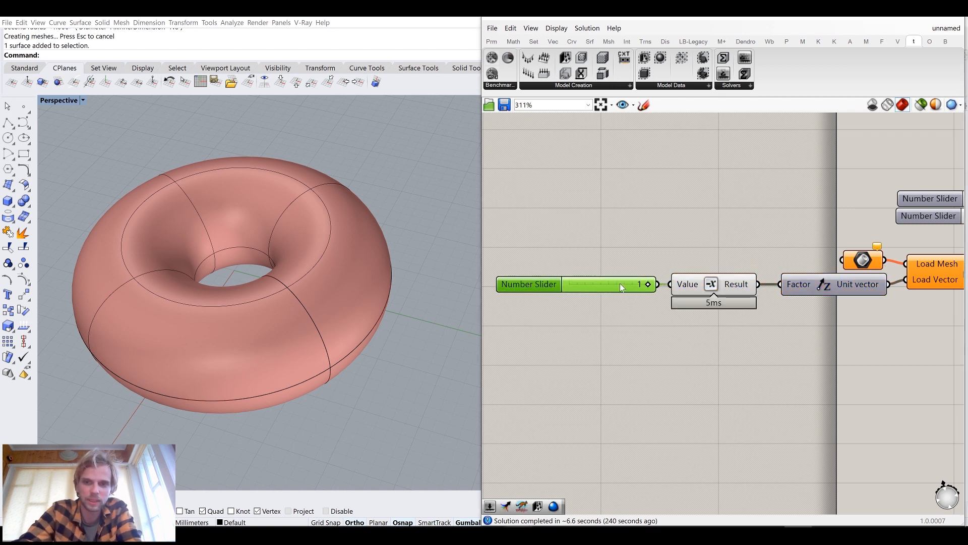
click(650, 333)
right_drag(890, 289, 769, 306)
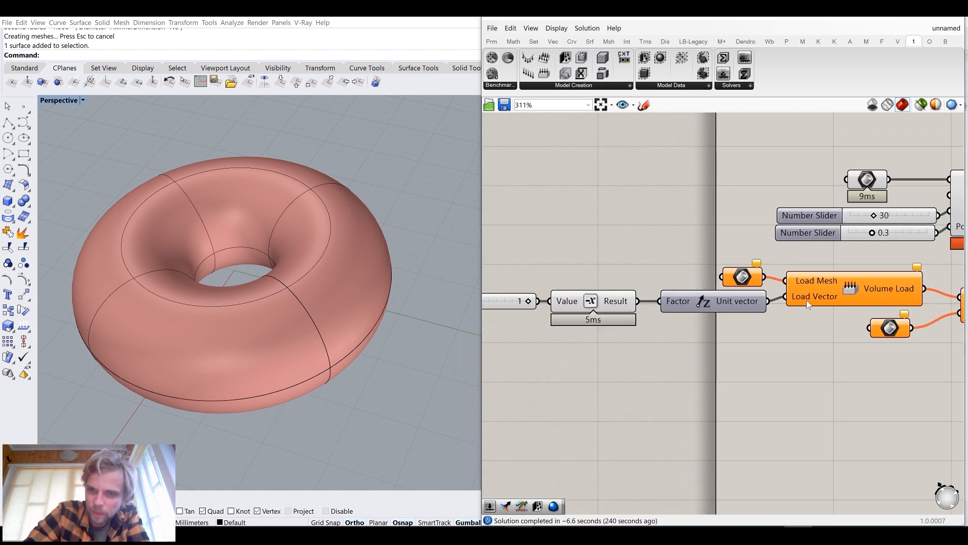
Inspect the Load Vector input and survey the full component layout on the canvas
mouse_move(807, 305)
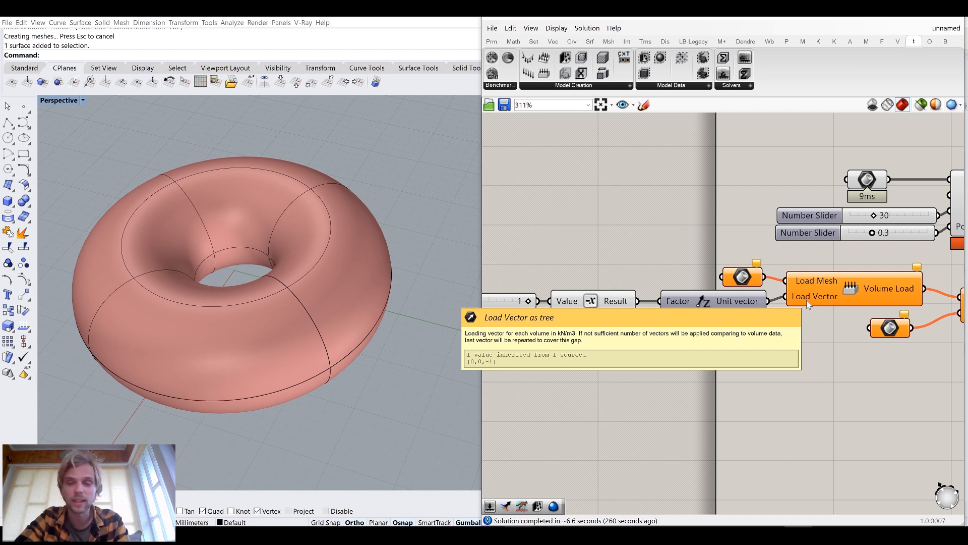
scroll(808, 305, down, 5)
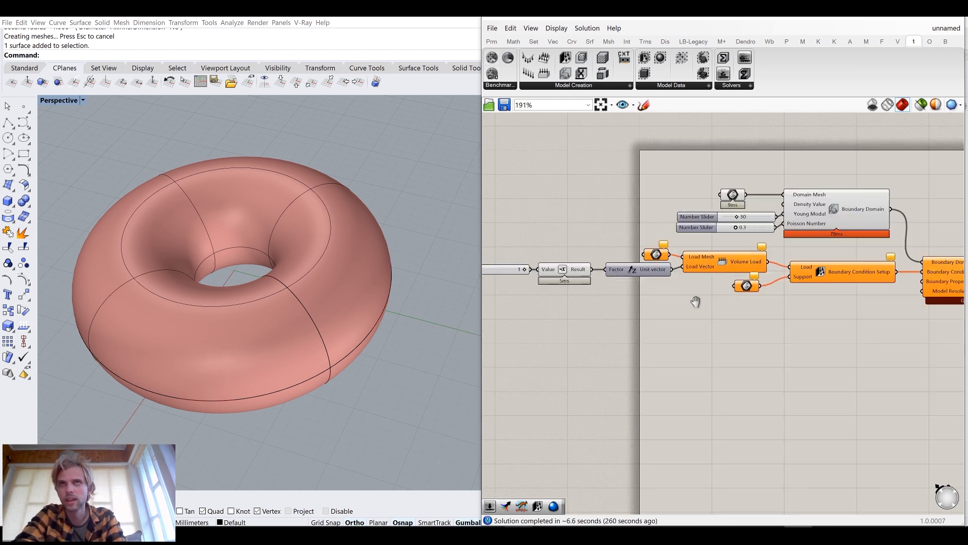
drag(891, 351, 471, 213)
drag(761, 250, 849, 257)
click(713, 180)
right_drag(941, 340, 833, 317)
drag(879, 335, 540, 173)
drag(758, 229, 794, 214)
click(699, 201)
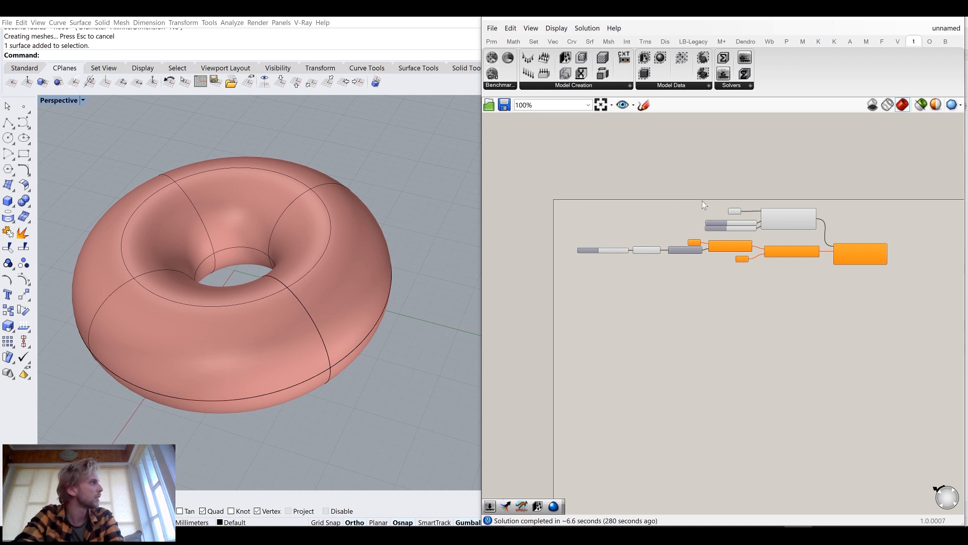
scroll(656, 247, up, 3)
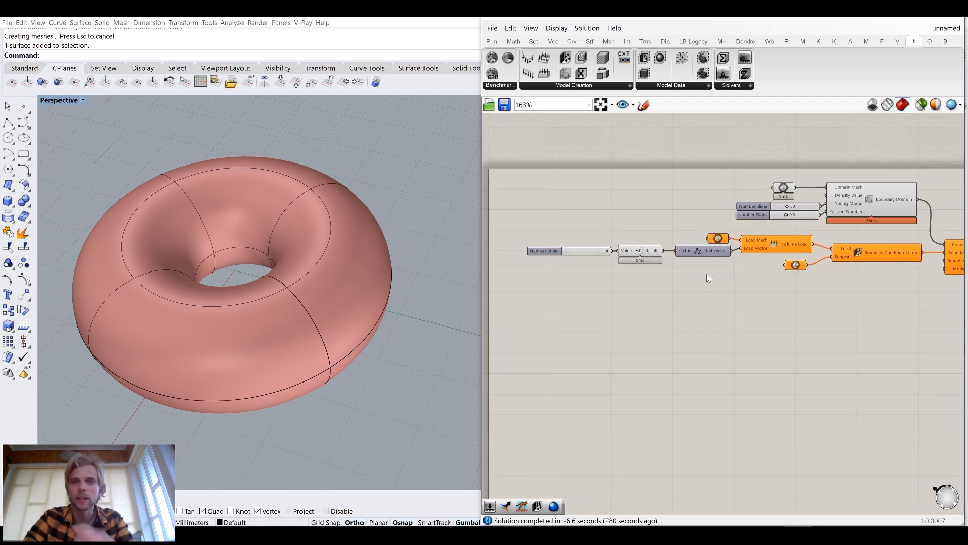
scroll(768, 262, up, 1)
right_drag(768, 262, 702, 228)
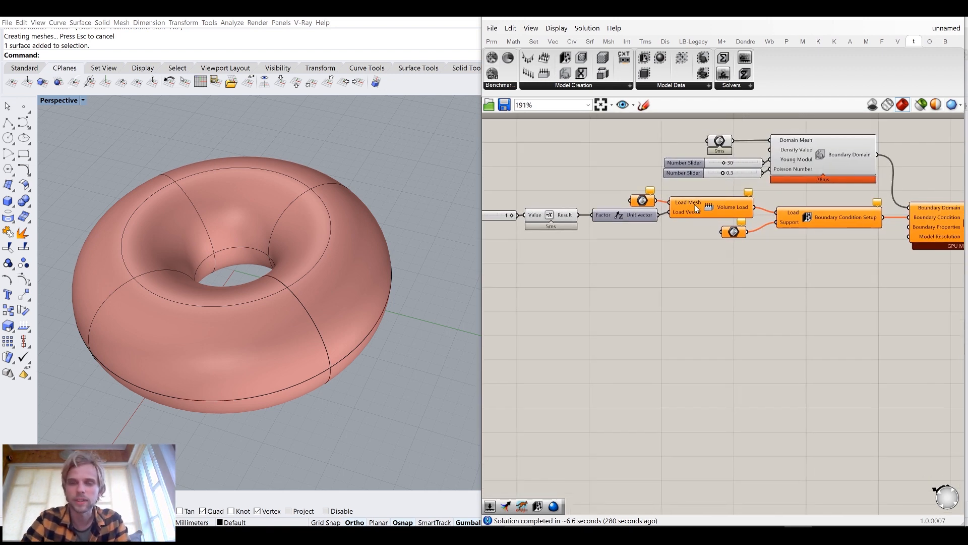
Draw a box overlapping the upper part of the torus to serve as the load region
right_drag(205, 249, 253, 232)
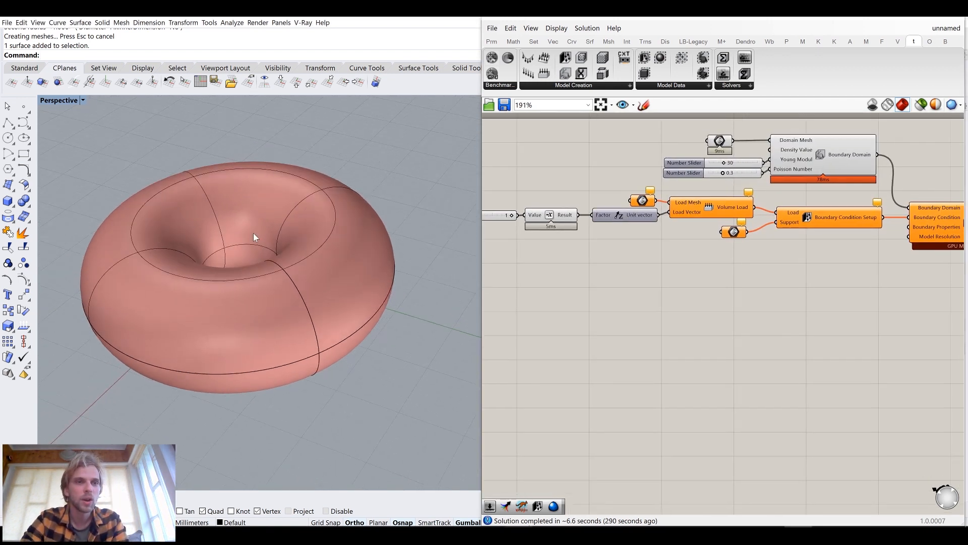
scroll(257, 227, down, 5)
scroll(264, 222, up, 3)
right_drag(265, 267, 294, 184)
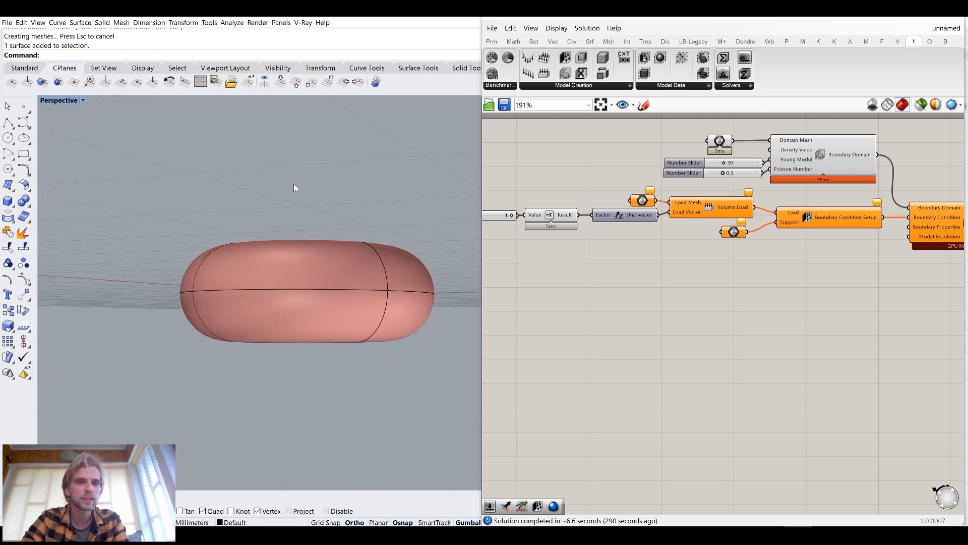
right_drag(277, 230, 268, 285)
click(8, 201)
click(172, 189)
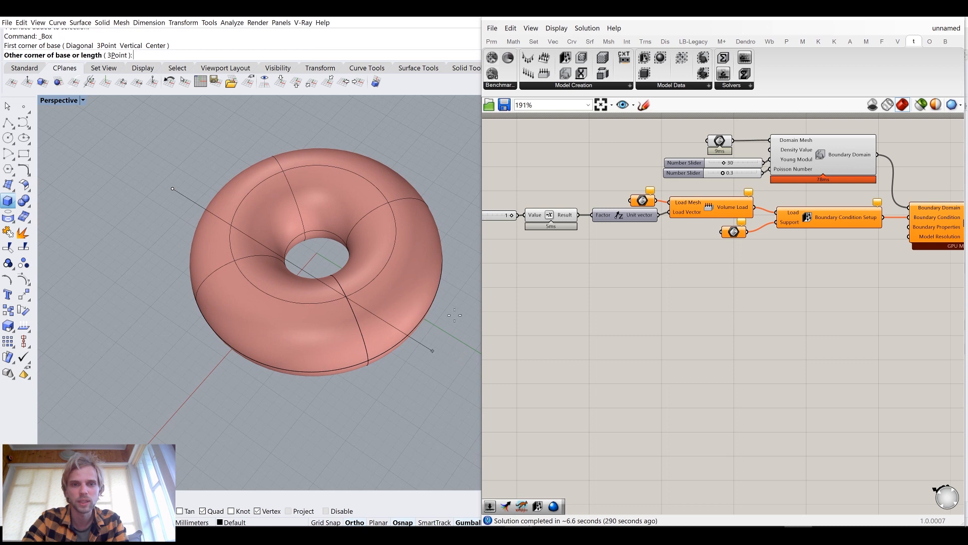
click(439, 355)
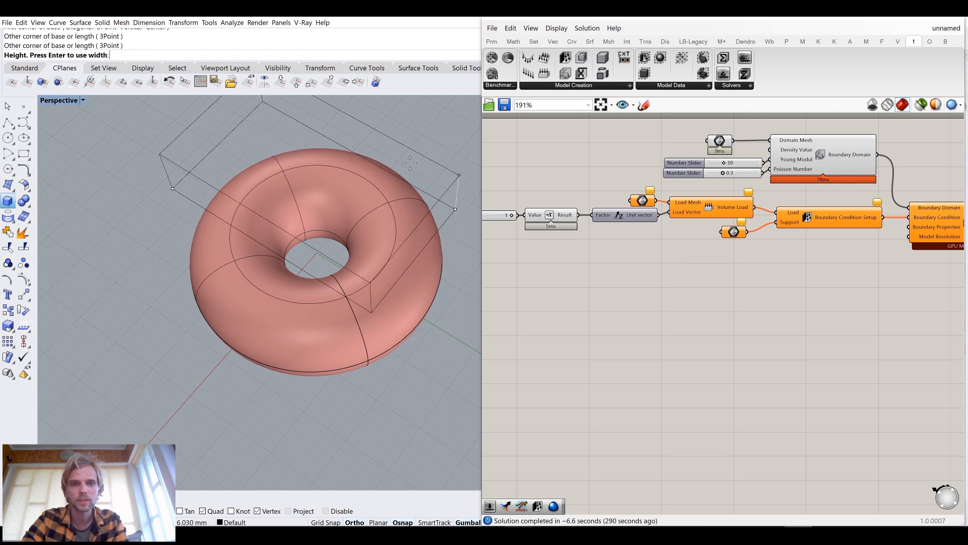
right_drag(285, 280, 322, 222)
click(306, 218)
drag(277, 203, 288, 175)
right_drag(294, 263, 298, 237)
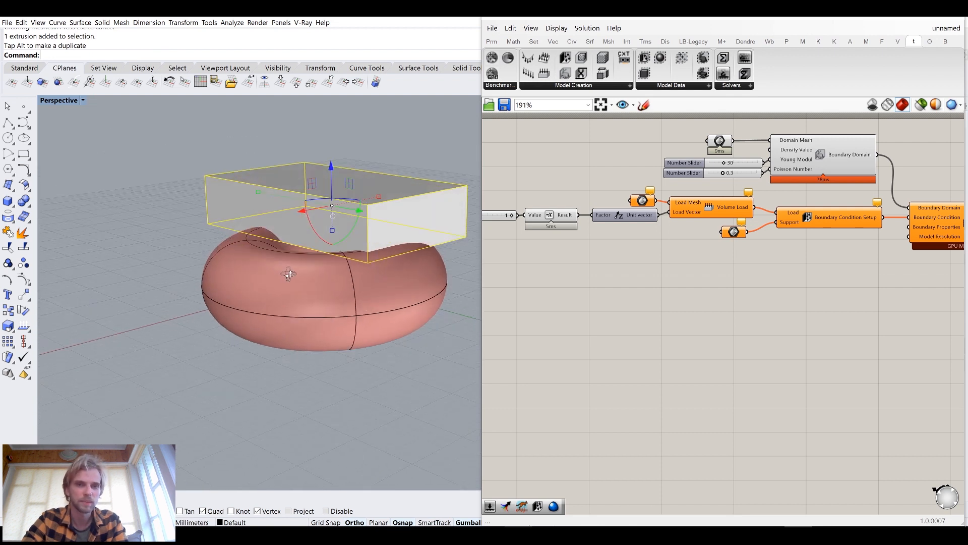
Set the Load Mesh Brep parameter to the new box, then hide the box
right_click(639, 201)
click(677, 335)
click(382, 216)
text(Hide)
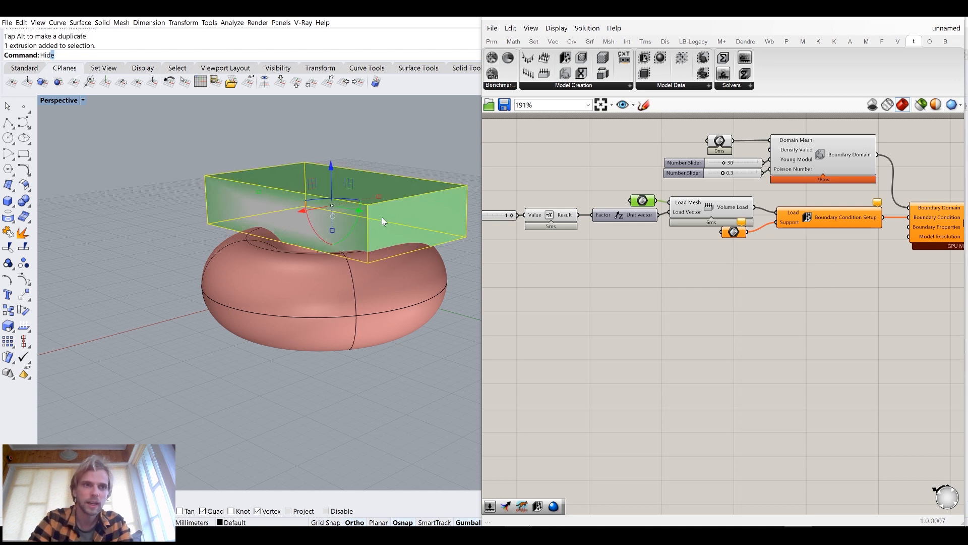
key(Return)
Hide the torus so only its Grasshopper preview remains
scroll(244, 233, up, 6)
right_drag(381, 212, 240, 178)
scroll(288, 230, down, 5)
click(211, 256)
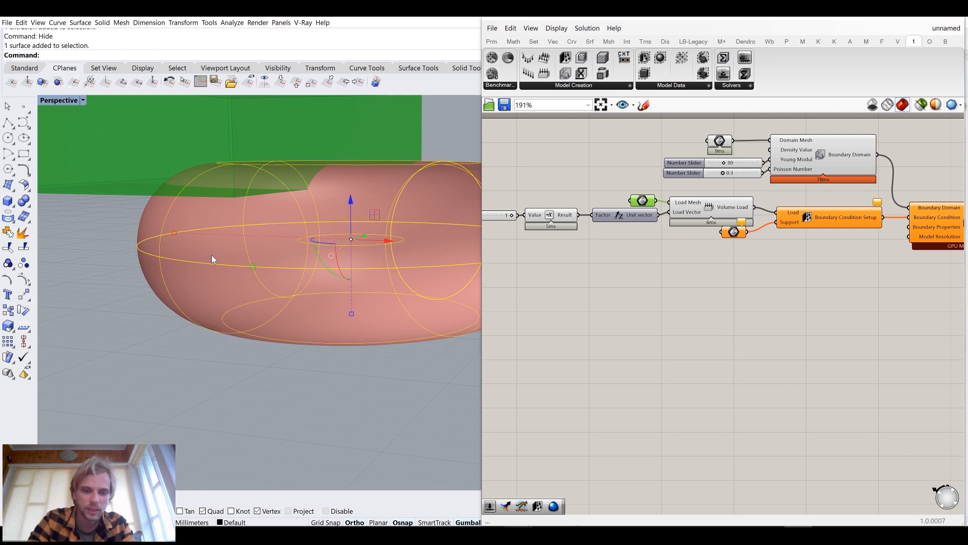
key(Return)
Draw a second box beneath the torus as the support region
right_drag(341, 208, 262, 162)
click(8, 201)
right_drag(194, 222, 195, 270)
click(192, 255)
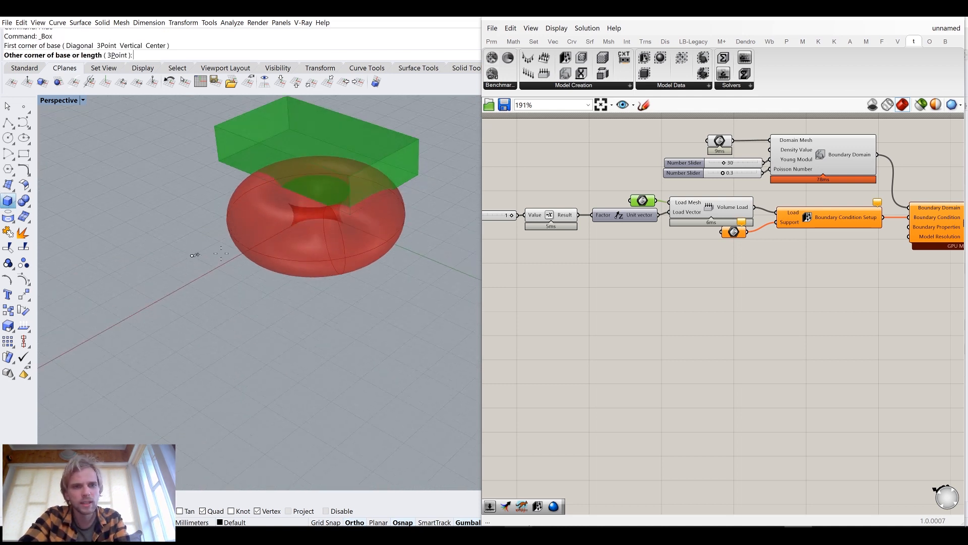
click(414, 270)
click(384, 312)
right_drag(385, 311, 275, 209)
click(275, 213)
drag(284, 191, 283, 216)
key(Escape)
right_drag(335, 252, 309, 245)
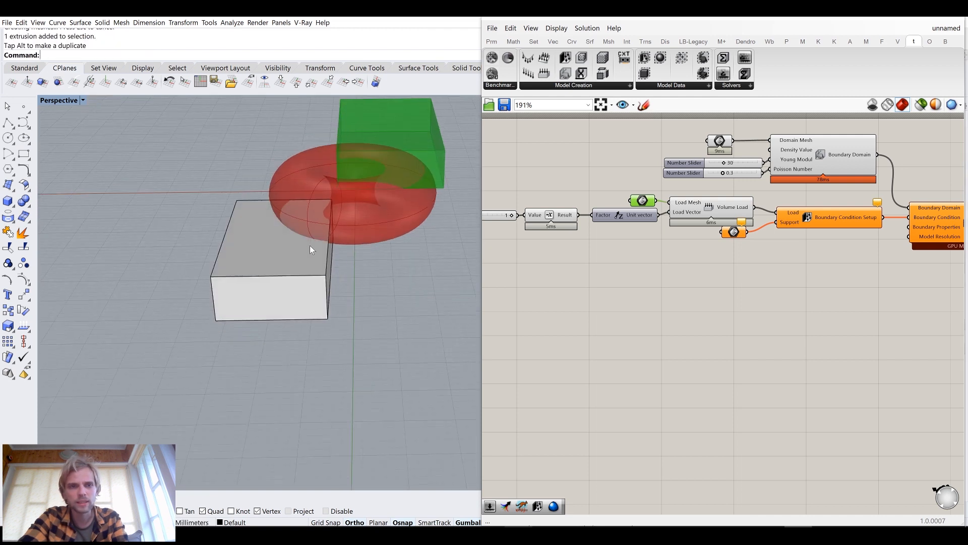
Move the lower box so it overlaps the underside of the torus
scroll(310, 245, up, 6)
click(297, 273)
scroll(298, 273, down, 3)
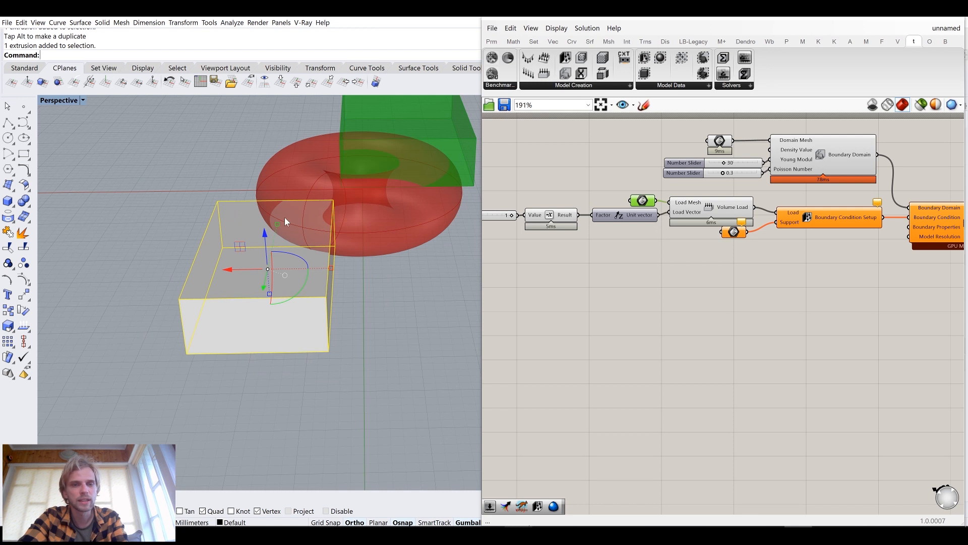
drag(252, 269, 308, 305)
click(430, 352)
right_drag(431, 352, 303, 235)
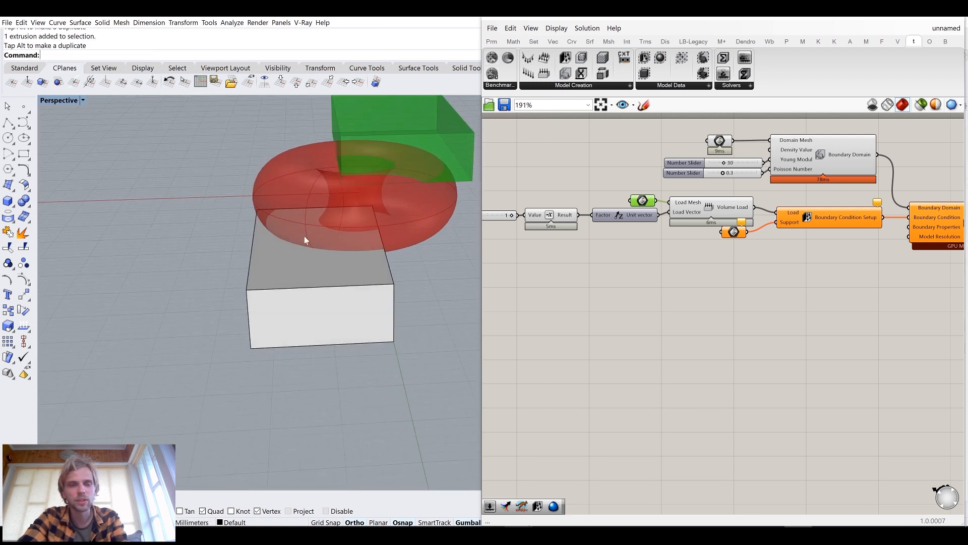
Set the Support Brep parameter to the lower box, then hide the box
right_click(732, 235)
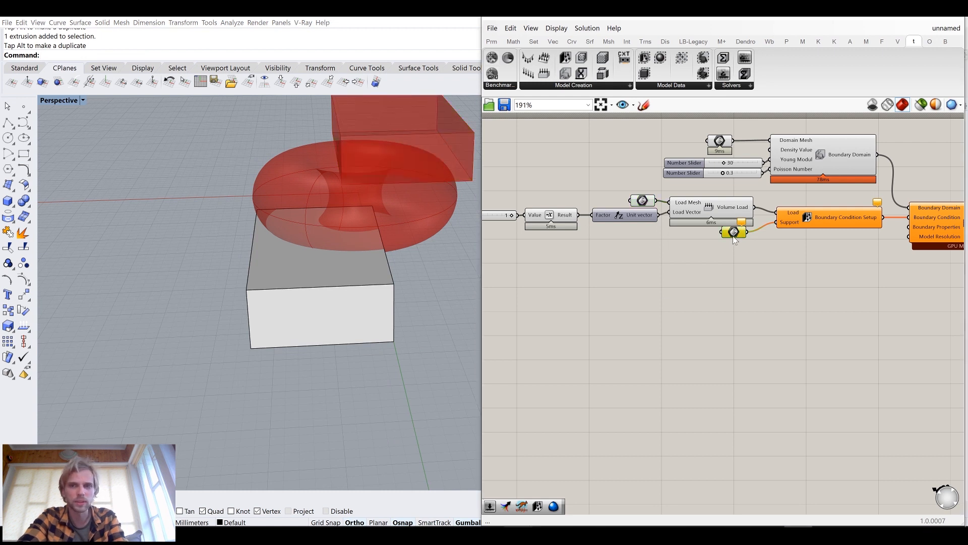
click(747, 369)
click(331, 318)
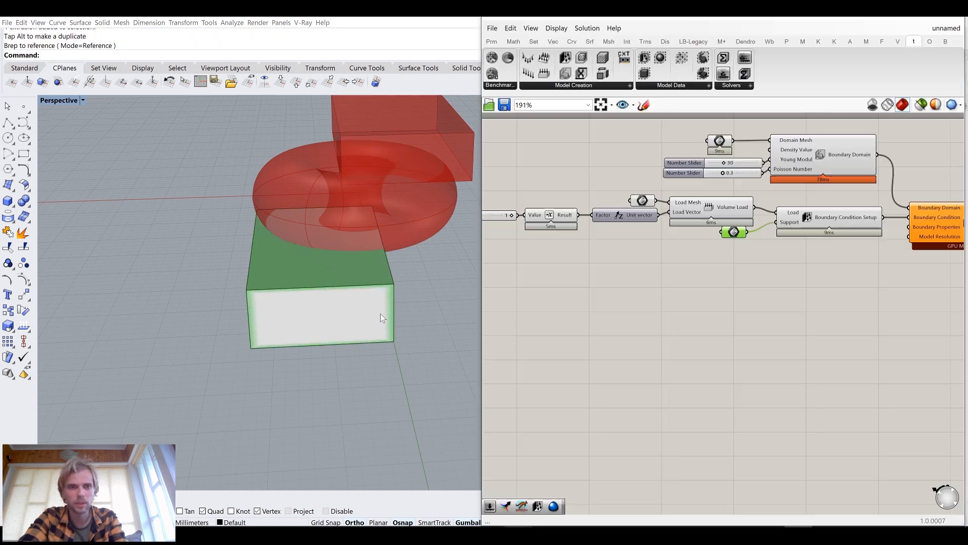
text(Hide)
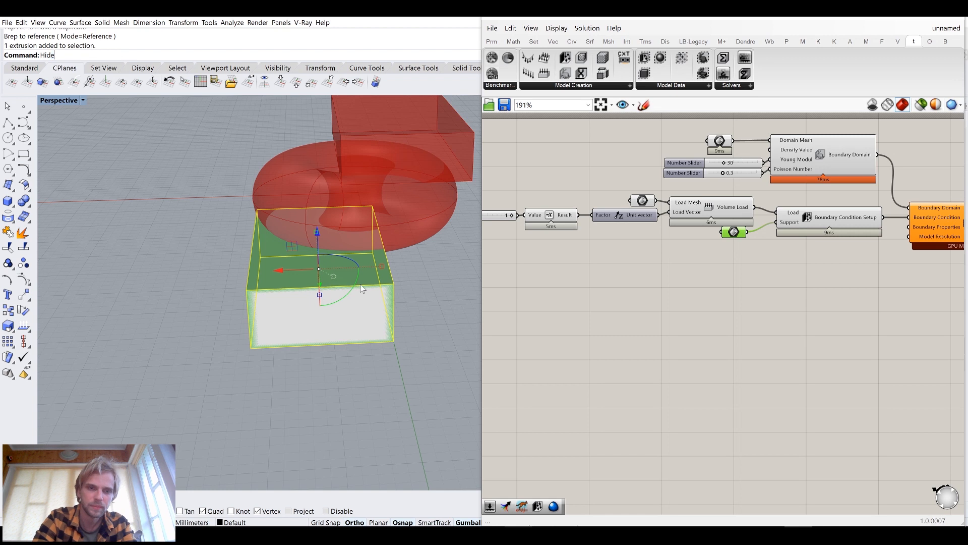
key(Return)
Inspect the load, support and domain geometry previews in the viewport and on the canvas
right_drag(359, 284, 281, 254)
right_drag(237, 280, 329, 203)
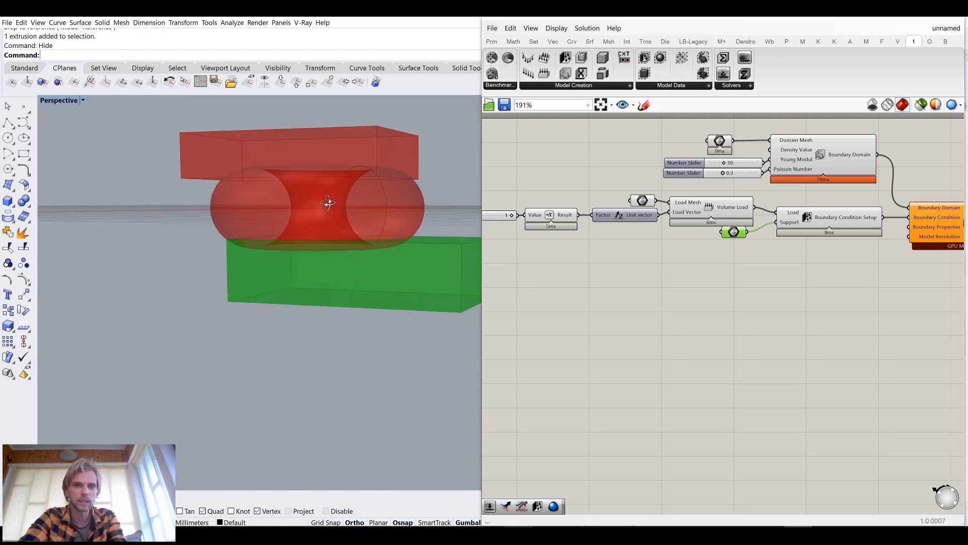
click(764, 292)
click(643, 200)
click(686, 238)
click(797, 153)
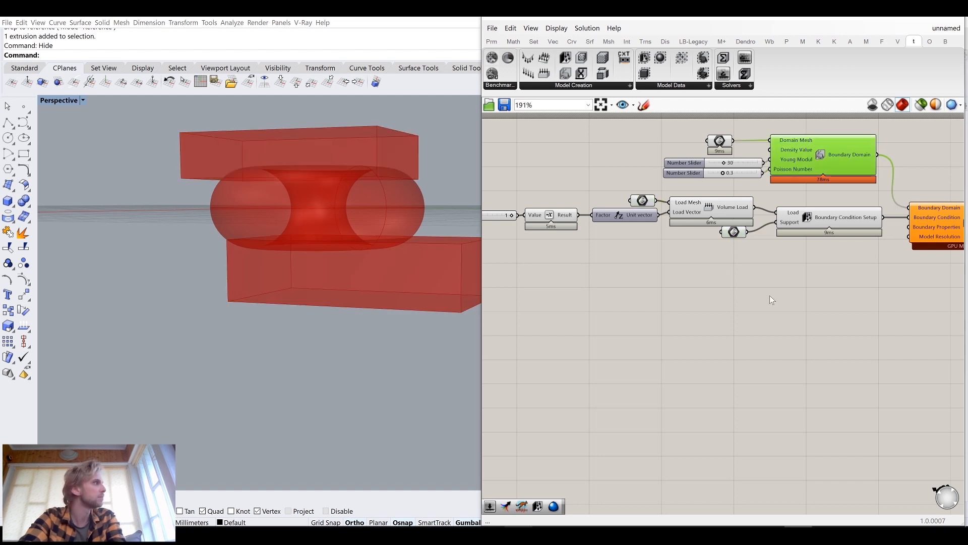
drag(878, 375, 540, 132)
middle_click(539, 132)
scroll(692, 289, down, 2)
click(716, 291)
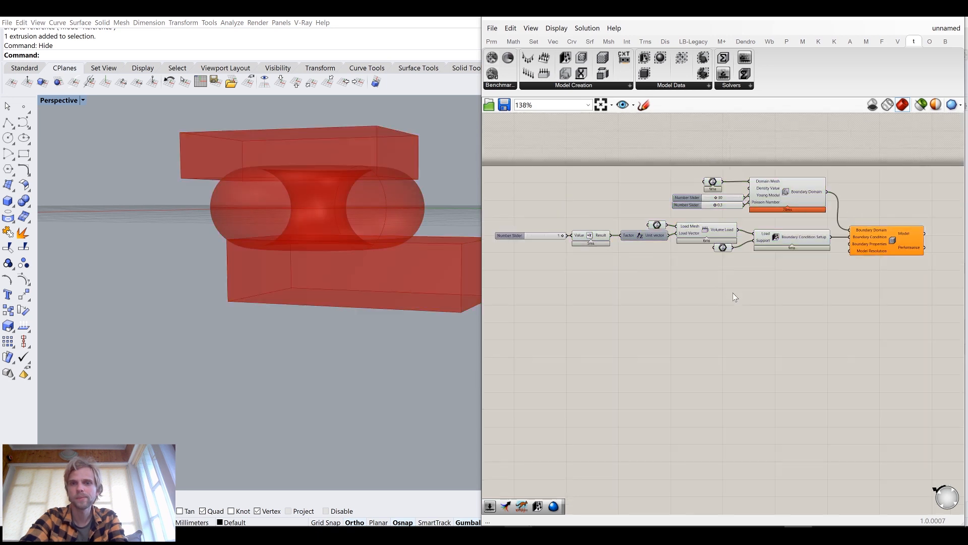
right_drag(769, 302, 680, 294)
right_drag(309, 217, 347, 289)
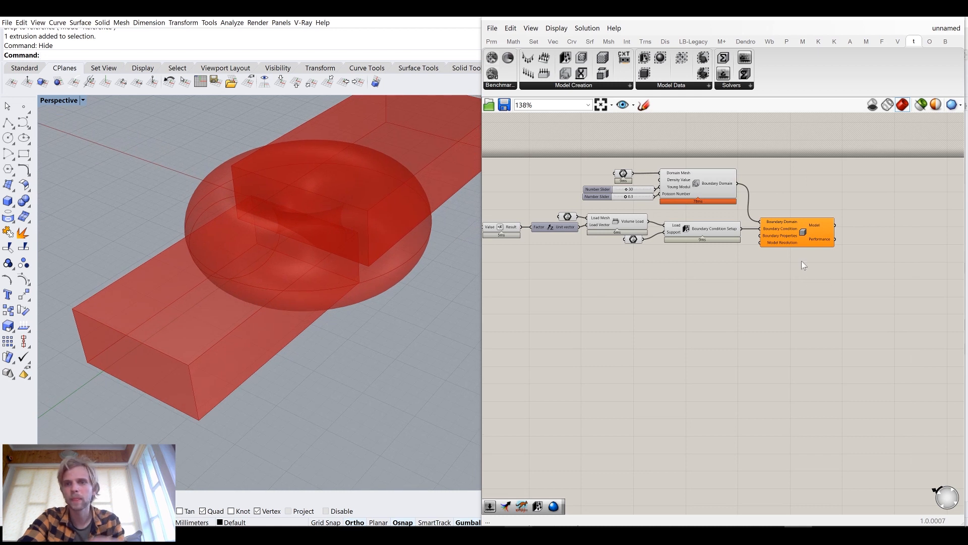
scroll(782, 232, up, 6)
mouse_move(803, 227)
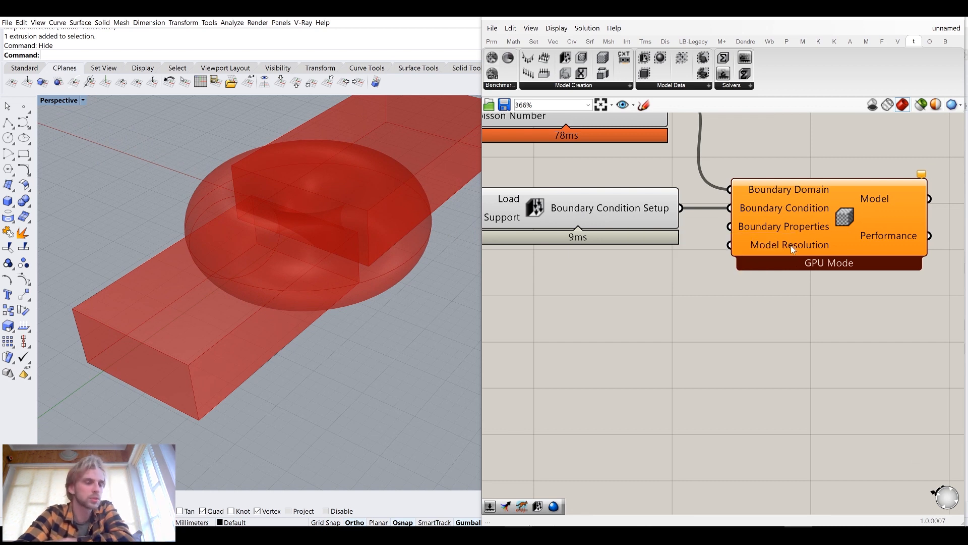
Add a Resolution component and connect it to the GPU model's Model Resolution input
click(582, 87)
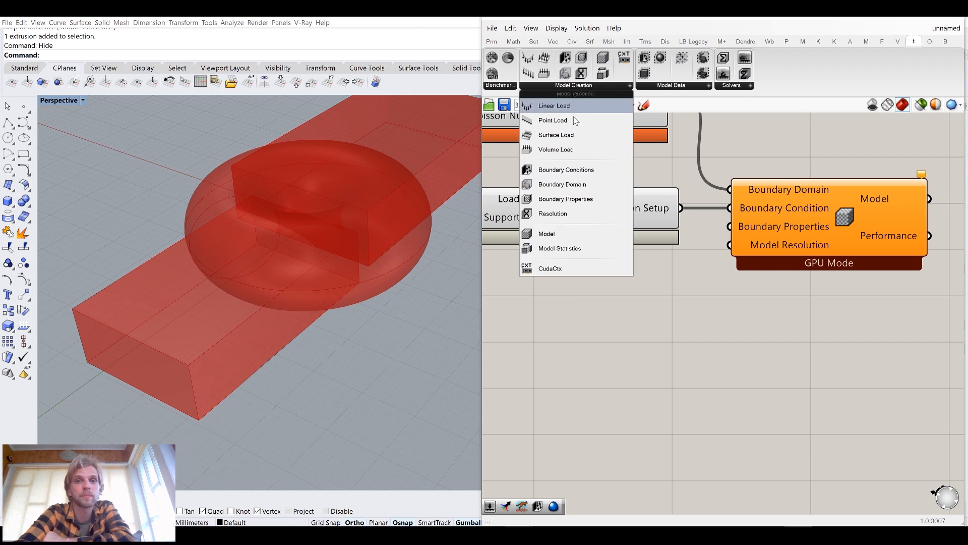
click(574, 215)
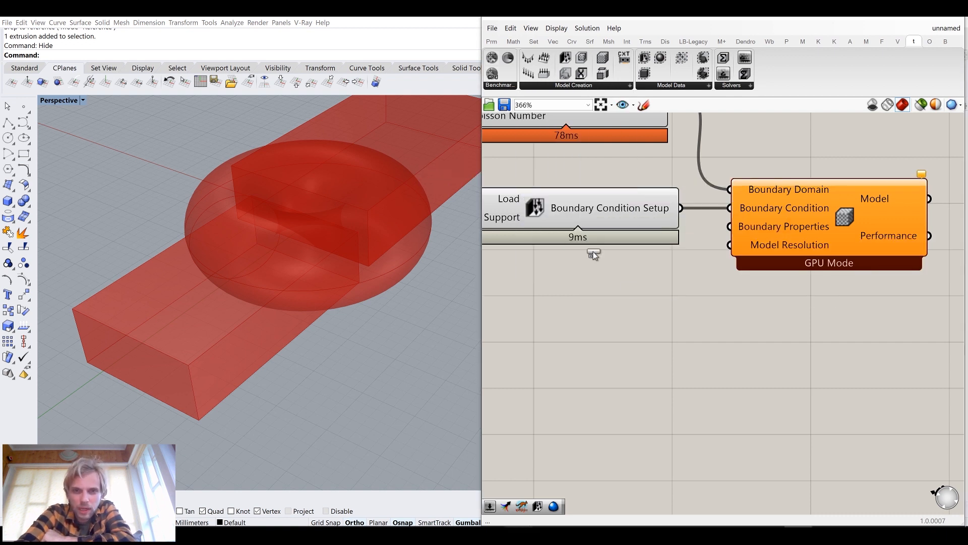
click(615, 298)
drag(689, 297, 730, 245)
drag(622, 297, 622, 308)
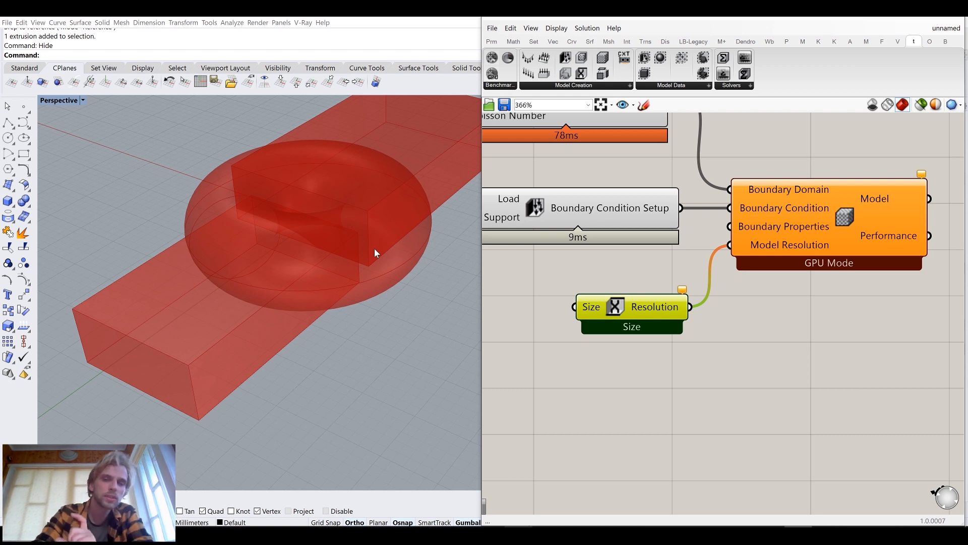
Add a number slider set to 1 and connect it to the Resolution component's Size input
right_drag(398, 314, 417, 348)
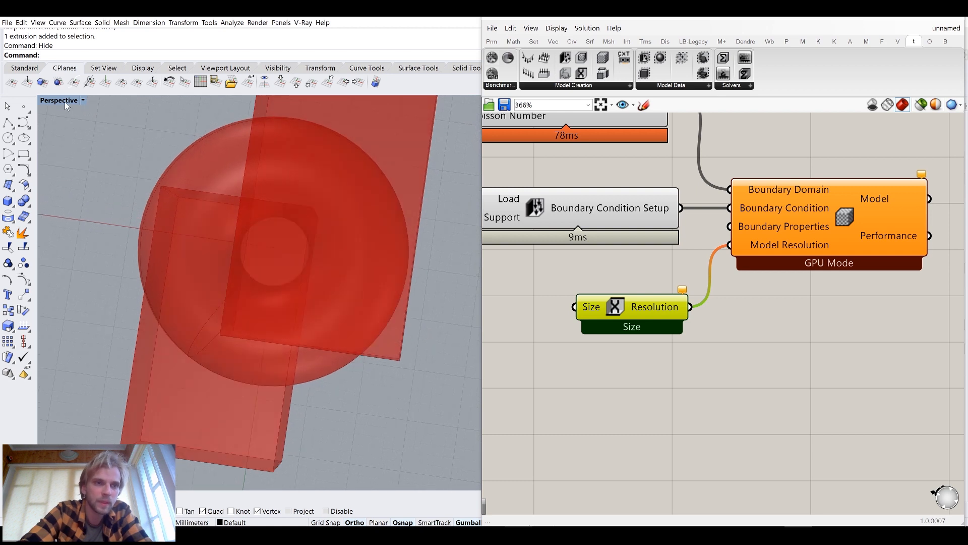
double_click(50, 100)
double_click(45, 101)
scroll(315, 346, up, 8)
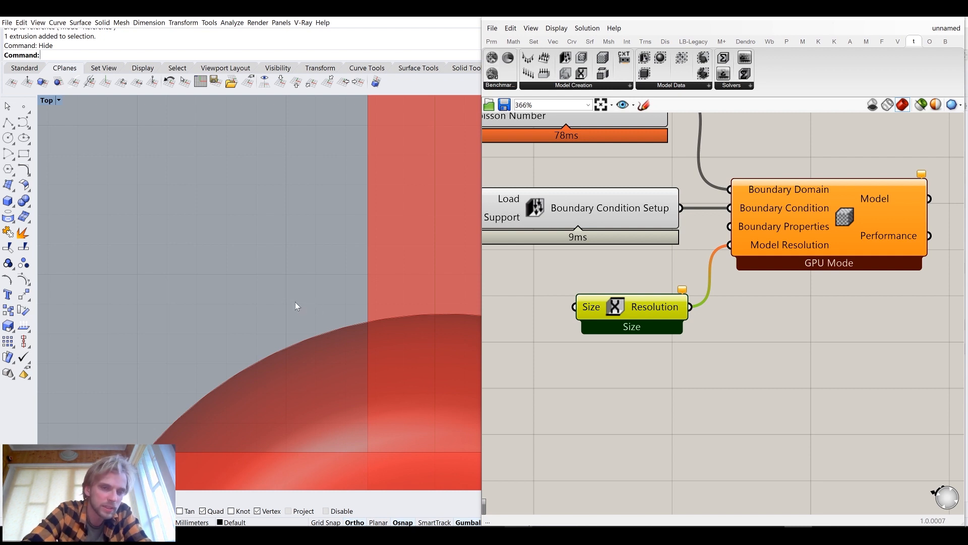
scroll(306, 308, down, 6)
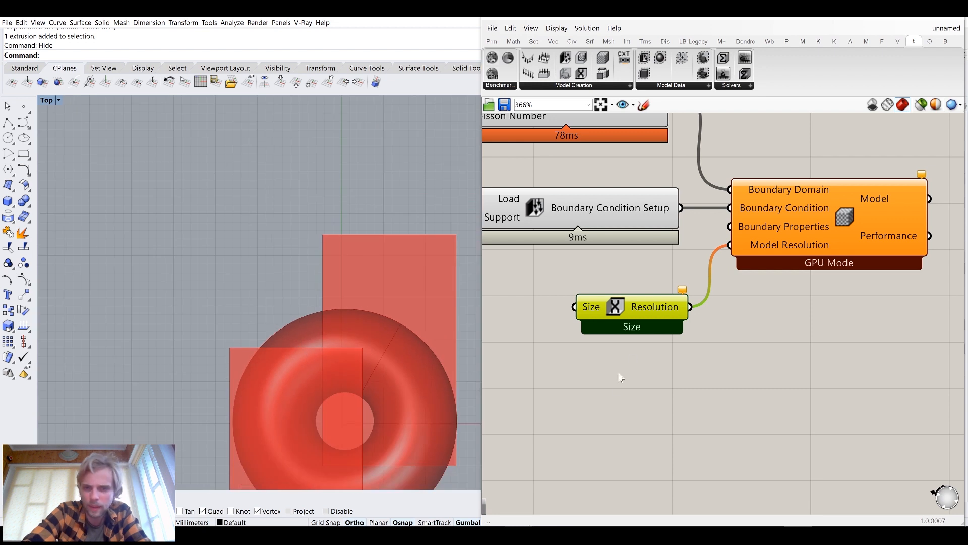
right_drag(619, 374, 691, 361)
double_click(571, 370)
text(1)
key(Return)
drag(571, 370, 524, 288)
drag(616, 291, 656, 295)
drag(580, 289, 585, 291)
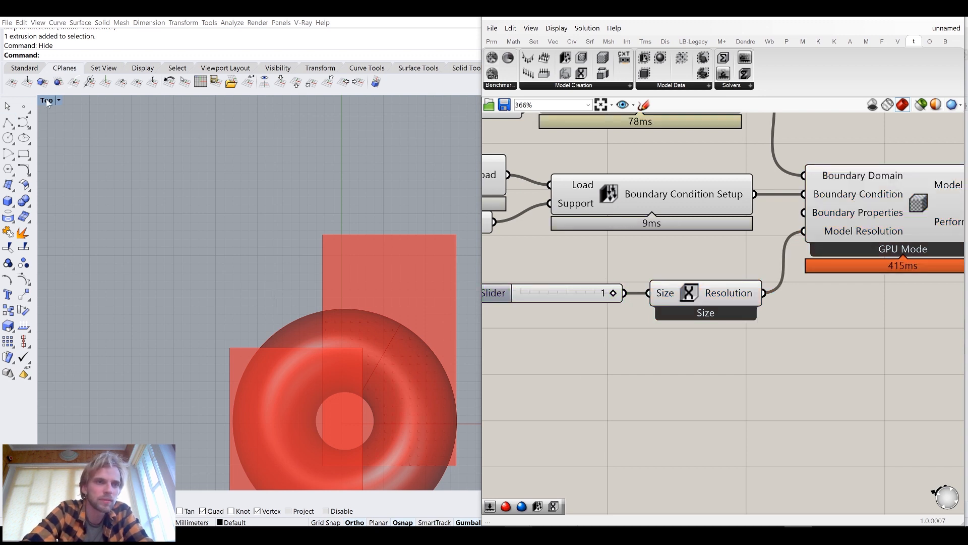
Examine the downward load vectors on the torus in the perspective viewport
double_click(47, 101)
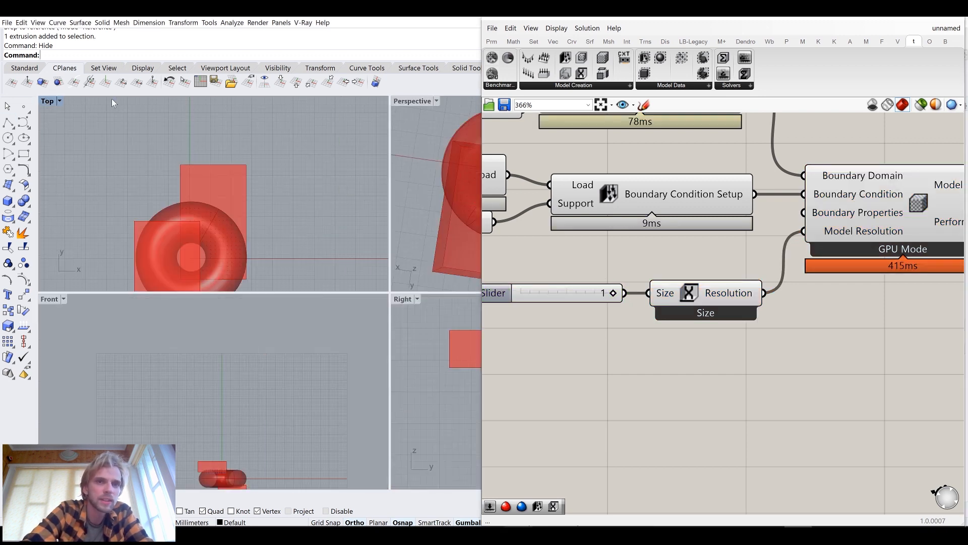
double_click(409, 102)
right_drag(385, 219, 392, 167)
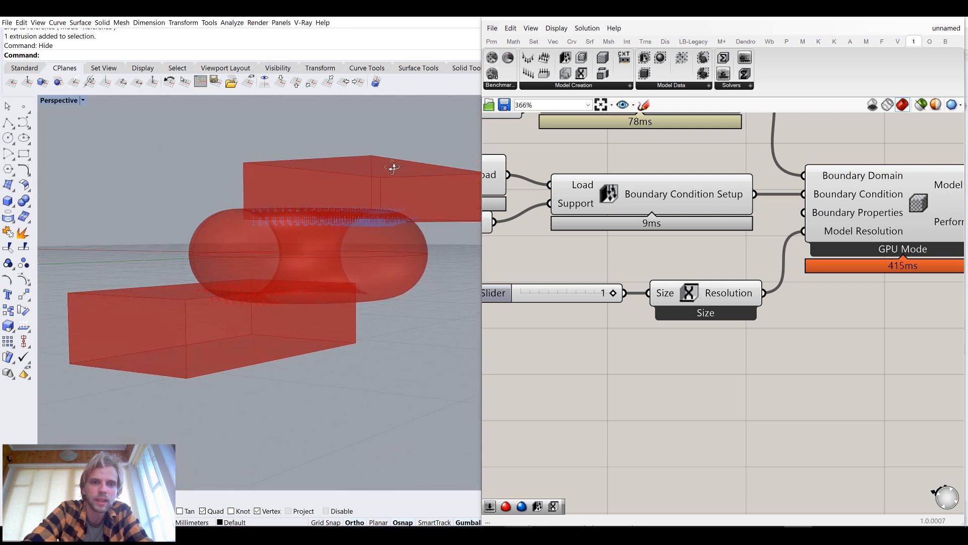
scroll(313, 214, up, 5)
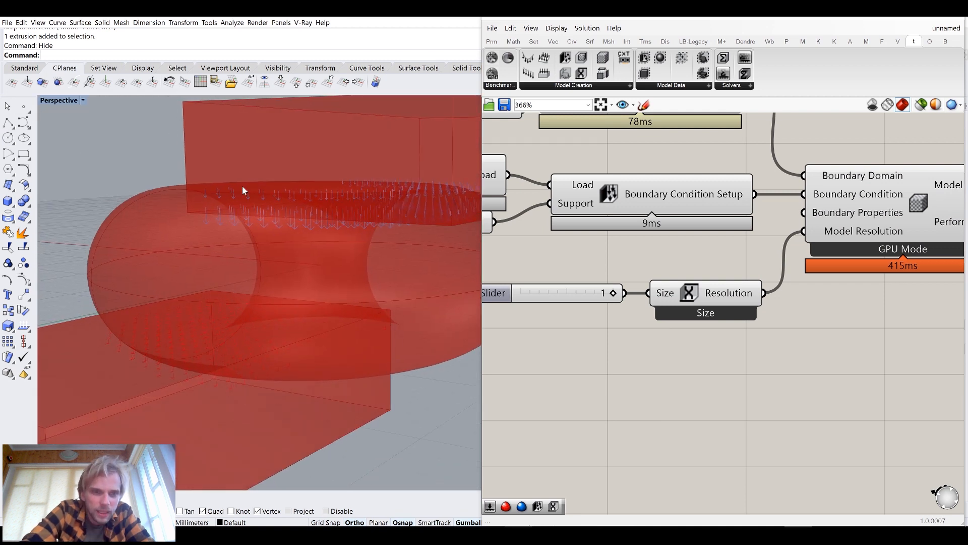
scroll(265, 220, up, 6)
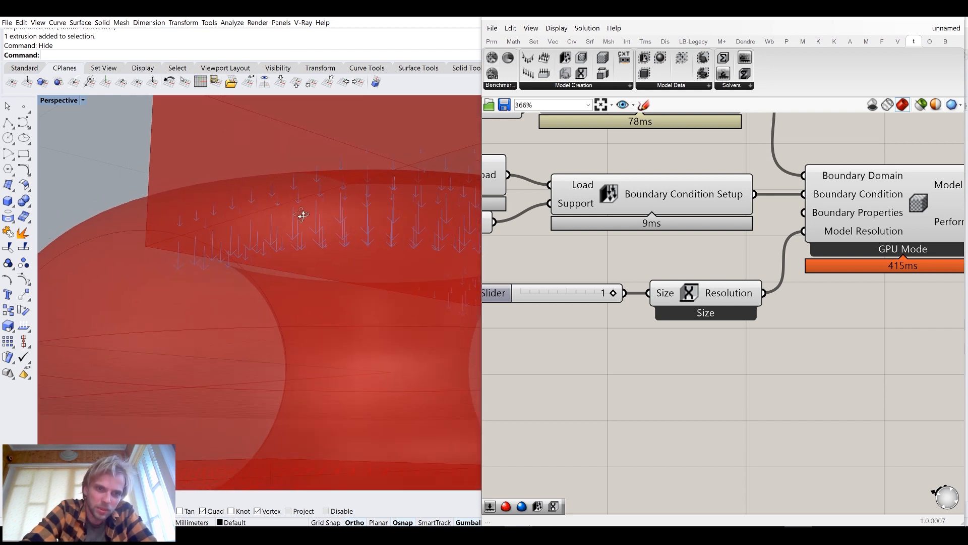
Examine the torus, support boxes and load vectors together in the perspective viewport
scroll(307, 207, up, 3)
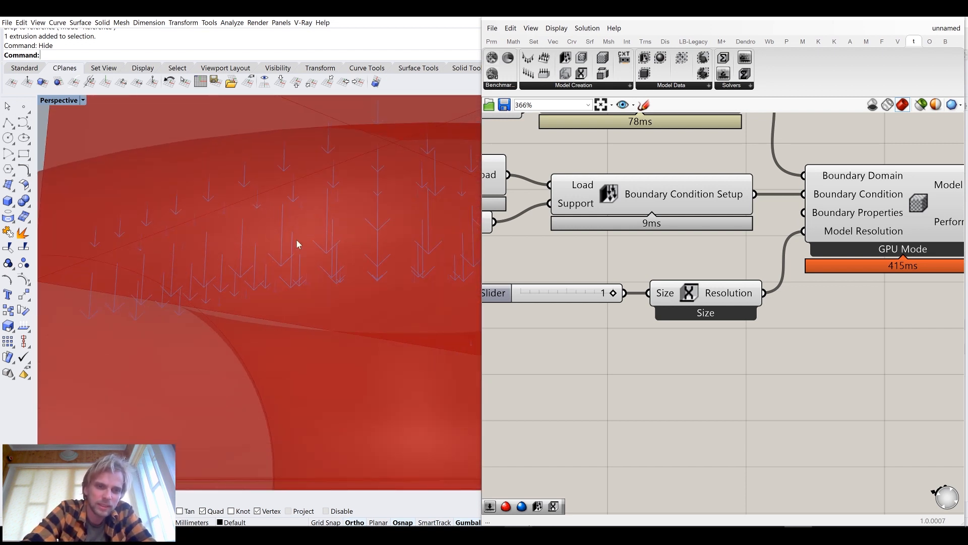
scroll(280, 255, down, 5)
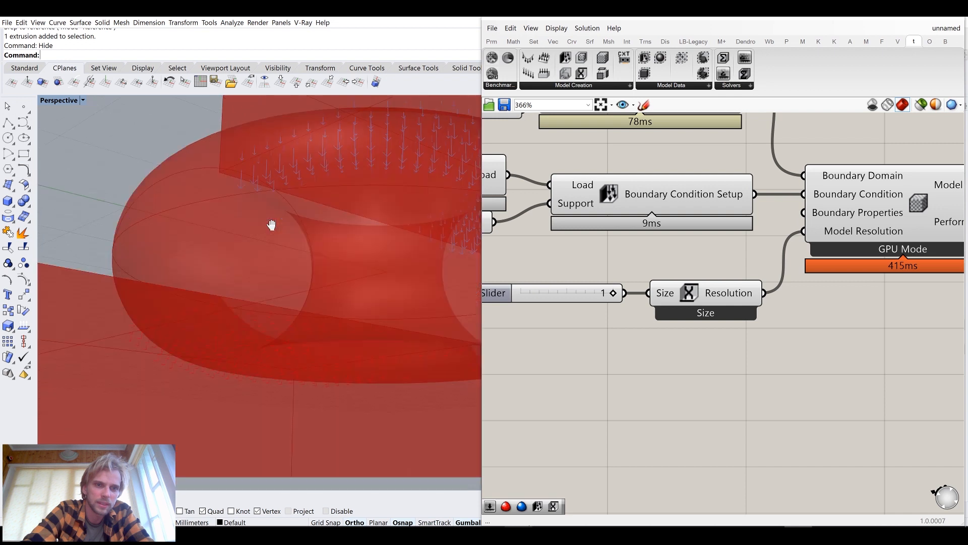
scroll(202, 310, up, 5)
right_drag(143, 251, 138, 337)
right_drag(140, 295, 216, 298)
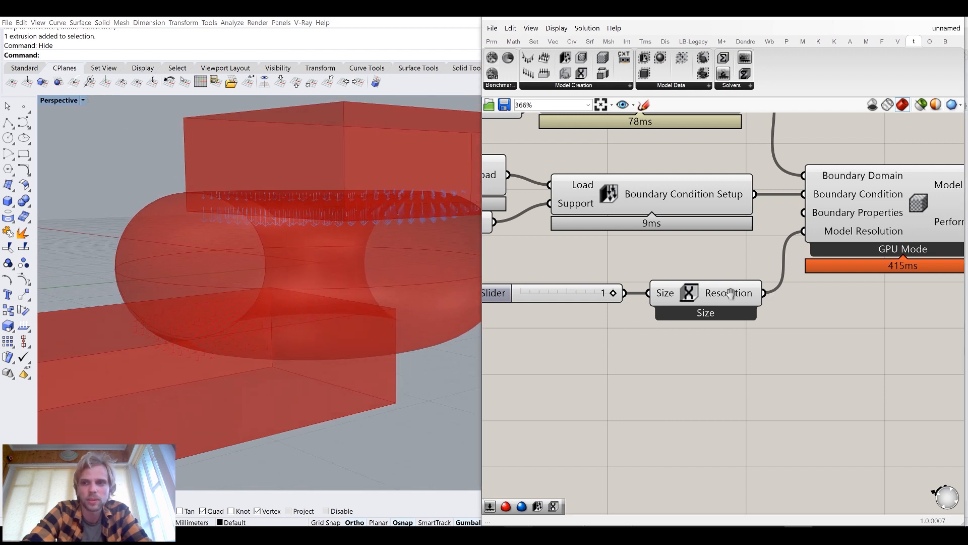
Review the GPU and CPU computation mode options on the model component
right_drag(756, 267, 663, 295)
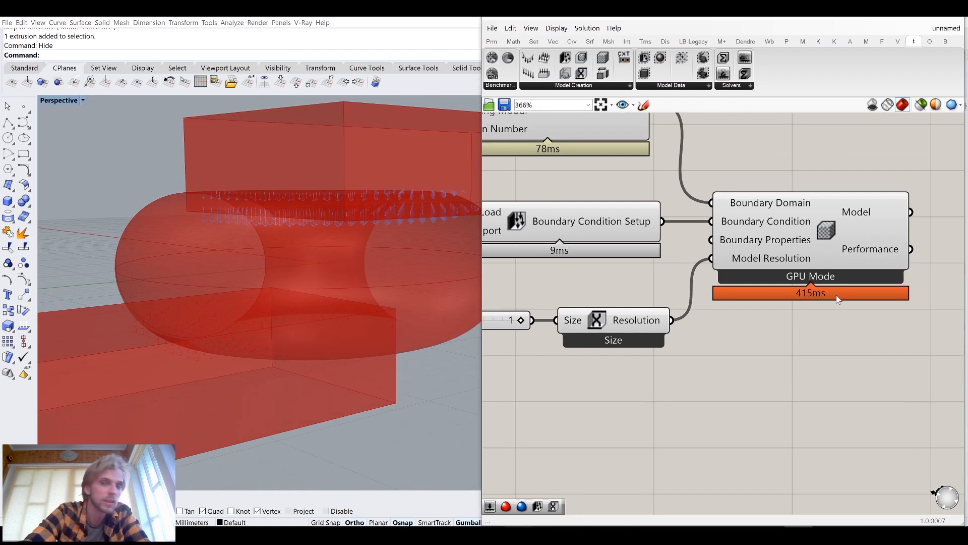
right_drag(822, 274, 680, 283)
click(677, 220)
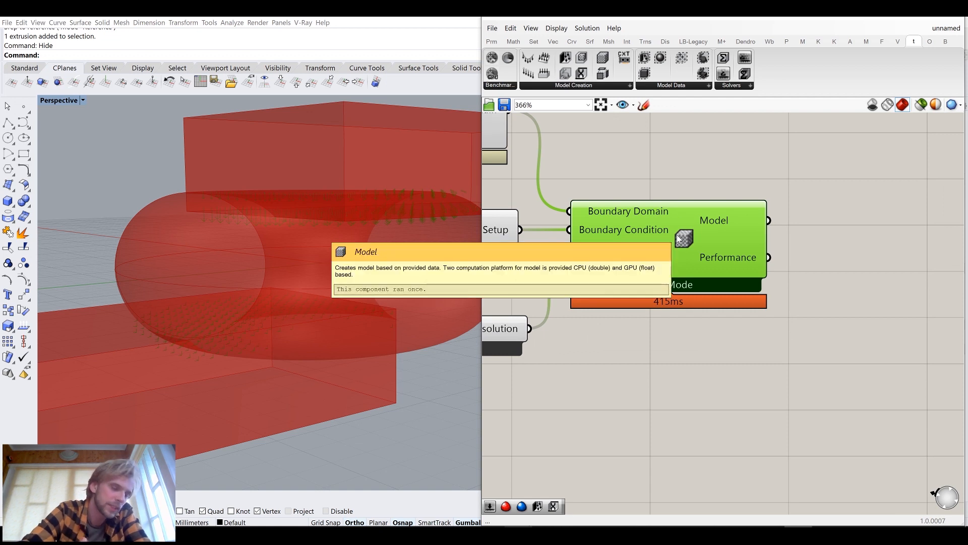
right_click(679, 238)
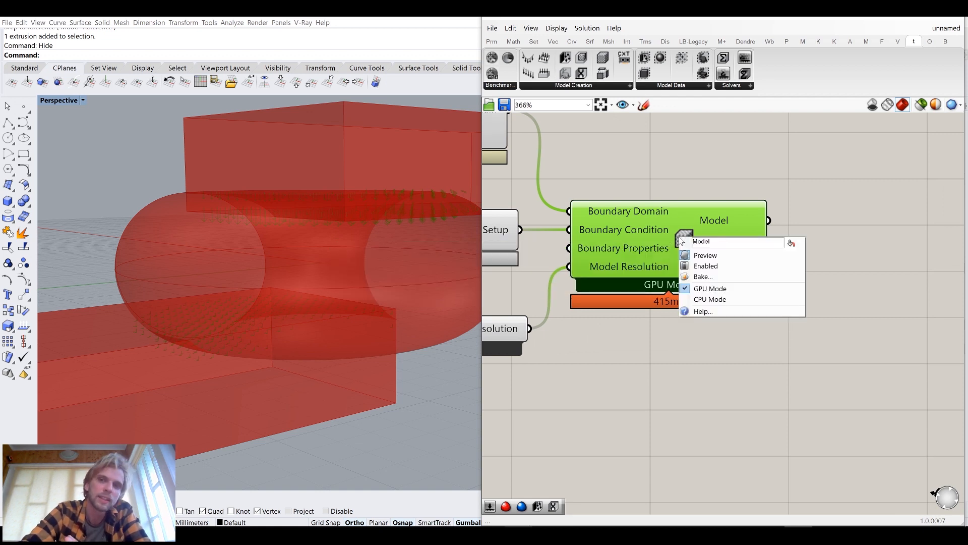
click(712, 292)
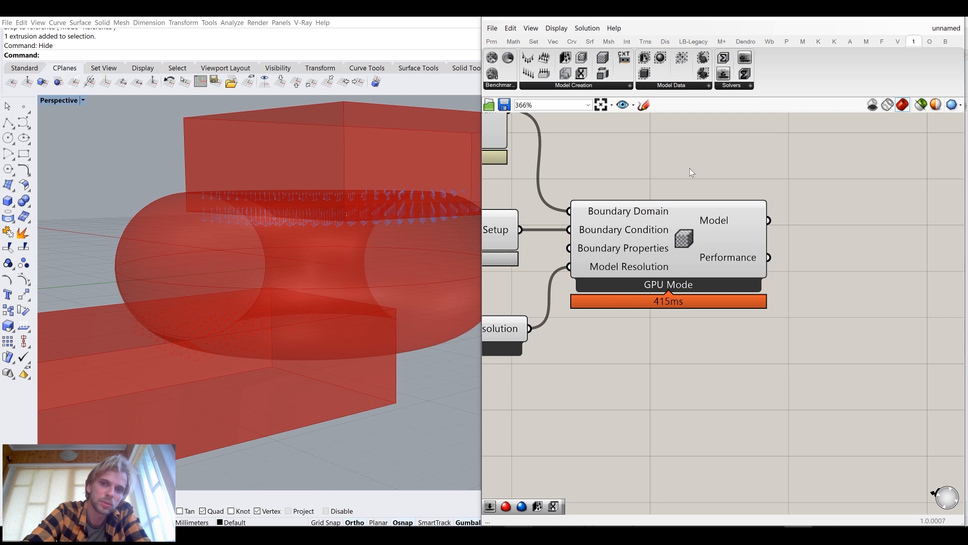
right_click(682, 233)
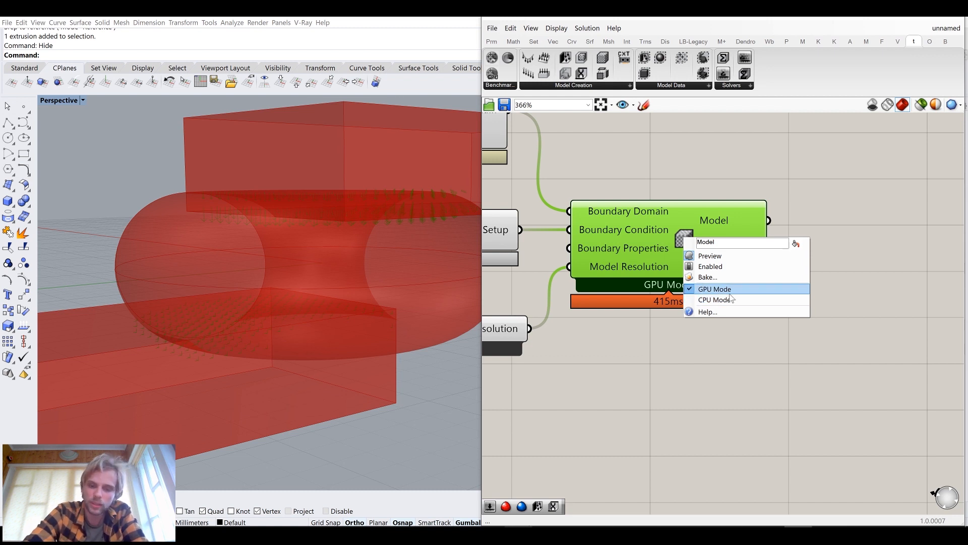
click(727, 366)
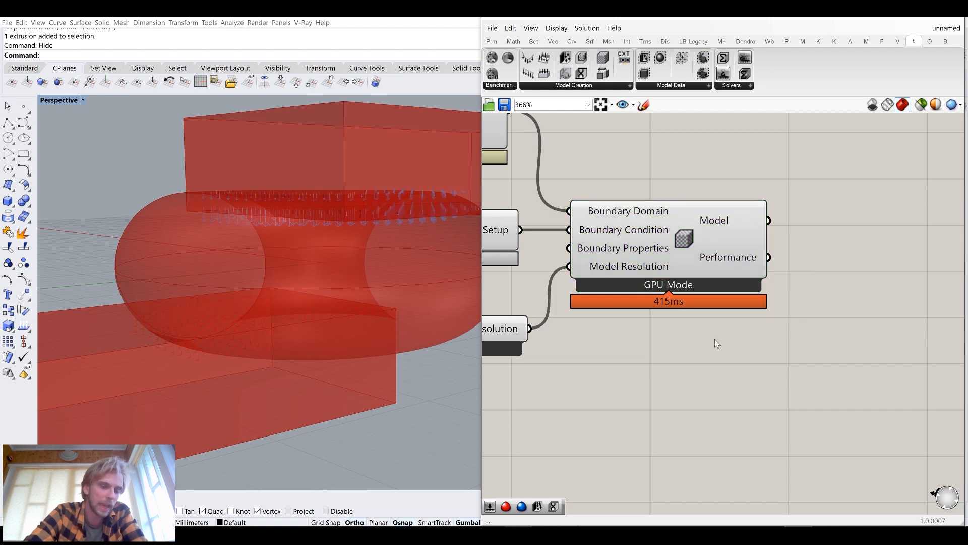
Add an Optimus topology optimisation solver component to the canvas
right_drag(726, 288, 676, 303)
scroll(713, 289, down, 3)
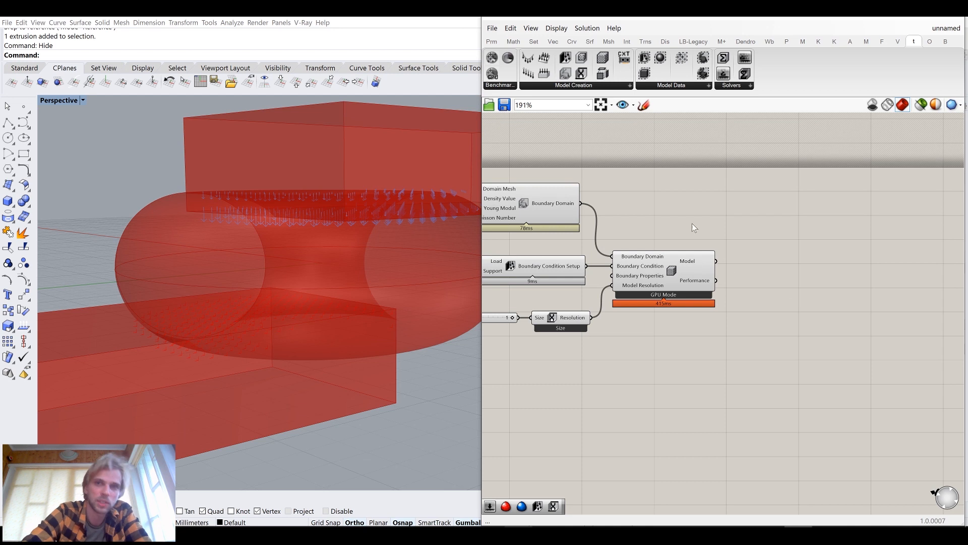
right_drag(737, 250, 726, 267)
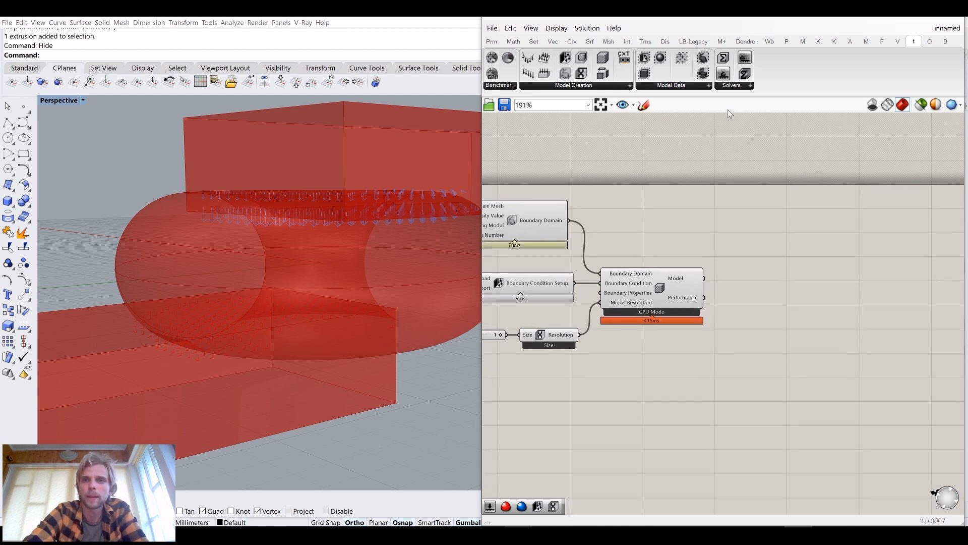
right_drag(669, 281, 609, 266)
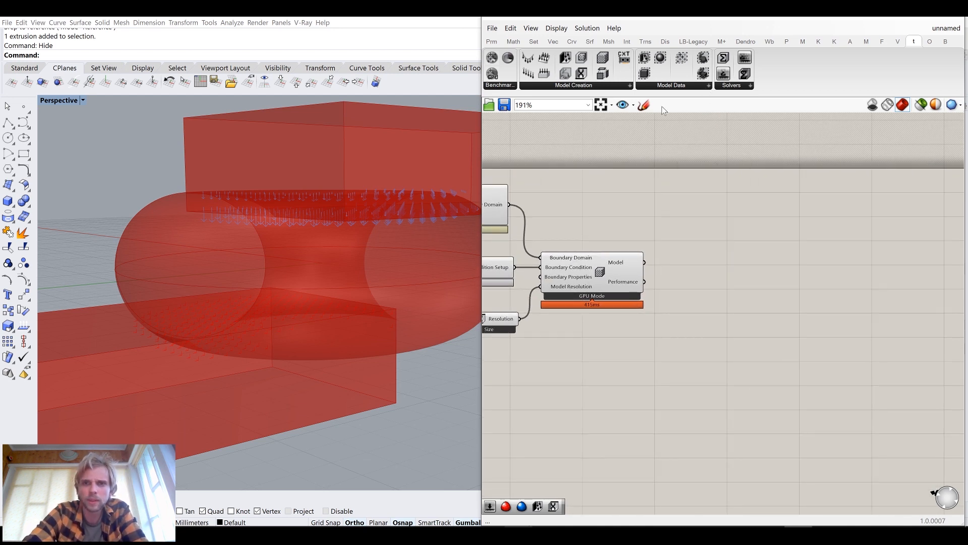
click(726, 85)
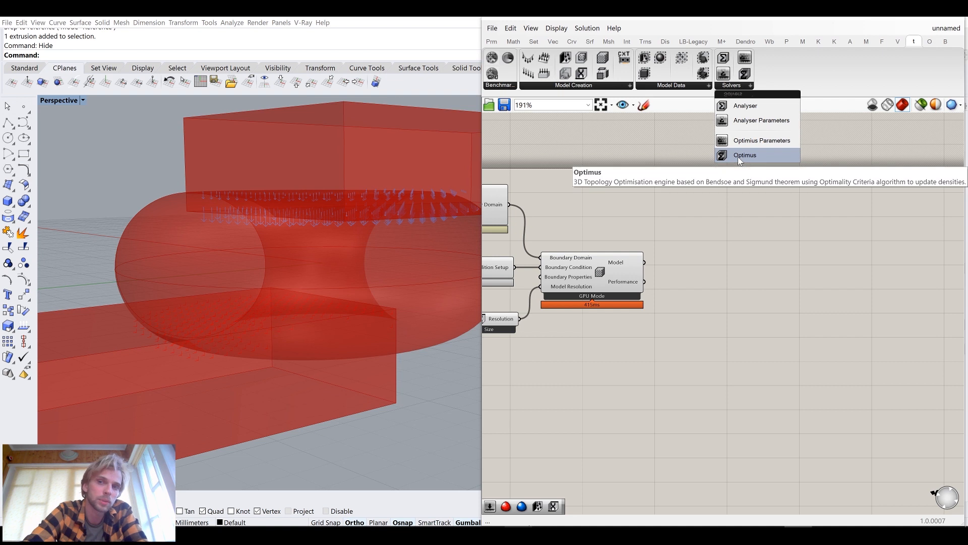
drag(739, 155, 808, 272)
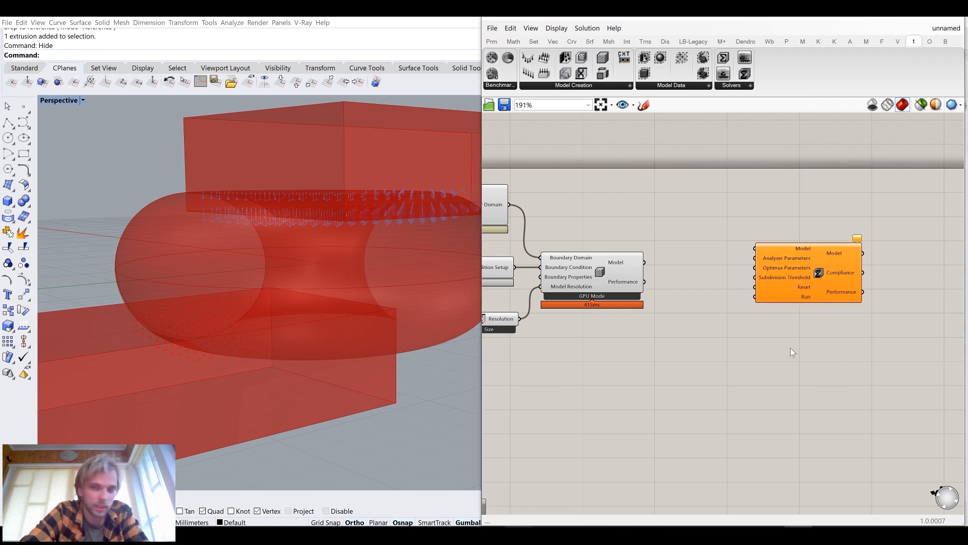
Connect the GPU model's Model output to the Optimus solver's Model input
right_drag(810, 344, 794, 356)
scroll(795, 280, up, 1)
drag(799, 276, 798, 313)
click(685, 269)
drag(601, 273, 729, 293)
drag(784, 351, 790, 330)
click(675, 373)
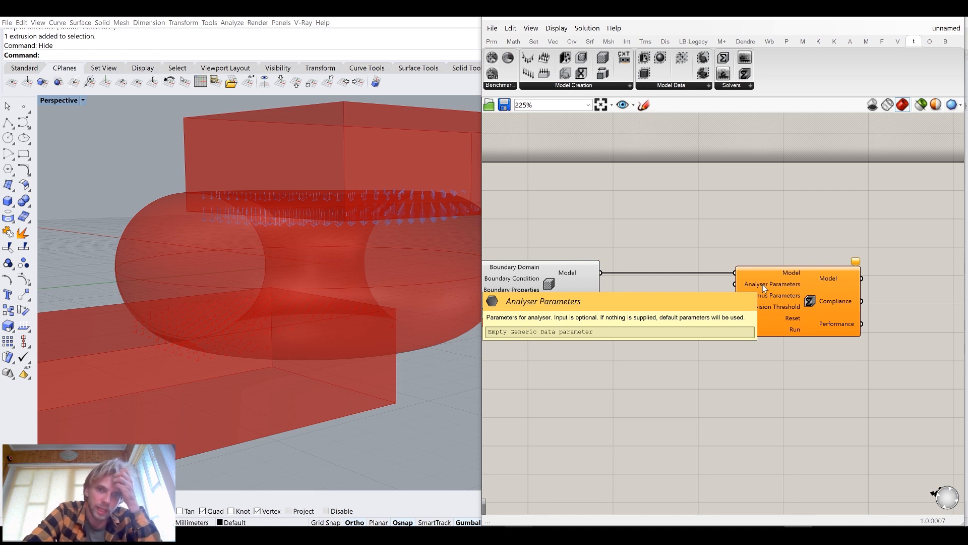
right_drag(763, 283, 697, 277)
drag(697, 277, 760, 285)
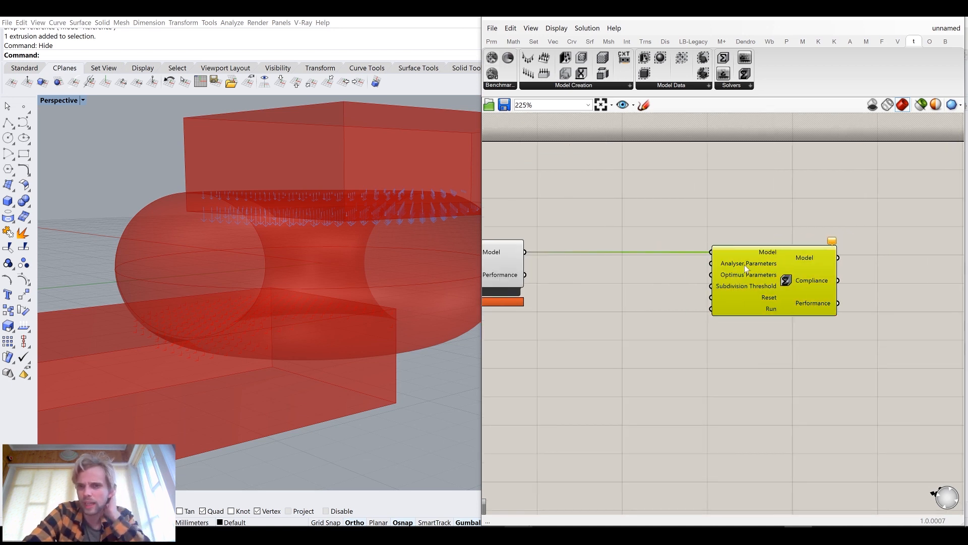
mouse_move(746, 267)
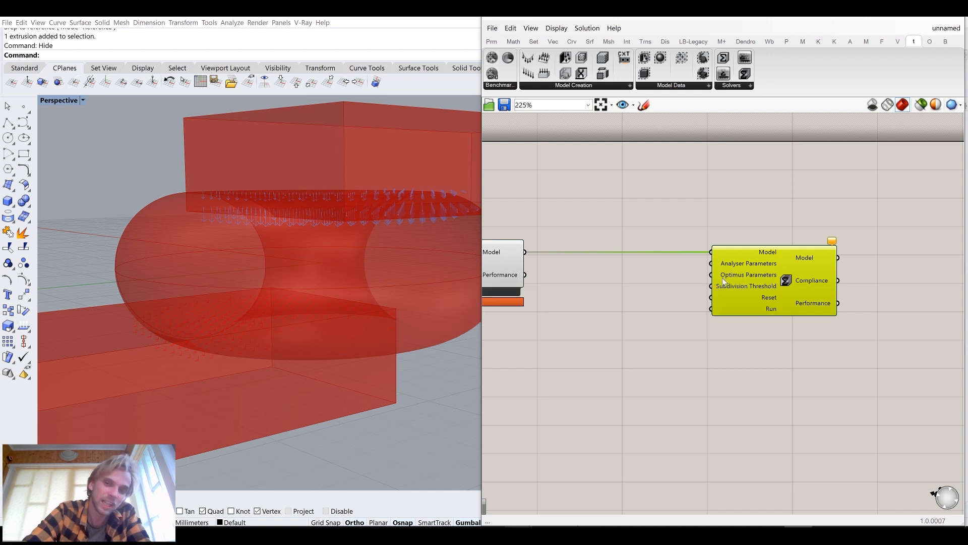
Add a Boolean Toggle component below the Optimus solver
double_click(649, 304)
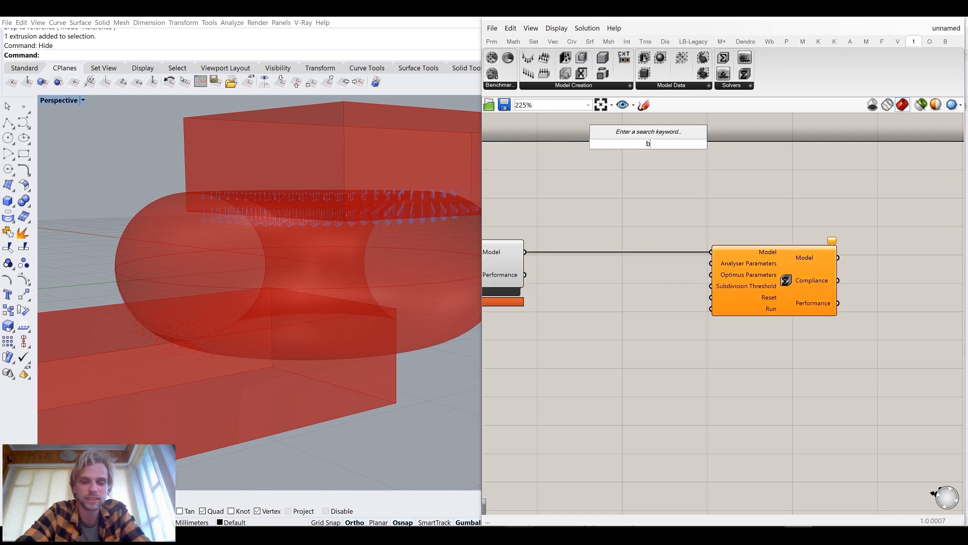
text(boo)
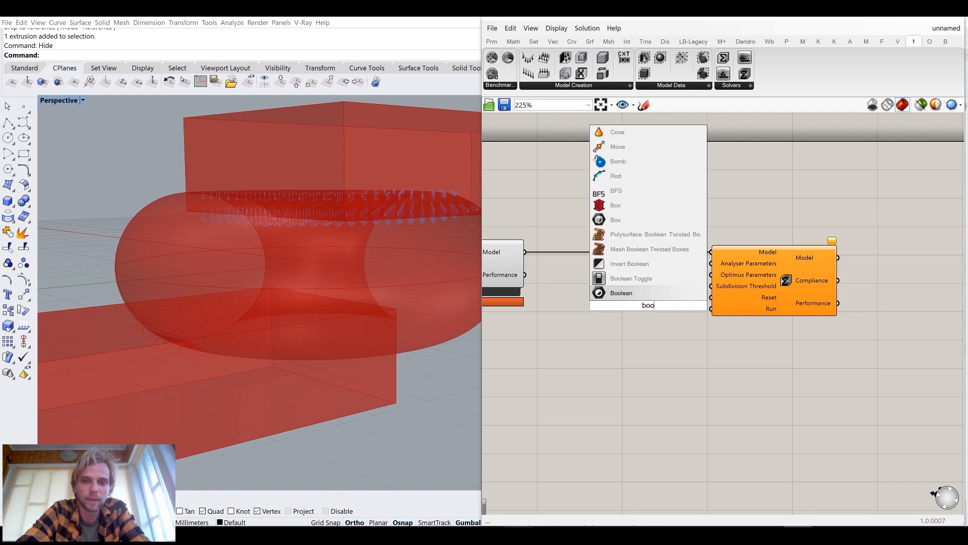
click(669, 281)
drag(654, 298, 639, 358)
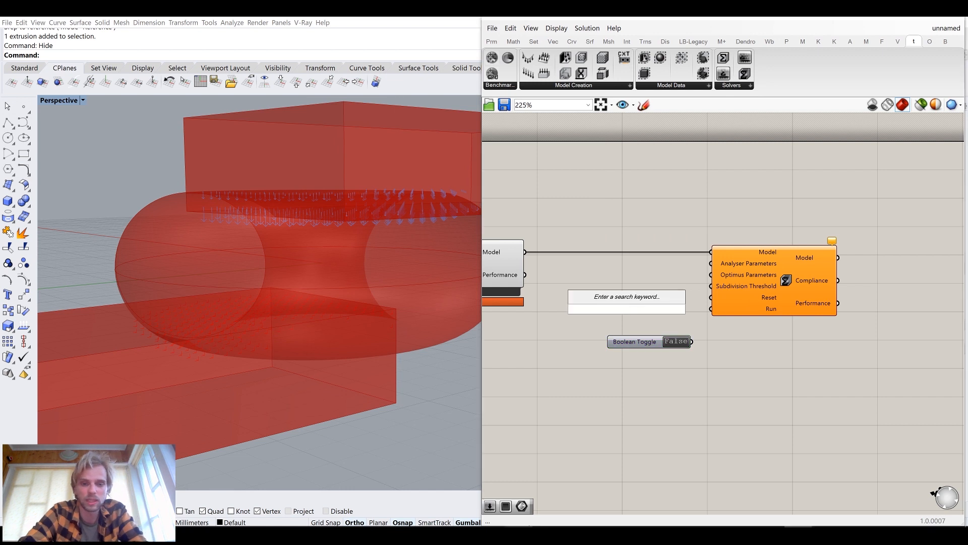
Add a Button wired to the Optimus Reset input and wire the Boolean Toggle to Run
text(butt)
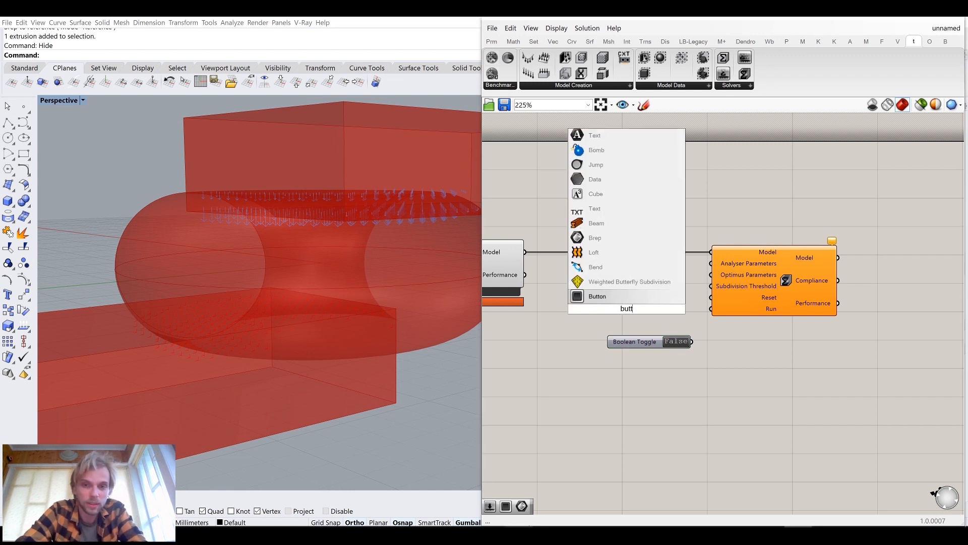
click(669, 297)
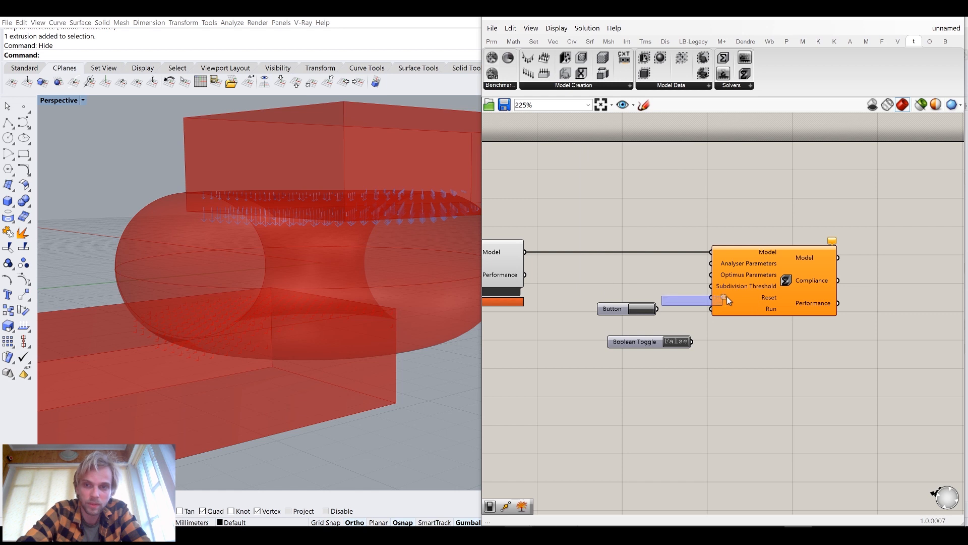
drag(658, 309, 695, 302)
drag(654, 344, 711, 309)
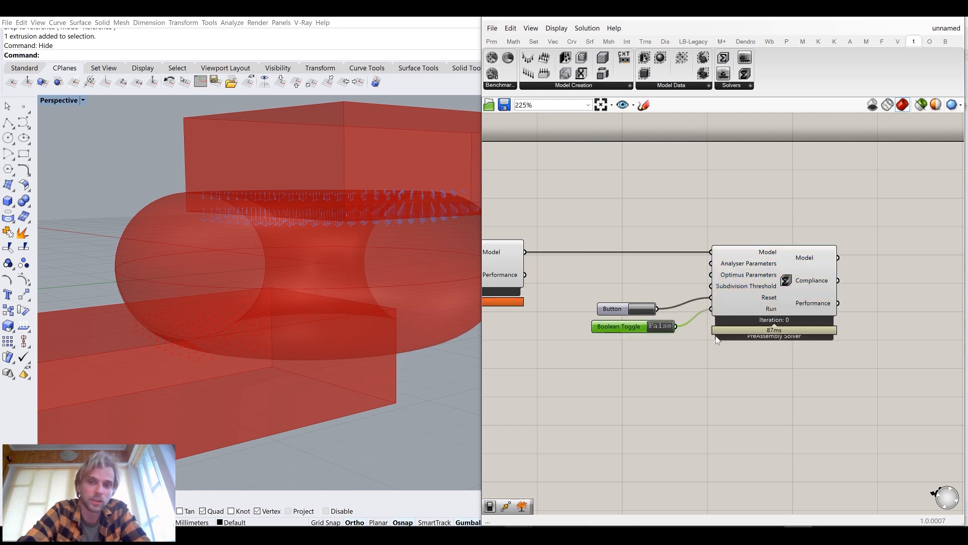
Move the Optimus solver together with its button and toggle closer to the model component
drag(831, 399, 597, 245)
drag(790, 300, 722, 295)
Examine the Optimus solver's iteration counter and solver status labels
click(712, 217)
scroll(753, 272, up, 2)
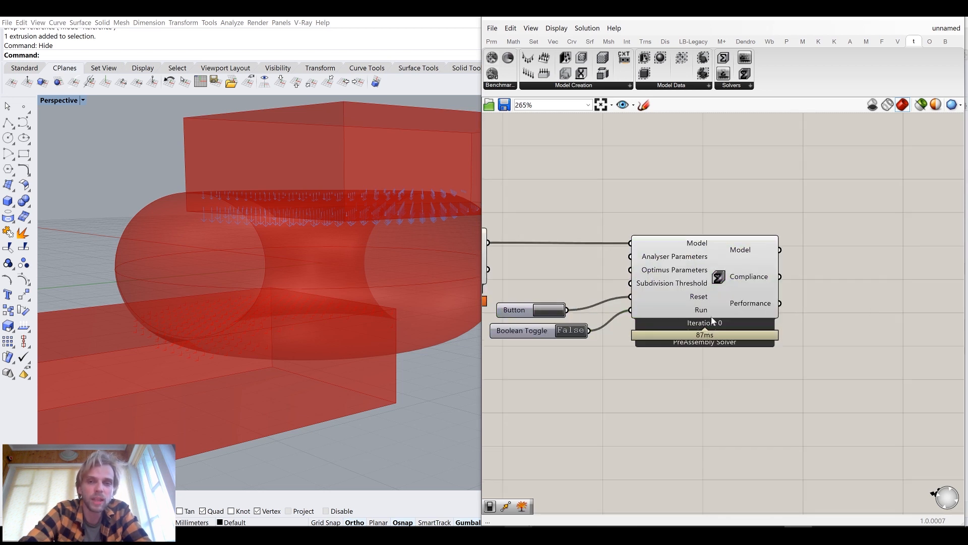
scroll(777, 253, up, 2)
scroll(776, 253, down, 2)
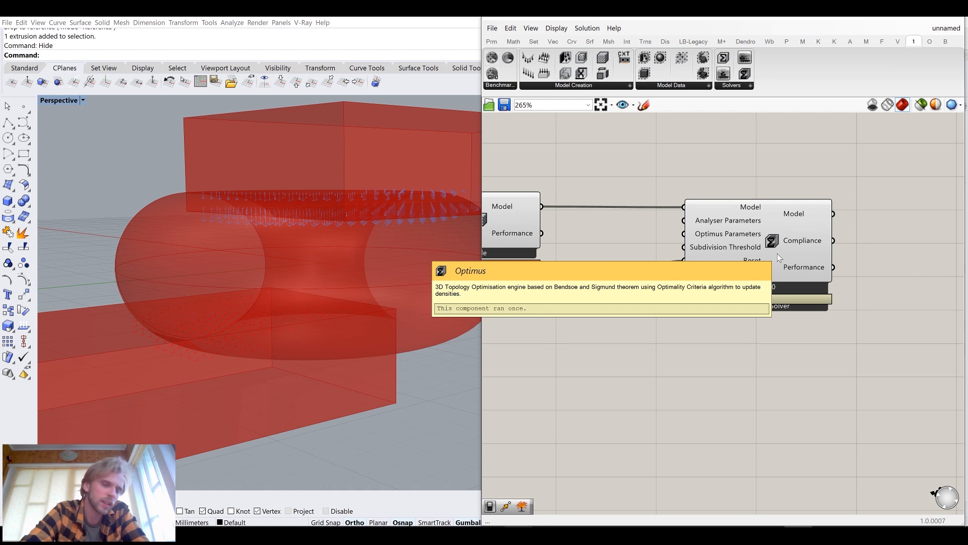
click(553, 27)
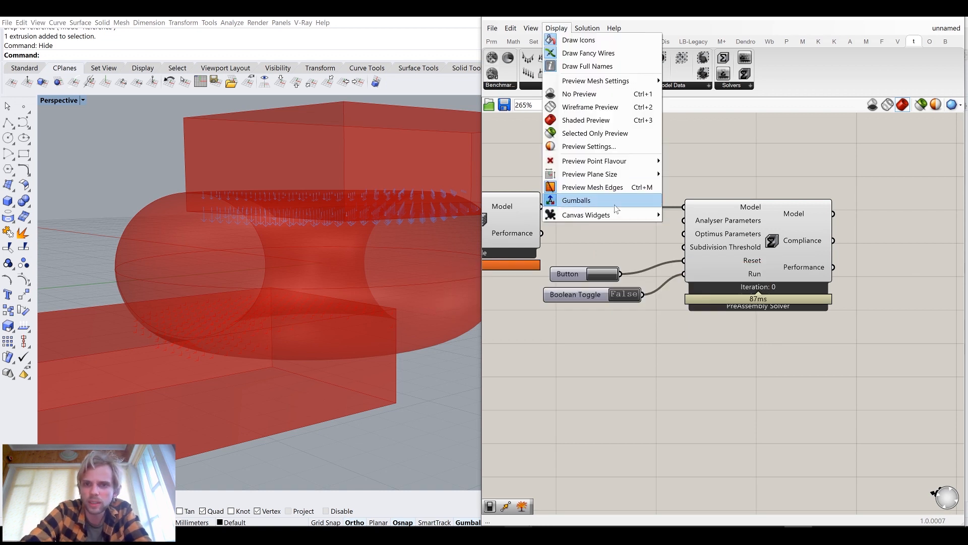
scroll(780, 291, up, 4)
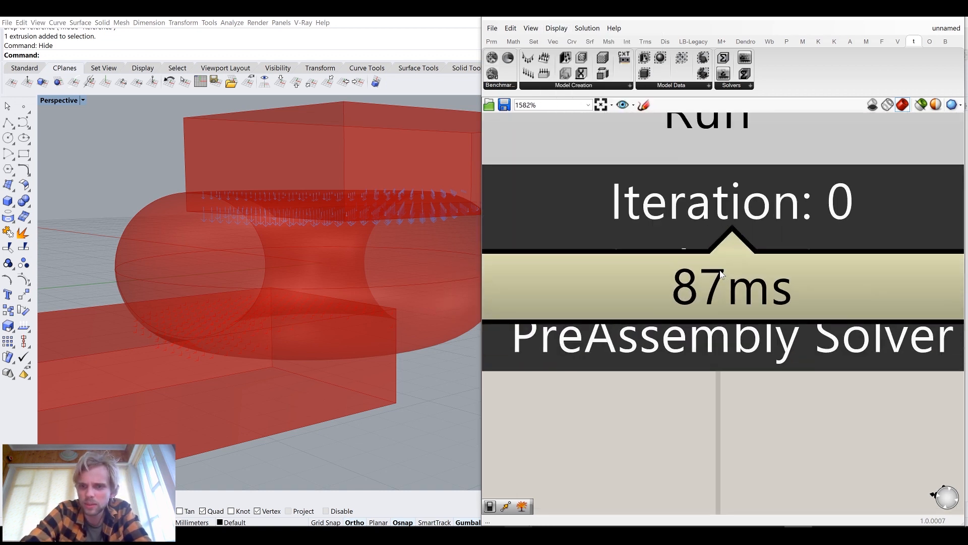
scroll(779, 292, down, 5)
click(734, 225)
scroll(734, 225, up, 3)
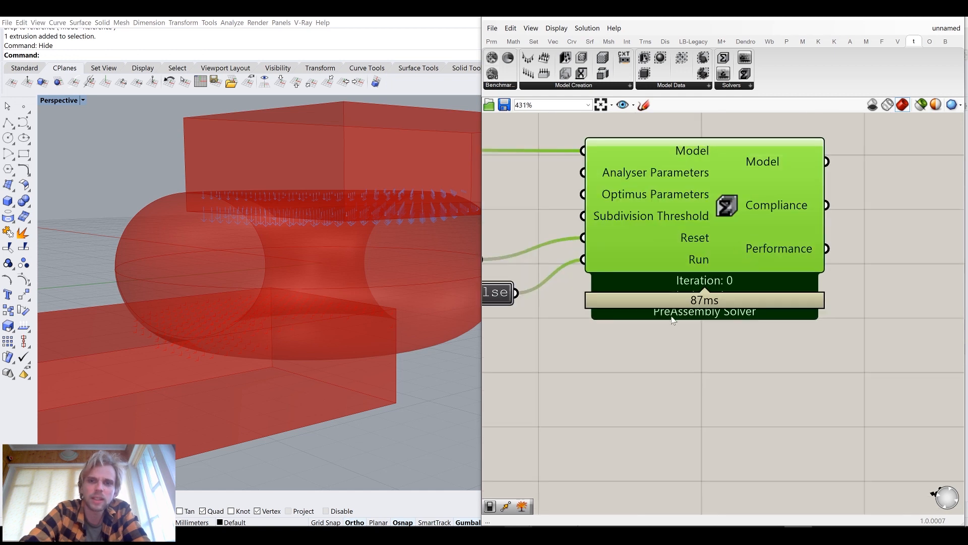
Set the Optimus solver to use the PreAssemble Solver
right_click(724, 208)
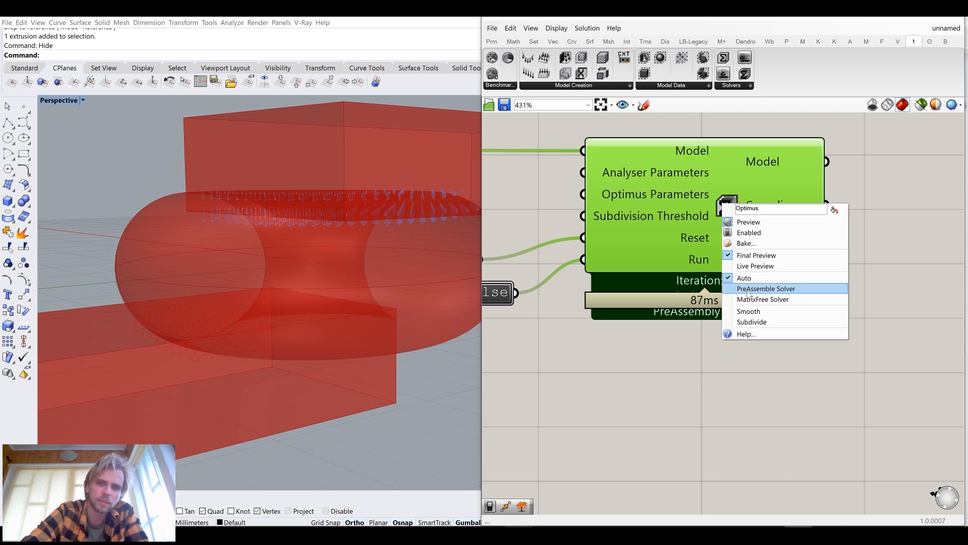
right_click(722, 200)
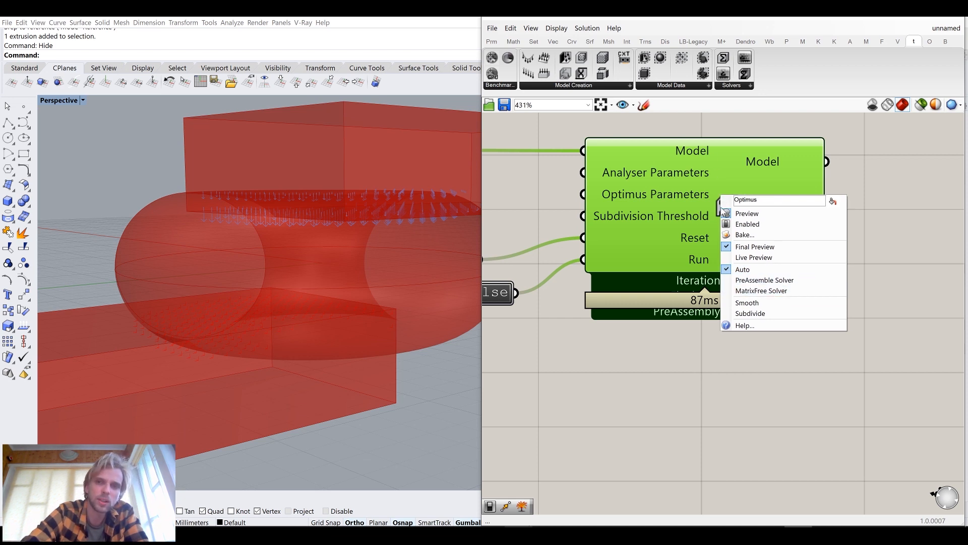
click(757, 283)
click(746, 337)
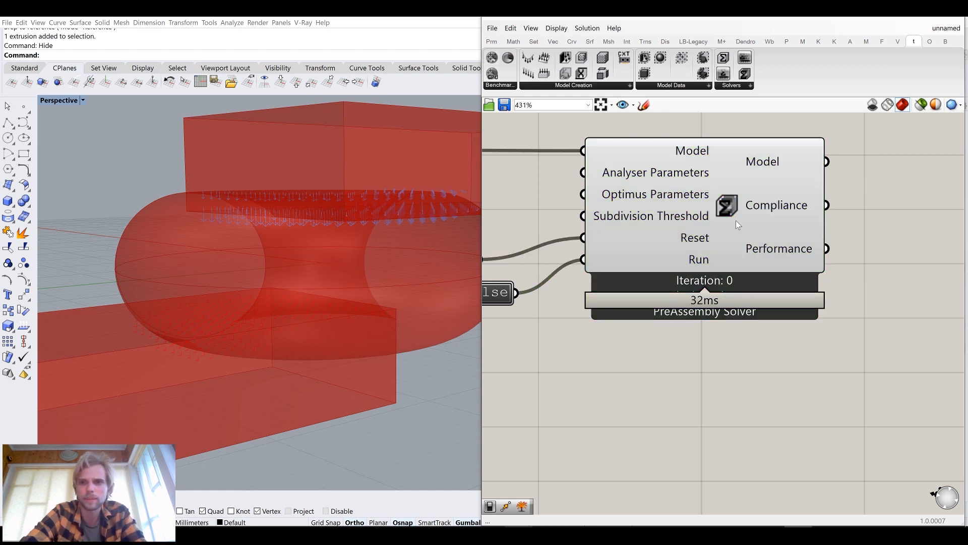
Inspect the description of the Optimus solver's Model output
scroll(736, 217, down, 2)
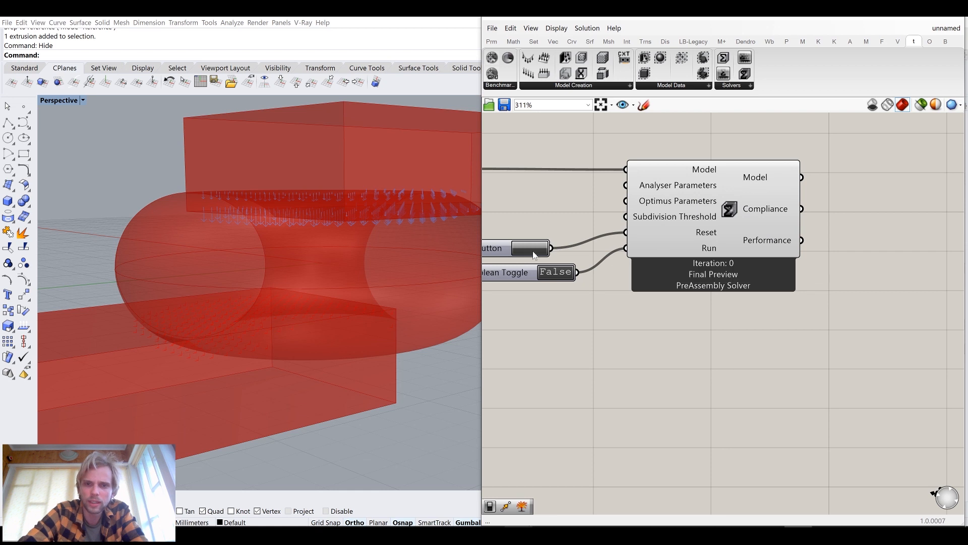
right_drag(790, 212, 725, 219)
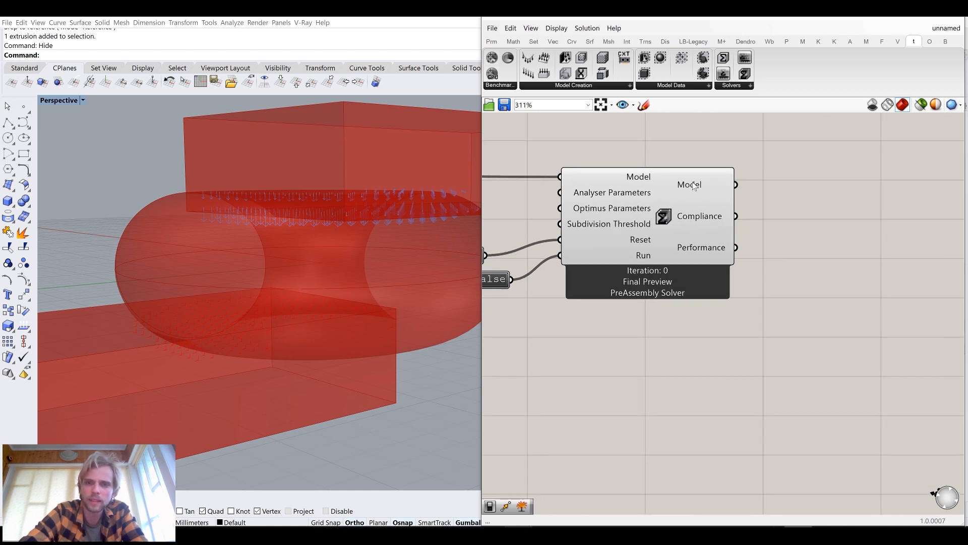
mouse_move(694, 188)
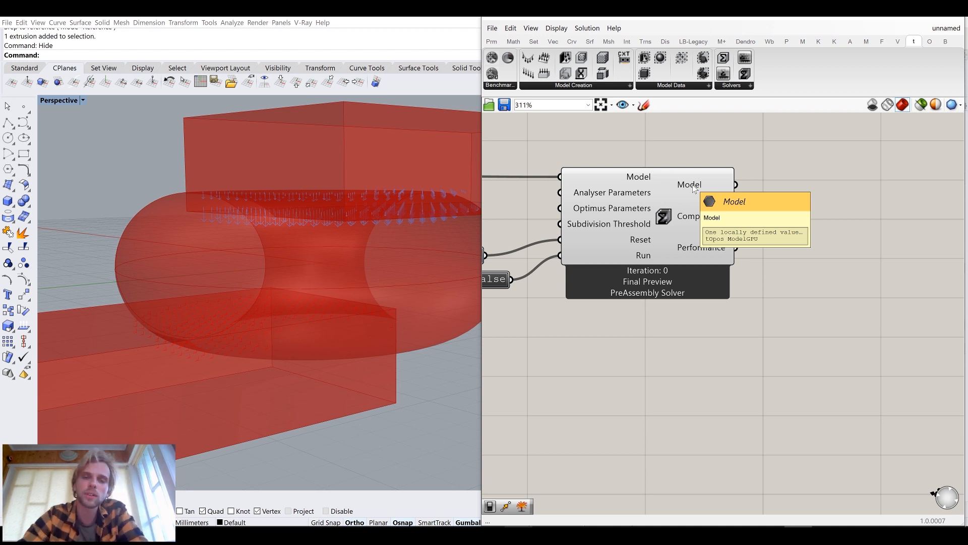
right_drag(724, 210, 773, 203)
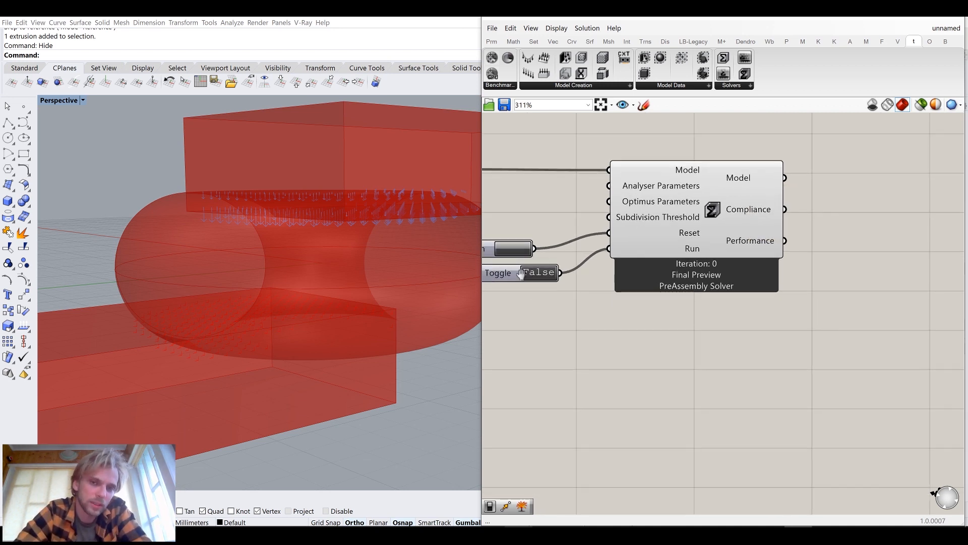
Rearrange the button, Boolean toggle and Optimus solver so they sit closer together on the canvas
right_drag(520, 273, 585, 281)
drag(537, 259, 563, 252)
click(588, 208)
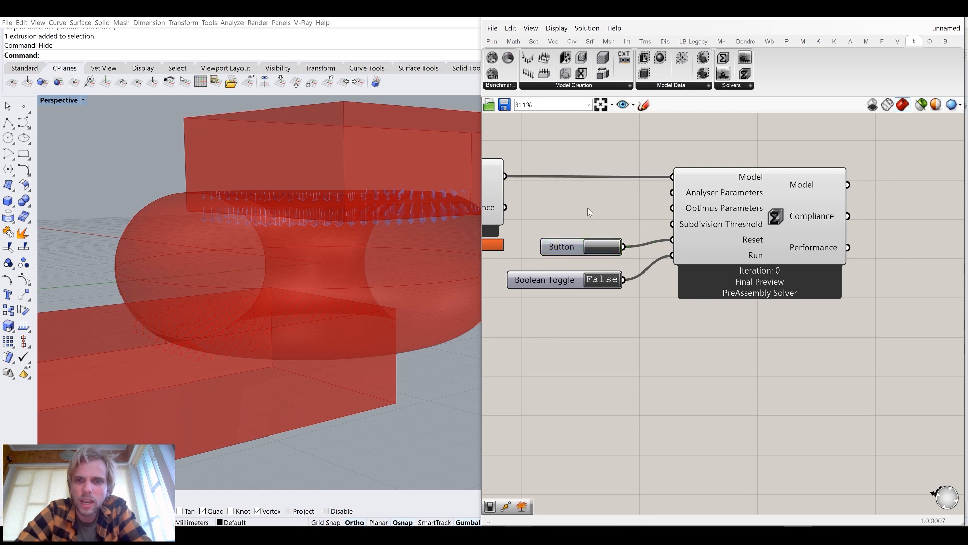
right_drag(775, 191, 644, 202)
Add an Element Data component wired to the solver's Model output, then delete it
click(576, 84)
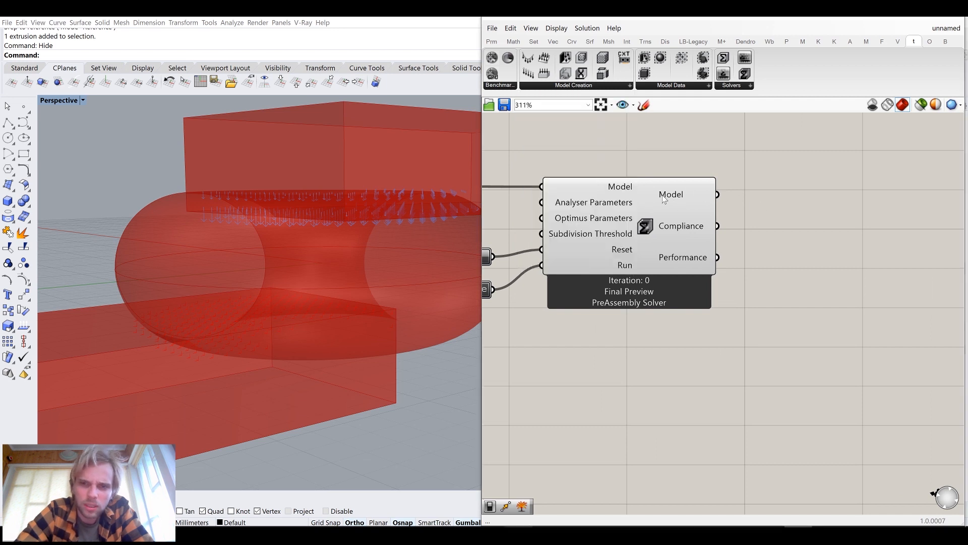
click(740, 86)
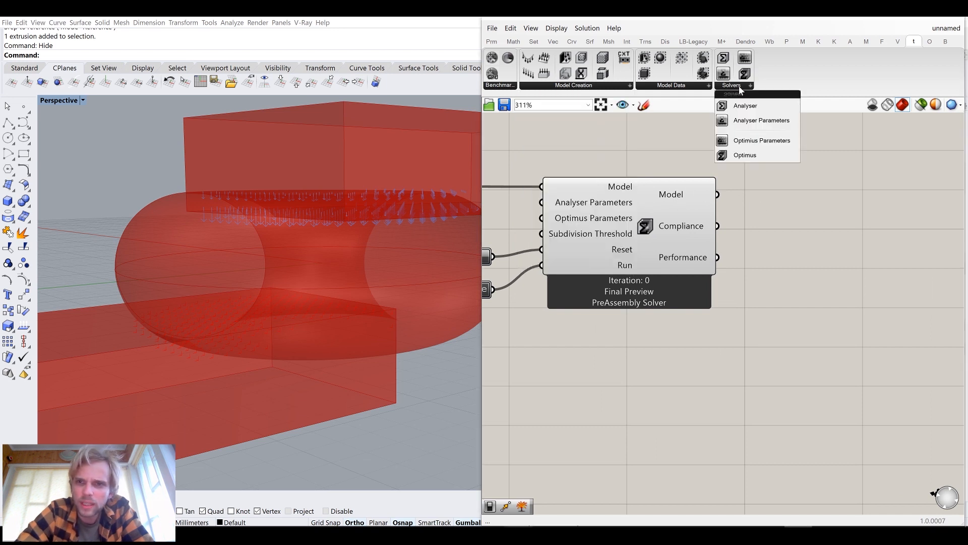
click(669, 87)
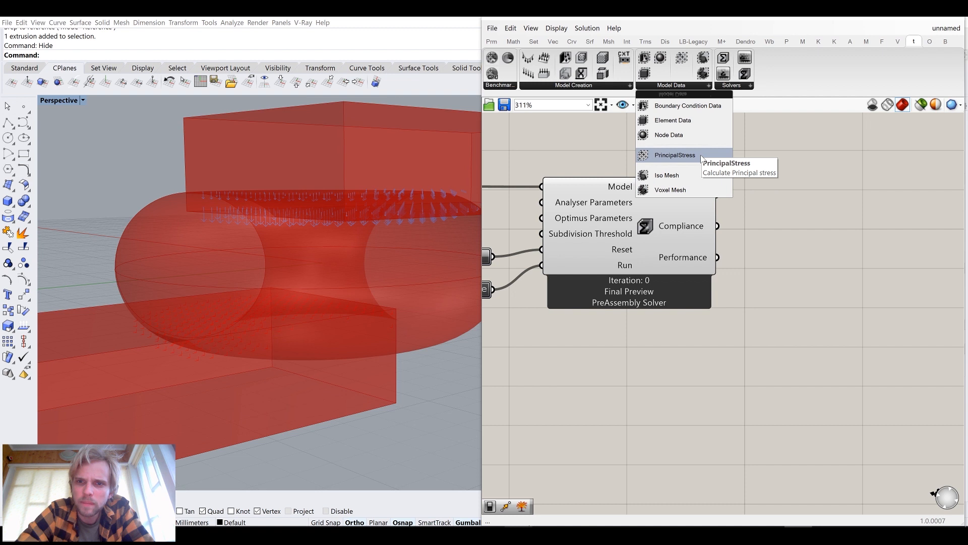
click(678, 122)
click(836, 215)
drag(718, 194, 810, 201)
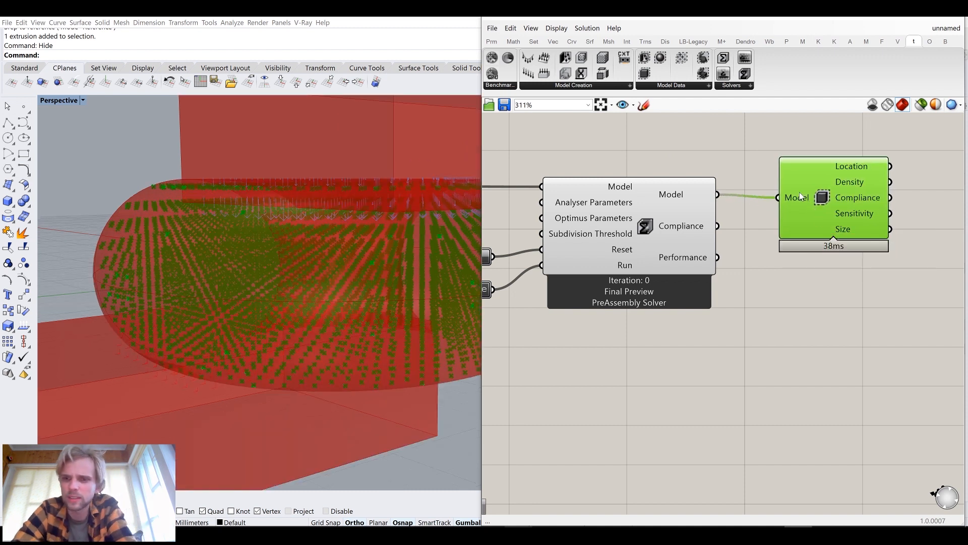
key(Delete)
Add a Boundary Condition Data component wired to the solver's Model output, then delete it
click(661, 86)
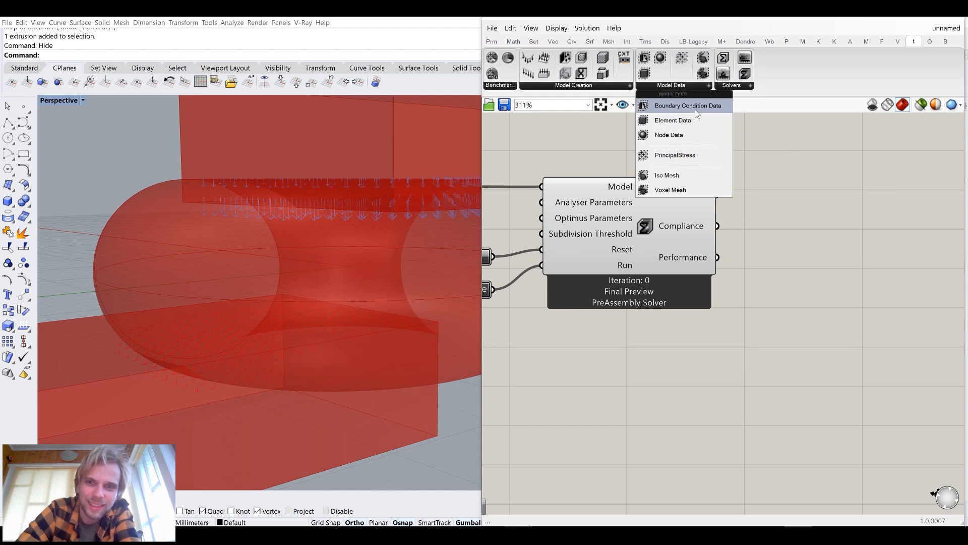
click(676, 101)
click(820, 213)
mouse_move(818, 217)
mouse_down()
mouse_move(750, 209)
mouse_move(718, 194)
mouse_move(822, 207)
mouse_move(812, 199)
mouse_up()
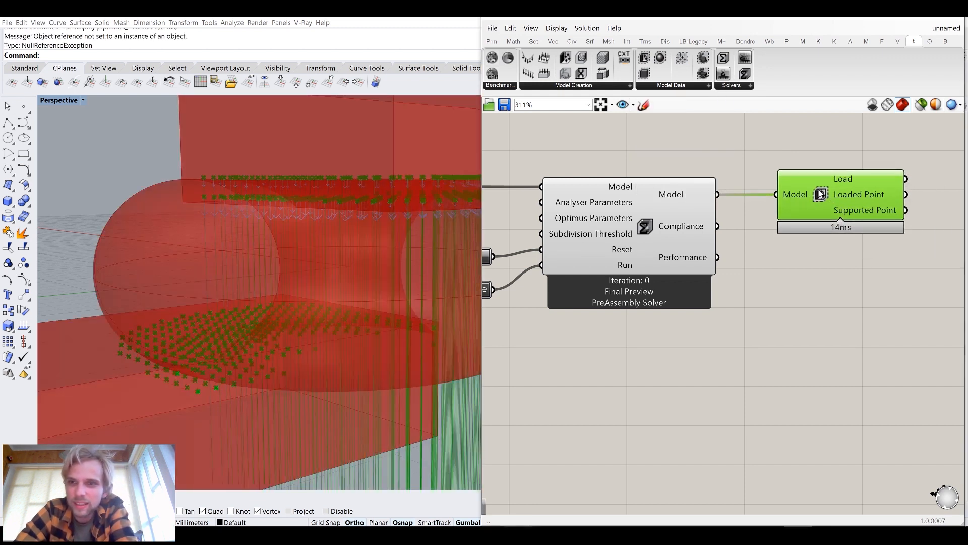
key(Delete)
Add a Node Data component wired to the solver's Model output, then delete it
click(672, 85)
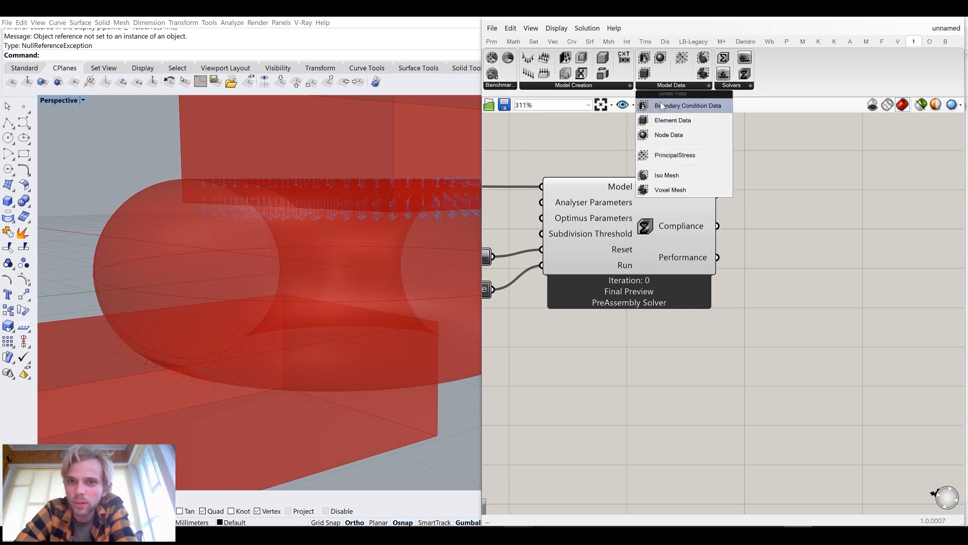
double_click(699, 134)
click(700, 139)
drag(699, 141, 834, 226)
drag(718, 195, 810, 222)
key(Delete)
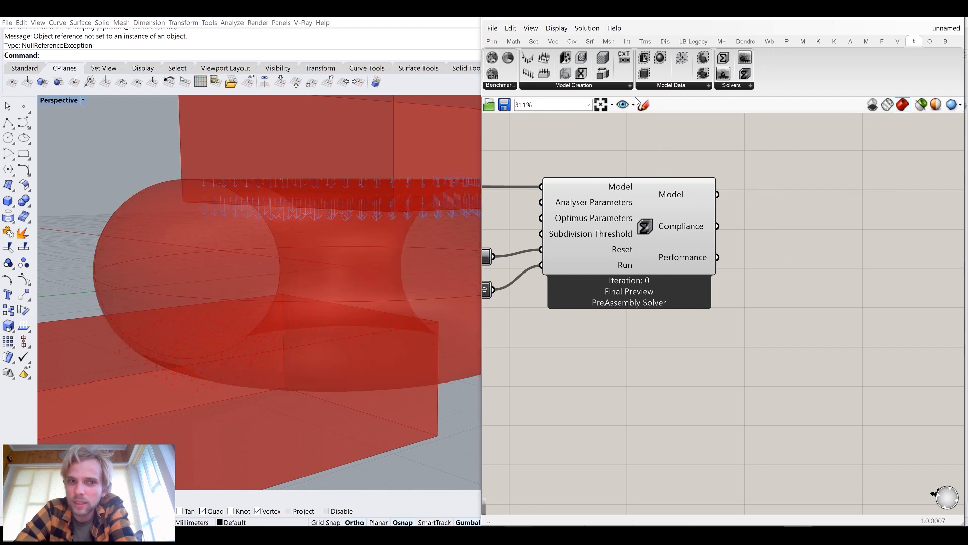
click(655, 86)
drag(670, 134, 802, 206)
drag(717, 195, 759, 213)
click(790, 216)
key(Delete)
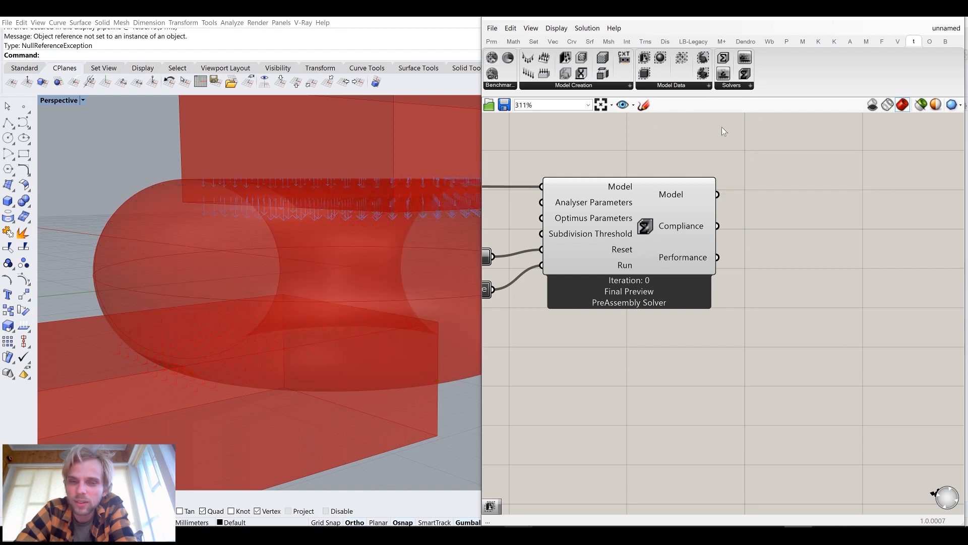
Add a PrincipalStress component and connect the solver's Model output to its Model input
click(688, 86)
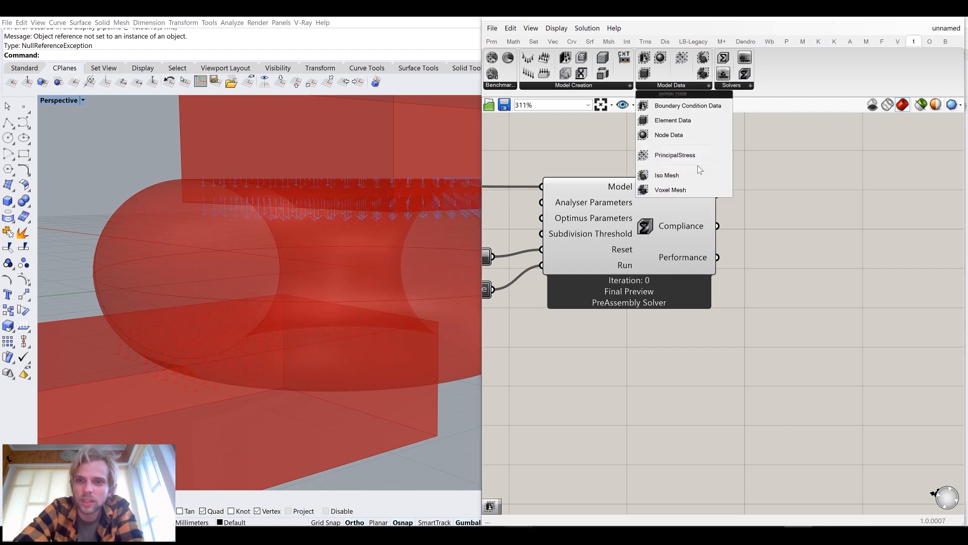
drag(695, 155, 817, 200)
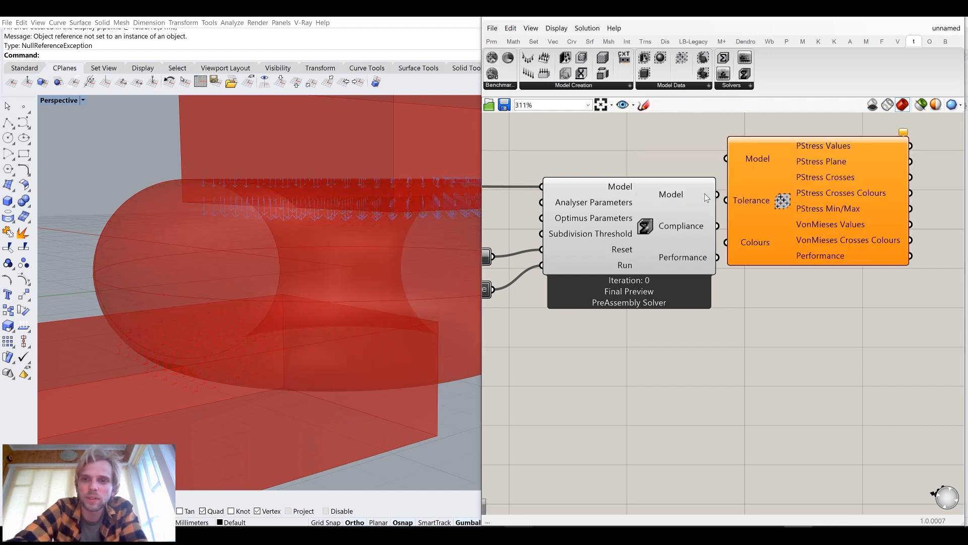
drag(717, 194, 819, 199)
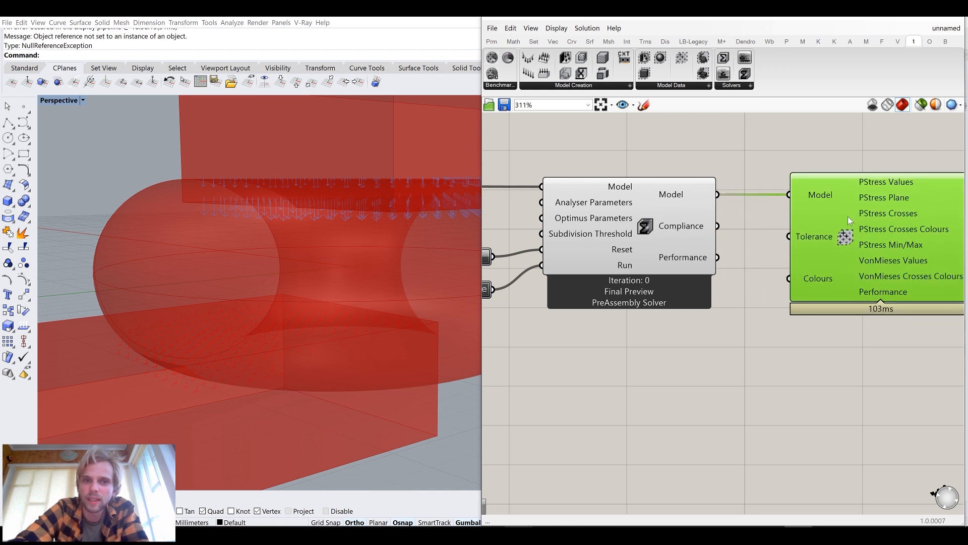
Turn off the preview of all components in the definition
click(746, 272)
click(632, 227)
middle_click(633, 227)
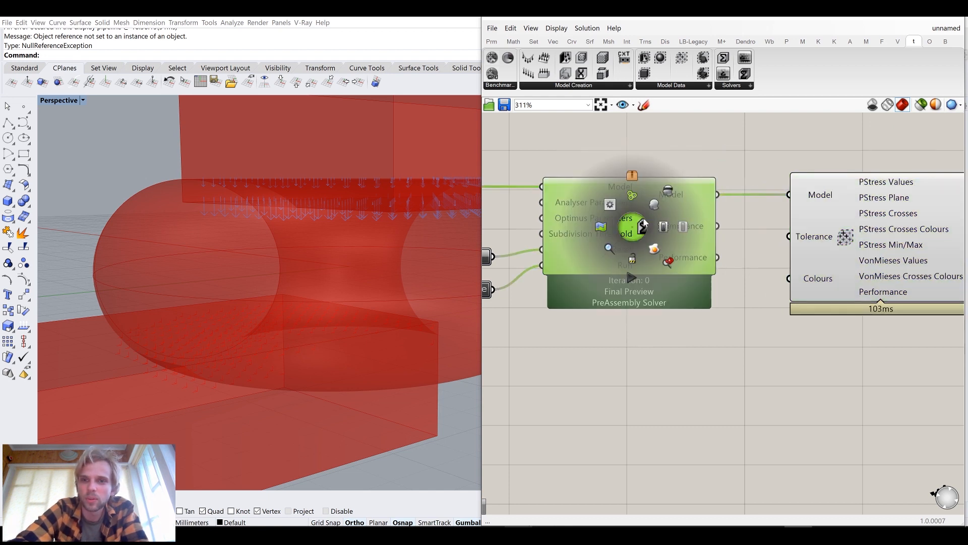
click(668, 190)
scroll(668, 171, down, 7)
right_drag(648, 201, 783, 267)
drag(780, 297, 573, 194)
drag(801, 336, 512, 177)
middle_click(513, 177)
click(544, 145)
click(611, 147)
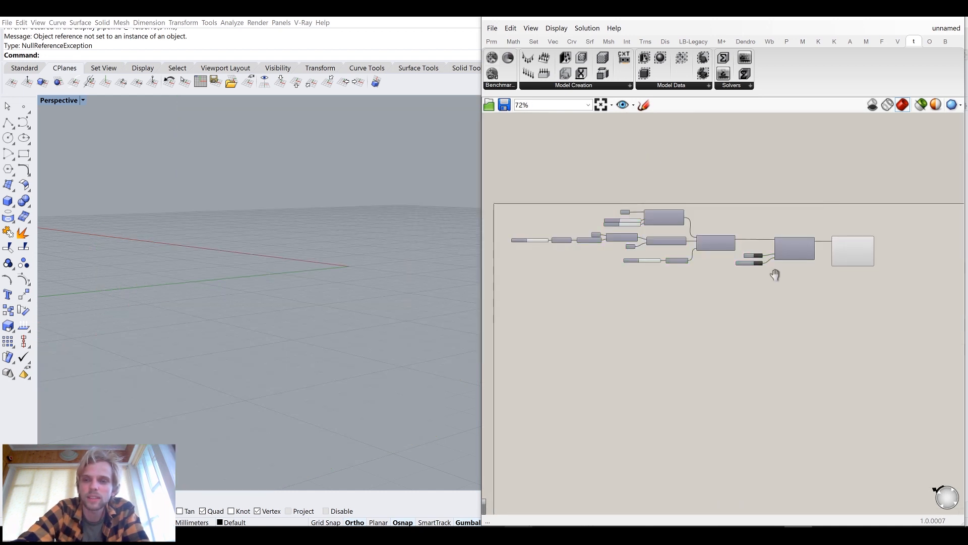
scroll(749, 221, up, 4)
scroll(749, 221, up, 3)
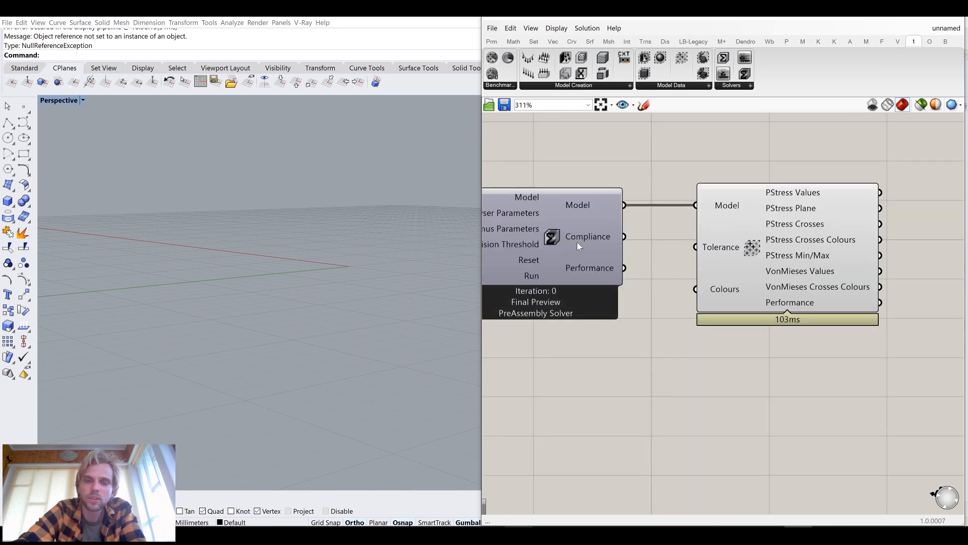
Reset the solver with the button and switch the Optimus solver to Live Preview
right_drag(577, 241, 721, 241)
click(521, 262)
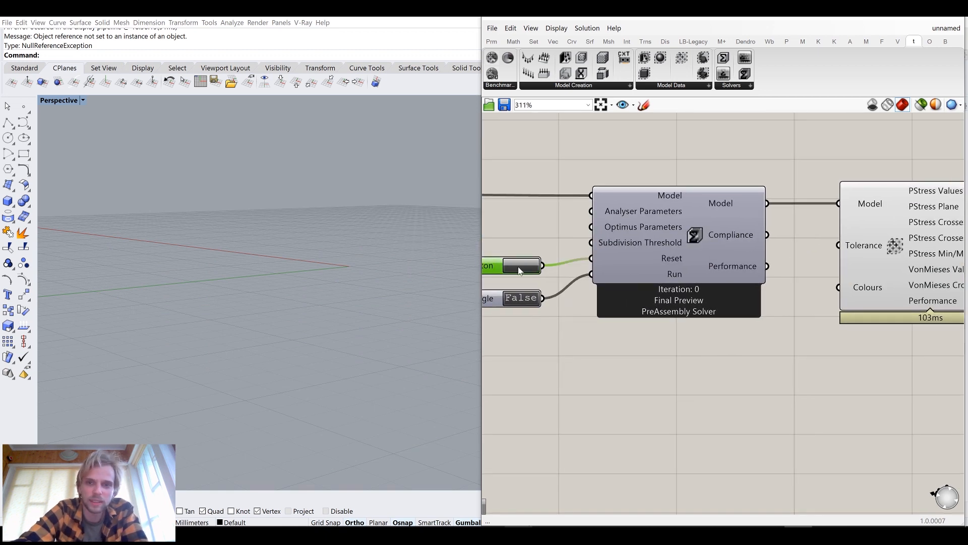
right_drag(544, 247, 582, 262)
right_drag(727, 288, 695, 284)
click(715, 252)
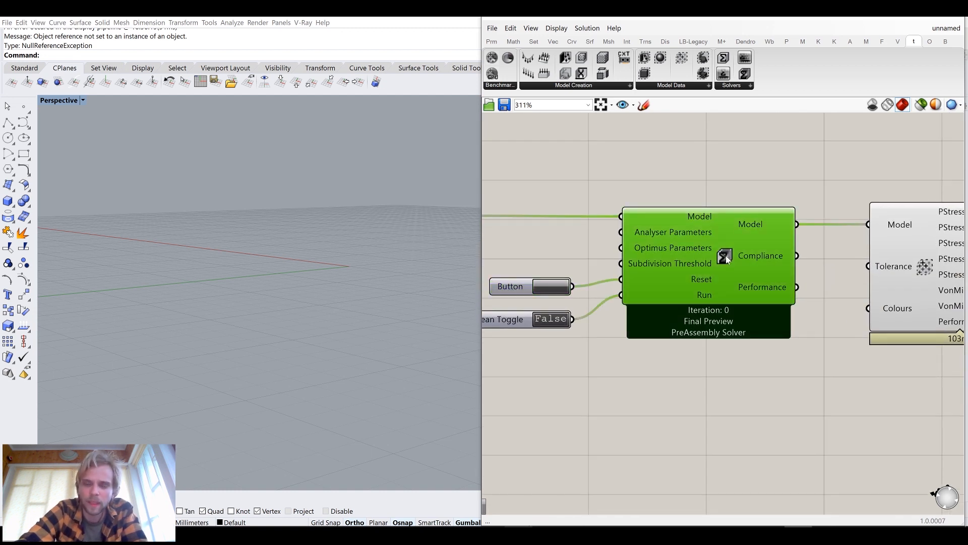
right_click(725, 255)
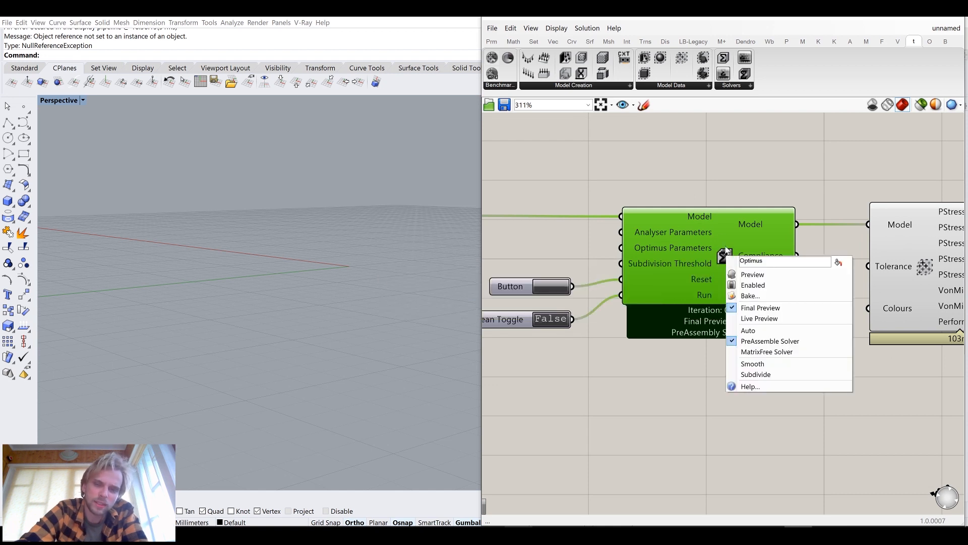
click(752, 317)
Move the PrincipalStress component further below the solver
right_drag(773, 345, 662, 366)
drag(763, 338, 769, 457)
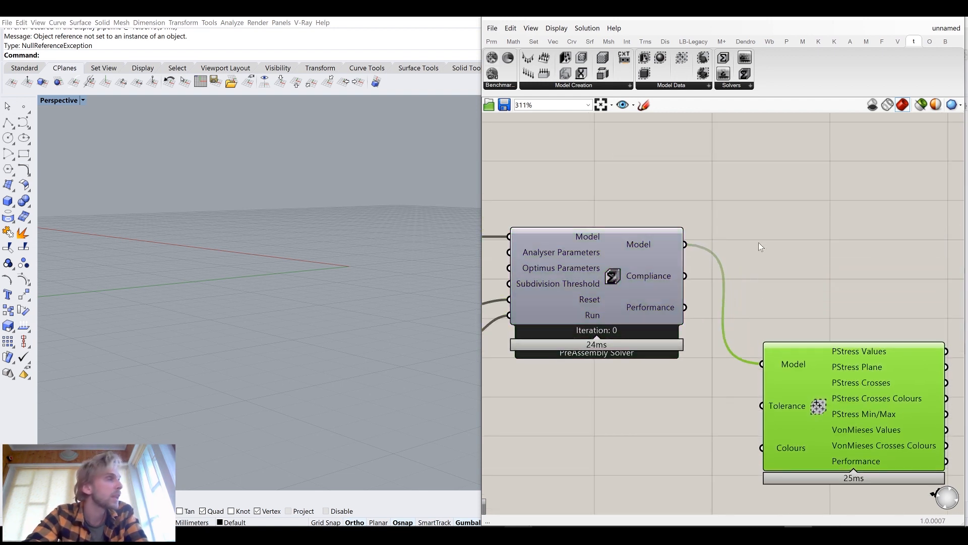
click(758, 241)
click(578, 84)
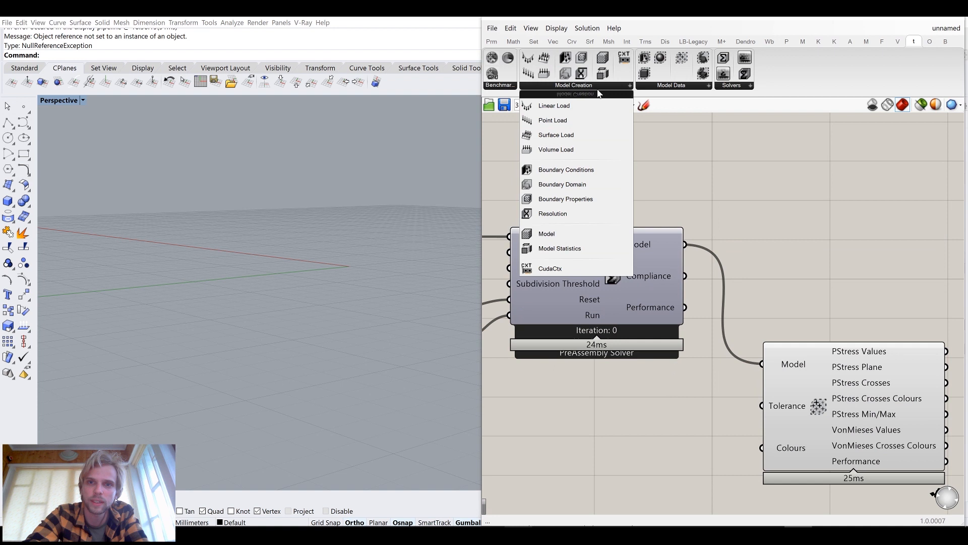
click(655, 86)
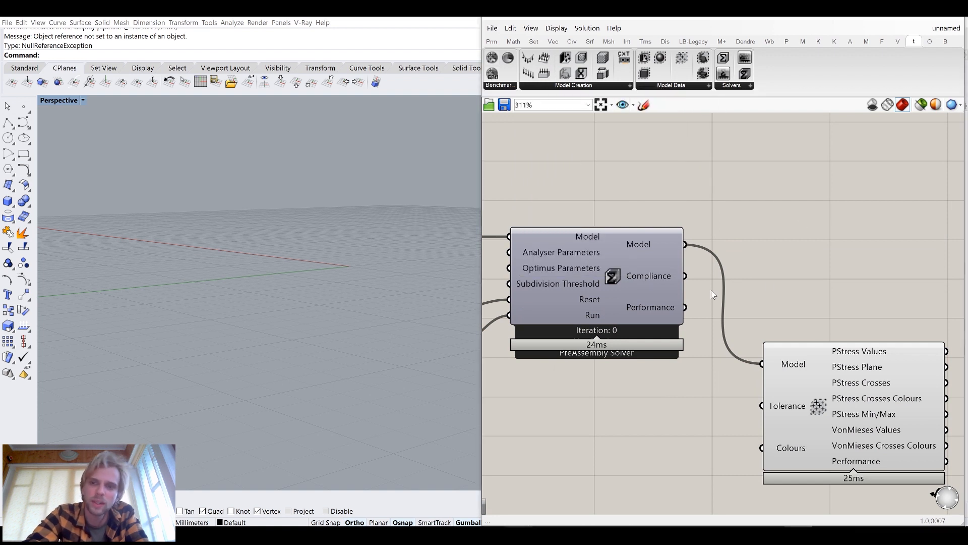
scroll(782, 380, down, 3)
scroll(614, 307, up, 4)
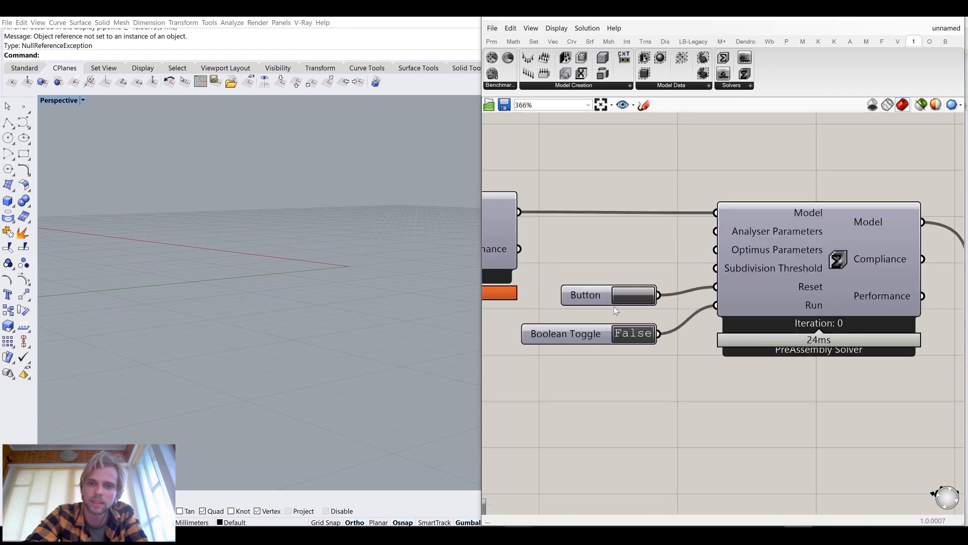
Run the topology optimisation by switching the run toggle to True
double_click(625, 341)
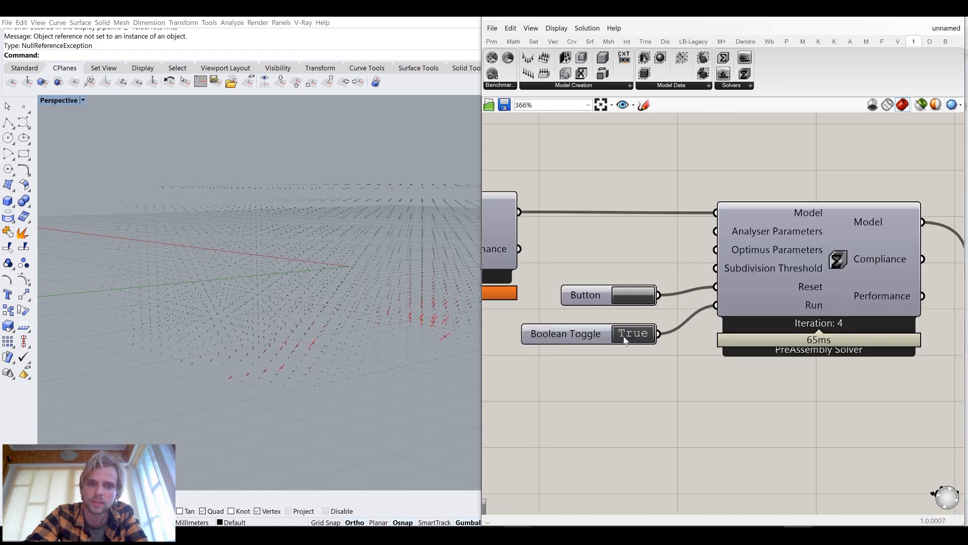
right_drag(333, 299, 214, 280)
scroll(216, 283, up, 7)
scroll(225, 287, down, 5)
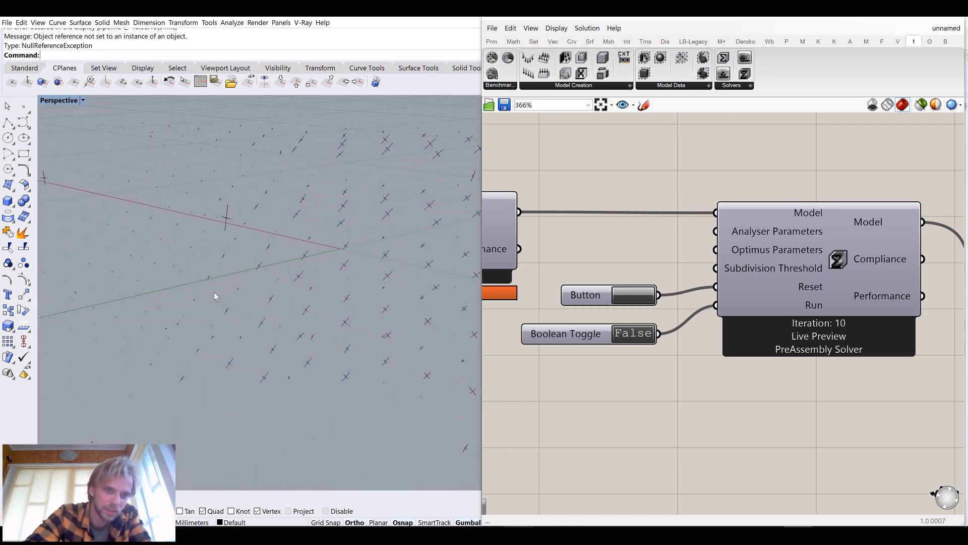
Delete the PrincipalStress component
scroll(220, 292, down, 6)
scroll(820, 328, down, 4)
right_drag(875, 340, 686, 325)
click(759, 350)
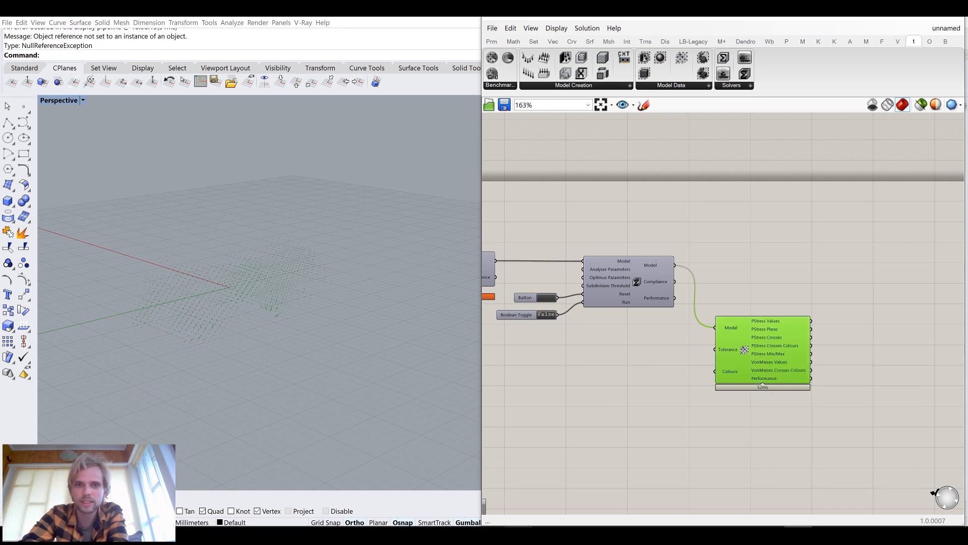
key(Delete)
Add a Voxel Mesh component and connect the solver's Model output to its Model input
click(665, 85)
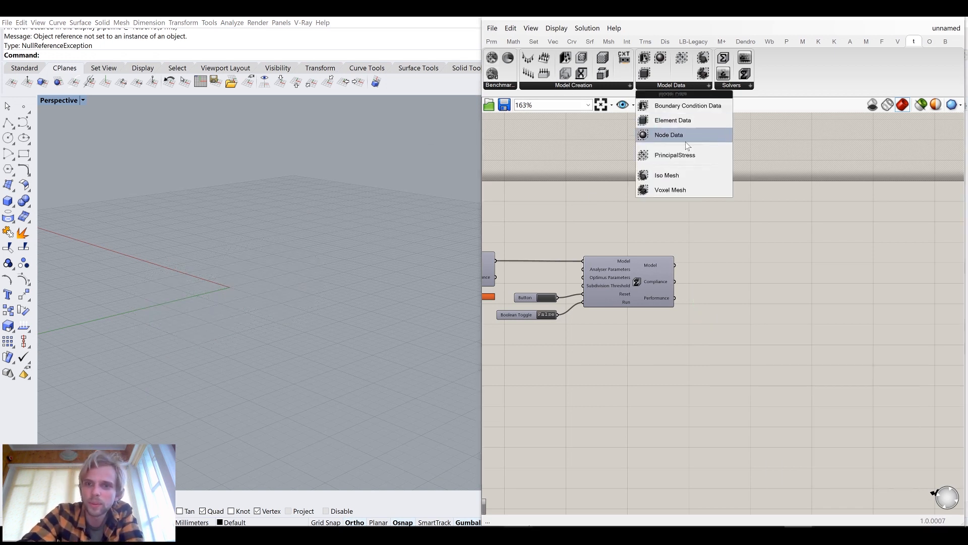
drag(692, 193, 756, 297)
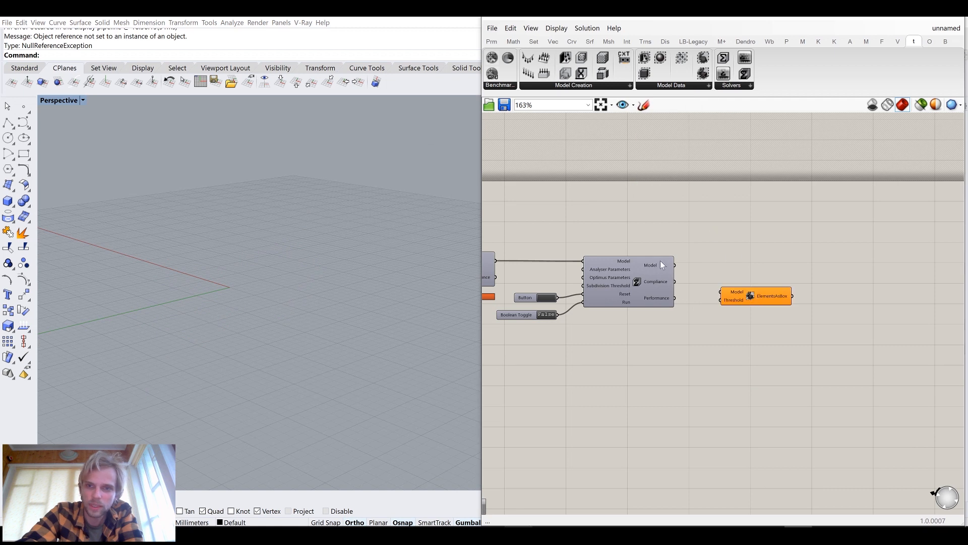
scroll(663, 264, up, 3)
drag(687, 269, 803, 258)
Add a number slider set to 0.5 and connect it to the Voxel Mesh Threshold input
double_click(786, 340)
text(0.5)
key(Return)
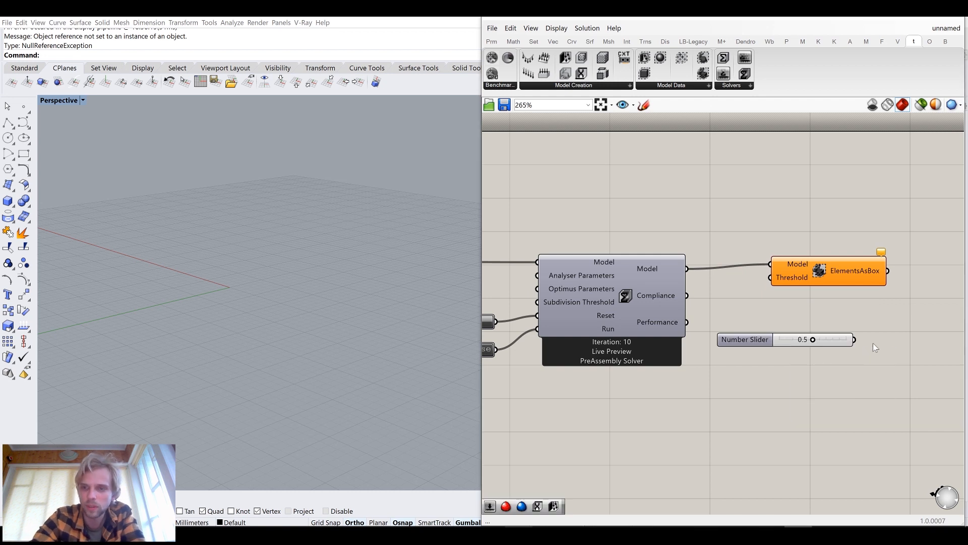
drag(853, 339, 770, 277)
Set the threshold slider to 0.0
right_drag(373, 253, 313, 308)
scroll(205, 281, up, 6)
right_drag(205, 280, 237, 237)
drag(813, 340, 751, 343)
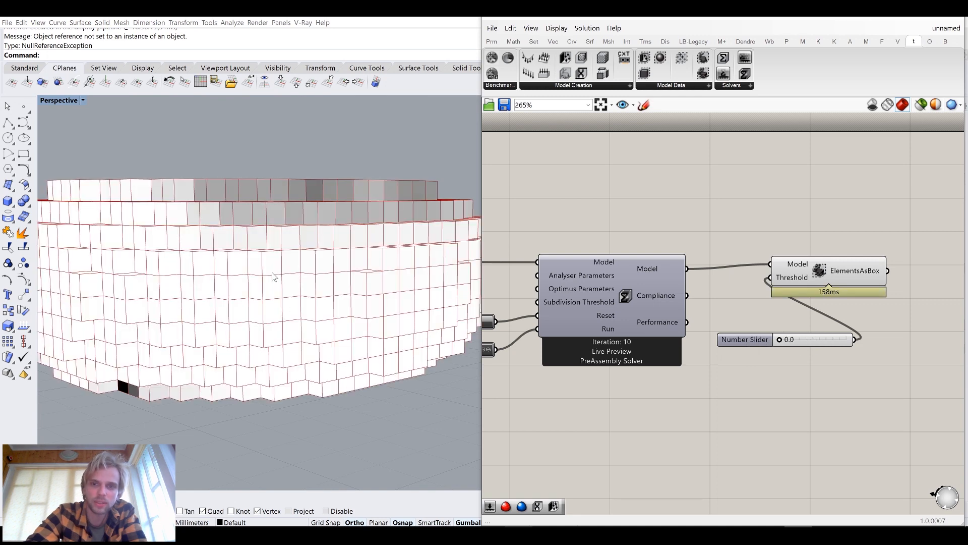
Set the threshold slider to 0.9
right_drag(272, 277, 261, 337)
scroll(261, 337, down, 9)
scroll(227, 293, up, 9)
right_drag(227, 295, 241, 249)
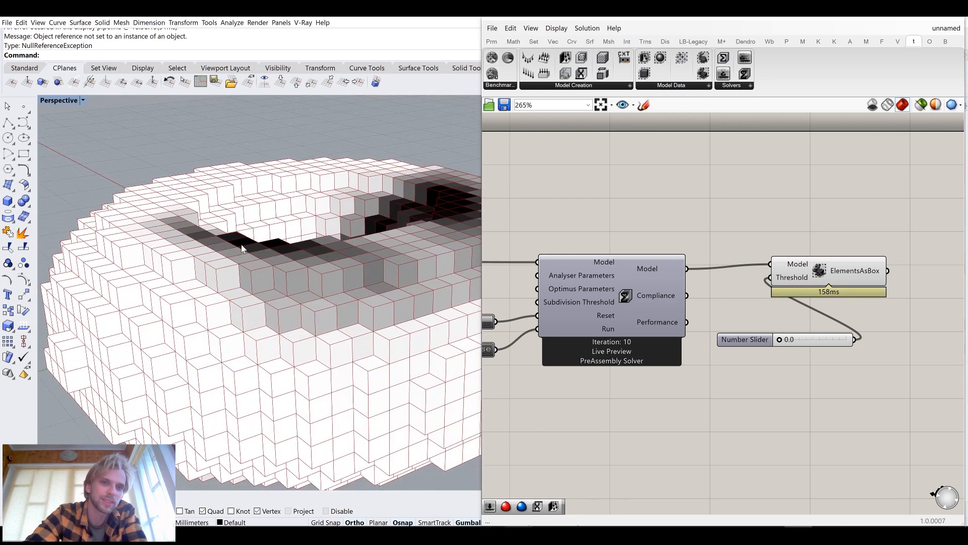
scroll(242, 249, down, 5)
scroll(771, 379, up, 3)
drag(782, 329, 865, 329)
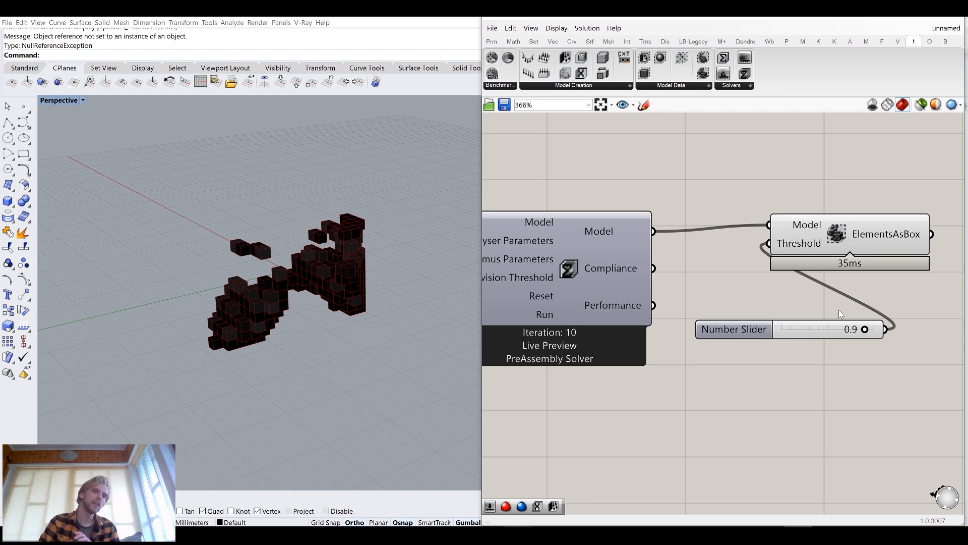
Delete the Voxel Mesh component together with its threshold slider
right_drag(228, 297, 299, 272)
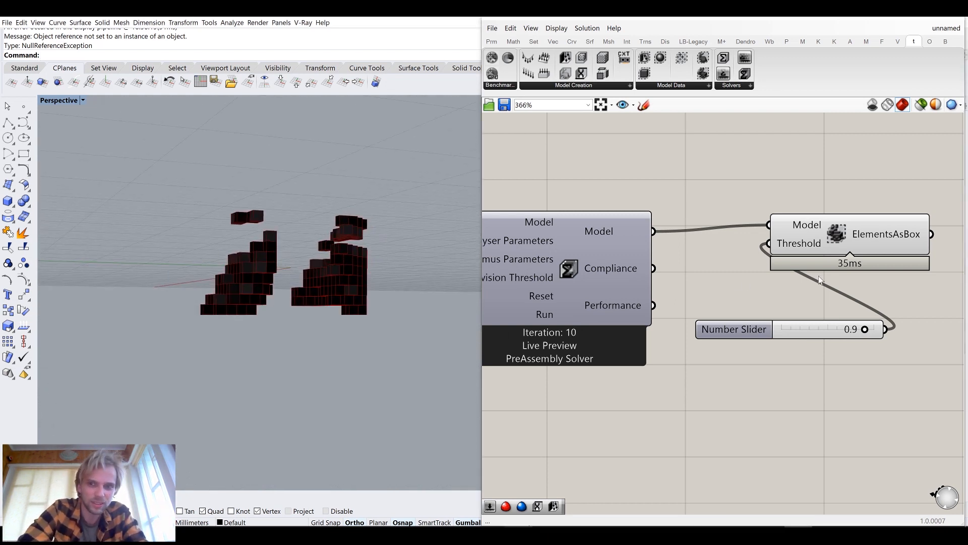
drag(848, 380, 752, 191)
key(Delete)
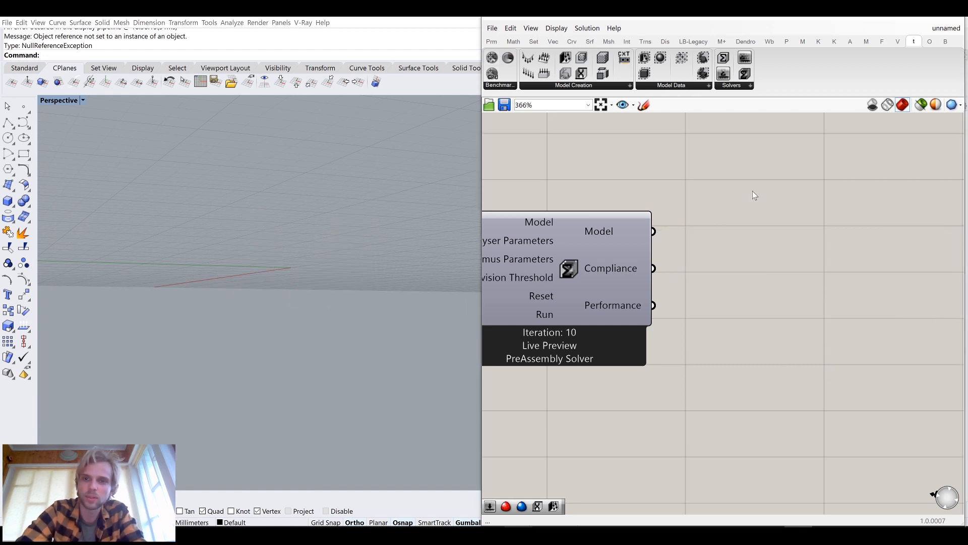
Add an Iso Mesh component and connect the solver's Model output to its Model input
click(682, 91)
click(719, 177)
click(871, 259)
drag(652, 232, 853, 247)
Add a number slider set to 0.5 and connect it to the Iso Mesh's Iso Value input
double_click(817, 356)
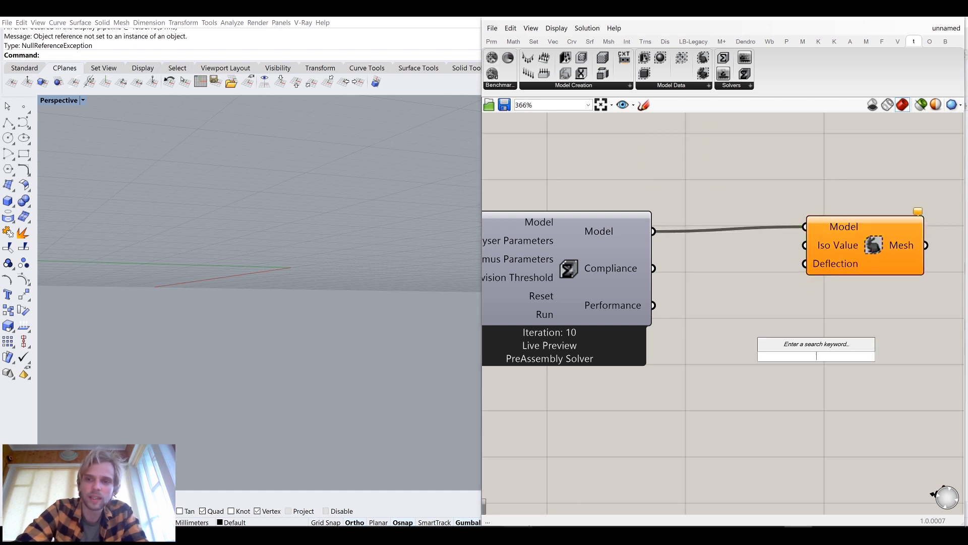
text(0.5)
key(Return)
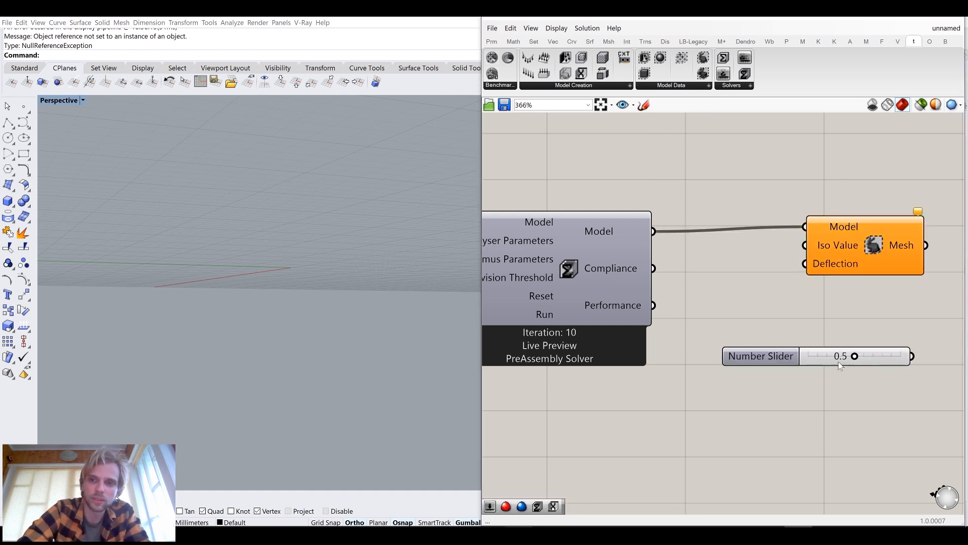
drag(912, 356, 813, 245)
Set the iso value slider to 0.3
mouse_move(325, 249)
right_down()
mouse_move(328, 317)
mouse_move(325, 237)
right_up()
drag(862, 358, 836, 357)
Delete the Iso Mesh component together with its iso value slider
drag(921, 433, 797, 183)
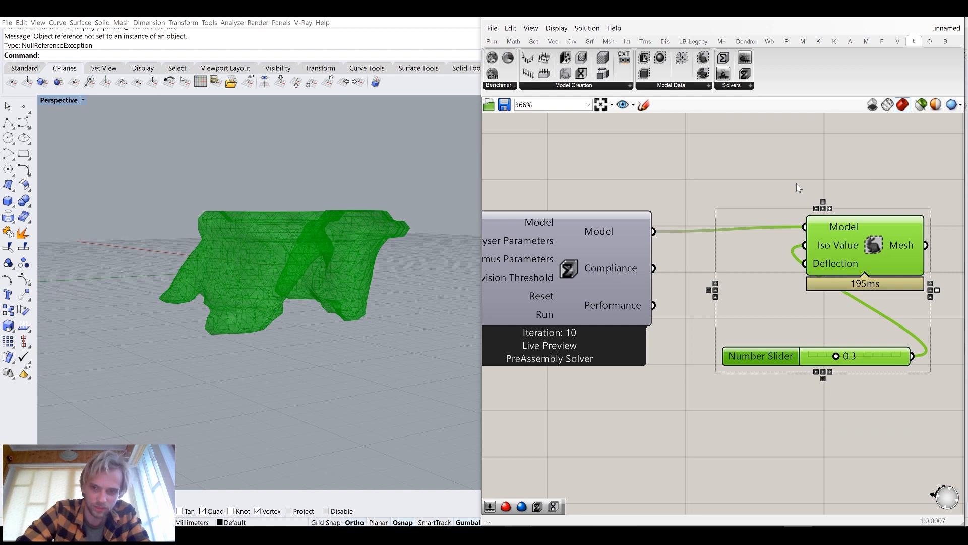
key(Delete)
Add a Voxel Mesh component and connect the solver's Model output to its Model input
click(612, 86)
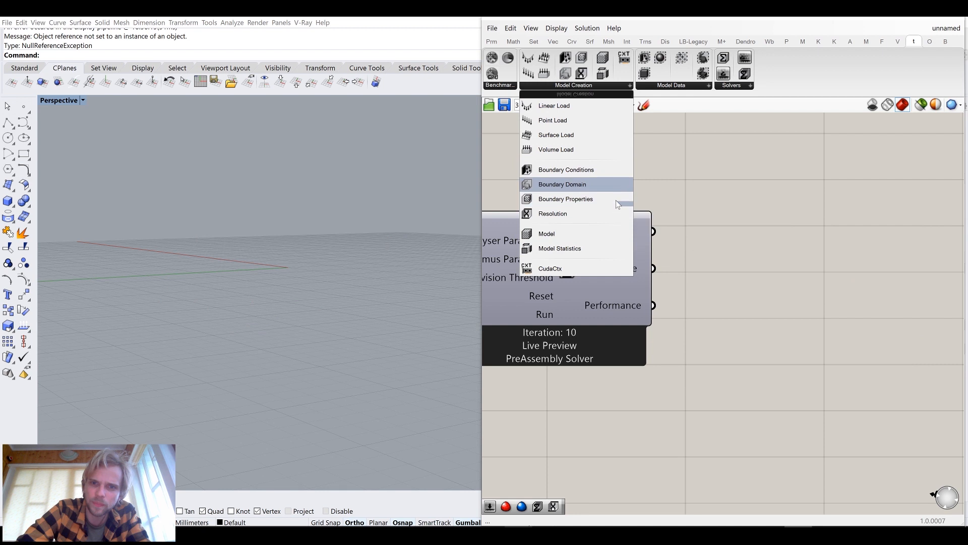
click(671, 85)
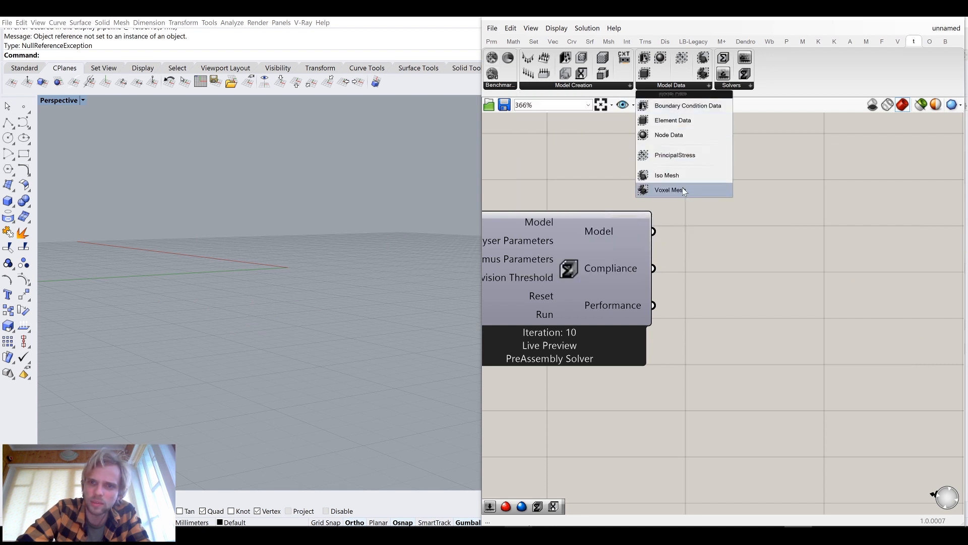
click(684, 189)
click(799, 279)
drag(654, 231, 716, 270)
click(809, 283)
drag(810, 280, 875, 241)
Add a number slider set to 0.5 and connect it to the Voxel Mesh Threshold input
click(762, 370)
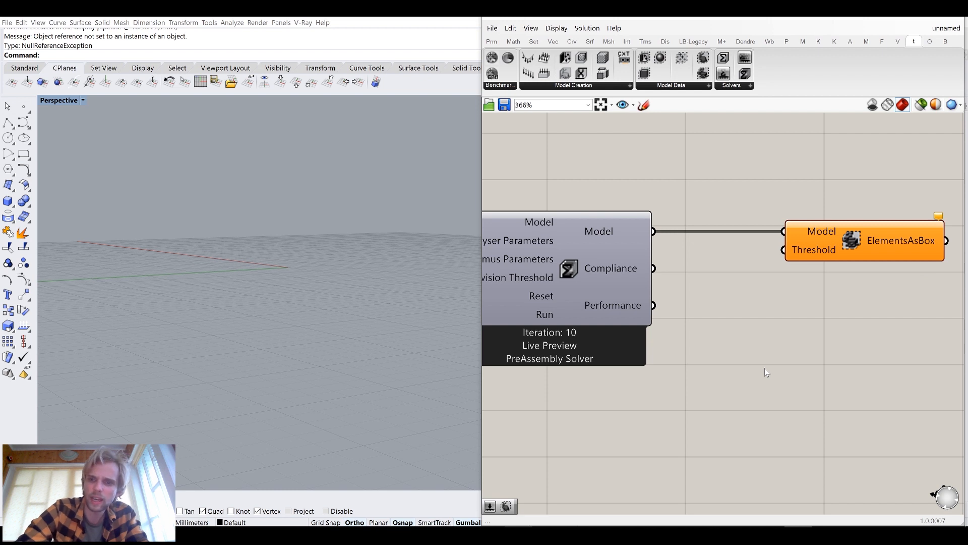
double_click(765, 367)
text(0.5)
key(Return)
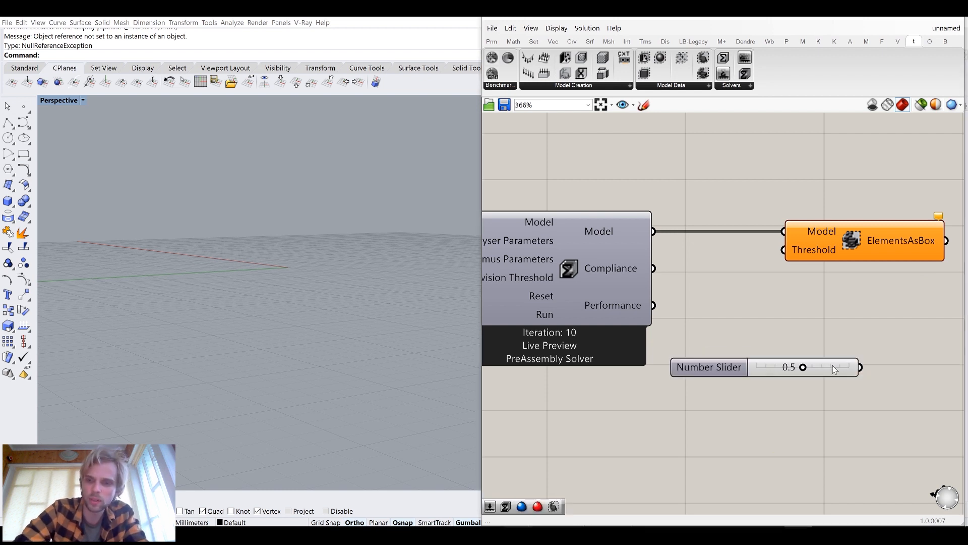
drag(861, 368, 784, 250)
Examine the voxel mesh in the viewport and survey the component layout on the canvas
scroll(782, 308, down, 1)
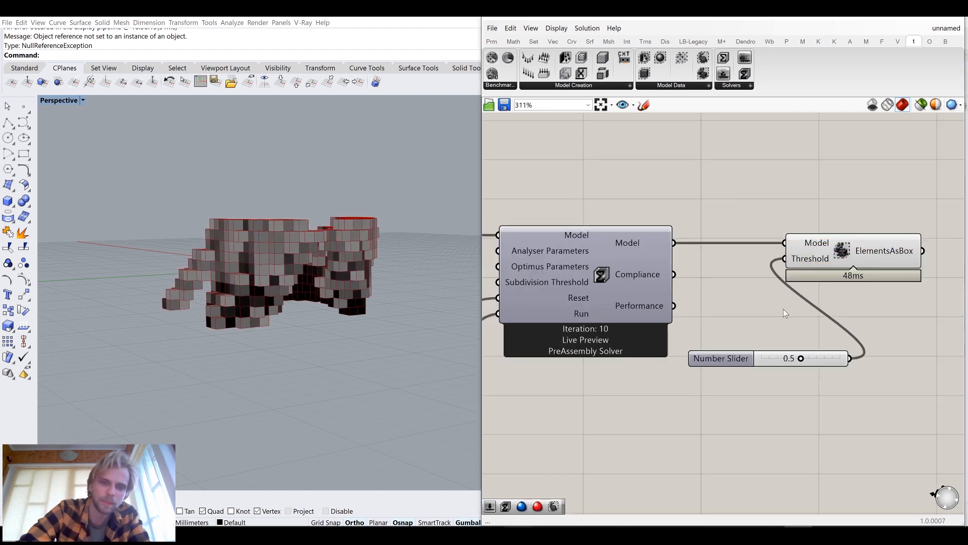
right_drag(324, 274, 319, 276)
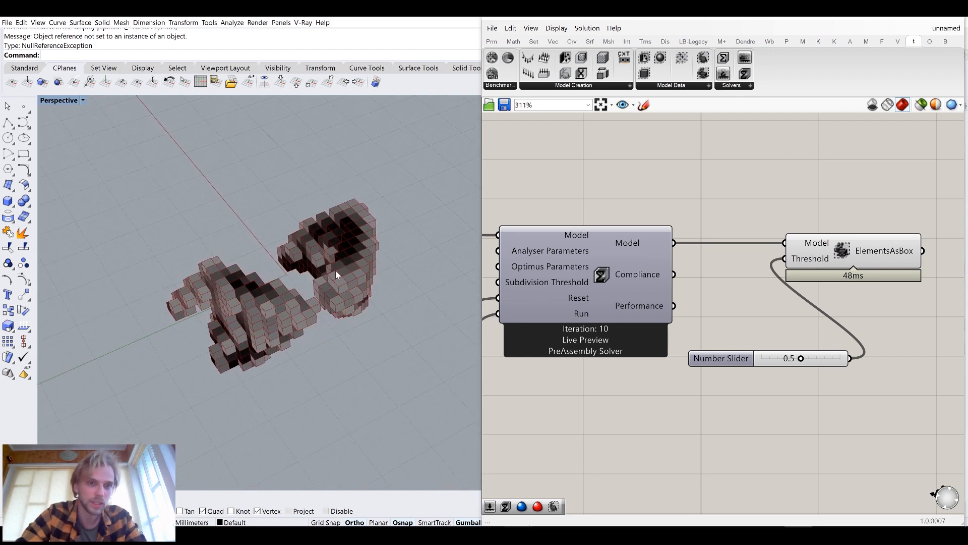
right_drag(592, 322, 878, 231)
scroll(879, 232, down, 4)
drag(931, 312, 636, 176)
drag(787, 236, 903, 231)
click(822, 169)
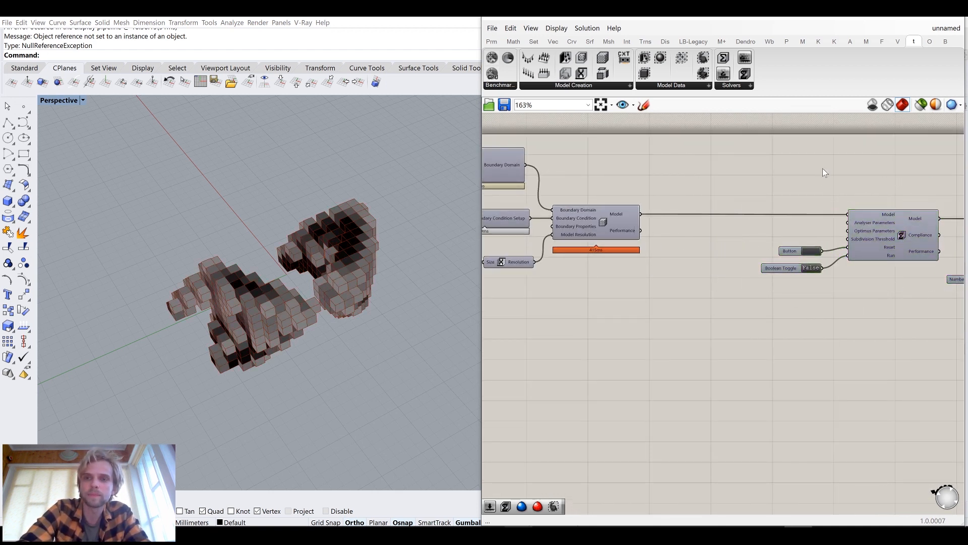
Add an Analyser Parameters component beside the solver
scroll(818, 177, up, 5)
drag(672, 313, 668, 268)
click(775, 187)
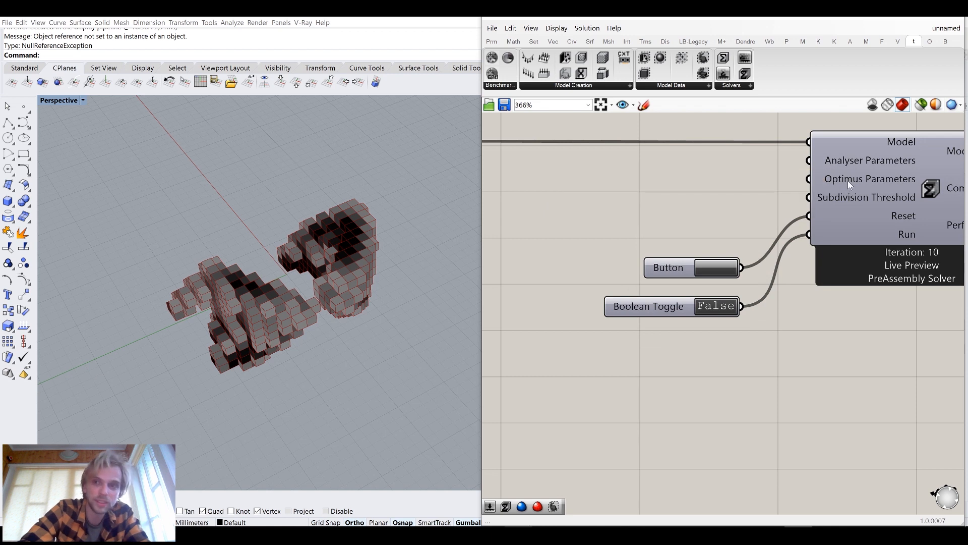
mouse_move(848, 180)
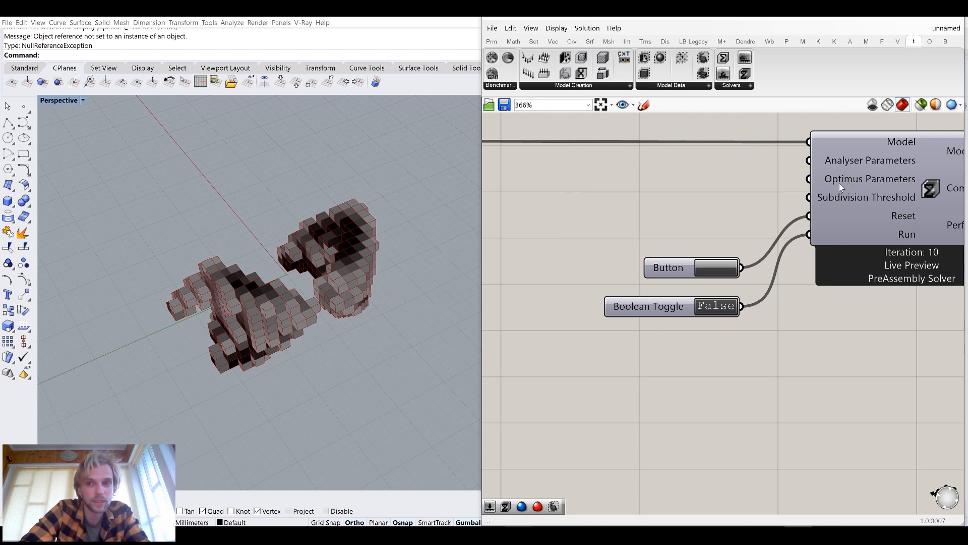
right_drag(839, 183, 772, 194)
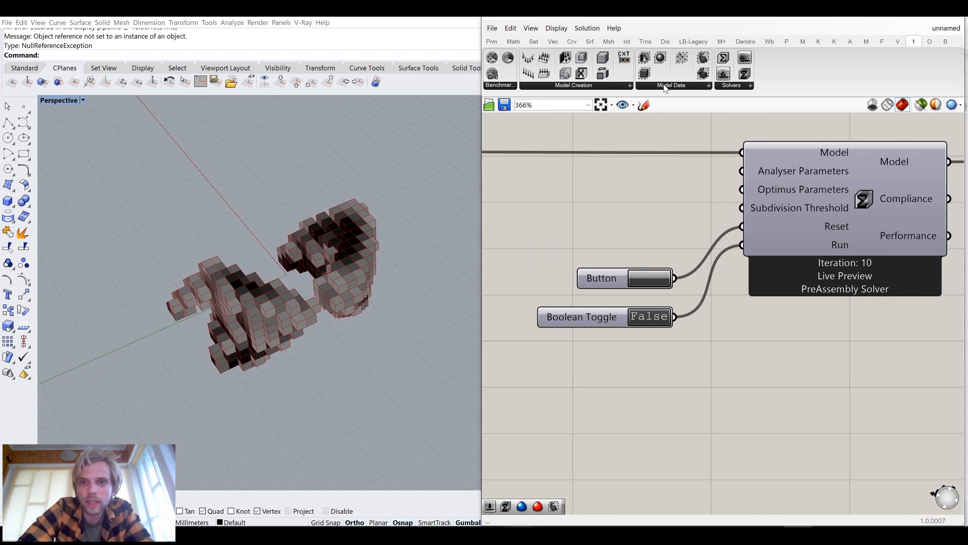
mouse_move(750, 88)
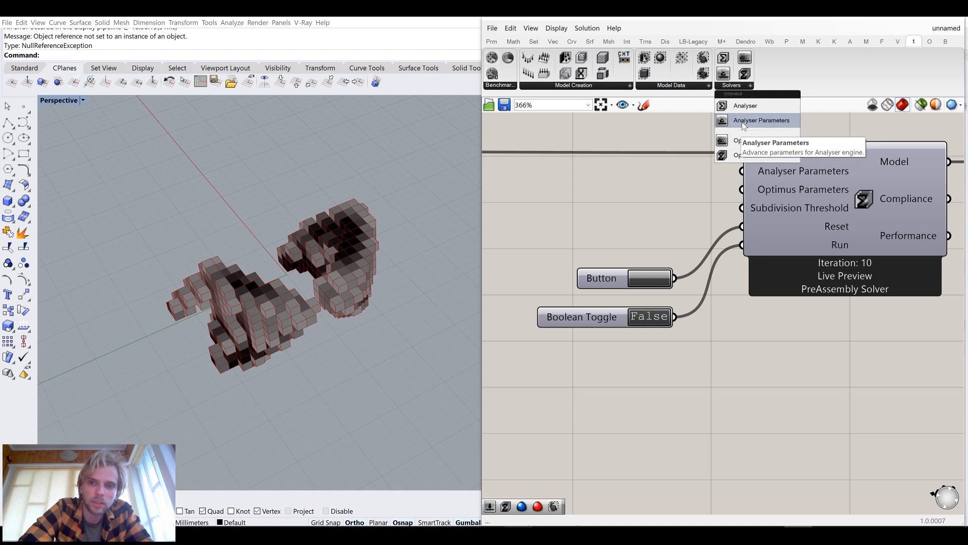
drag(745, 125, 722, 179)
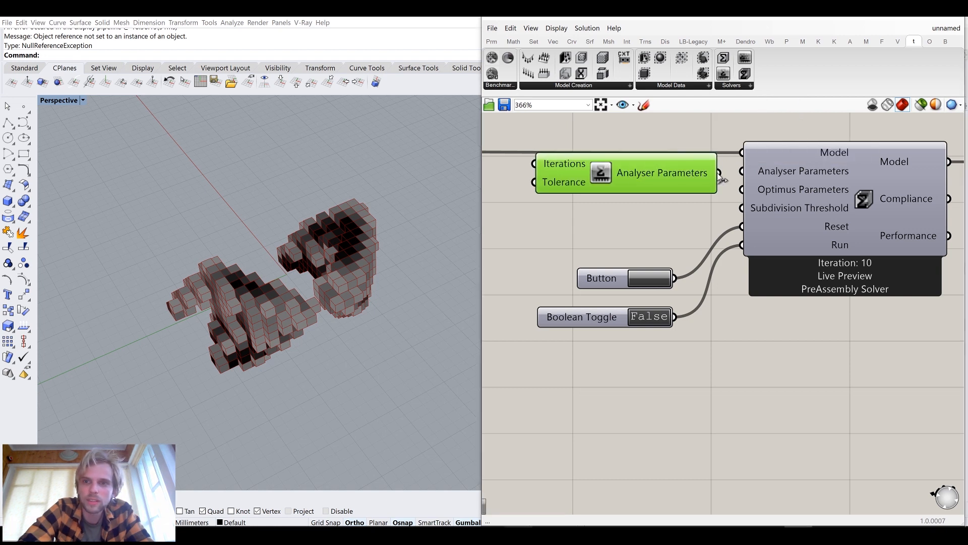
Add an Optimus Parameters component and connect it to the solver's Optimus Parameters input
click(737, 87)
drag(746, 137, 631, 247)
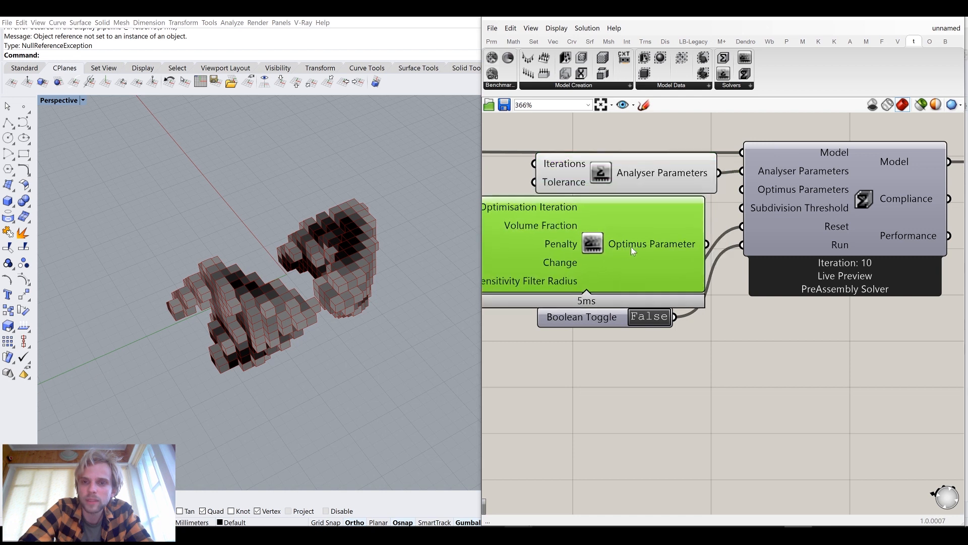
drag(707, 244, 748, 191)
Connect the Analyser Parameters output to the solver's Analyser Parameters input
scroll(783, 174, down, 4)
right_drag(742, 241, 689, 239)
drag(886, 279, 682, 144)
drag(689, 171, 763, 172)
Arrange the Analyser Parameters and Optimus Parameters components neatly beside the solver
click(588, 225)
scroll(591, 231, up, 2)
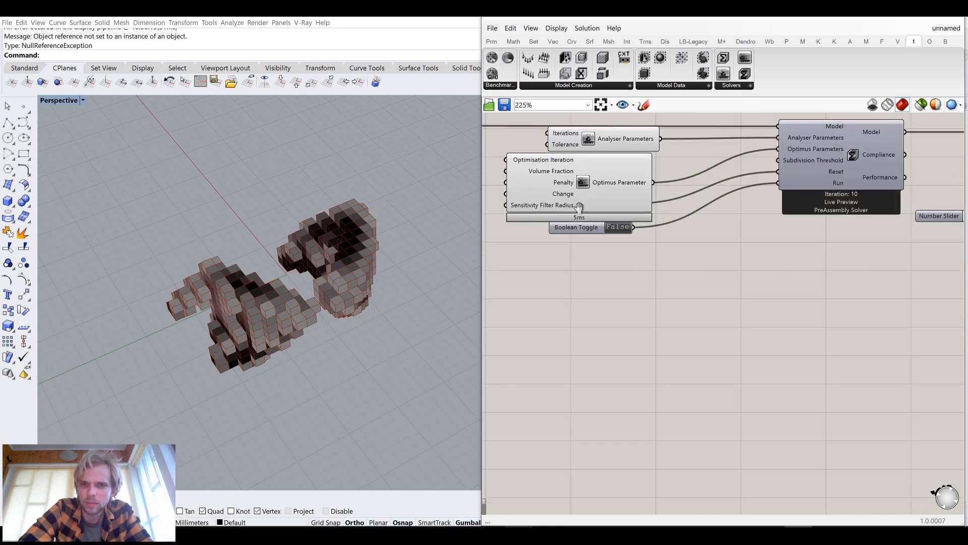
drag(643, 251, 766, 238)
right_drag(717, 271, 730, 305)
click(687, 220)
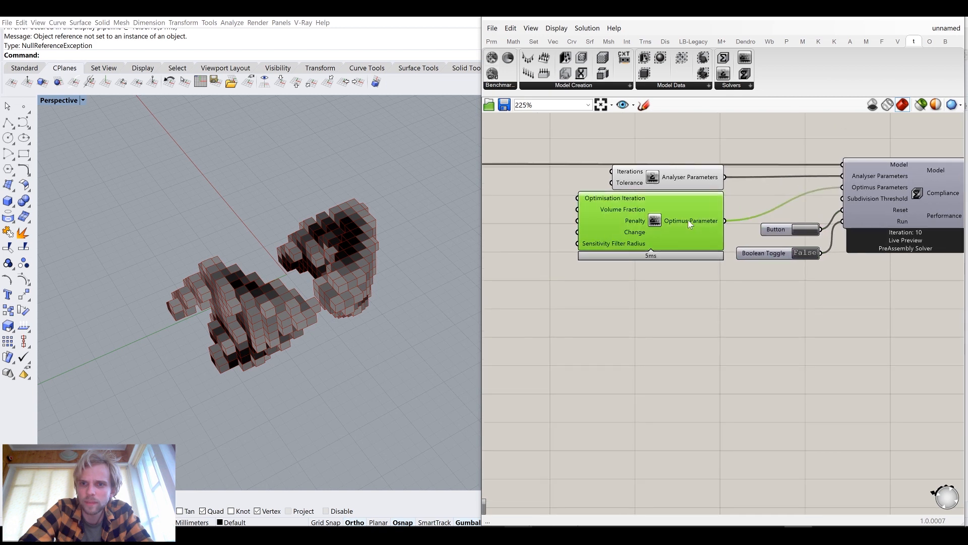
scroll(619, 173, up, 3)
scroll(705, 217, down, 5)
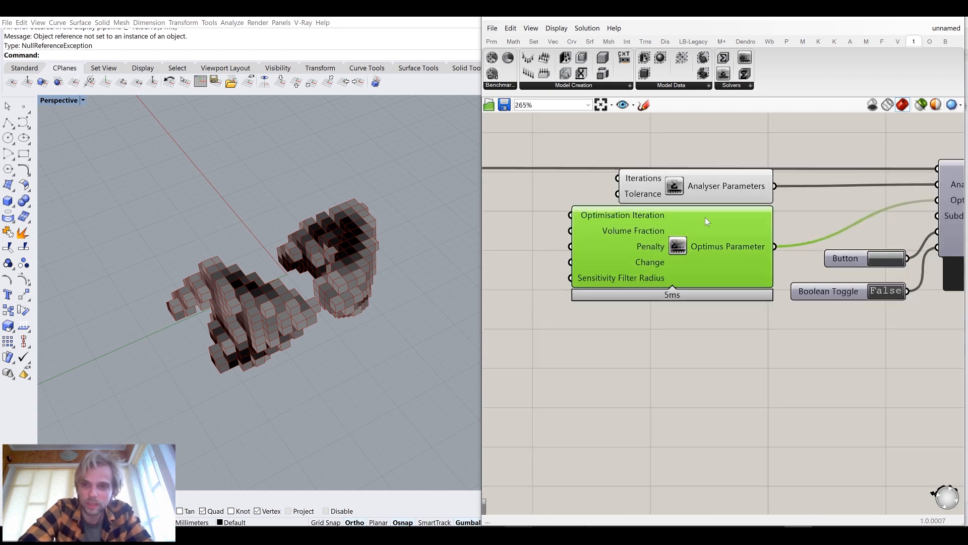
right_drag(637, 217, 685, 219)
scroll(685, 206, up, 3)
right_drag(741, 194, 651, 188)
click(682, 151)
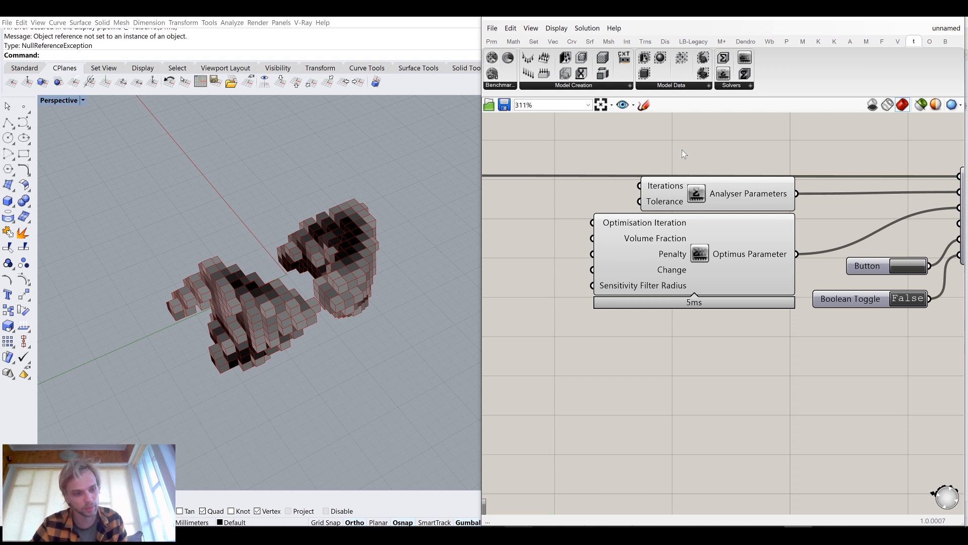
drag(722, 190, 726, 189)
mouse_move(658, 184)
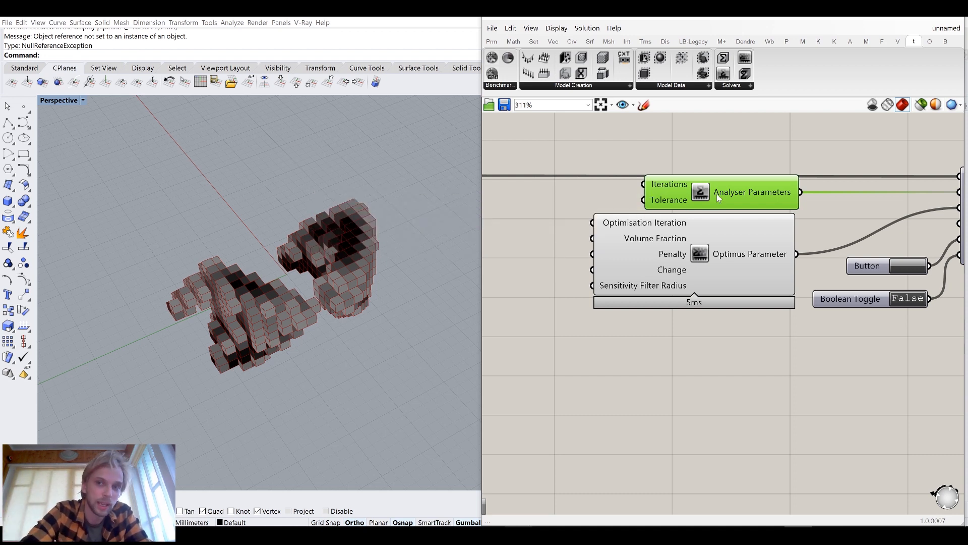
right_drag(664, 225, 704, 211)
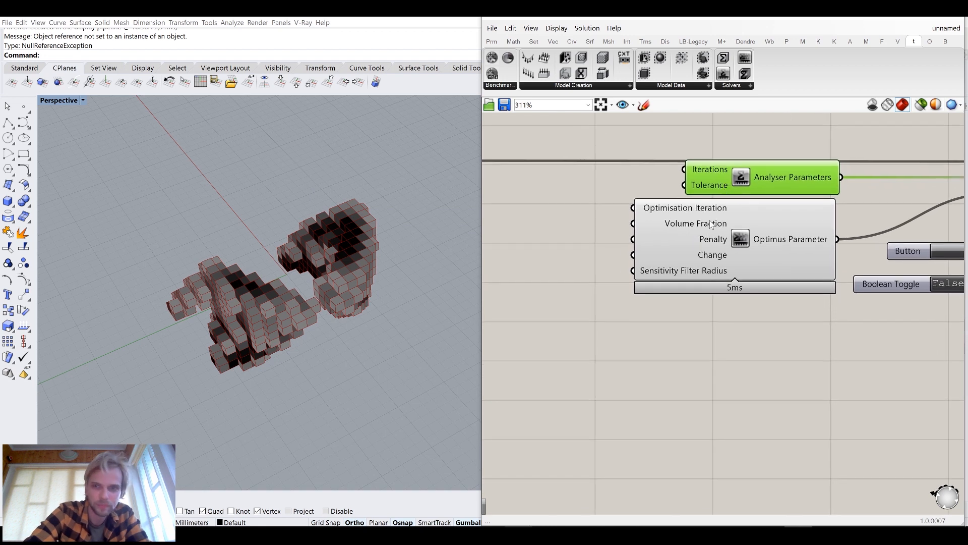
Add a number slider set to 100 and connect it to the Optimisation Iteration input
mouse_move(698, 210)
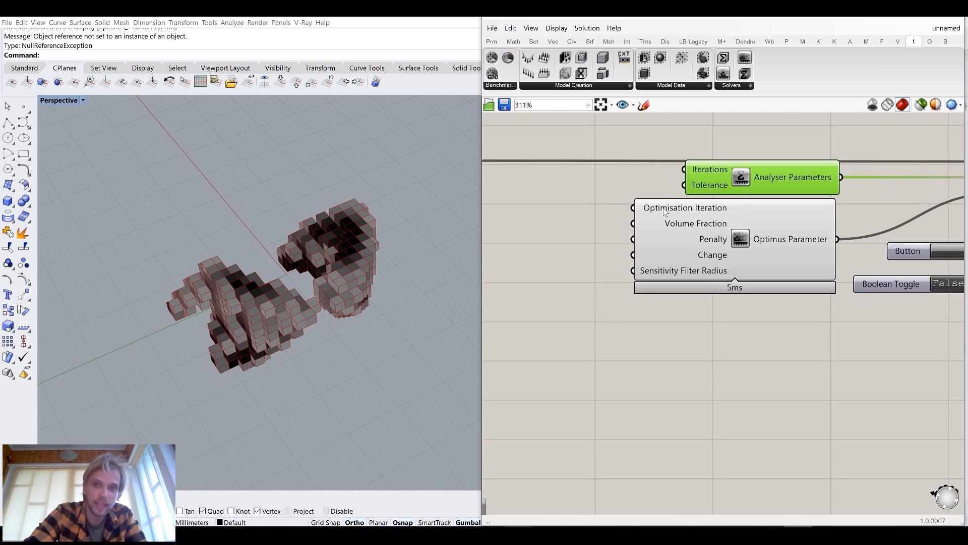
mouse_move(662, 210)
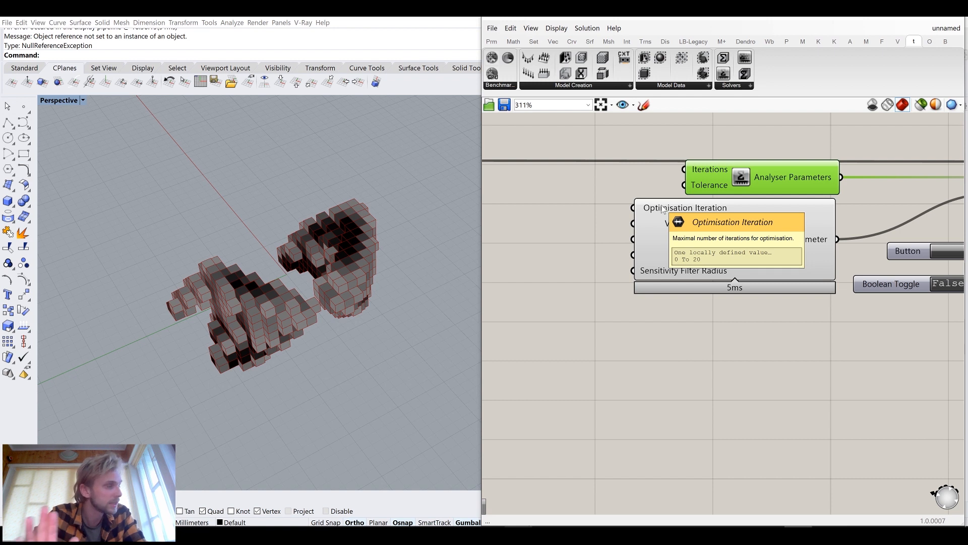
right_drag(664, 207, 806, 215)
double_click(610, 288)
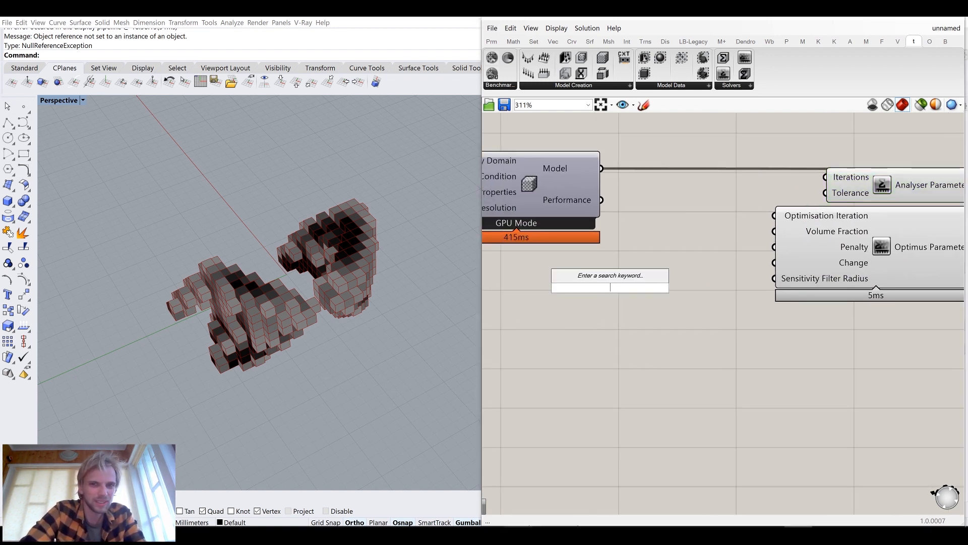
text(100)
key(Return)
drag(692, 287, 774, 215)
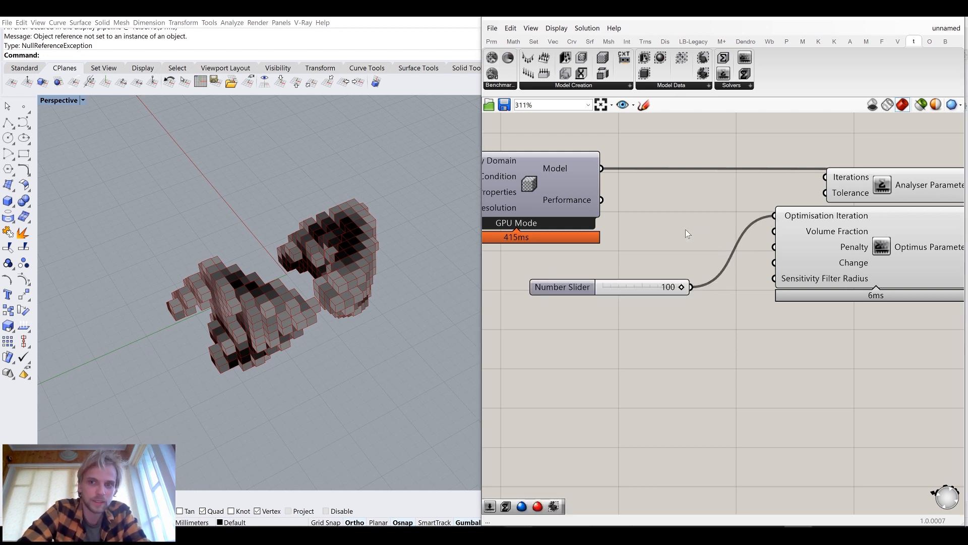
Reset the solver and switch the Run toggle to True to start the optimisation
scroll(684, 231, down, 4)
right_drag(798, 281, 685, 272)
scroll(733, 231, up, 4)
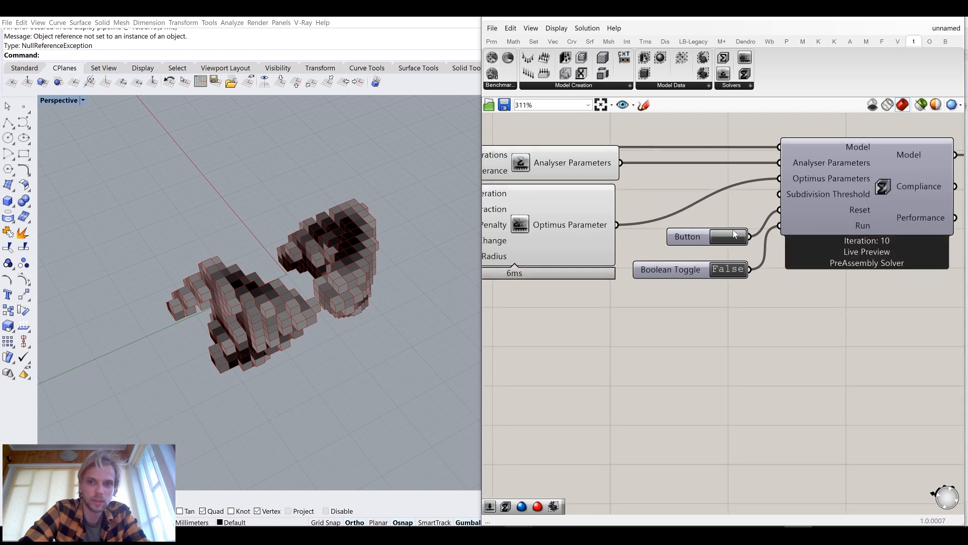
click(735, 236)
click(734, 271)
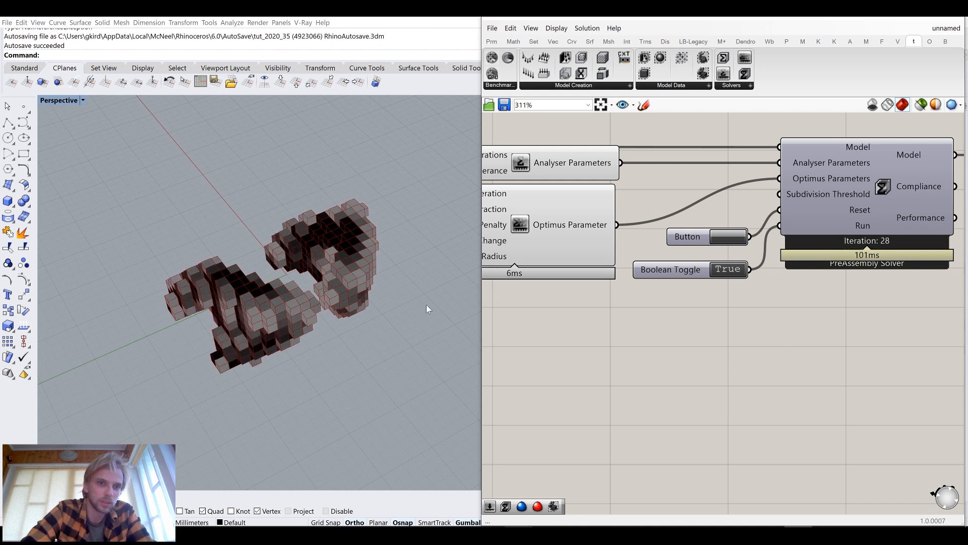
Watch the optimisation progress and orbit around the voxel result in the viewport
right_drag(838, 289, 773, 301)
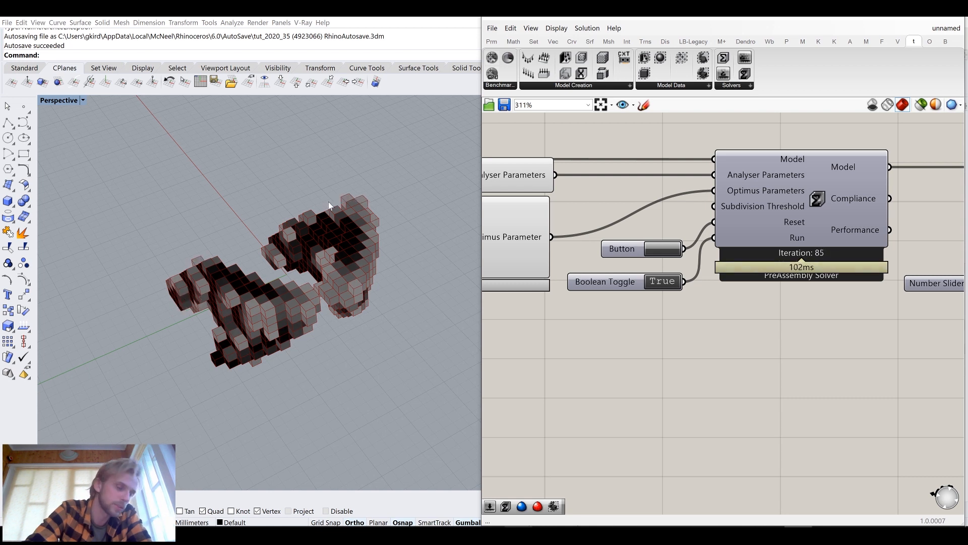
mouse_move(292, 289)
right_down()
mouse_move(333, 263)
mouse_move(326, 282)
mouse_move(318, 275)
mouse_move(325, 268)
mouse_move(334, 270)
mouse_move(310, 283)
right_up()
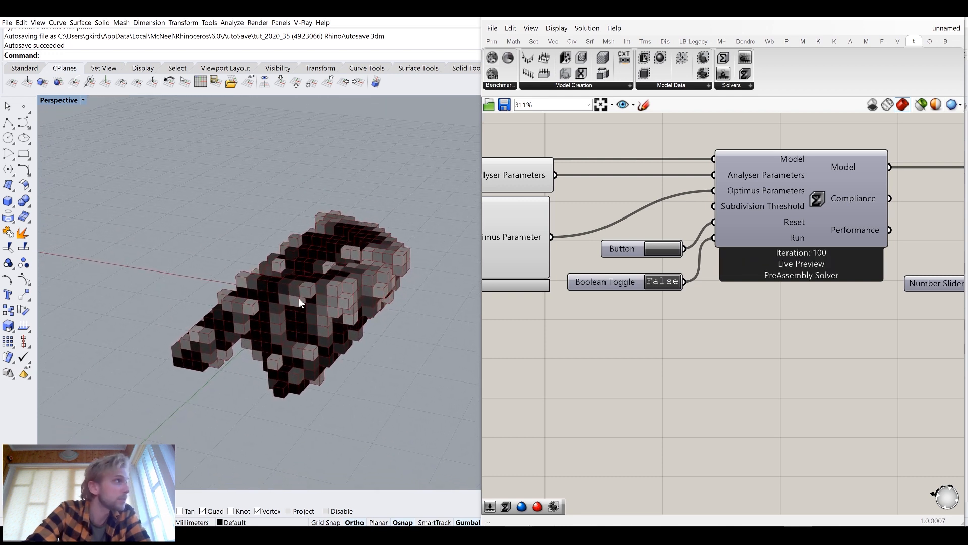
scroll(279, 311, up, 3)
right_drag(277, 310, 361, 280)
scroll(648, 338, down, 4)
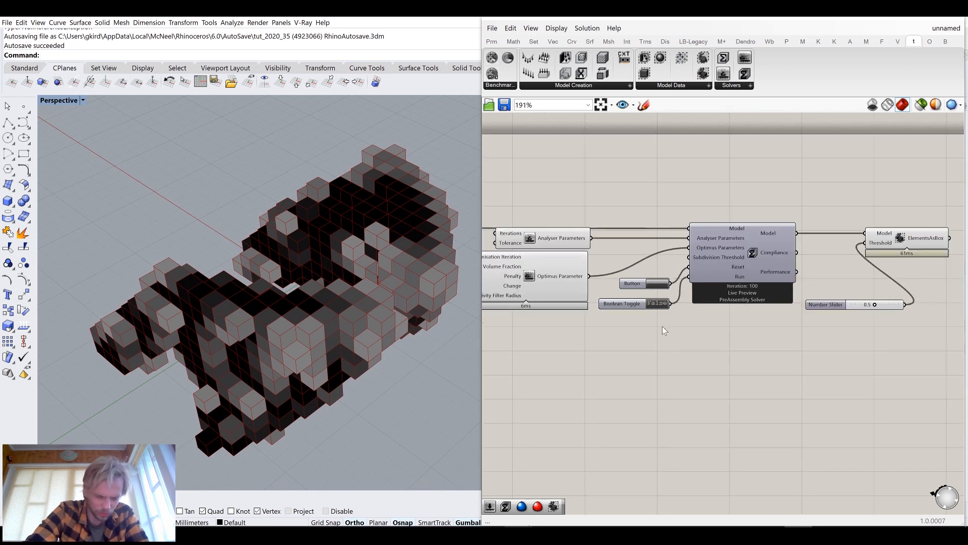
Pan and zoom across the canvas to examine the Optimus Parameters inputs, including Volume Fraction
scroll(661, 326, up, 3)
right_drag(648, 317, 683, 307)
right_drag(614, 261, 722, 269)
scroll(558, 280, up, 1)
scroll(559, 278, up, 1)
drag(558, 279, 637, 218)
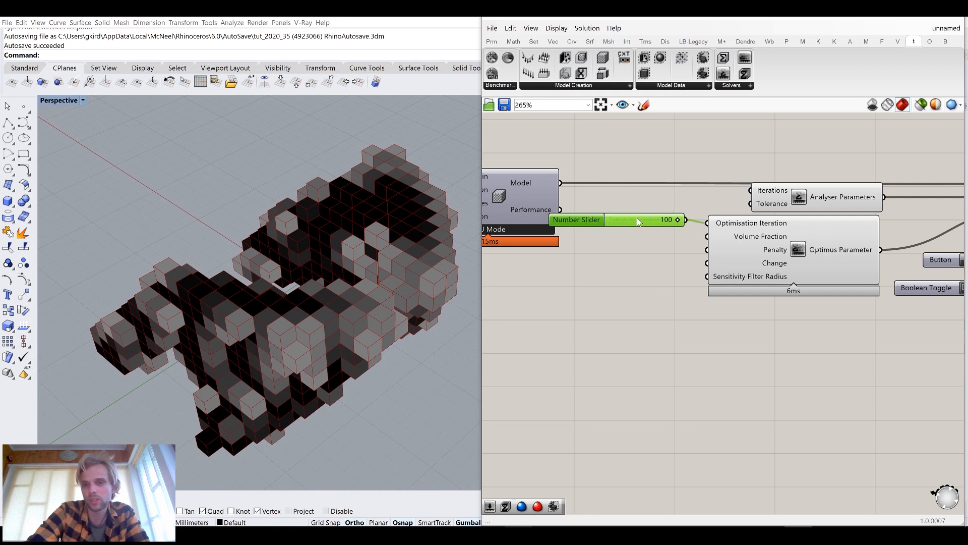
scroll(640, 224, down, 6)
drag(860, 283, 532, 176)
drag(632, 233, 659, 232)
click(606, 174)
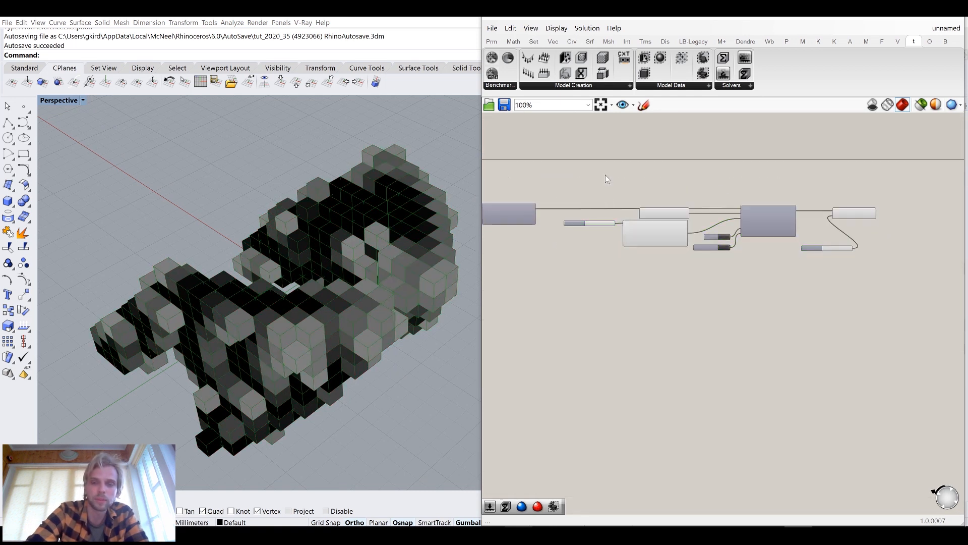
scroll(633, 241, up, 6)
right_drag(633, 241, 650, 287)
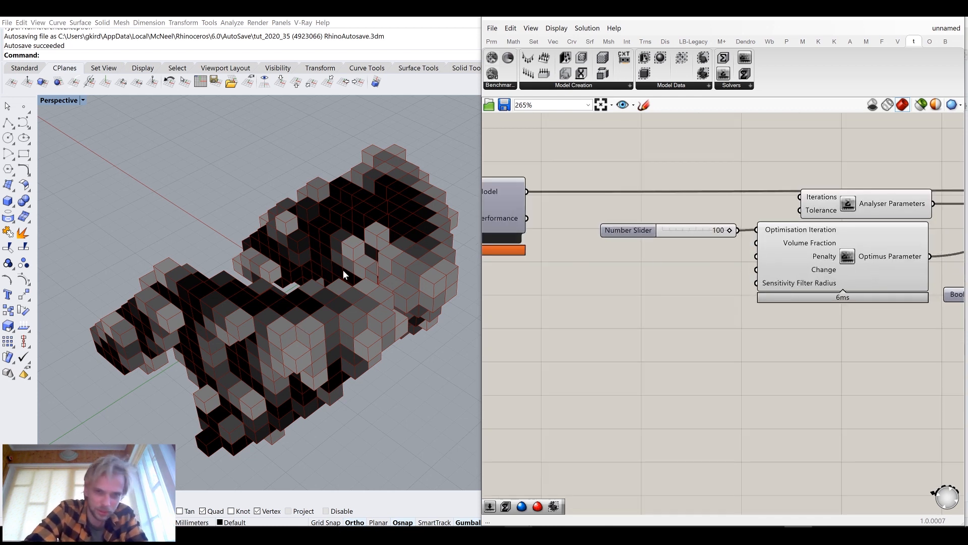
mouse_move(810, 245)
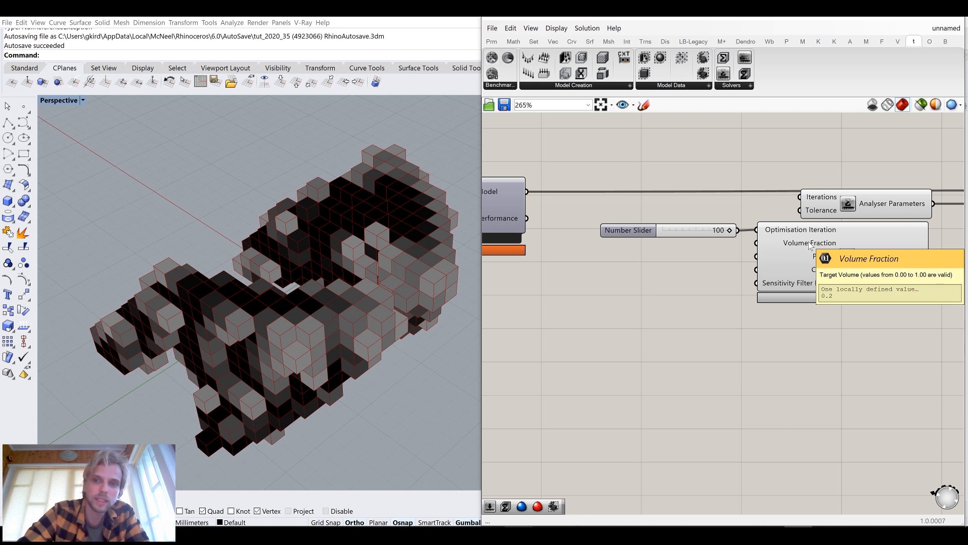
Add a number slider set to 0.1 and connect it to the Volume Fraction input of Optimus Parameters
double_click(635, 306)
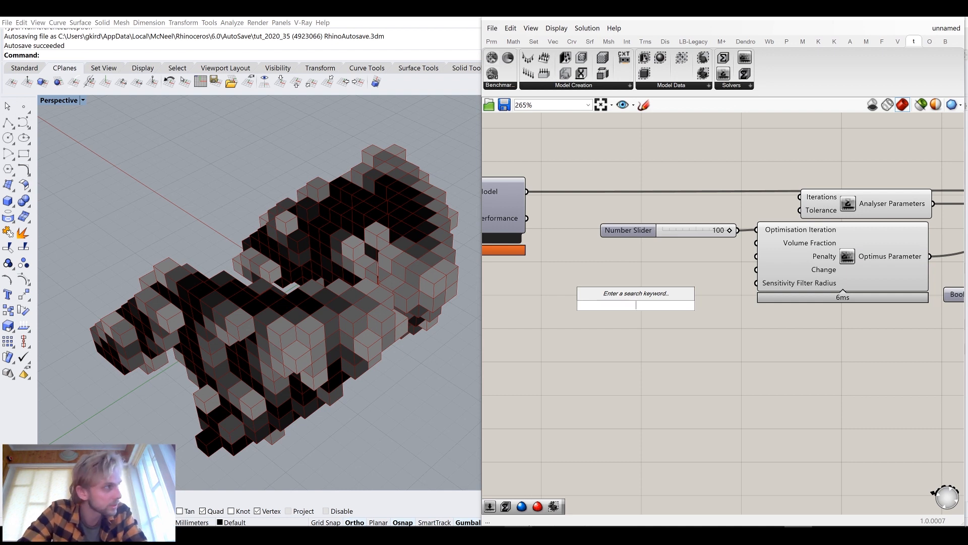
text(0.1)
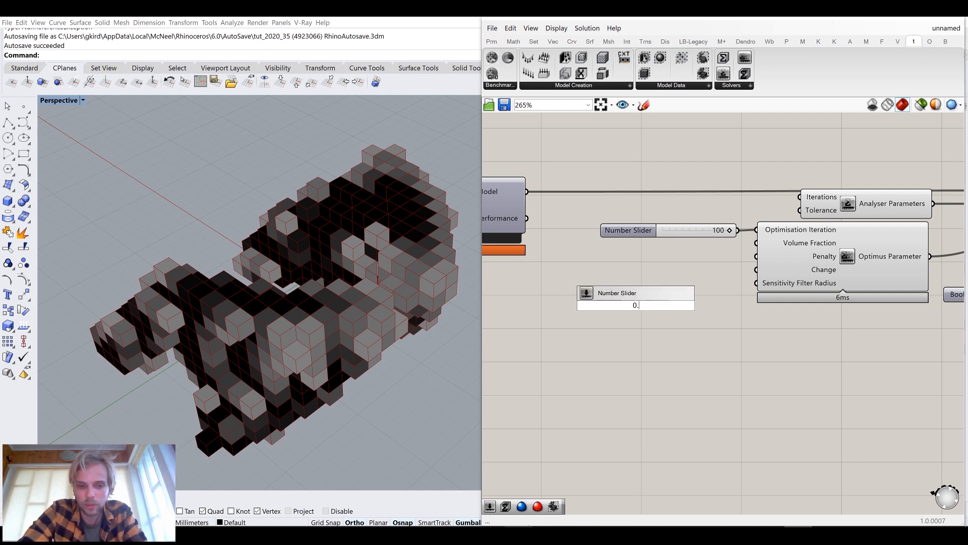
click(636, 304)
drag(636, 305, 647, 247)
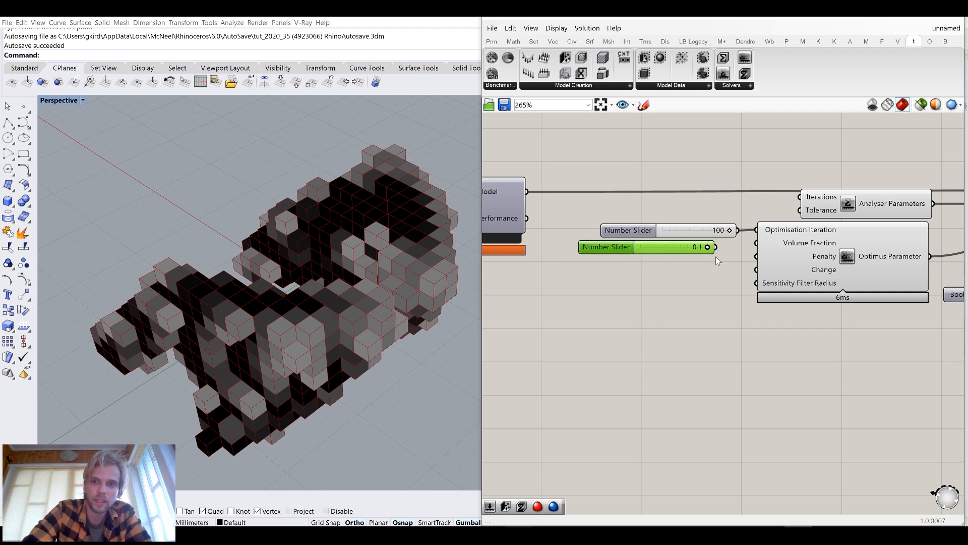
drag(743, 249, 756, 243)
drag(655, 246, 675, 247)
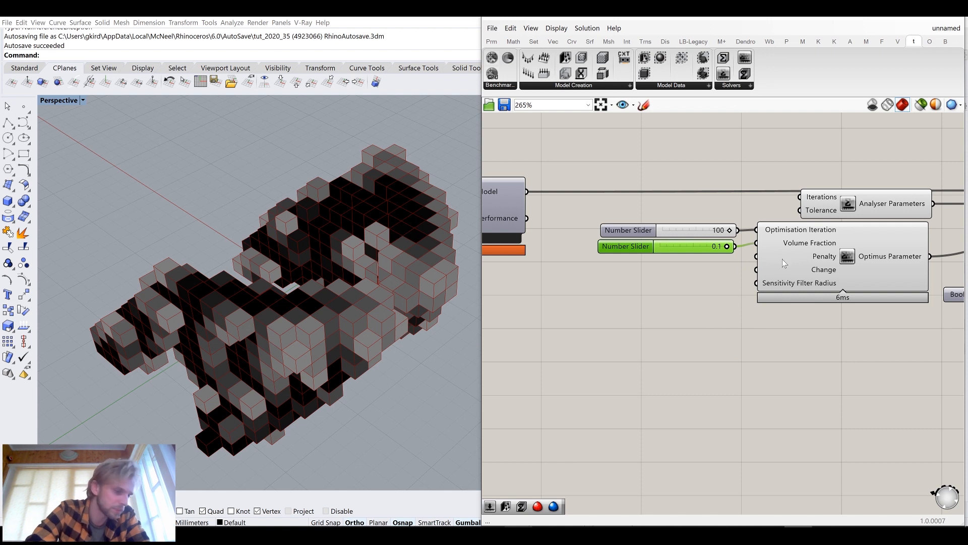
Add a number slider set to 0.5 and connect it to the Size input of the Resolution component
scroll(815, 316, down, 2)
right_drag(816, 316, 809, 293)
scroll(776, 263, up, 2)
scroll(799, 234, down, 4)
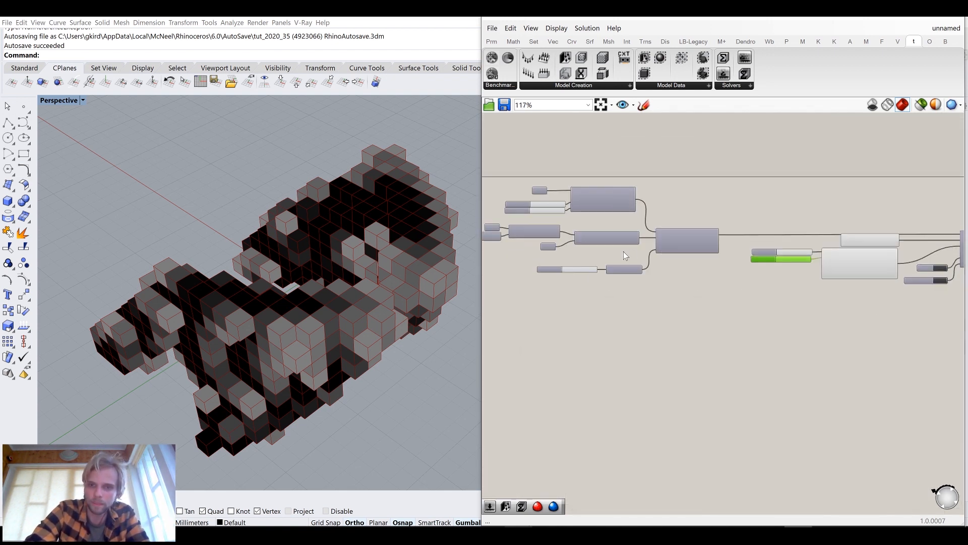
scroll(608, 259, up, 4)
right_drag(608, 260, 653, 266)
scroll(650, 305, up, 2)
double_click(616, 326)
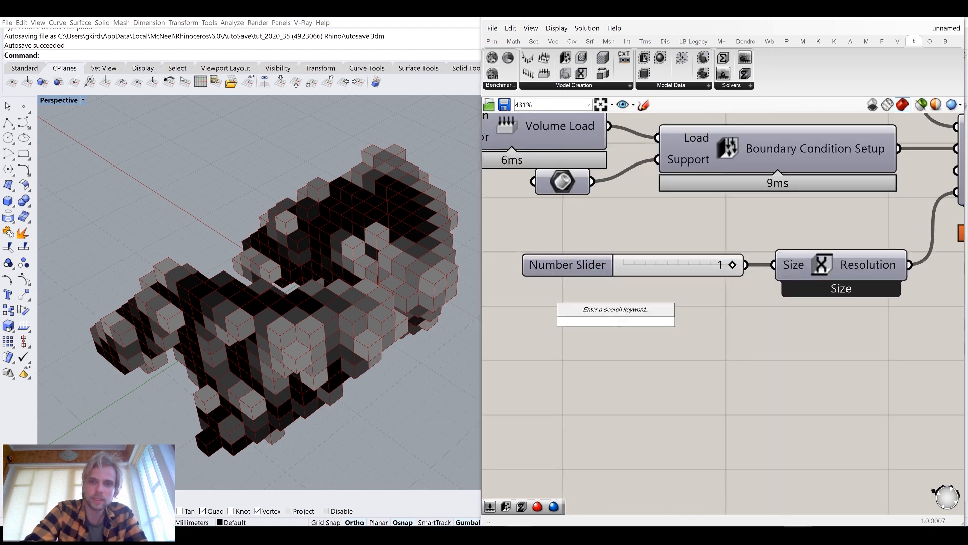
text(0.5)
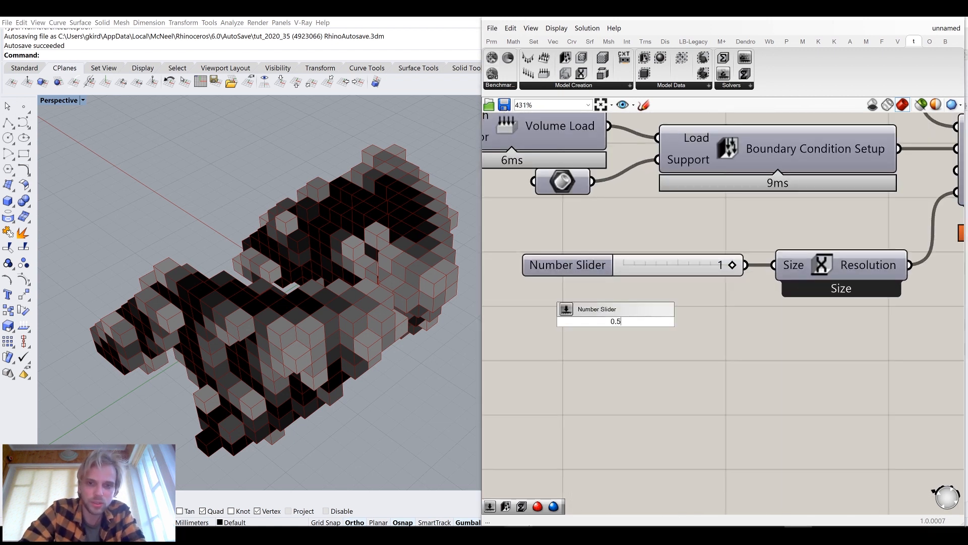
key(Return)
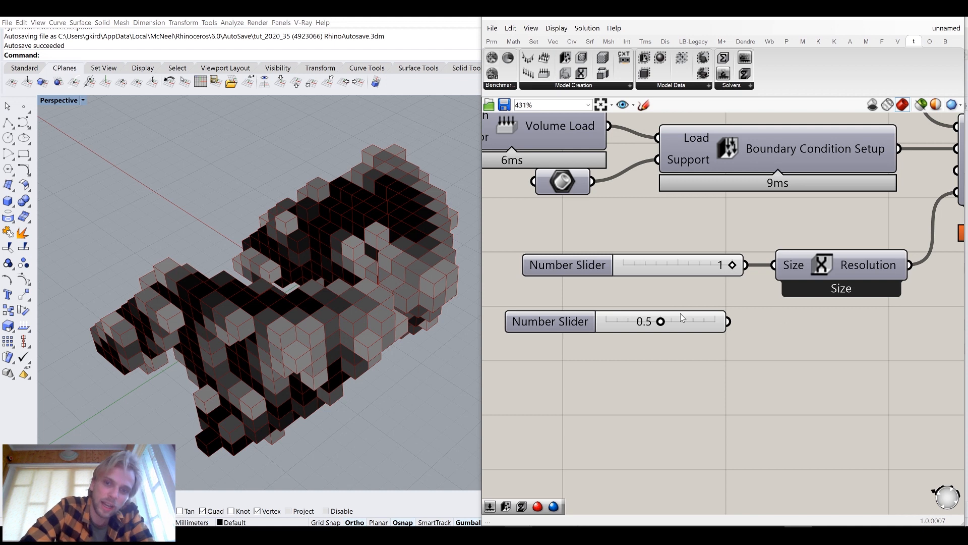
drag(681, 317, 688, 298)
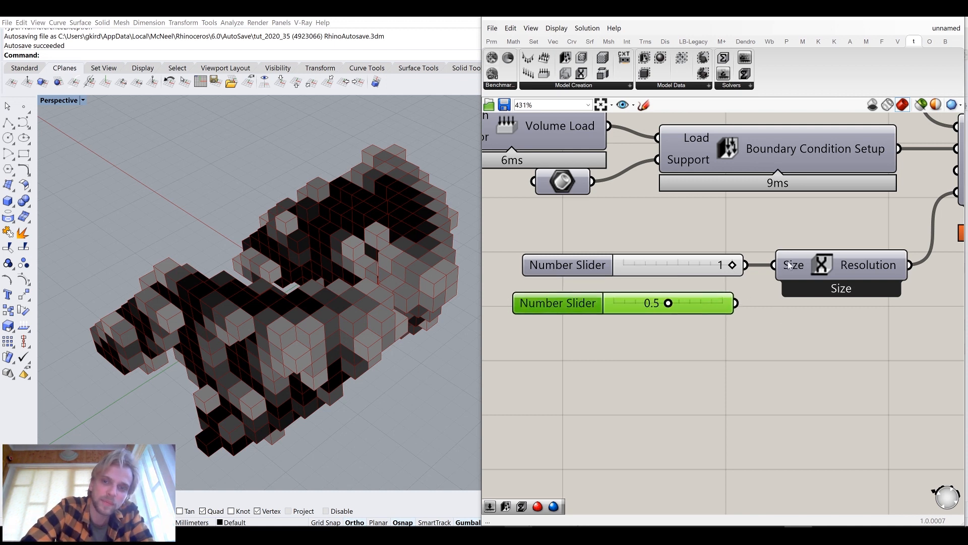
shift+drag(736, 303, 786, 262)
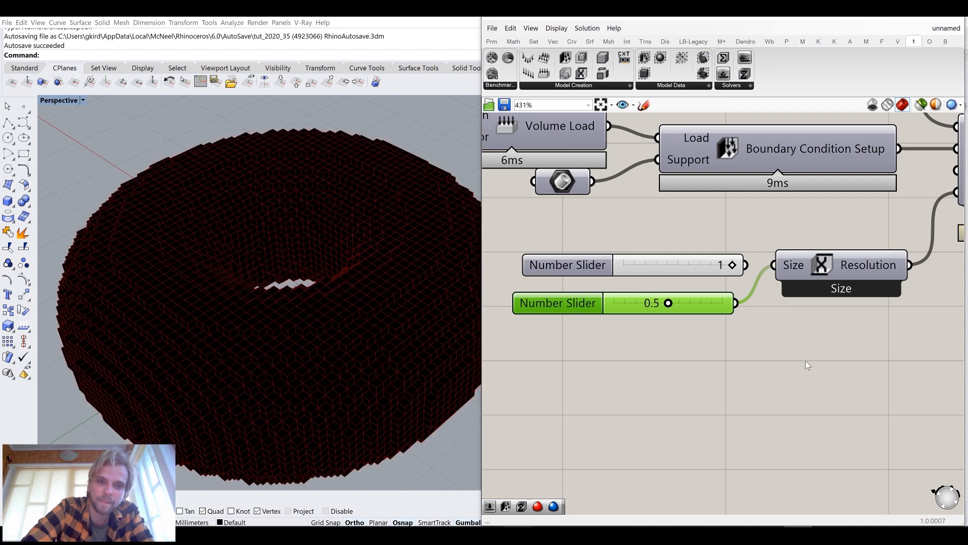
Delete the original Size slider and move the new 0.5 slider into its place
right_drag(283, 264, 313, 277)
scroll(239, 246, down, 6)
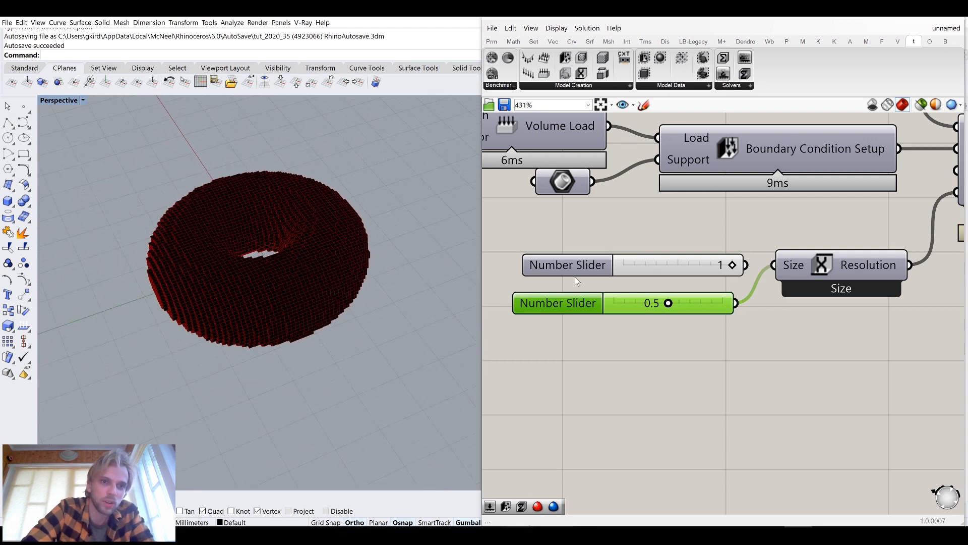
click(629, 261)
key(Delete)
drag(624, 303, 637, 283)
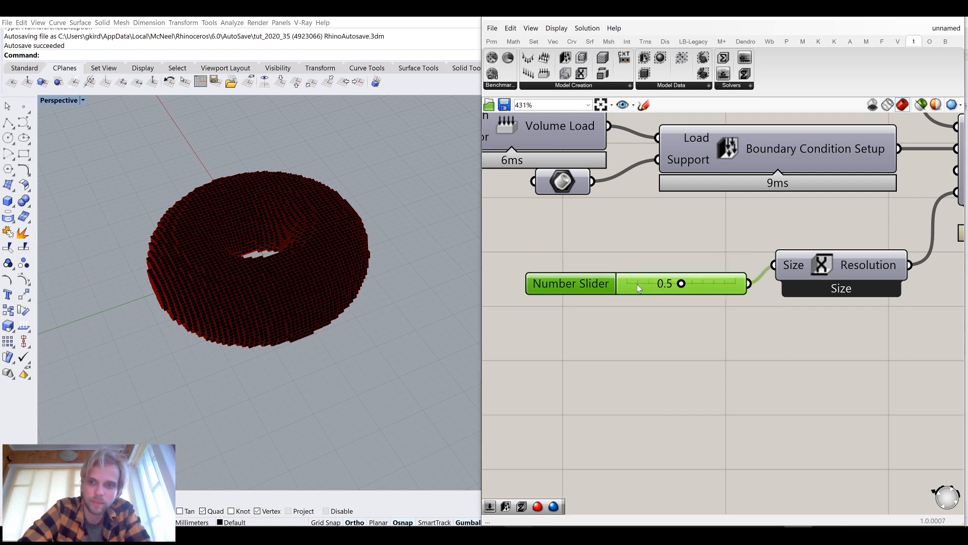
Reset the solver and set the Run toggle to True to rerun the optimisation at the finer resolution
scroll(713, 287, down, 8)
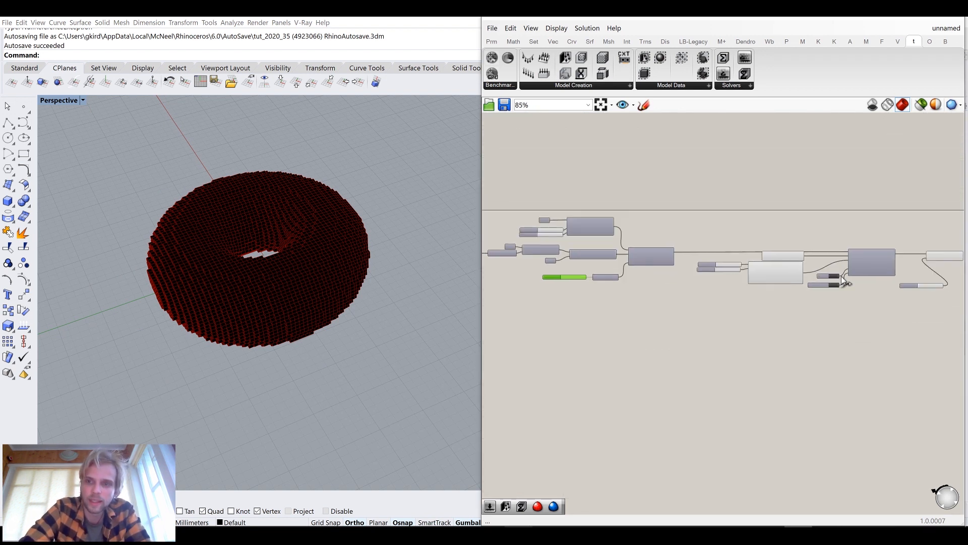
scroll(843, 283, up, 8)
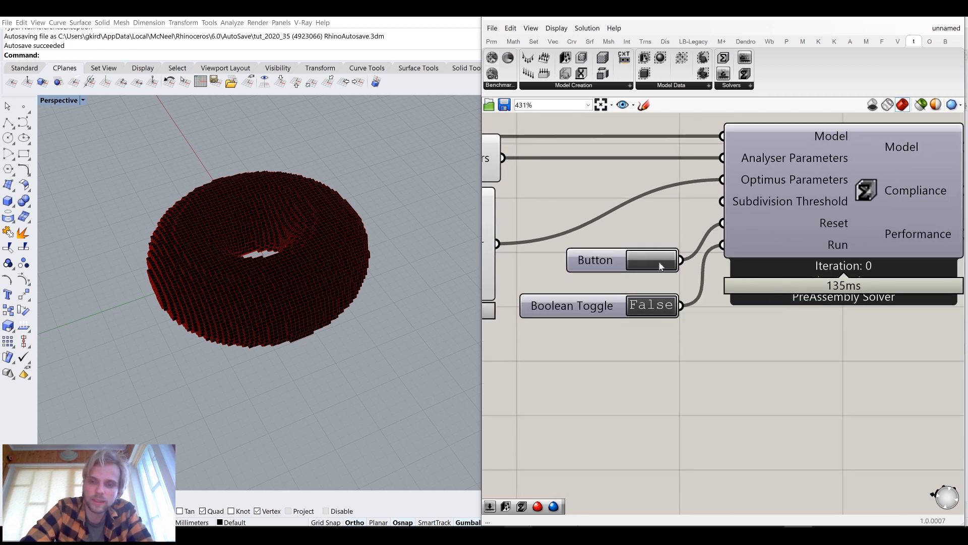
click(660, 266)
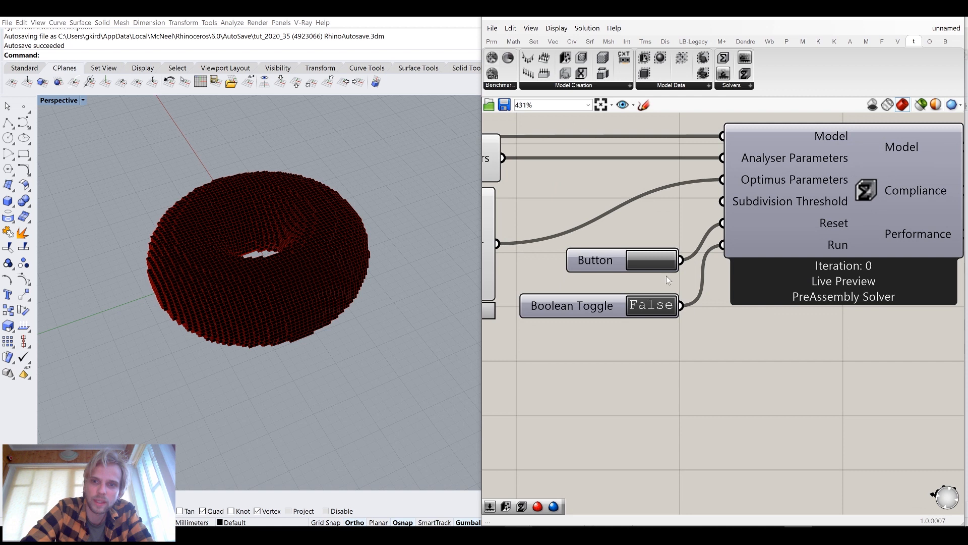
double_click(663, 311)
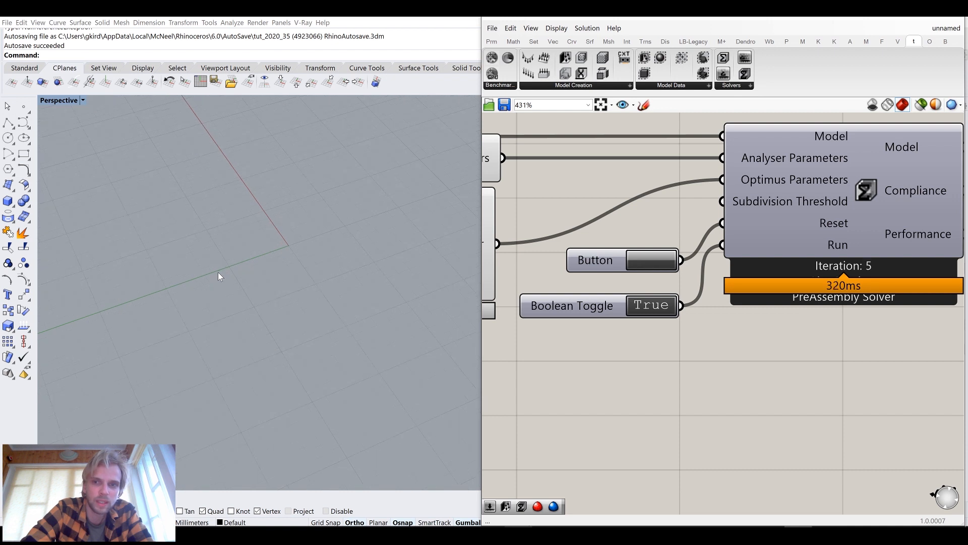
scroll(218, 271, up, 2)
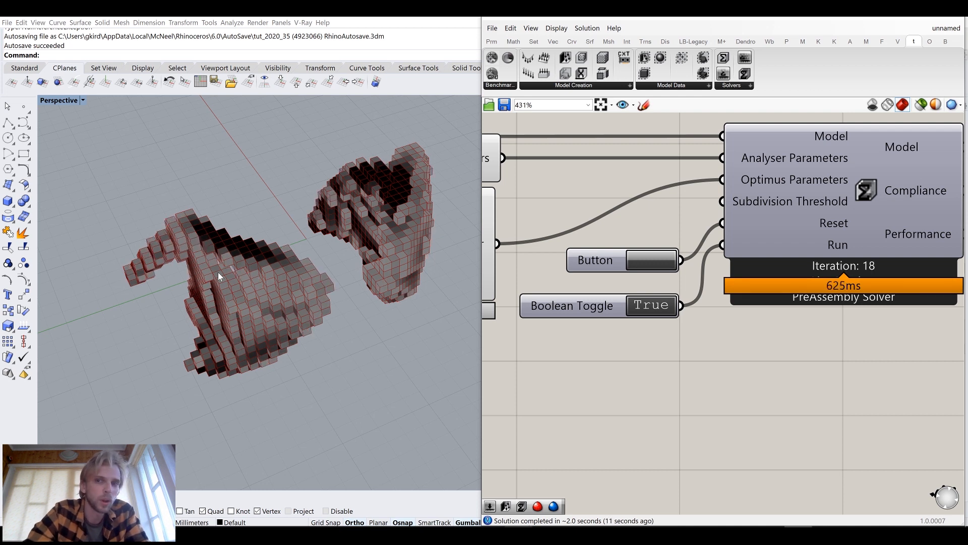
Set the ElementsAsBox Threshold slider to 0.7
right_drag(812, 367, 705, 329)
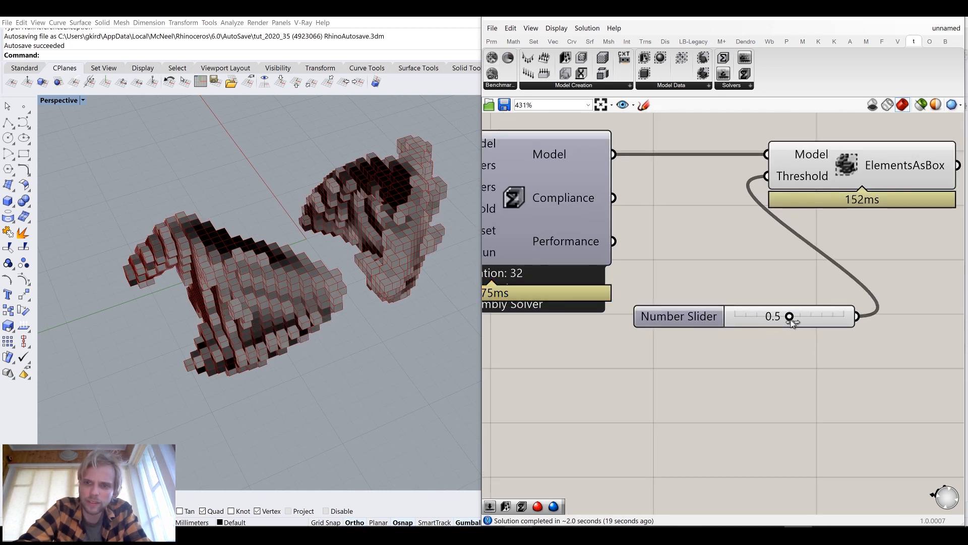
drag(791, 320, 815, 320)
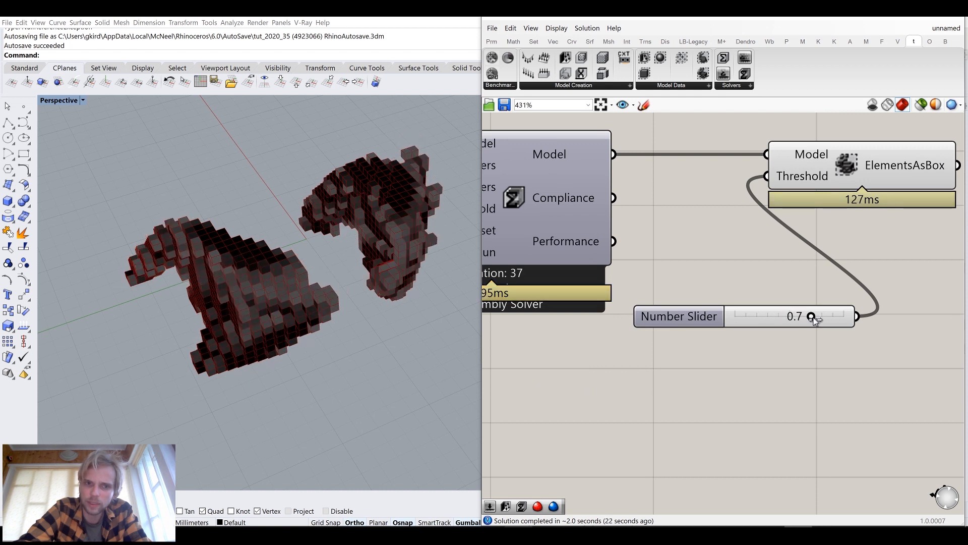
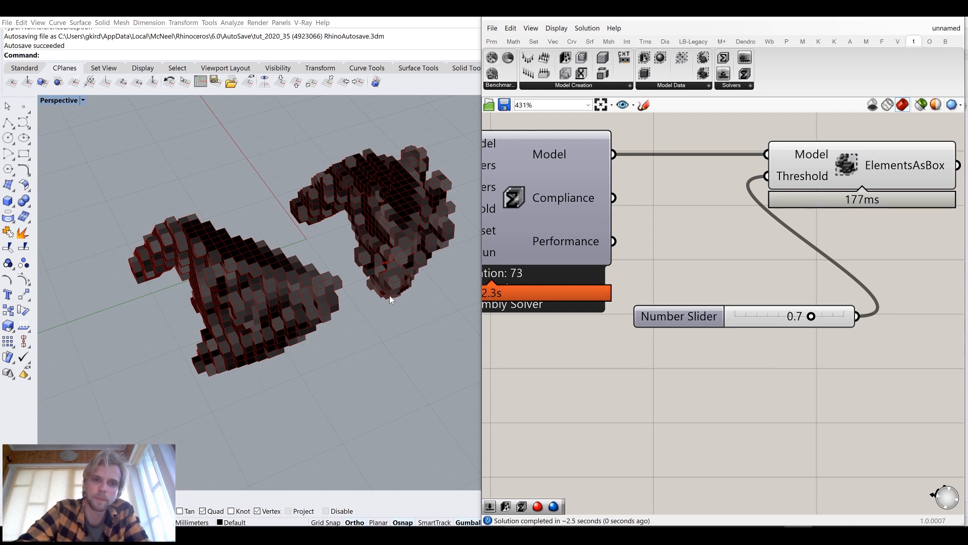
Add an Iso Mesh component, connecting the solver's Model output and the 0.7 slider to its Iso Value input
right_drag(259, 286, 289, 254)
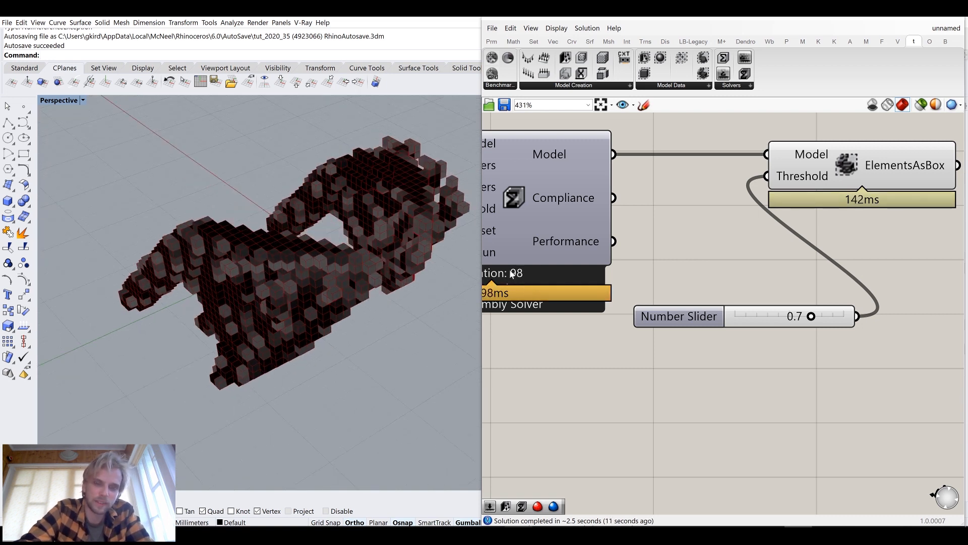
right_drag(738, 224, 734, 313)
right_drag(749, 156, 705, 221)
click(709, 86)
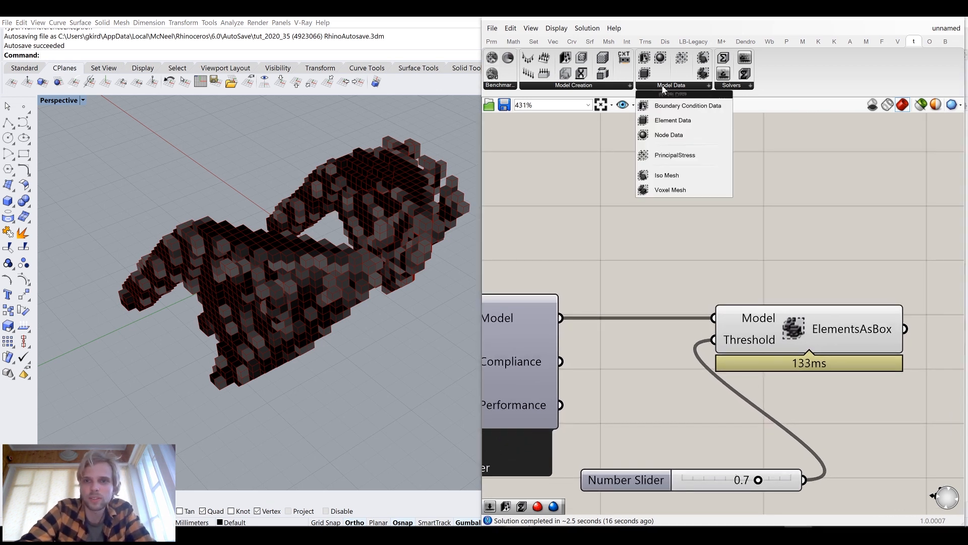
drag(673, 173, 788, 202)
drag(560, 318, 783, 186)
click(633, 235)
drag(804, 480, 746, 195)
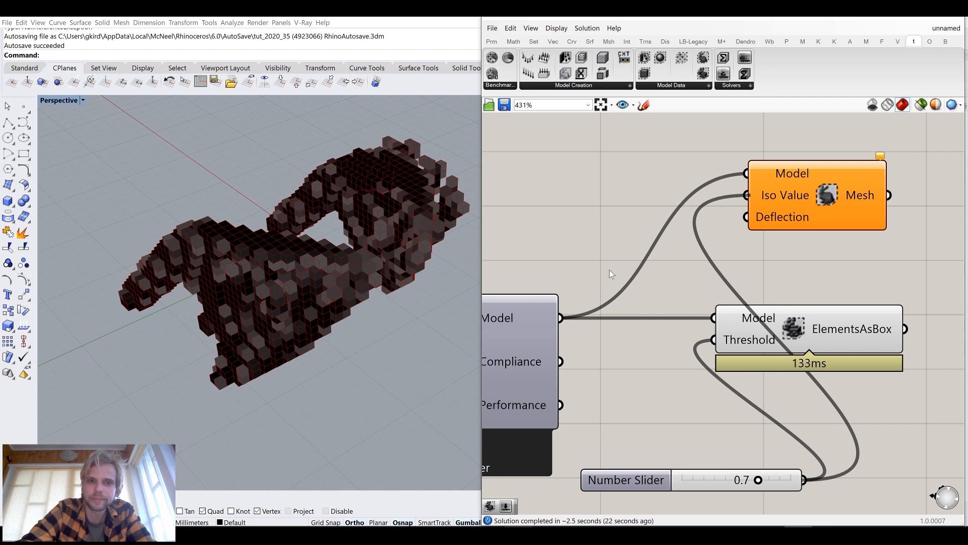
Turn off the preview of the ElementsAsBox component
click(833, 343)
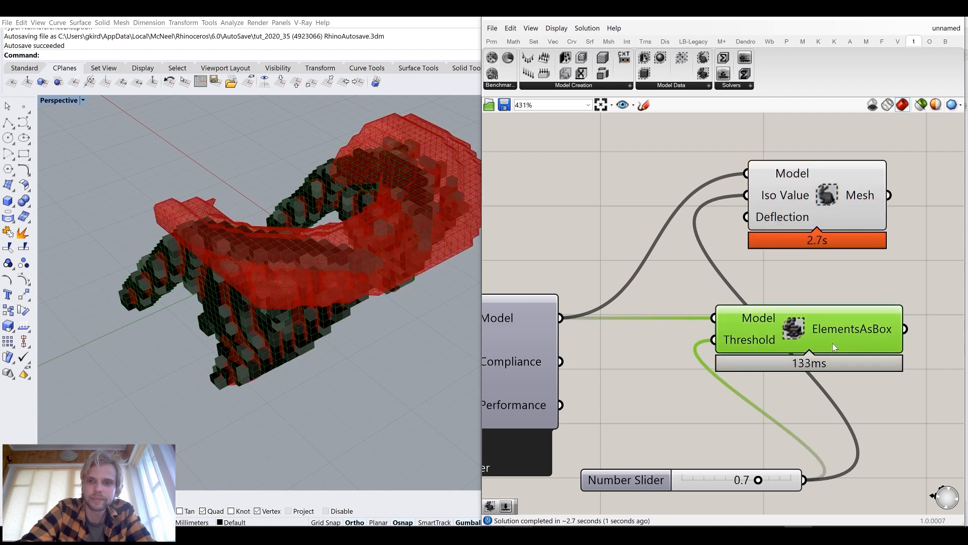
middle_click(826, 335)
click(862, 299)
click(861, 289)
Run ShowSelected in Rhino to show the hidden support boxes
right_drag(340, 306, 179, 188)
right_drag(186, 314, 286, 311)
text(ShowSelected)
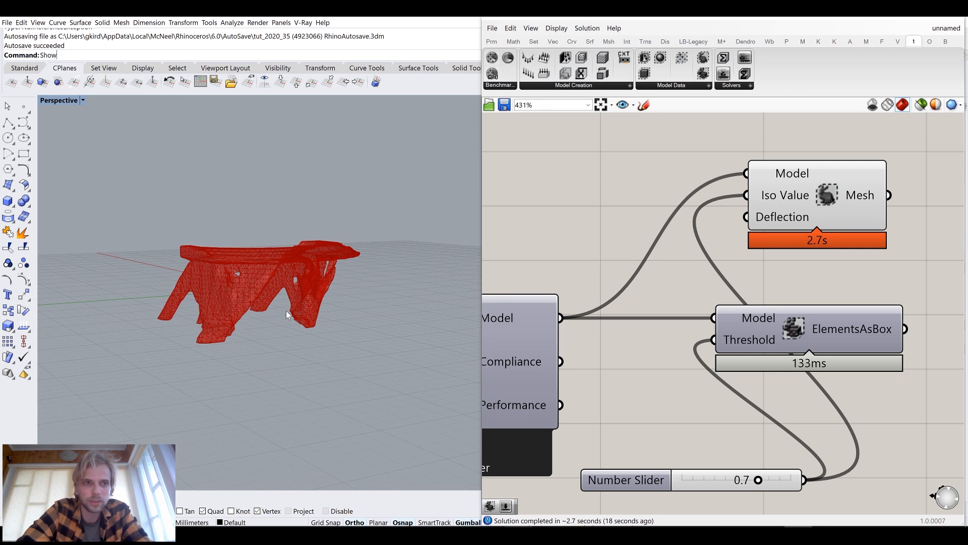
key(Return)
click(53, 362)
click(281, 227)
key(Return)
right_drag(158, 222, 187, 230)
right_drag(276, 259, 244, 241)
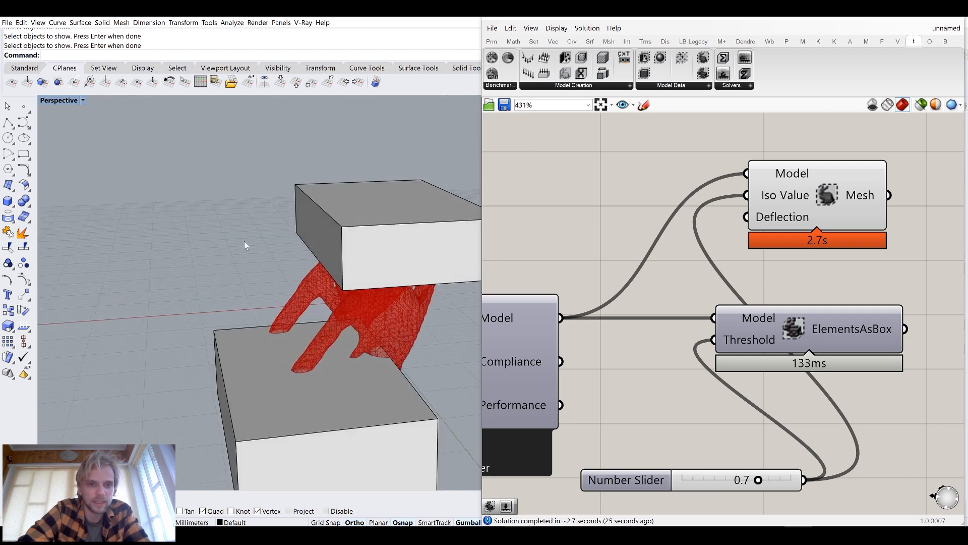
Delete the Iso Mesh component from the definition
scroll(309, 366, up, 8)
right_drag(310, 366, 272, 325)
scroll(274, 326, down, 3)
scroll(284, 330, down, 5)
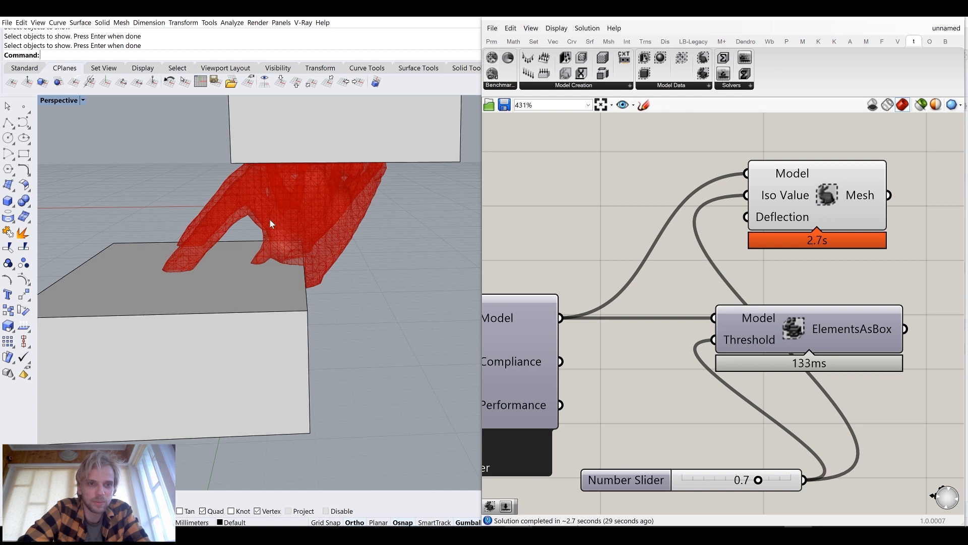
right_drag(322, 248, 270, 266)
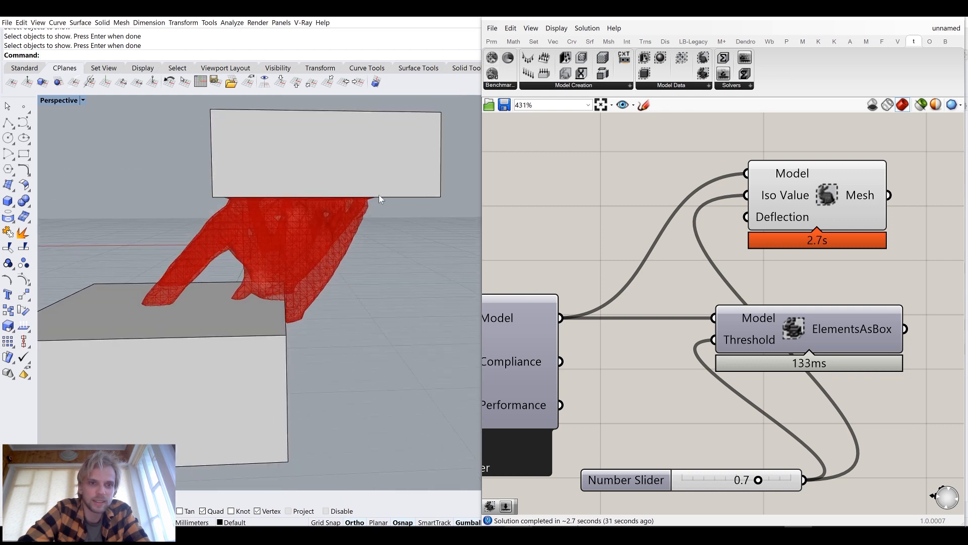
right_drag(307, 198, 217, 262)
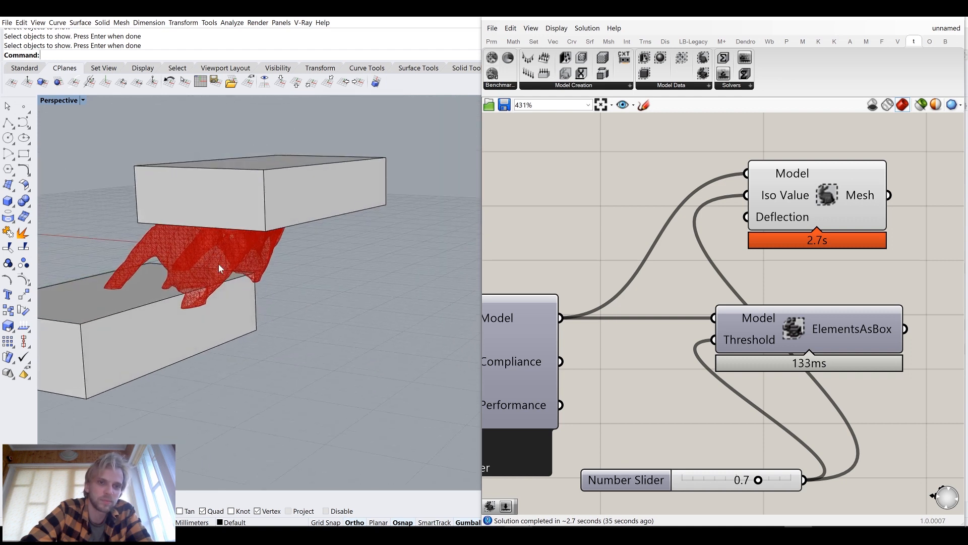
click(833, 207)
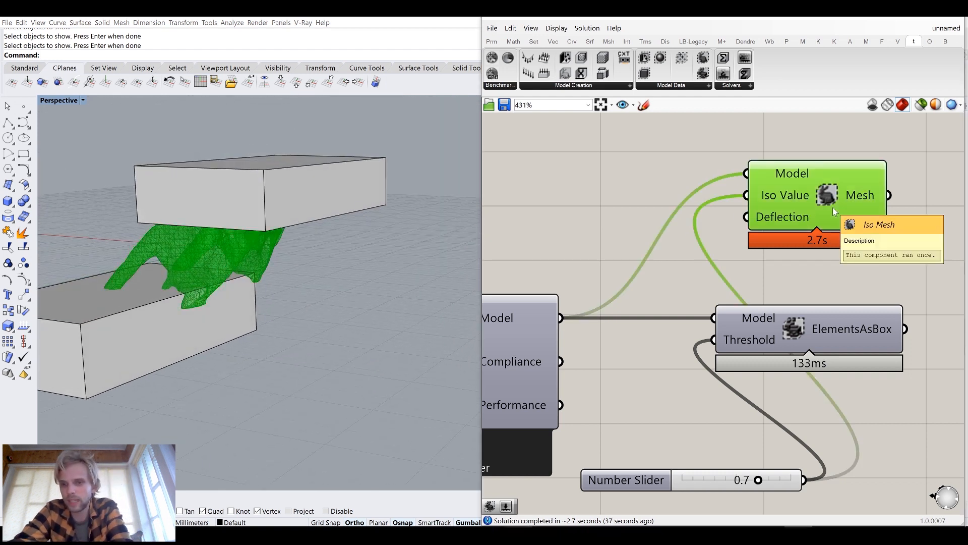
key(Delete)
Select the whole definition and move it aside on the canvas
scroll(791, 286, down, 10)
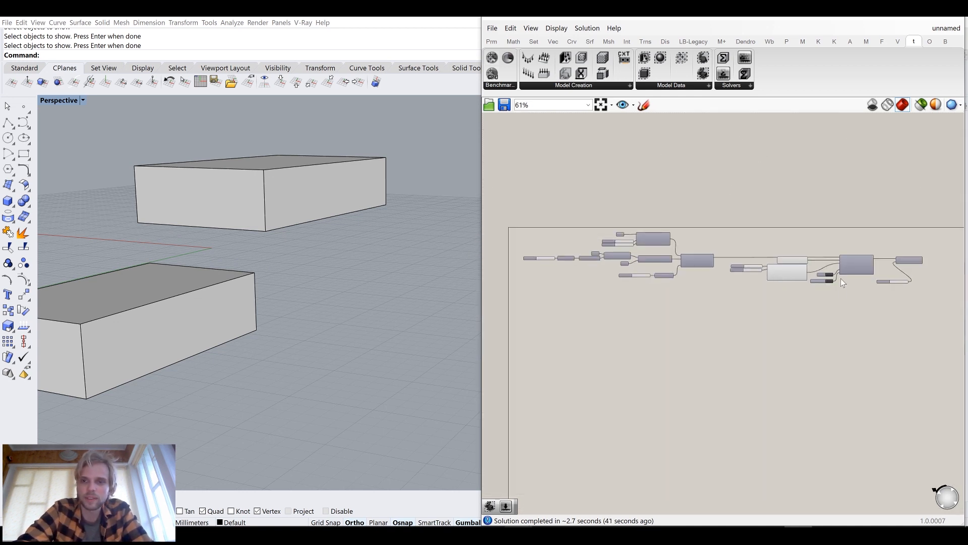
drag(930, 313, 521, 210)
middle_click(520, 210)
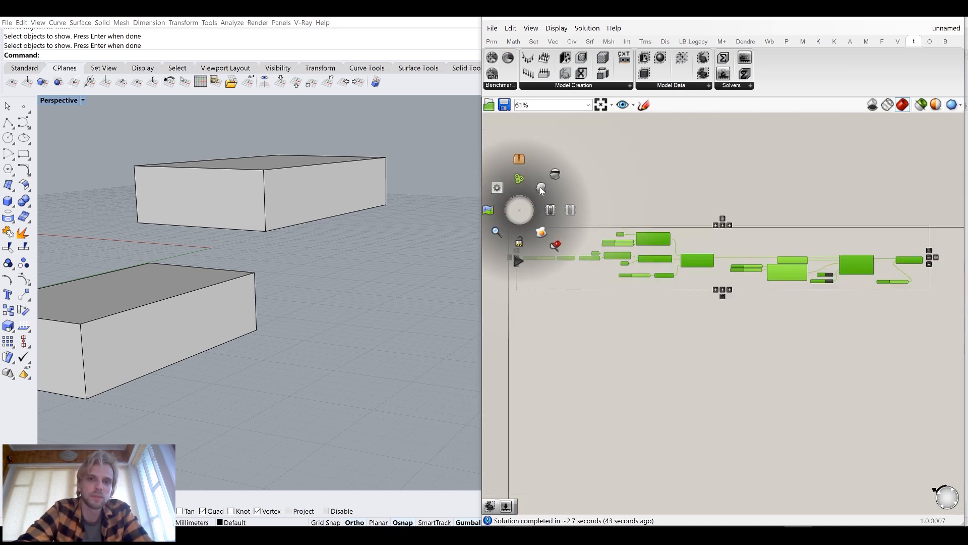
click(554, 175)
click(863, 308)
drag(922, 311, 514, 210)
drag(666, 242, 773, 257)
click(683, 213)
Select and delete the two support boxes in Rhino
drag(357, 324, 195, 211)
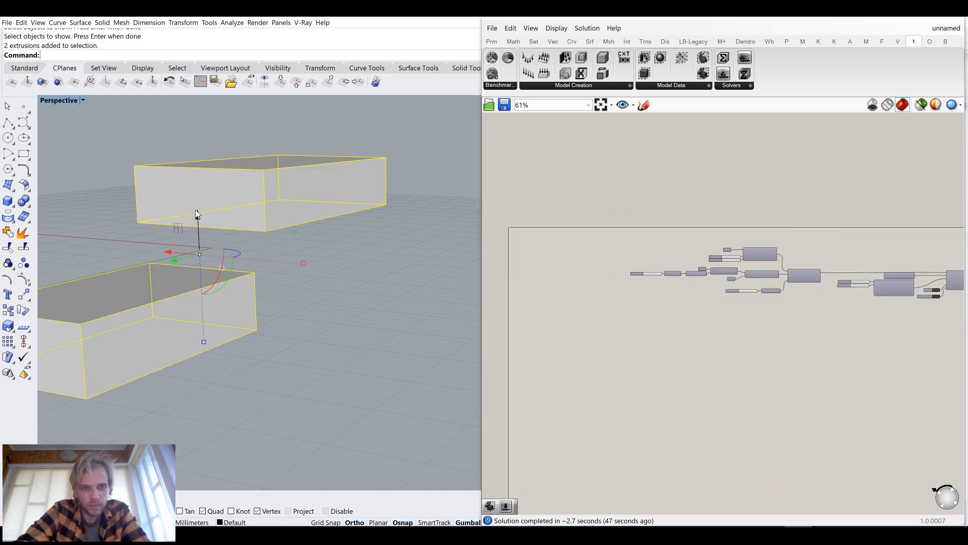
key(Delete)
right_drag(222, 214, 254, 231)
Show the hidden objects and delete the torus surface
text(Show)
key(Return)
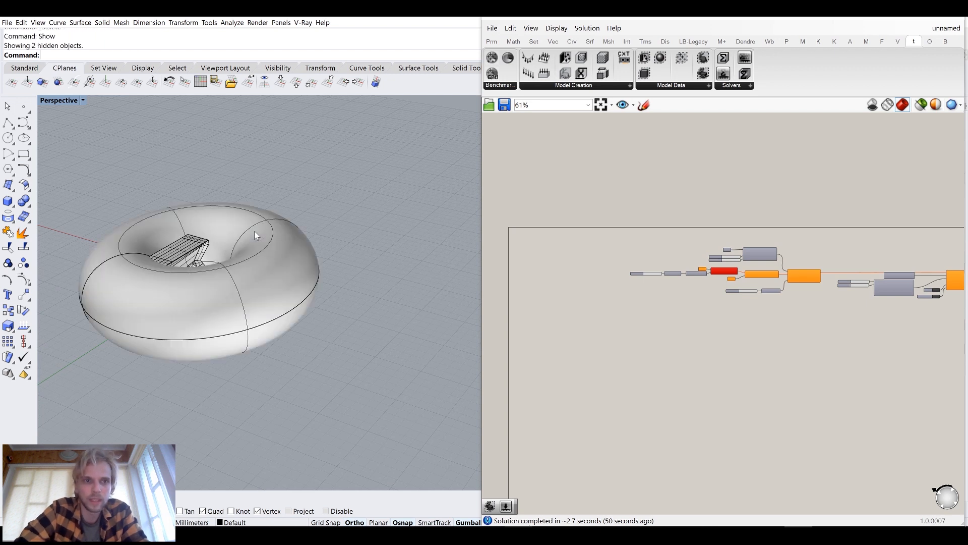
click(280, 265)
key(Delete)
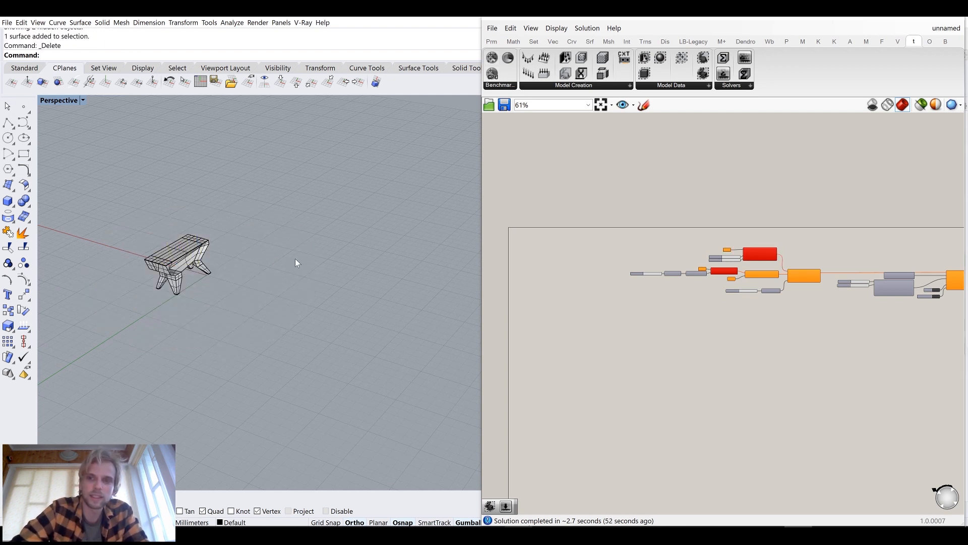
Zoom to and orbit around the stool polysurface to examine it
scroll(217, 229, up, 8)
click(289, 268)
text(ZS)
key(Return)
right_drag(359, 299, 260, 266)
click(355, 397)
right_drag(357, 398, 295, 377)
shift+right_drag(296, 378, 225, 380)
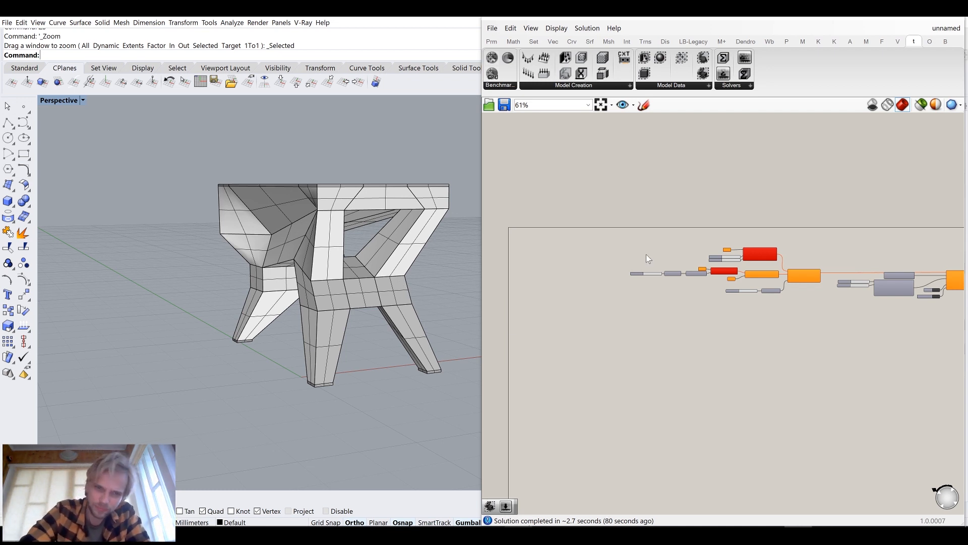
right_drag(292, 262, 322, 255)
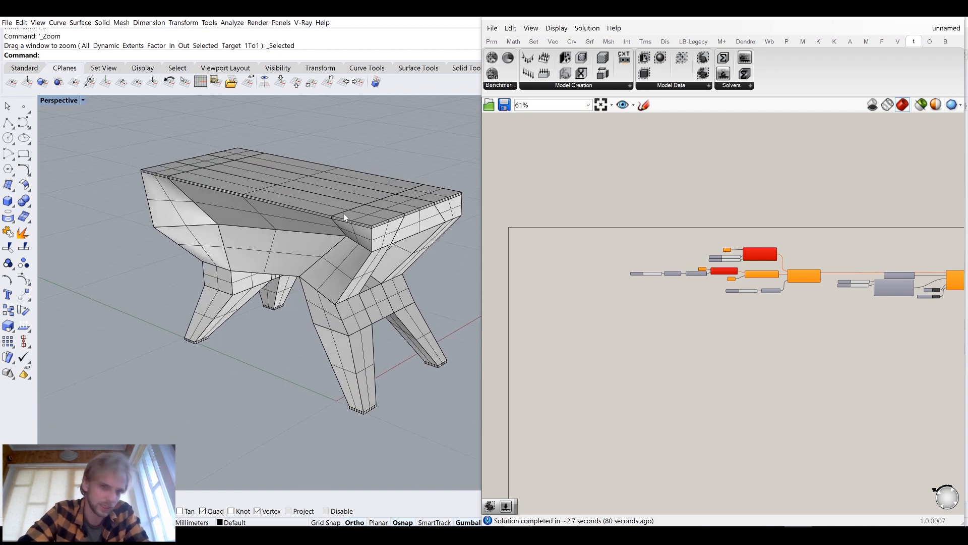
scroll(642, 247, up, 3)
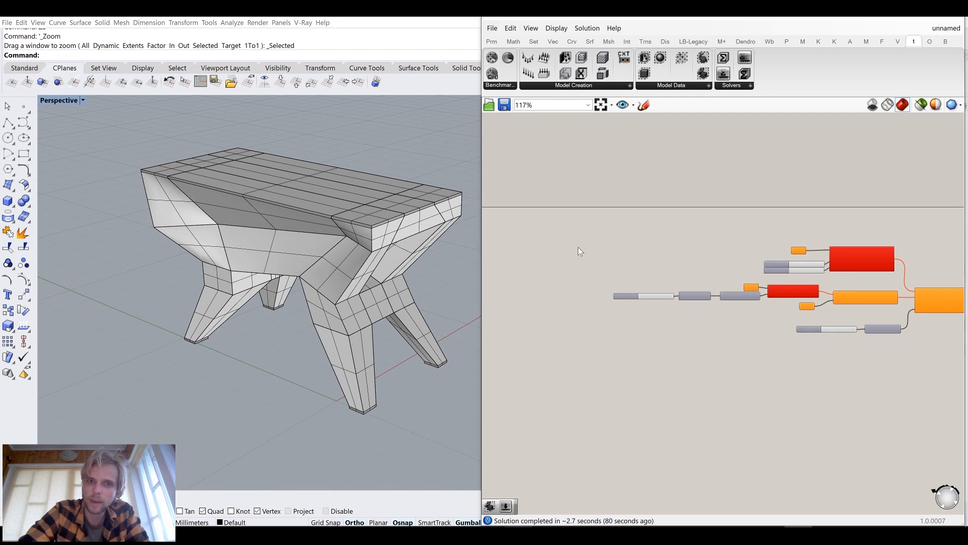
Add a Brep parameter and set it to the stool polysurface
click(271, 230)
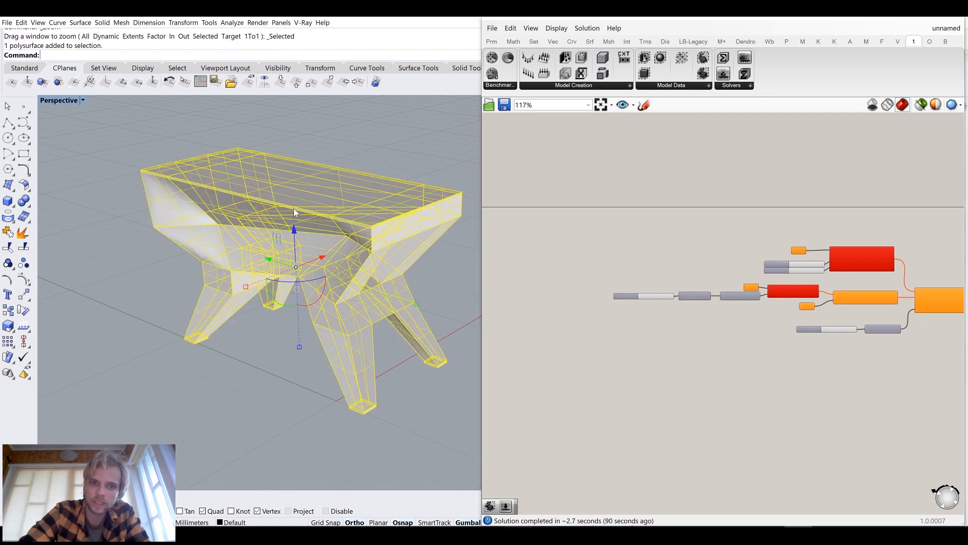
double_click(574, 250)
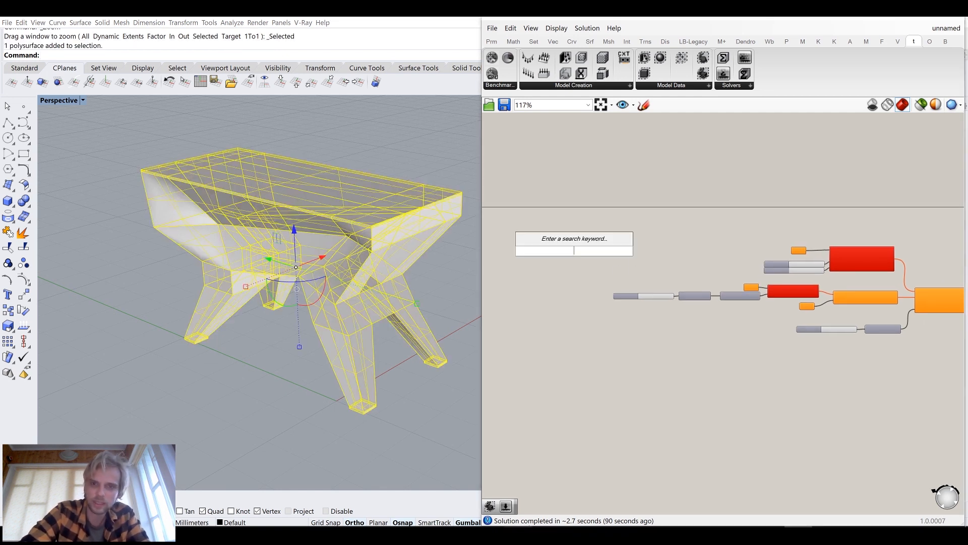
text(brep)
key(Return)
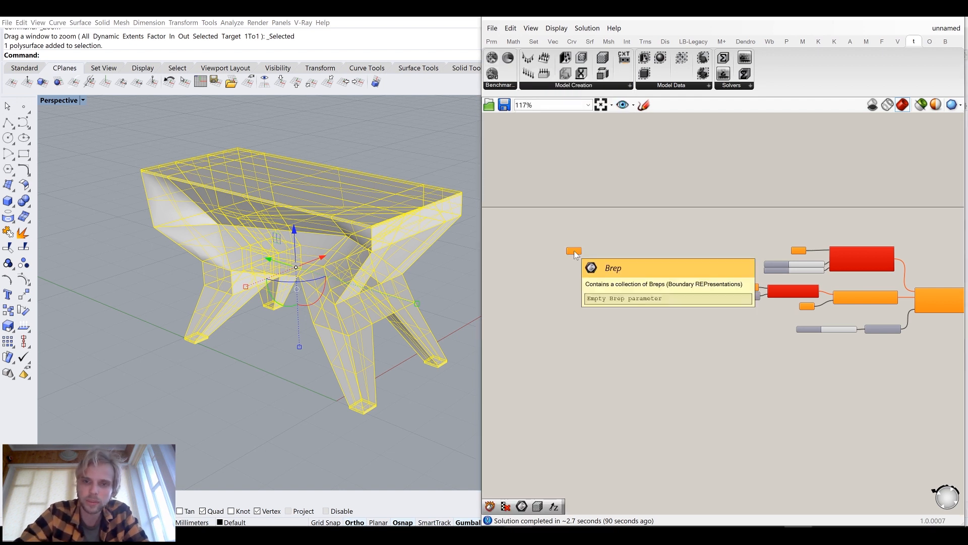
scroll(575, 253, up, 4)
scroll(575, 254, up, 3)
right_click(575, 251)
click(609, 370)
Add a Simple Mesh component and connect the Brep parameter to it
double_click(701, 326)
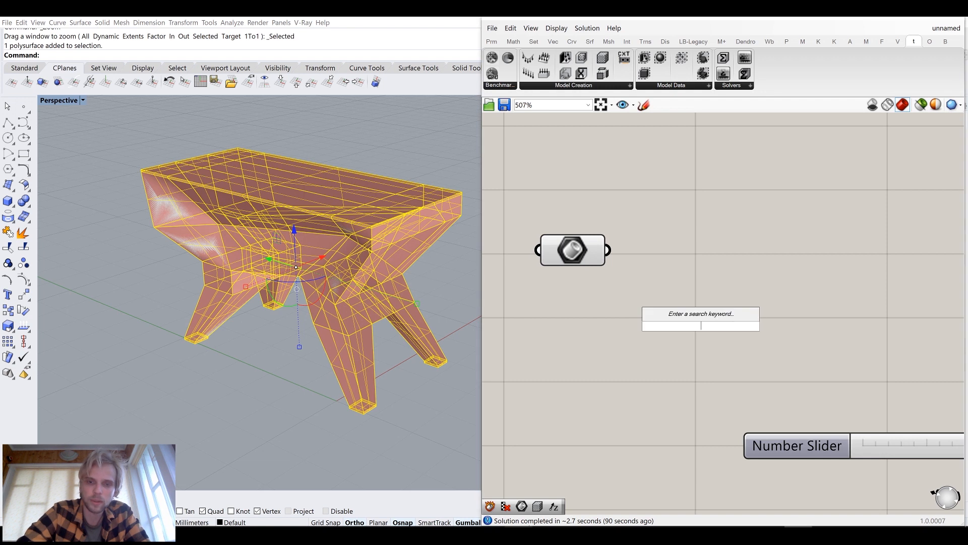
text(simple)
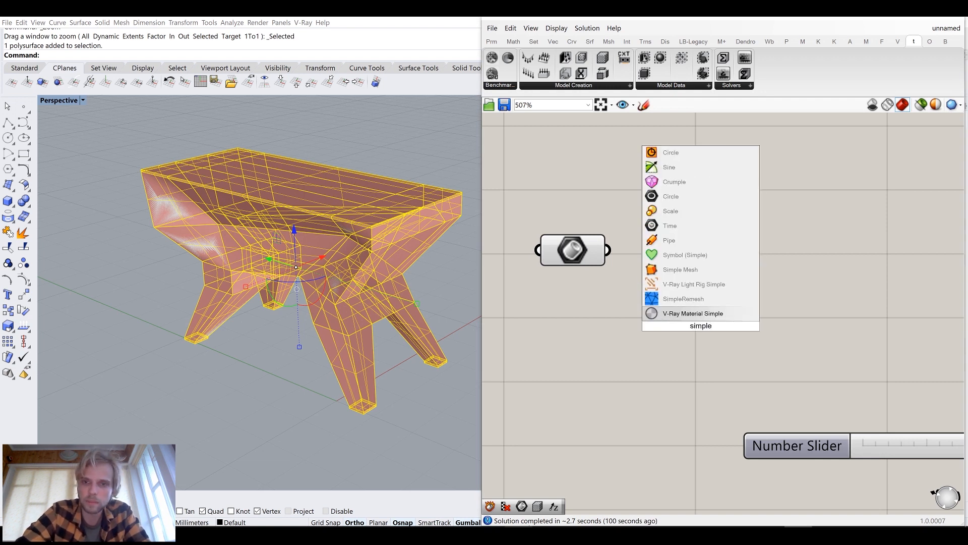
click(680, 269)
drag(608, 250, 675, 254)
drag(613, 307, 544, 225)
middle_click(544, 225)
click(586, 192)
click(716, 386)
drag(715, 386, 609, 255)
scroll(608, 255, down, 3)
drag(674, 260, 645, 225)
click(744, 251)
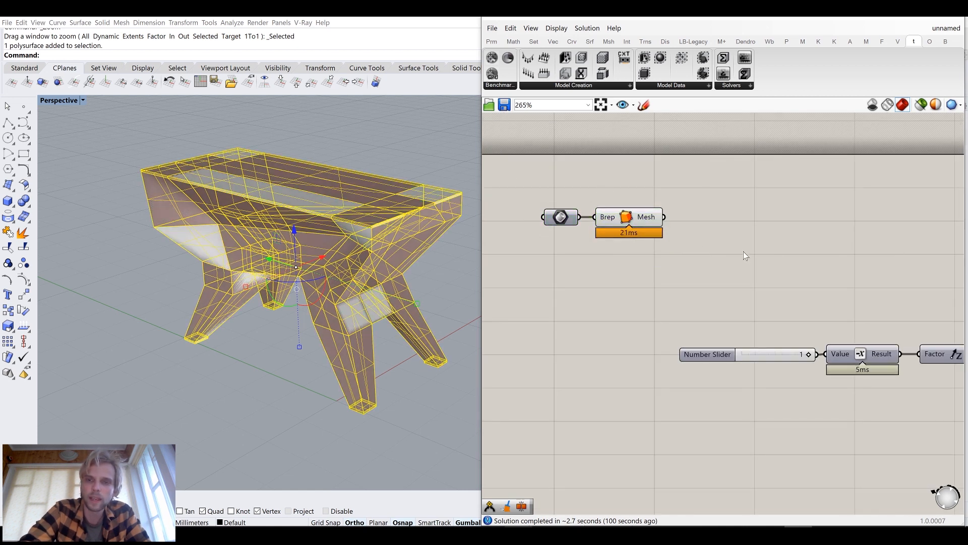
Add a Mesh Join component and feed the Simple Mesh output into its Meshes input
double_click(743, 251)
text(combine)
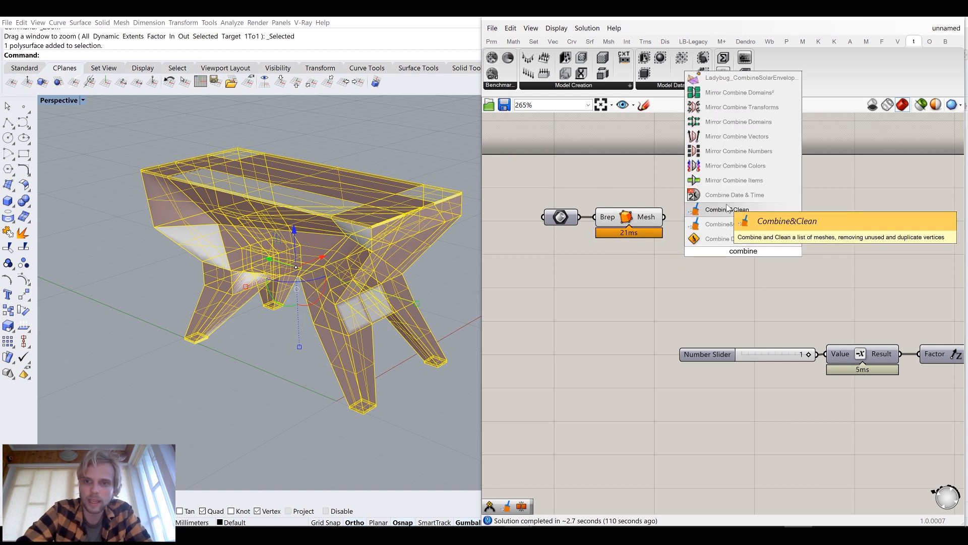
click(727, 209)
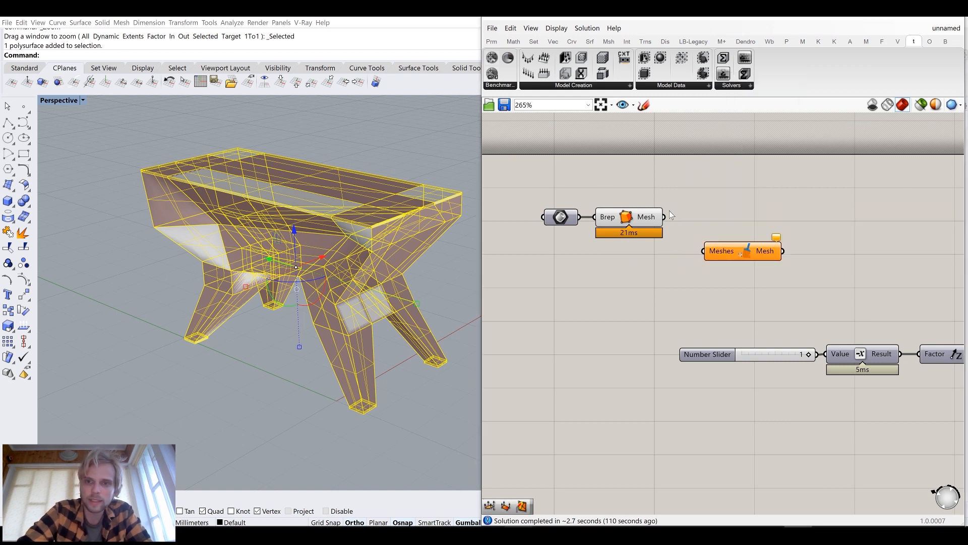
drag(698, 248, 711, 218)
drag(699, 270, 676, 255)
drag(615, 210, 608, 197)
middle_click(608, 197)
click(642, 162)
click(700, 169)
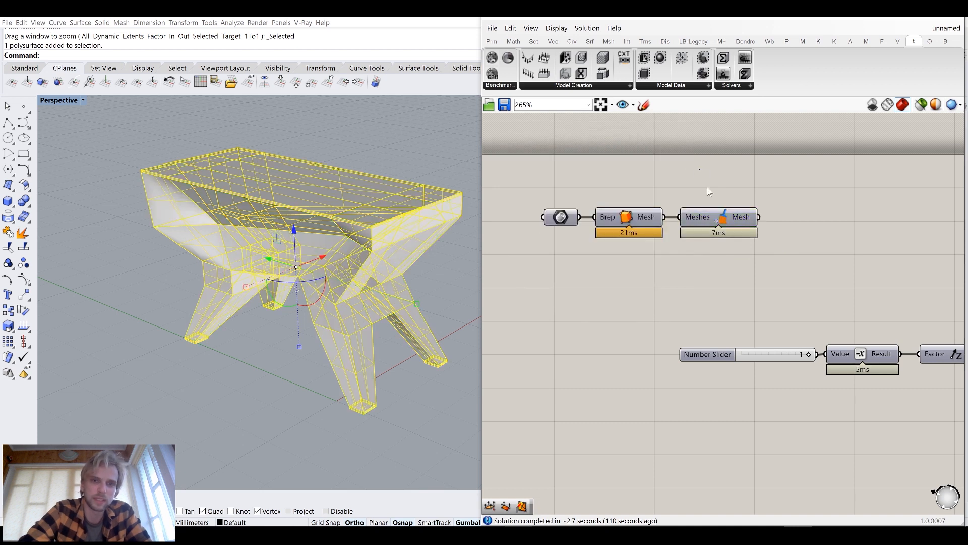
Hide the stool polysurface in Rhino
click(368, 222)
text(hide)
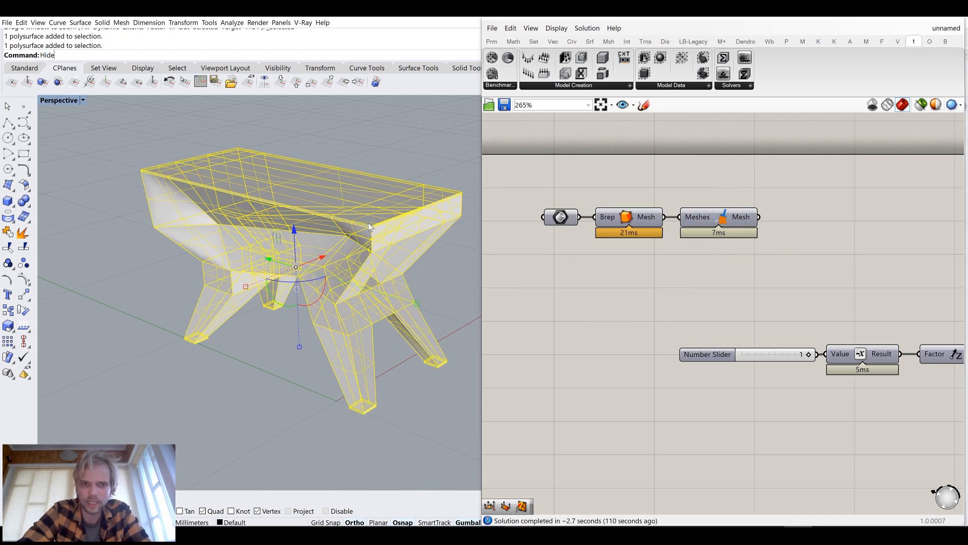
key(Return)
right_drag(816, 228, 754, 224)
Add Weaverbird's Catmull-Clark Subdivision and connect the joined mesh to its Mesh/Curves input
double_click(783, 255)
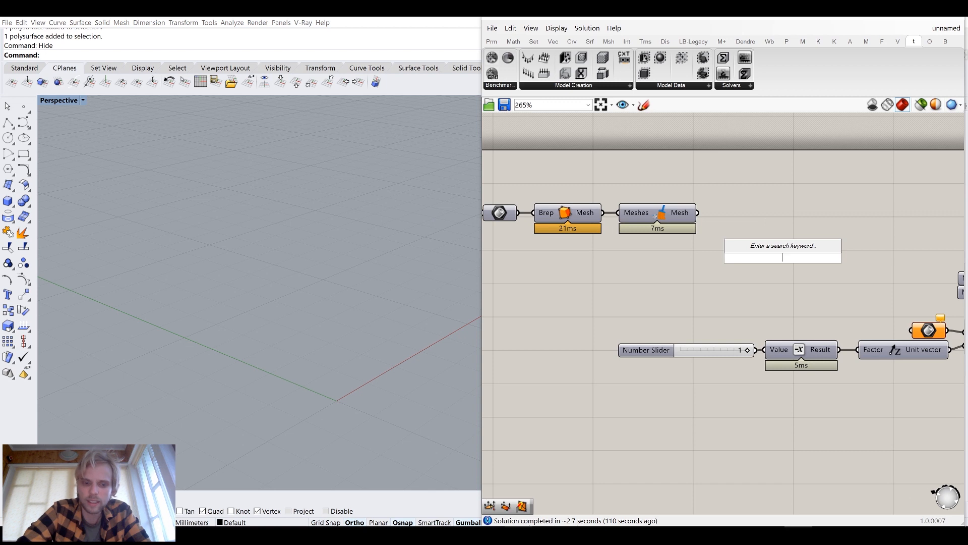
text(cat)
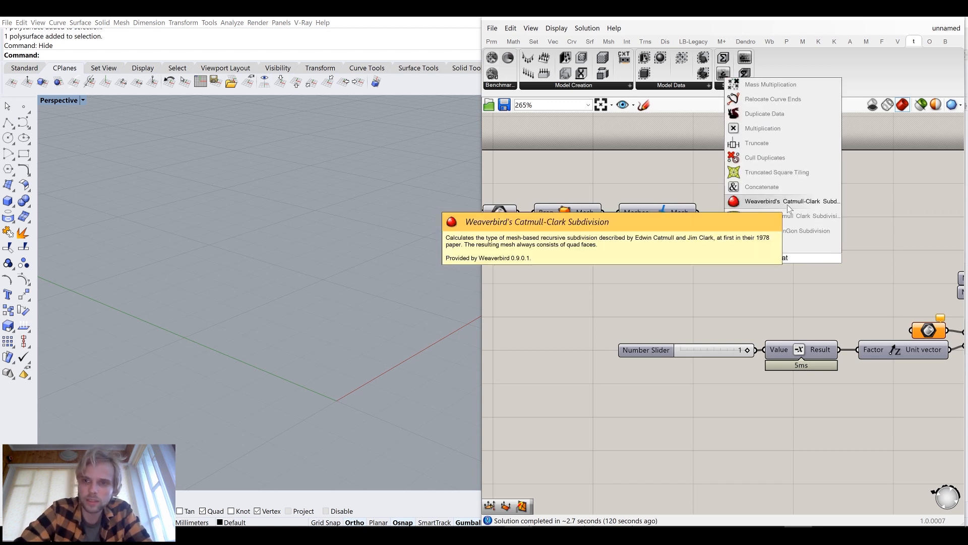
click(788, 202)
drag(698, 243, 699, 244)
drag(739, 257, 775, 228)
Add a number slider set to 3 and connect it to the subdivision Level input
click(667, 297)
double_click(667, 300)
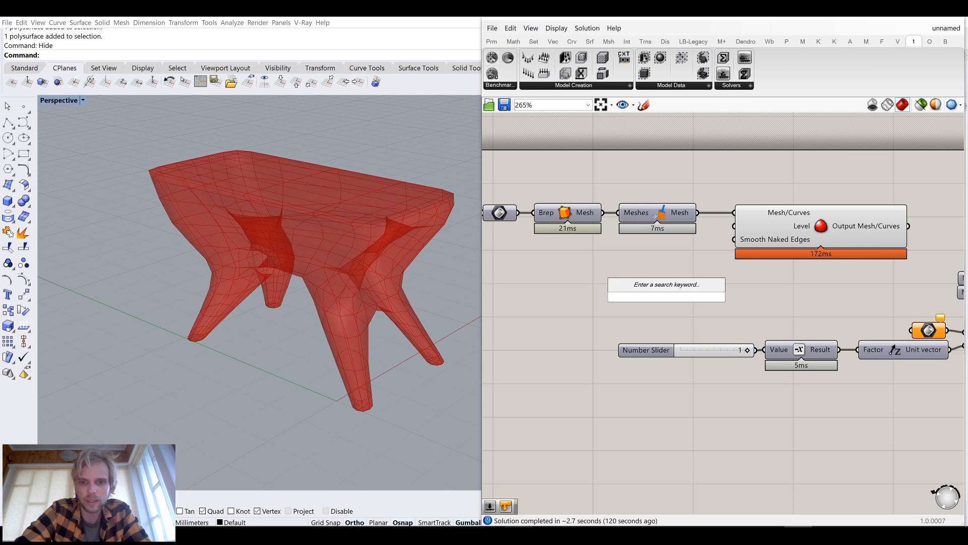
text(2)
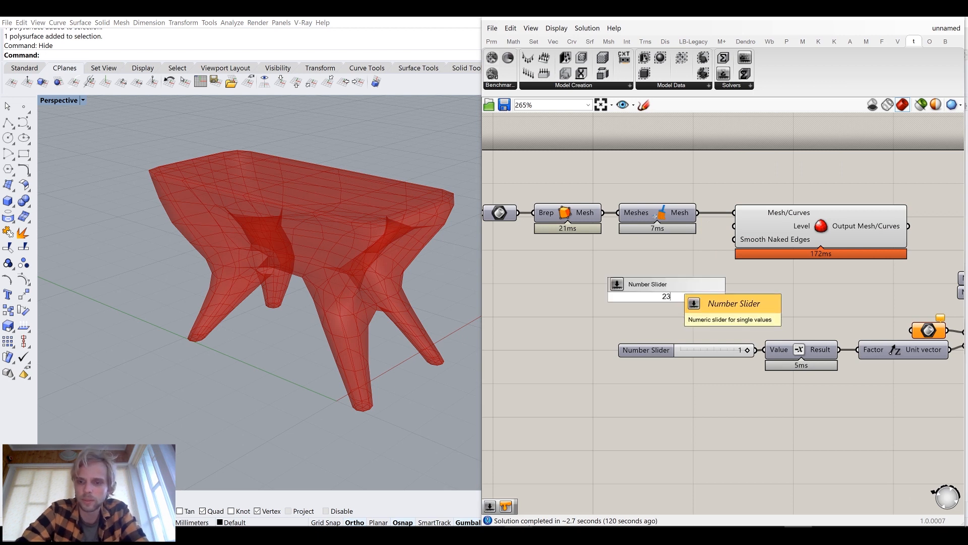
key(BackSpace)
text(3)
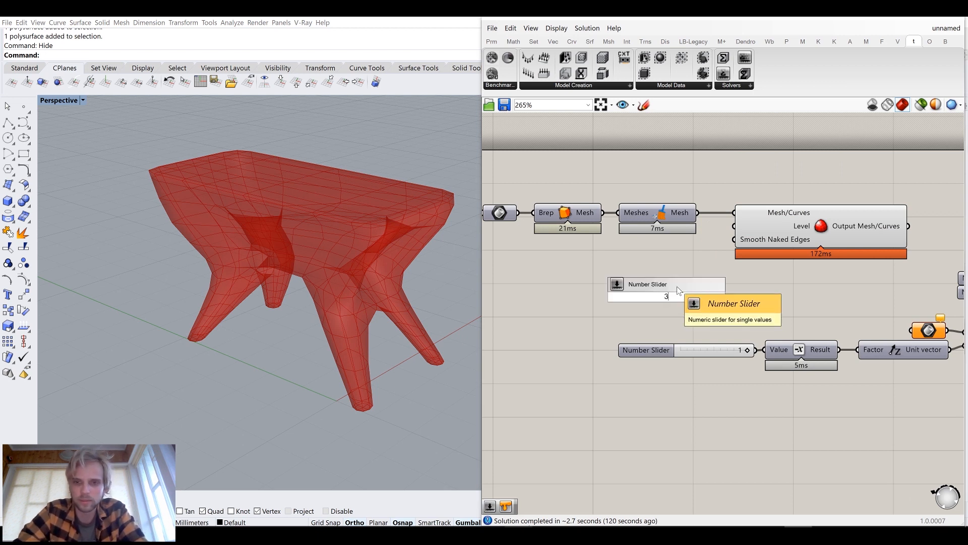
click(678, 286)
drag(738, 299, 734, 227)
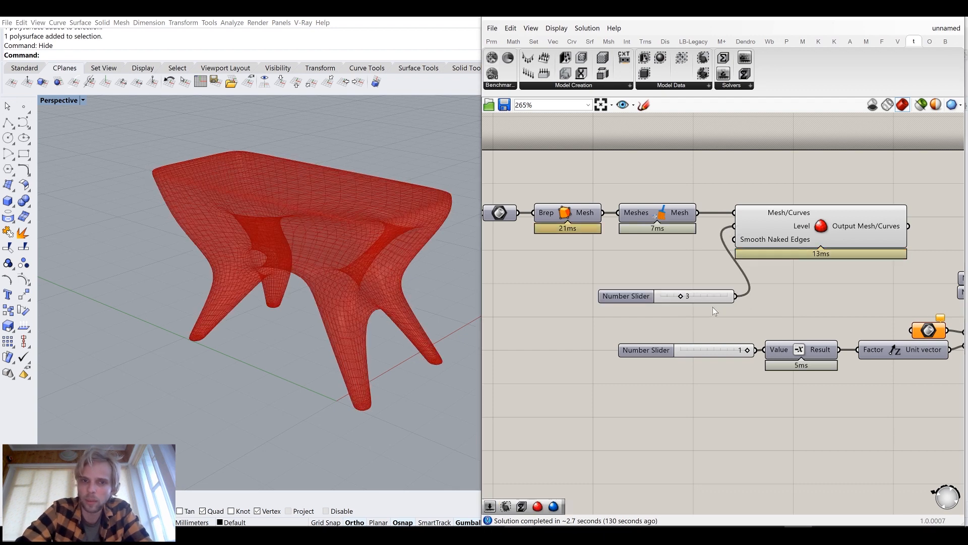
Move the level slider next to the subdivision component and select the component
drag(702, 292, 679, 244)
click(695, 283)
right_drag(207, 263, 265, 272)
click(831, 225)
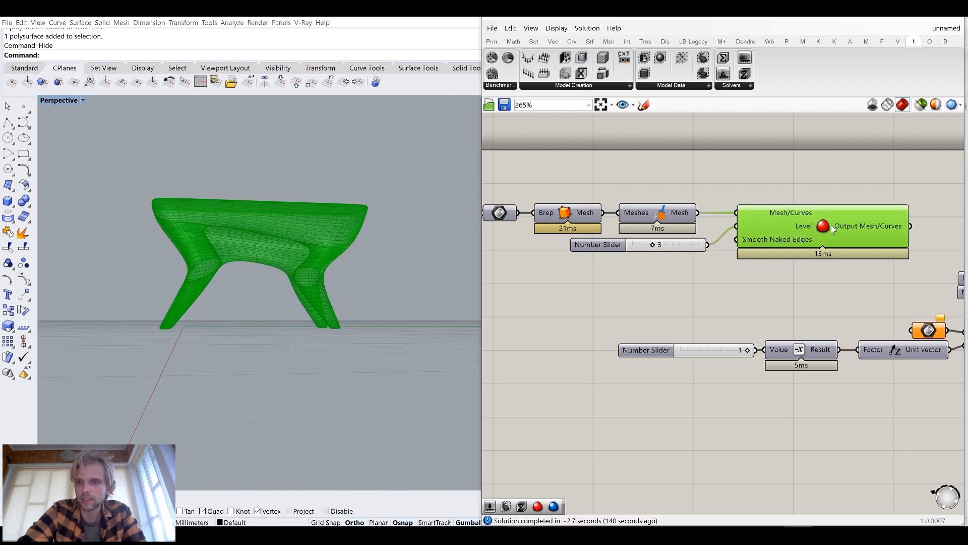
Bake the subdivided mesh into the Rhino document with default attributes
right_click(831, 225)
click(856, 275)
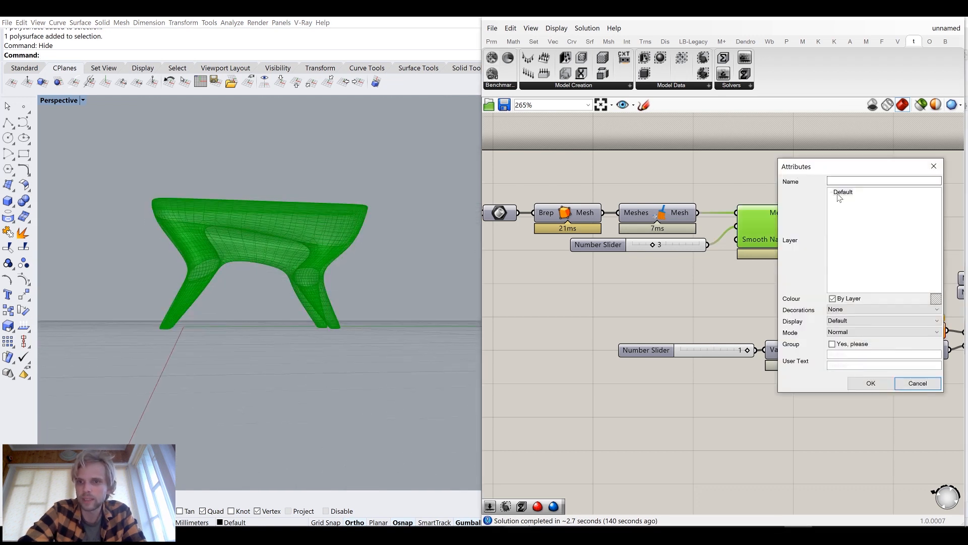
click(871, 383)
Select the baked mesh and apply an environment map display to check its smoothness
right_drag(289, 265, 381, 280)
click(263, 249)
drag(428, 291, 276, 283)
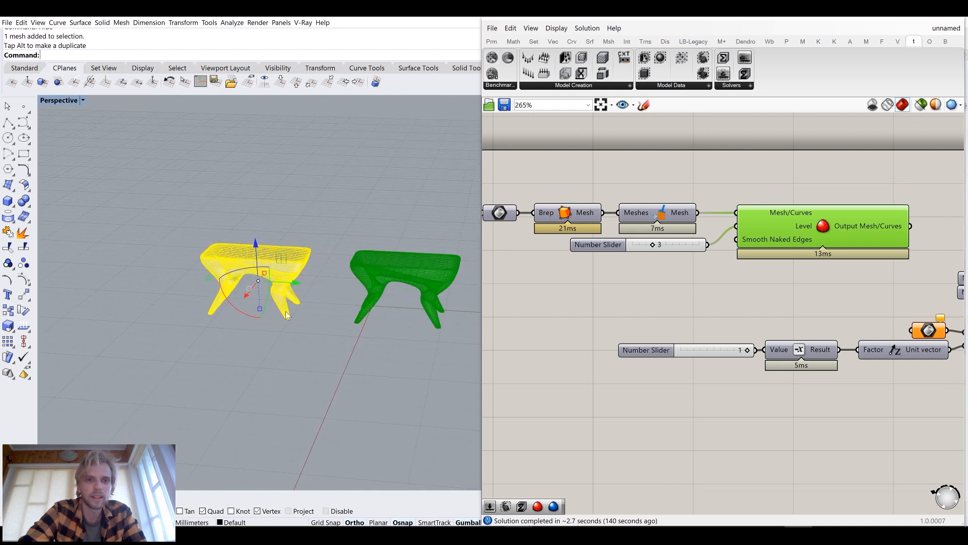
key(Escape)
scroll(230, 257, up, 4)
scroll(230, 261, up, 2)
click(233, 258)
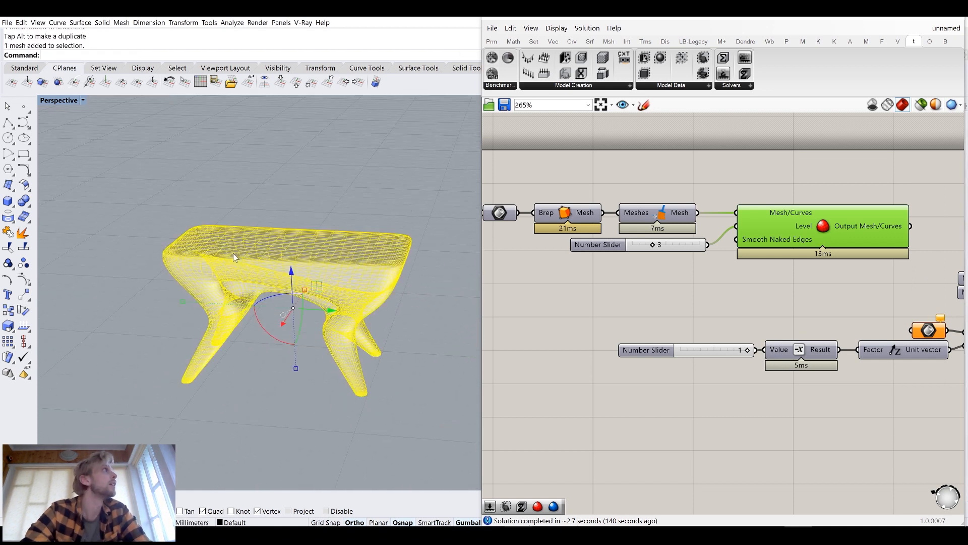
text(EMap)
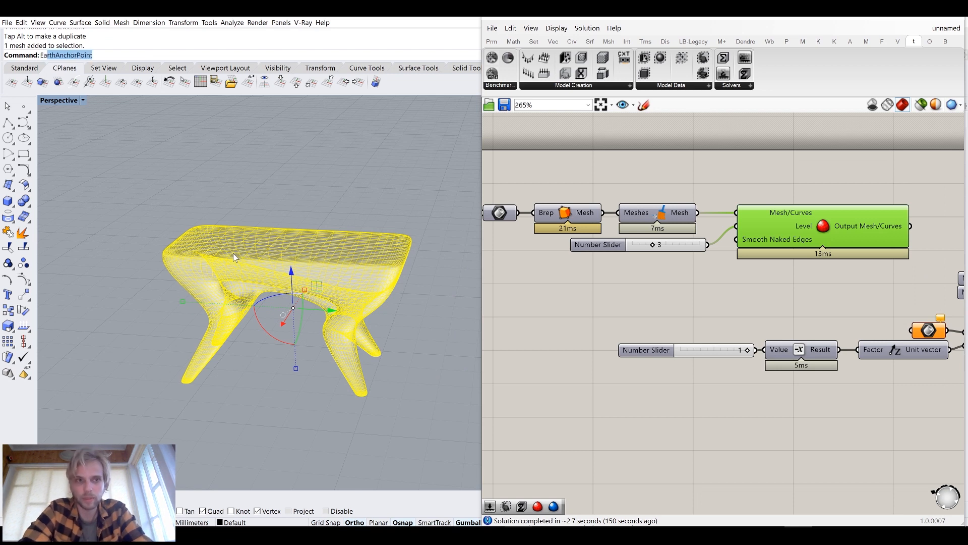
key(Return)
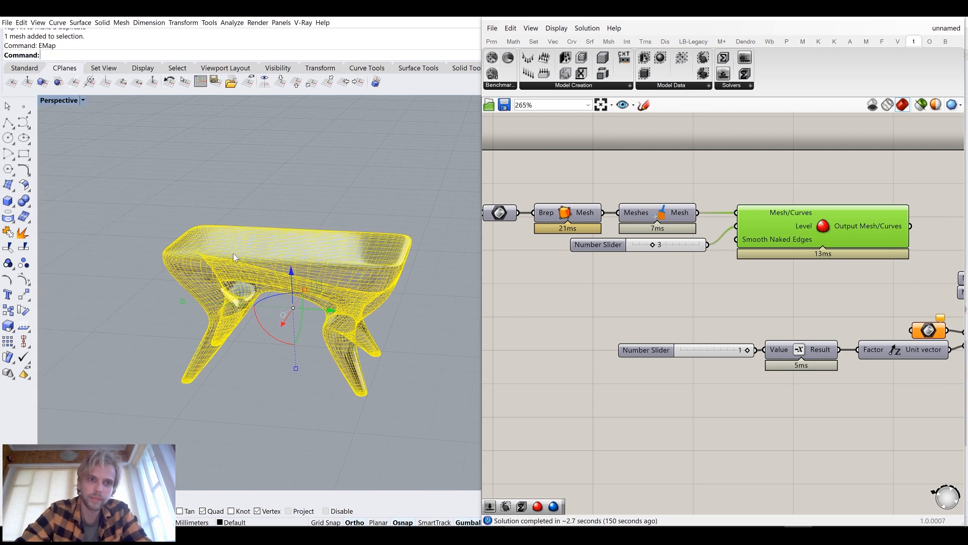
Inspect the baked mesh up close and delete it
click(259, 373)
mouse_move(259, 373)
right_down()
mouse_move(239, 329)
mouse_move(296, 277)
mouse_move(314, 294)
mouse_move(268, 304)
mouse_move(355, 363)
mouse_move(323, 316)
right_up()
scroll(236, 329, up, 6)
scroll(236, 330, down, 4)
scroll(282, 312, up, 4)
scroll(322, 316, down, 5)
click(314, 286)
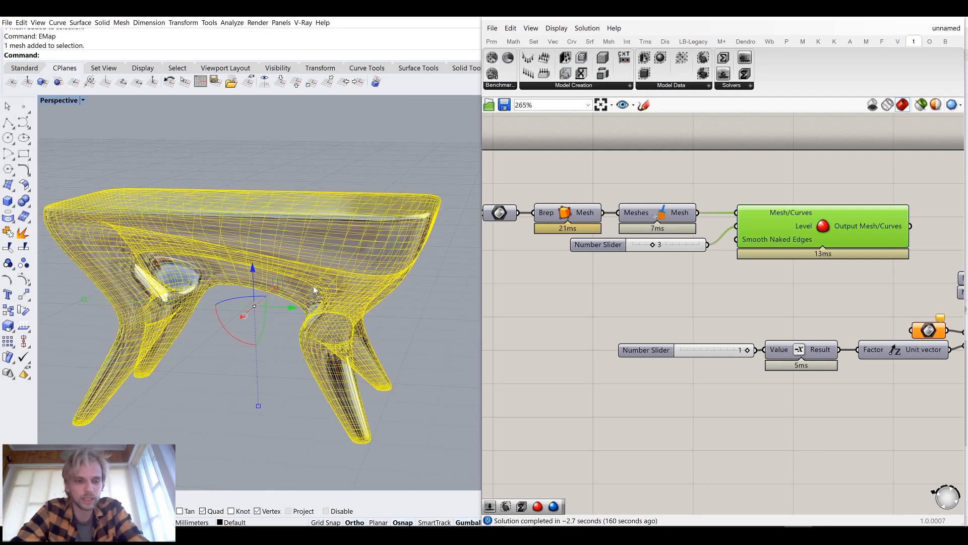
key(Delete)
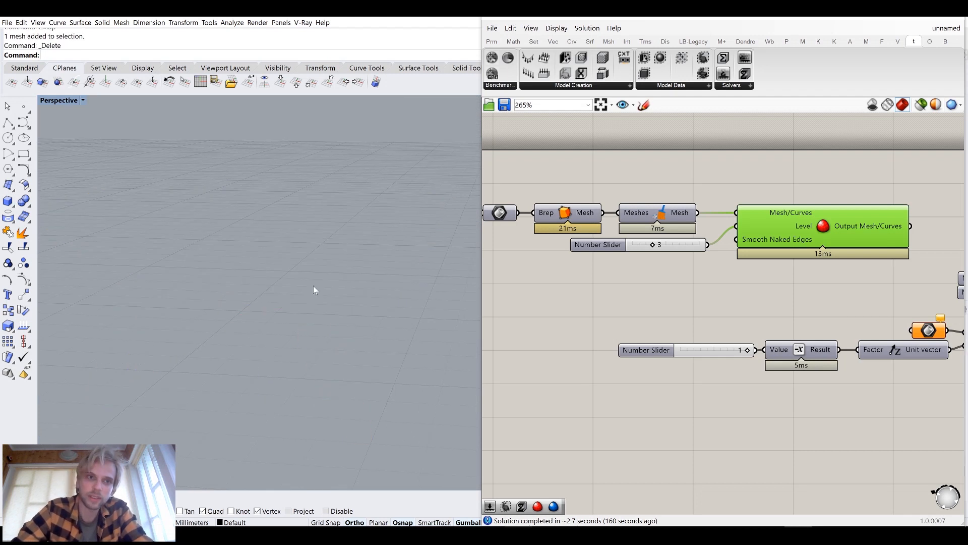
Delete the Brep parameter feeding the Boundary Domain's Domain Mesh input
right_drag(328, 306, 361, 194)
right_drag(326, 250, 363, 277)
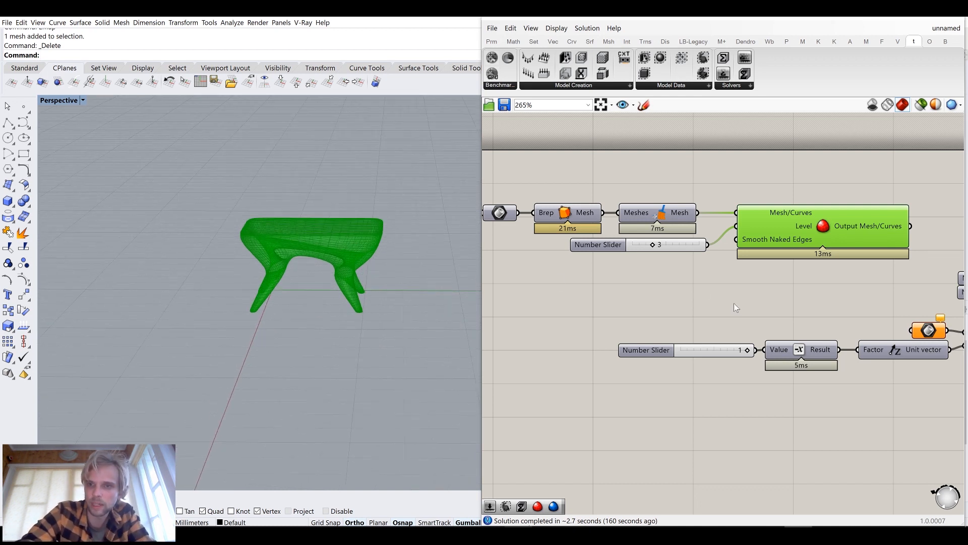
click(721, 296)
right_drag(780, 281, 734, 275)
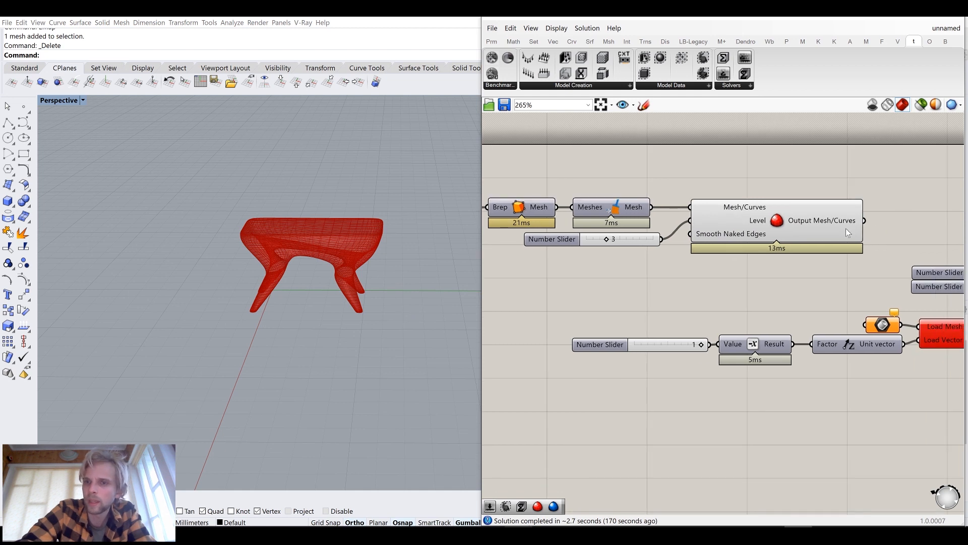
mouse_move(840, 222)
right_drag(877, 286, 693, 274)
scroll(701, 271, down, 1)
right_drag(865, 239, 773, 237)
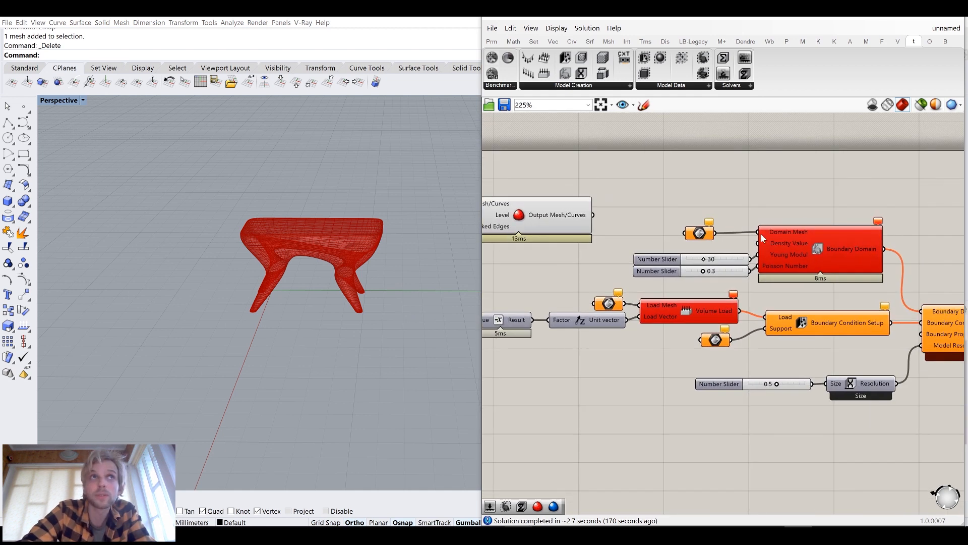
click(705, 232)
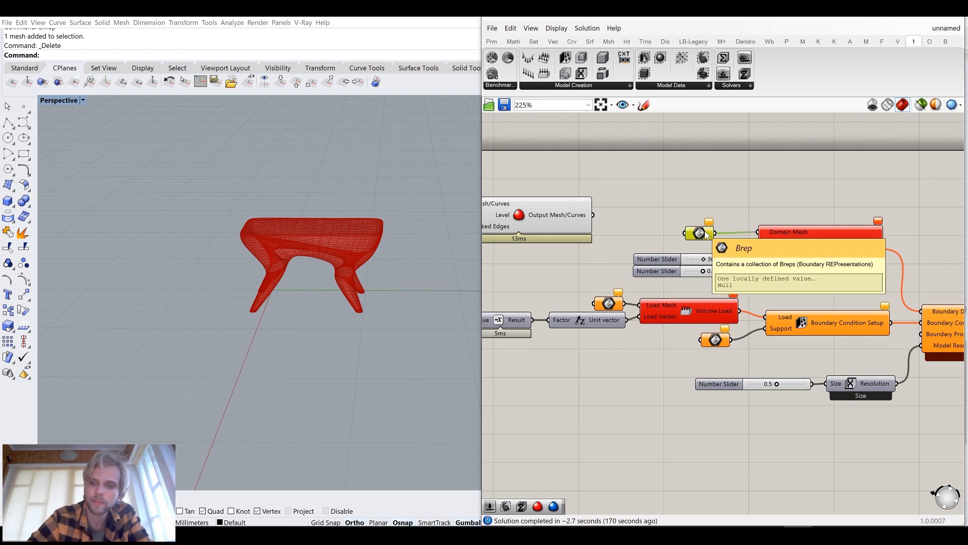
key(Delete)
Add a Mesh parameter between the subdivision output and the Boundary Domain's Domain Mesh input
double_click(667, 229)
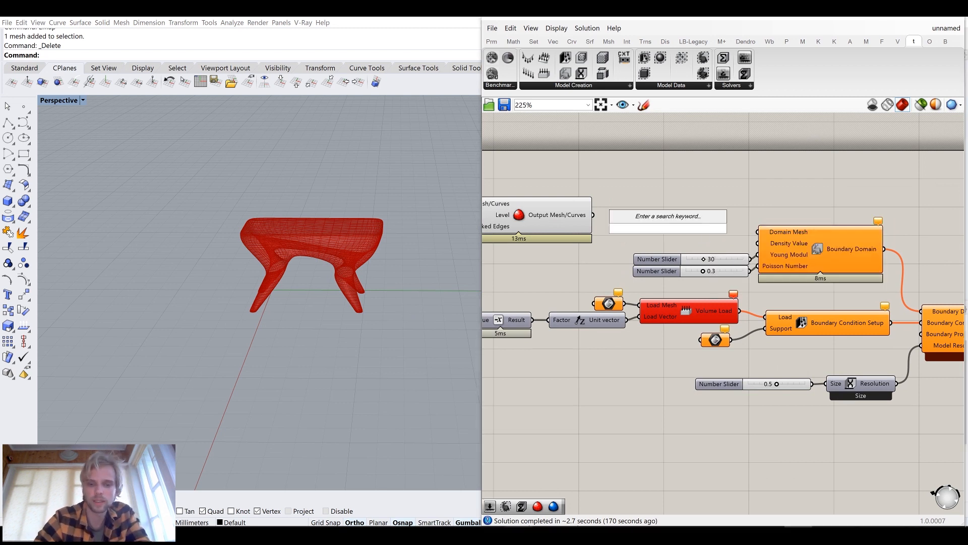
text(mesh)
key(Return)
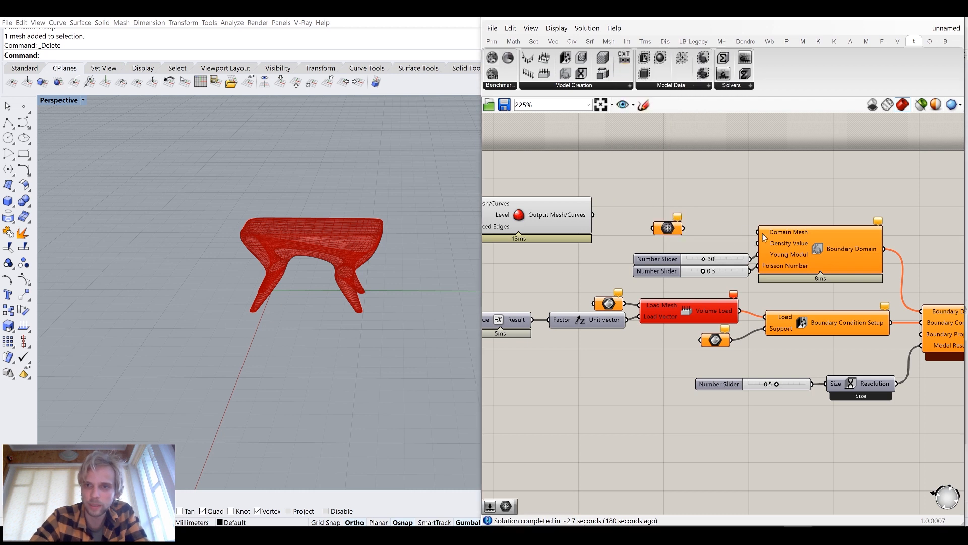
drag(593, 215, 654, 228)
drag(683, 228, 591, 191)
click(667, 227)
click(659, 201)
scroll(719, 249, down, 5)
Turn off the Rhino preview of the subdivision component and the new Mesh parameter
middle_click(591, 191)
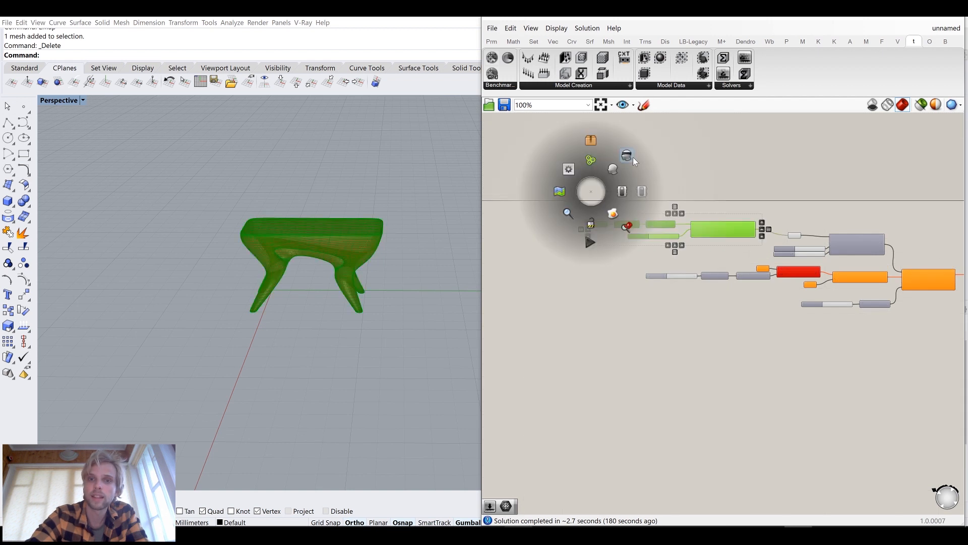
click(631, 156)
click(753, 211)
scroll(796, 235, up, 4)
click(798, 233)
middle_click(797, 233)
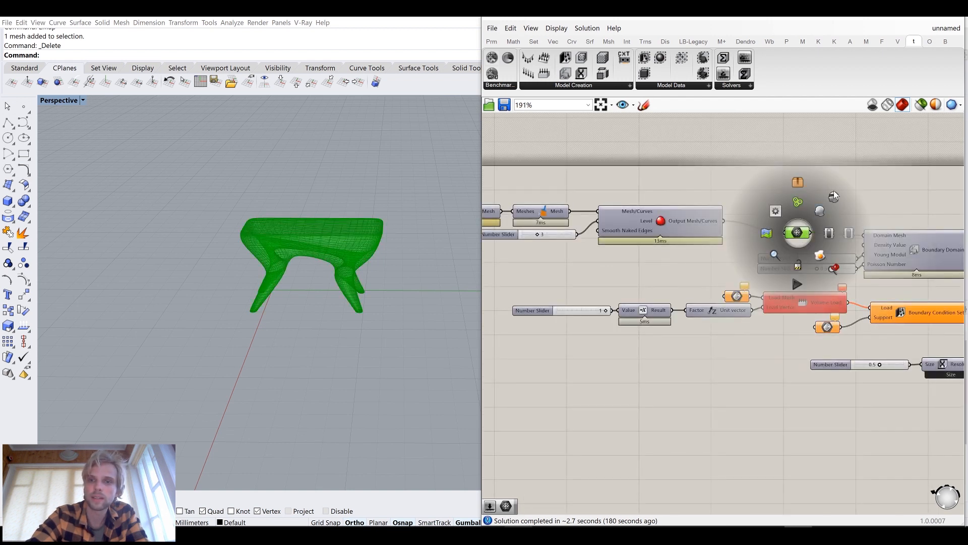
click(834, 195)
click(801, 232)
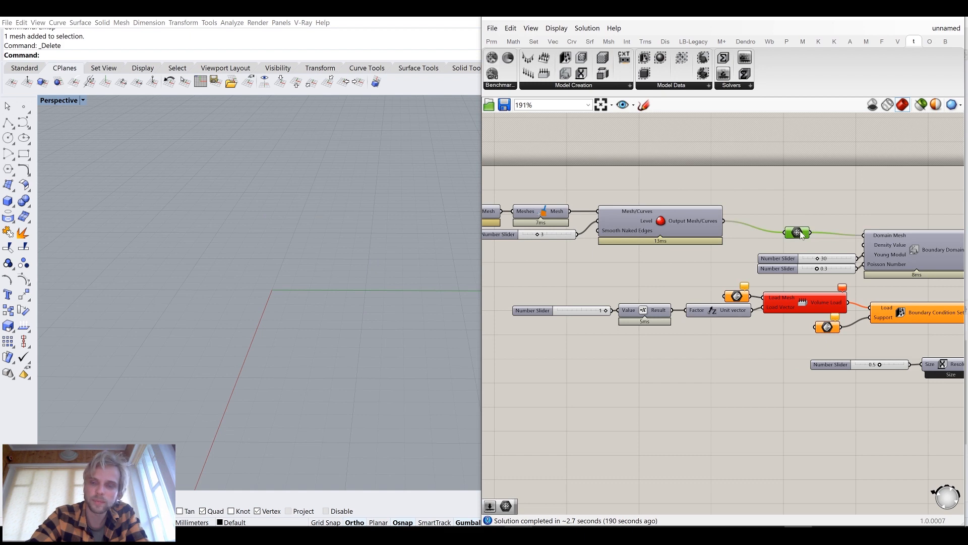
middle_click(800, 233)
click(798, 181)
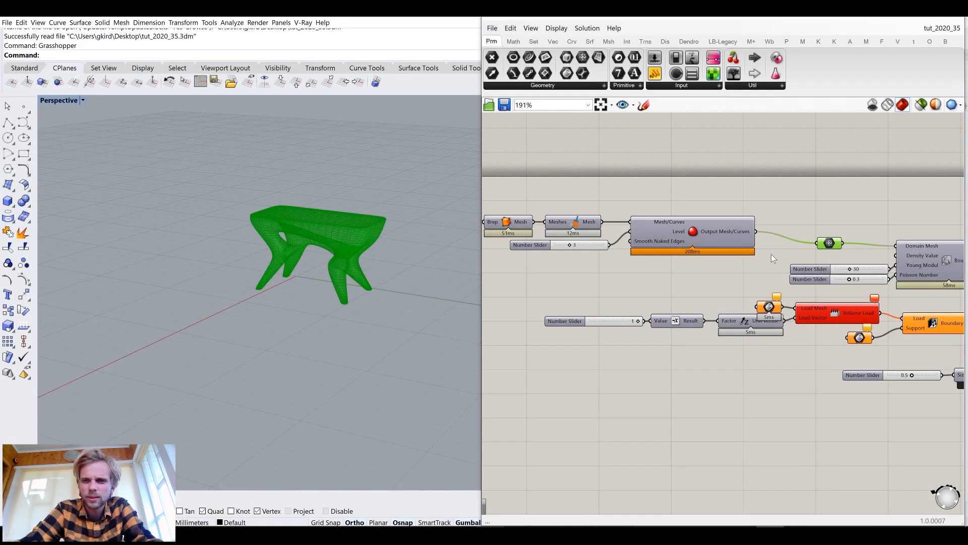
Unhide the stool polysurface briefly and hide it again
scroll(771, 253, up, 3)
drag(705, 241, 696, 228)
click(752, 398)
drag(835, 284, 827, 303)
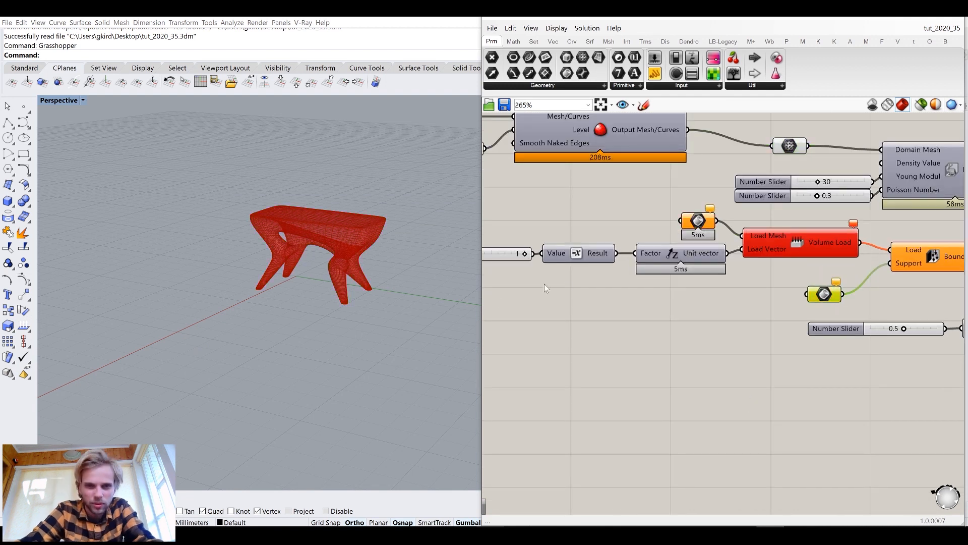
scroll(320, 245, up, 2)
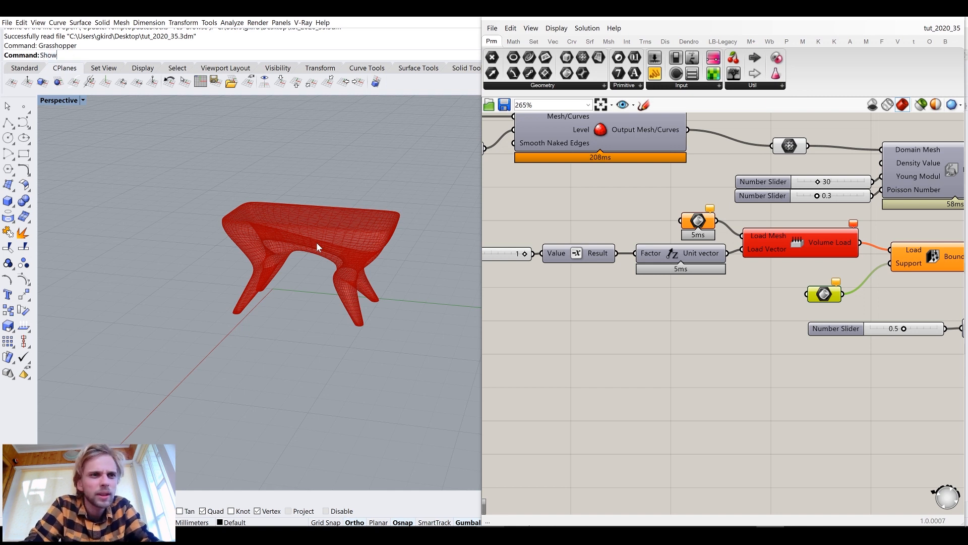
key(Return)
click(317, 245)
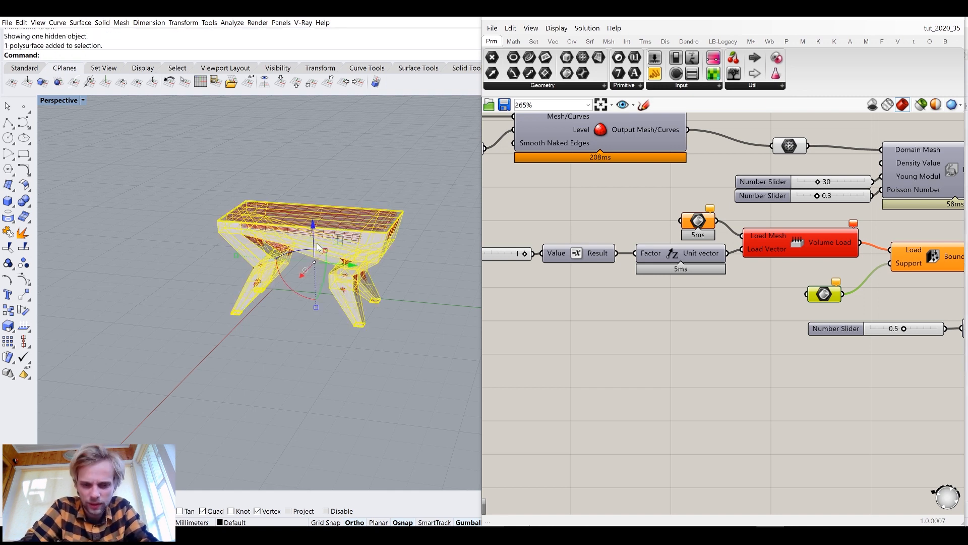
key(Return)
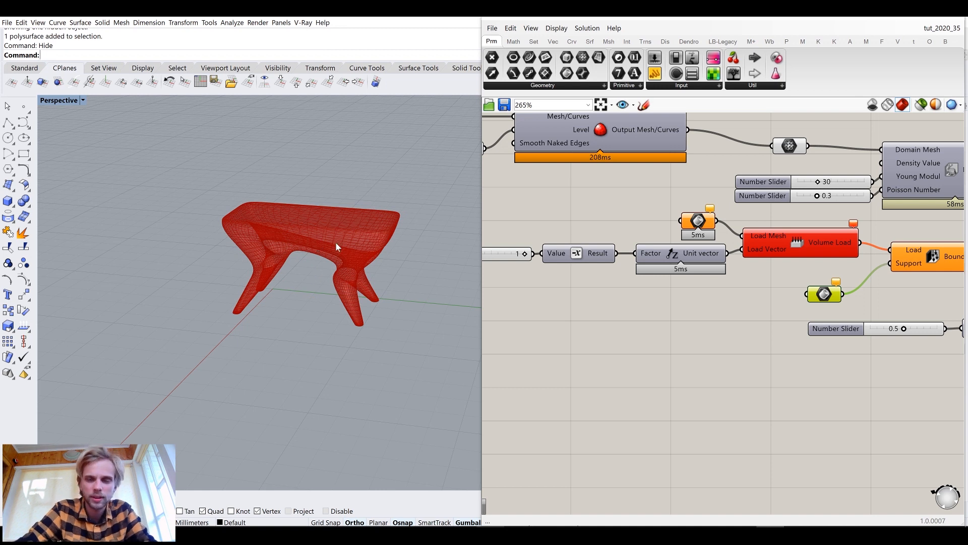
click(8, 203)
right_drag(211, 267, 231, 326)
click(197, 332)
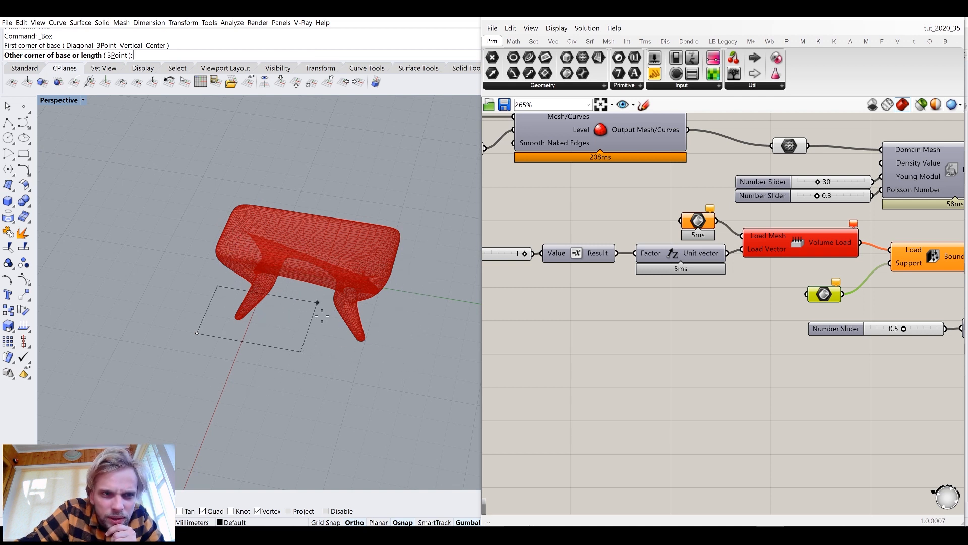
key(Escape)
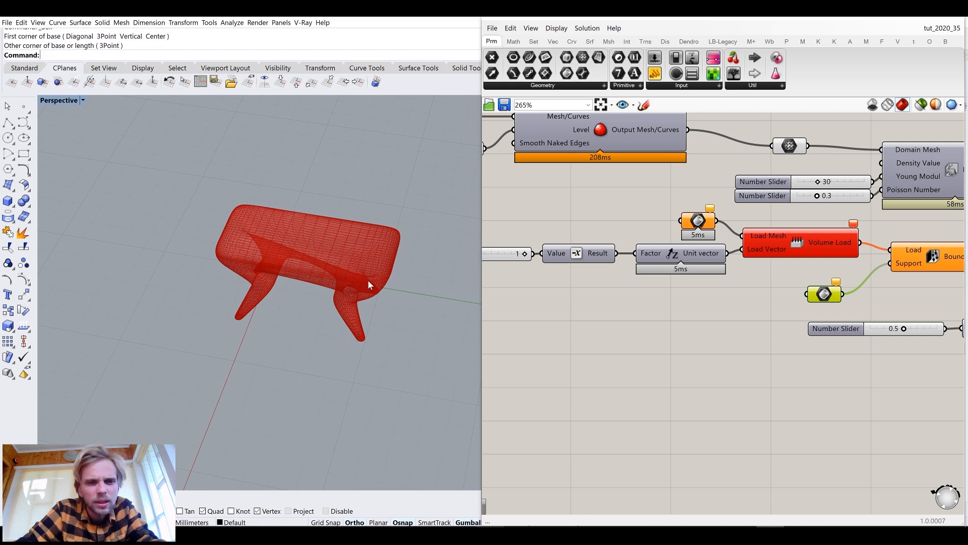
Draw a flat box on the ground plane spanning beneath the whole stool
click(10, 204)
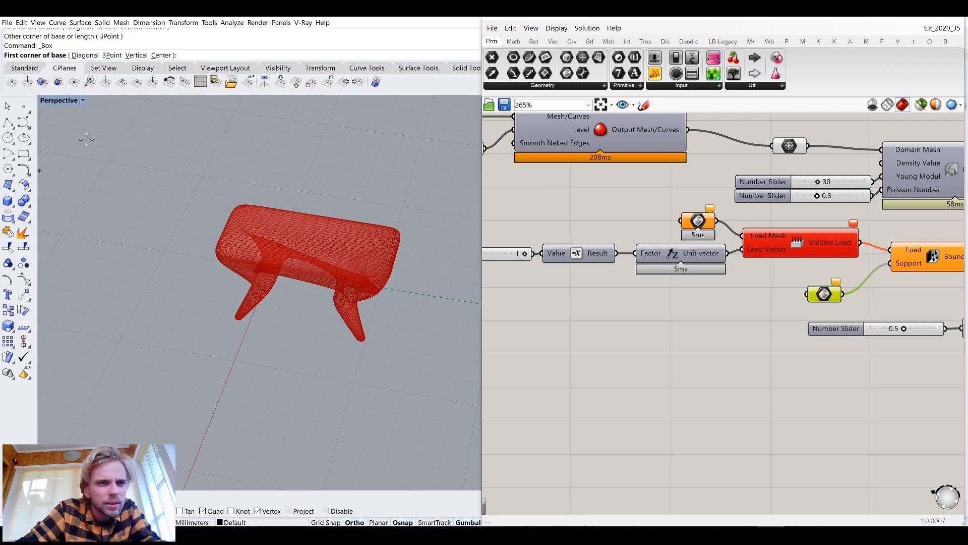
click(189, 327)
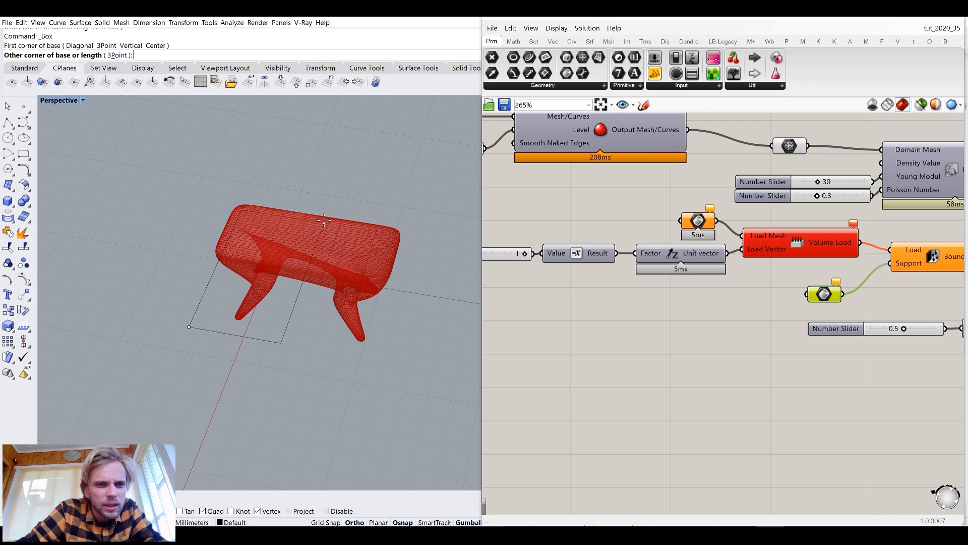
drag(478, 369, 656, 369)
click(355, 522)
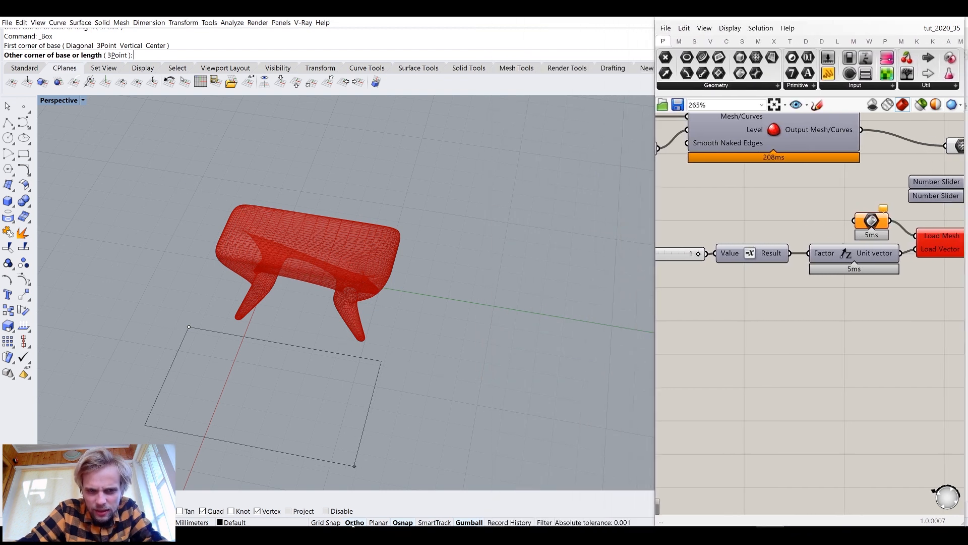
click(430, 239)
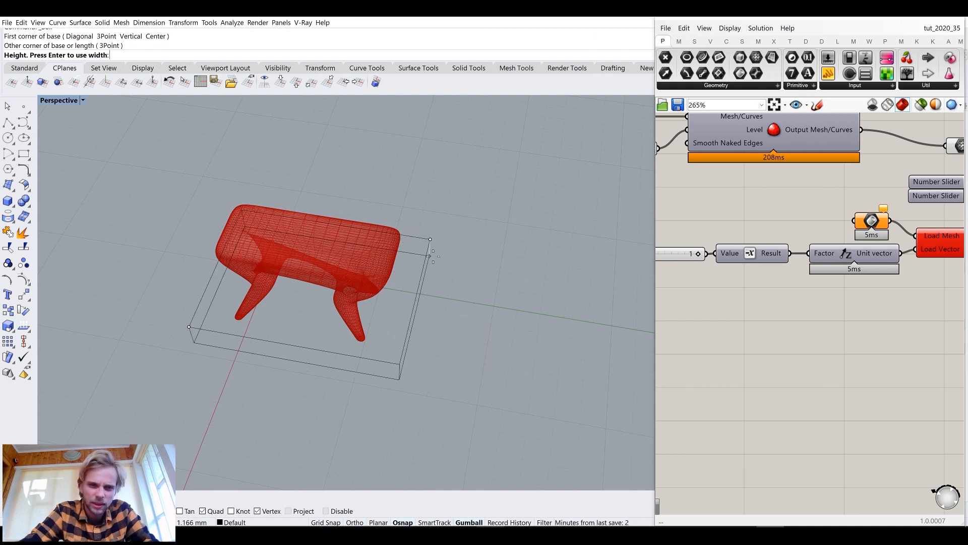
click(430, 256)
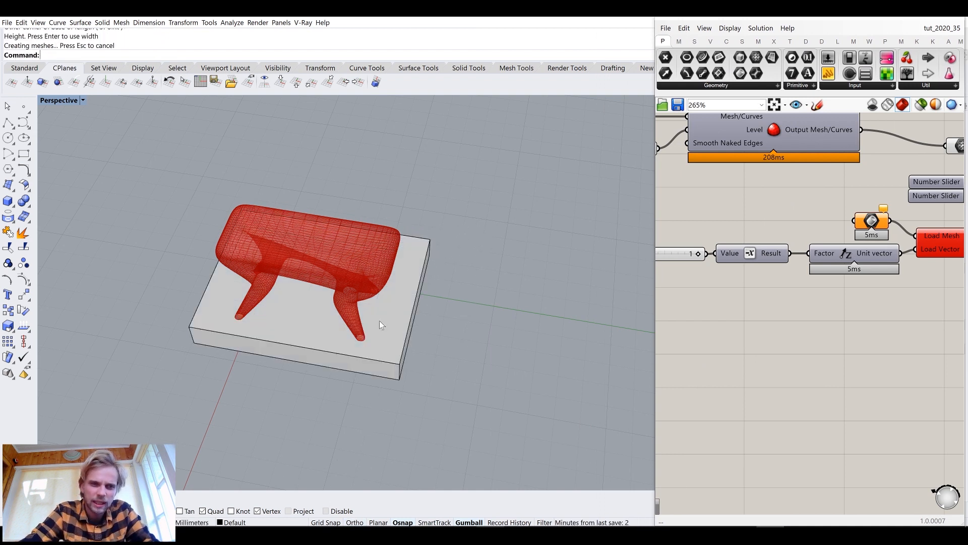
Switch to the Front view and move the box vertically so its top meets the stool's feet
double_click(49, 101)
double_click(49, 303)
scroll(389, 459, up, 6)
click(206, 360)
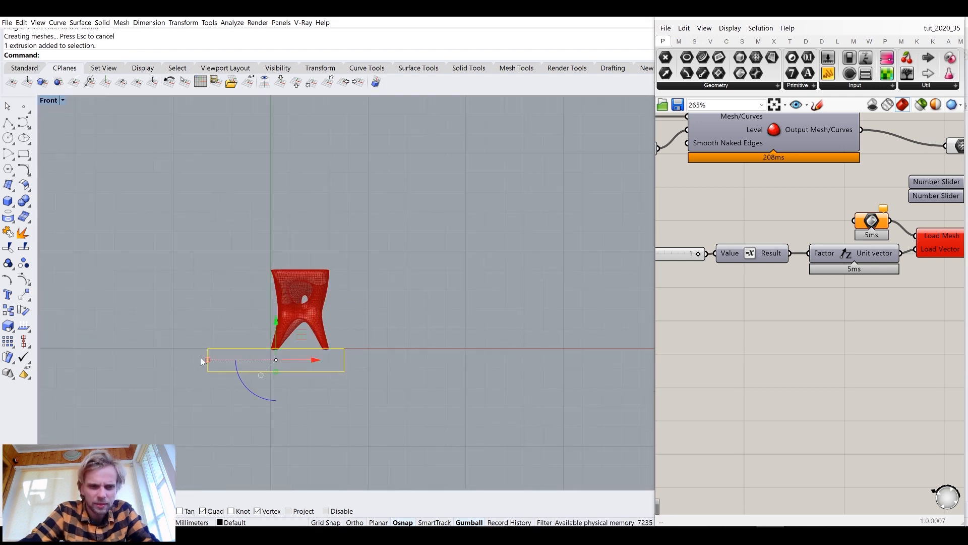
scroll(202, 361, up, 4)
drag(132, 337, 214, 343)
drag(323, 340, 377, 339)
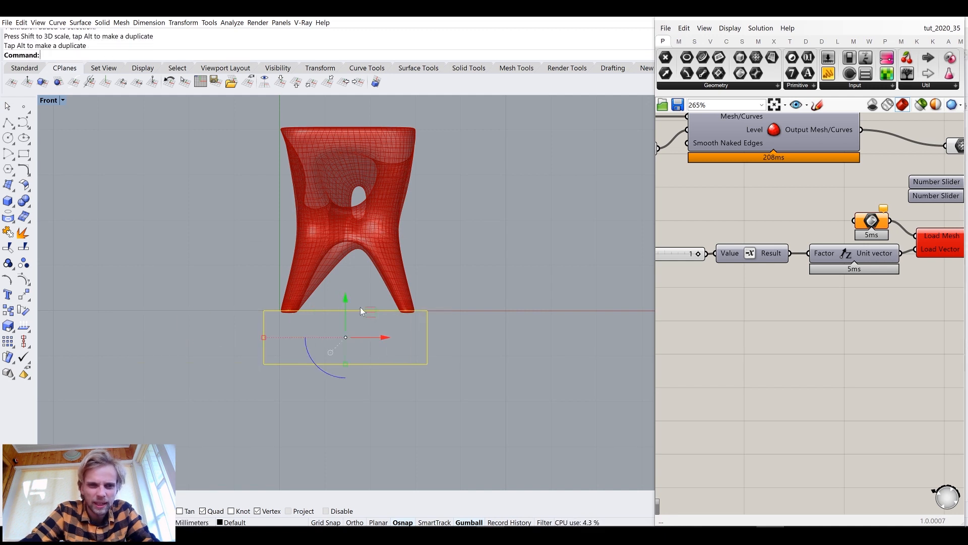
drag(346, 307, 347, 303)
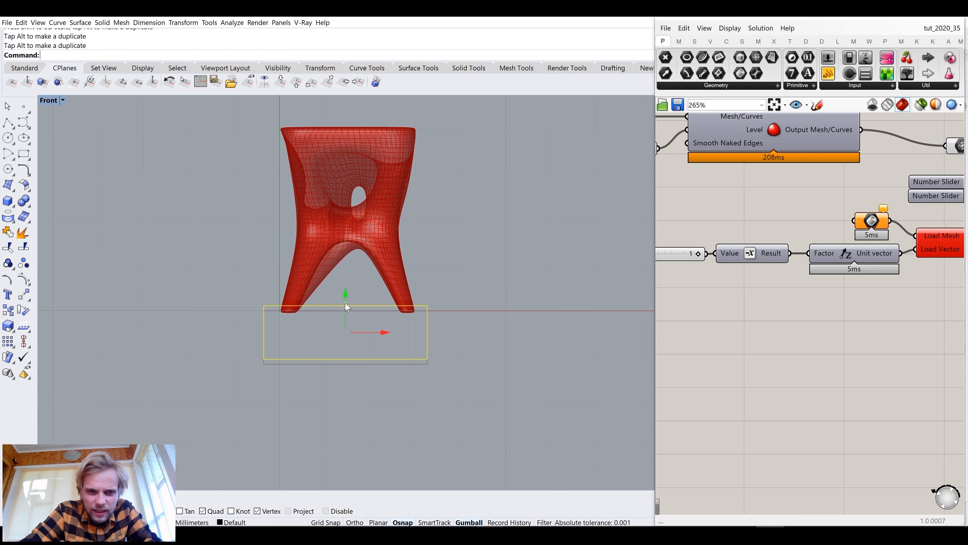
scroll(268, 319, up, 6)
click(317, 326)
drag(446, 366, 403, 273)
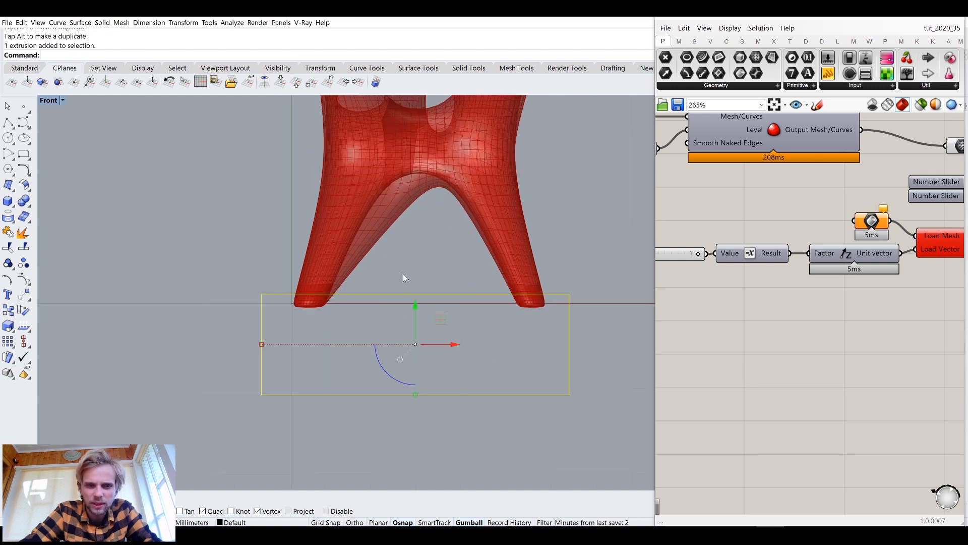
drag(418, 306, 416, 313)
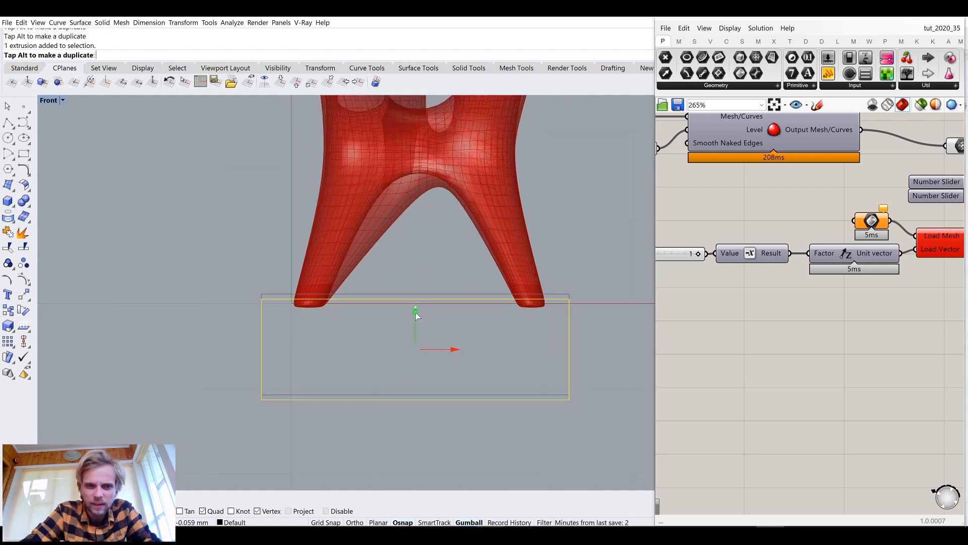
click(323, 355)
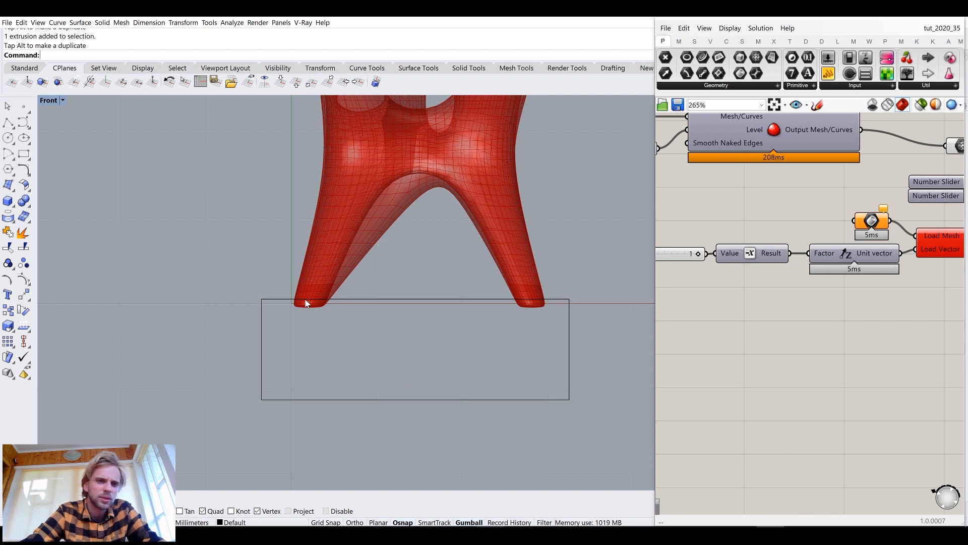
drag(406, 411, 346, 358)
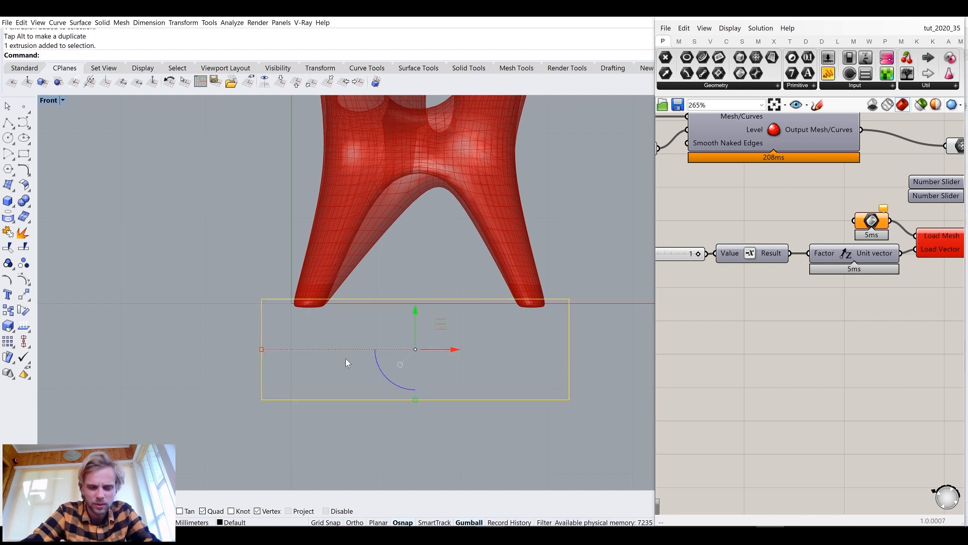
Turn on the box's solid control points and raise its bottom face to flatten the box into a thin slab
text(SolidPtOn)
key(Return)
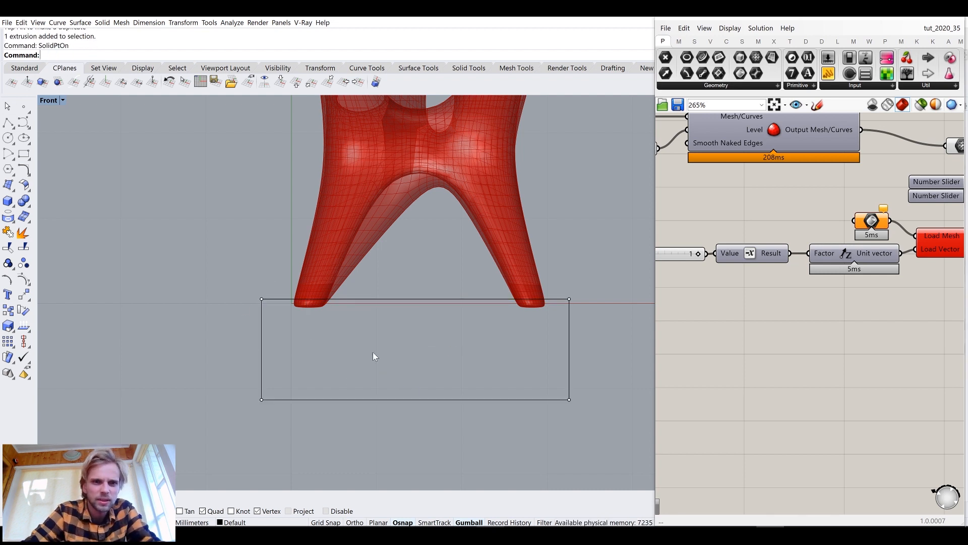
drag(231, 372, 601, 450)
drag(420, 370, 434, 280)
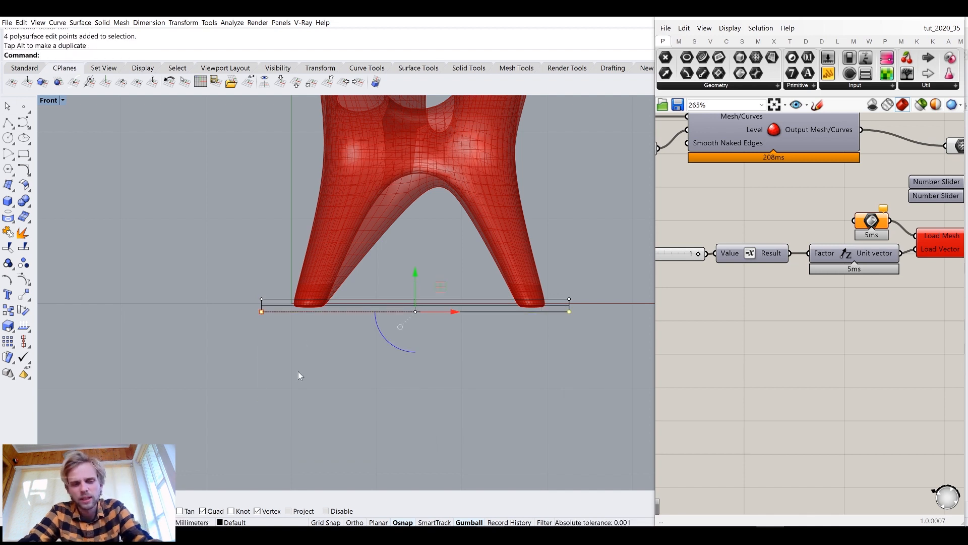
Duplicate the slab upward so the copy sits on top of the stool's seat
scroll(299, 375, down, 4)
click(361, 353)
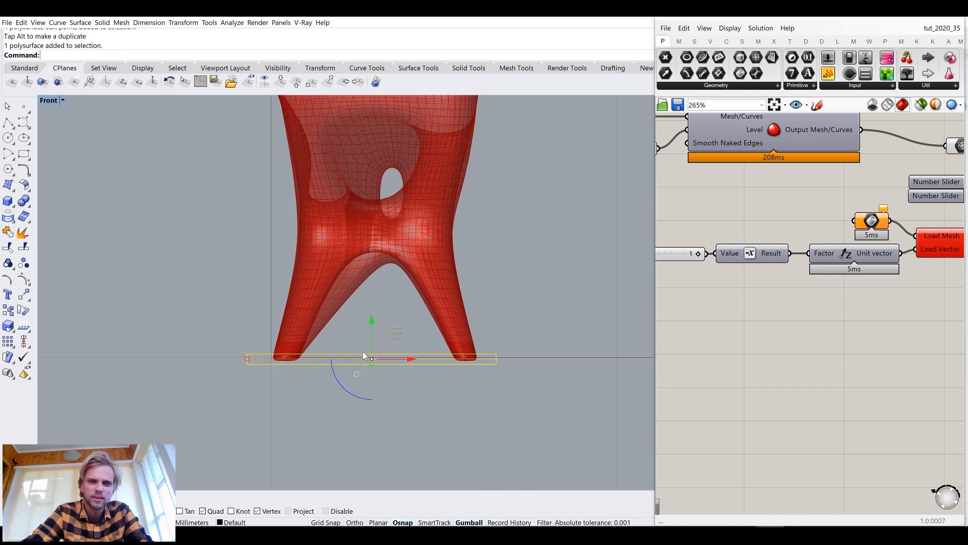
drag(318, 376, 334, 195)
key(Escape)
scroll(297, 220, up, 5)
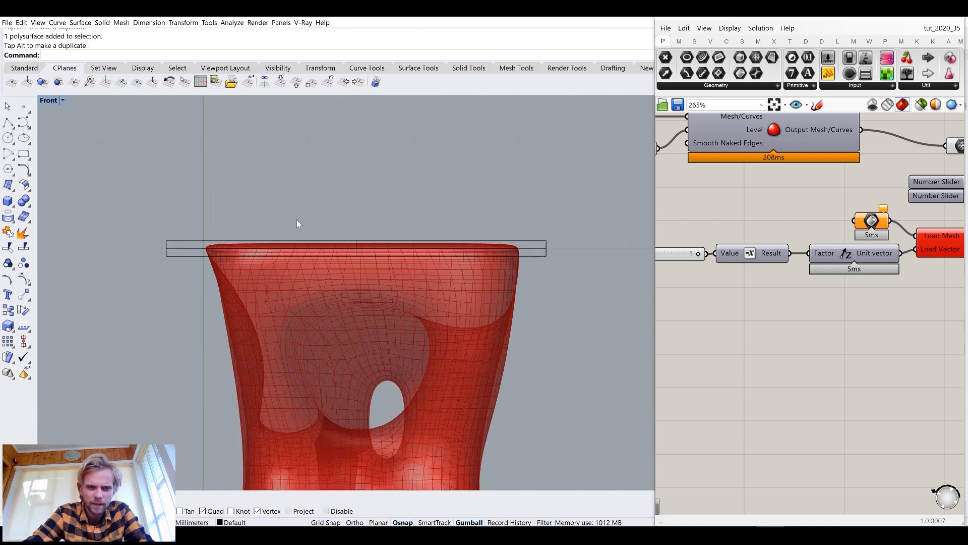
Nudge the top slab vertically so it aligns with the seat surface
scroll(195, 246, down, 2)
click(196, 247)
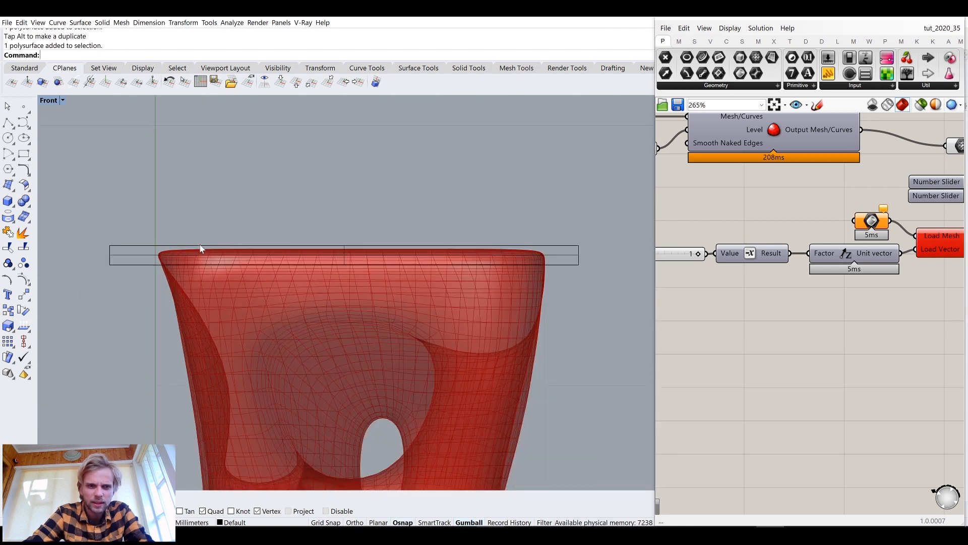
drag(344, 219, 341, 214)
key(Escape)
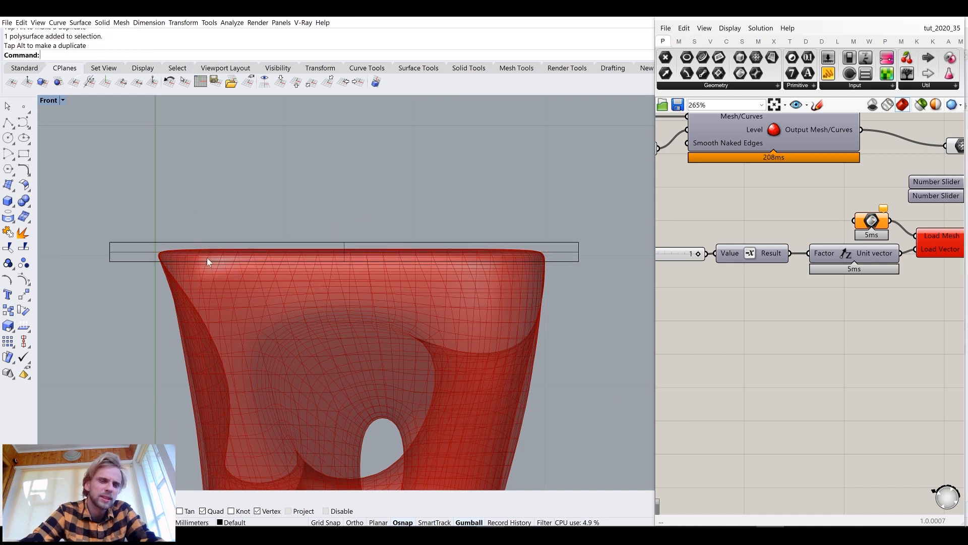
click(154, 246)
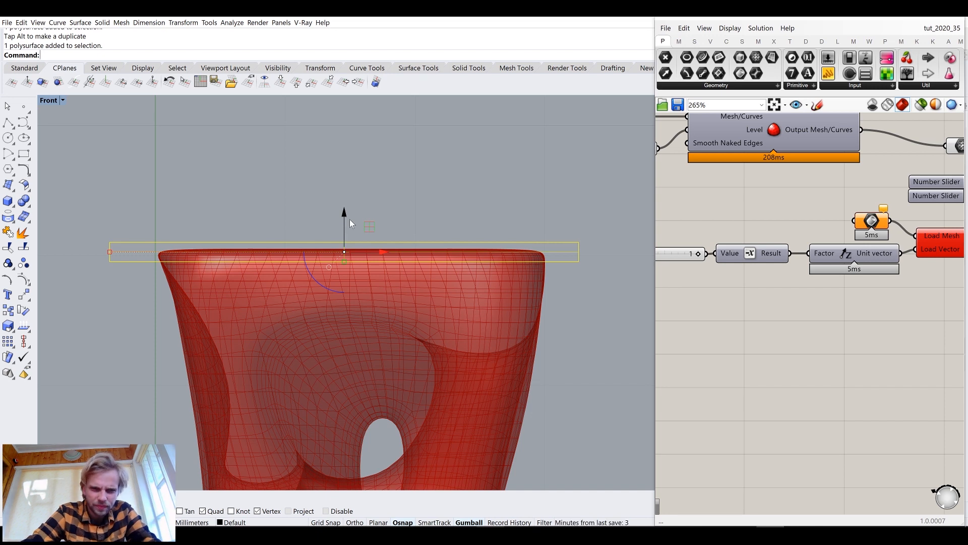
key(Escape)
Maximize the Perspective view and assign the top slab to the Brep parameter feeding the Volume Load mesh
double_click(49, 100)
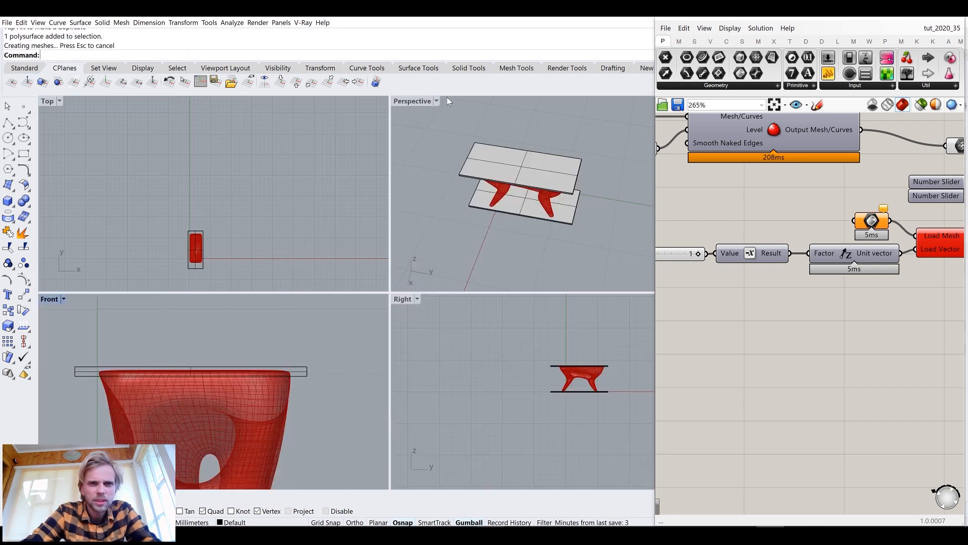
double_click(405, 103)
right_drag(355, 256, 263, 258)
scroll(310, 217, up, 5)
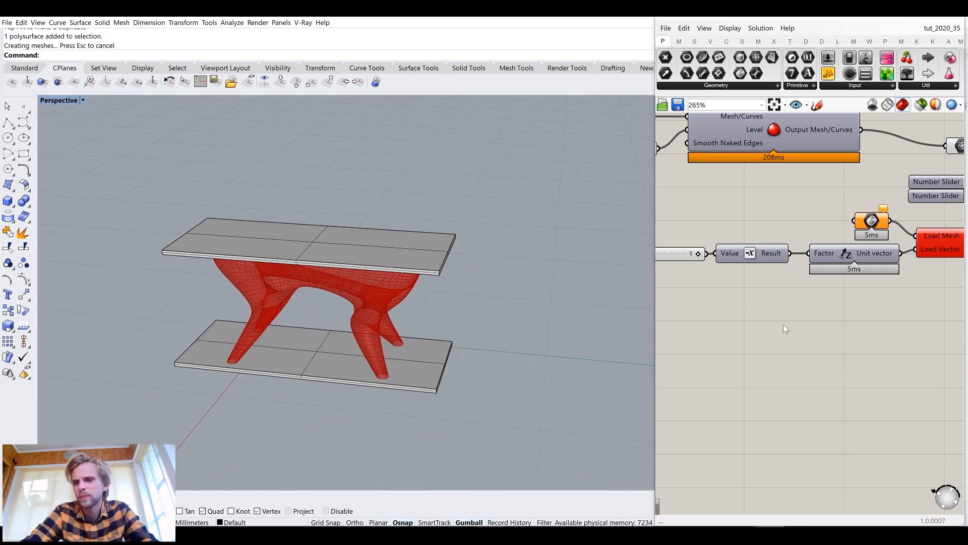
drag(655, 210, 490, 220)
right_drag(700, 290, 706, 357)
click(298, 250)
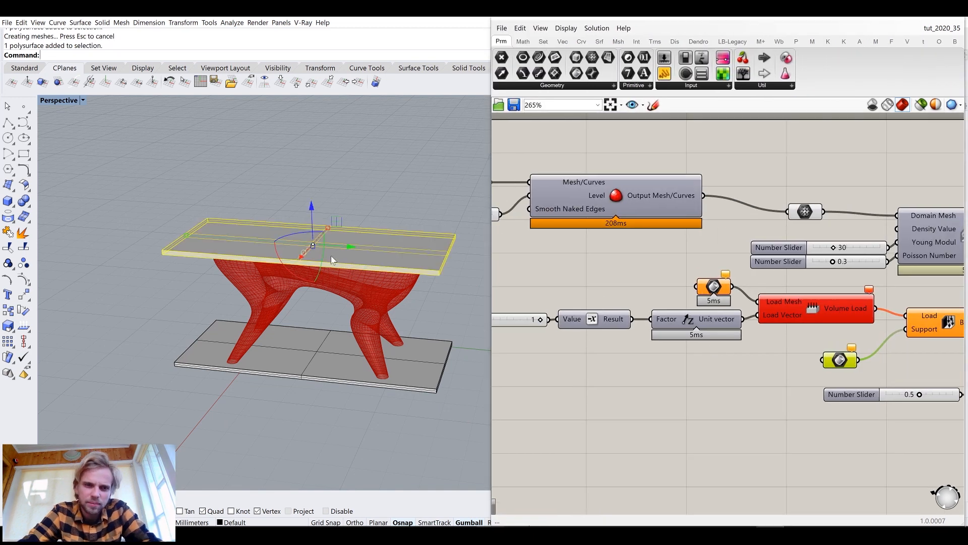
click(722, 294)
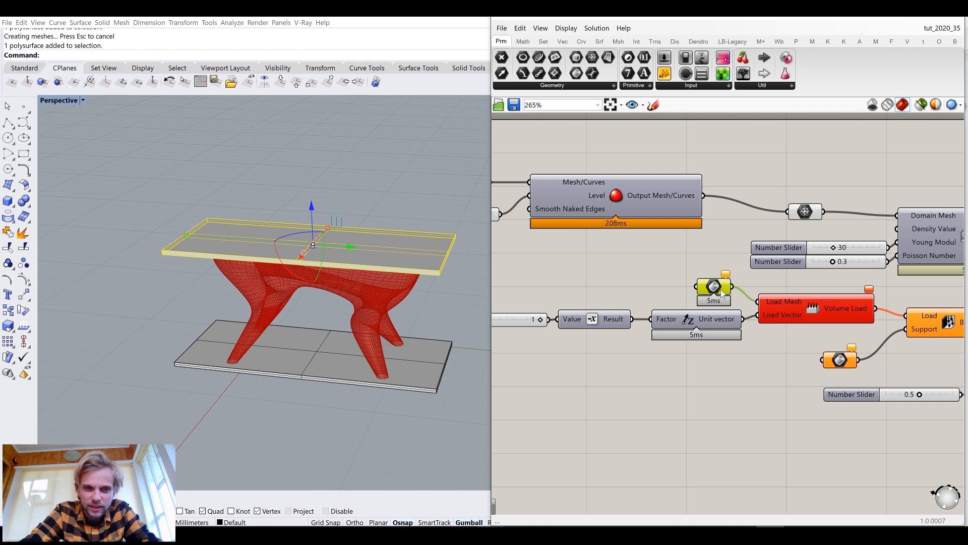
right_click(714, 291)
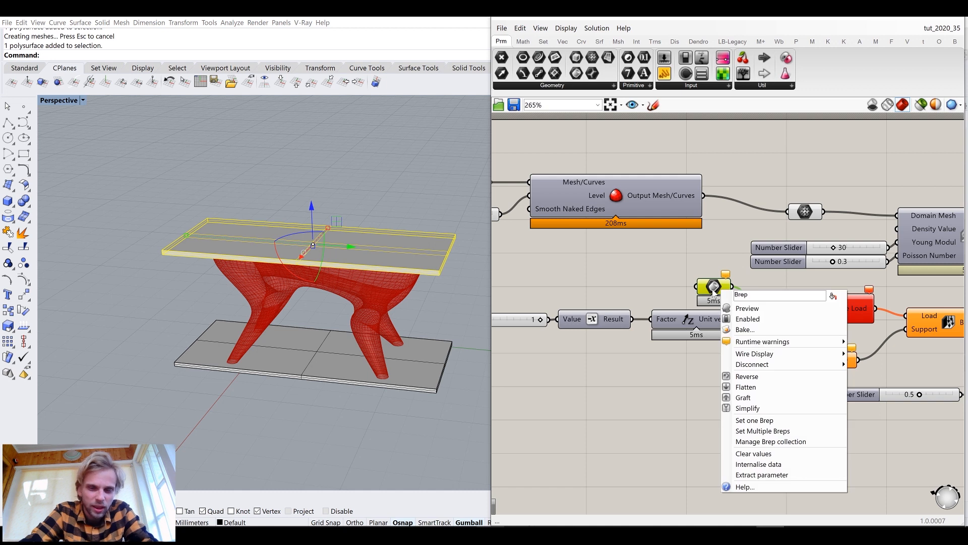
click(759, 420)
click(722, 359)
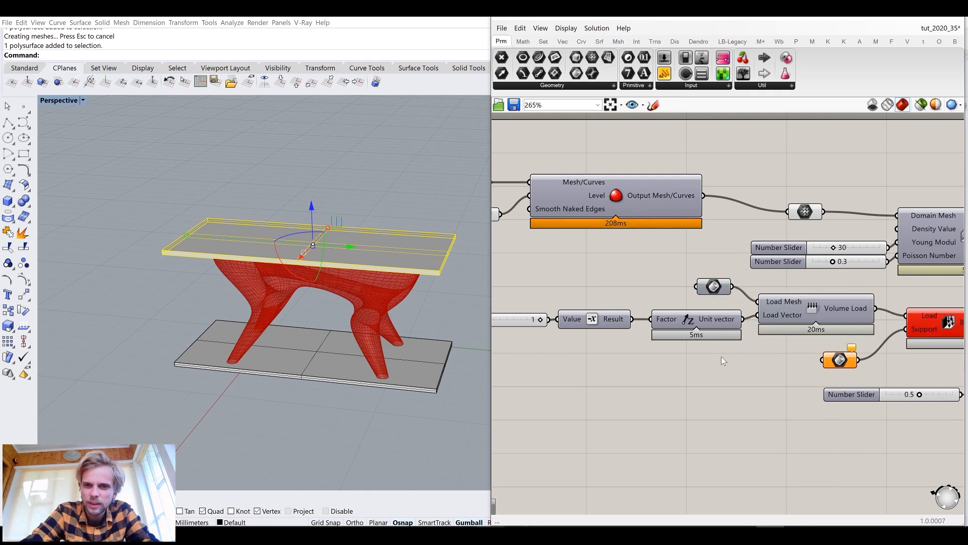
Assign the bottom slab to the Brep parameter feeding the boundary condition's Support input
click(411, 386)
right_drag(751, 398, 650, 366)
click(735, 328)
right_click(735, 328)
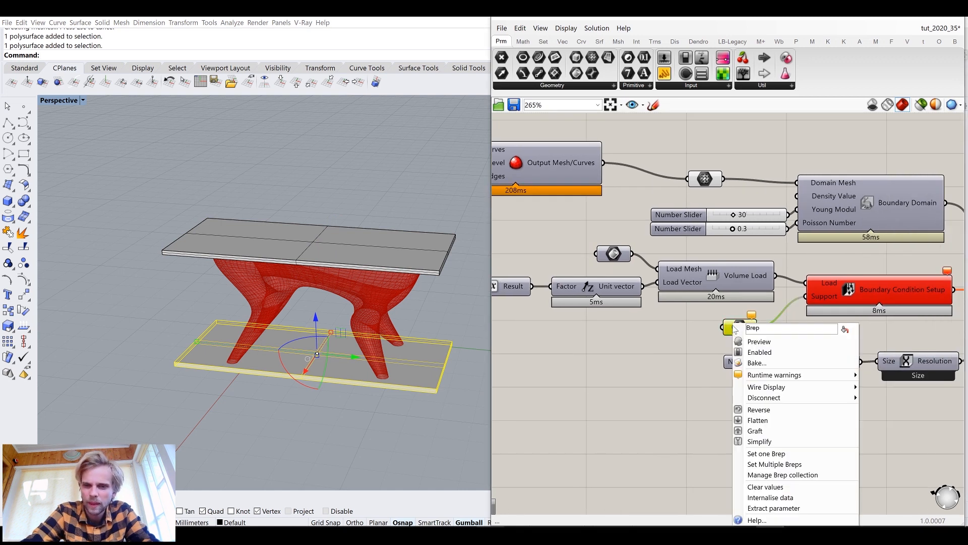
click(777, 452)
scroll(598, 410, down, 5)
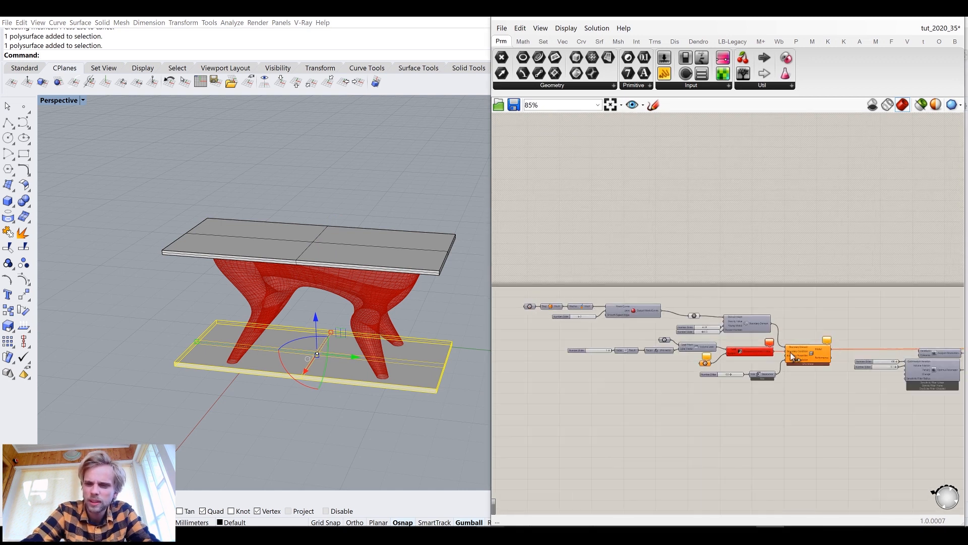
Set the Support Brep parameter again to the bottom slab
scroll(698, 319, up, 4)
scroll(856, 347, up, 3)
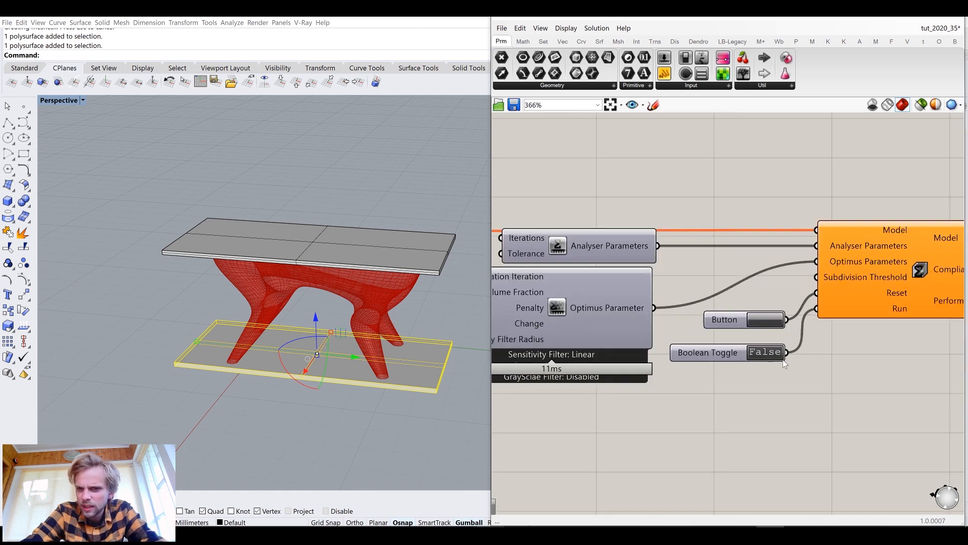
scroll(600, 341, down, 3)
right_drag(599, 340, 847, 350)
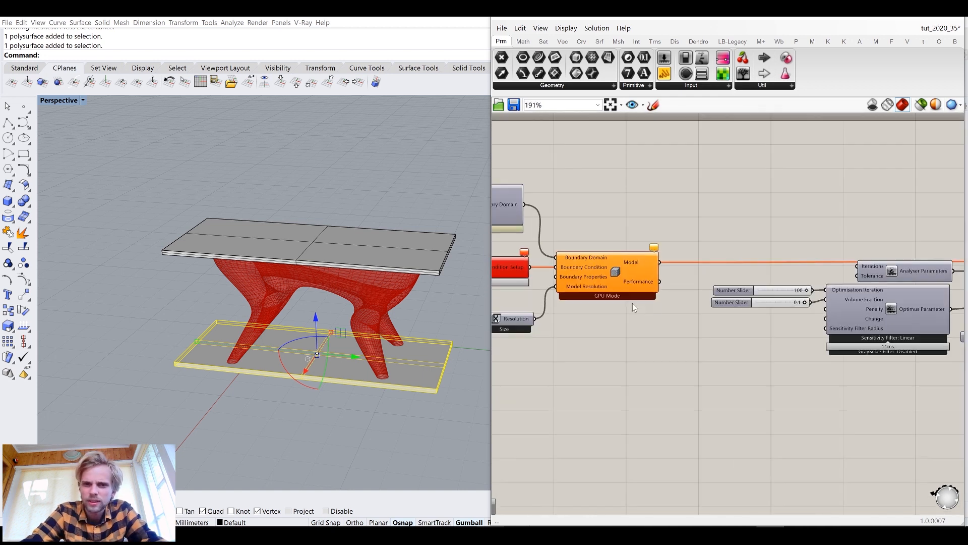
right_drag(632, 304, 814, 329)
scroll(573, 321, up, 5)
right_click(656, 328)
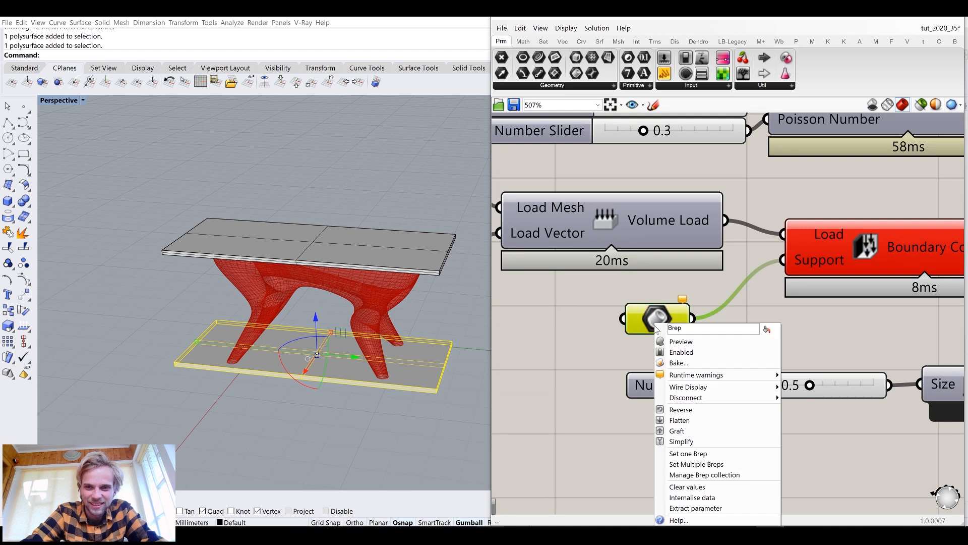
click(687, 453)
right_drag(436, 425, 429, 380)
Select both slabs and hide them
shift+click(408, 244)
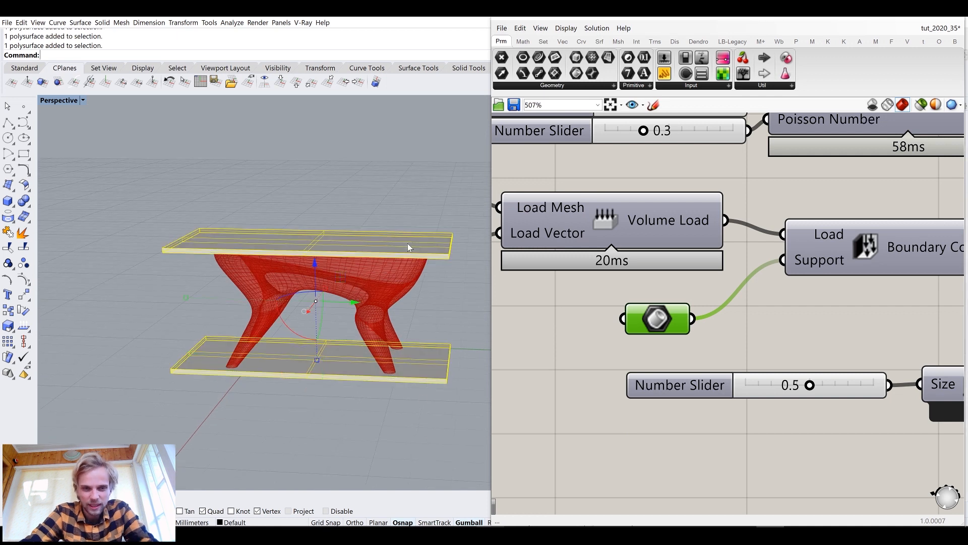
text(Hide)
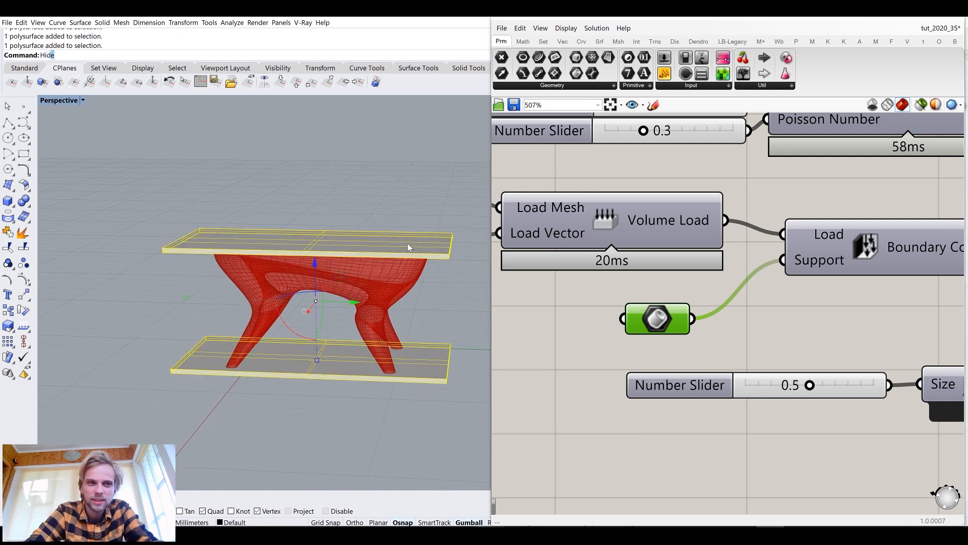
key(Return)
Turn on the preview of the Optimus topology optimisation component
right_drag(751, 298, 658, 311)
scroll(658, 310, down, 5)
right_drag(717, 332, 571, 348)
right_drag(831, 356, 710, 348)
scroll(710, 348, down, 3)
right_drag(783, 357, 697, 348)
scroll(568, 312, up, 6)
middle_click(570, 310)
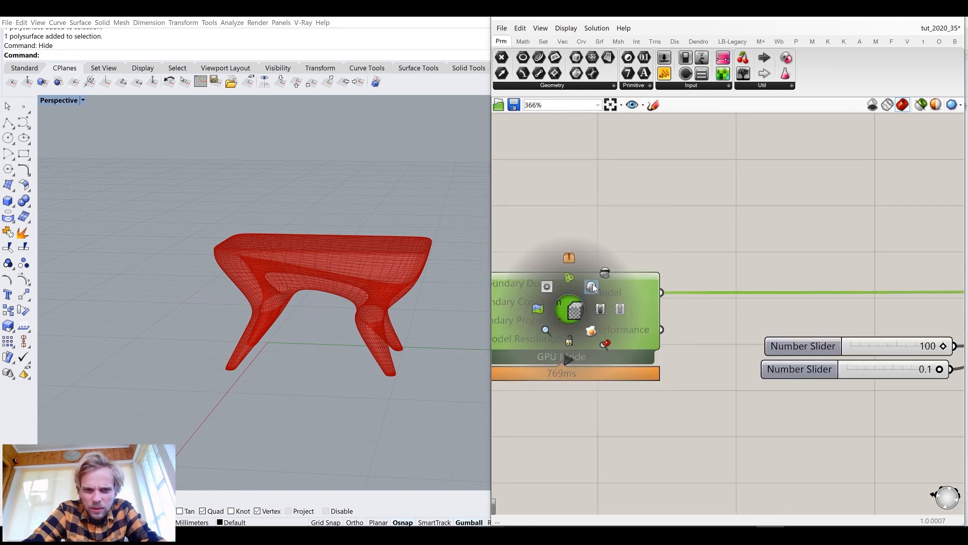
click(592, 283)
Inspect the load arrows and support markers around the stool's seat and feet
scroll(365, 250, up, 6)
right_drag(370, 263, 258, 276)
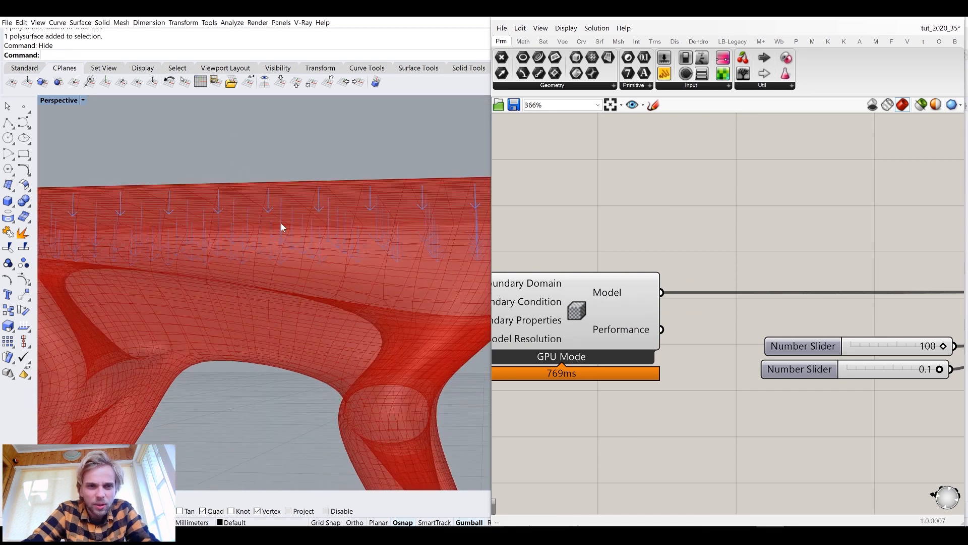
scroll(353, 394, down, 5)
scroll(296, 359, up, 8)
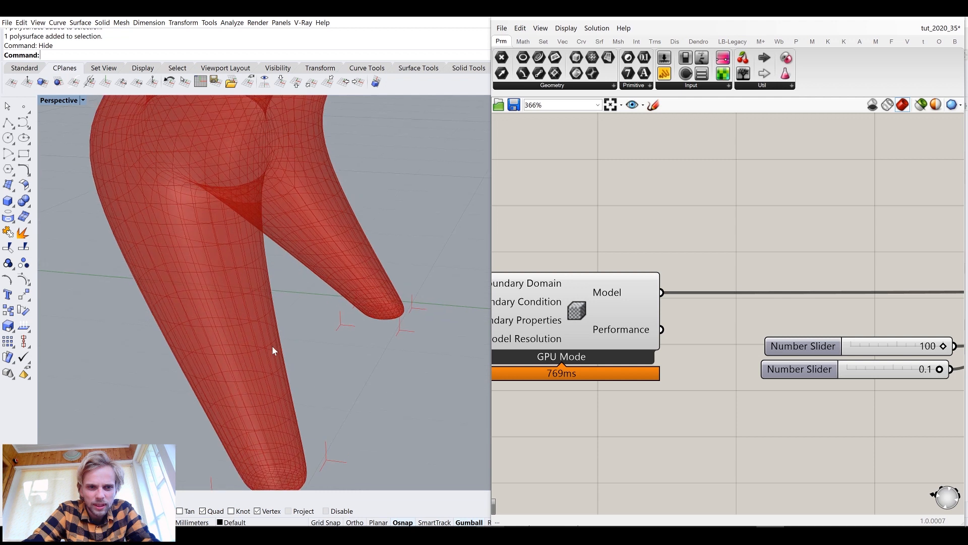
scroll(277, 428, down, 4)
shift+right_drag(277, 429, 310, 394)
scroll(310, 395, up, 4)
scroll(289, 372, down, 8)
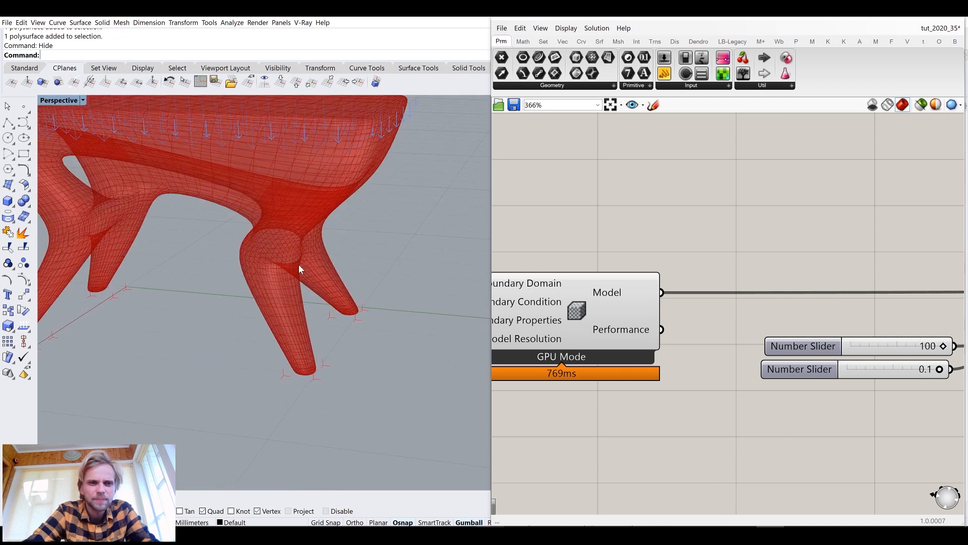
scroll(338, 334, down, 3)
scroll(685, 304, down, 6)
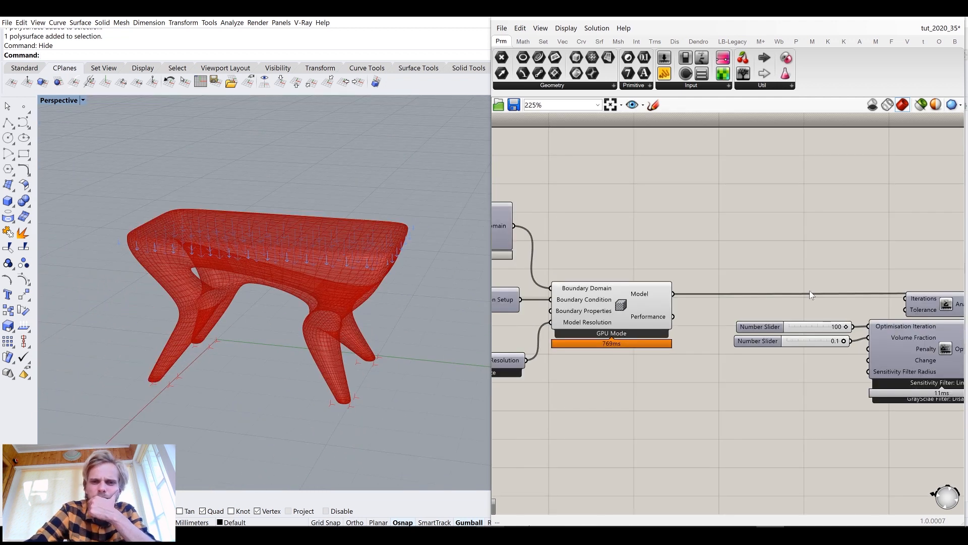
scroll(668, 259, up, 6)
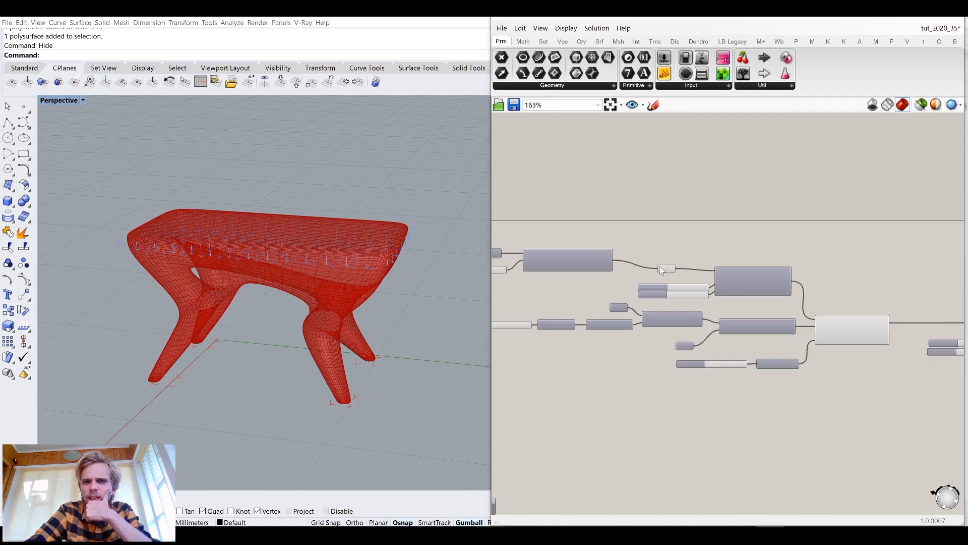
click(618, 228)
middle_click(617, 228)
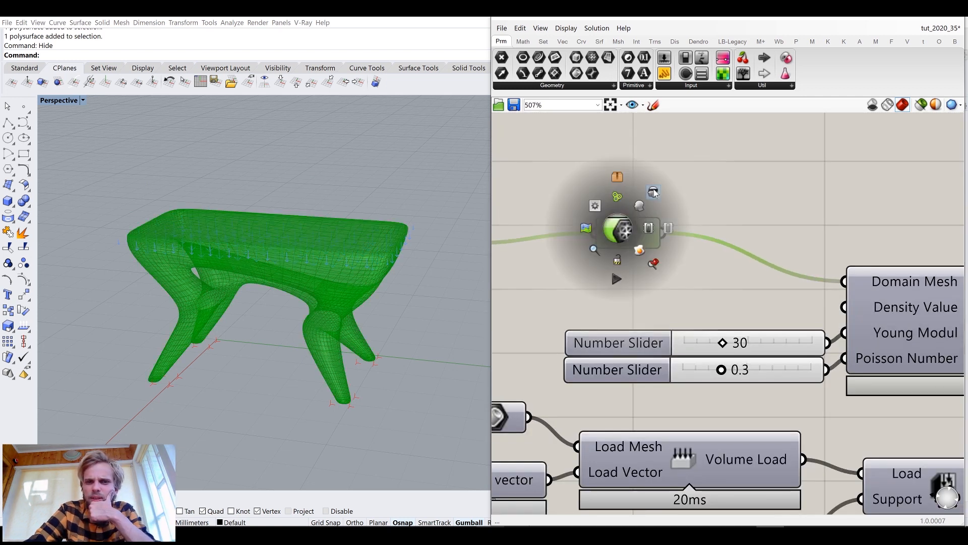
right_drag(690, 139, 678, 250)
click(677, 250)
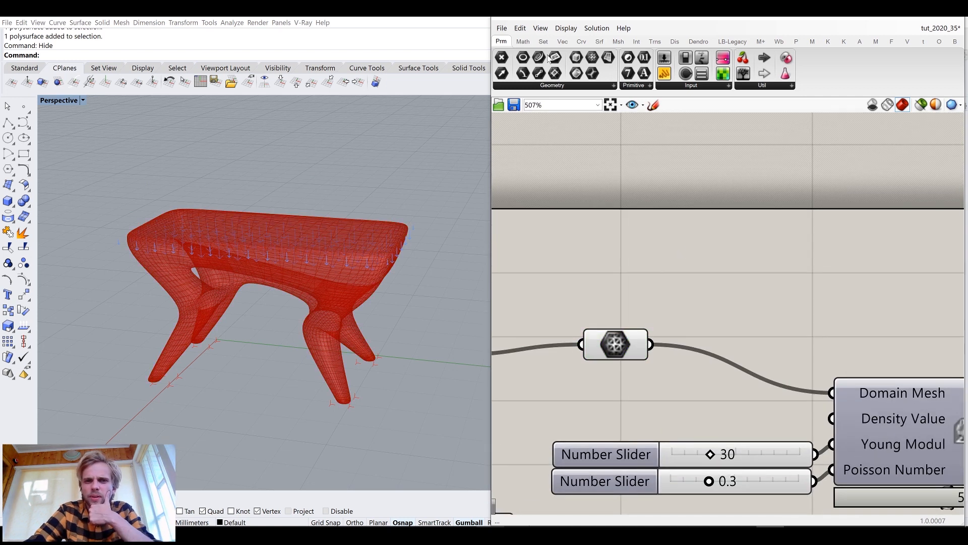
click(560, 29)
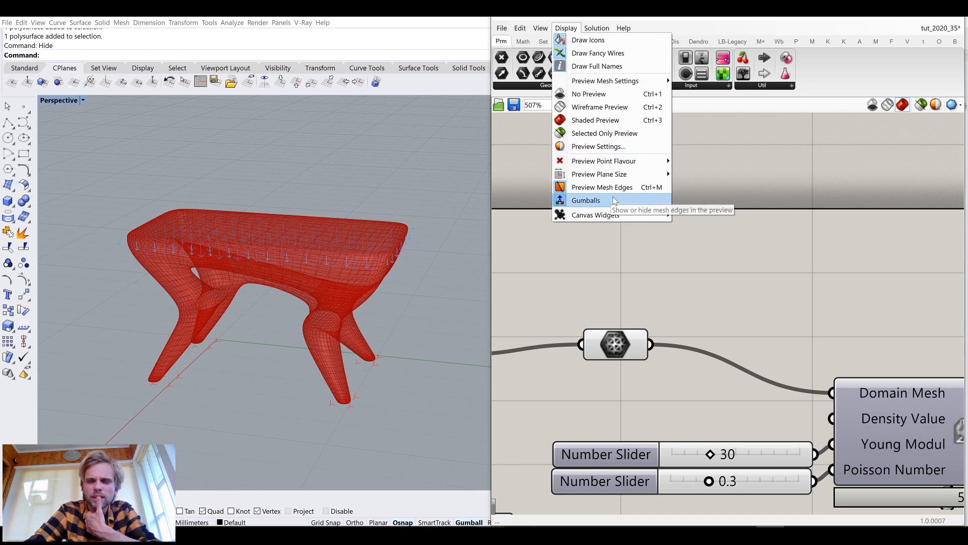
click(741, 286)
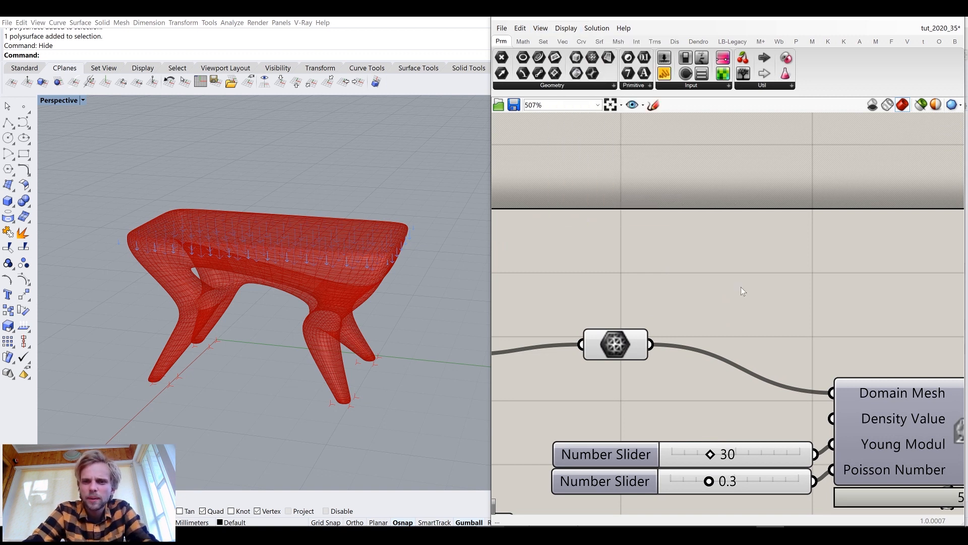
Add a Custom Preview component and connect the subdivided mesh to its Geometry input
double_click(740, 286)
text(pre)
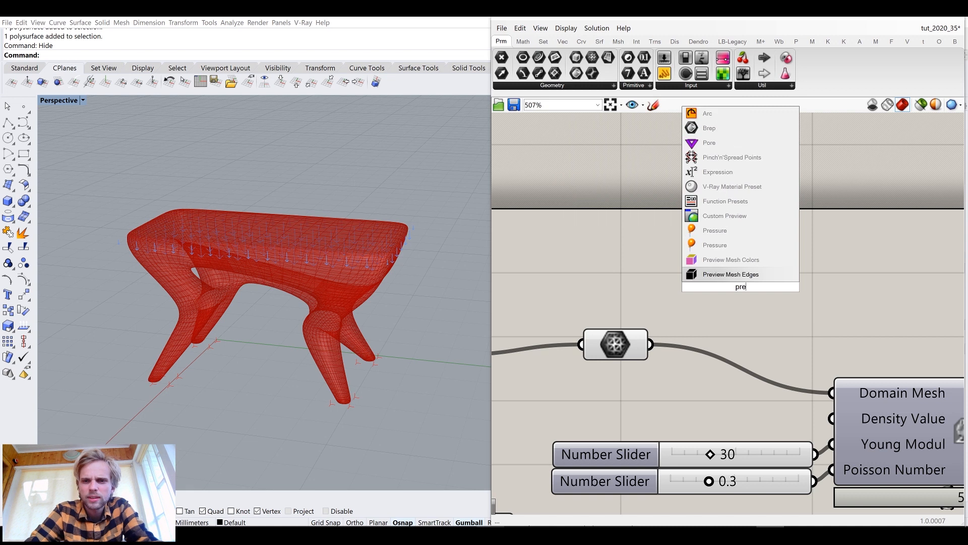
click(731, 217)
drag(651, 345, 789, 197)
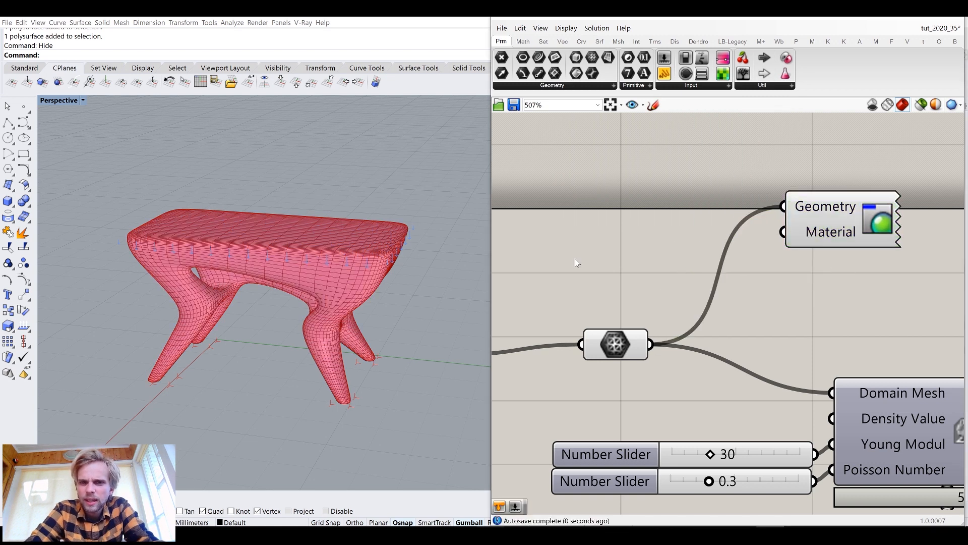
Add a Colour Swatch to the Custom Preview's Material input and lower its alpha for a translucent white
double_click(575, 258)
text(swa)
click(556, 201)
drag(660, 257, 782, 231)
drag(550, 259, 622, 235)
click(712, 233)
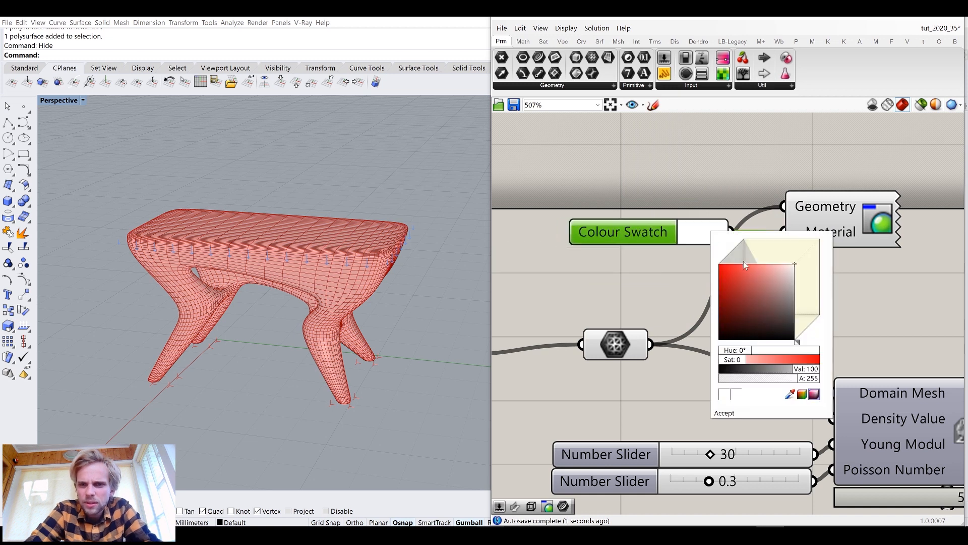
drag(808, 379, 754, 384)
click(555, 278)
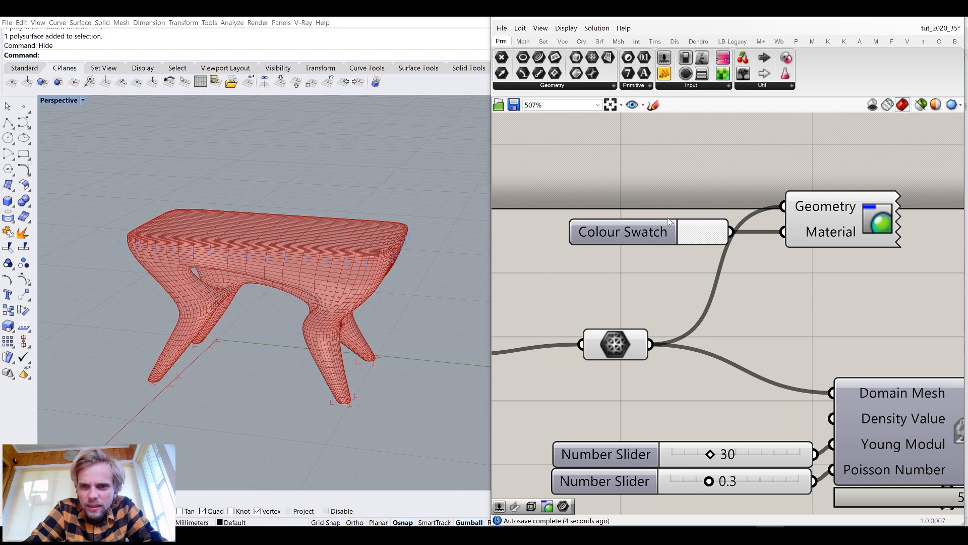
Turn off the preview of the mesh subdivision component
click(632, 343)
key(space)
click(667, 302)
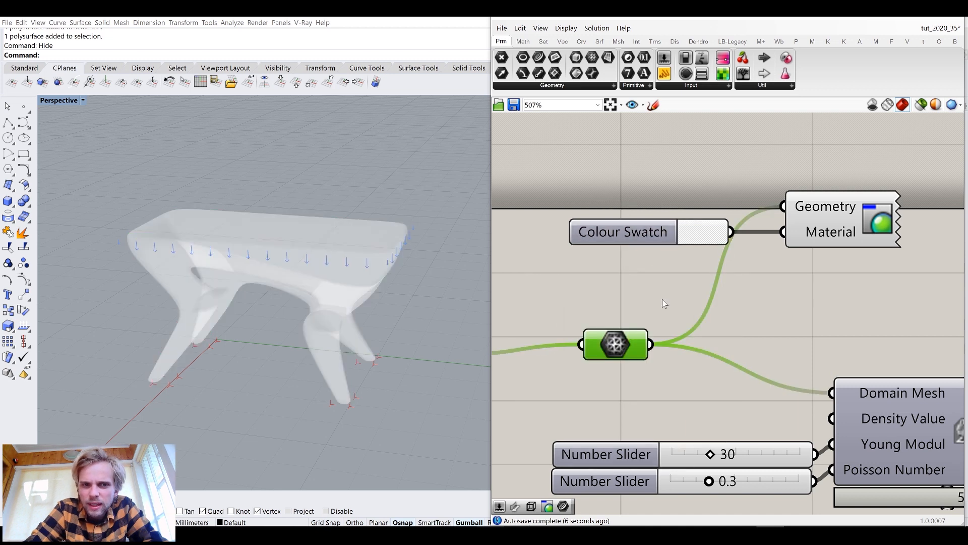
Turn on the preview of the ElementsAsBox component to display the voxel result on the stool
click(560, 30)
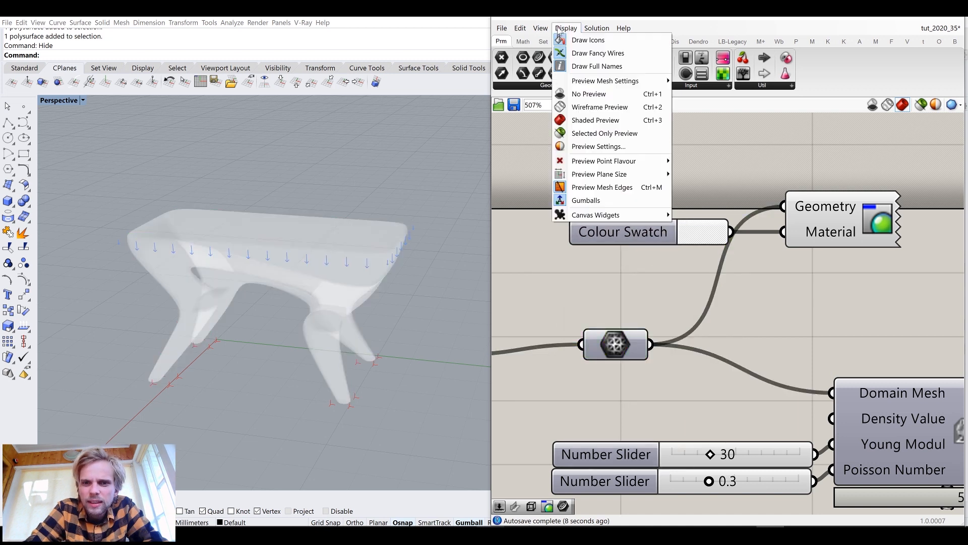
click(548, 295)
right_drag(285, 273, 317, 245)
scroll(316, 228, up, 8)
scroll(316, 236, down, 7)
scroll(820, 286, down, 9)
right_drag(880, 300, 624, 266)
scroll(784, 323, up, 4)
scroll(624, 266, down, 6)
right_drag(798, 285, 727, 274)
scroll(732, 274, up, 6)
right_drag(830, 226, 777, 262)
scroll(777, 264, up, 3)
click(785, 248)
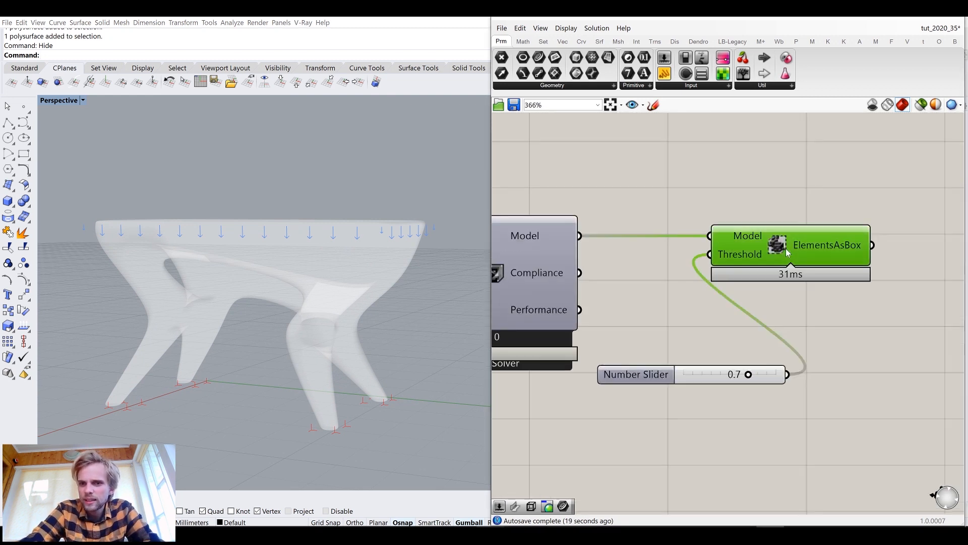
middle_click(786, 248)
click(762, 199)
Inspect the voxel boxes around the stool's seat and legs in the viewport
mouse_move(325, 219)
right_down()
mouse_move(346, 201)
mouse_move(331, 168)
mouse_move(331, 214)
mouse_move(304, 203)
mouse_move(330, 206)
right_up()
scroll(330, 208, up, 2)
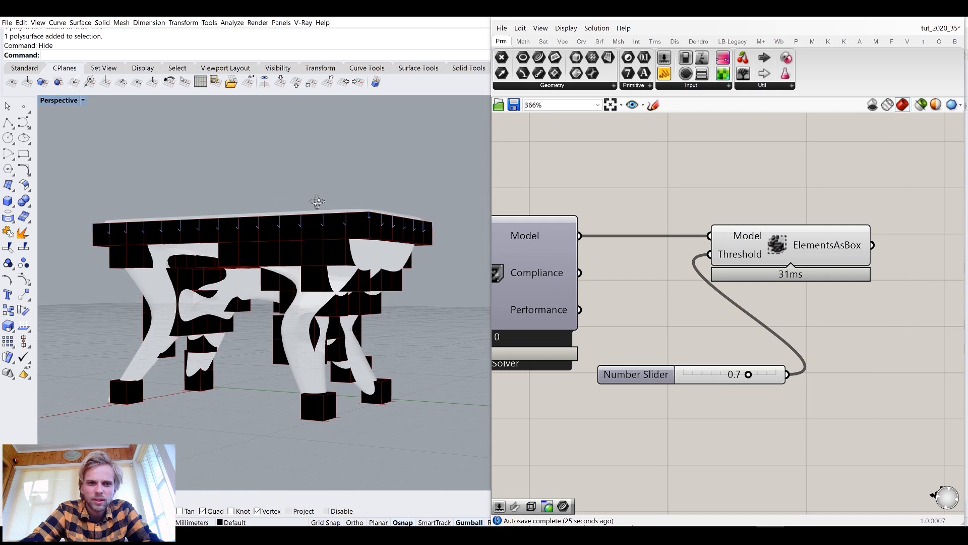
scroll(93, 259, up, 5)
scroll(92, 260, up, 2)
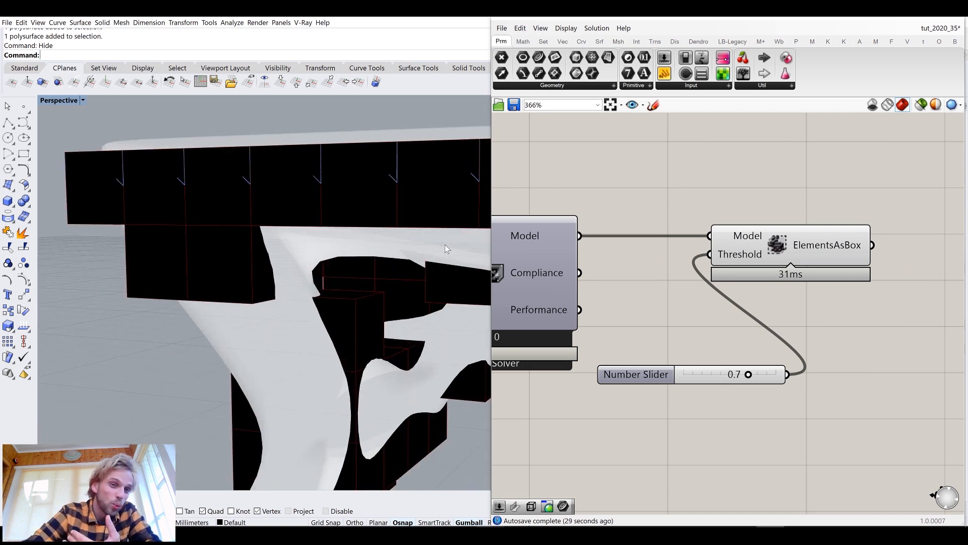
scroll(210, 235, down, 5)
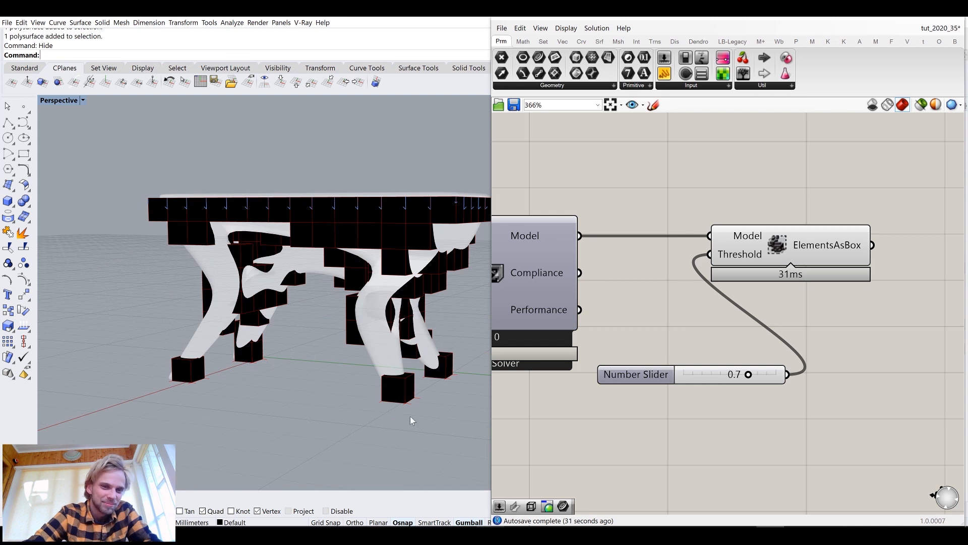
scroll(401, 383, up, 3)
scroll(378, 343, down, 5)
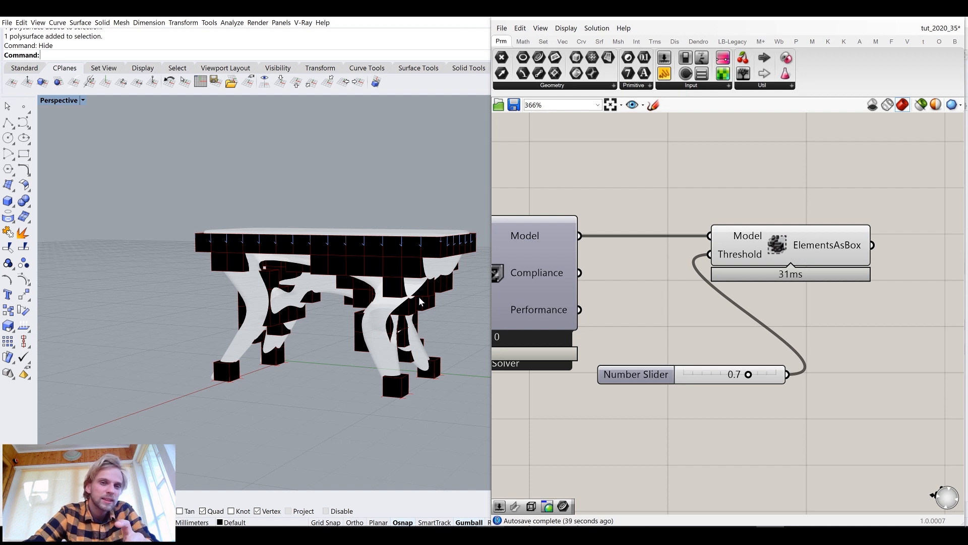
scroll(587, 293, down, 5)
Add a new number slider set to 10 and connect it to the Resolution component's Size input
right_drag(444, 303, 423, 308)
right_drag(549, 317, 794, 334)
scroll(812, 327, down, 5)
scroll(676, 337, up, 11)
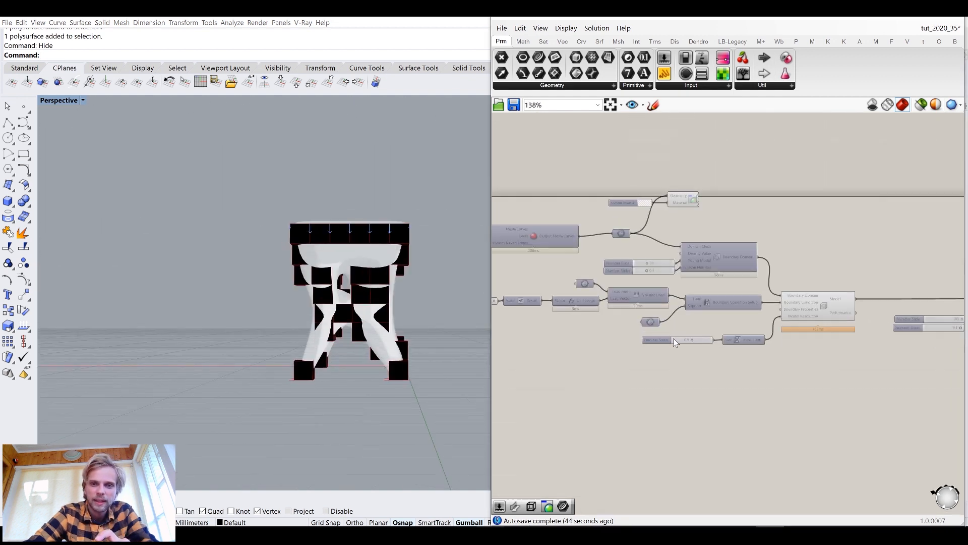
mouse_move(752, 334)
mouse_down()
mouse_move(733, 337)
mouse_move(737, 328)
mouse_up()
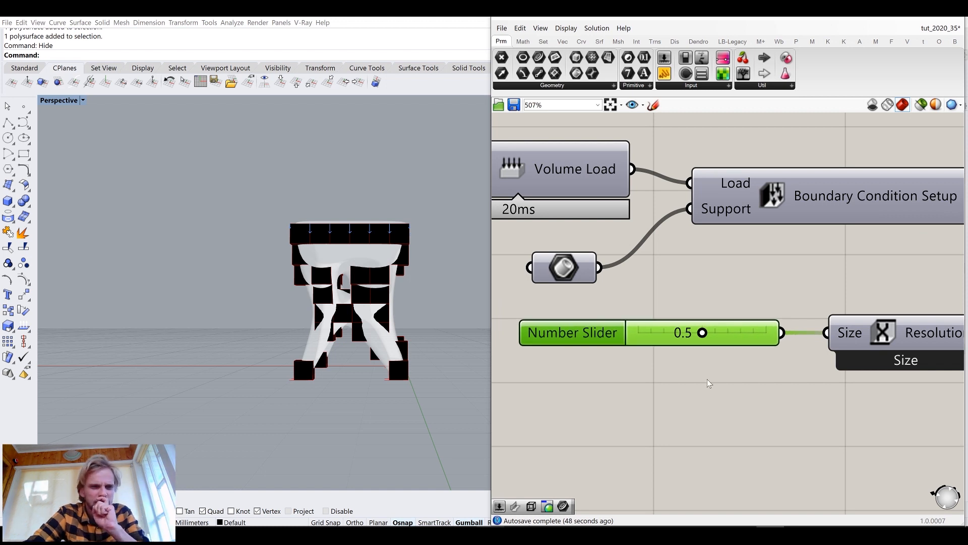
right_drag(257, 279, 334, 289)
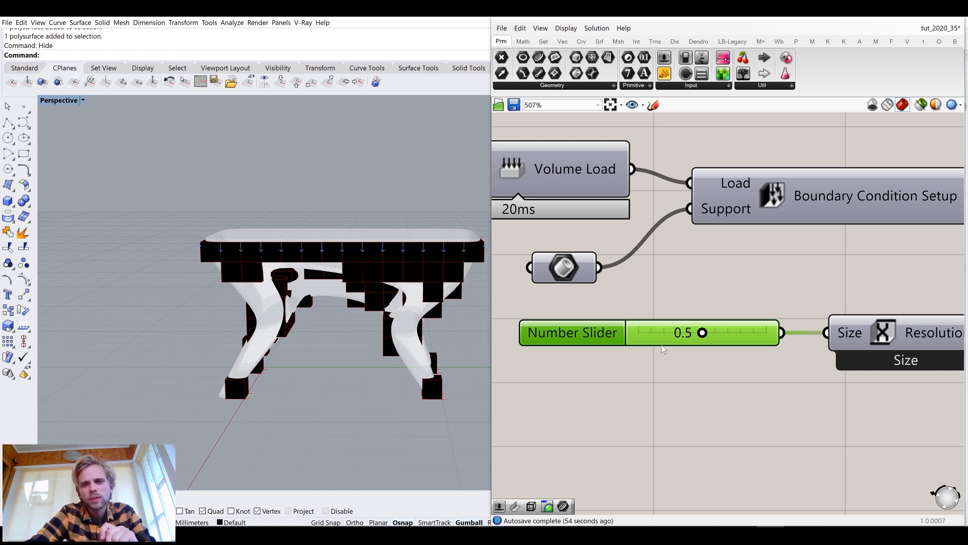
double_click(655, 385)
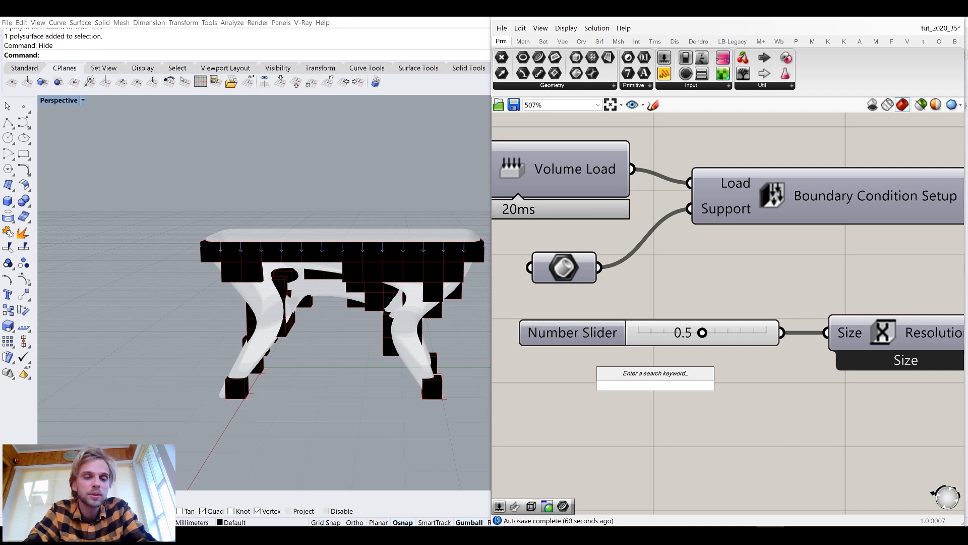
text(p0)
key(BackSpace)
key(BackSpace)
text(10)
key(Return)
click(678, 390)
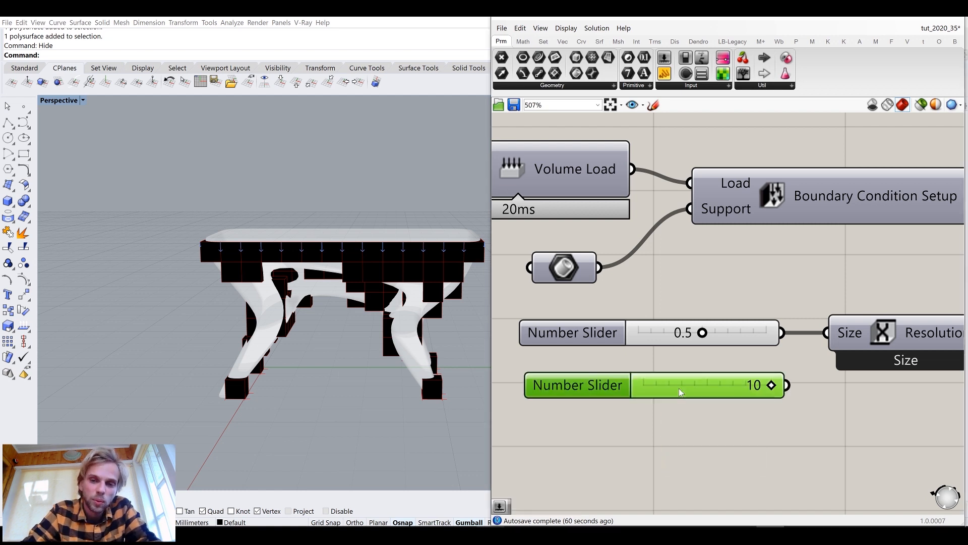
drag(760, 389, 826, 332)
Delete the old 0.5 slider and move the new slider into its place
click(680, 333)
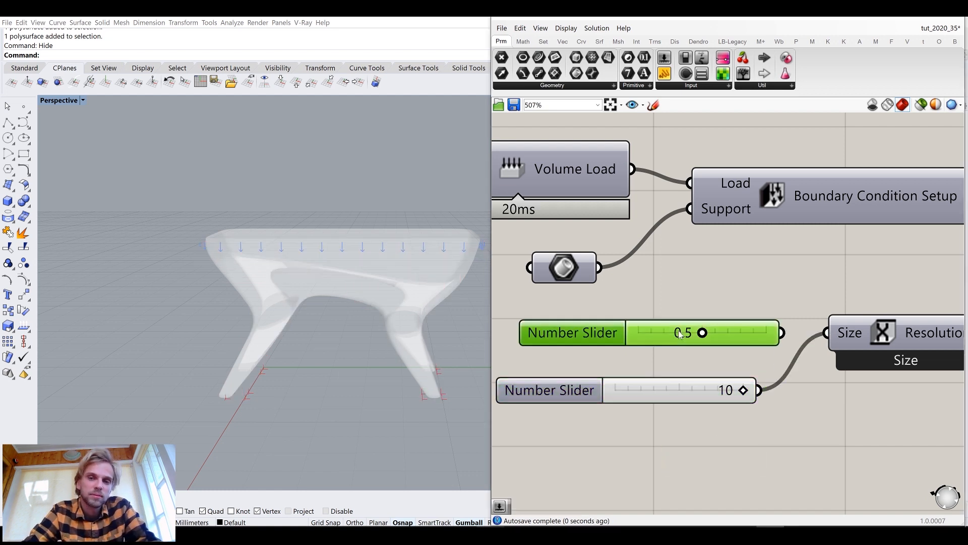
key(Delete)
drag(707, 386, 716, 349)
Show the hidden load and support slabs and select them in the viewport
scroll(715, 355, down, 6)
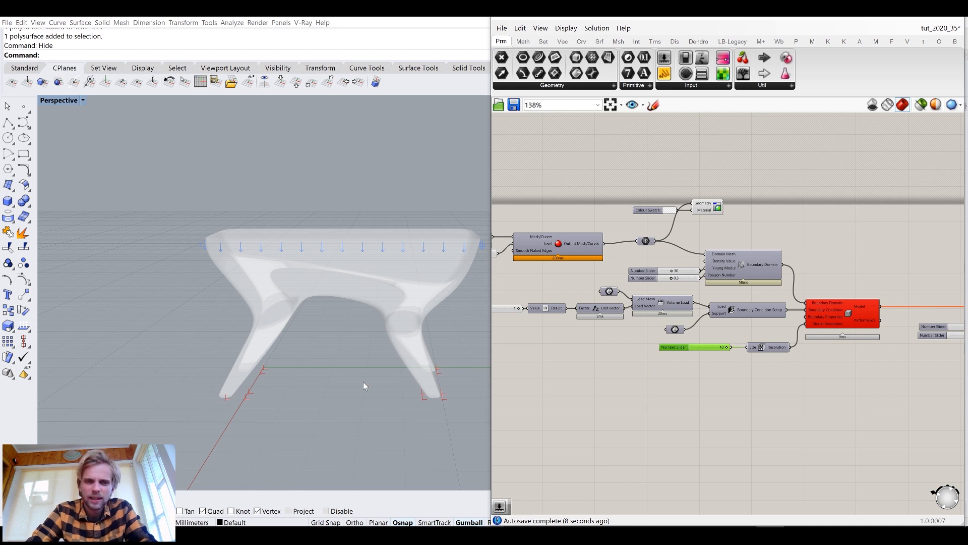
scroll(265, 401, down, 3)
right_drag(303, 402, 212, 377)
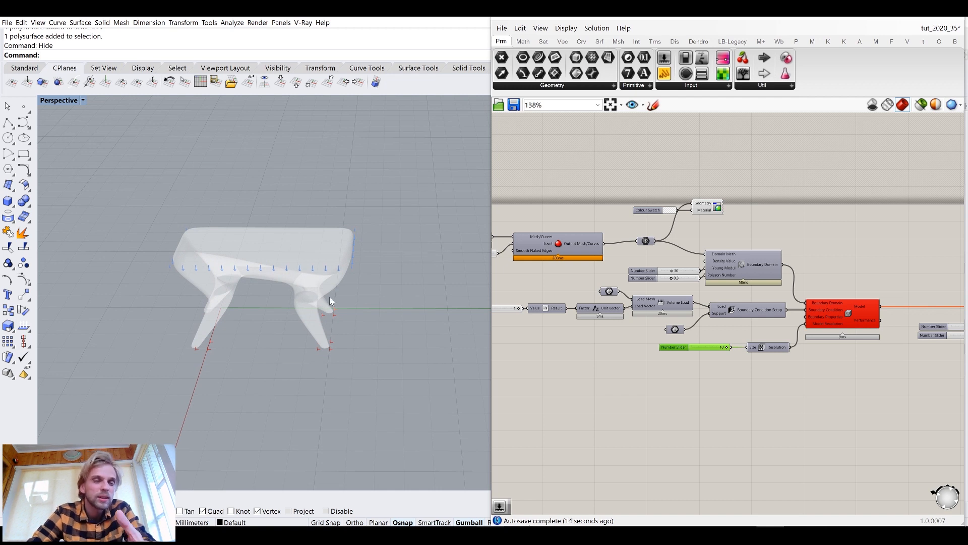
scroll(221, 240, up, 5)
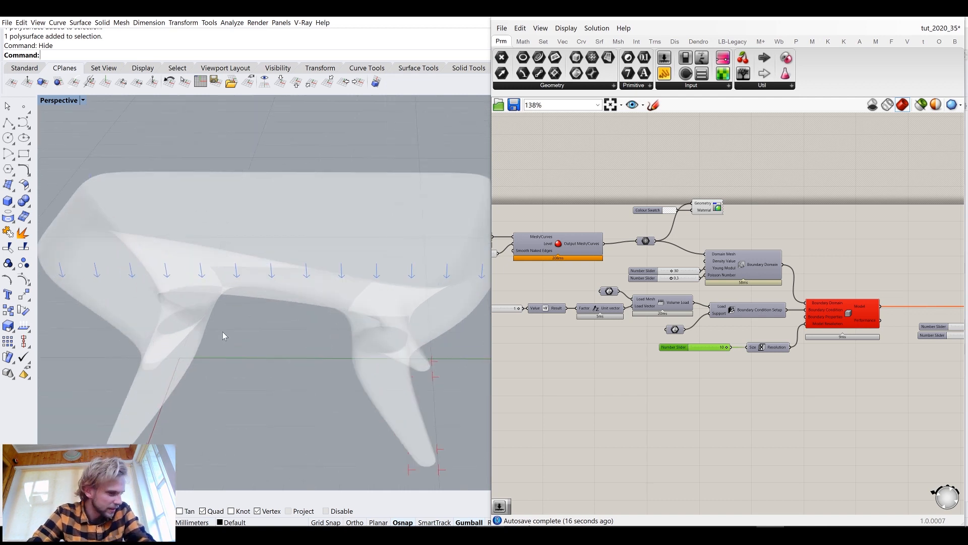
scroll(327, 347, down, 5)
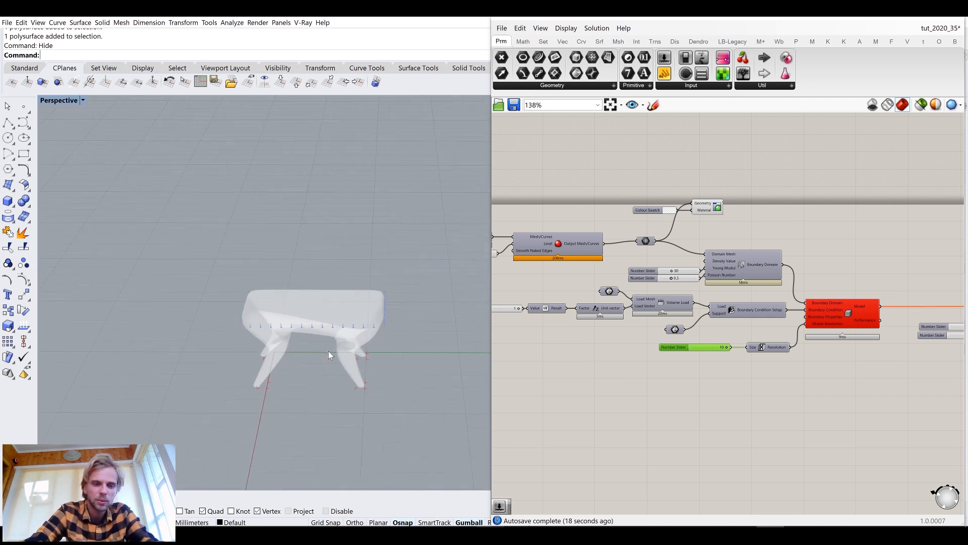
text(how)
key(Return)
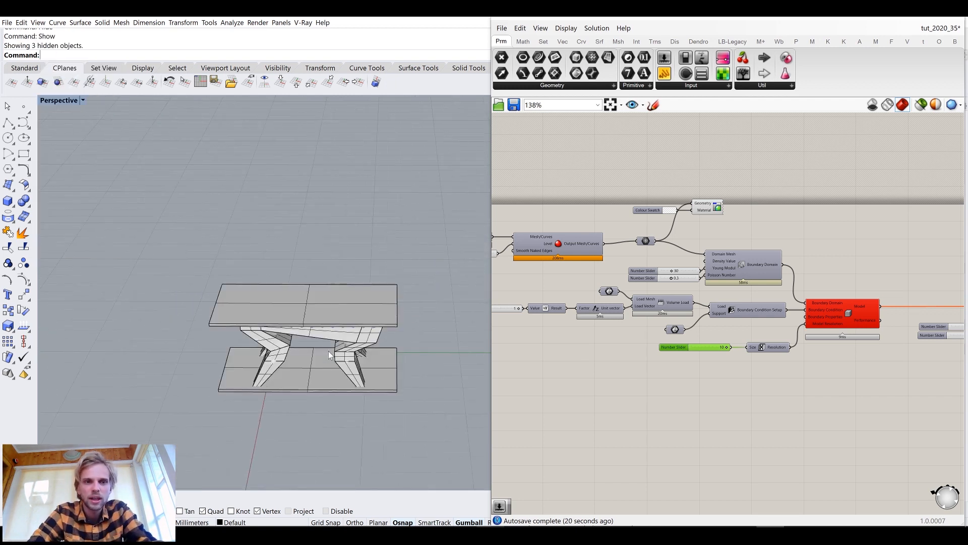
drag(393, 433, 229, 285)
right_click(229, 286)
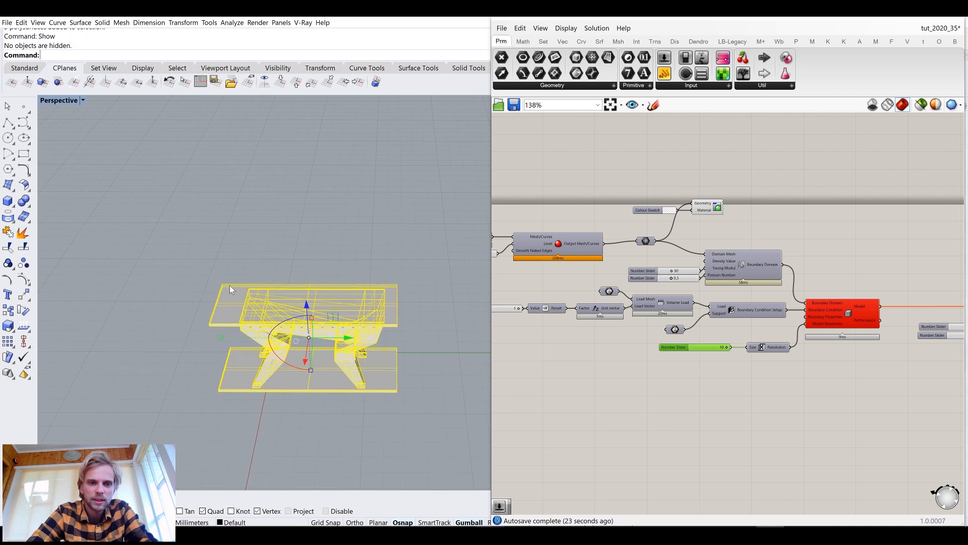
Measure the width of the stool's seat with the Distance command
scroll(259, 401, up, 4)
click(272, 430)
scroll(286, 323, up, 5)
right_drag(286, 323, 256, 304)
scroll(283, 304, down, 3)
text(Distance)
key(Return)
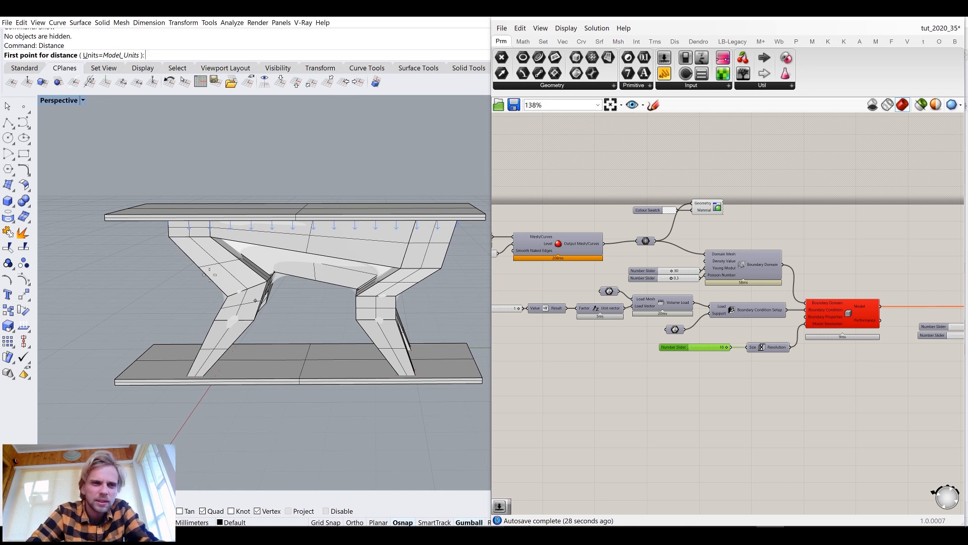
click(169, 235)
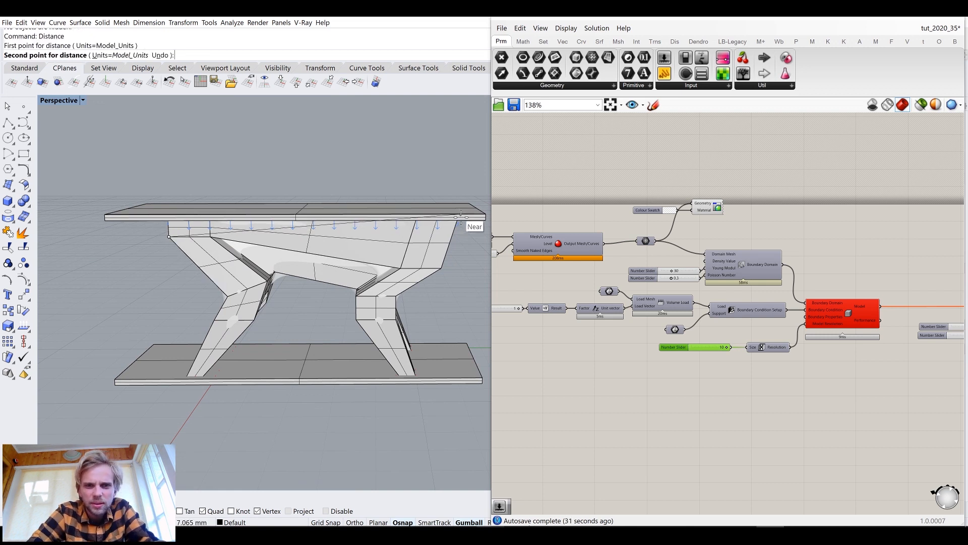
scroll(461, 213, up, 6)
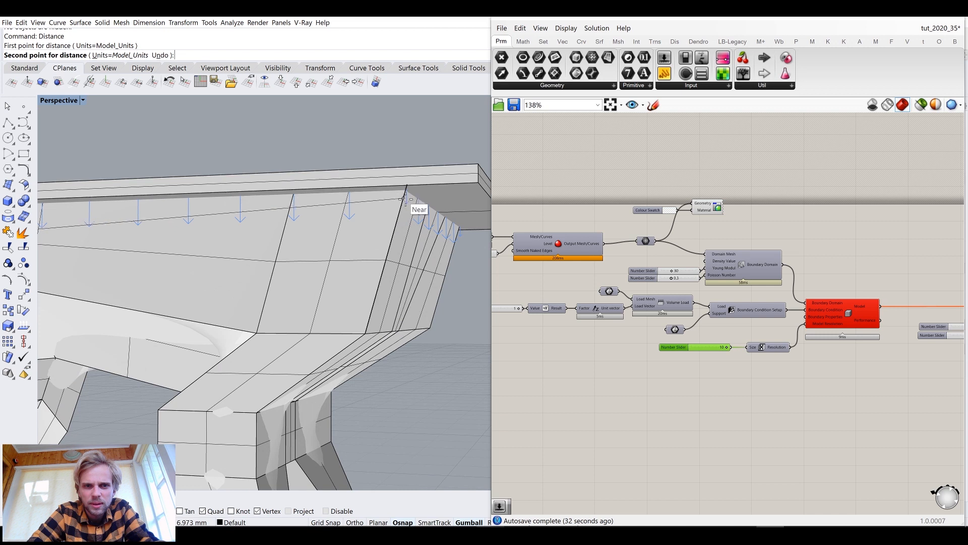
click(405, 198)
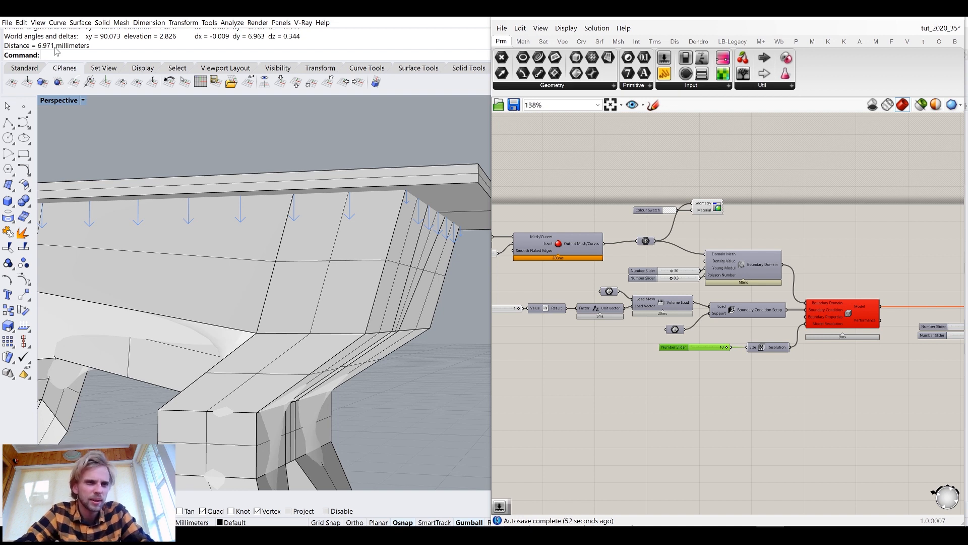
Scale the stool and both slabs by a factor of 100 about the origin
click(249, 83)
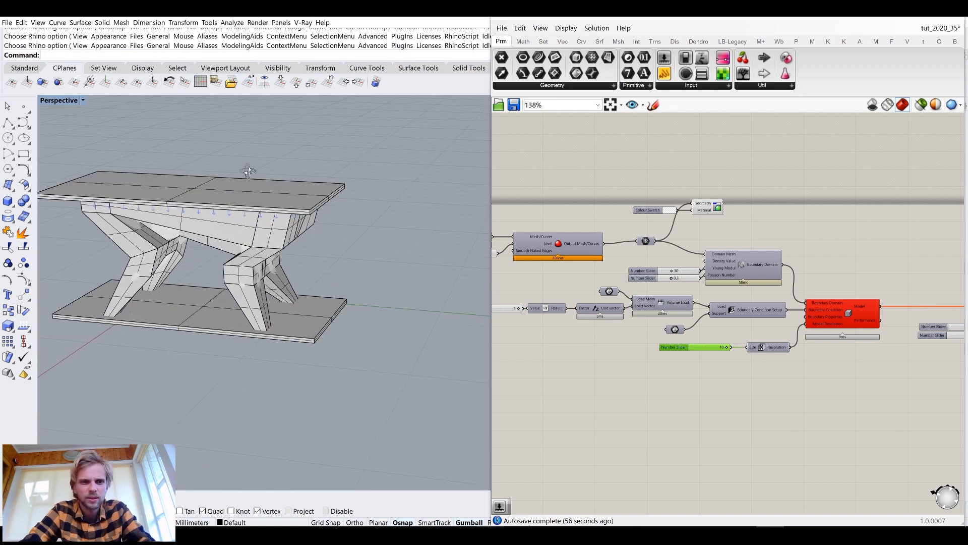
drag(258, 141, 190, 356)
right_drag(191, 356, 240, 335)
text(scale)
key(Return)
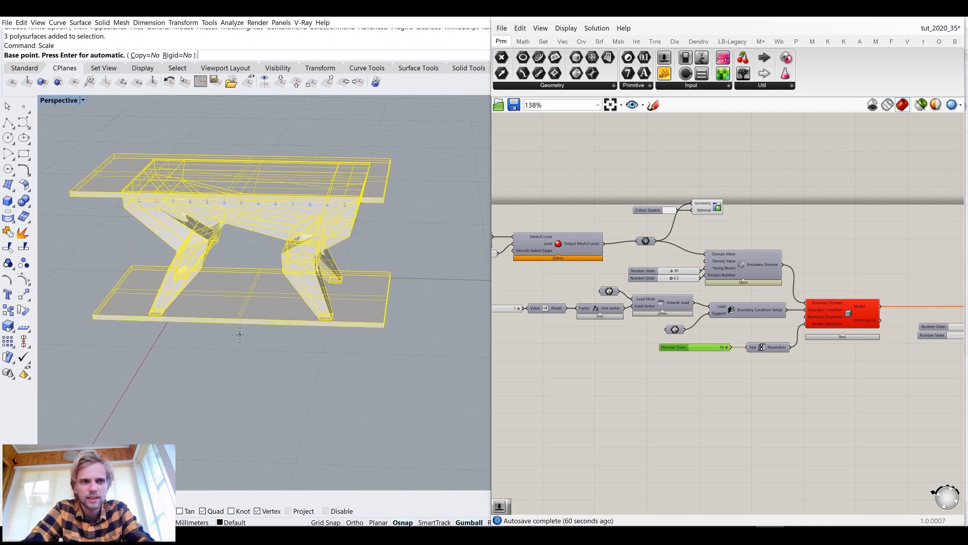
text(0)
key(Return)
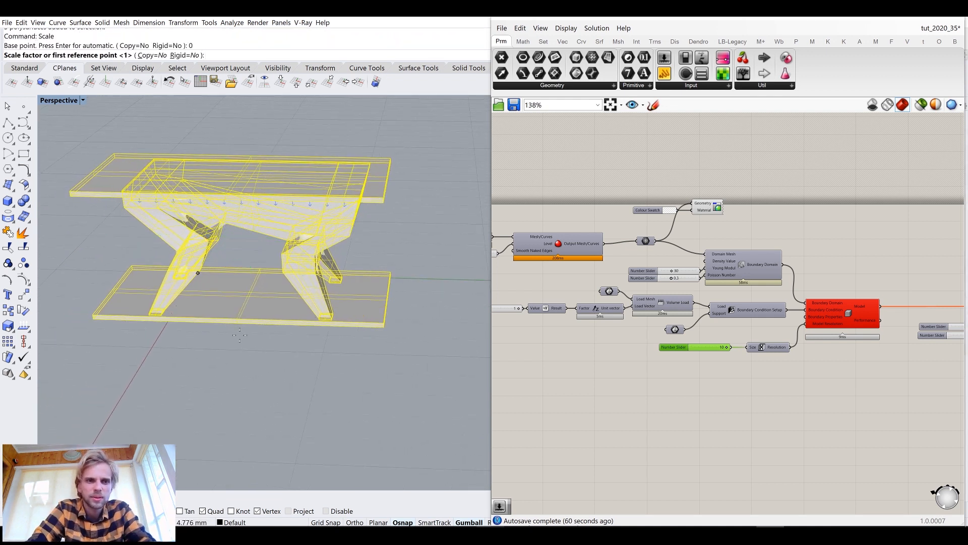
text(100)
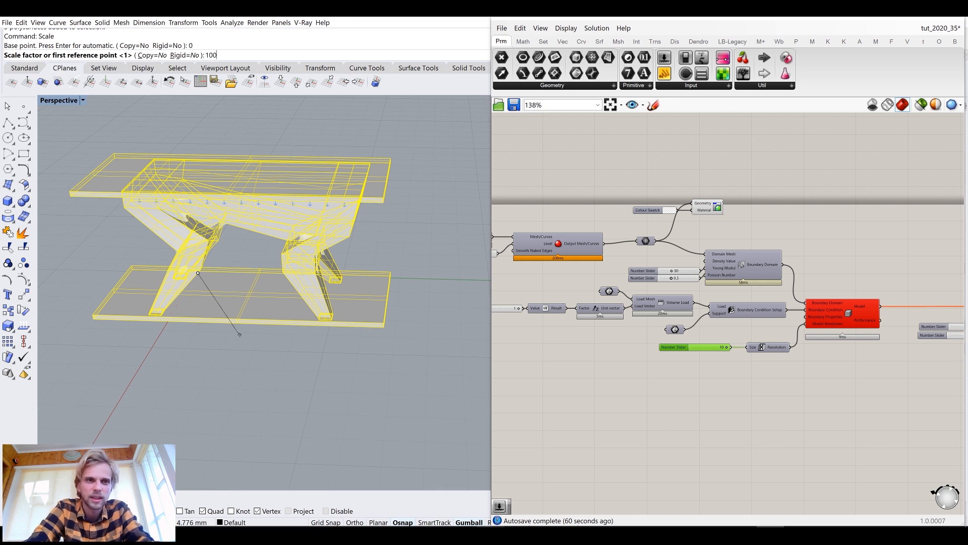
key(Return)
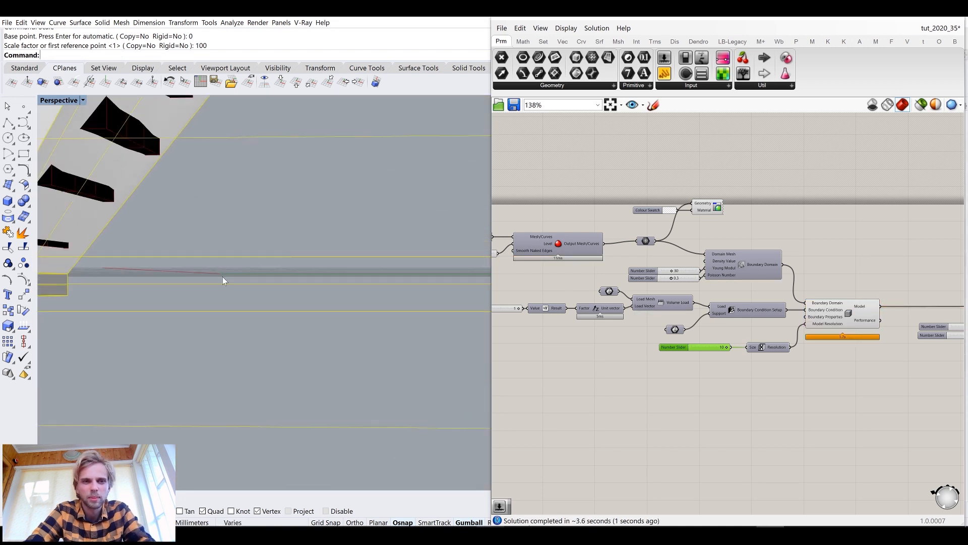
Hide the load and support slabs again
scroll(223, 277, down, 8)
click(207, 377)
right_drag(215, 252, 271, 362)
scroll(272, 363, down, 3)
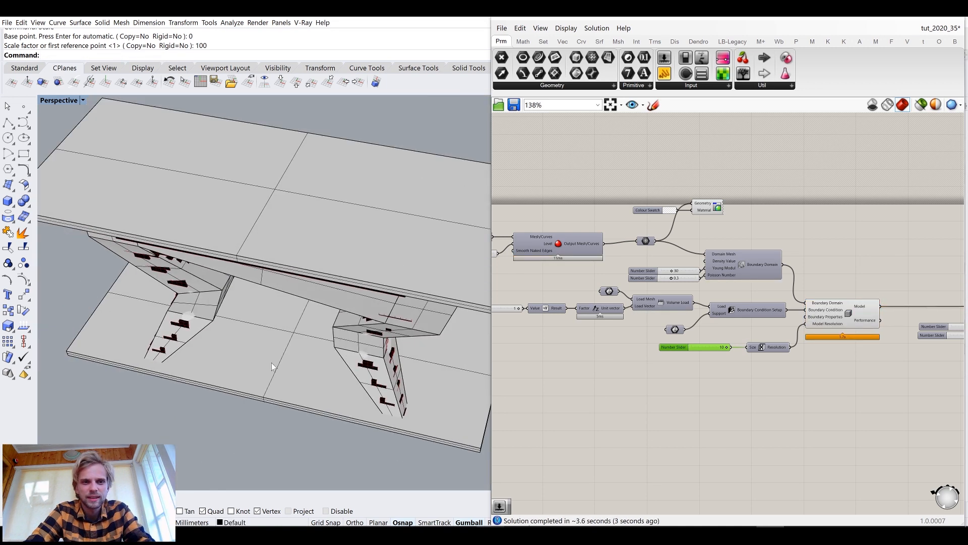
scroll(272, 362, down, 3)
drag(356, 485, 255, 254)
text(hide)
key(Return)
Orbit around the scaled stool to inspect the finer voxel result
scroll(306, 274, up, 9)
right_drag(306, 279, 326, 230)
scroll(322, 234, down, 2)
right_drag(273, 269, 269, 239)
right_drag(306, 163, 285, 171)
scroll(151, 205, up, 6)
scroll(206, 208, down, 6)
right_drag(267, 243, 277, 286)
Examine the solver and ElementsAsBox components on the Grasshopper canvas
right_drag(744, 236, 694, 219)
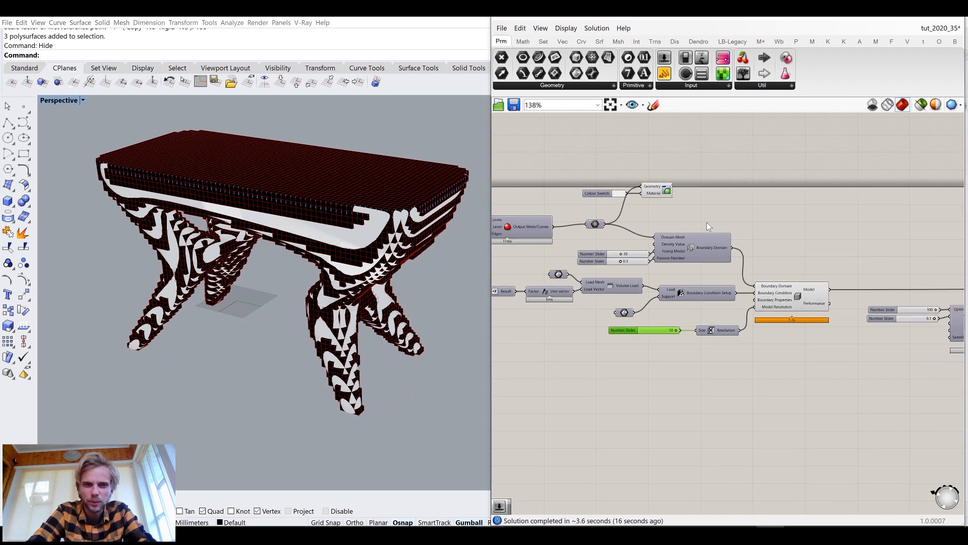
right_drag(819, 257, 689, 204)
drag(666, 247, 676, 248)
click(742, 207)
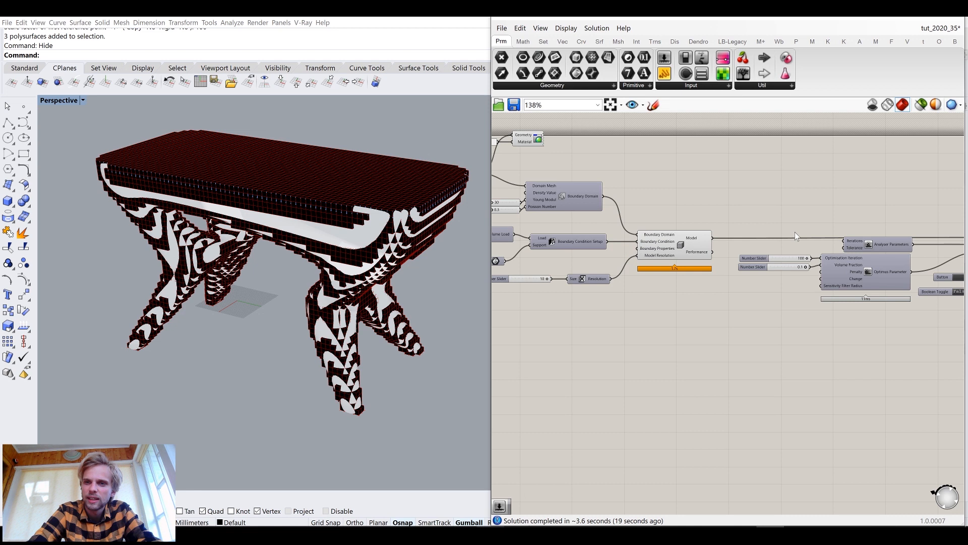
scroll(795, 232, down, 3)
right_drag(364, 269, 369, 243)
scroll(803, 265, up, 4)
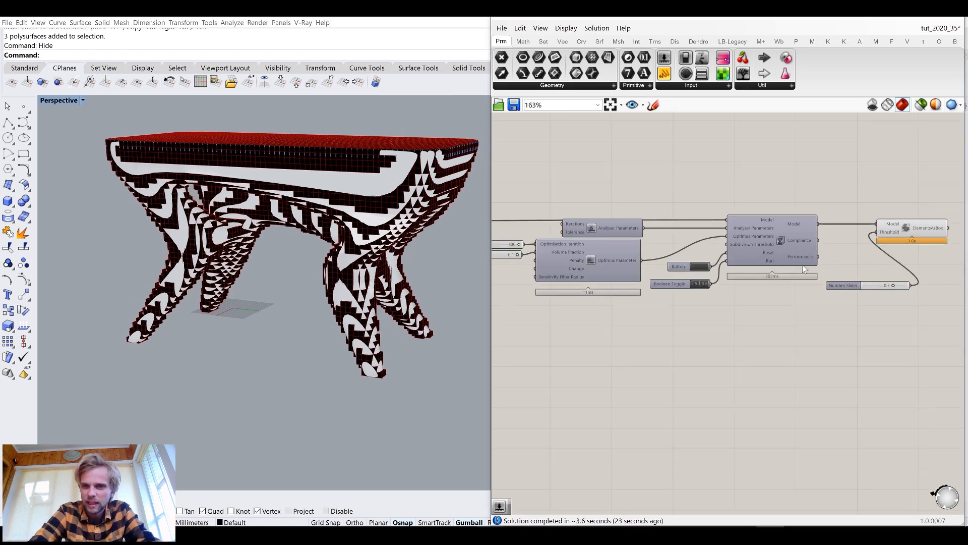
right_drag(908, 243, 811, 262)
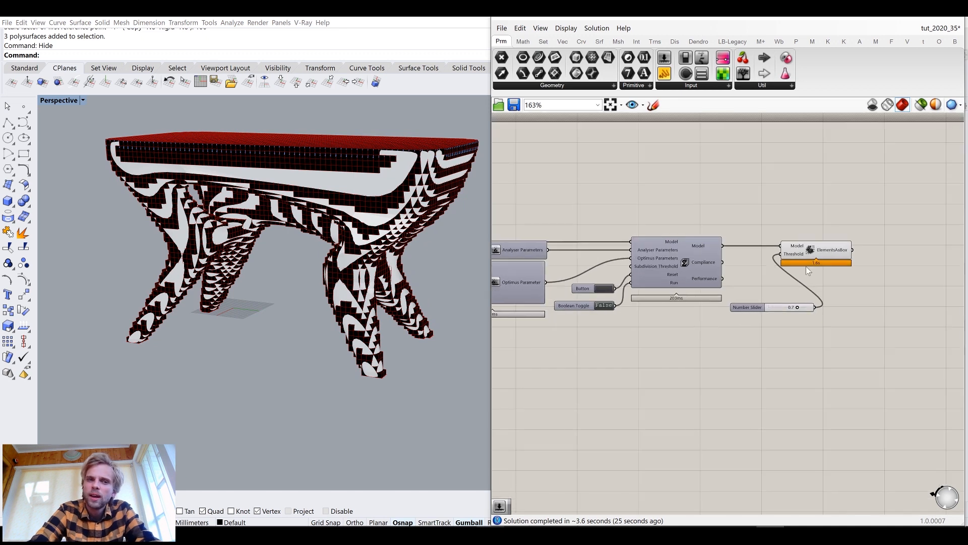
scroll(811, 253, up, 3)
click(811, 251)
click(690, 244)
right_drag(689, 244, 825, 238)
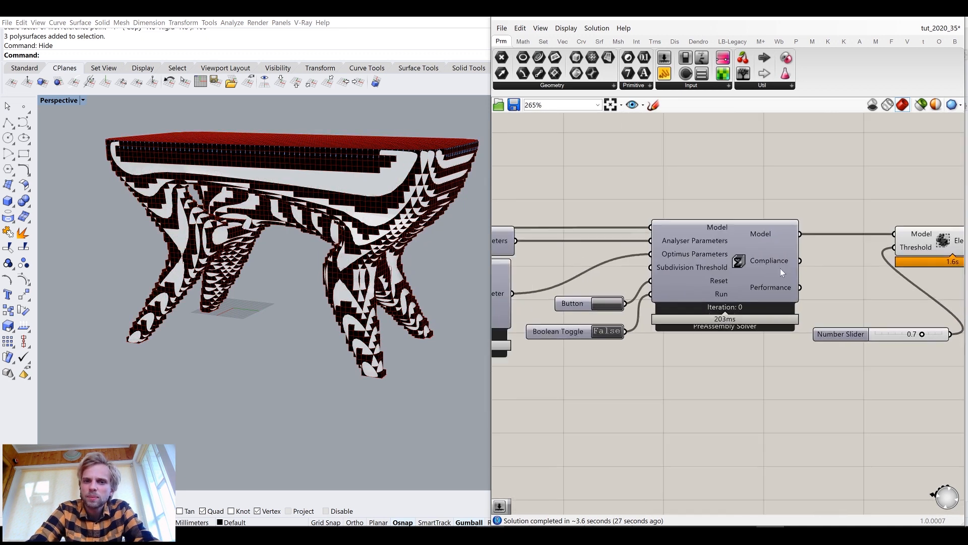
right_drag(837, 314, 738, 313)
scroll(889, 243, up, 3)
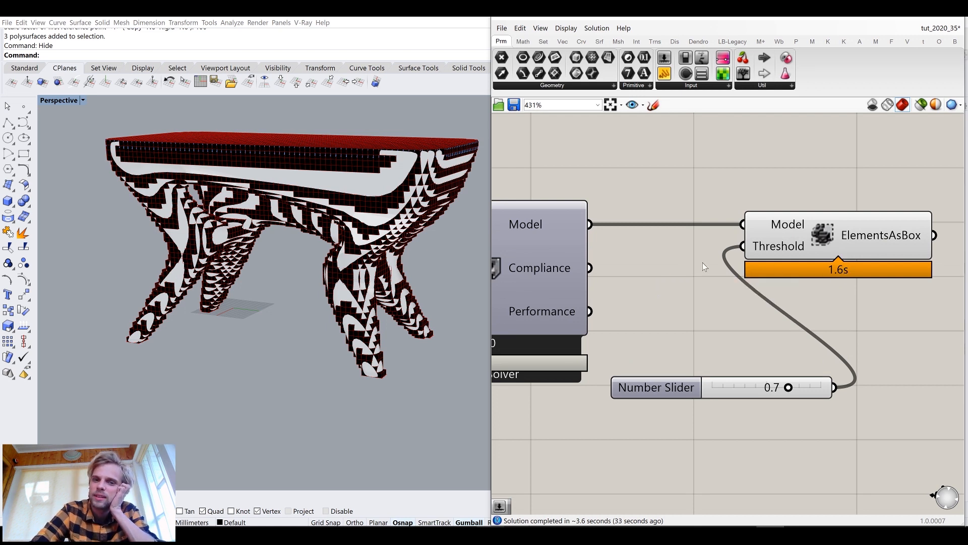
scroll(703, 262, down, 3)
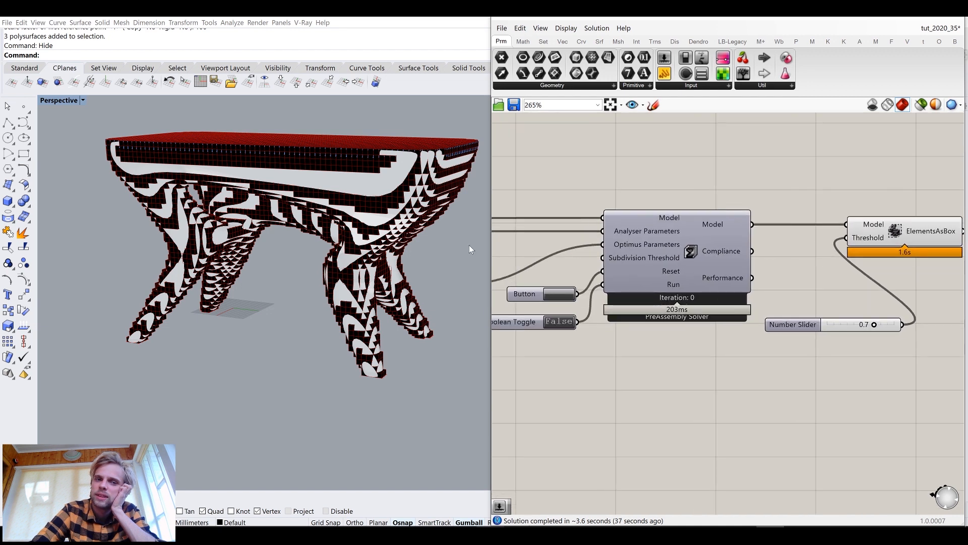
Reset the Optimus solver using the button connected to its Reset input
scroll(393, 236, up, 10)
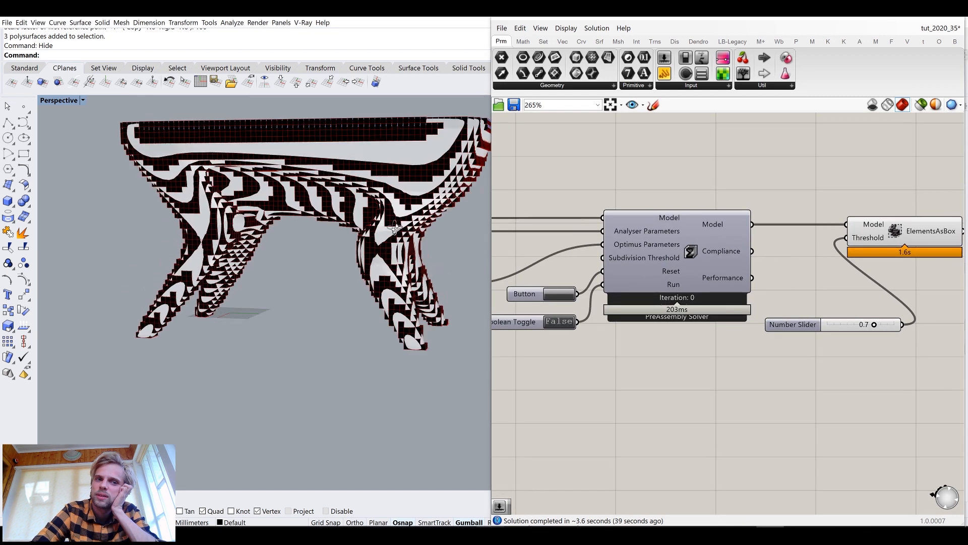
scroll(394, 202, down, 8)
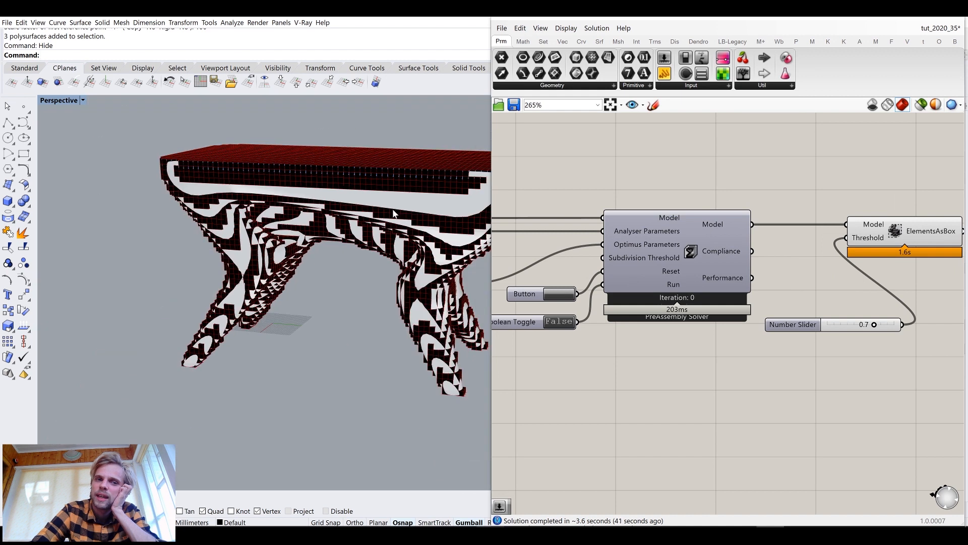
right_drag(665, 280, 699, 251)
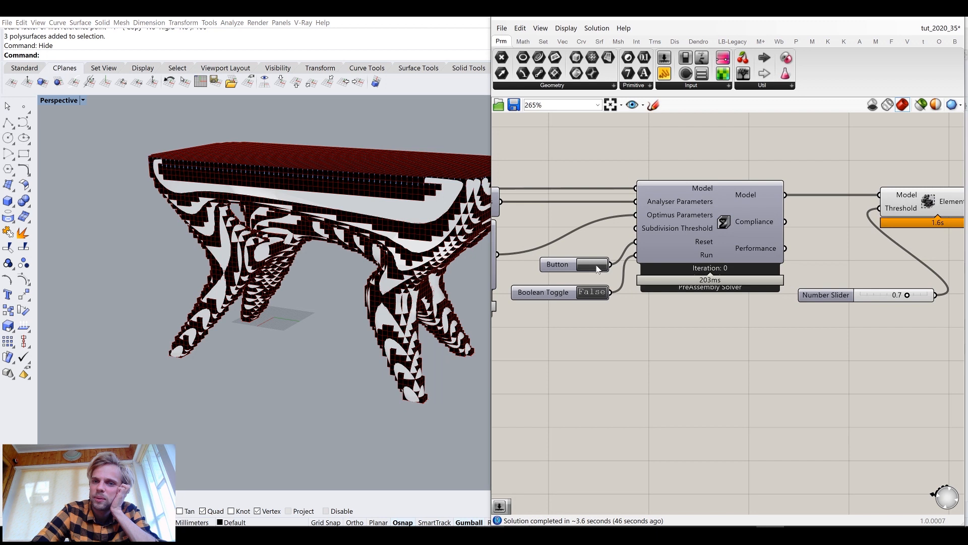
click(595, 267)
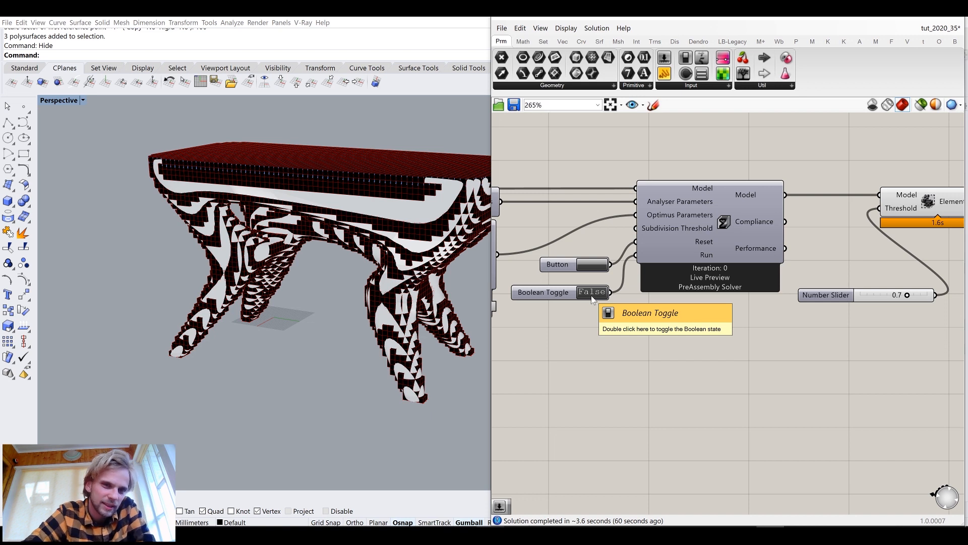
Turn off the preview of the coloured custom preview component showing the stool geometry
mouse_move(346, 292)
right_down()
mouse_move(307, 292)
mouse_move(342, 298)
right_up()
scroll(342, 295, up, 5)
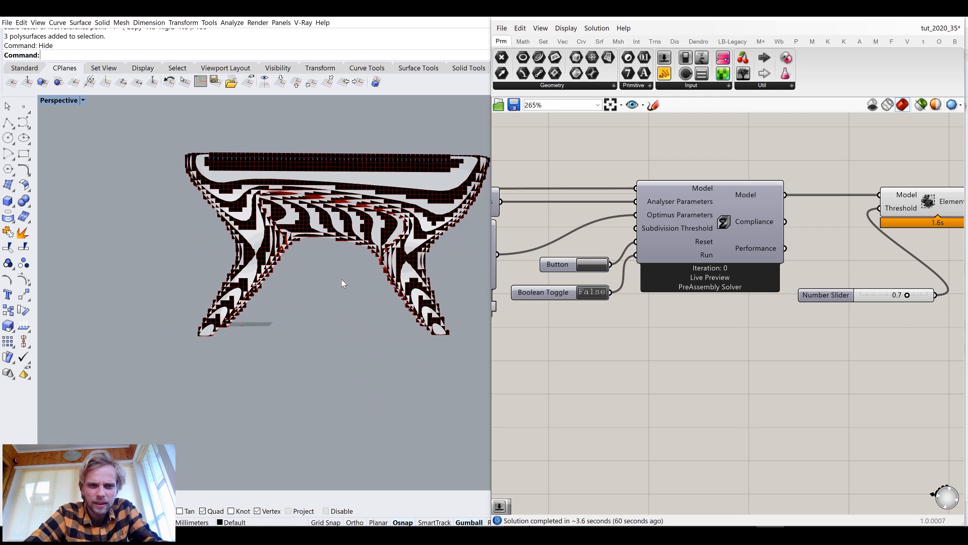
mouse_move(285, 312)
right_down()
mouse_move(303, 302)
mouse_move(294, 297)
right_up()
scroll(286, 316, down, 3)
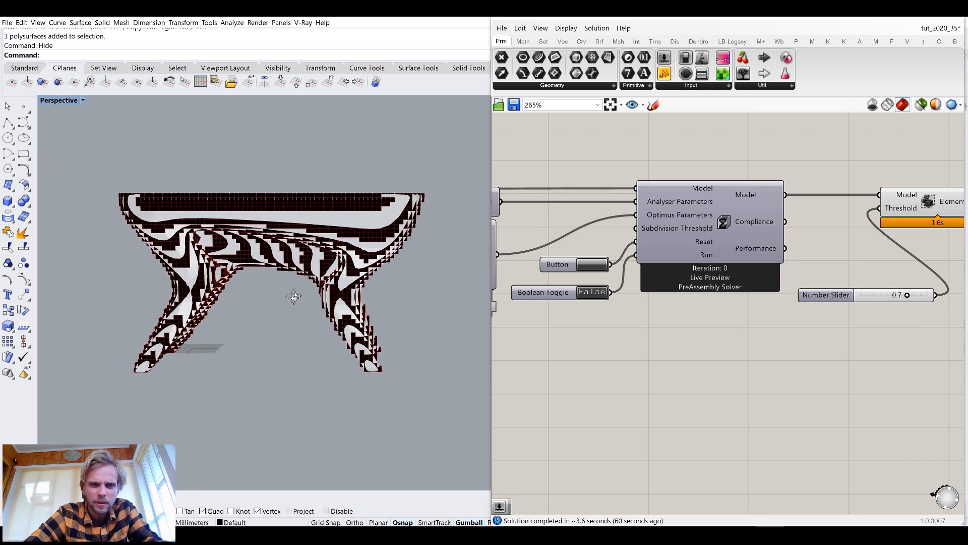
scroll(597, 291, down, 4)
scroll(681, 310, up, 4)
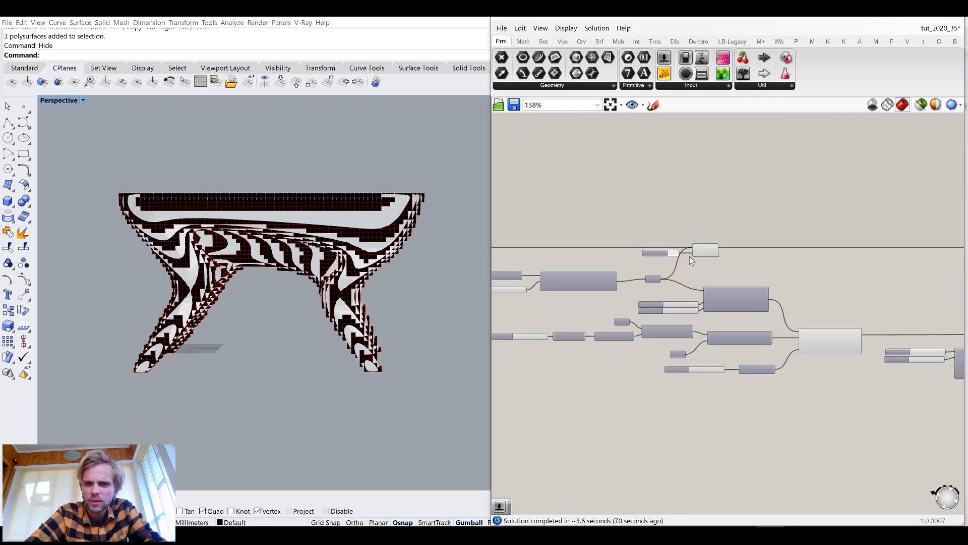
click(719, 243)
middle_click(719, 243)
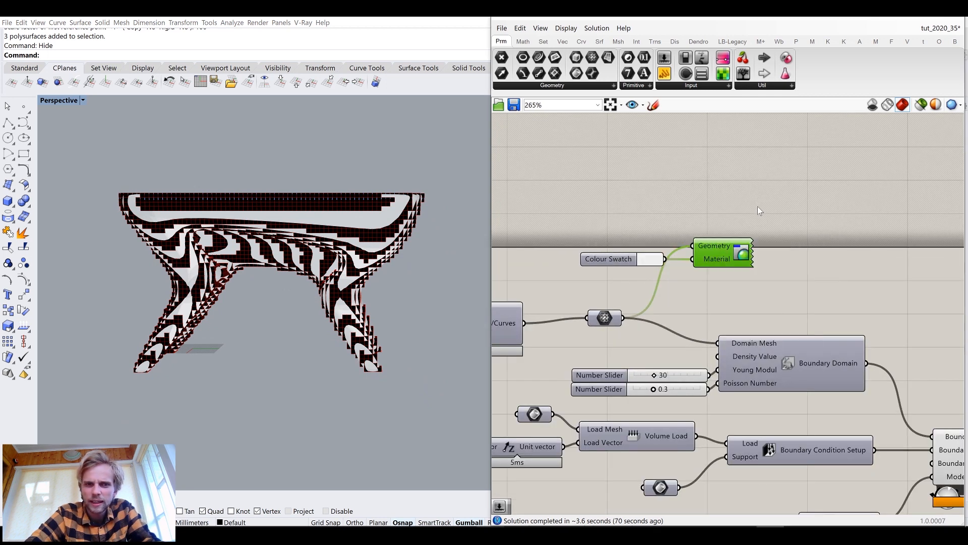
right_click(738, 241)
click(746, 256)
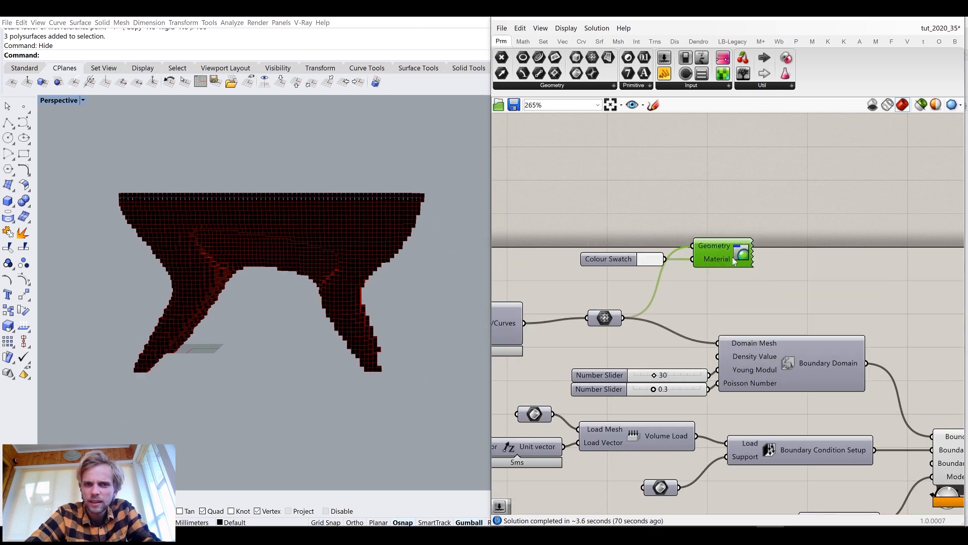
Switch the Perspective viewport to Wireframe display mode
mouse_move(376, 252)
right_down()
mouse_move(357, 256)
mouse_move(365, 253)
right_up()
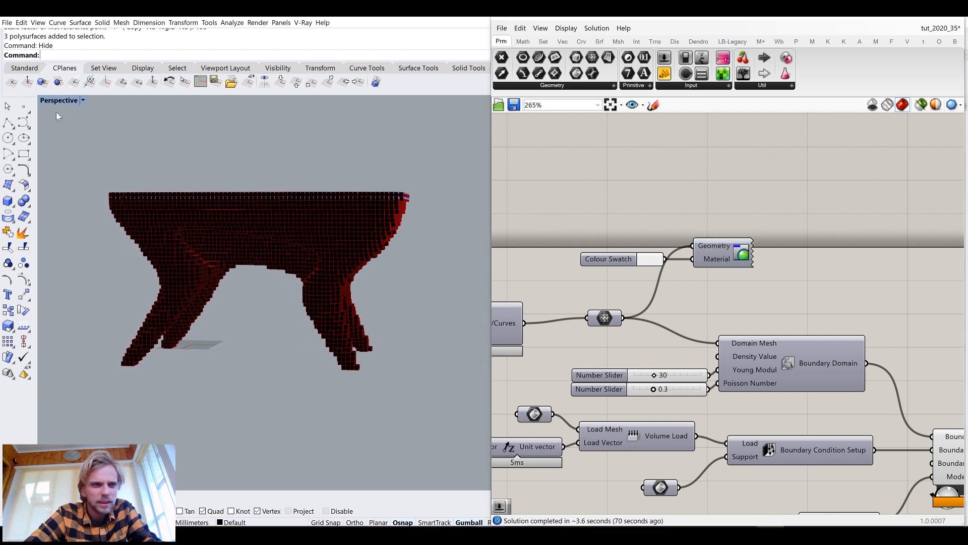
click(64, 100)
click(68, 123)
right_drag(264, 270, 294, 274)
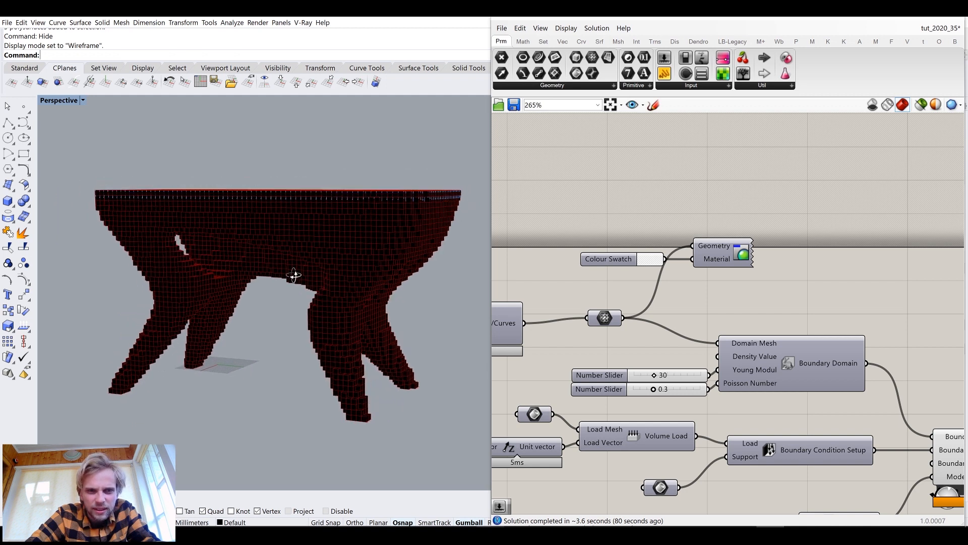
Toggle the solver's Run input to compute the topology optimisation
scroll(663, 341, down, 4)
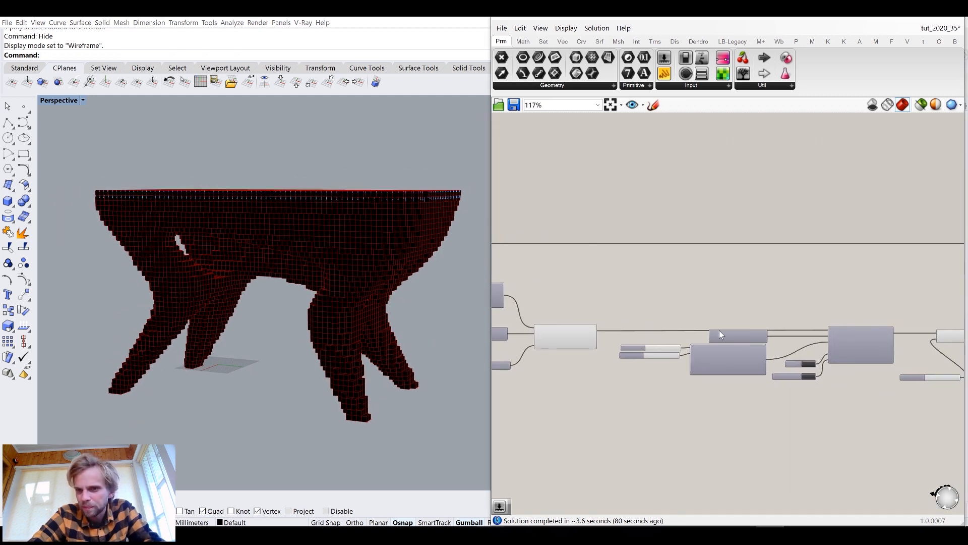
scroll(721, 393, up, 4)
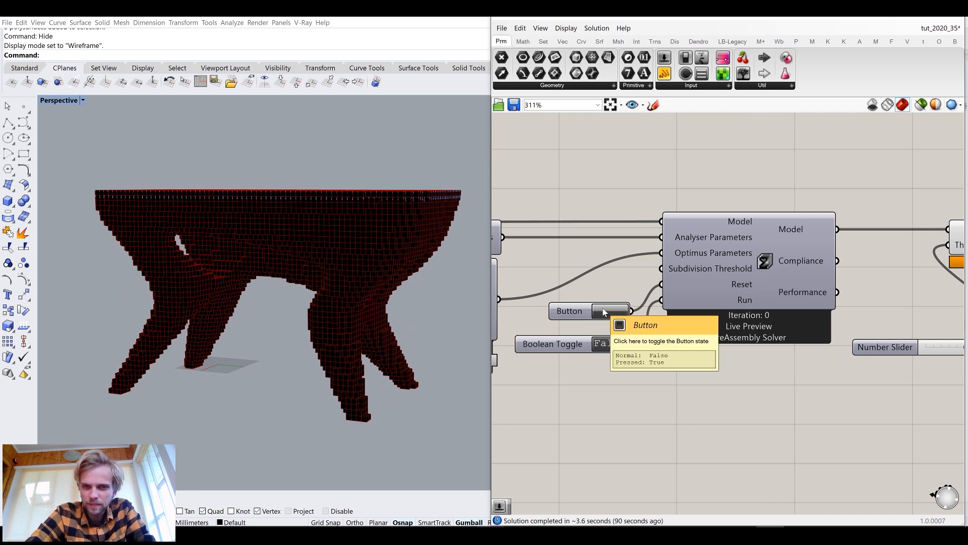
double_click(610, 344)
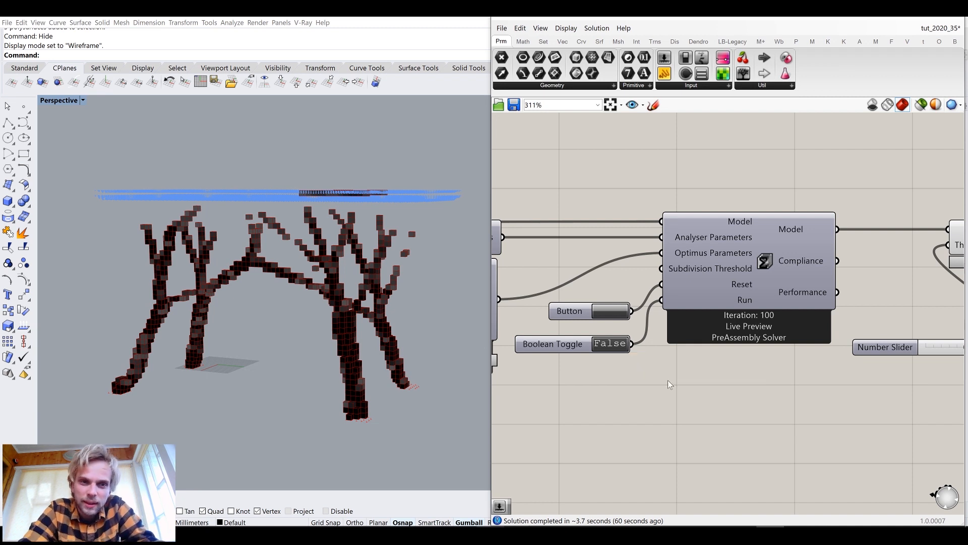
Lower the ElementsAsBox threshold slider to 0.4
mouse_move(285, 232)
right_down()
mouse_move(293, 262)
mouse_move(293, 222)
right_up()
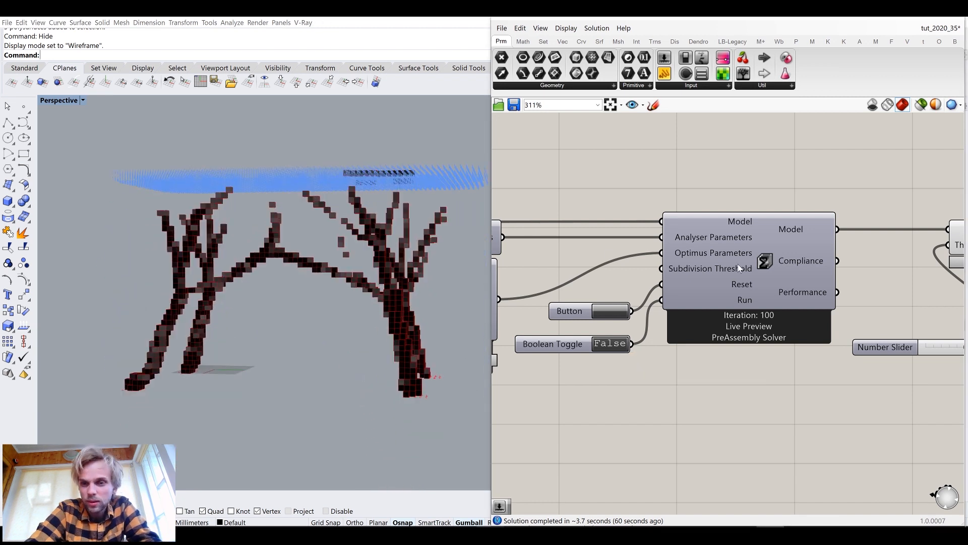
scroll(761, 281, down, 2)
scroll(807, 294, up, 3)
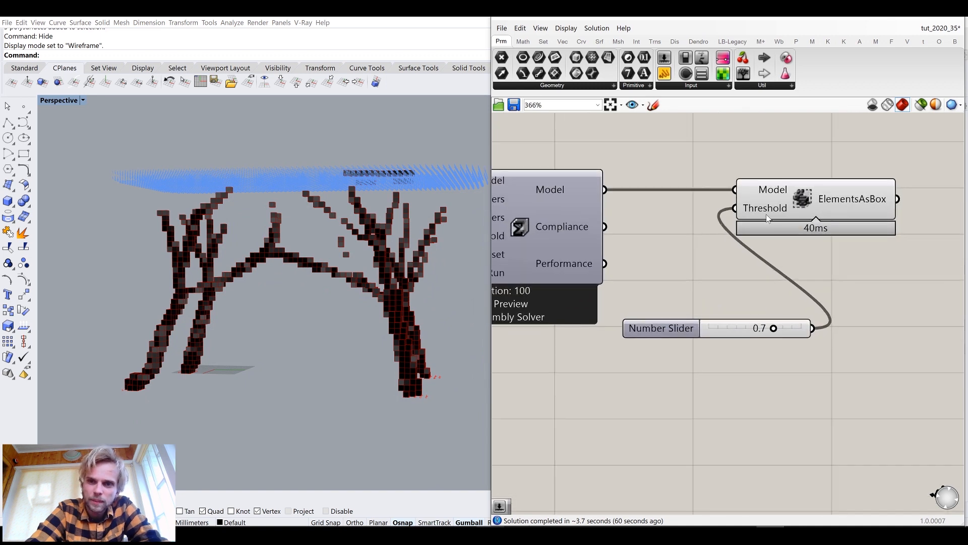
scroll(769, 310, up, 2)
right_drag(330, 238, 434, 258)
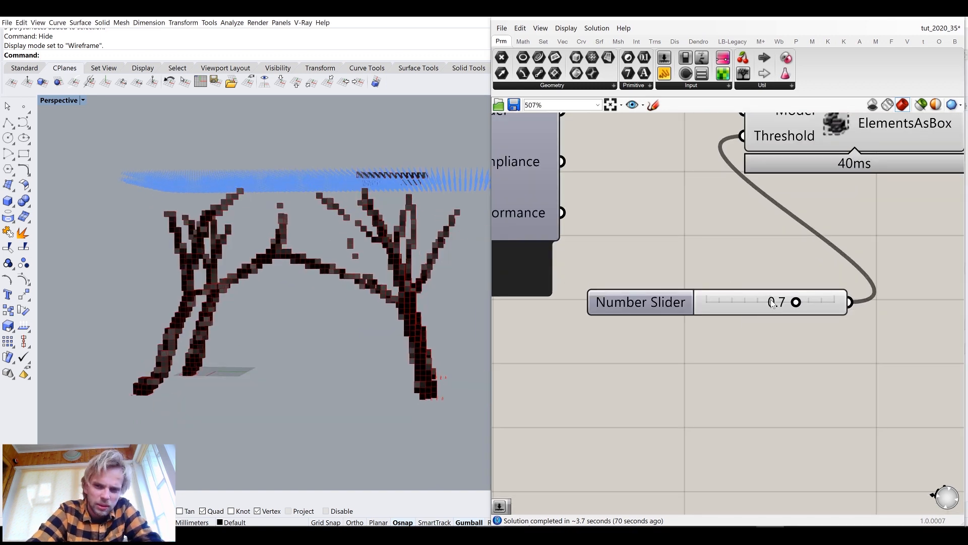
drag(796, 302, 760, 311)
Orbit and zoom around the optimised voxel stool to inspect its branching structure
right_drag(447, 267, 331, 269)
scroll(332, 269, up, 6)
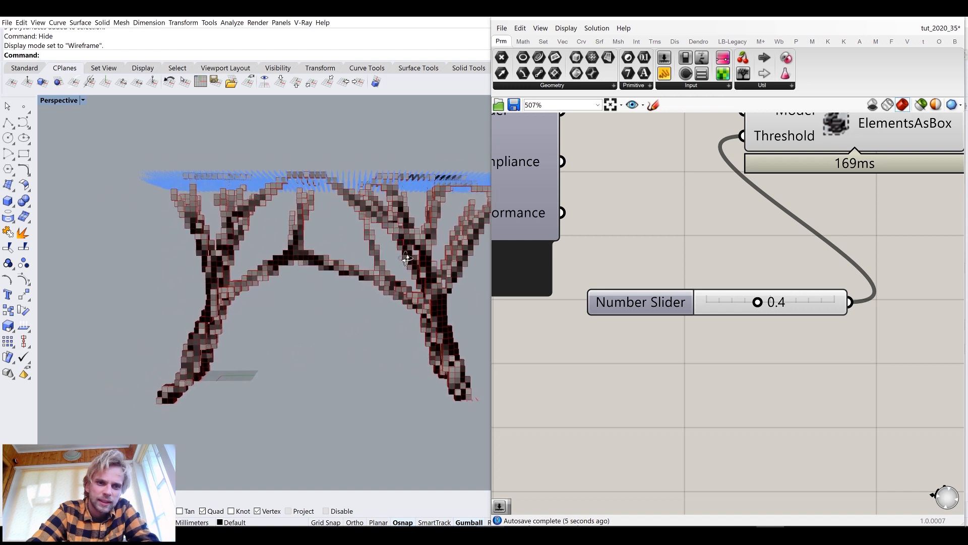
scroll(338, 248, down, 5)
right_drag(338, 248, 258, 251)
scroll(258, 251, up, 5)
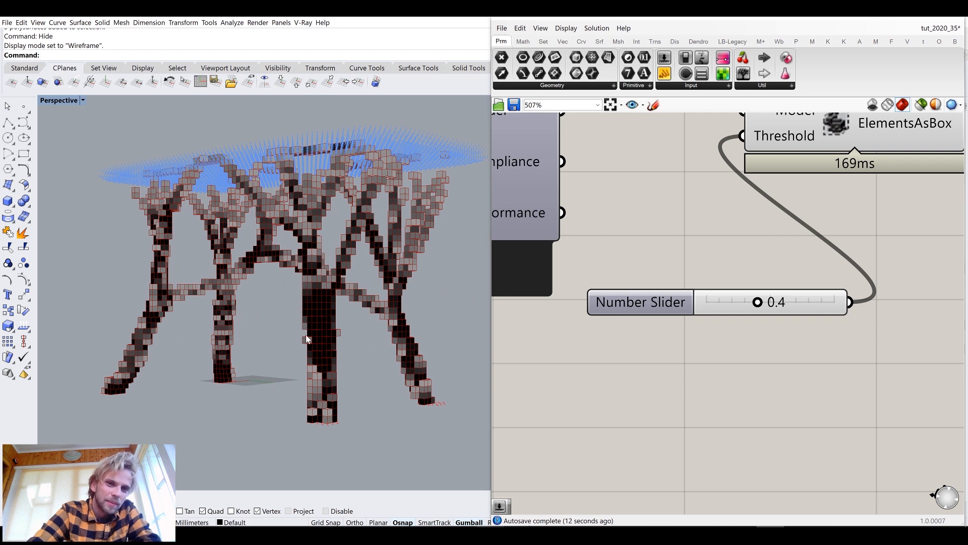
right_drag(337, 290, 321, 282)
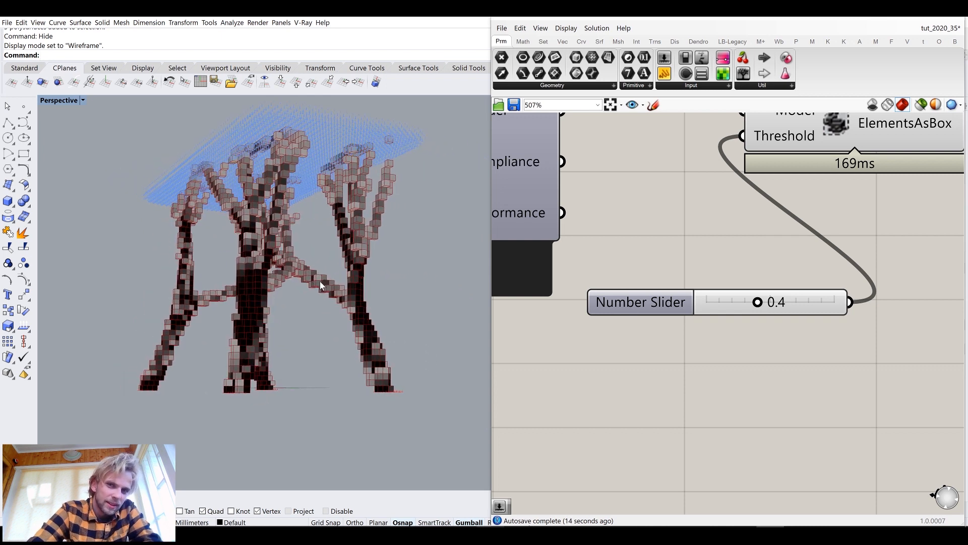
right_drag(324, 268, 302, 283)
scroll(656, 242, down, 4)
Add an Iso Mesh component from the Optimus Model Data group and connect the solver's Model output to it
right_drag(652, 246, 592, 281)
drag(763, 366, 608, 196)
drag(691, 222, 792, 311)
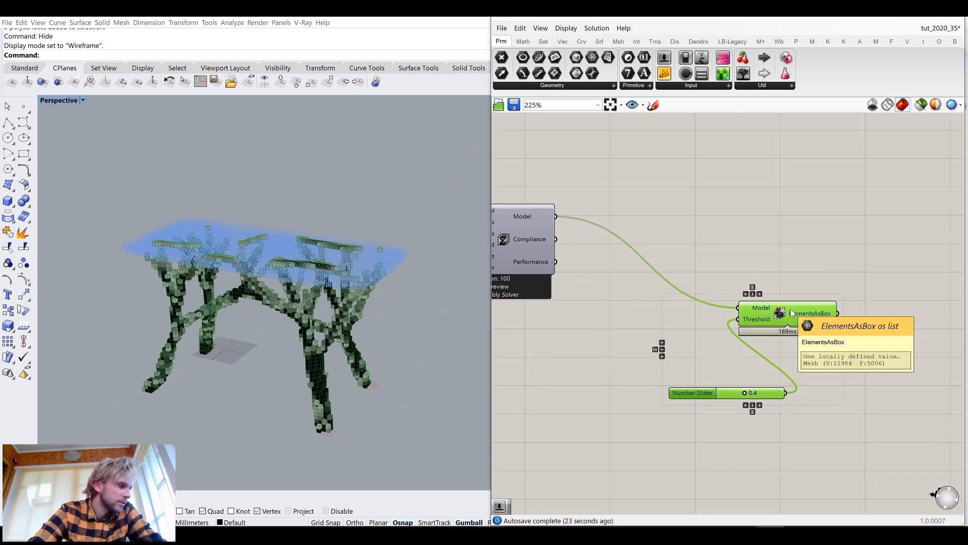
click(735, 216)
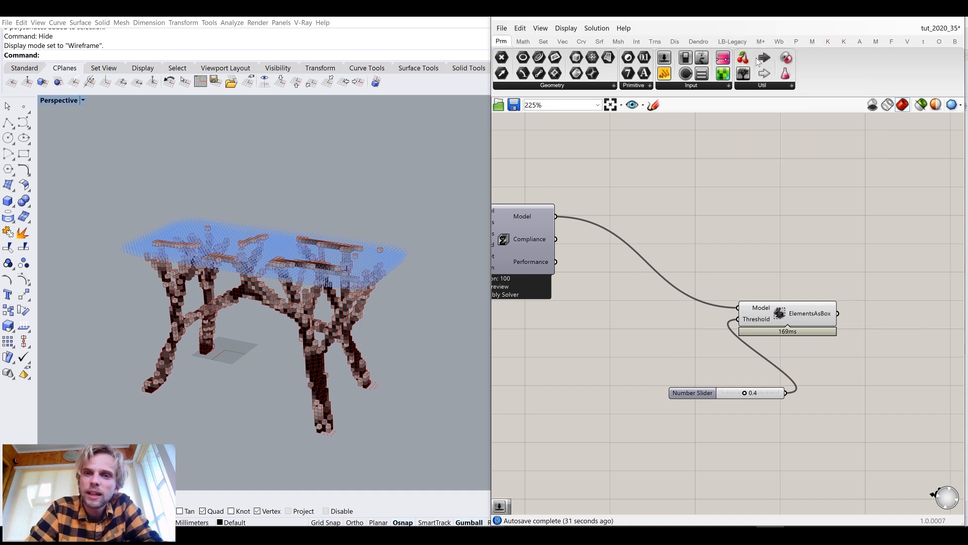
click(877, 42)
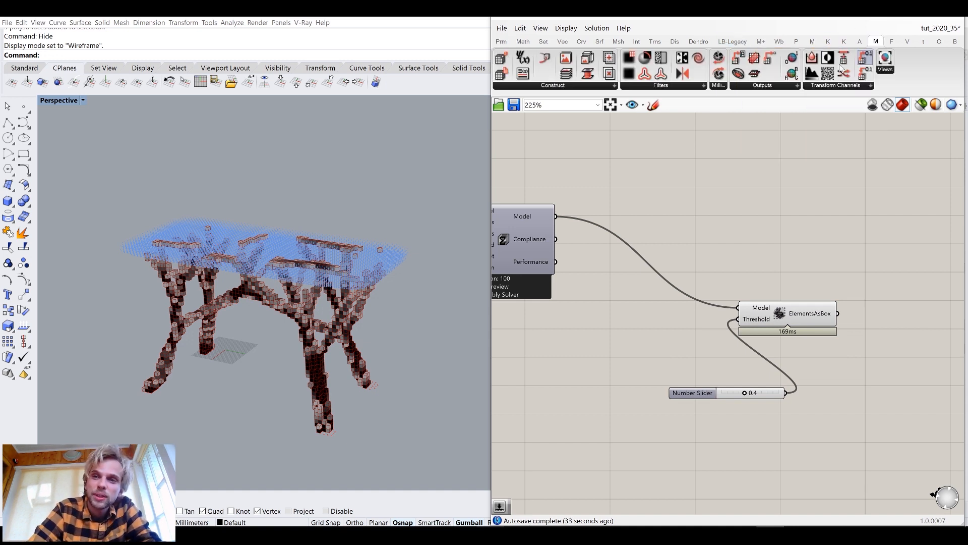
click(923, 42)
click(731, 86)
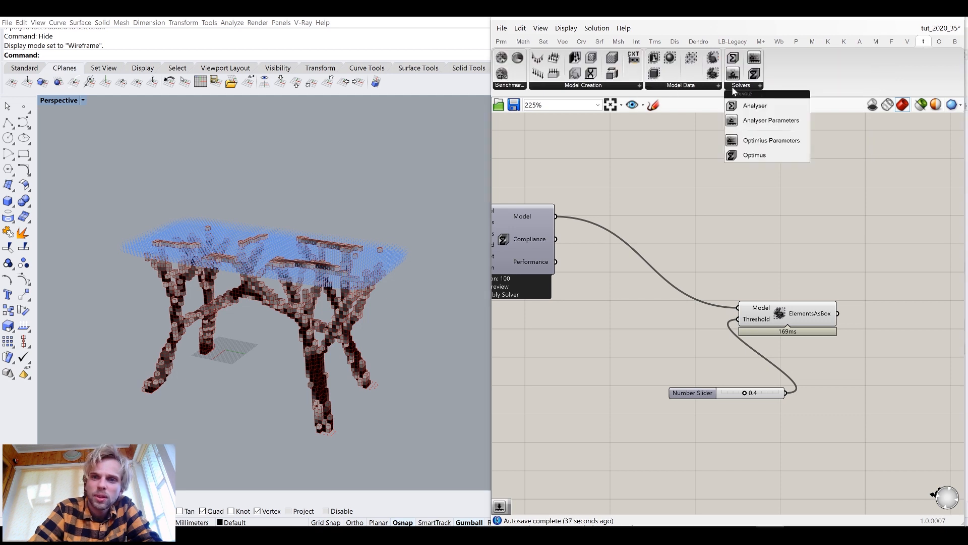
click(693, 87)
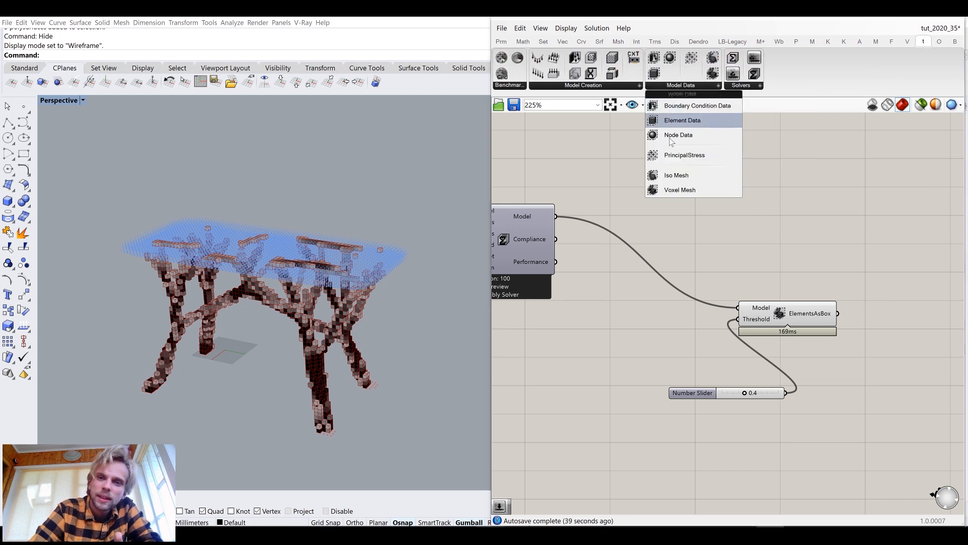
drag(682, 177, 733, 186)
drag(555, 217, 792, 182)
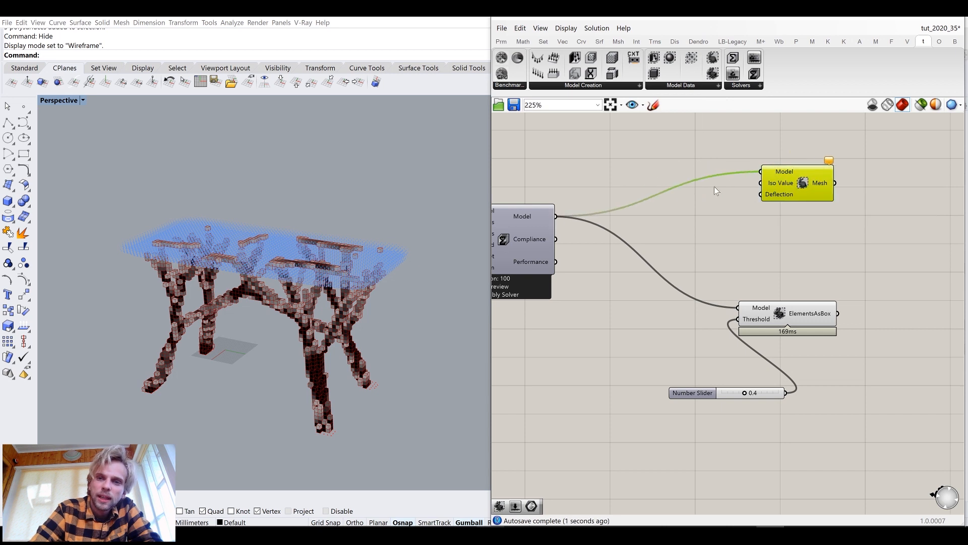
Create a number slider set to 0.4 and connect it to the Iso Mesh's Iso Value input
double_click(673, 205)
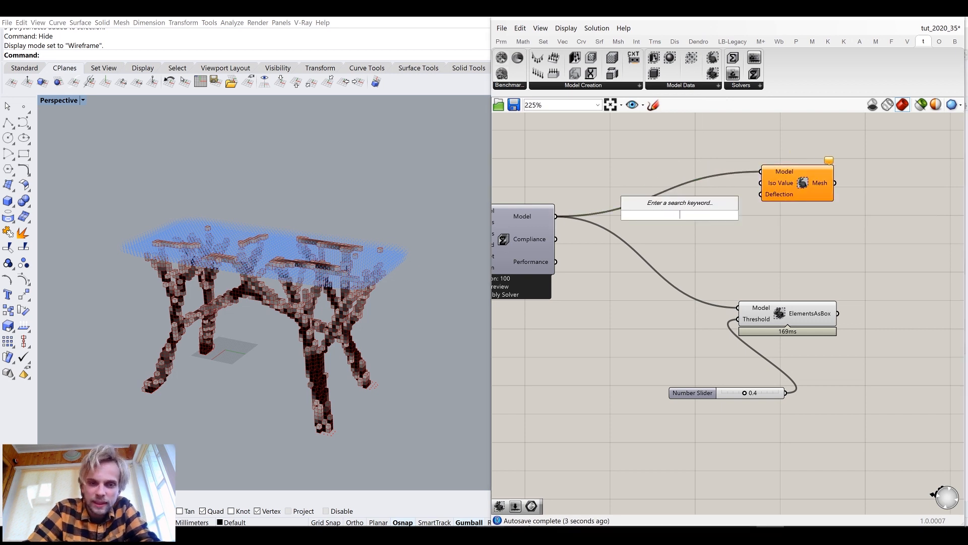
text(0.)
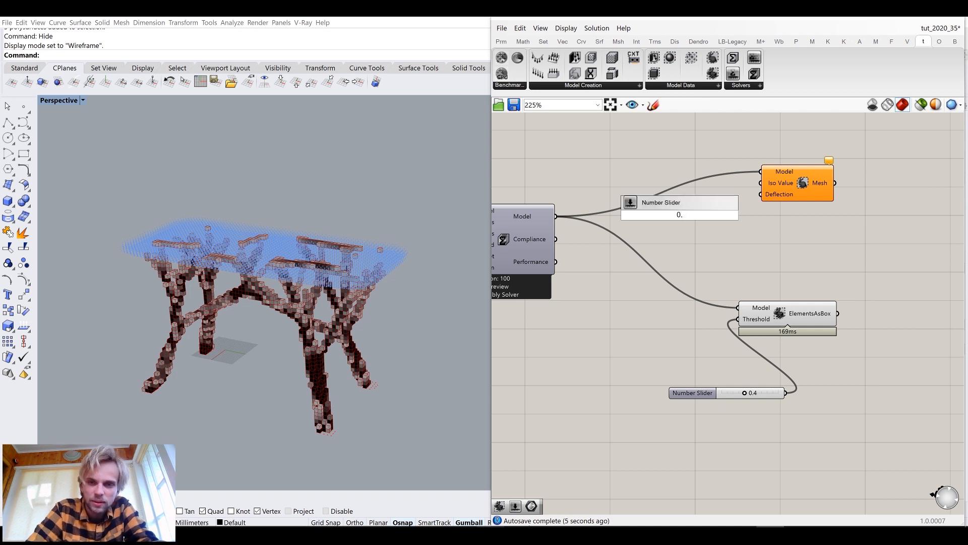
text(4)
key(Return)
scroll(737, 215, up, 3)
drag(738, 216, 770, 179)
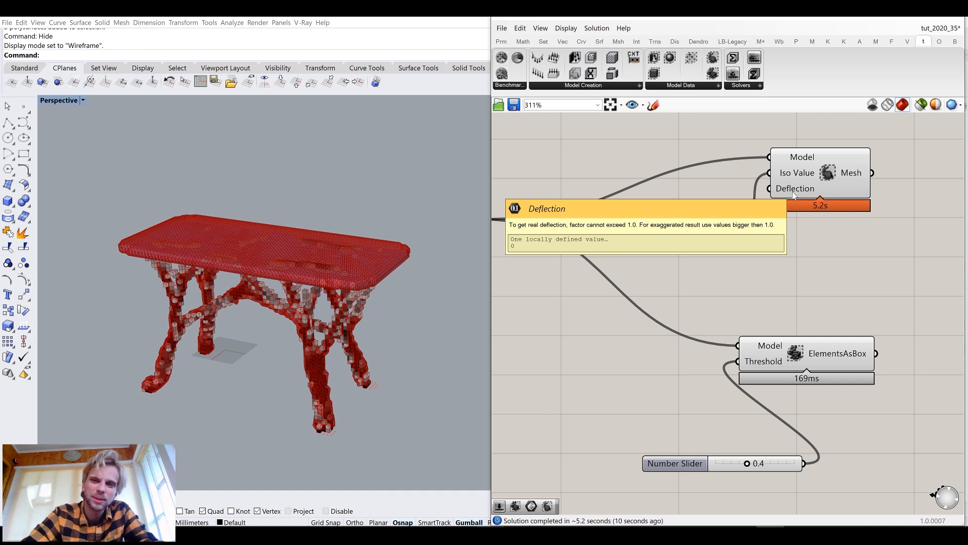
Disable the preview of the ElementsAsBox component and its threshold slider
right_drag(863, 434, 815, 328)
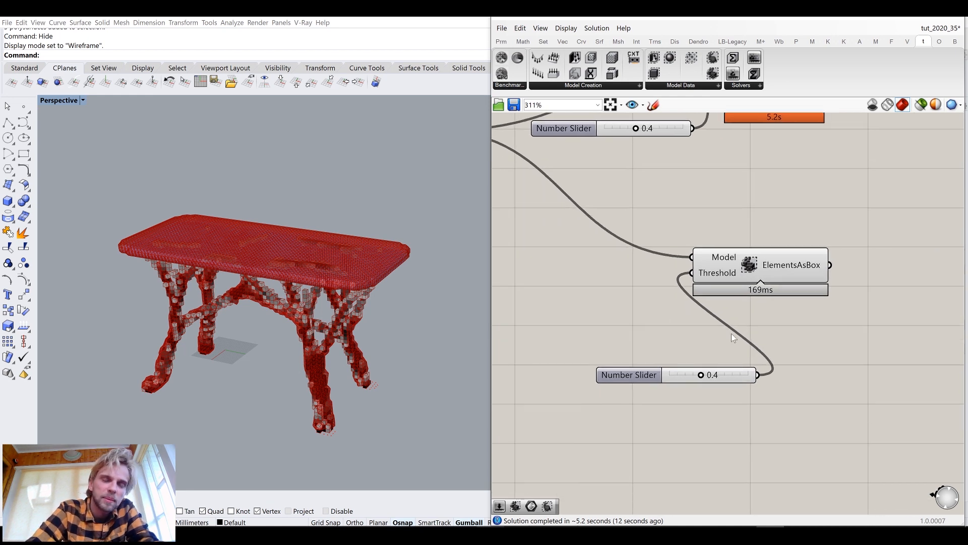
right_drag(290, 315, 326, 298)
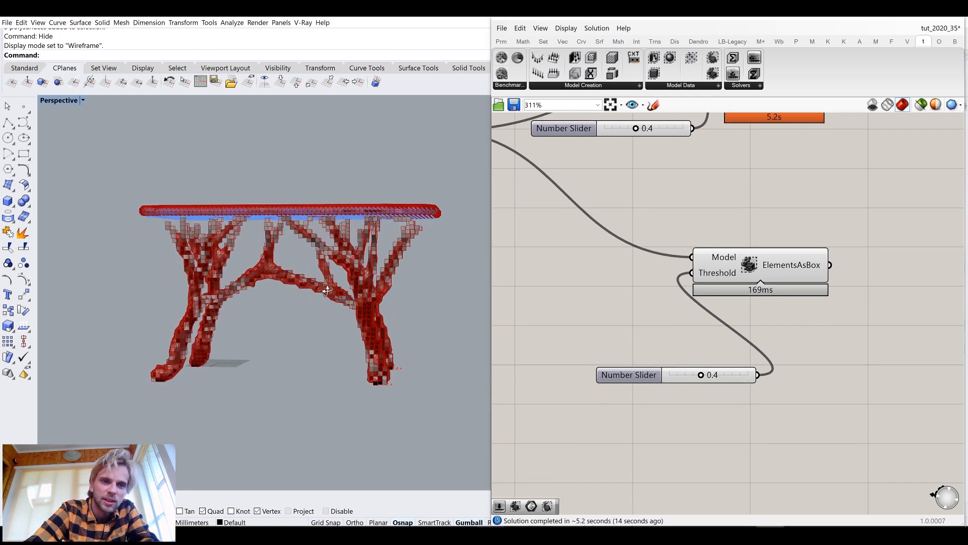
drag(865, 414, 597, 231)
middle_click(624, 237)
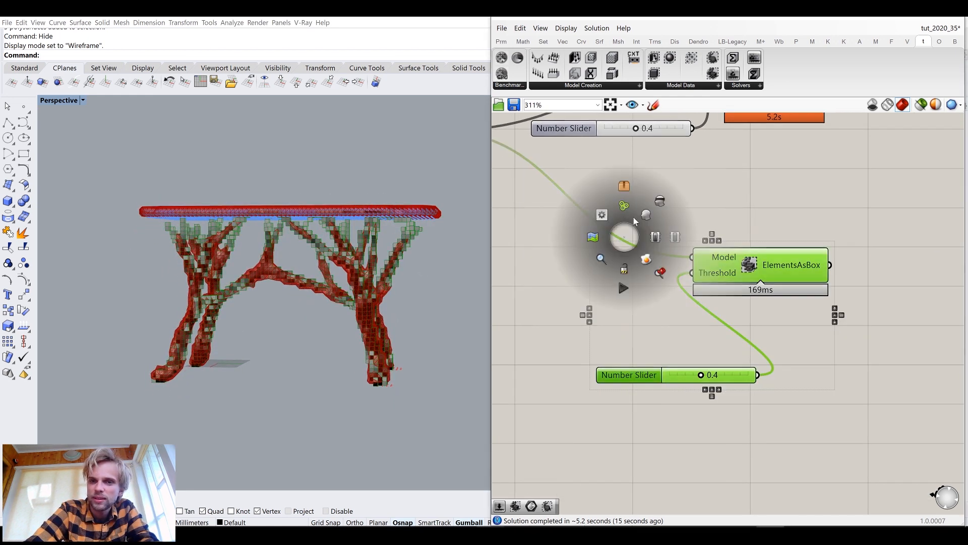
click(664, 203)
click(702, 210)
Zoom and orbit around the iso mesh stool to inspect its smooth branches
right_drag(353, 259, 301, 252)
scroll(278, 252, up, 3)
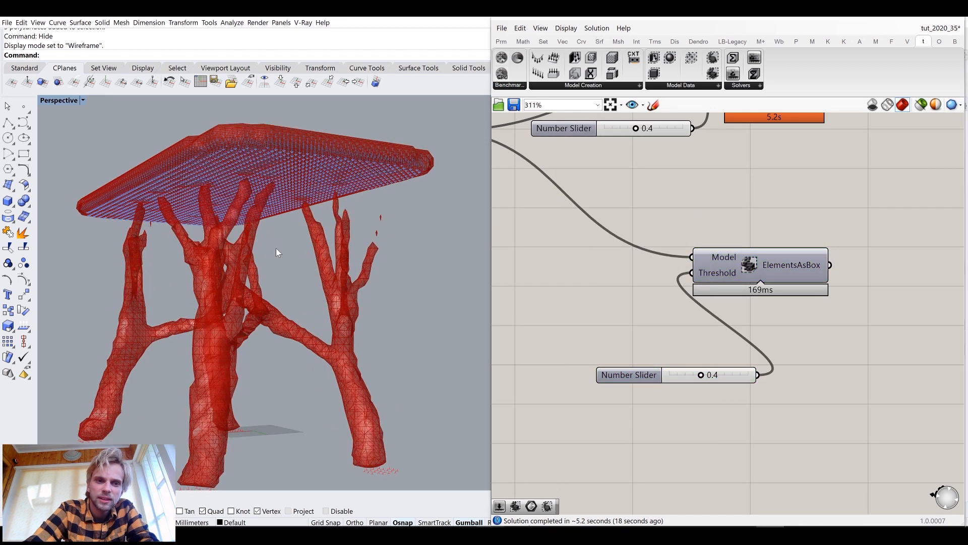
scroll(277, 252, up, 8)
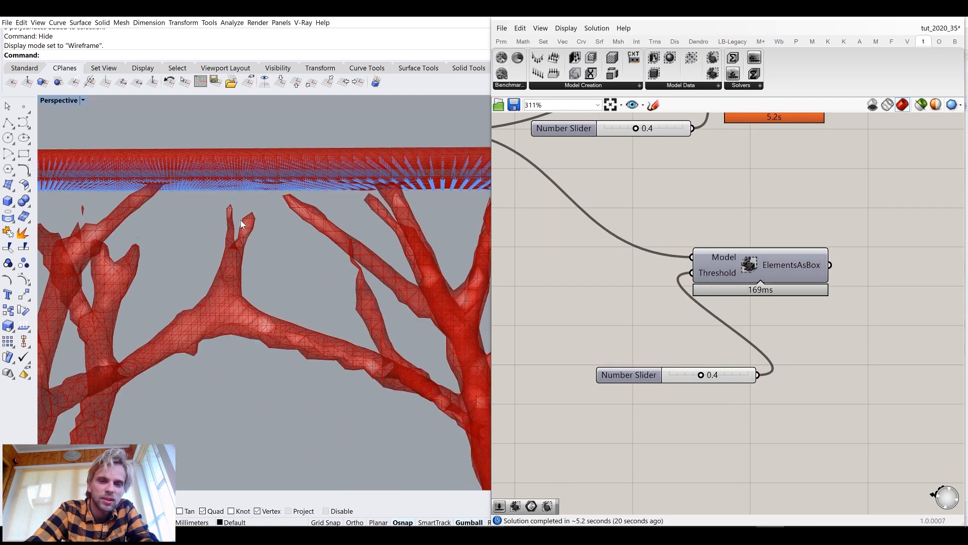
scroll(261, 231, down, 6)
right_drag(265, 246, 294, 202)
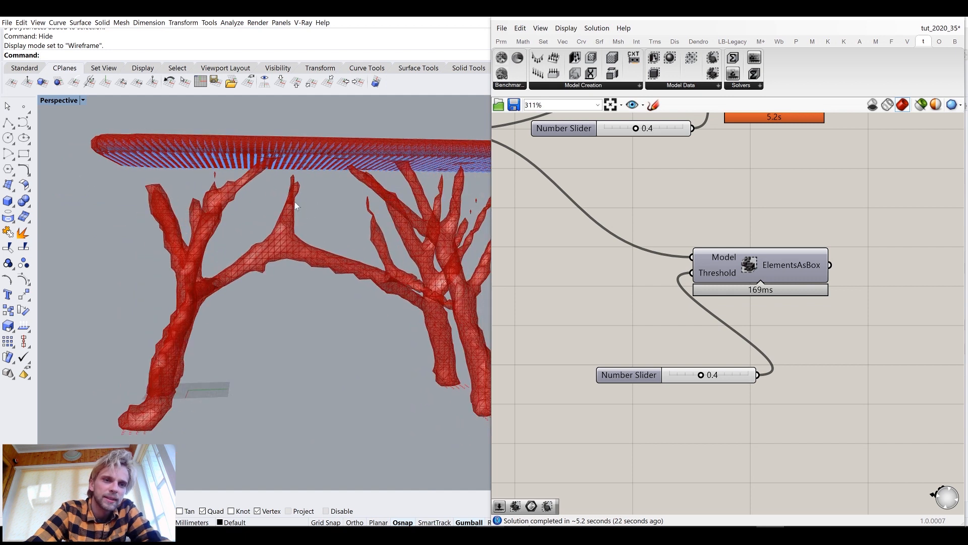
Set the number slider feeding the Iso Mesh's Iso Value input to 0.2
scroll(253, 187, up, 3)
right_drag(673, 237, 683, 310)
scroll(617, 172, up, 3)
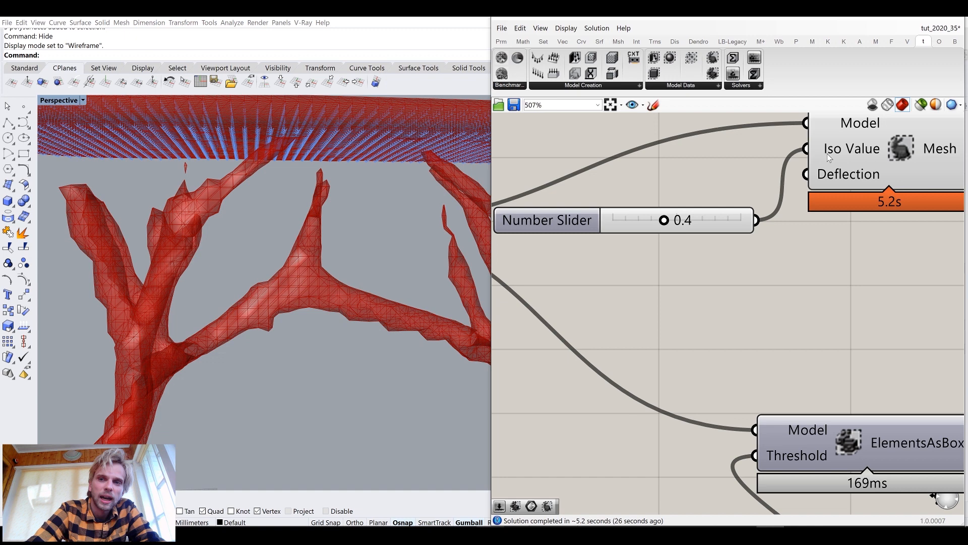
scroll(288, 210, down, 8)
right_drag(289, 211, 309, 216)
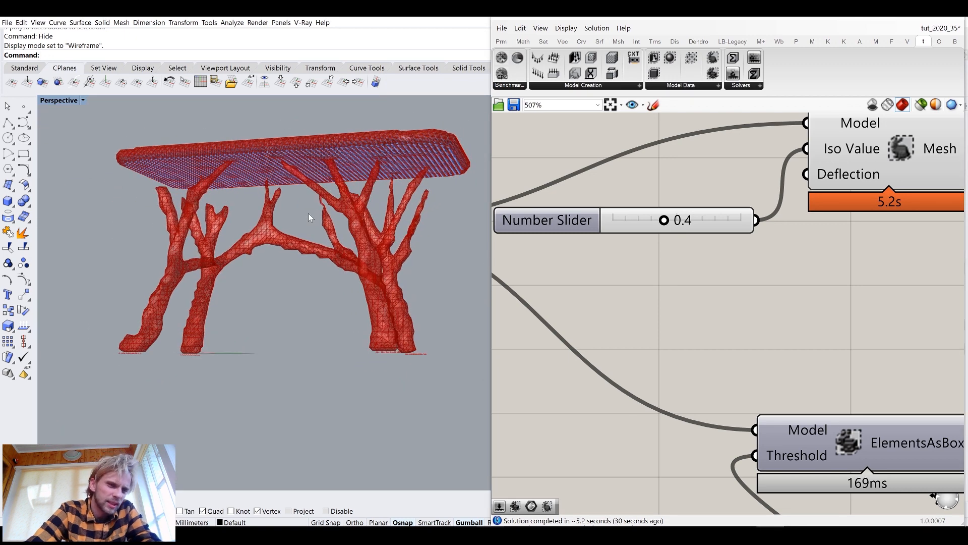
right_drag(383, 237, 375, 241)
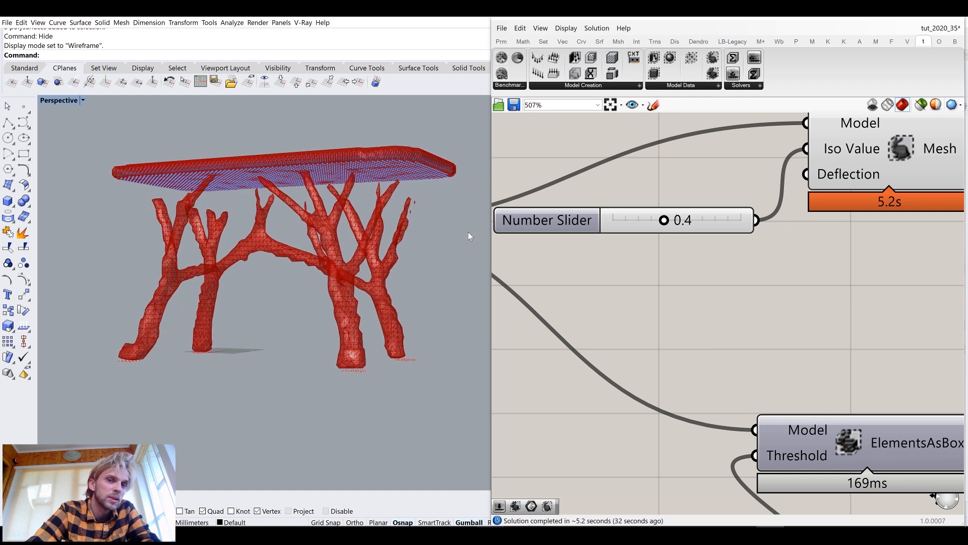
scroll(603, 224, up, 3)
double_click(629, 224)
key(End)
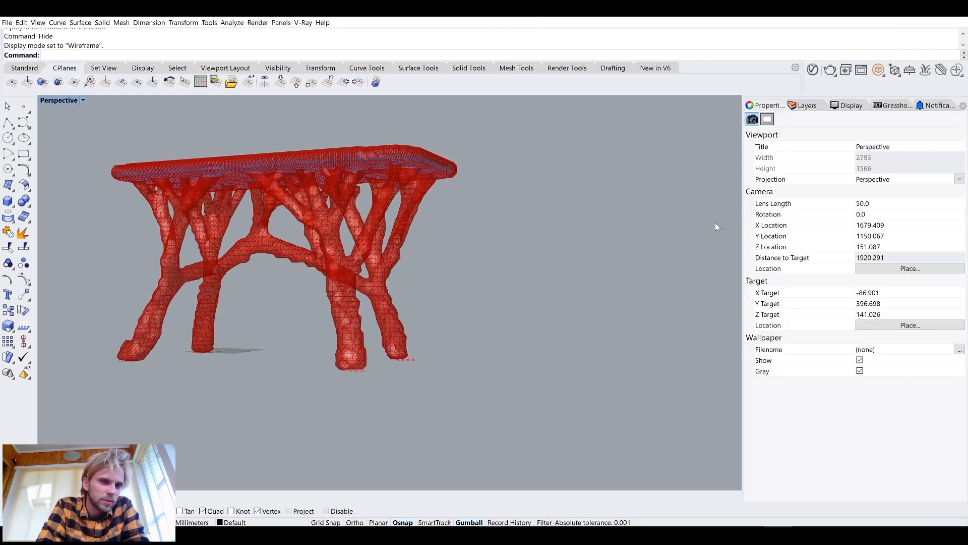
right_drag(342, 211, 361, 211)
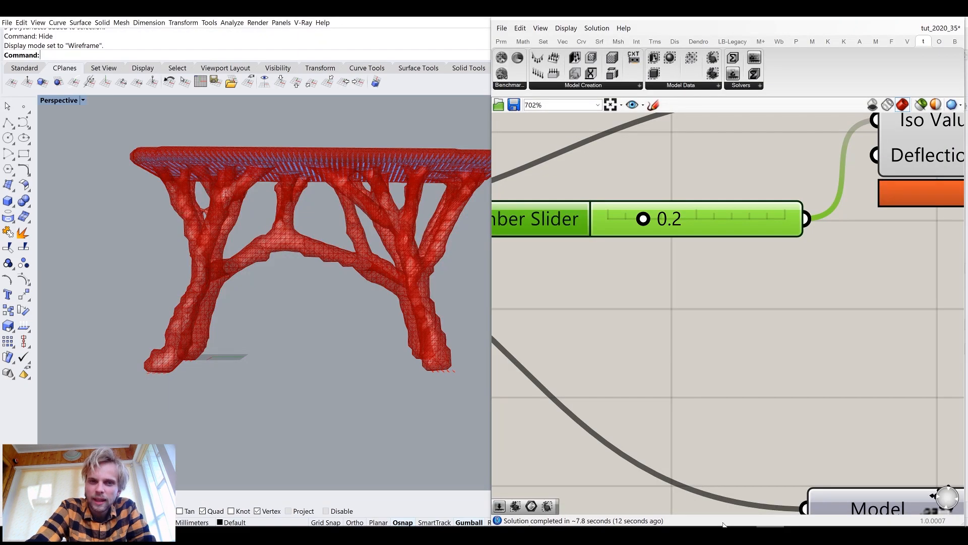
scroll(827, 358, down, 5)
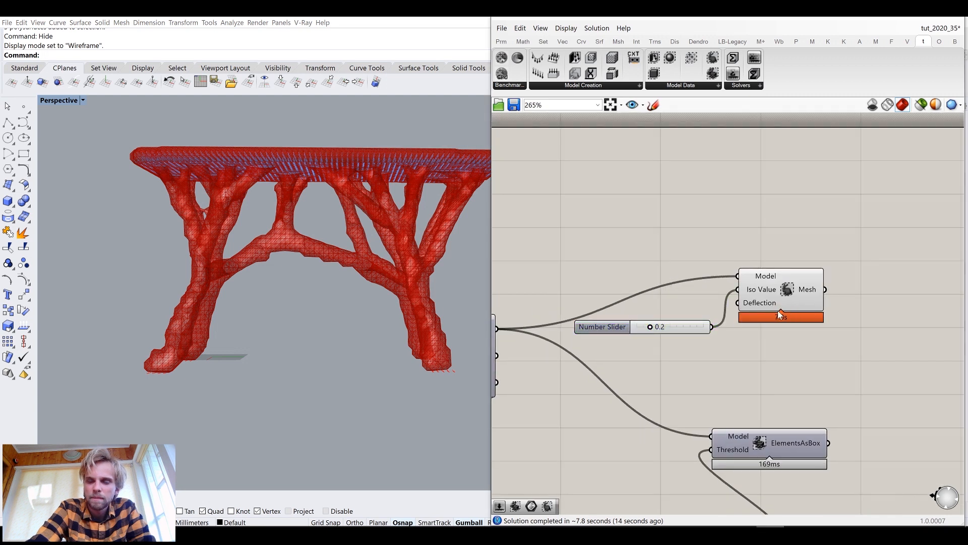
Turn on the preview of the Custom Preview component that displays the design domain mesh
scroll(777, 310, down, 6)
scroll(830, 323, up, 5)
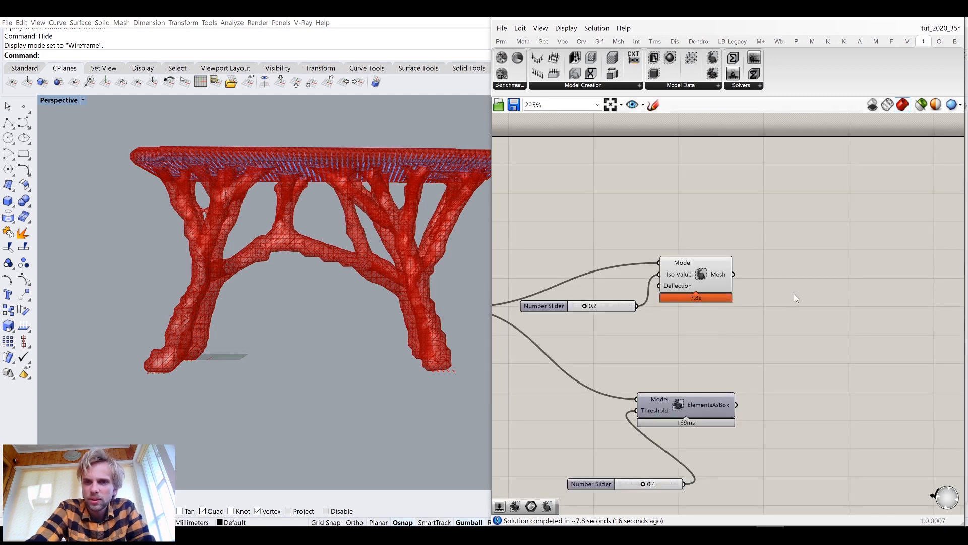
scroll(723, 279, up, 2)
mouse_move(727, 284)
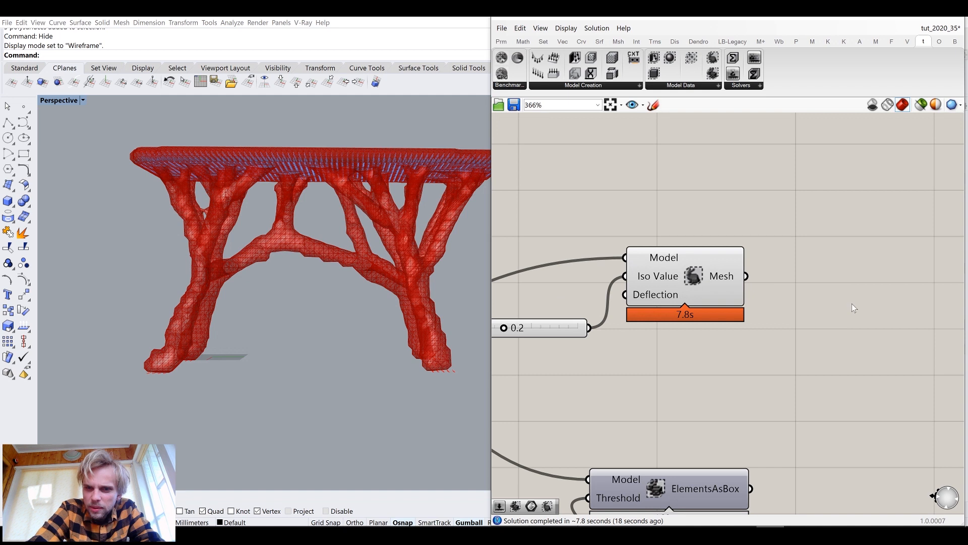
scroll(710, 335, down, 5)
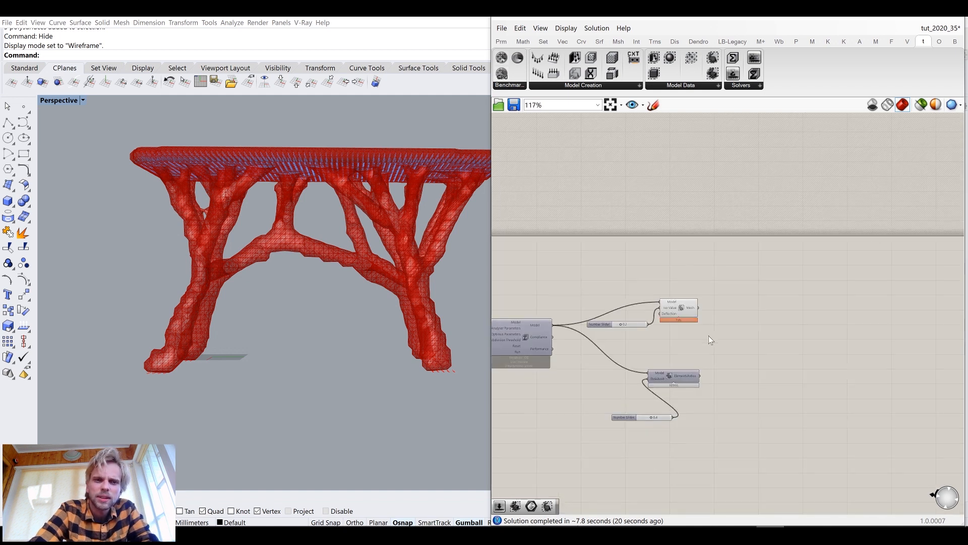
right_drag(300, 244, 393, 235)
right_drag(658, 256, 590, 301)
scroll(629, 301, up, 4)
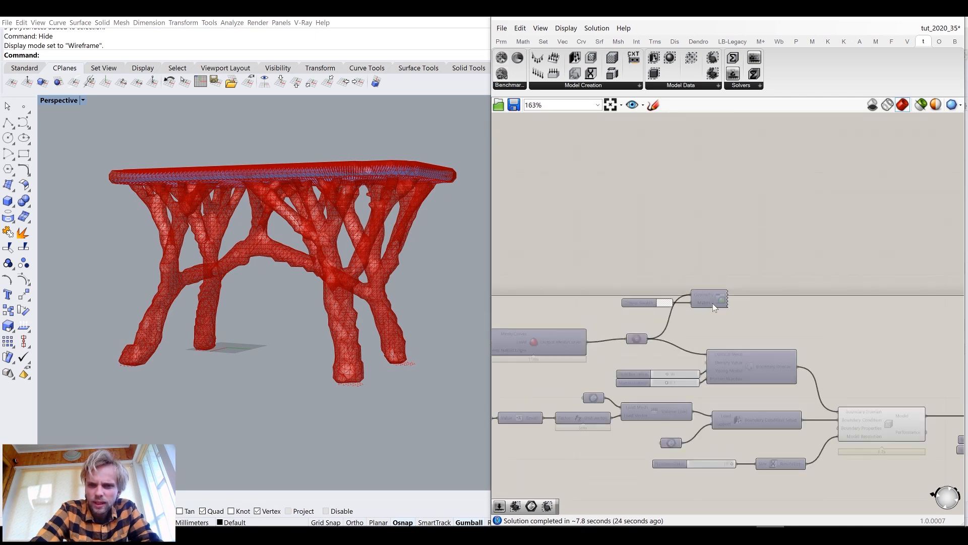
middle_click(717, 296)
click(738, 279)
click(747, 248)
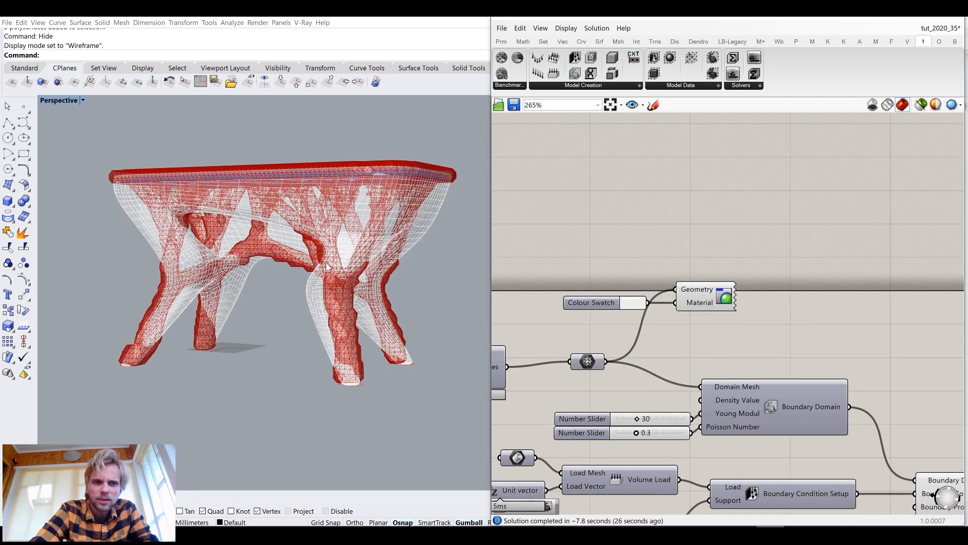
Adjust the Colour Swatch colour used by the domain's custom preview
right_drag(303, 232, 348, 261)
scroll(176, 273, up, 3)
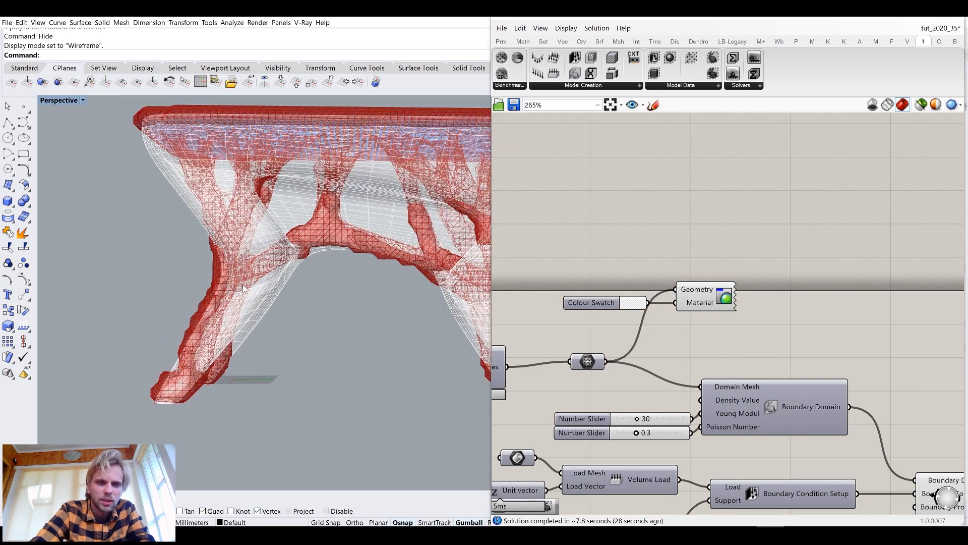
right_drag(265, 299, 454, 242)
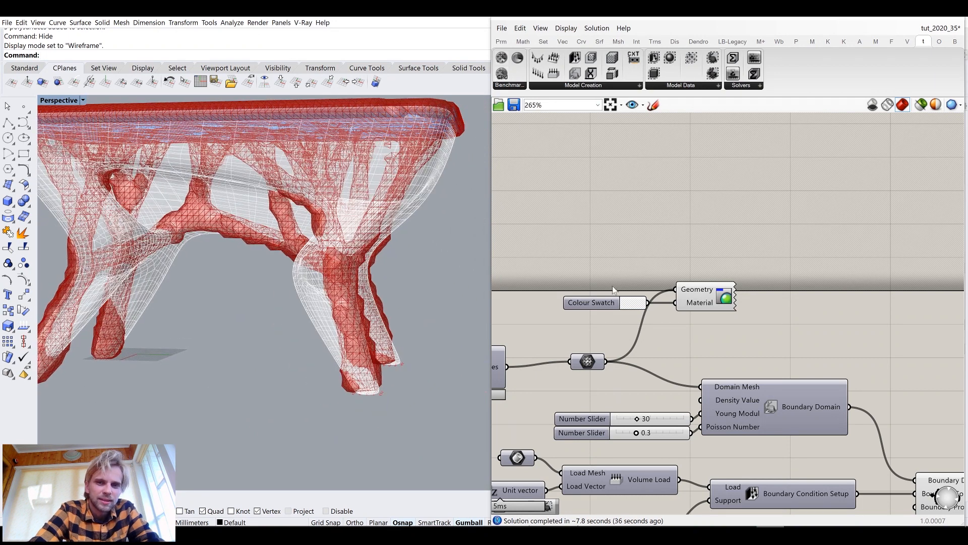
click(633, 303)
drag(684, 453, 771, 446)
right_drag(353, 217, 255, 181)
click(711, 297)
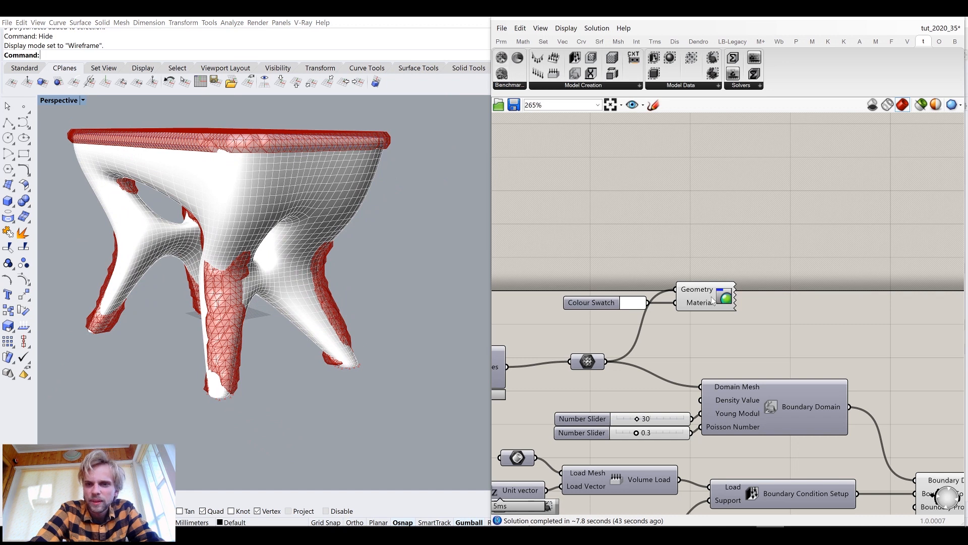
Turn off the Custom Preview component's preview again, leaving only the iso mesh stool shown
middle_click(712, 297)
click(747, 261)
click(749, 256)
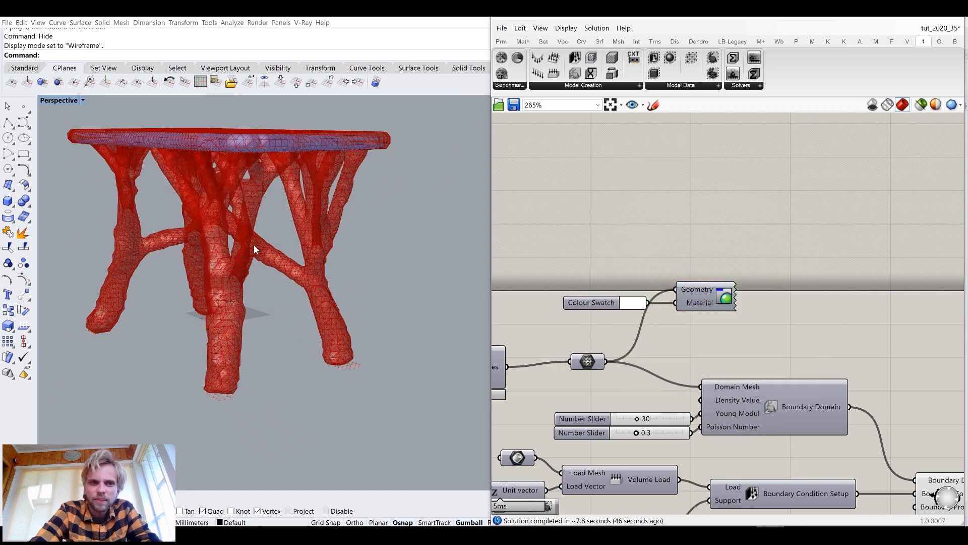
right_drag(267, 241, 319, 239)
scroll(319, 239, down, 5)
right_drag(255, 210, 286, 224)
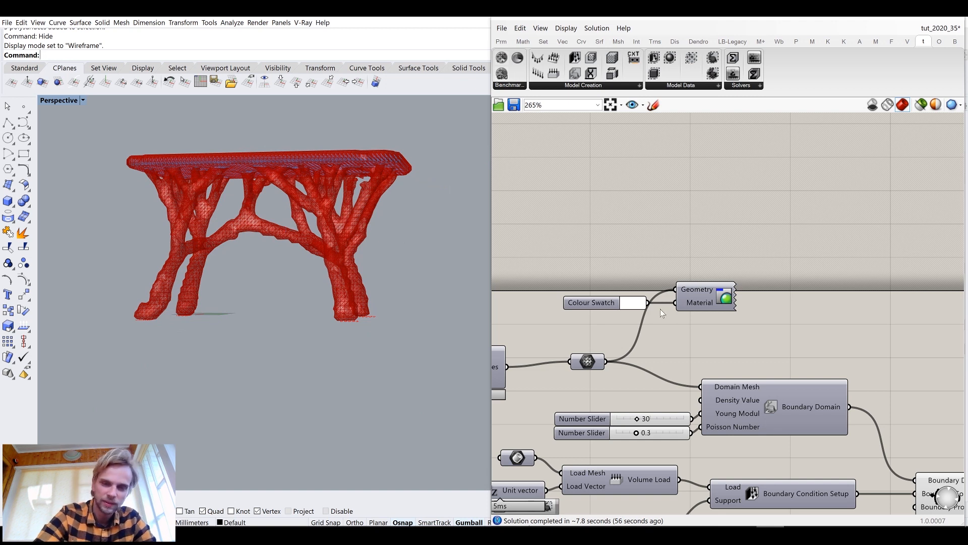
Zoom into the iso mesh stool in the viewport to examine its branches up close
scroll(661, 308, down, 3)
right_drag(758, 271, 706, 268)
scroll(841, 316, up, 2)
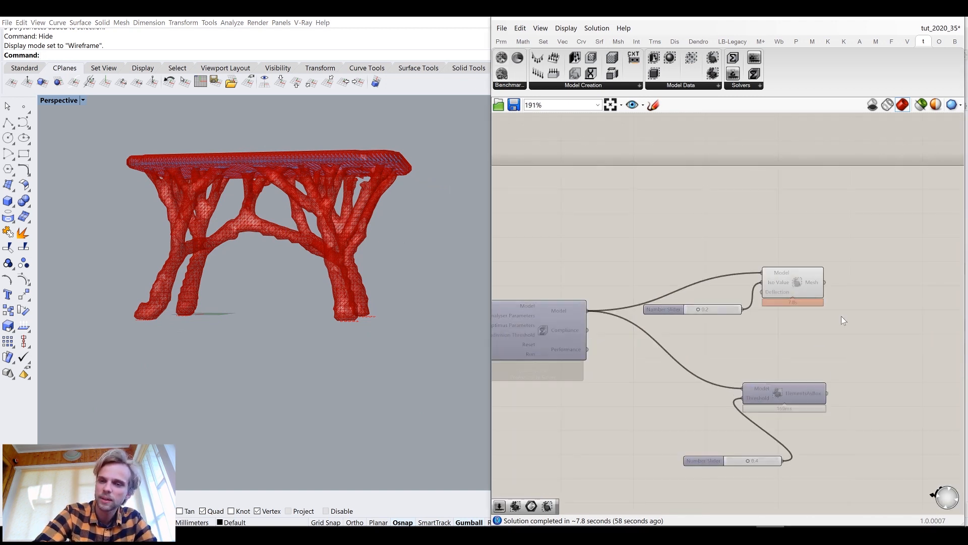
scroll(841, 316, up, 3)
drag(574, 302, 570, 254)
click(697, 338)
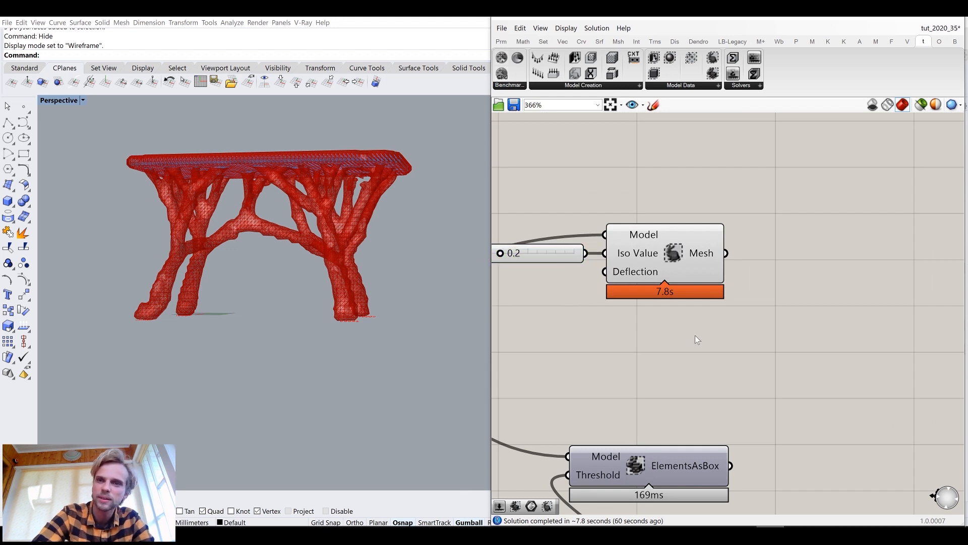
right_drag(411, 225, 304, 156)
scroll(344, 183, up, 6)
scroll(283, 177, up, 6)
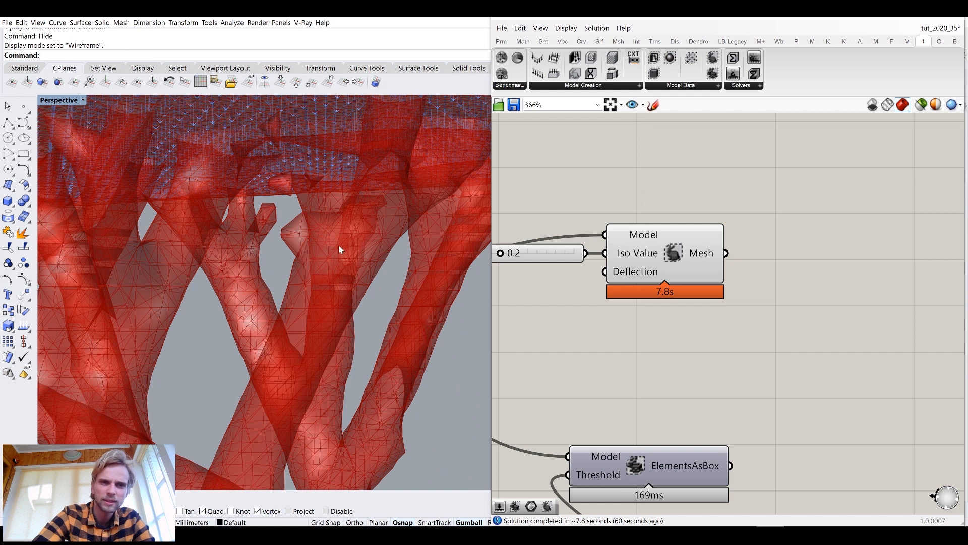
Add a Disjoint Mesh component and connect the Iso Mesh's Mesh output to its input
scroll(339, 249, down, 10)
right_drag(807, 291, 756, 286)
double_click(766, 286)
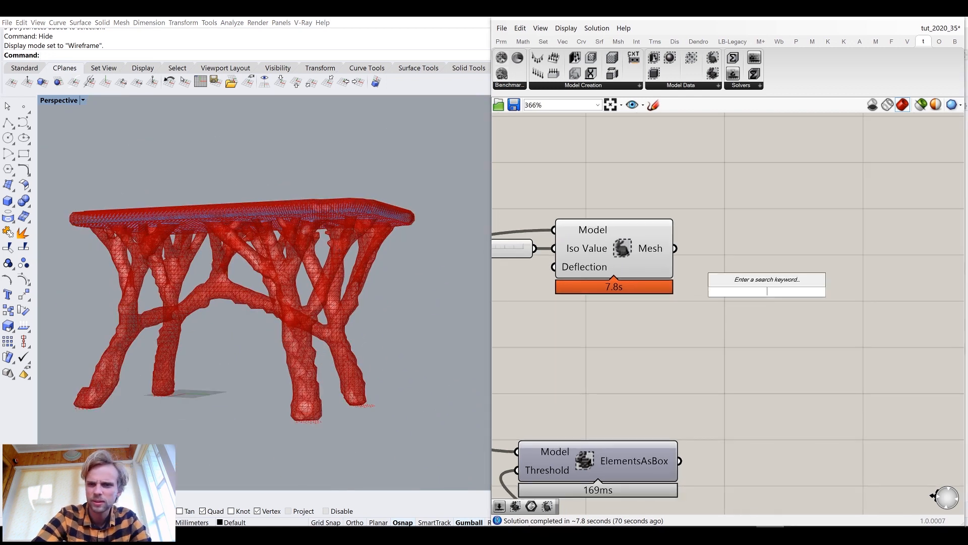
text(disc)
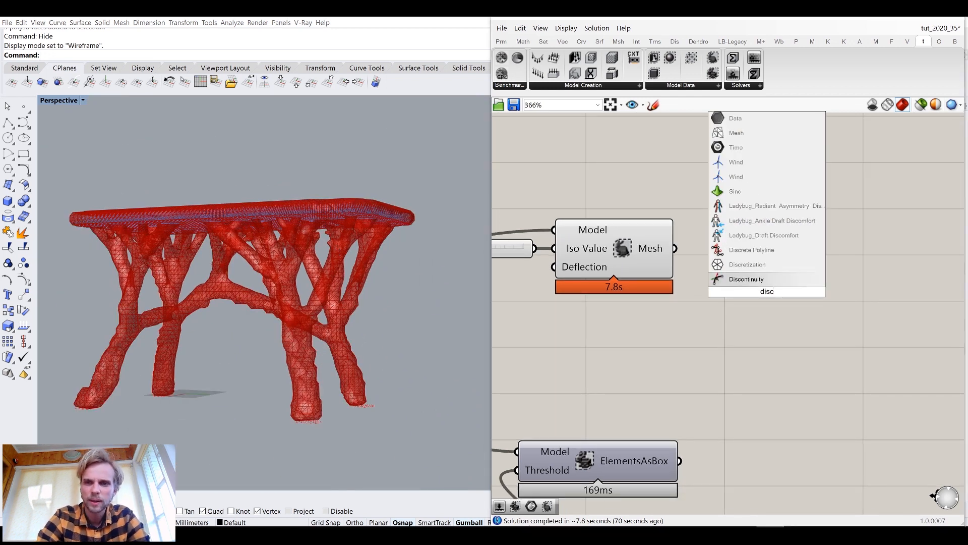
text(onn)
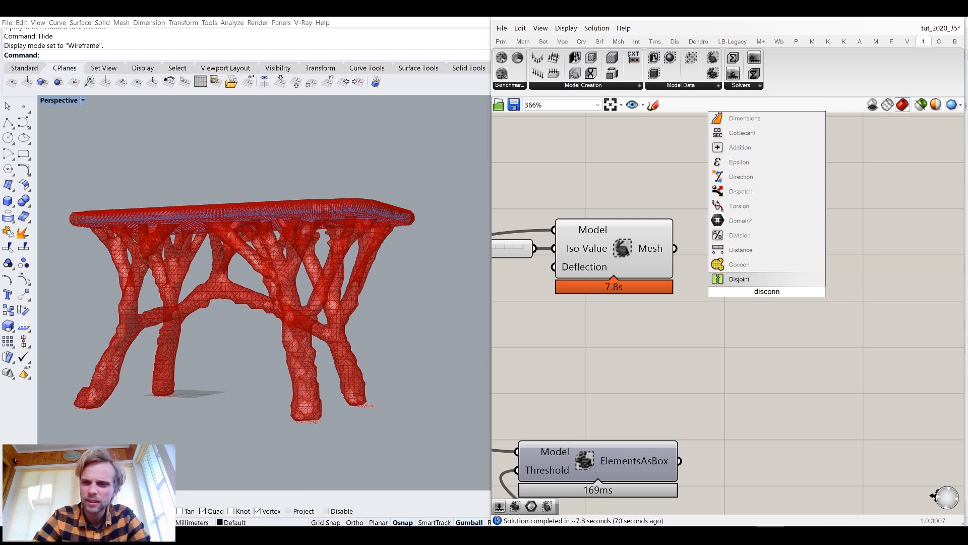
key(BackSpace)
key(BackSpace)
key(BackSpace)
key(BackSpace)
key(BackSpace)
key(BackSpace)
key(BackSpace)
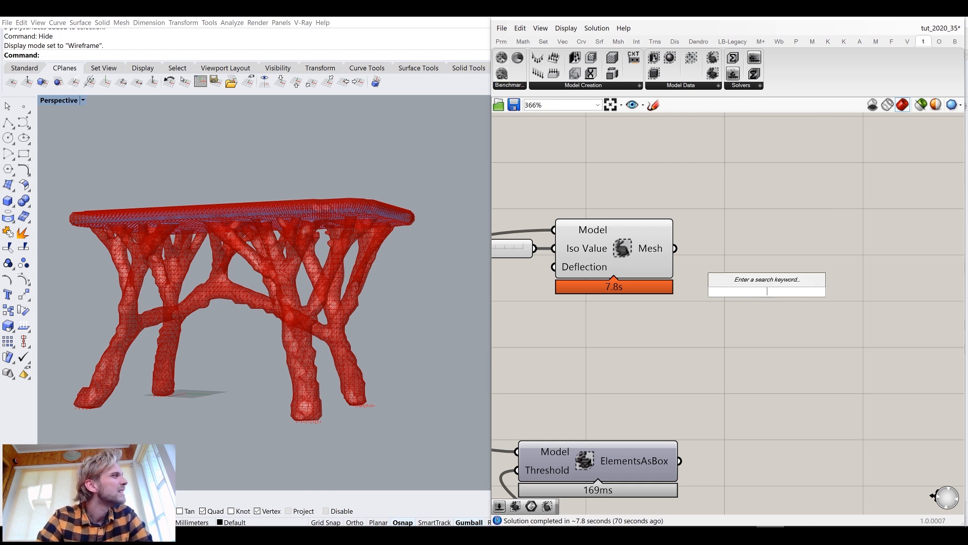
text(disjoin)
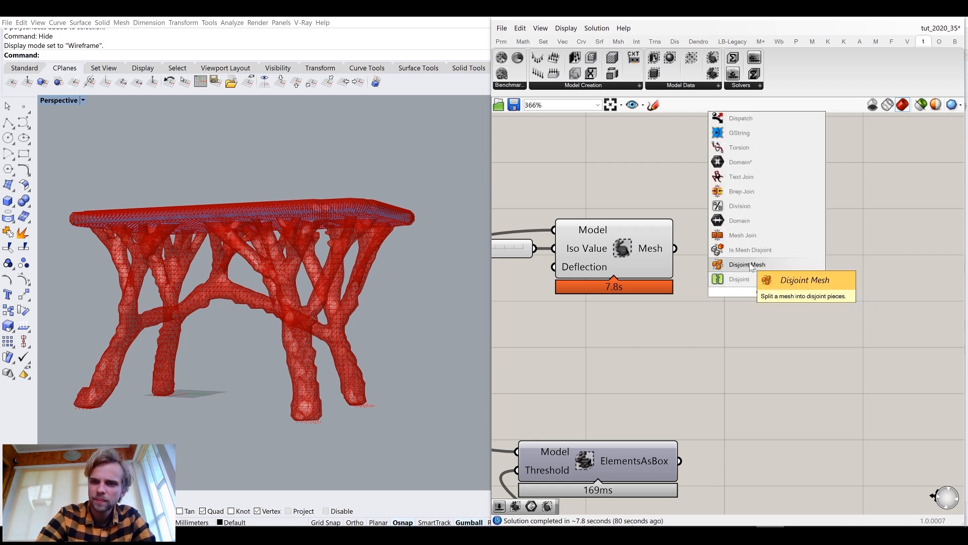
click(731, 279)
drag(675, 248, 746, 248)
Disable the preview of the Iso Mesh component and check the Disjoint Mesh's Meshes output
click(620, 252)
middle_click(621, 253)
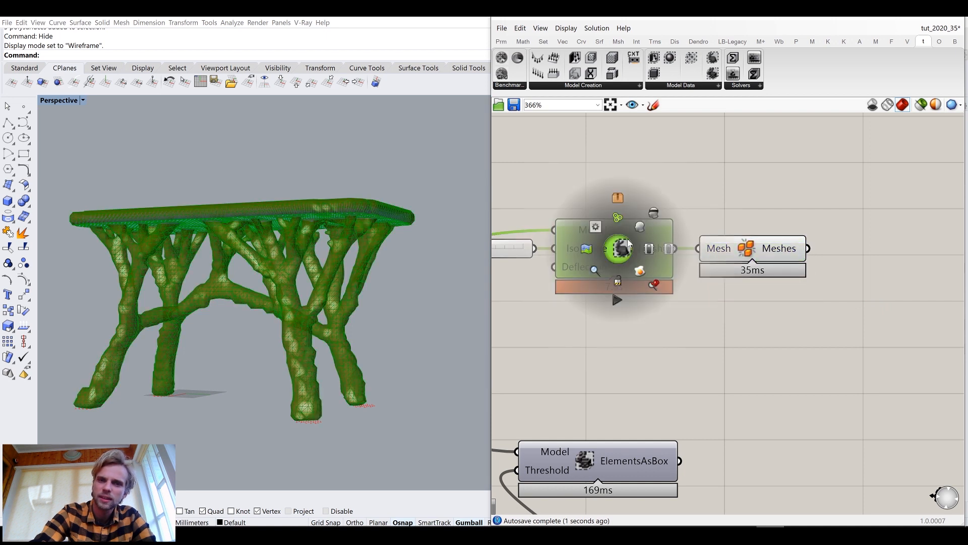
click(653, 215)
mouse_move(787, 254)
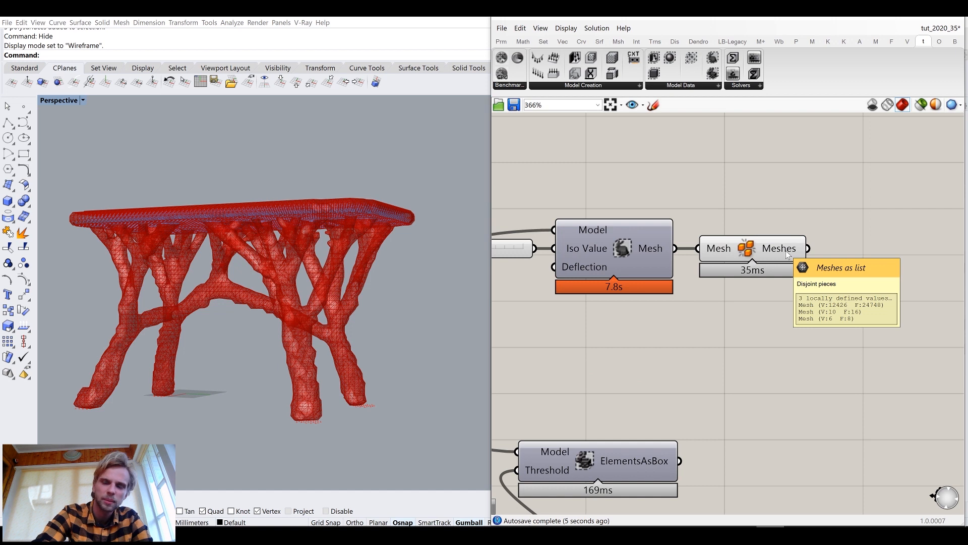
Add a List Item component and connect the Disjoint Mesh's Meshes output to its List input
right_drag(928, 303, 779, 304)
double_click(780, 305)
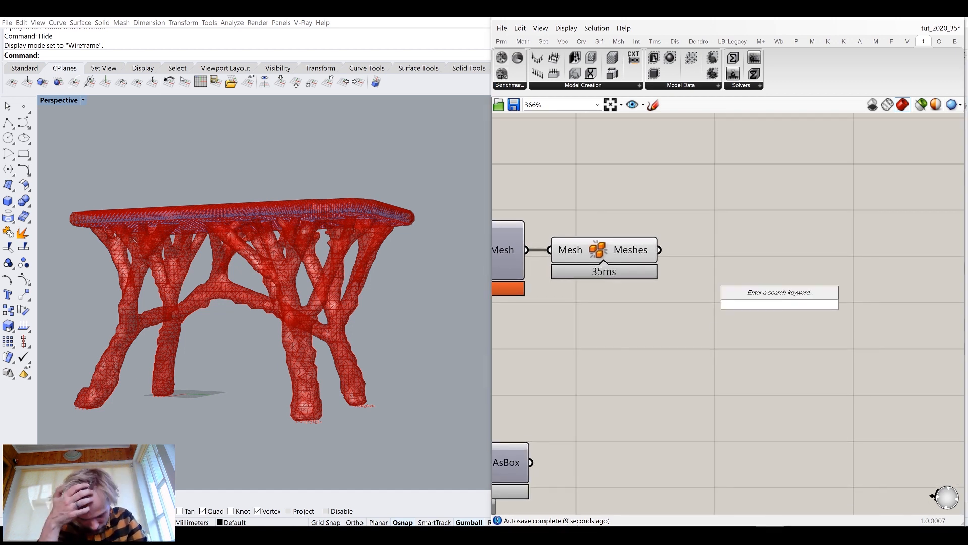
text(lis)
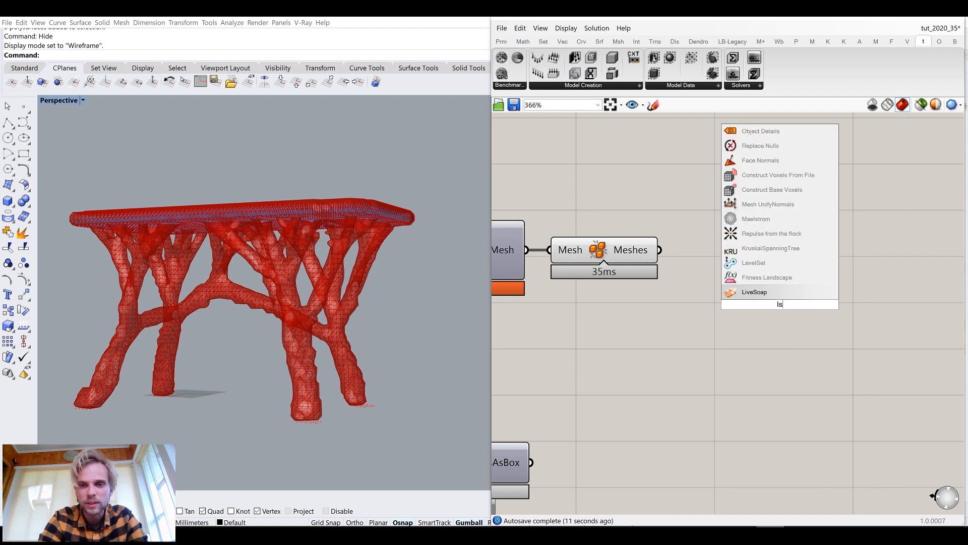
text(t item)
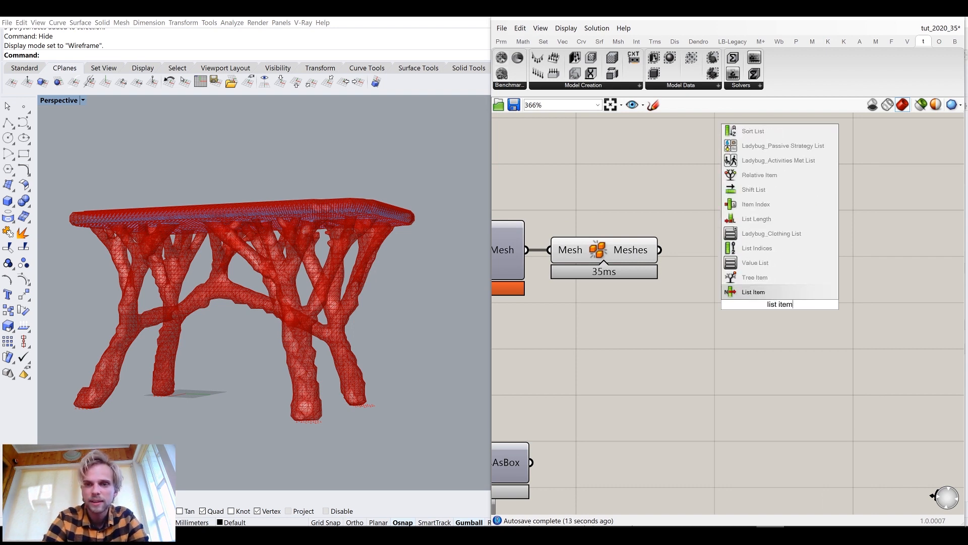
click(795, 288)
drag(659, 250, 732, 286)
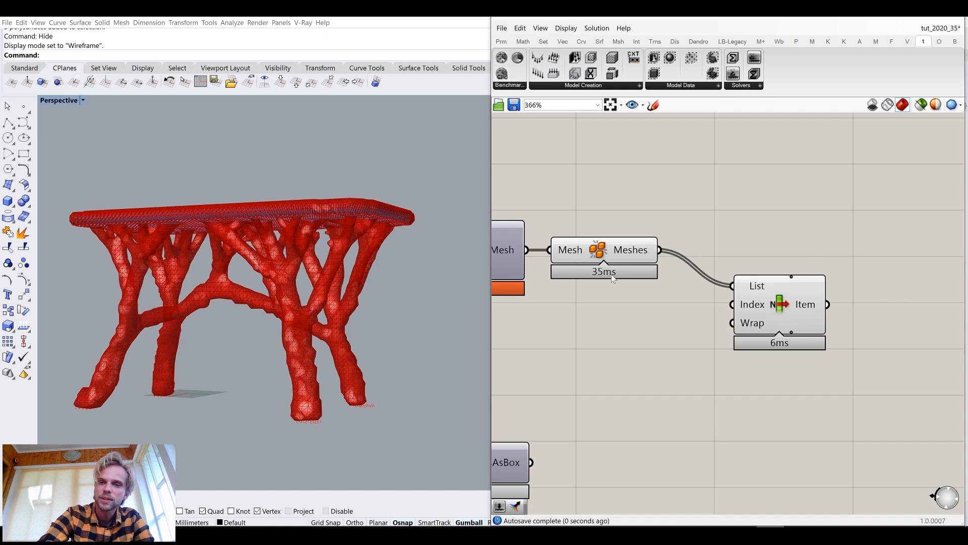
Disable the Disjoint Mesh component's preview and reposition the List Item component beside it
click(617, 248)
middle_click(618, 247)
click(700, 205)
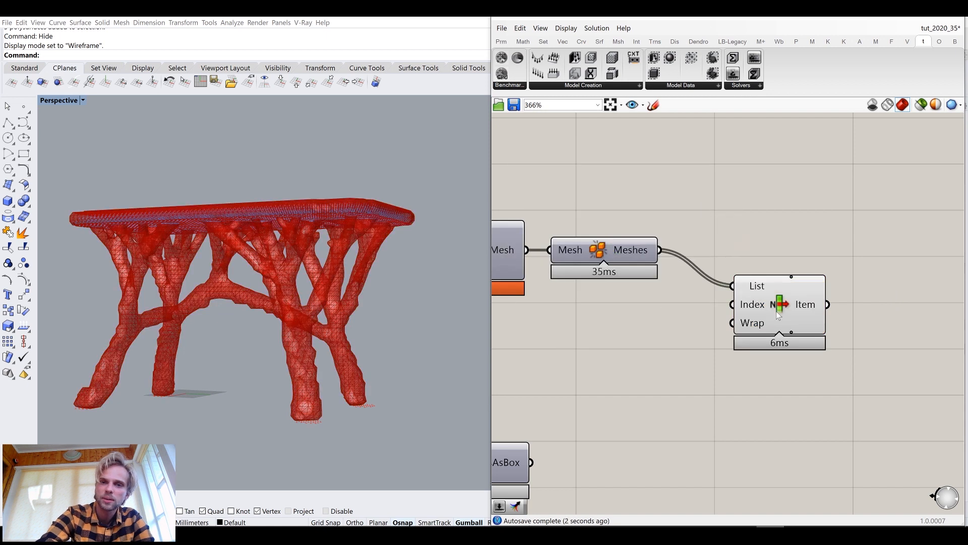
drag(777, 311, 735, 275)
click(865, 367)
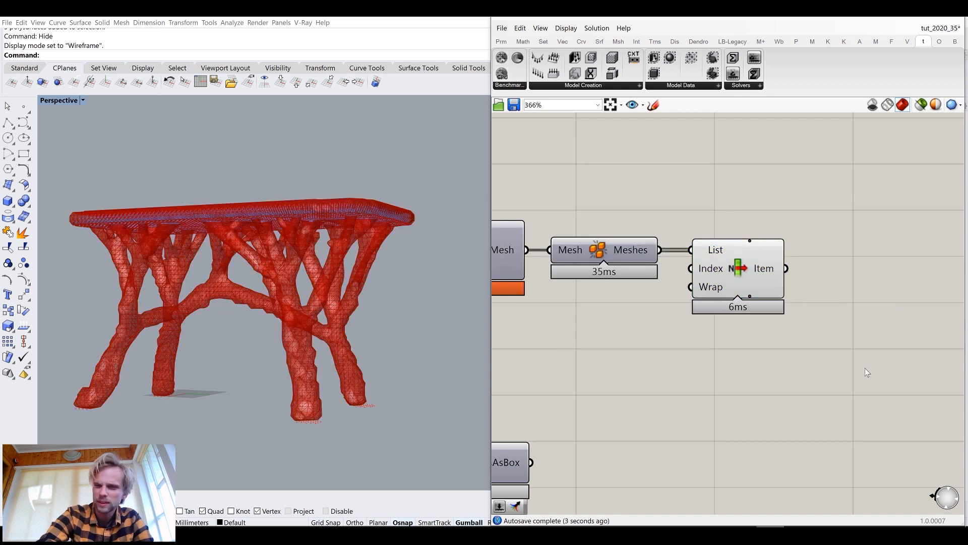
Add a Smooth Mesh component and connect the List Item's Item output to its Mesh input
right_drag(798, 362, 710, 365)
double_click(710, 365)
text(smoo)
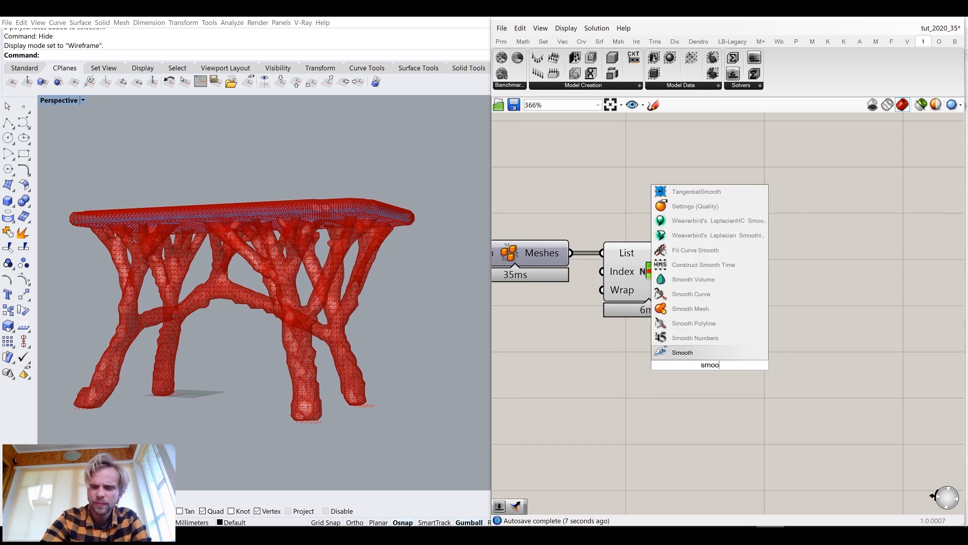
click(690, 308)
drag(636, 318, 646, 328)
drag(717, 372, 824, 313)
right_drag(824, 313, 692, 308)
drag(692, 307, 727, 302)
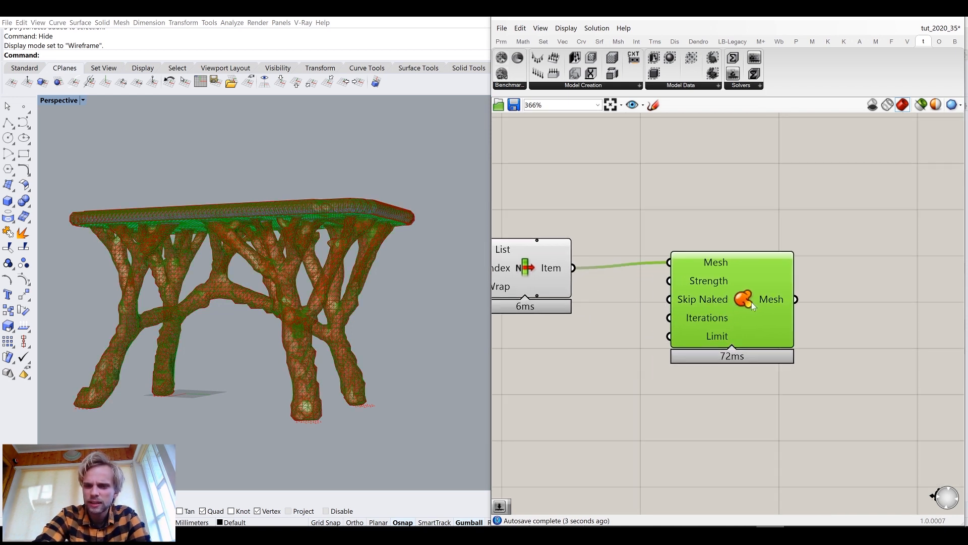
Create a number slider set to 0.5 and connect it to the Smooth Mesh's Strength input
double_click(583, 363)
text(0.5)
key(Return)
drag(662, 374, 686, 280)
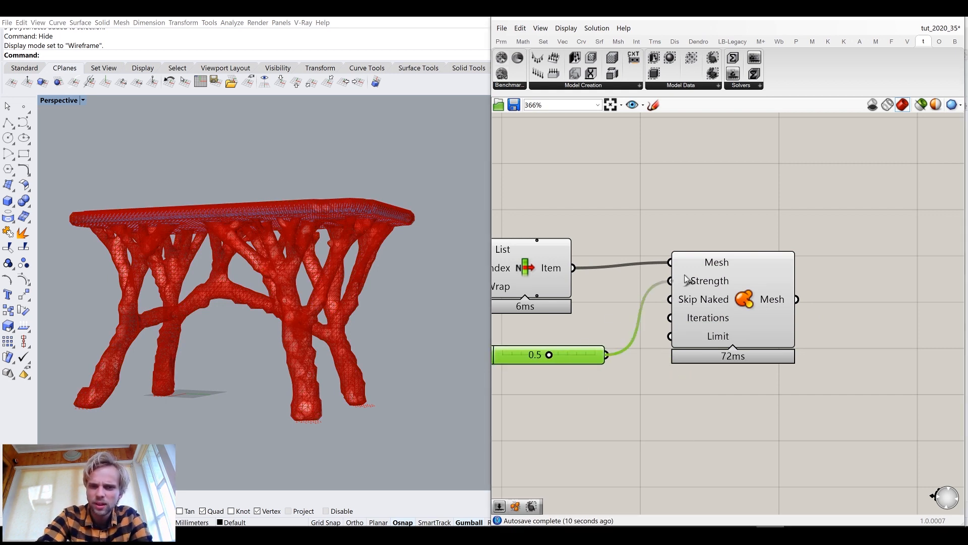
Add a number slider set to 5 and connect it to the Smooth Mesh's Iterations input
drag(558, 359, 561, 332)
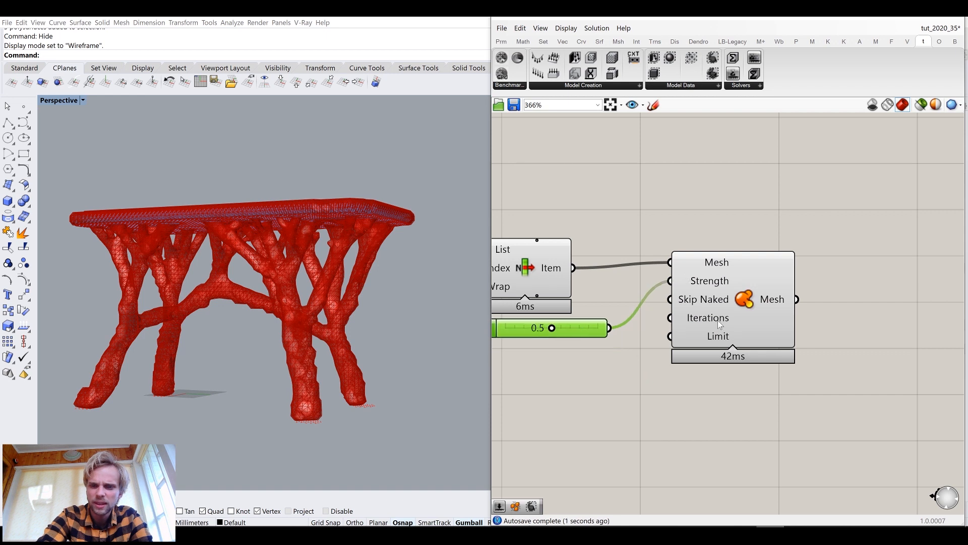
click(717, 324)
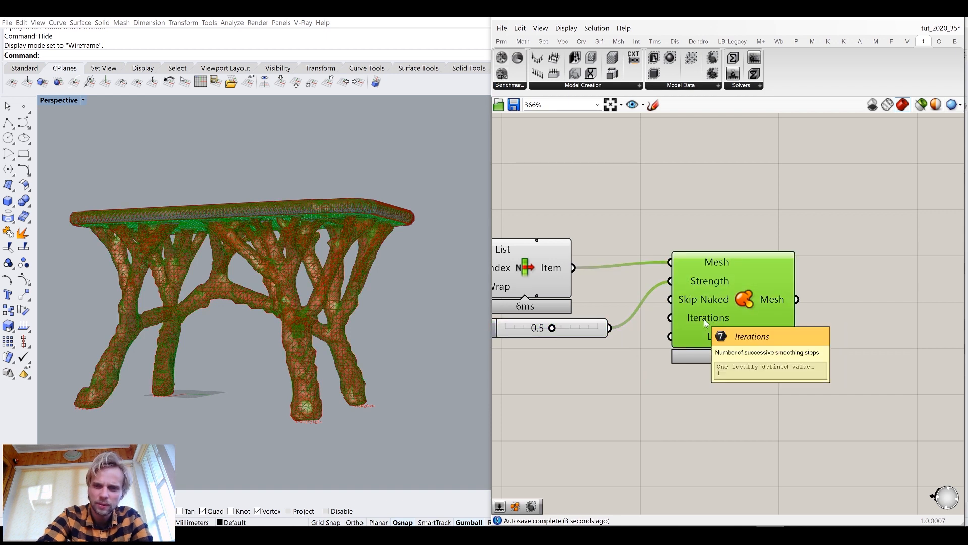
double_click(541, 409)
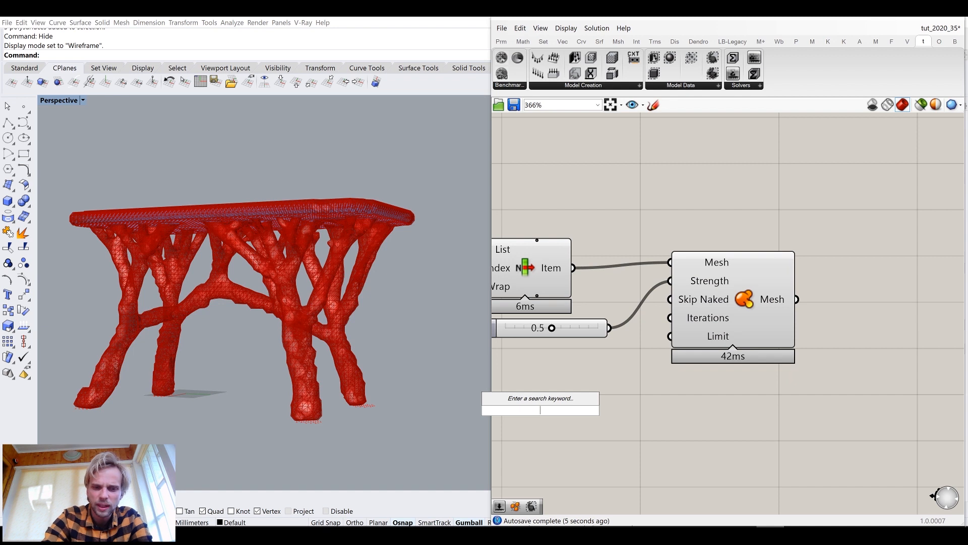
text(5)
key(Return)
drag(636, 410, 676, 331)
Disable the List Item component's preview
click(538, 269)
middle_click(537, 268)
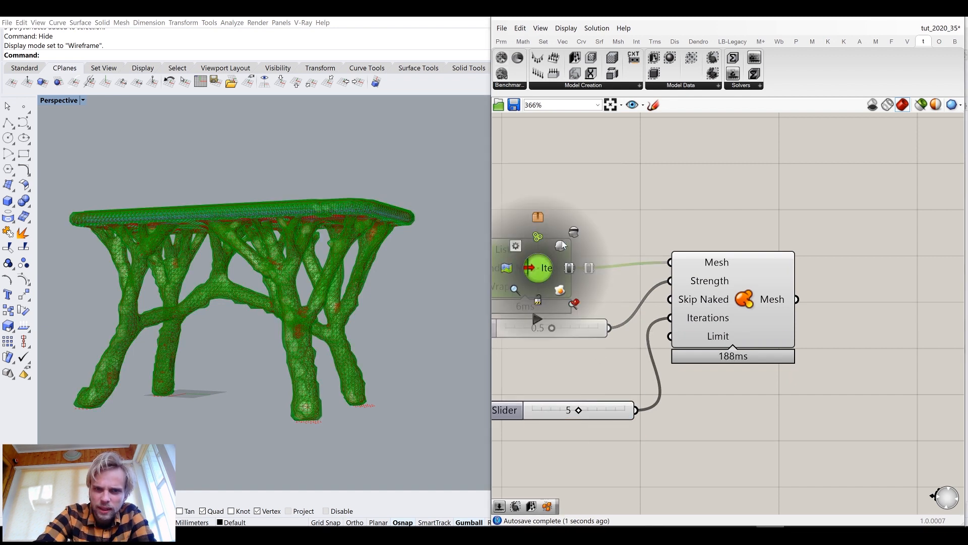
click(582, 216)
Set the Iterations slider to 10
scroll(308, 247, up, 8)
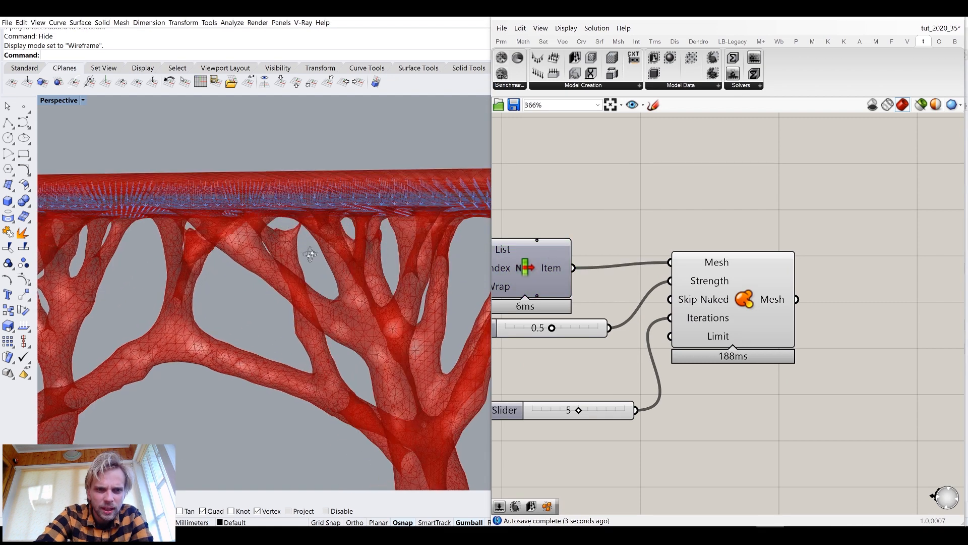
shift+right_drag(267, 287, 300, 297)
scroll(286, 291, down, 8)
scroll(596, 427, up, 3)
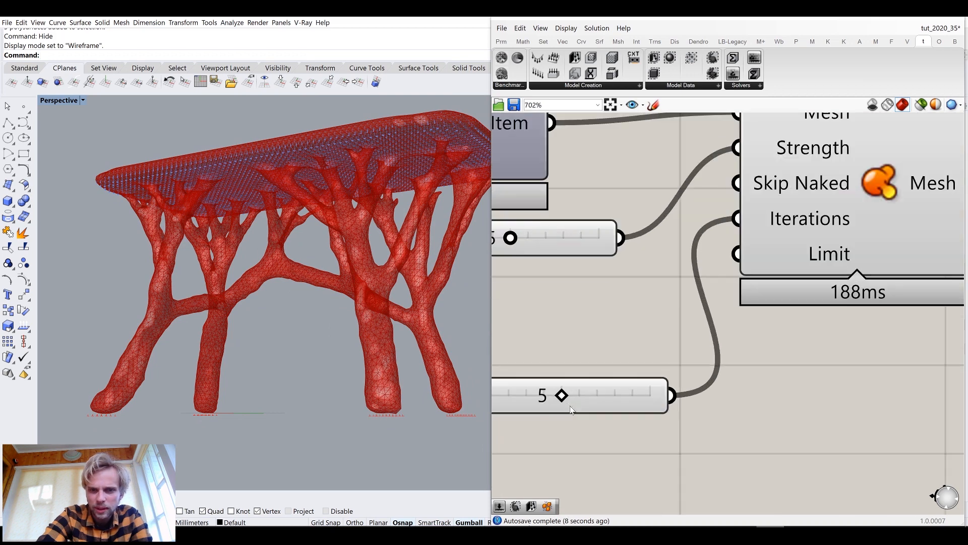
drag(571, 395, 701, 416)
Orbit and zoom around the smoothed stool mesh in the viewport to examine its branches and legs
right_drag(388, 328, 233, 275)
scroll(314, 246, up, 5)
scroll(279, 292, up, 4)
scroll(294, 287, down, 5)
scroll(299, 277, up, 3)
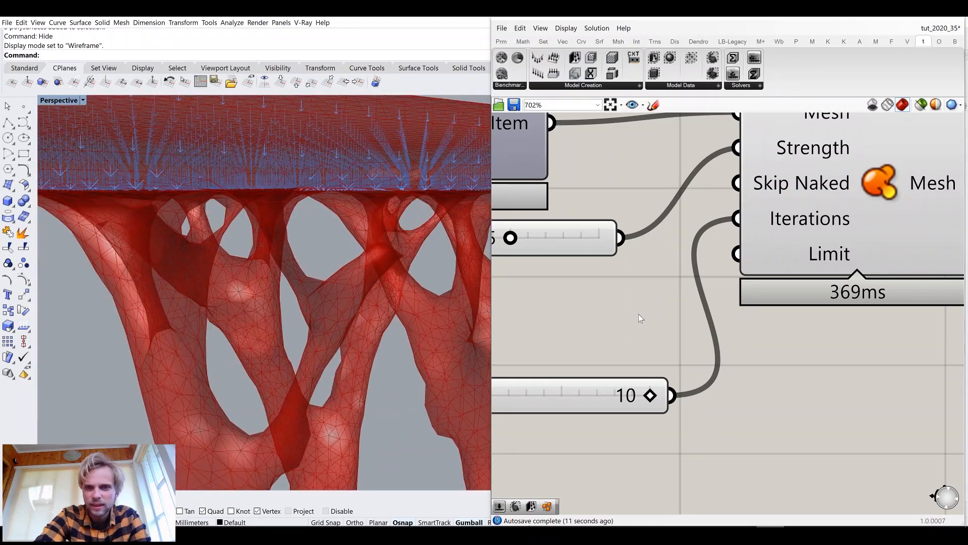
right_drag(636, 355, 661, 386)
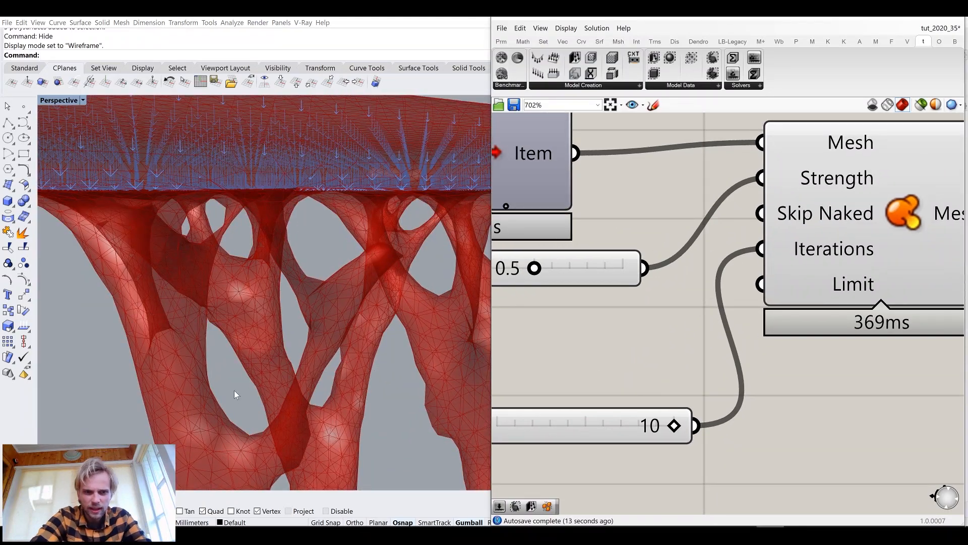
scroll(234, 390, down, 5)
right_drag(255, 394, 263, 427)
scroll(245, 334, up, 2)
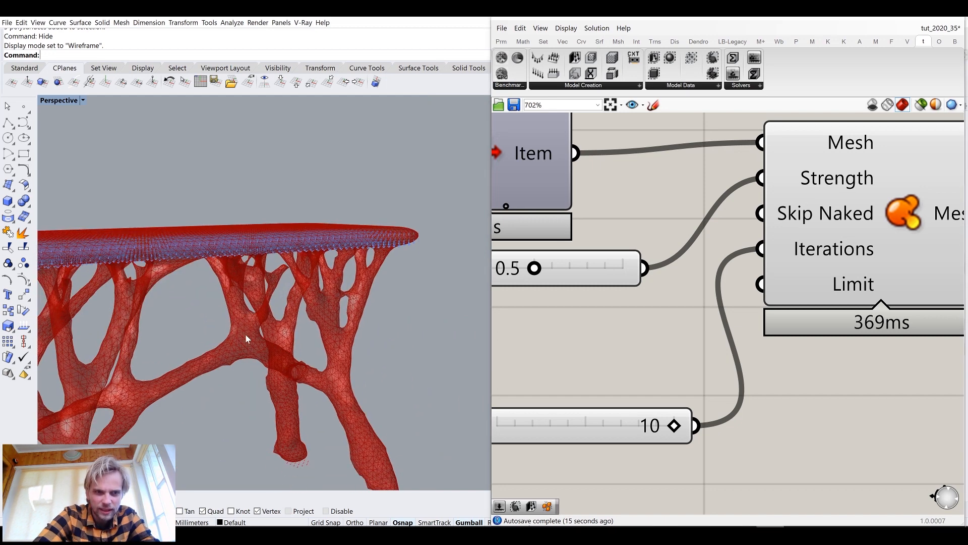
scroll(245, 334, down, 5)
scroll(228, 346, up, 6)
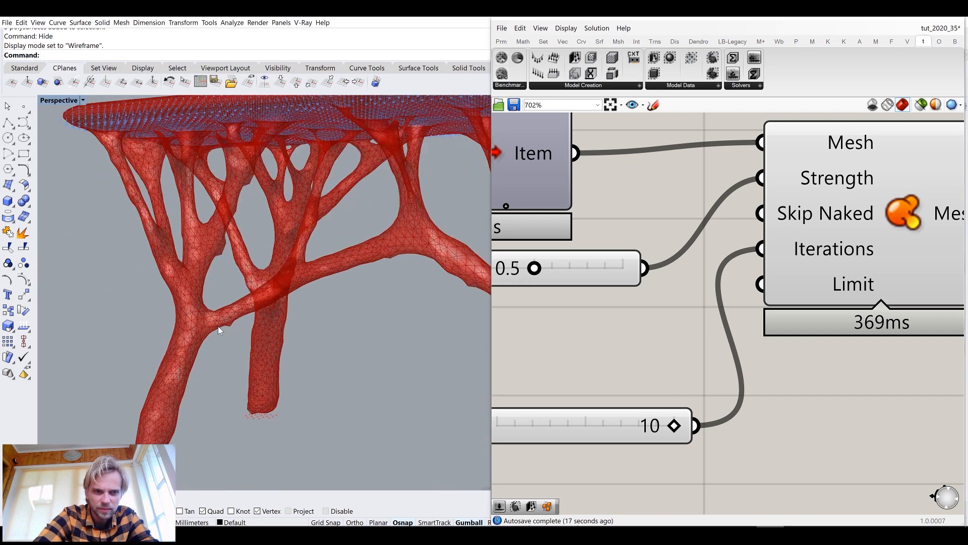
scroll(237, 325, down, 5)
scroll(601, 368, down, 4)
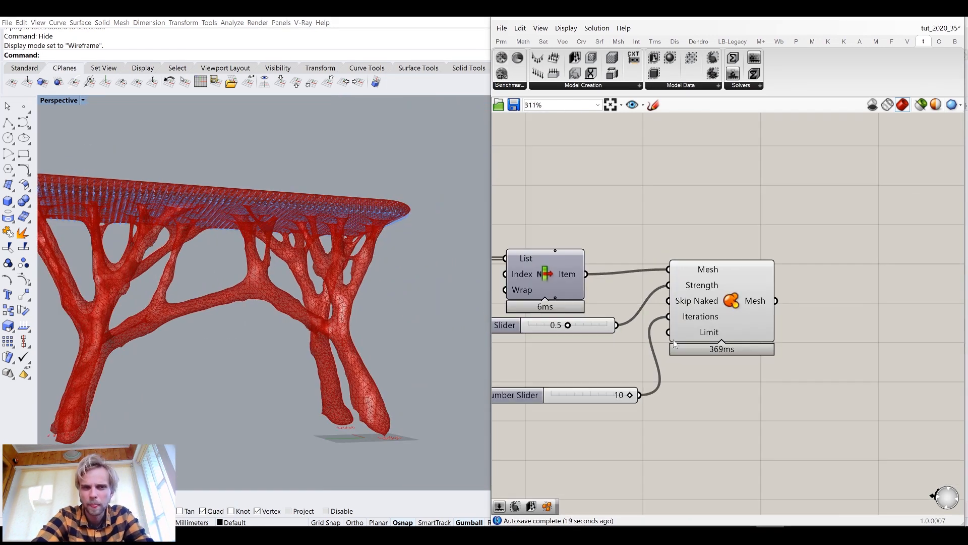
Add a Catmull-Clark subdivision component and connect the Smooth Mesh's Mesh output to its Mesh/Curves input
right_drag(741, 329, 653, 304)
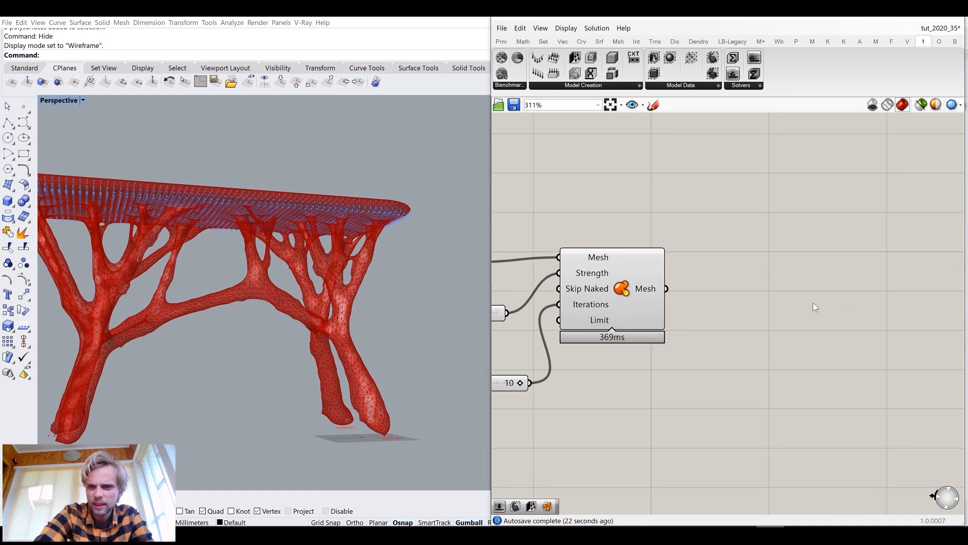
double_click(799, 322)
text(c)
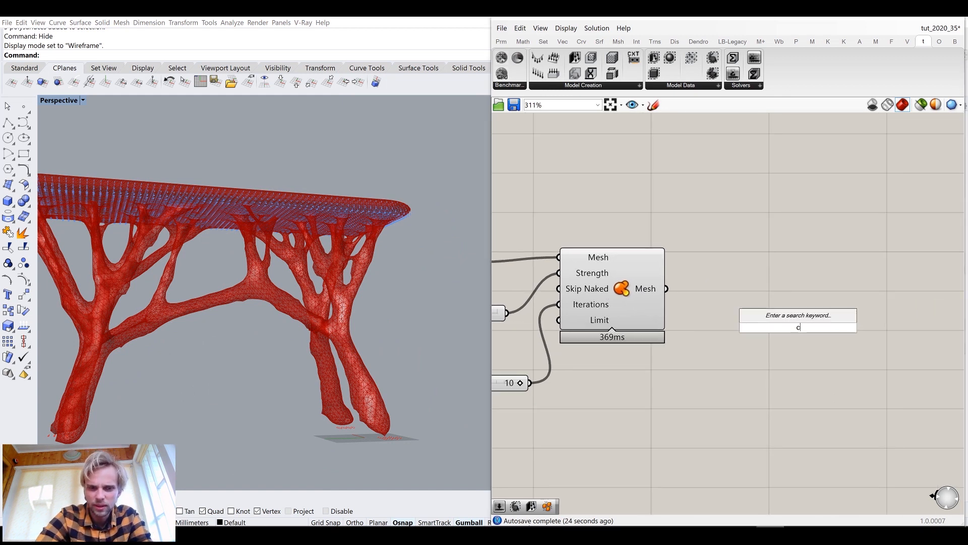
text(atmu)
click(829, 288)
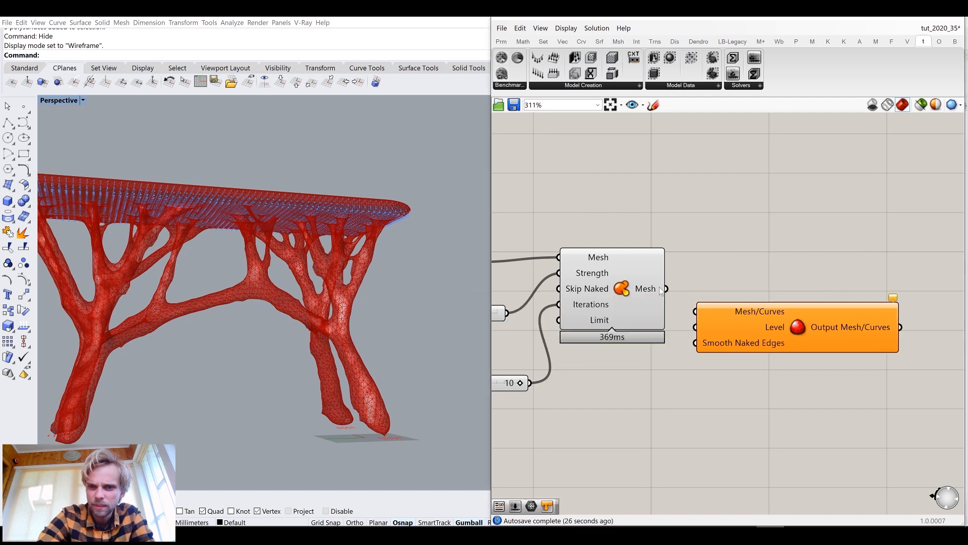
drag(687, 302, 696, 311)
drag(748, 328, 767, 298)
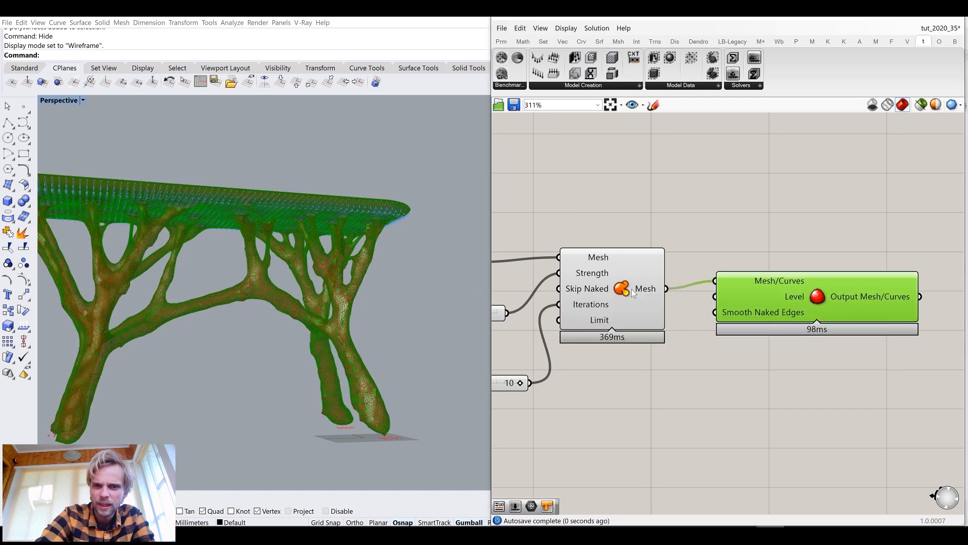
Disable the Smooth Mesh component's preview
middle_click(626, 288)
click(661, 249)
drag(863, 301, 859, 308)
click(701, 365)
Briefly show the original stool's custom preview to compare it with the optimised mesh, then hide it again
mouse_move(259, 301)
right_down()
mouse_move(240, 294)
mouse_move(256, 295)
right_up()
scroll(664, 285, down, 11)
right_drag(631, 254, 845, 264)
scroll(621, 274, up, 9)
middle_click(663, 263)
click(679, 233)
right_drag(289, 288, 344, 283)
scroll(275, 288, down, 5)
scroll(345, 283, up, 10)
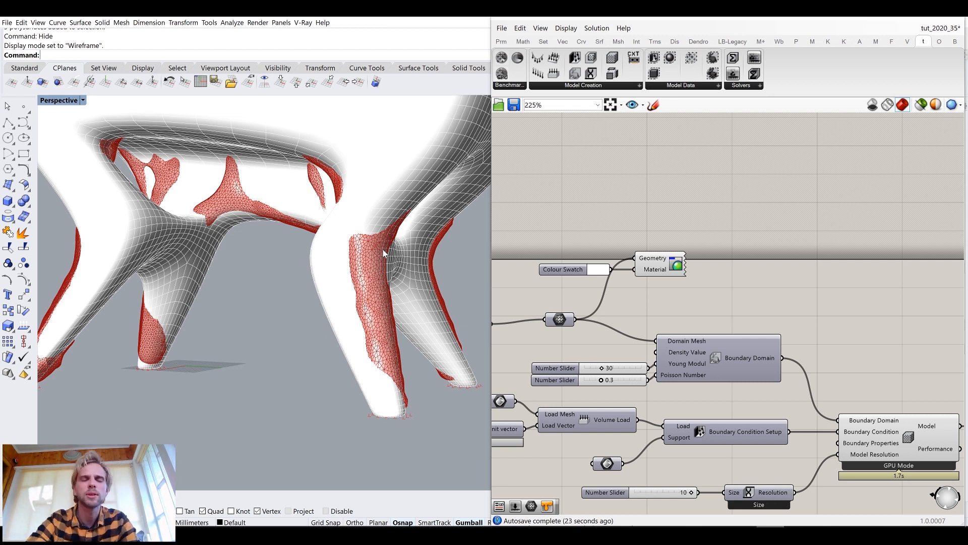
click(676, 257)
middle_click(675, 256)
click(713, 216)
click(713, 216)
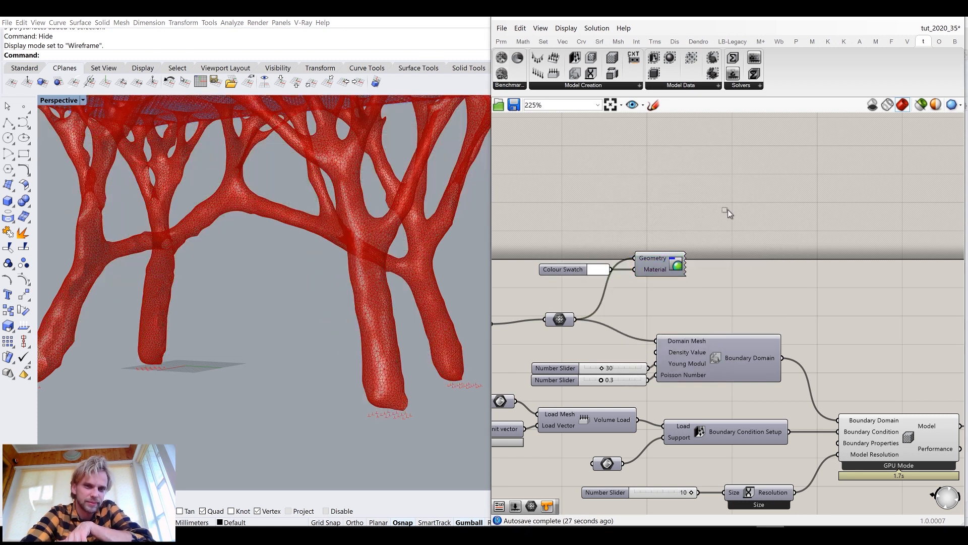
Inspect the stool in the viewport and briefly toggle the ElementsAsBox voxel preview on and off for comparison
scroll(380, 189, down, 5)
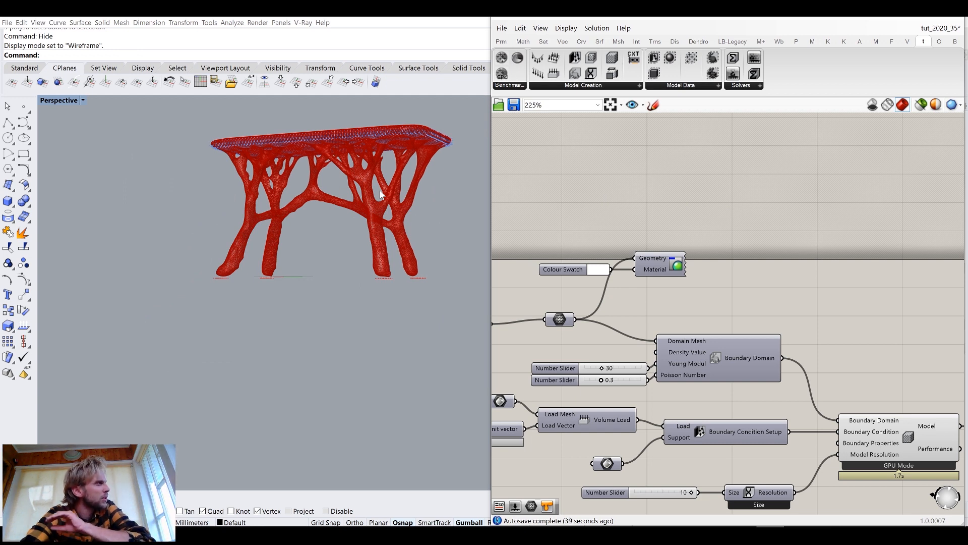
right_drag(379, 189, 352, 198)
scroll(352, 198, up, 5)
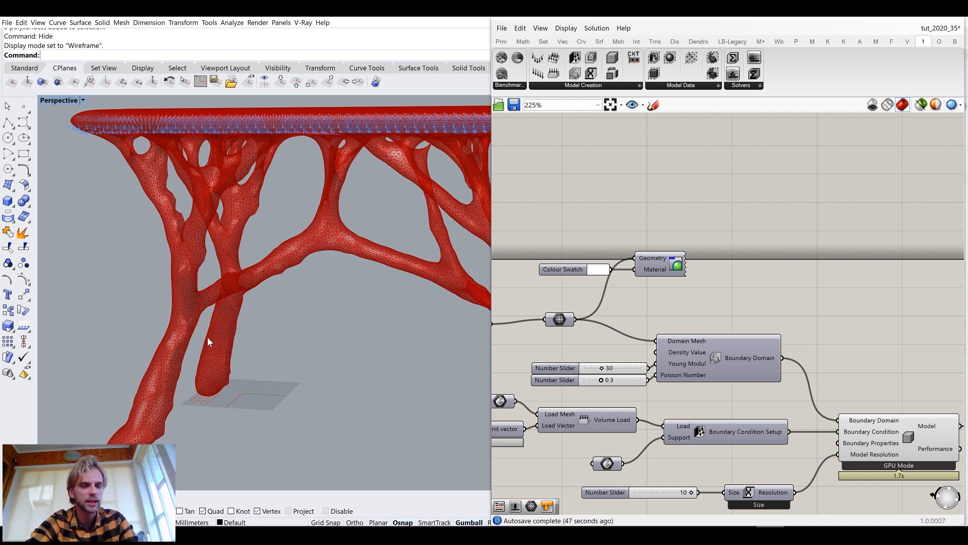
scroll(222, 348, down, 5)
right_drag(234, 357, 250, 327)
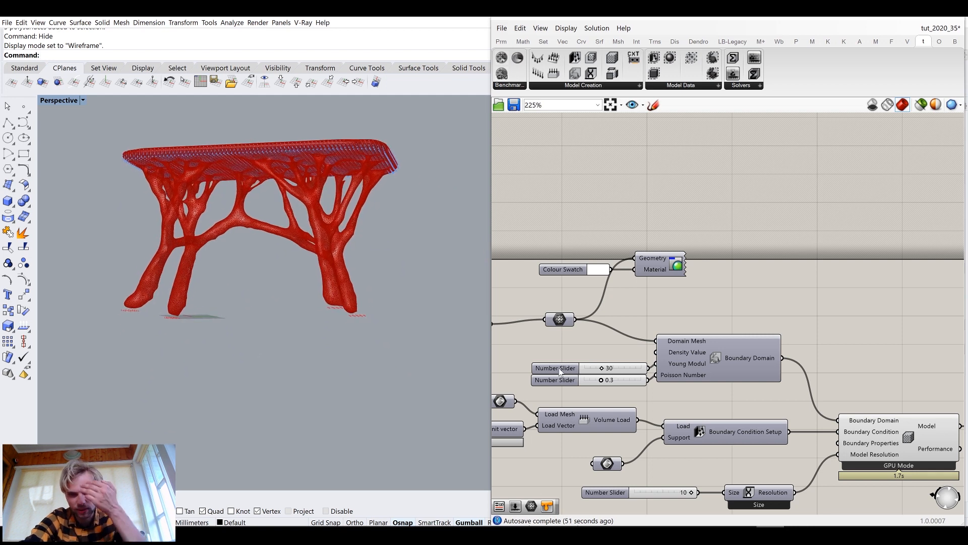
scroll(650, 373, down, 5)
right_drag(774, 349, 615, 322)
right_drag(875, 357, 678, 328)
scroll(803, 346, up, 3)
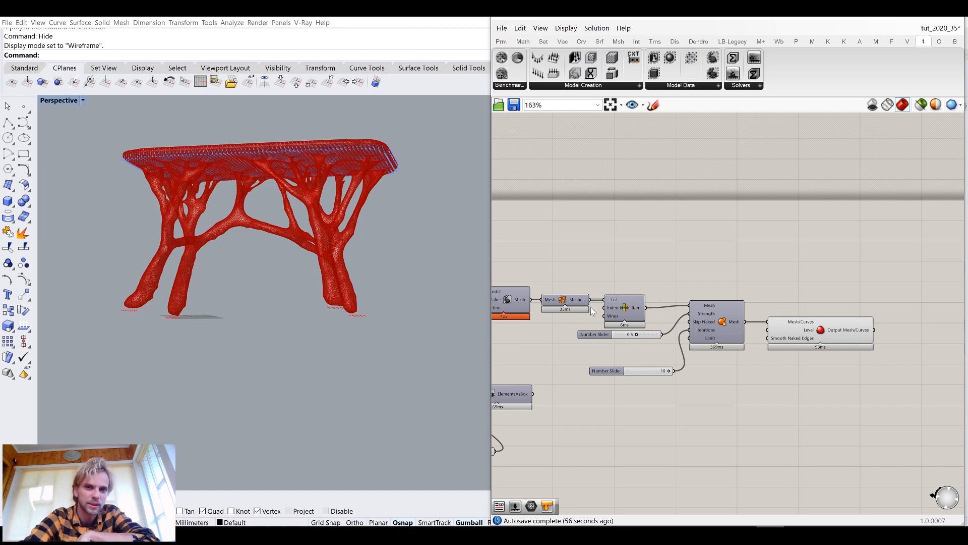
right_drag(516, 375, 692, 317)
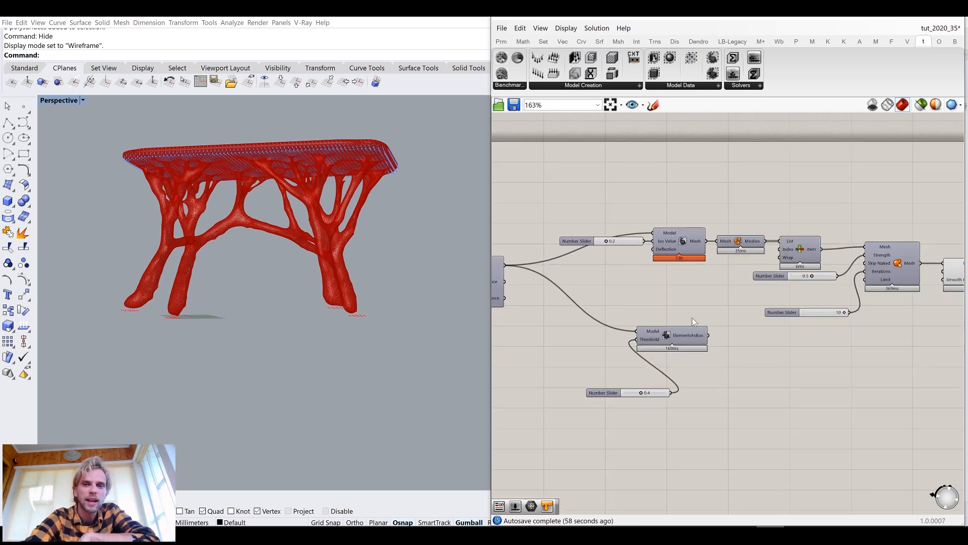
scroll(690, 338, up, 4)
click(665, 332)
middle_click(664, 332)
click(692, 310)
click(700, 276)
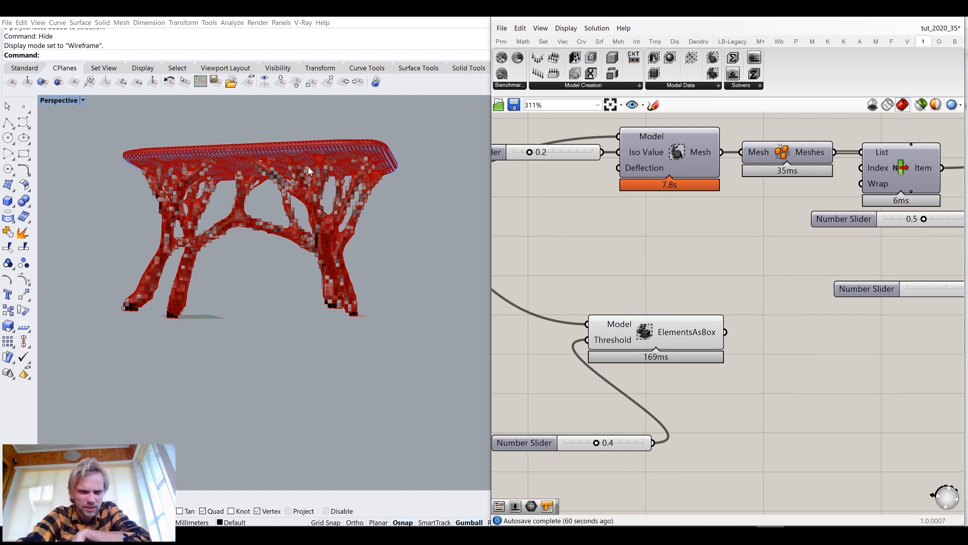
click(664, 337)
middle_click(665, 337)
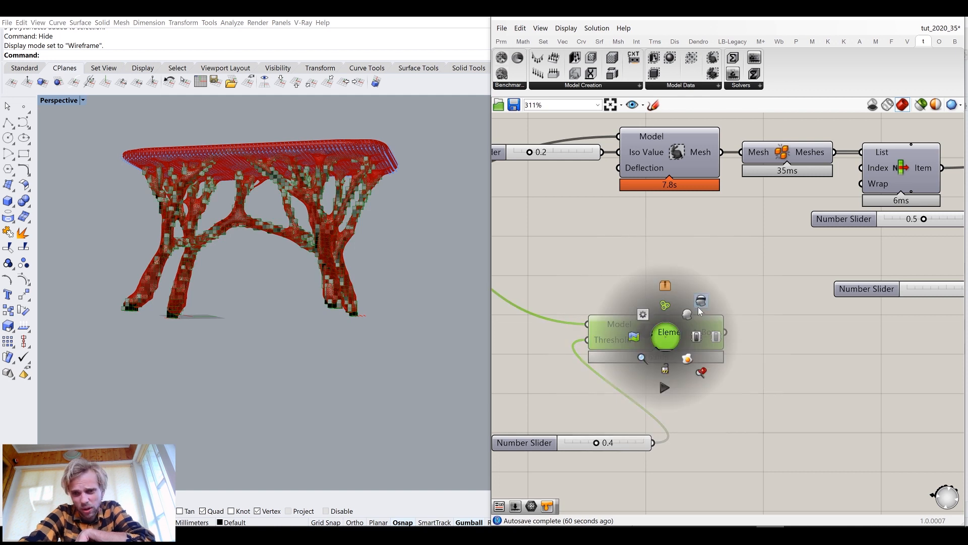
click(701, 309)
click(700, 279)
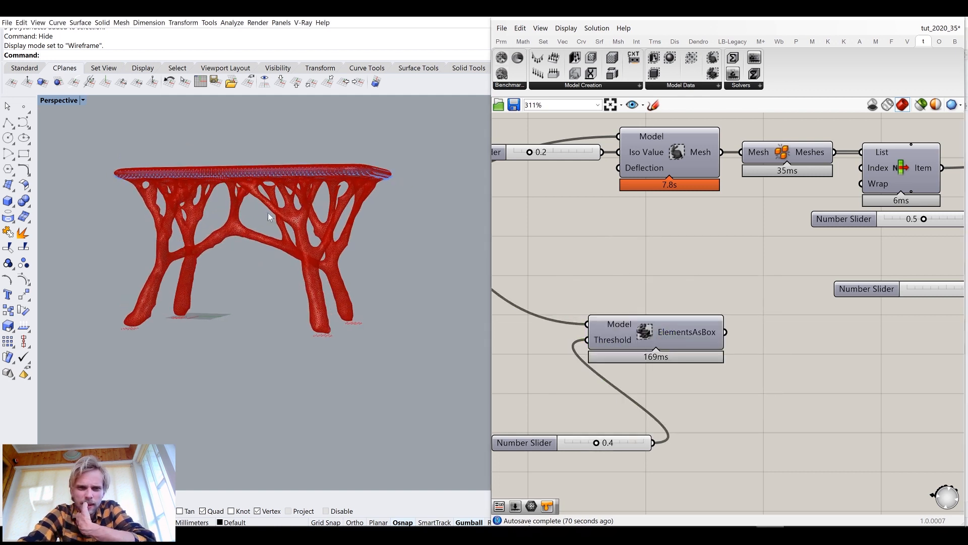
Delete the Disjoint Mesh, List Item, Smooth Mesh, both sliders and the Catmull-Clark component
scroll(303, 209, up, 5)
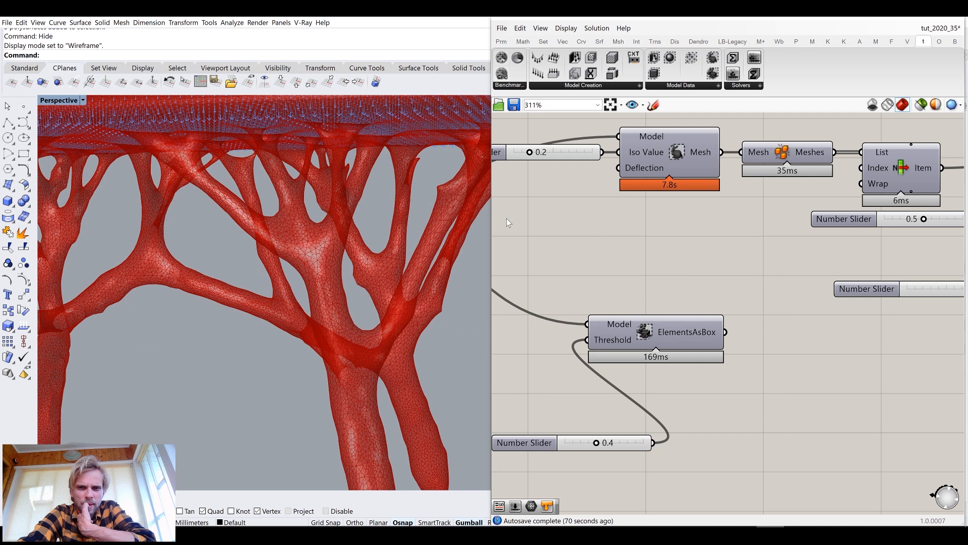
scroll(607, 228, down, 5)
scroll(708, 221, up, 3)
drag(833, 276, 525, 140)
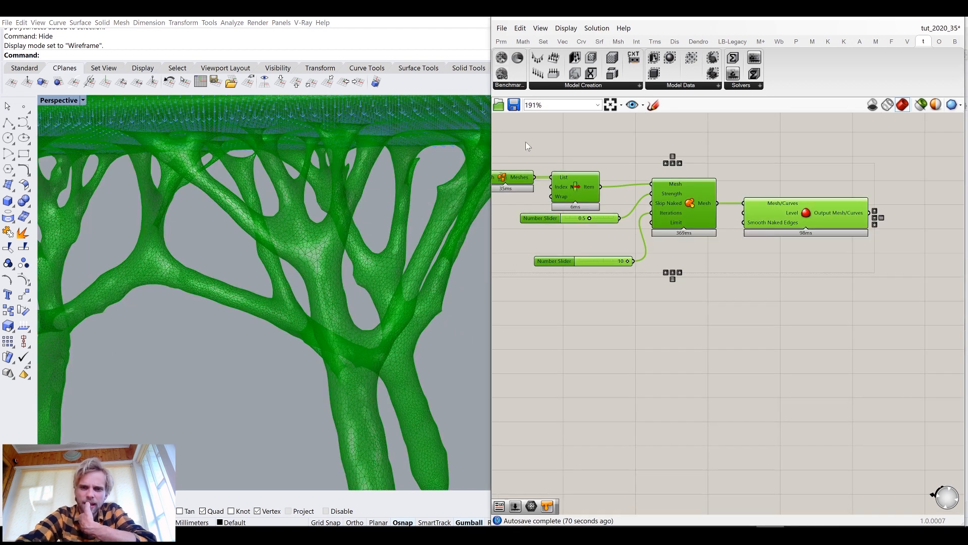
key(Delete)
Re-enable the preview of the 3D Iso Mesh component
right_drag(586, 172, 802, 201)
scroll(661, 186, up, 2)
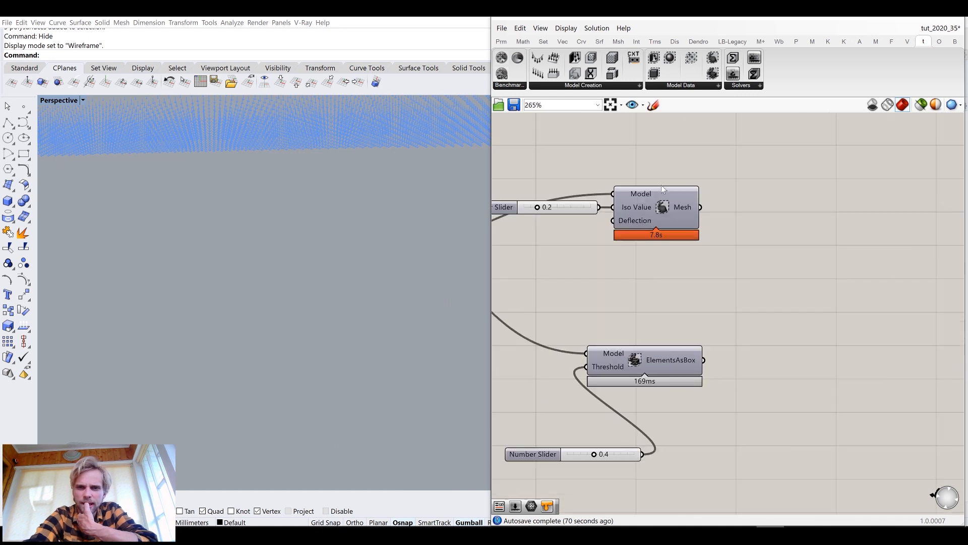
click(661, 209)
middle_click(662, 212)
click(661, 159)
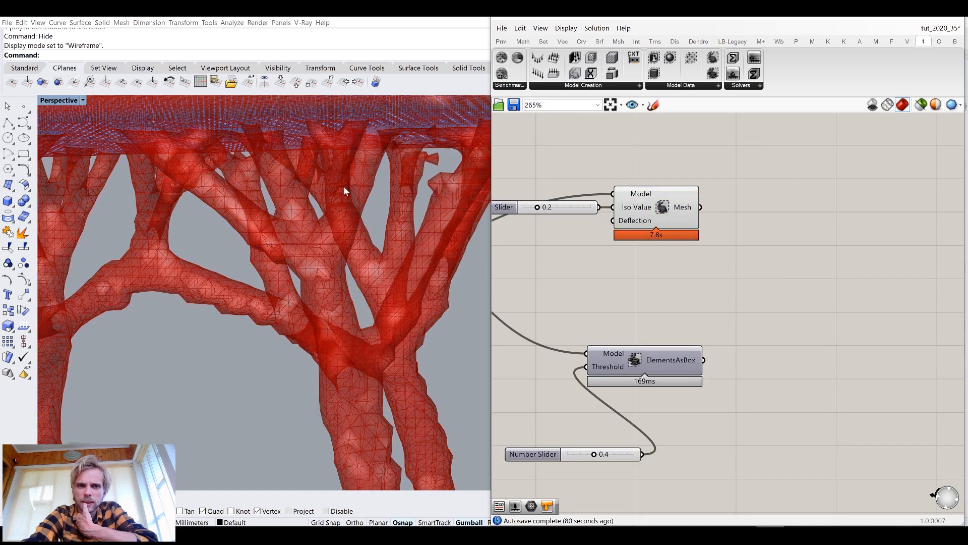
scroll(345, 190, down, 5)
right_drag(328, 192, 325, 187)
scroll(325, 187, up, 2)
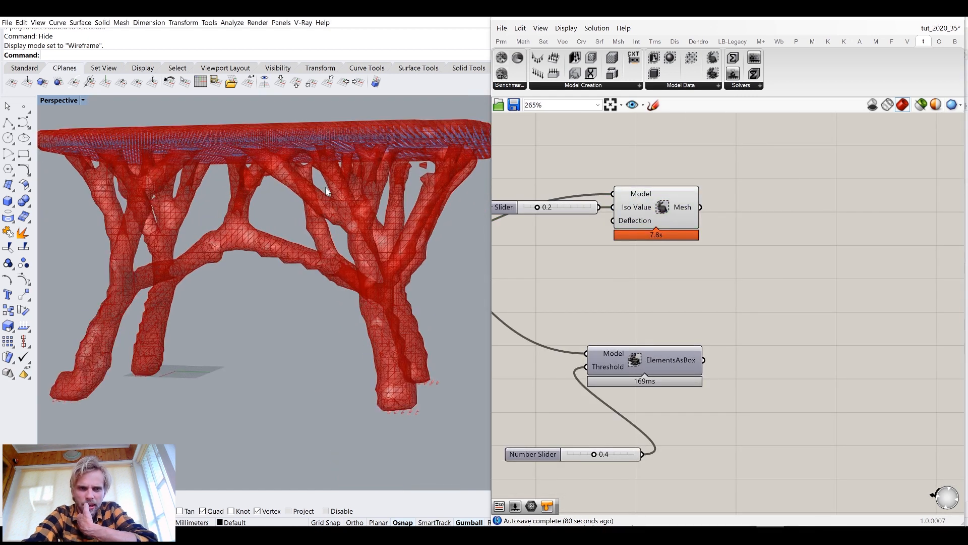
scroll(784, 215, down, 4)
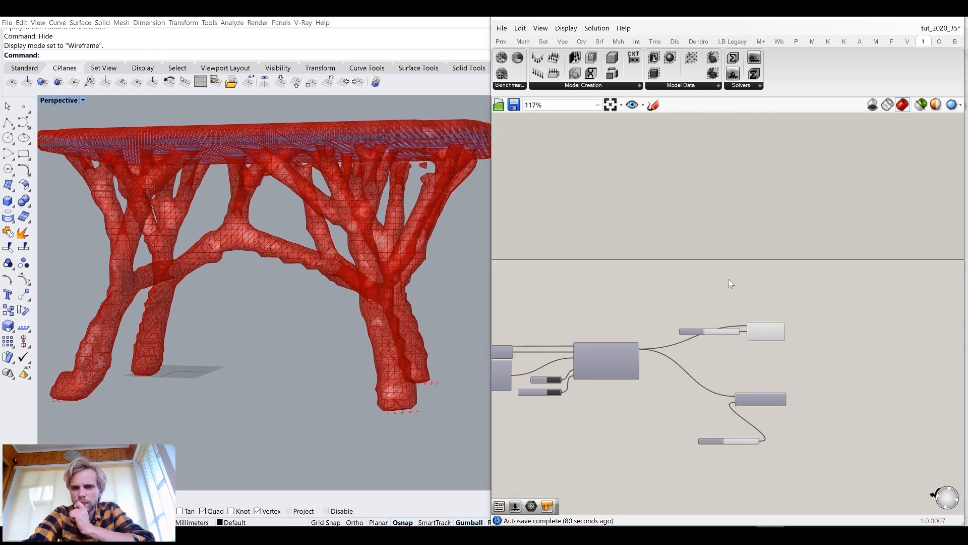
double_click(743, 283)
text(bo)
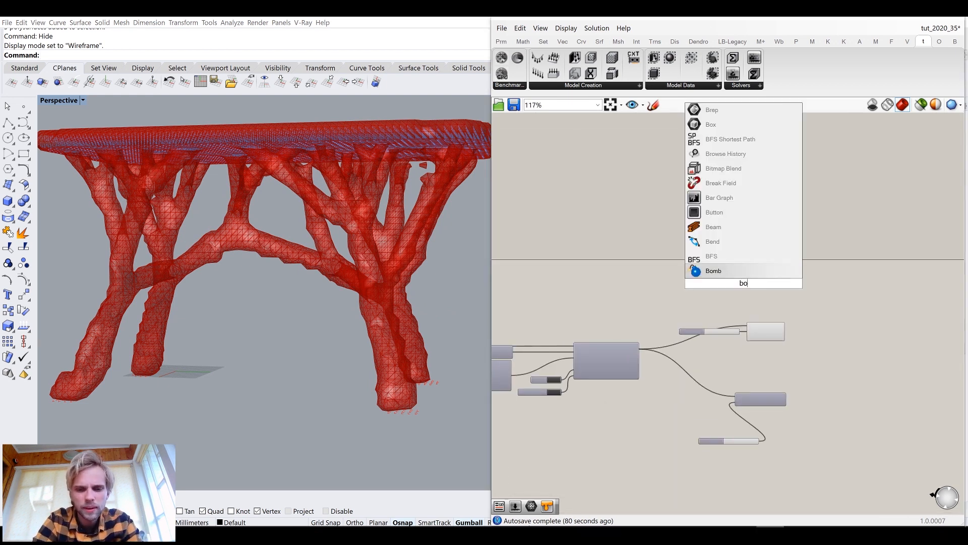
text(olean)
key(BackSpace)
key(BackSpace)
key(BackSpace)
key(BackSpace)
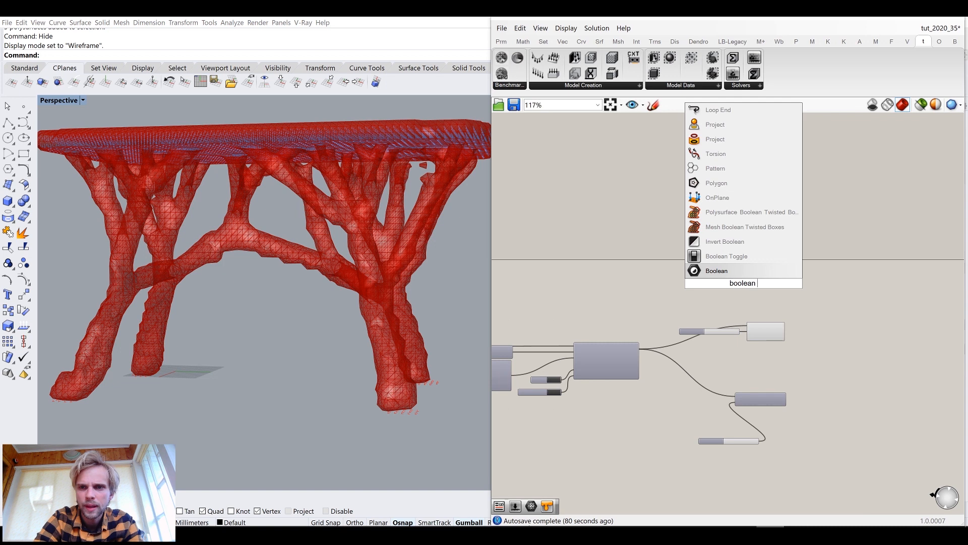
key(BackSpace)
key(BackSpace)
key(BackSpace)
text(mesh int)
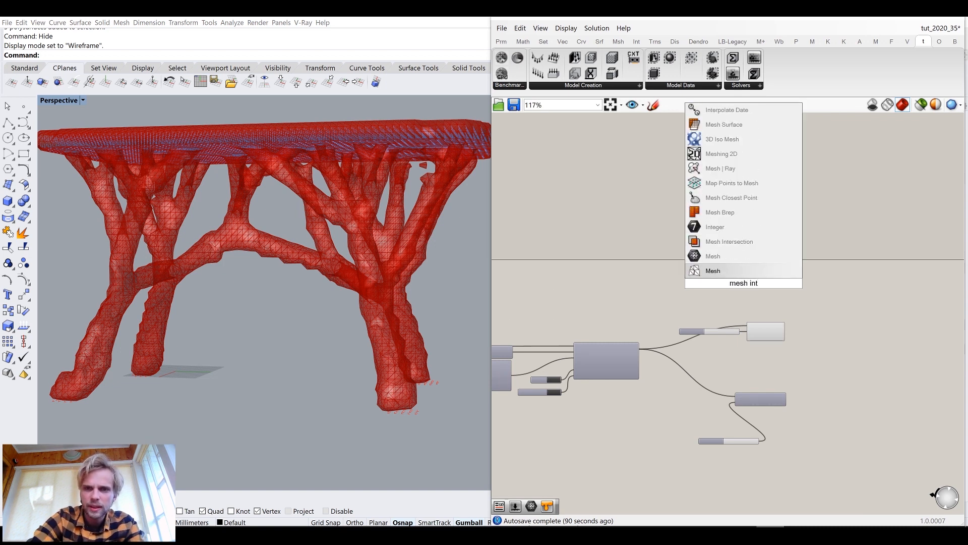
click(740, 231)
Add a Mesh Intersection component and connect the original stool mesh to its Meshes A input
scroll(747, 278, up, 4)
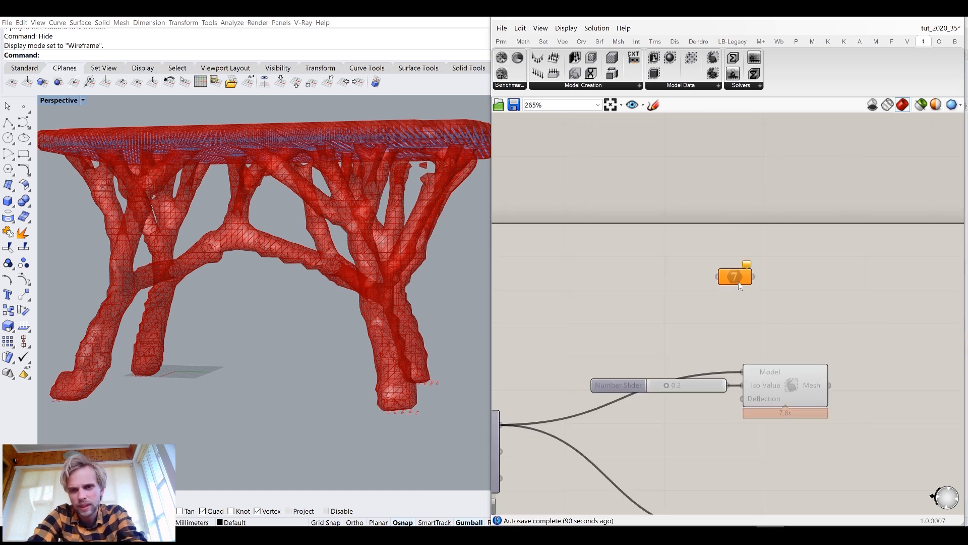
scroll(736, 283, up, 2)
double_click(729, 285)
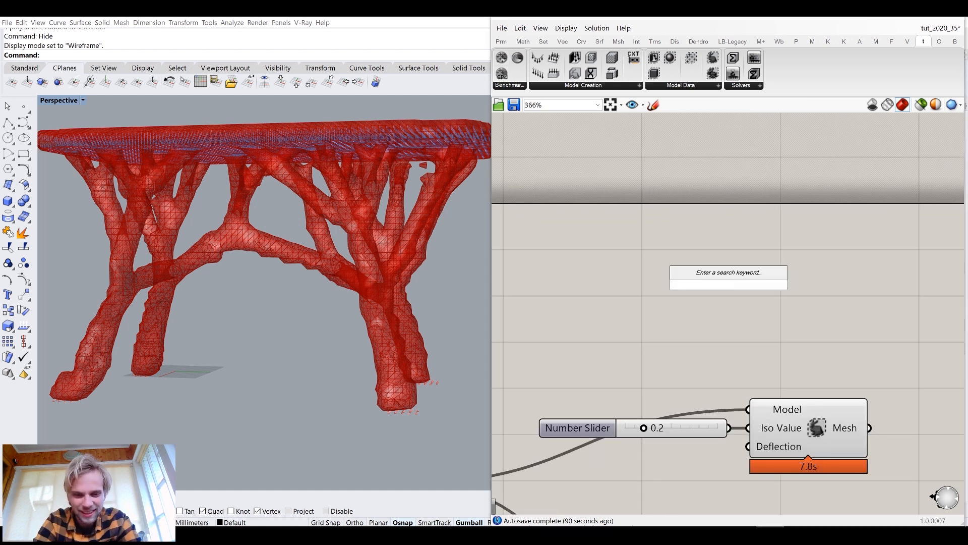
text(mesh int)
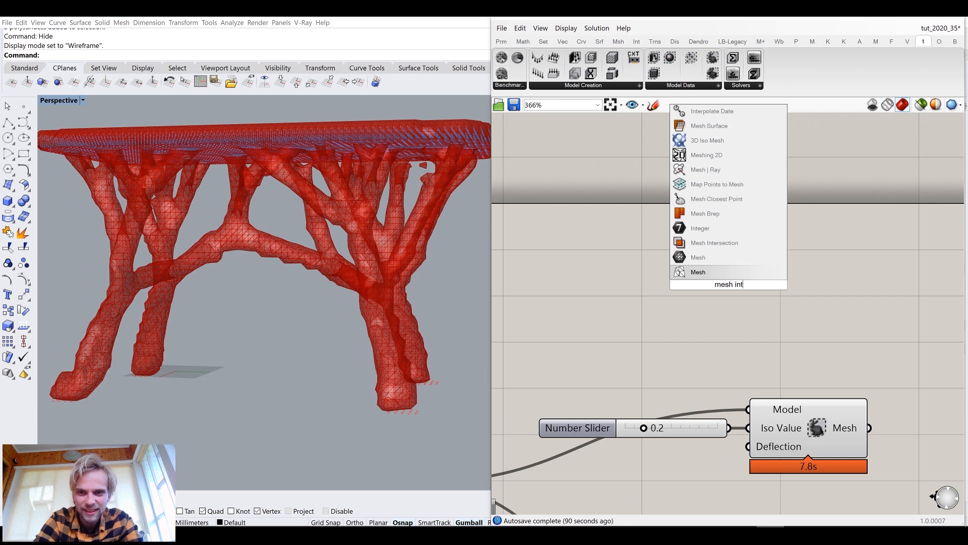
click(716, 244)
scroll(719, 270, down, 5)
scroll(719, 270, down, 2)
right_drag(719, 270, 820, 264)
scroll(767, 266, down, 6)
right_drag(693, 266, 756, 258)
scroll(664, 250, up, 6)
right_drag(664, 250, 581, 251)
scroll(542, 265, up, 3)
scroll(540, 268, down, 4)
drag(541, 269, 893, 269)
right_drag(892, 268, 750, 261)
scroll(750, 261, up, 5)
drag(764, 264, 914, 305)
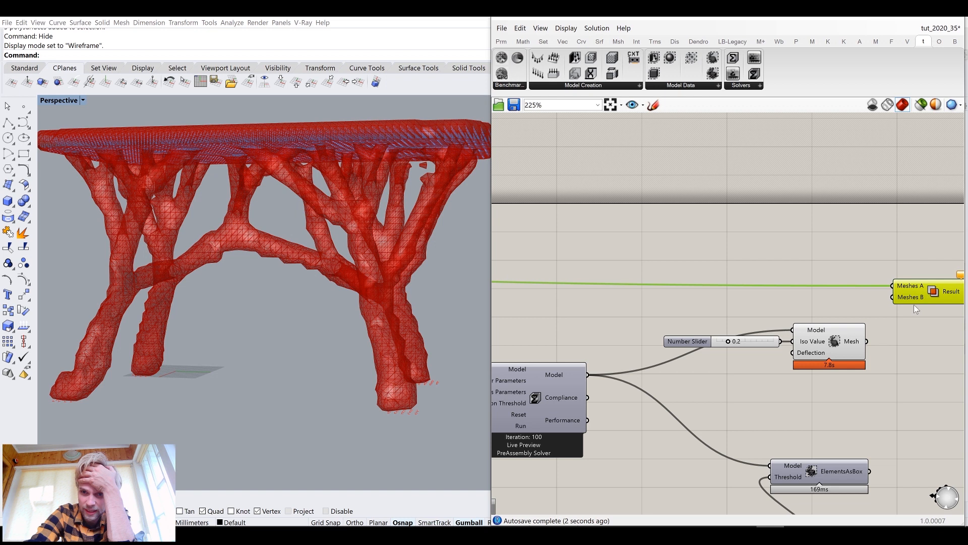
Connect the 3D Iso Mesh output to the Mesh Intersection's Meshes B input
right_drag(879, 330, 768, 326)
scroll(769, 325, up, 4)
drag(750, 351, 795, 262)
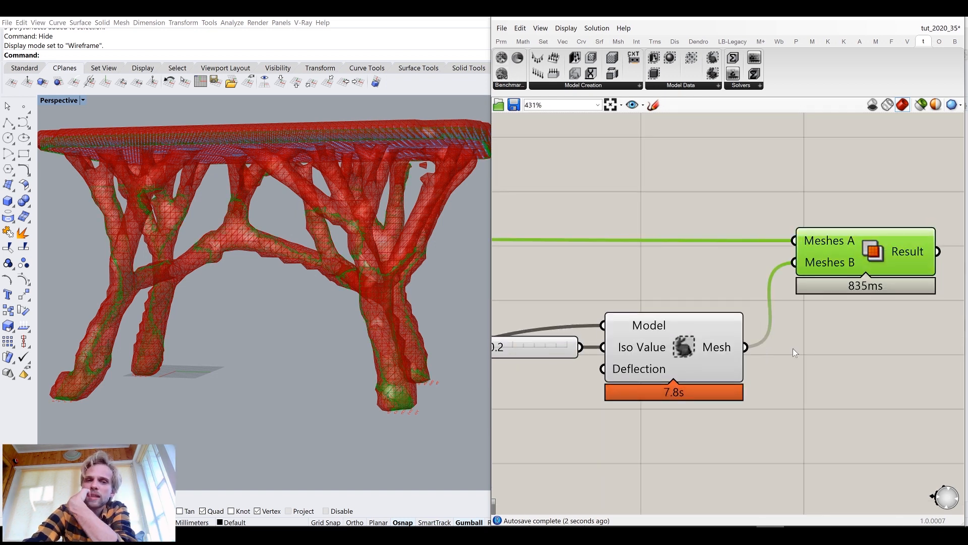
Turn off the 3D Iso Mesh component's preview so only the intersection result is displayed
click(668, 348)
middle_click(701, 341)
click(736, 301)
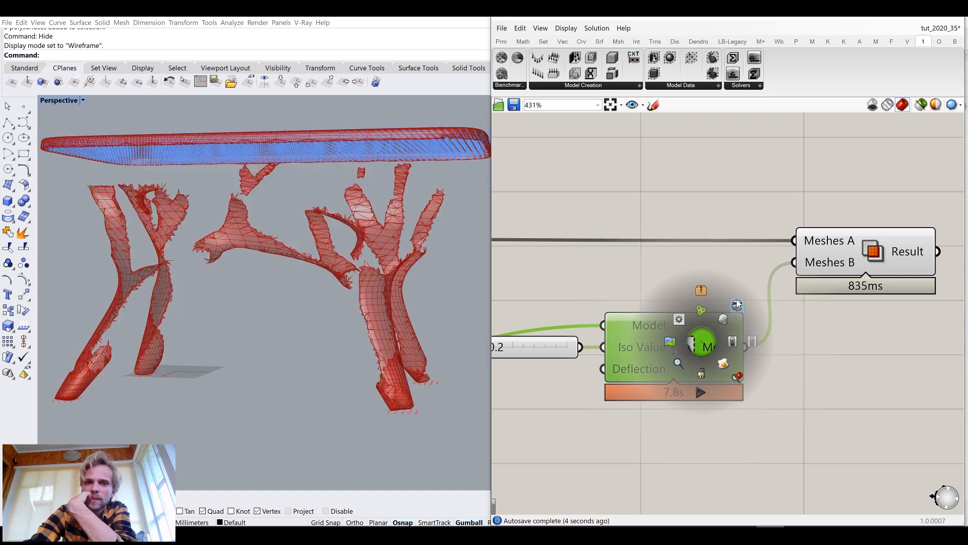
click(738, 296)
right_drag(346, 234, 294, 236)
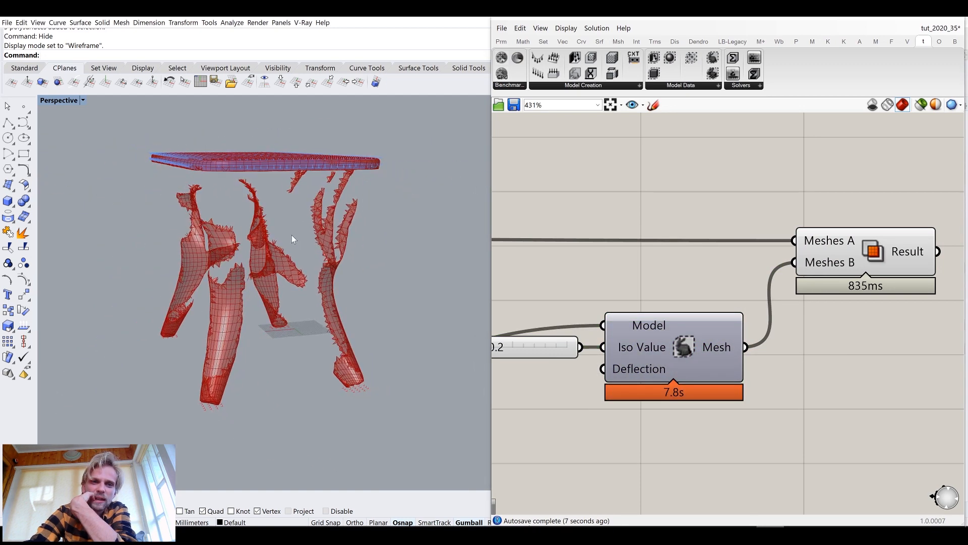
scroll(294, 239, up, 10)
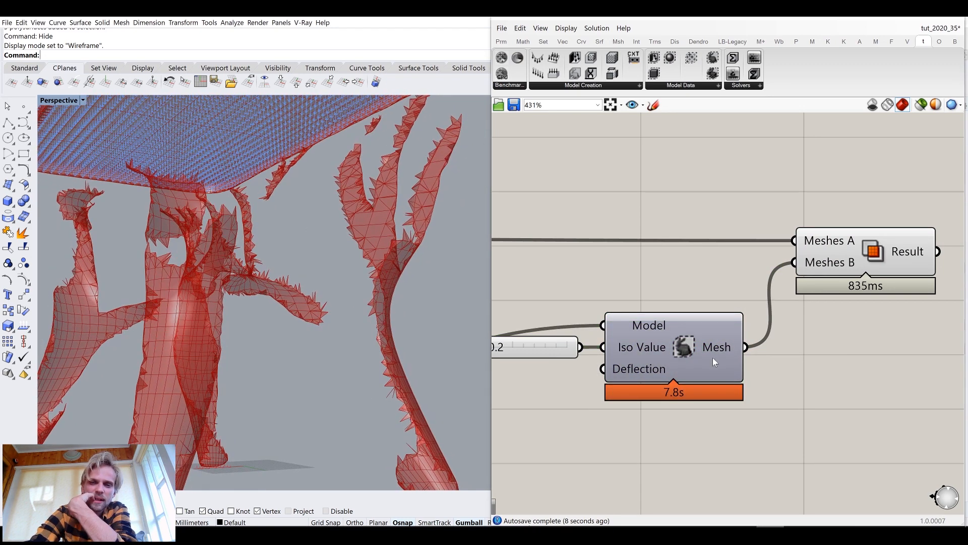
Add a Disjoint Mesh component fed by the 3D Iso Mesh output
right_drag(760, 333, 667, 293)
double_click(785, 344)
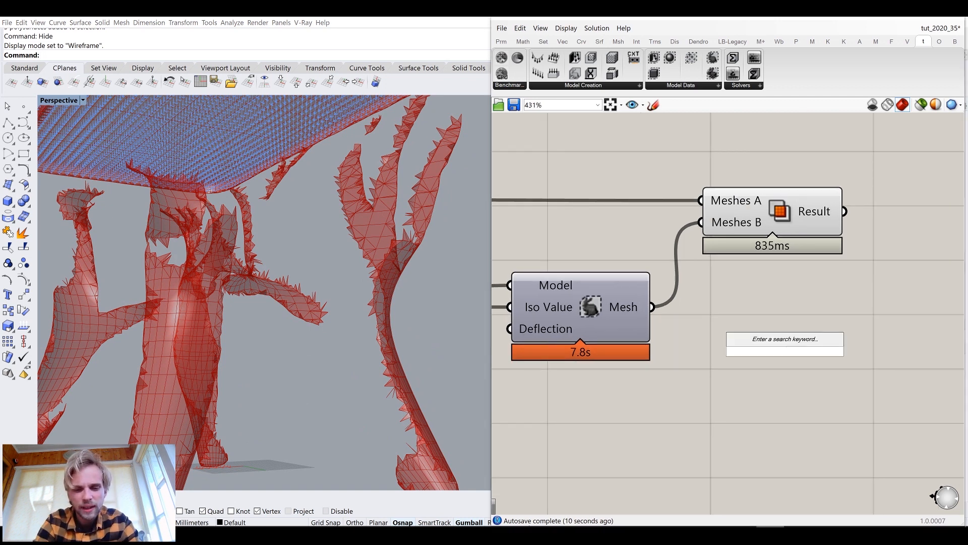
text(dis)
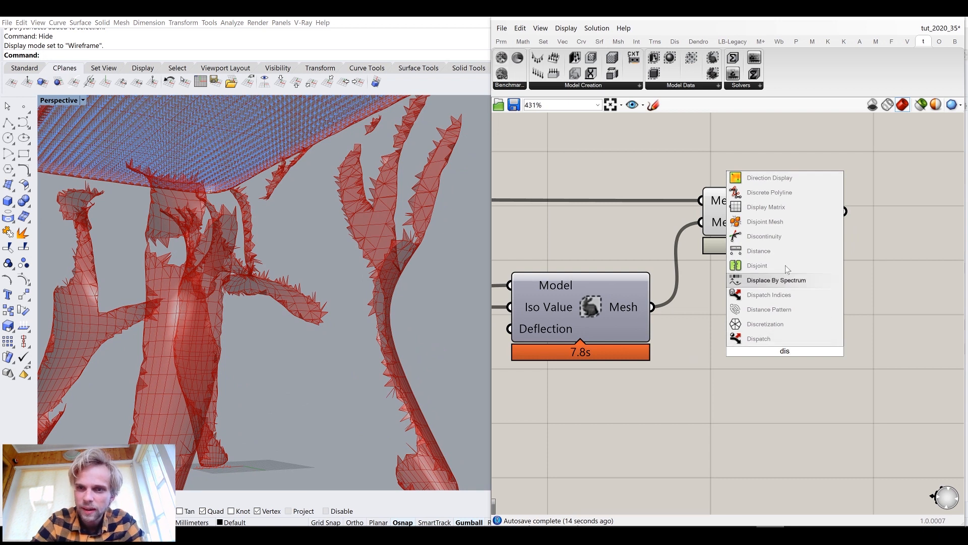
click(765, 221)
drag(652, 307, 754, 310)
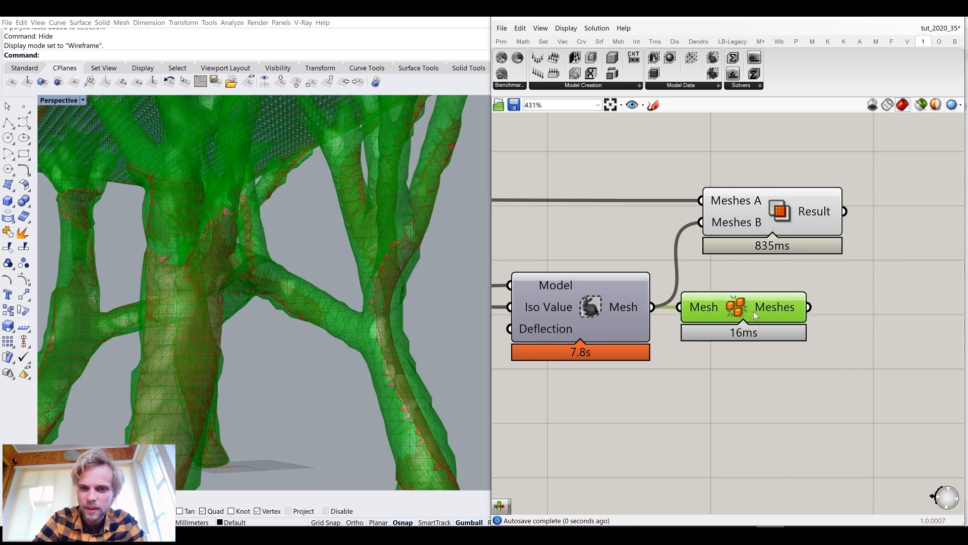
Add a List Item component taking the disjoint meshes and wire its item into the intersection's Meshes B input
right_drag(812, 333, 635, 317)
double_click(736, 353)
text(li)
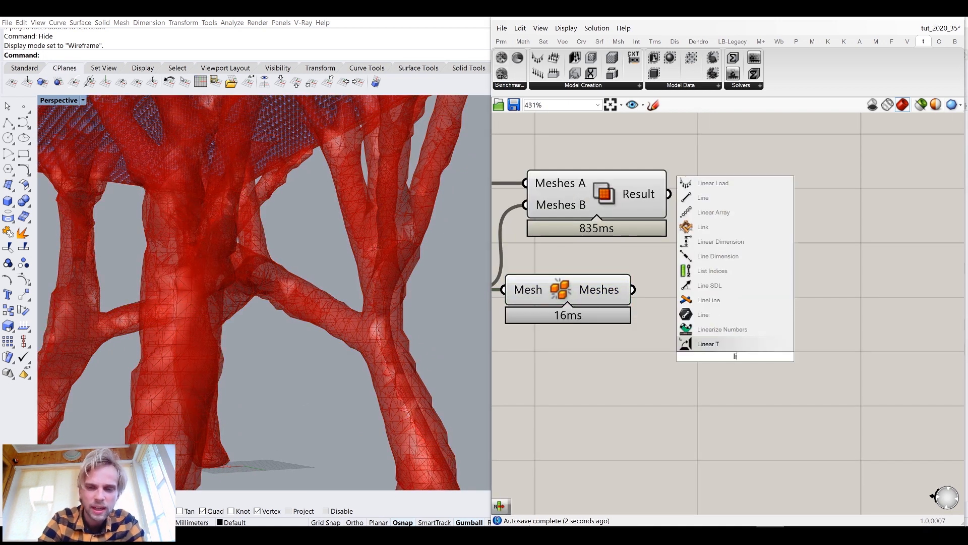
text(st)
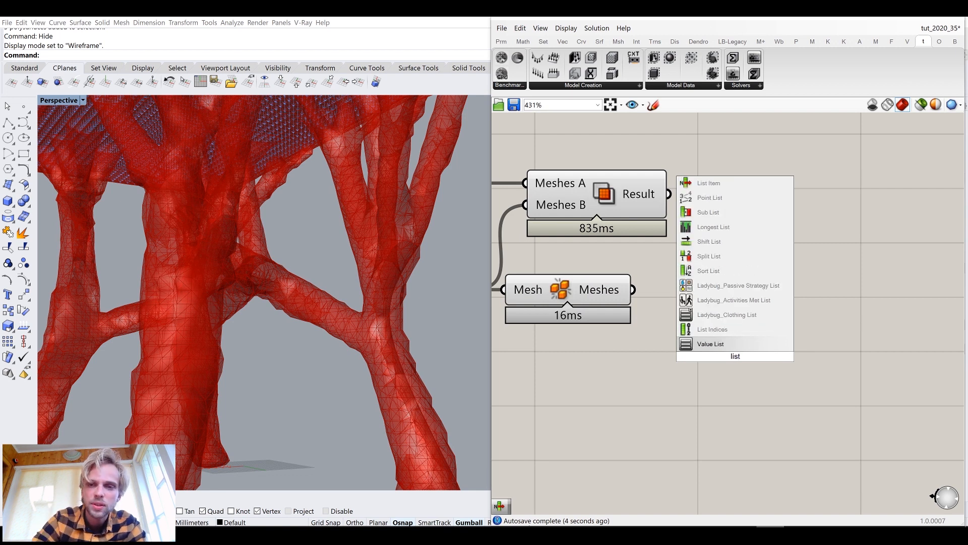
click(710, 184)
drag(633, 290, 681, 289)
drag(610, 220, 861, 212)
right_drag(871, 332, 758, 310)
click(757, 310)
drag(649, 291, 679, 188)
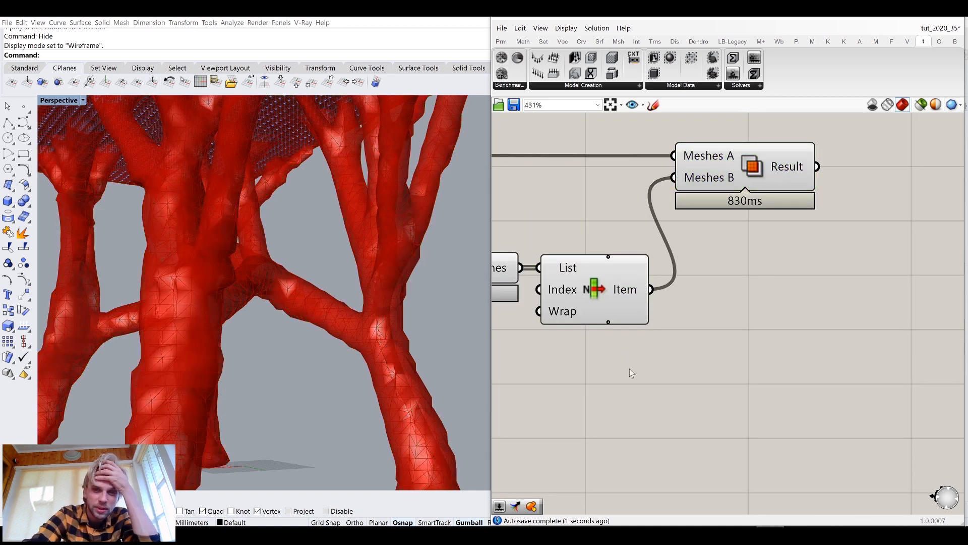
Turn off the Disjoint Mesh component's preview
right_drag(629, 368, 712, 361)
drag(712, 362, 539, 239)
middle_click(539, 235)
click(578, 200)
click(612, 194)
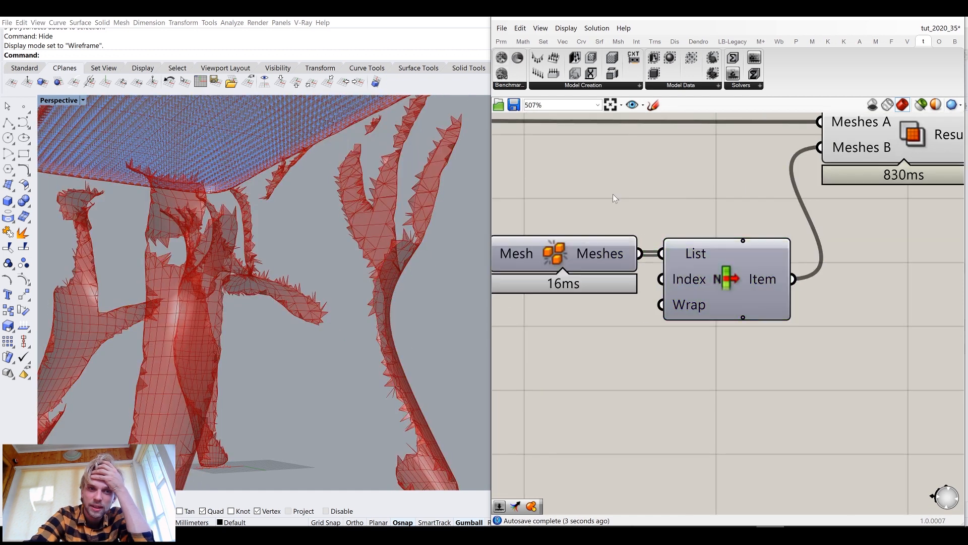
scroll(328, 229, down, 5)
scroll(658, 244, up, 1)
right_drag(658, 244, 647, 244)
scroll(647, 244, down, 3)
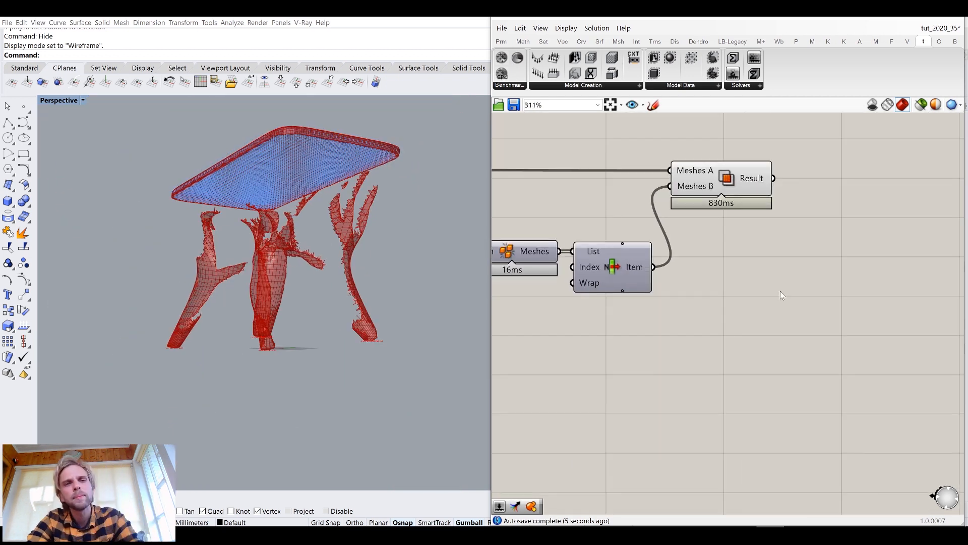
Insert a mesh-combining component between the List Item output and the intersection's Meshes B input
double_click(779, 291)
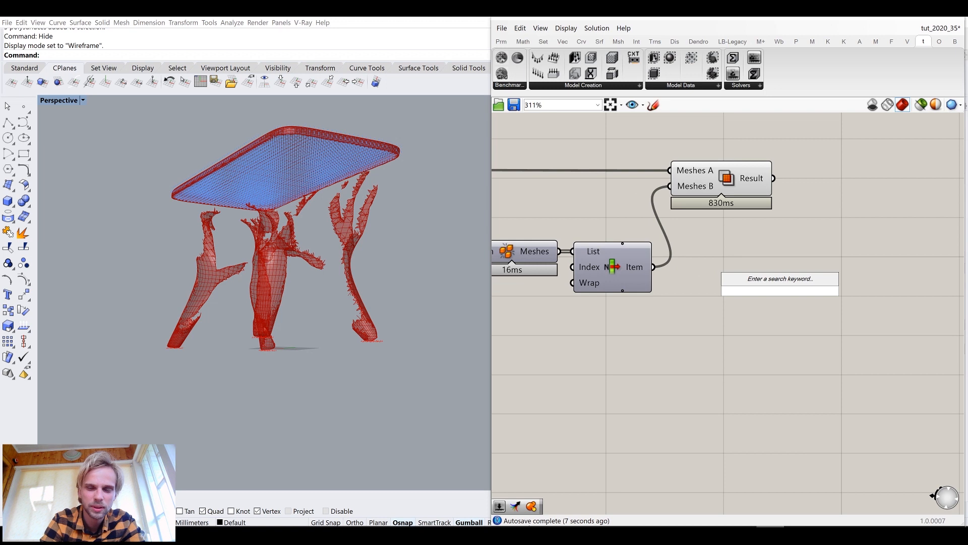
text(com)
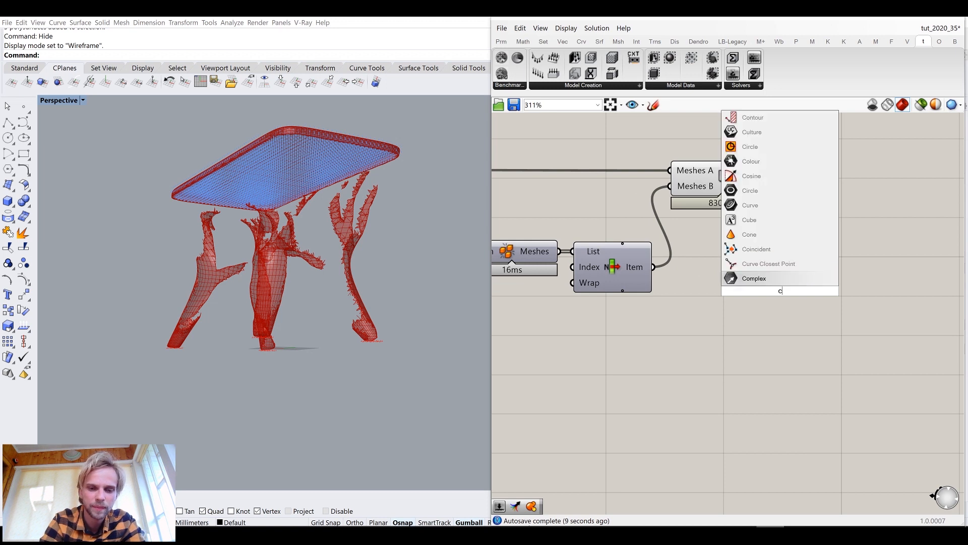
click(777, 211)
drag(653, 267, 773, 184)
drag(608, 333, 588, 283)
click(724, 267)
middle_click(724, 266)
click(765, 226)
click(812, 273)
Delete the Disjoint Mesh, List Item, combining and Mesh Intersection components together
scroll(812, 276, down, 4)
drag(868, 319, 682, 178)
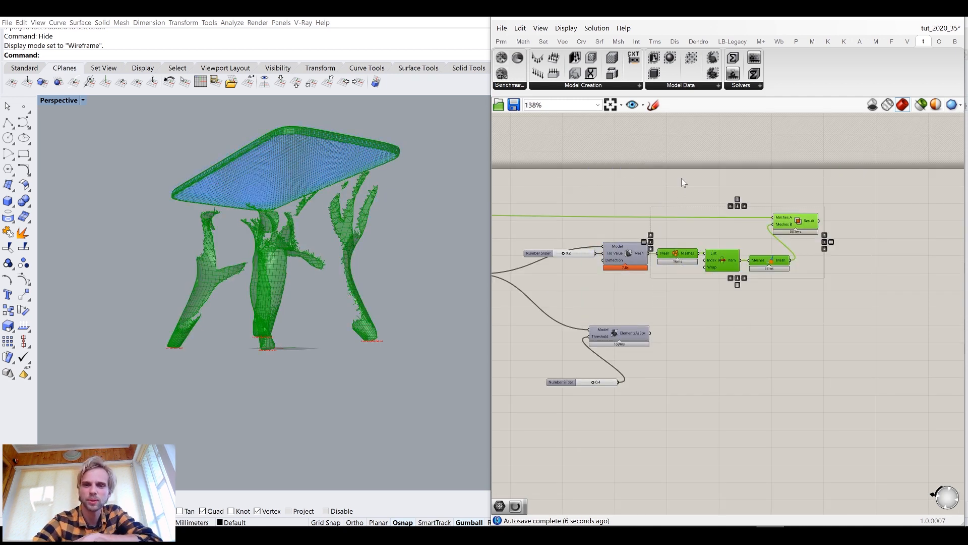
key(Delete)
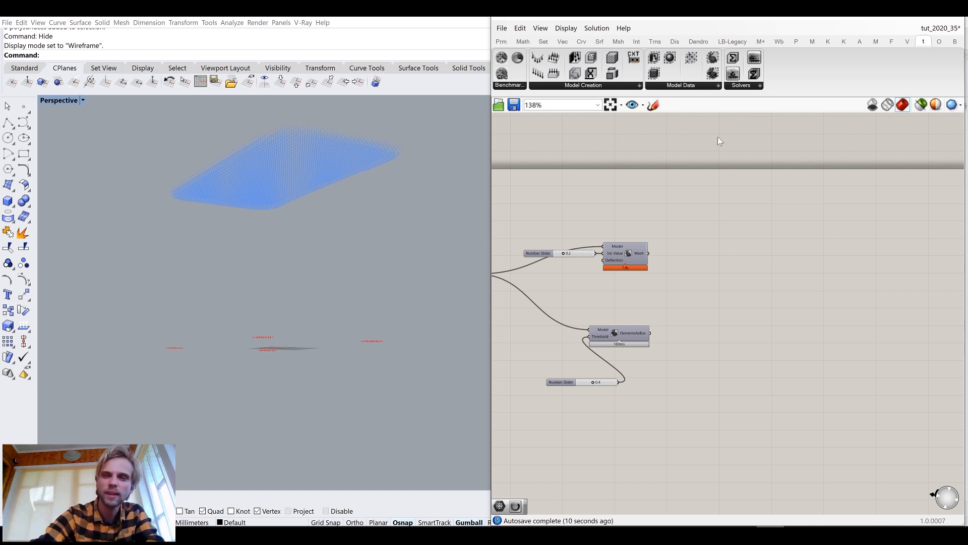
click(697, 87)
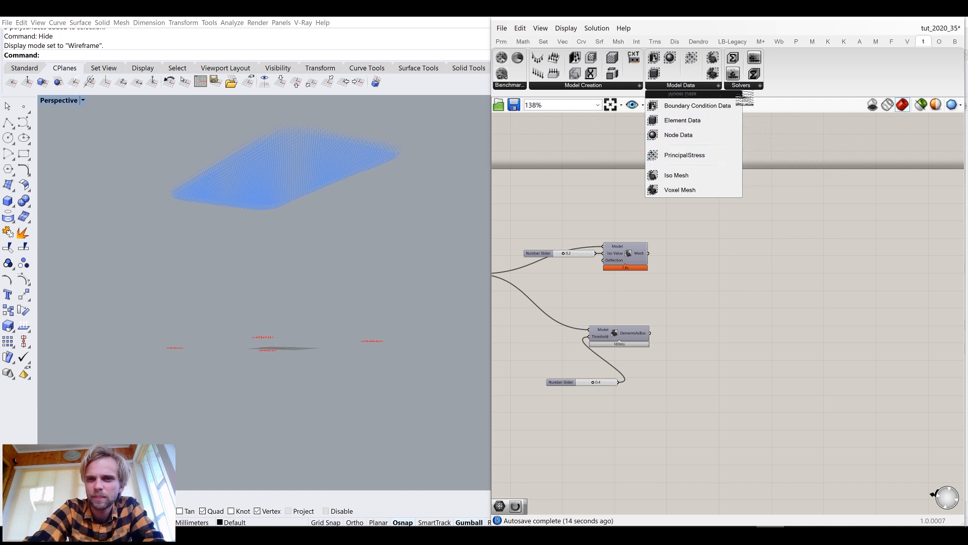
click(758, 87)
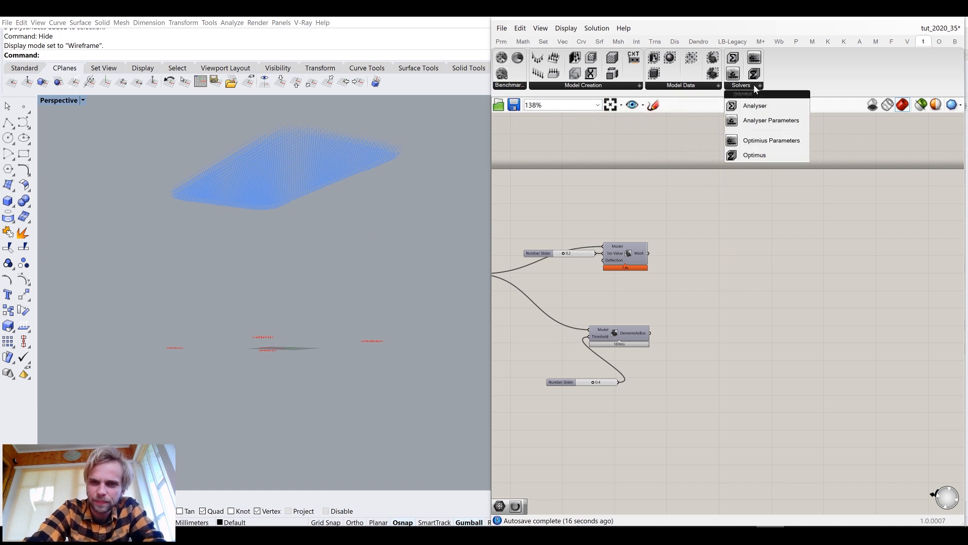
click(683, 173)
Disconnect the 3D Iso Mesh from the Optimus model and move it with its Iso Value slider above
right_drag(676, 273, 751, 239)
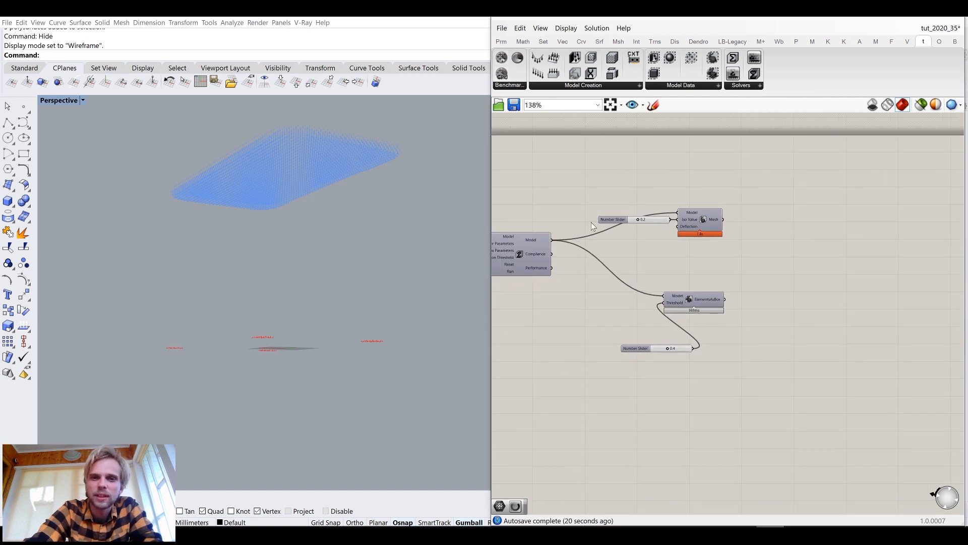
ctrl+drag(679, 209, 552, 240)
drag(732, 255, 633, 190)
drag(713, 214, 725, 167)
click(701, 222)
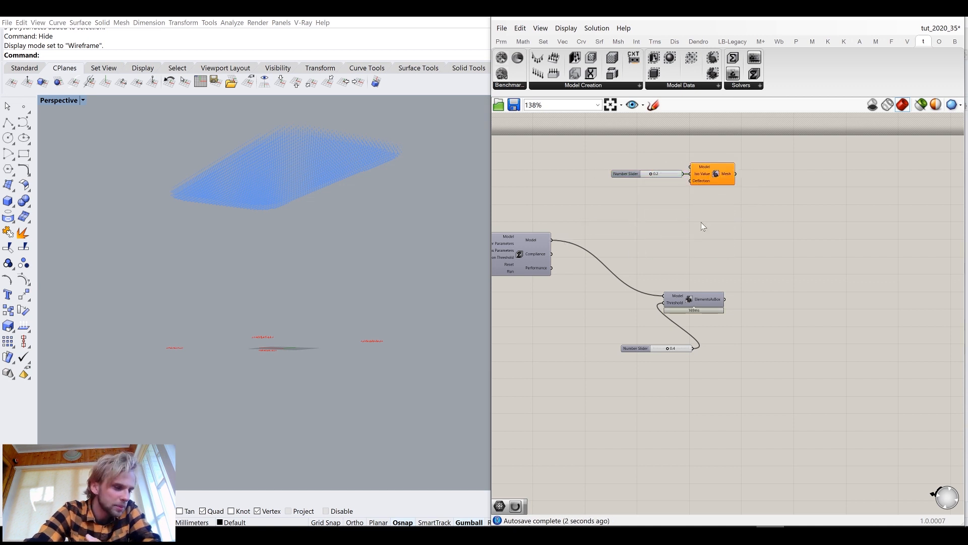
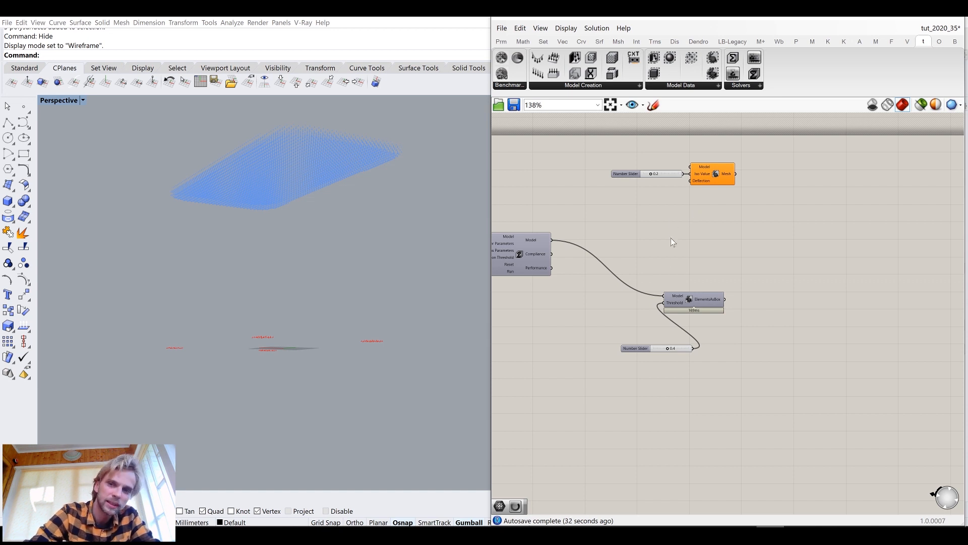
Turn on the preview of the Elements As Box component
right_drag(658, 303, 758, 273)
click(802, 273)
middle_click(804, 272)
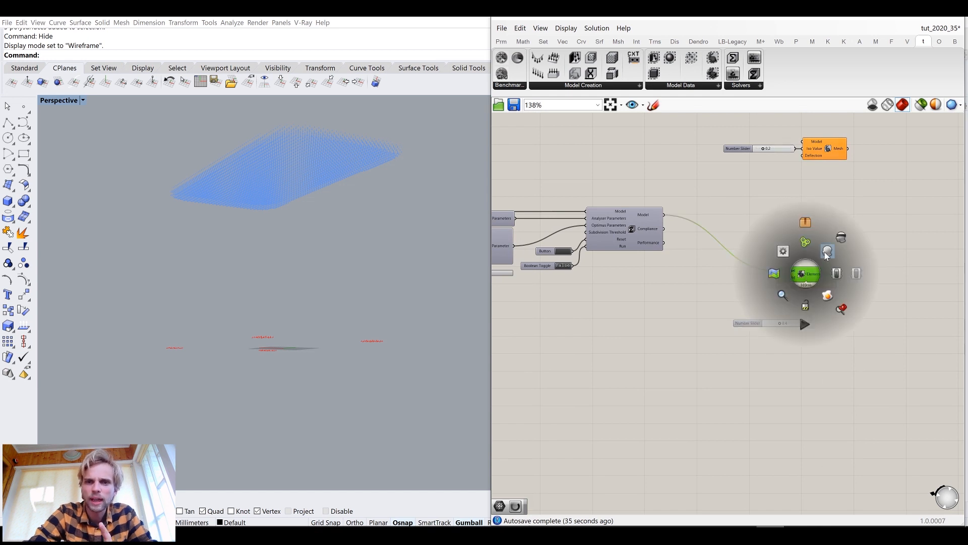
click(828, 255)
click(725, 199)
Save both the Grasshopper definition and the Rhino model
click(502, 28)
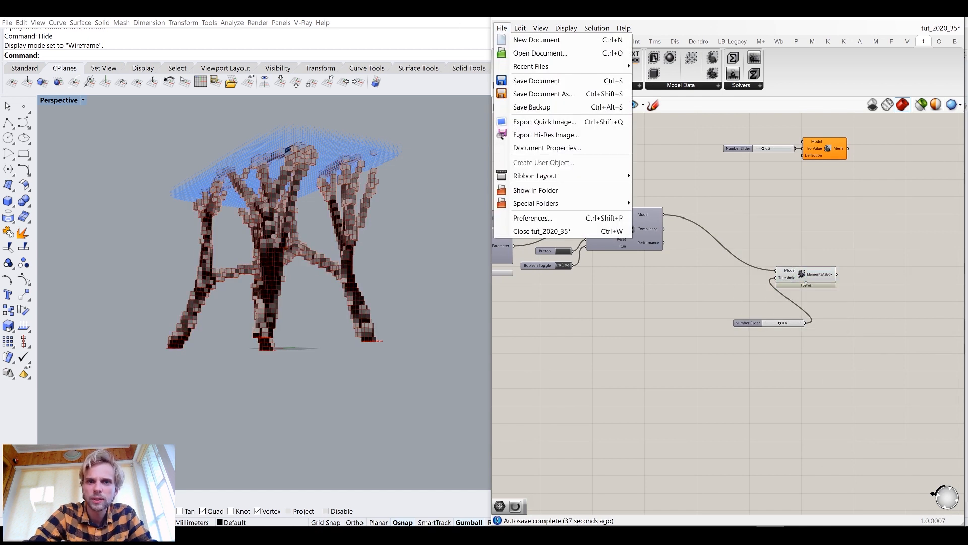
click(526, 89)
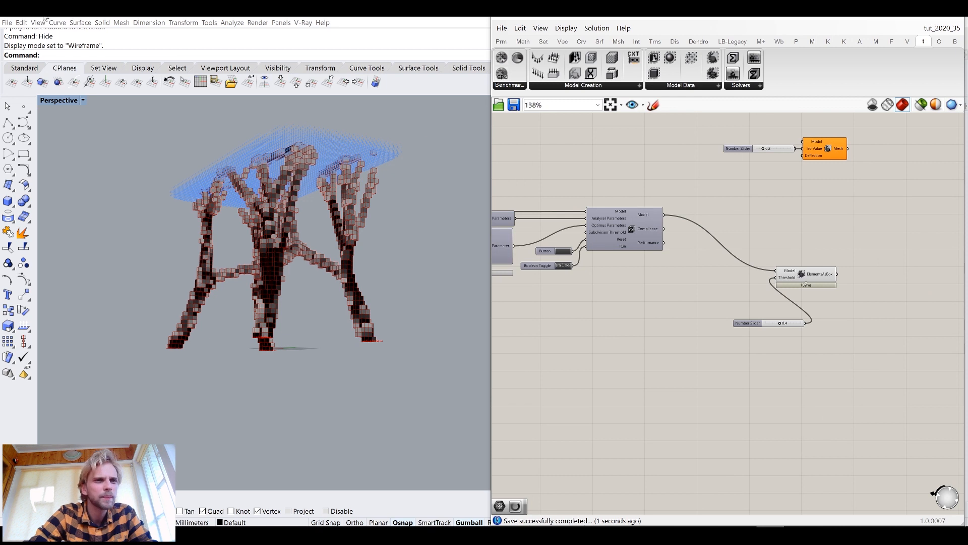
click(7, 23)
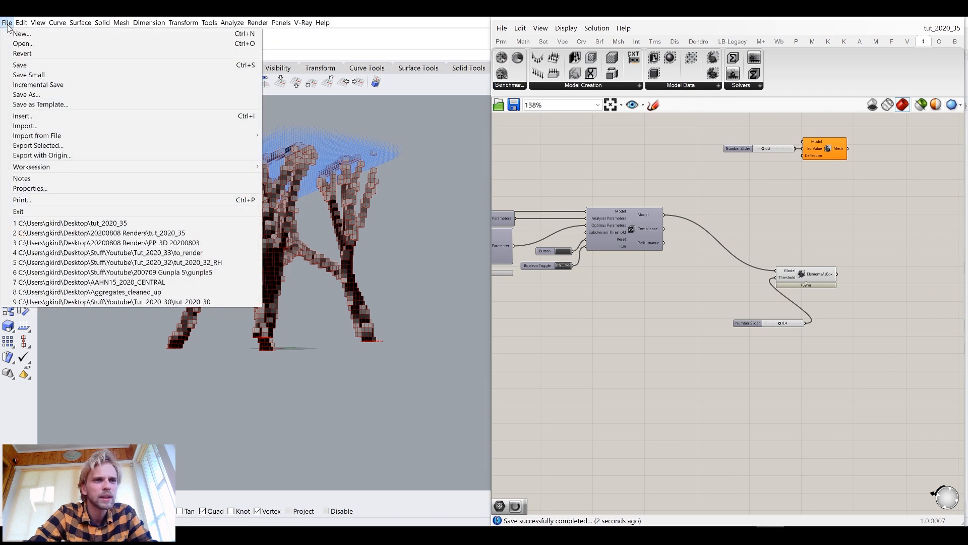
click(66, 65)
Add a number slider set to 5 and connect it to the Size component's input in place of the 10 slider
right_drag(310, 245, 353, 252)
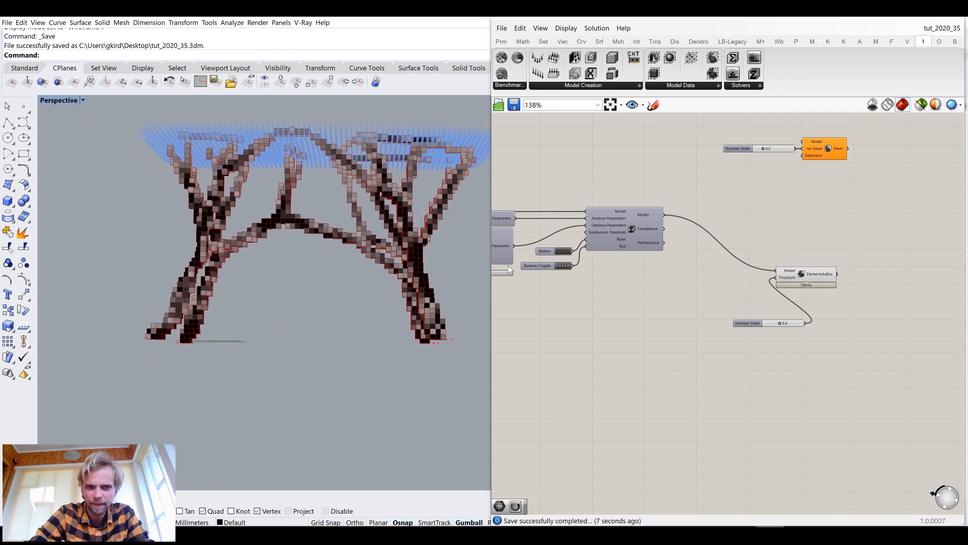
scroll(555, 272, down, 3)
scroll(591, 261, up, 5)
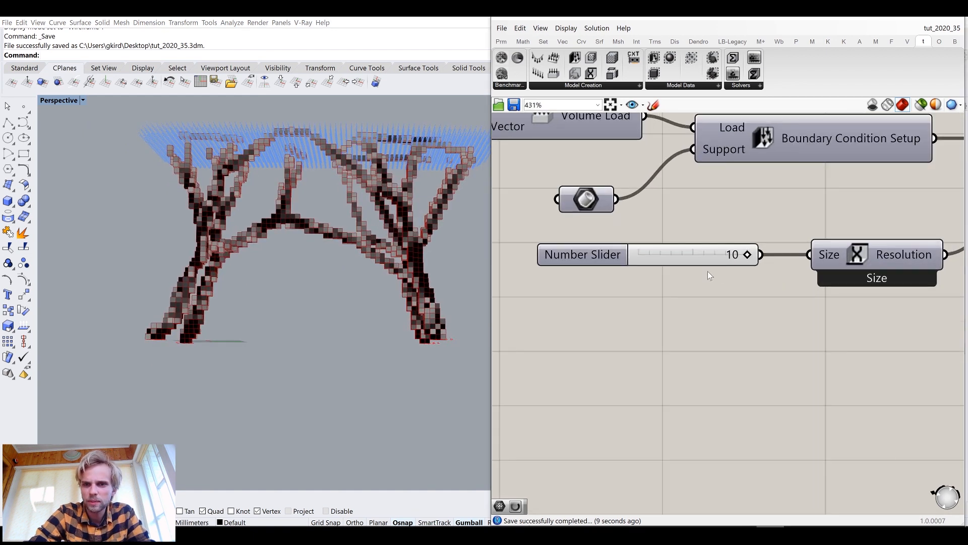
double_click(631, 294)
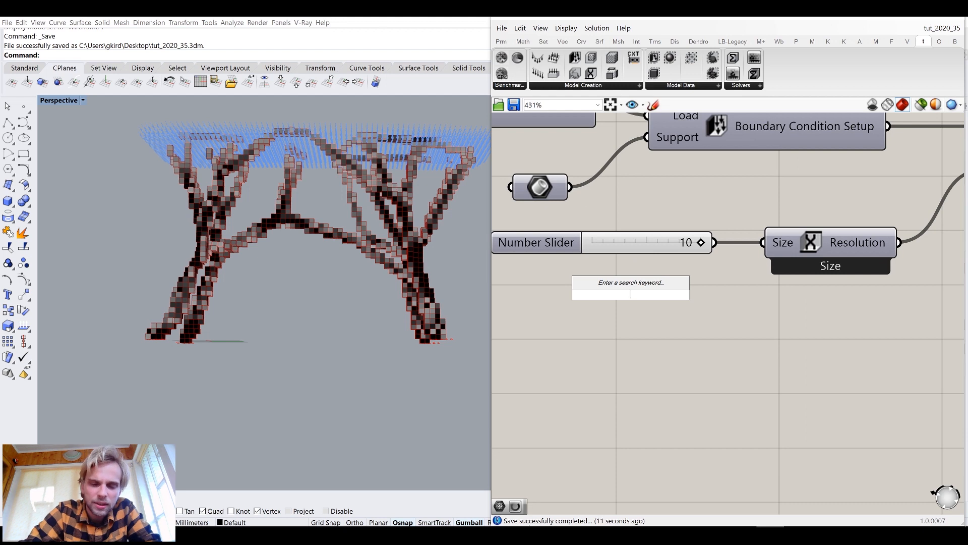
text(5)
key(Return)
drag(630, 294, 591, 295)
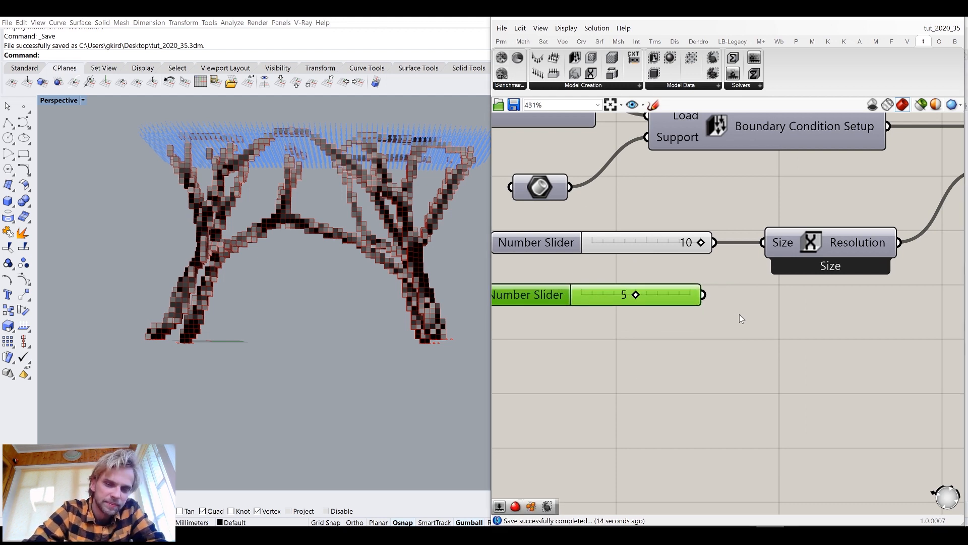
scroll(739, 314, down, 3)
click(594, 271)
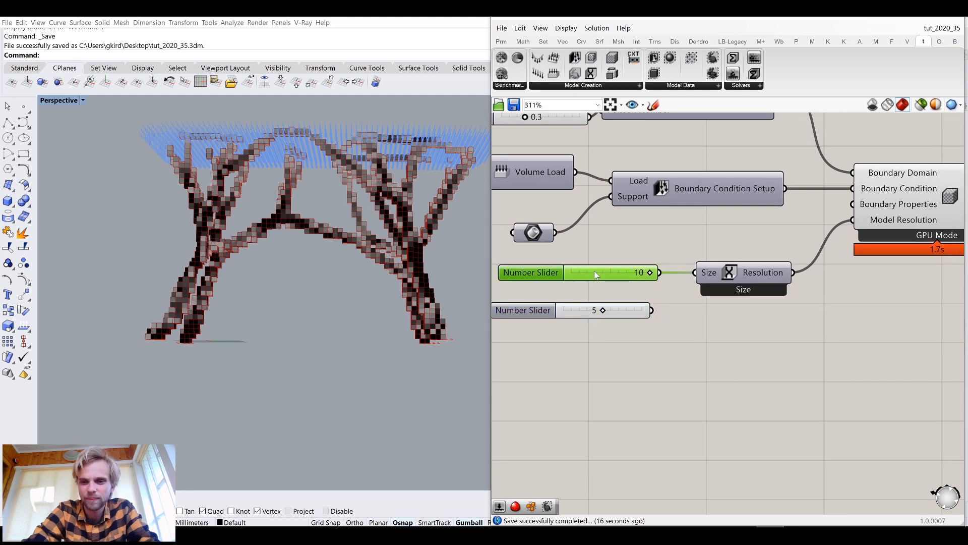
shift+drag(651, 310, 698, 273)
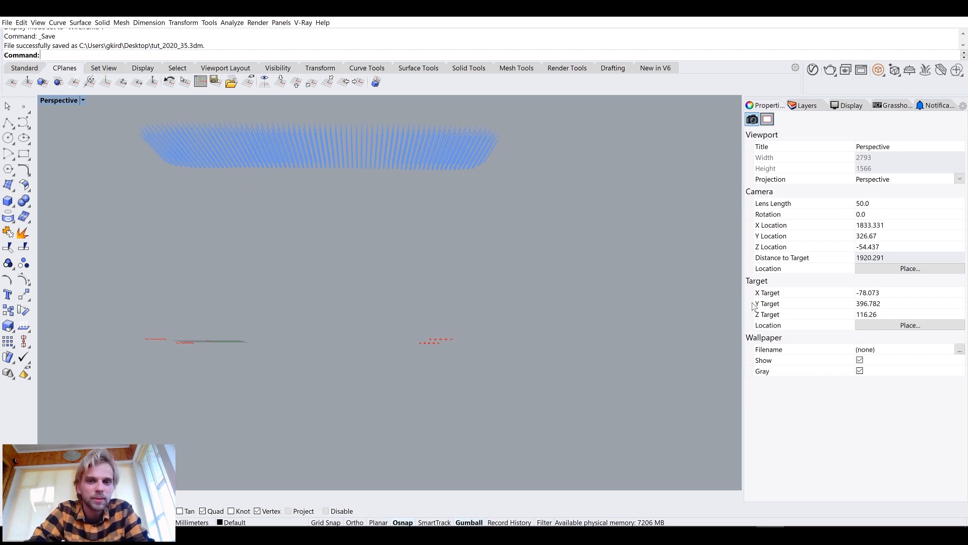
Open Task Manager and examine memory usage per process and on the memory performance page
mouse_move(778, 524)
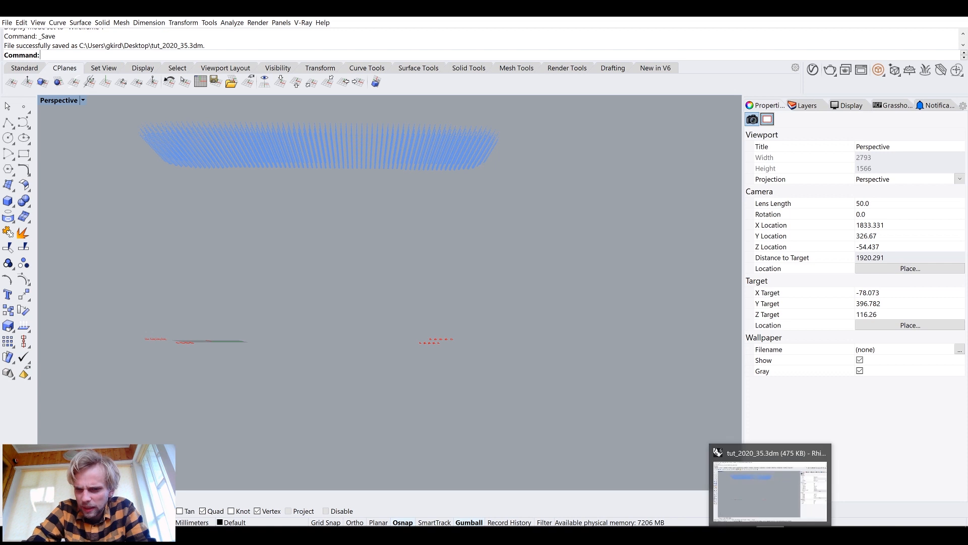
click(780, 483)
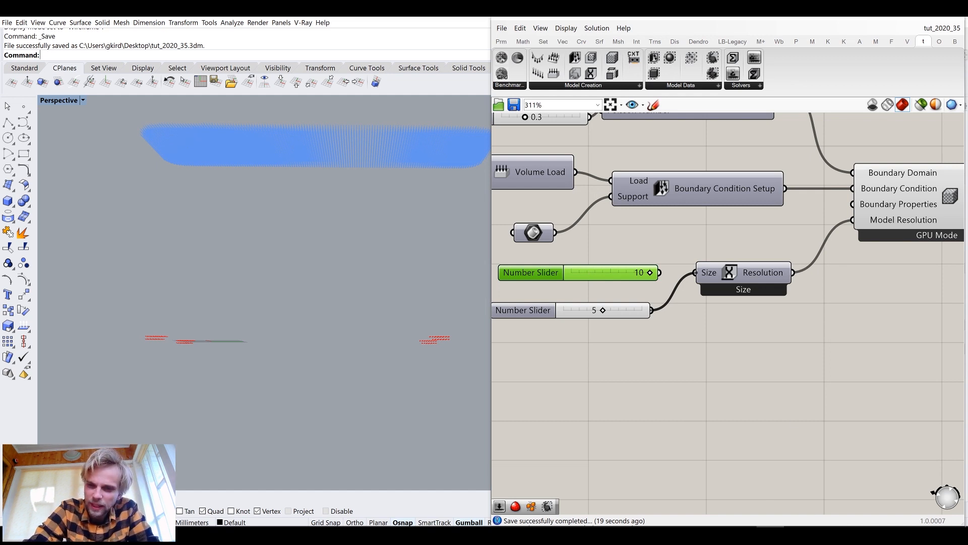
right_click(795, 527)
click(830, 485)
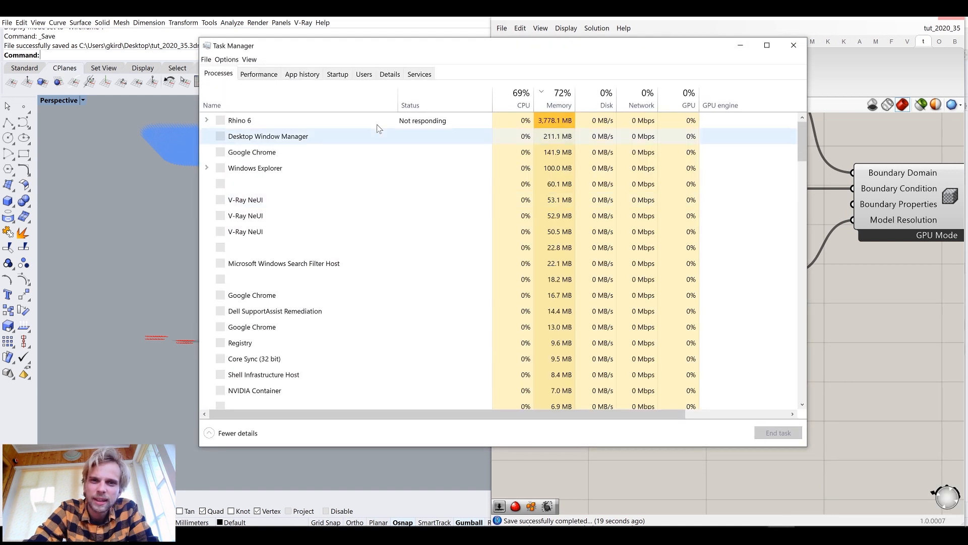
click(557, 104)
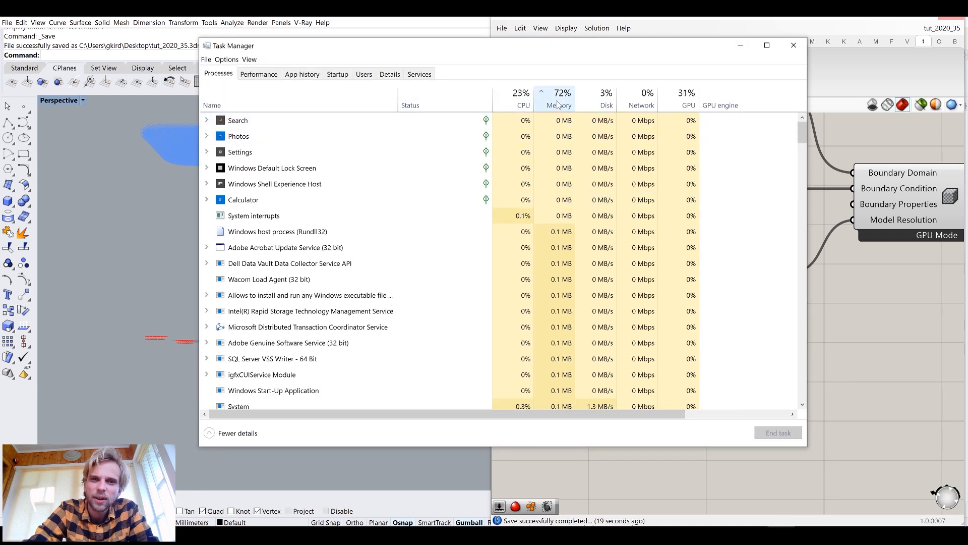
click(558, 103)
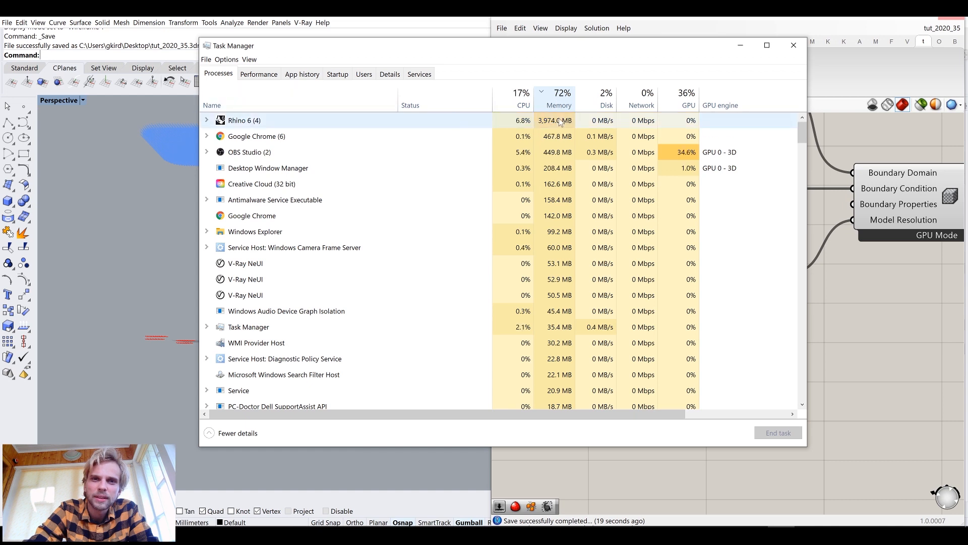
click(256, 74)
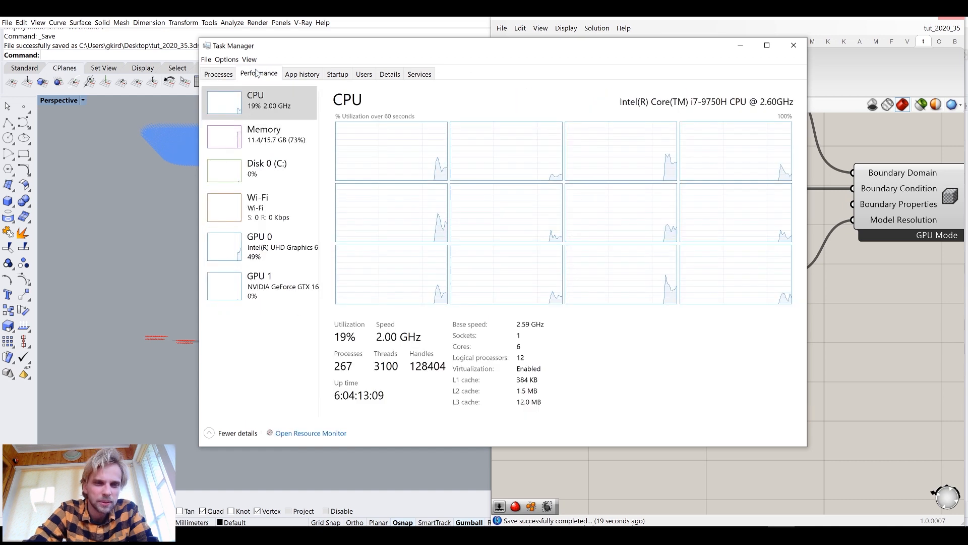
click(259, 139)
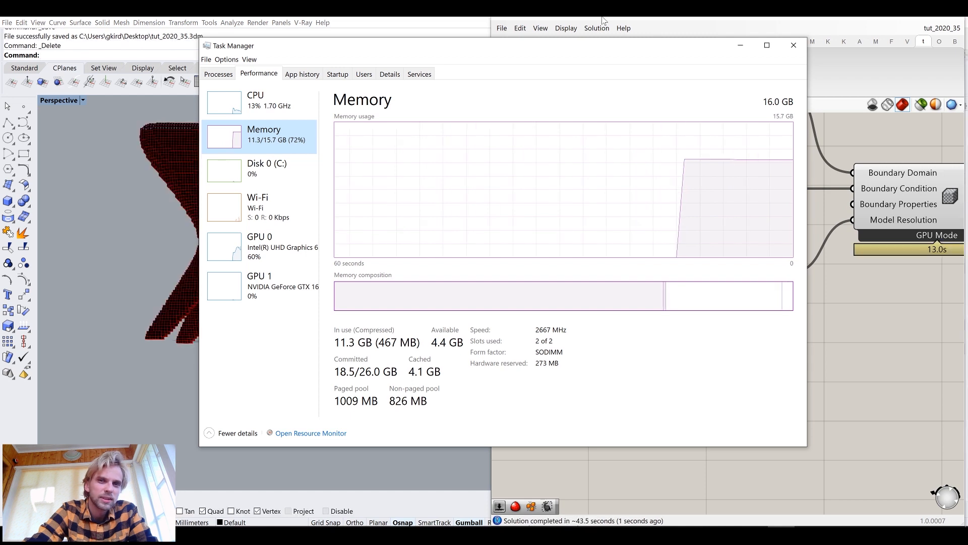
click(603, 20)
mouse_move(324, 205)
right_down()
mouse_move(275, 201)
mouse_move(321, 219)
right_up()
click(779, 484)
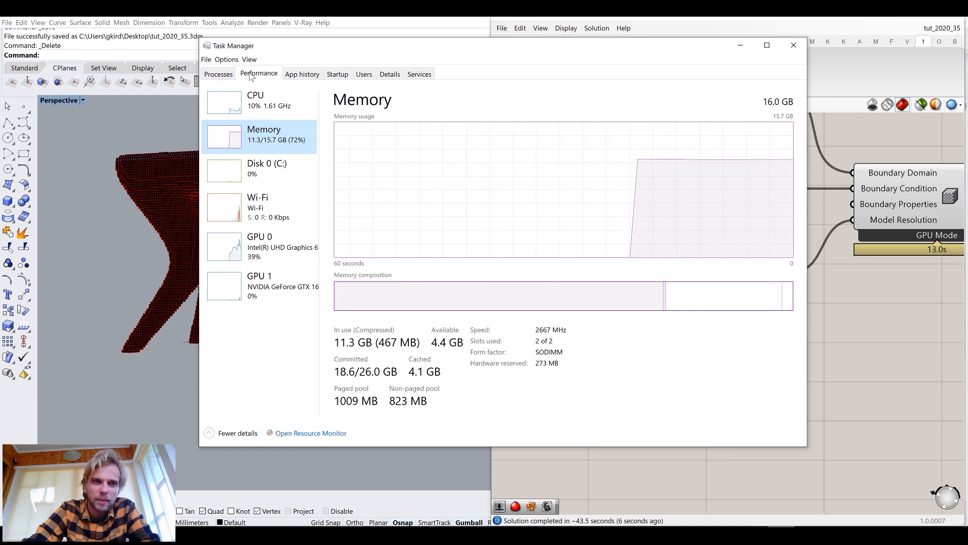
End the Google Chrome task in Task Manager to free memory
click(391, 74)
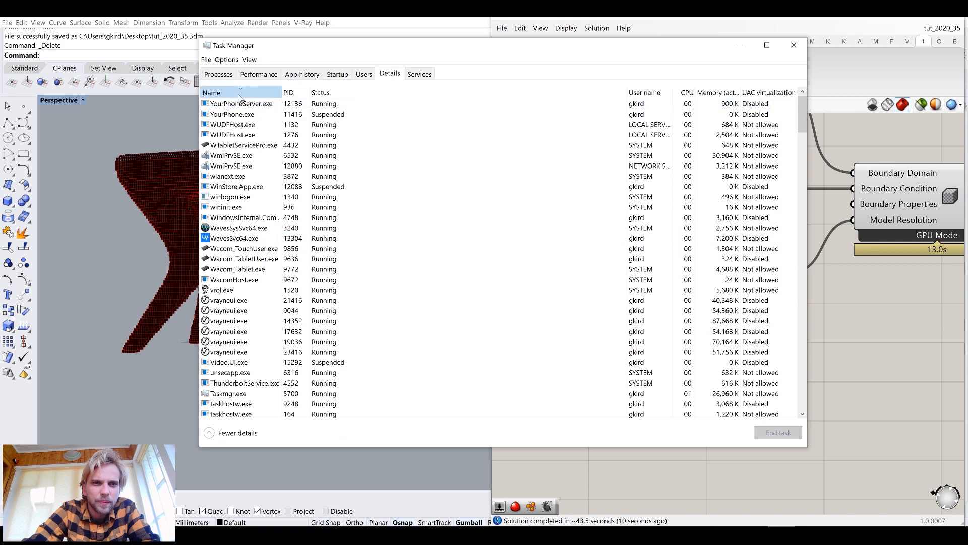
click(237, 94)
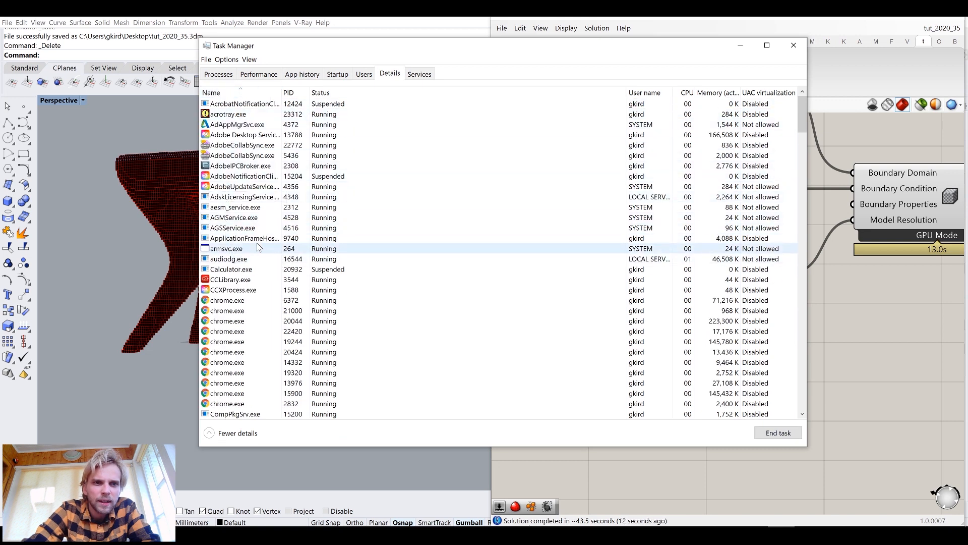
scroll(227, 247, down, 6)
right_click(226, 116)
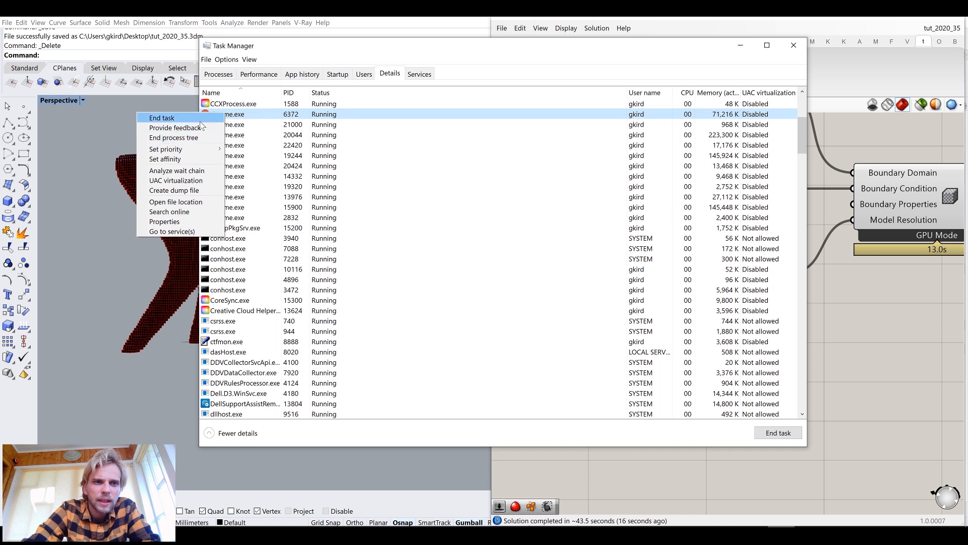
click(218, 76)
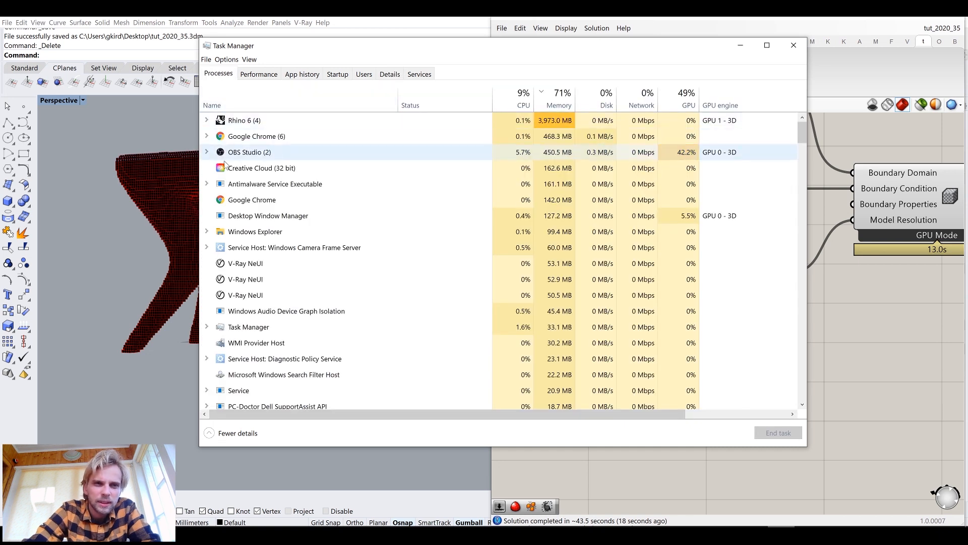
right_click(250, 137)
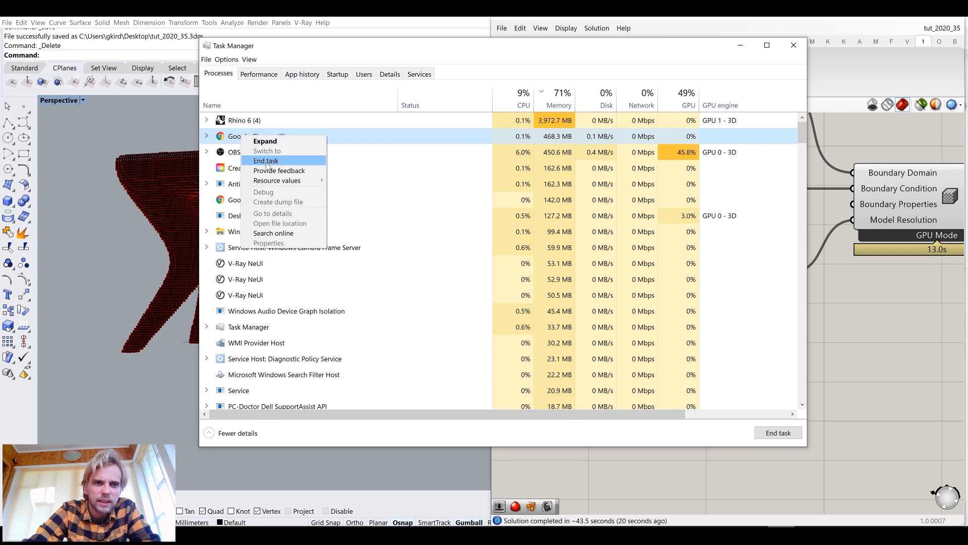
click(266, 161)
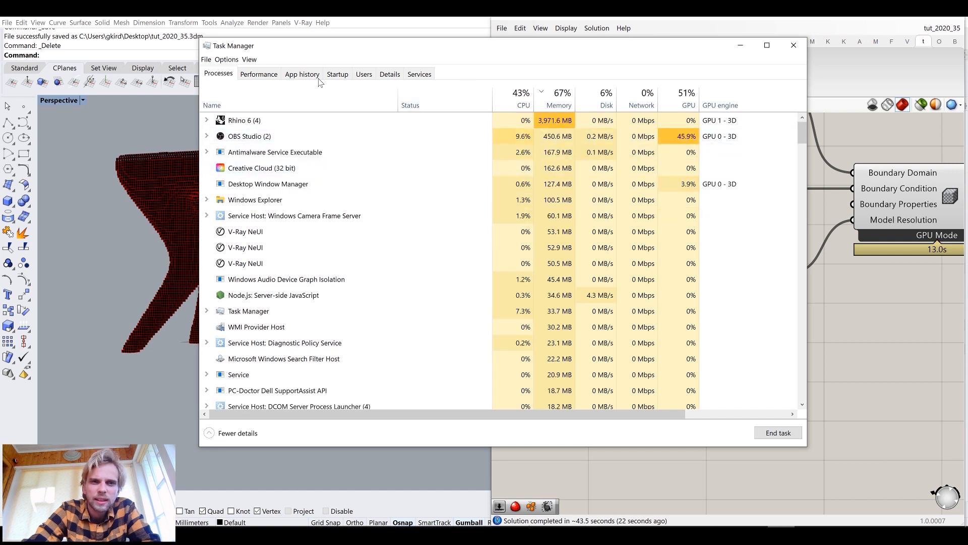
Delete the disconnected 10 number slider and move the 5 slider up beside the Size component
click(260, 76)
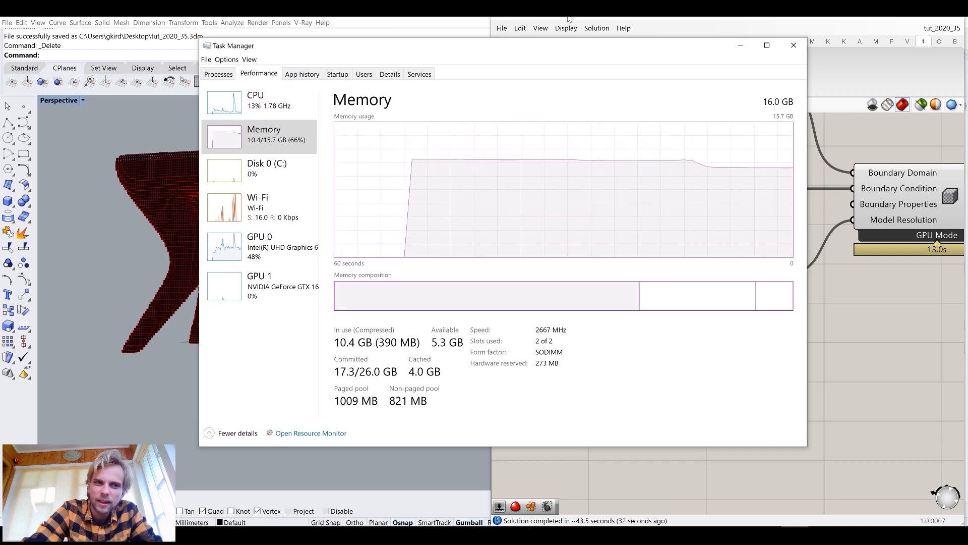
click(613, 16)
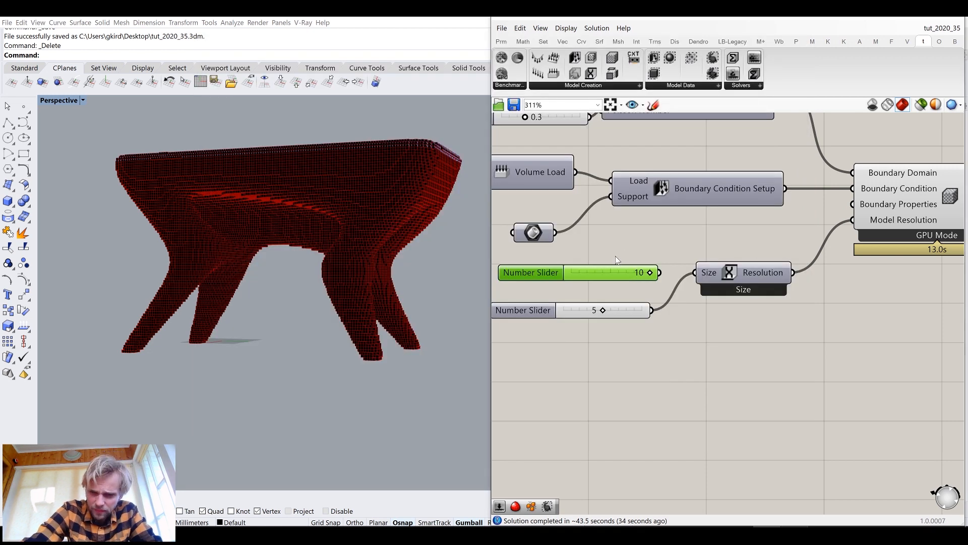
key(Delete)
drag(628, 315, 647, 277)
click(669, 310)
scroll(670, 311, down, 6)
scroll(664, 302, up, 4)
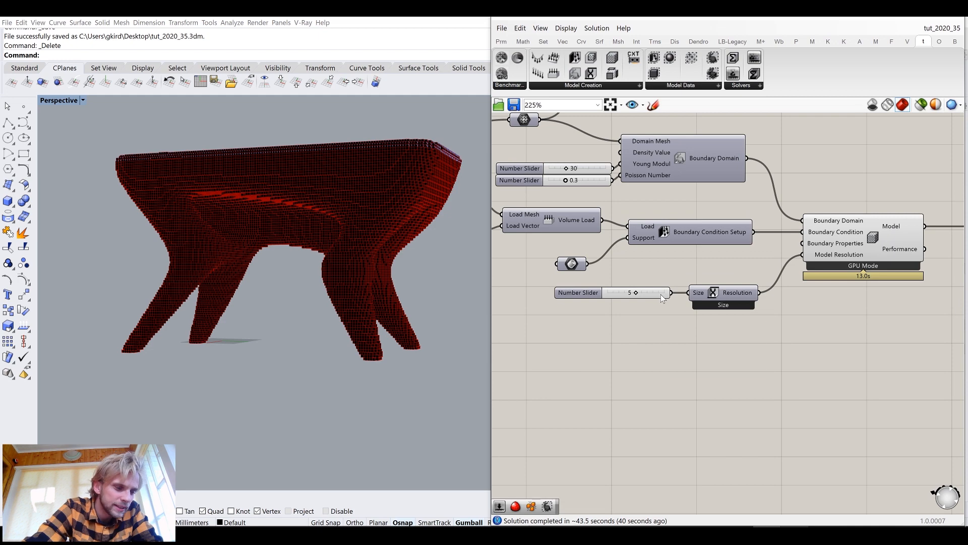
Inspect the recomputed stool from several angles in the viewport
right_drag(334, 184, 287, 195)
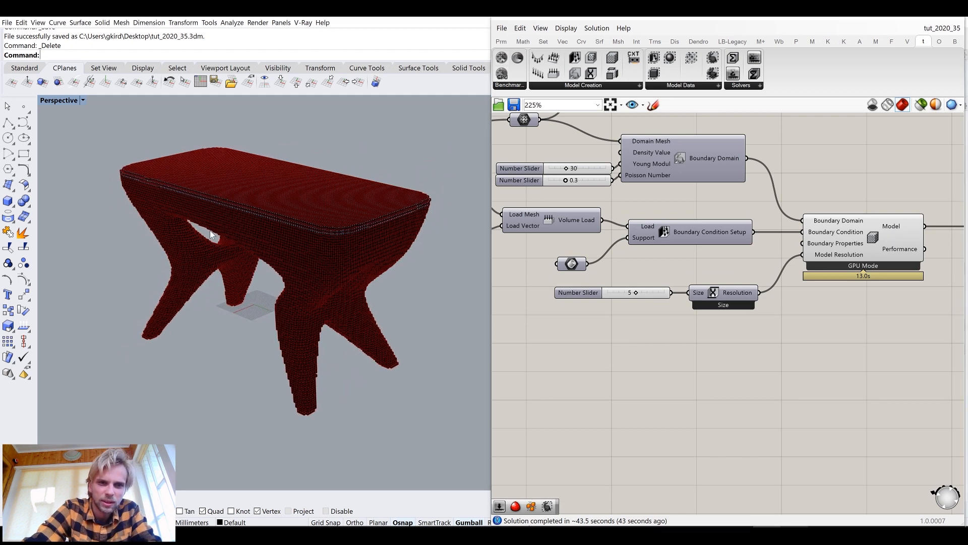
scroll(246, 249, up, 5)
scroll(281, 235, down, 5)
right_drag(281, 235, 266, 224)
scroll(673, 266, down, 4)
Add a number slider set to 5000 and connect it to the Analyser Parameters' Iterations input
right_drag(807, 276, 511, 257)
scroll(765, 271, up, 3)
right_drag(605, 241, 585, 264)
scroll(585, 265, up, 4)
drag(682, 289, 656, 280)
right_drag(747, 219, 662, 217)
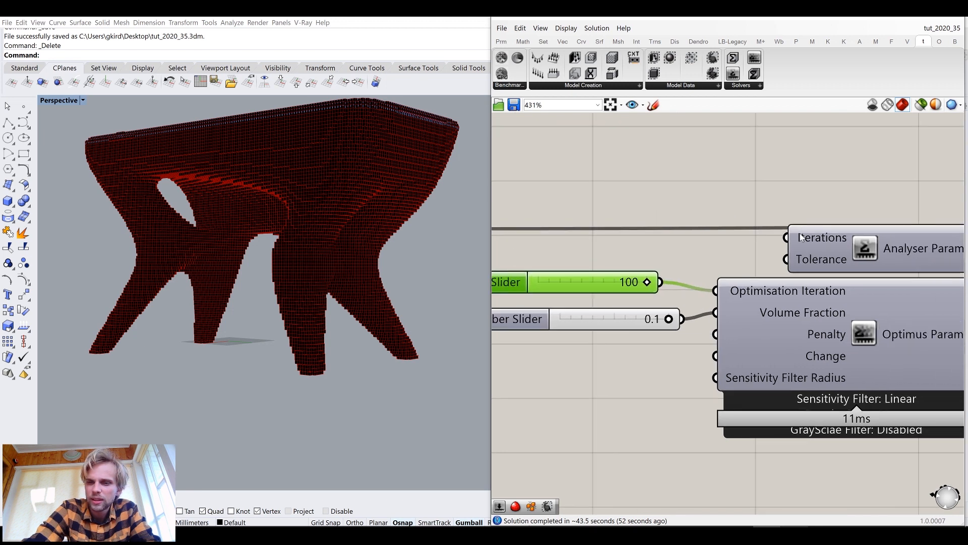
right_drag(805, 236, 645, 221)
scroll(645, 220, down, 5)
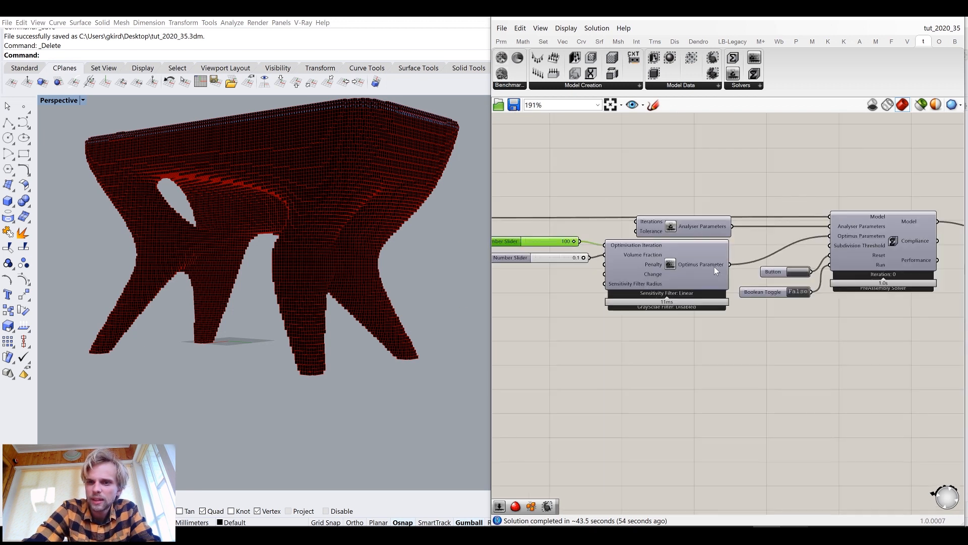
scroll(854, 268, up, 2)
right_drag(521, 204, 691, 265)
scroll(691, 264, up, 3)
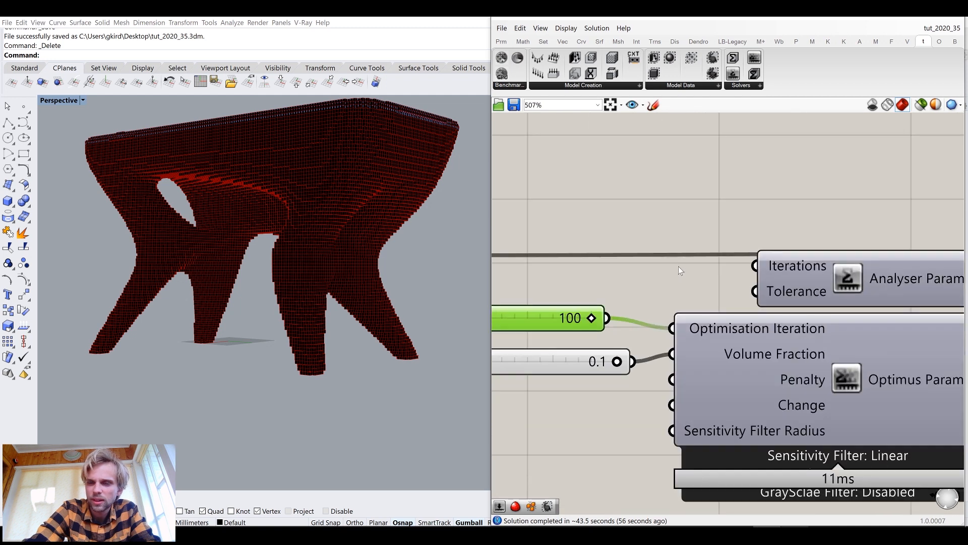
mouse_move(786, 267)
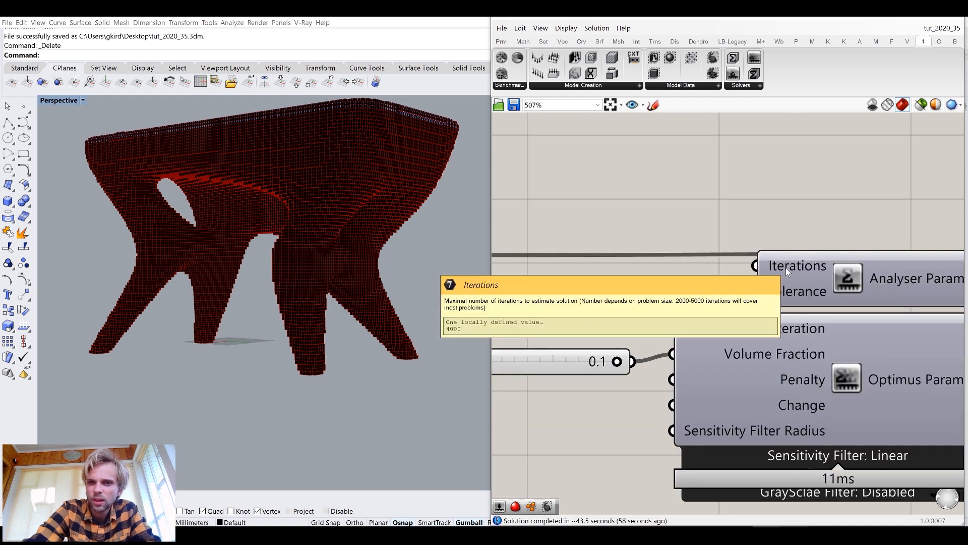
double_click(657, 200)
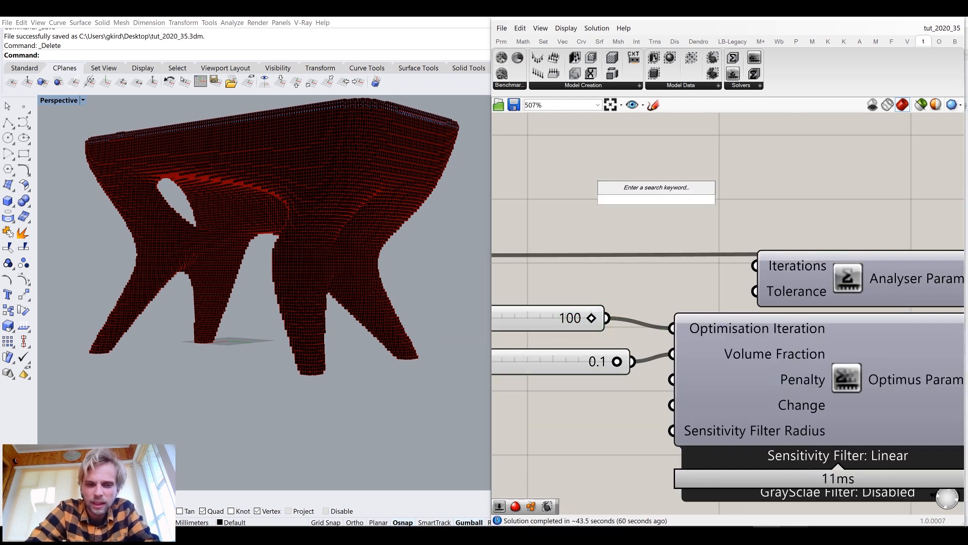
text(5000)
key(Return)
drag(777, 208, 734, 240)
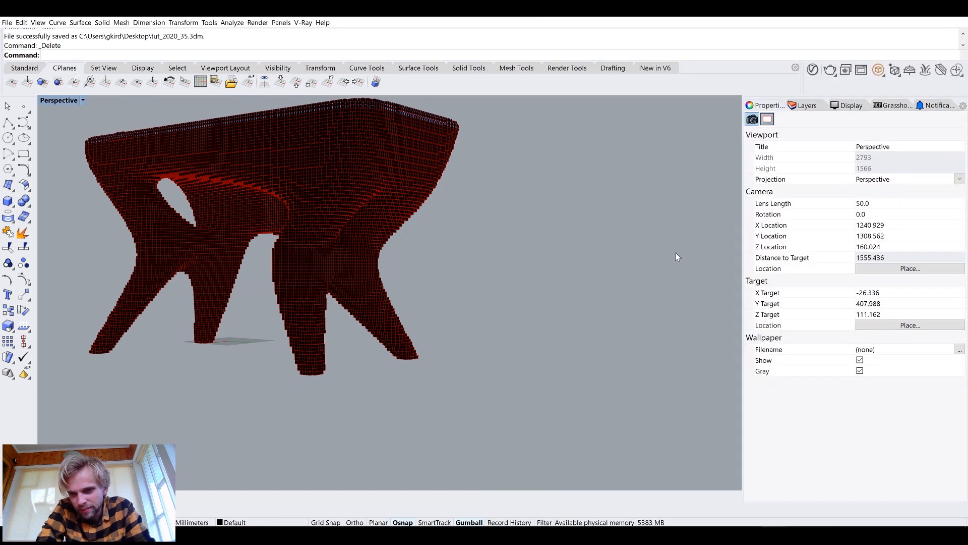
right_drag(676, 252, 721, 227)
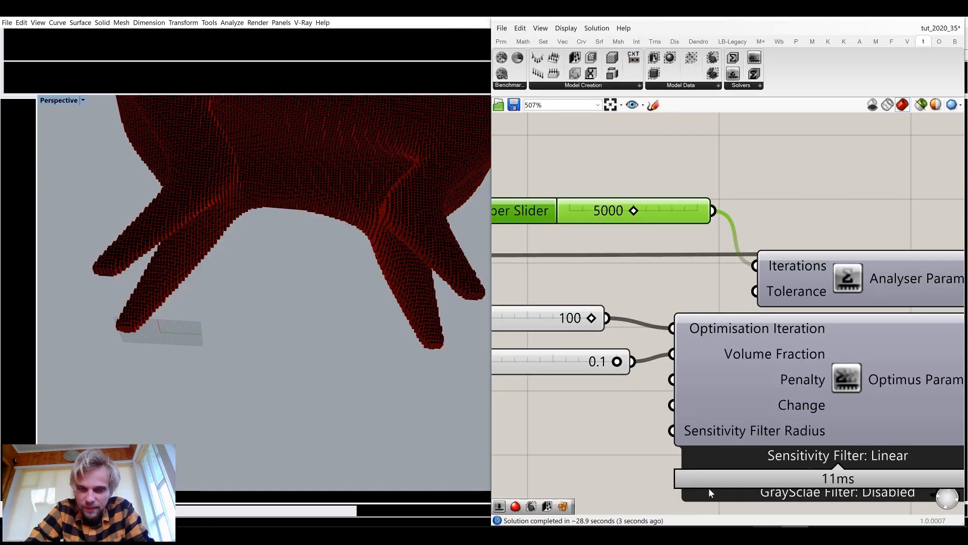
Rearrange the Iterations, Optimisation Iteration and Volume Fraction sliders beside their parameter components
drag(684, 203, 679, 259)
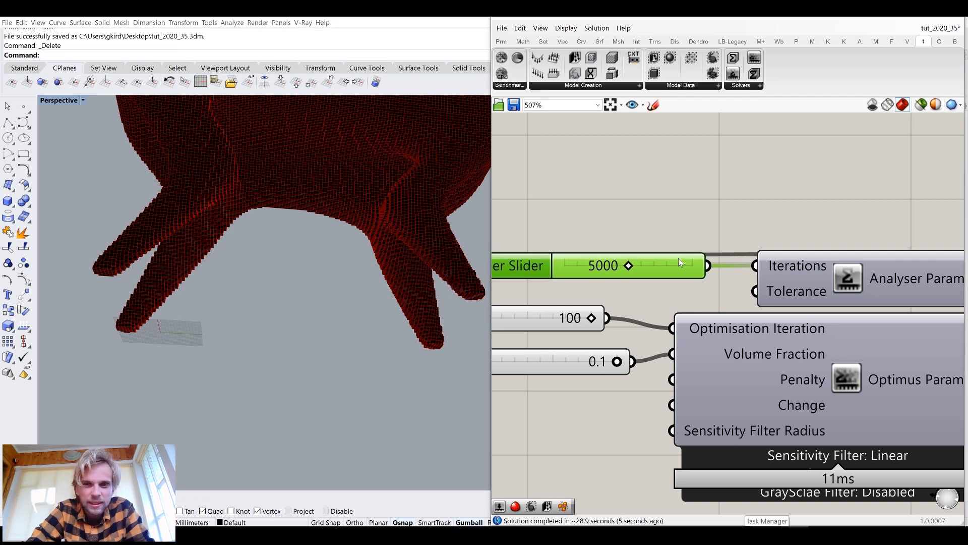
scroll(680, 259, down, 3)
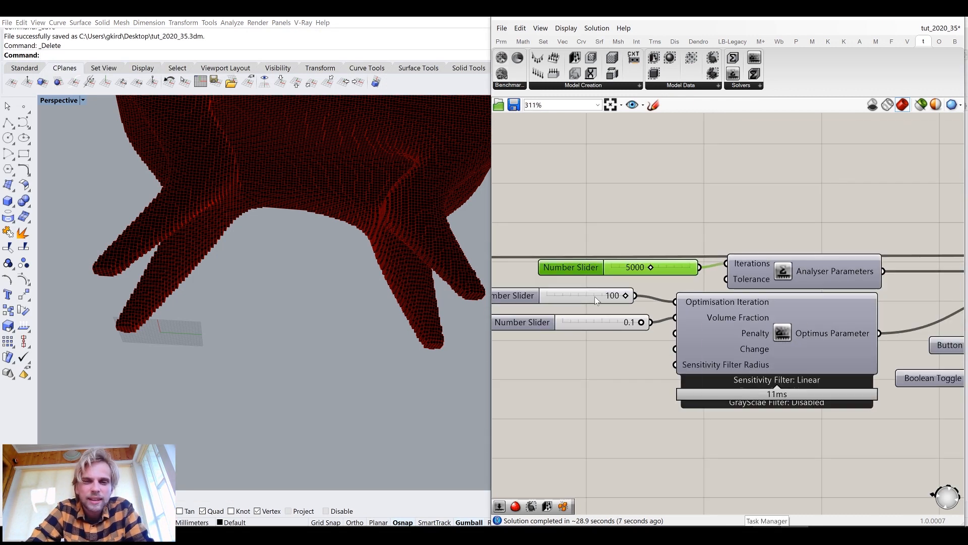
mouse_move(722, 302)
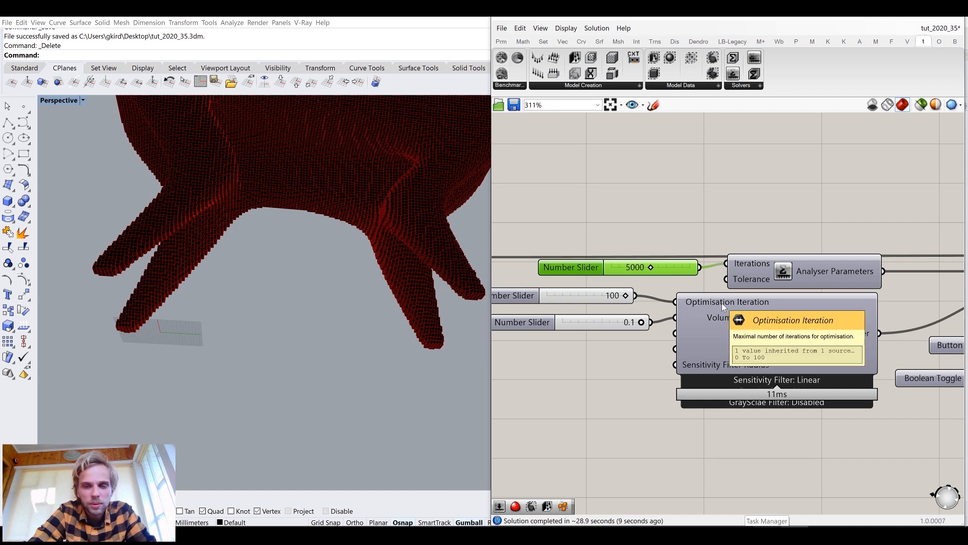
scroll(722, 302, down, 3)
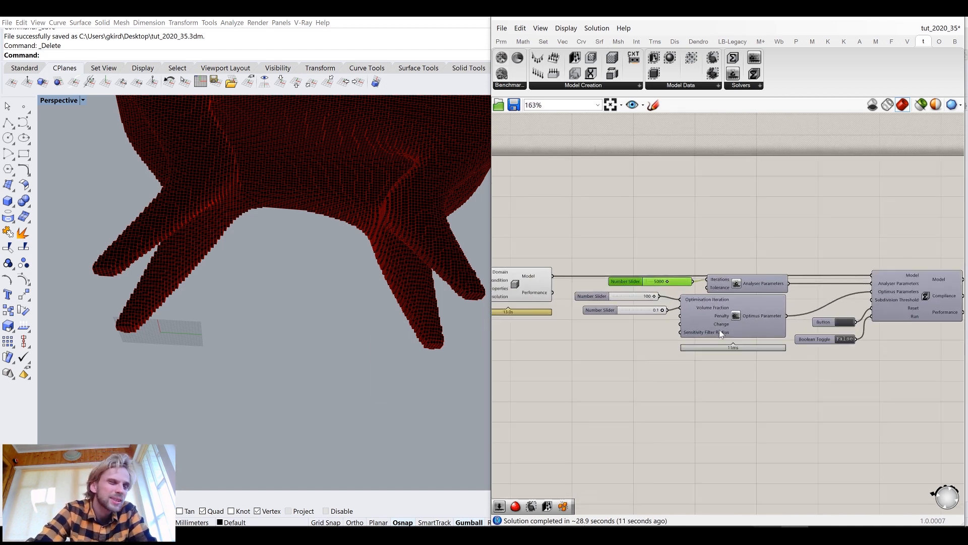
scroll(629, 313, up, 3)
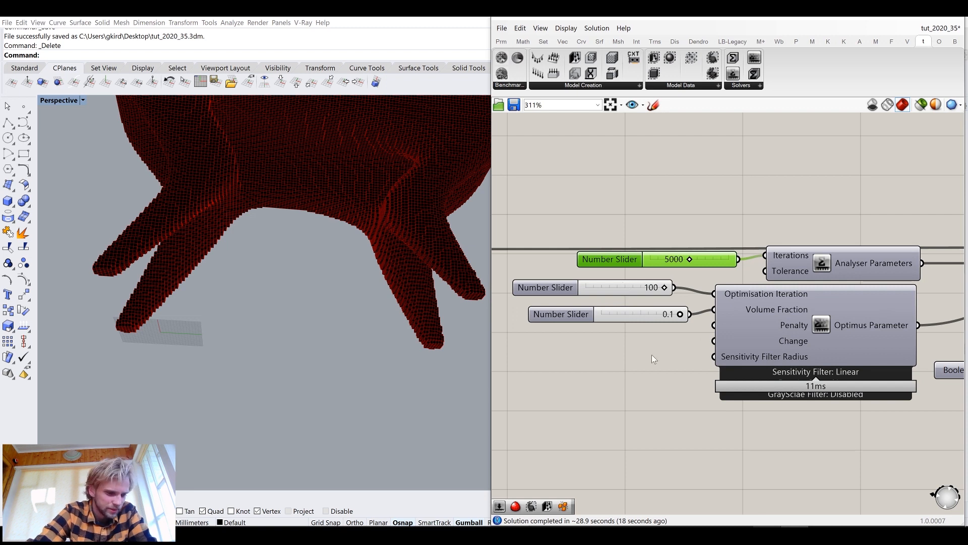
scroll(311, 212, down, 5)
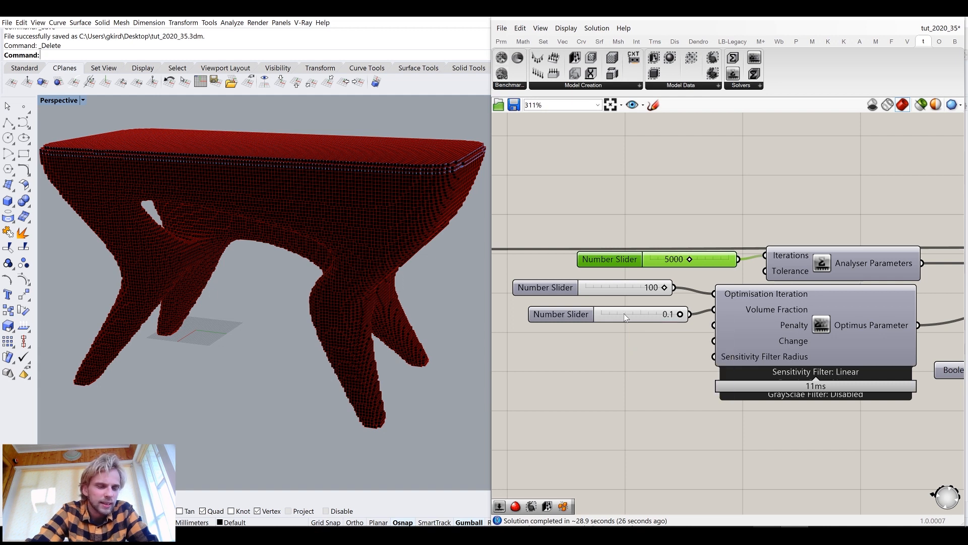
click(586, 363)
right_drag(728, 332, 702, 308)
mouse_move(577, 295)
mouse_down()
mouse_move(577, 307)
mouse_move(571, 301)
mouse_up()
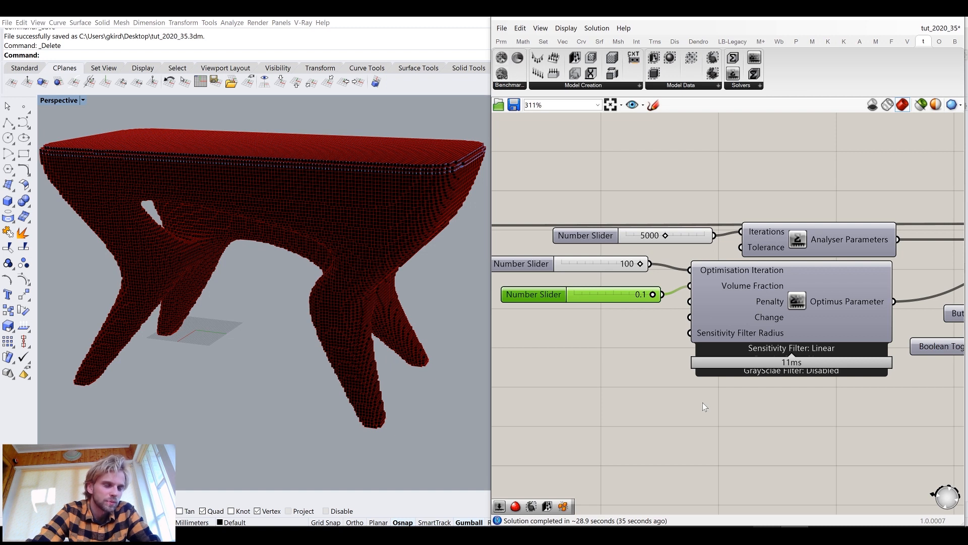
Disconnect the ElementsAsBox component from the solver's Model output and move it aside
scroll(677, 284, down, 5)
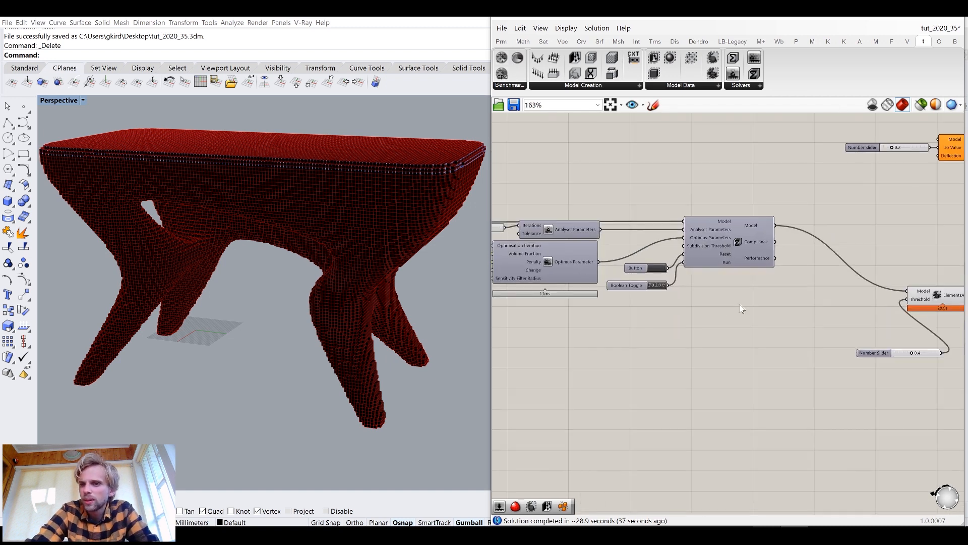
right_drag(785, 283, 694, 262)
scroll(835, 257, up, 3)
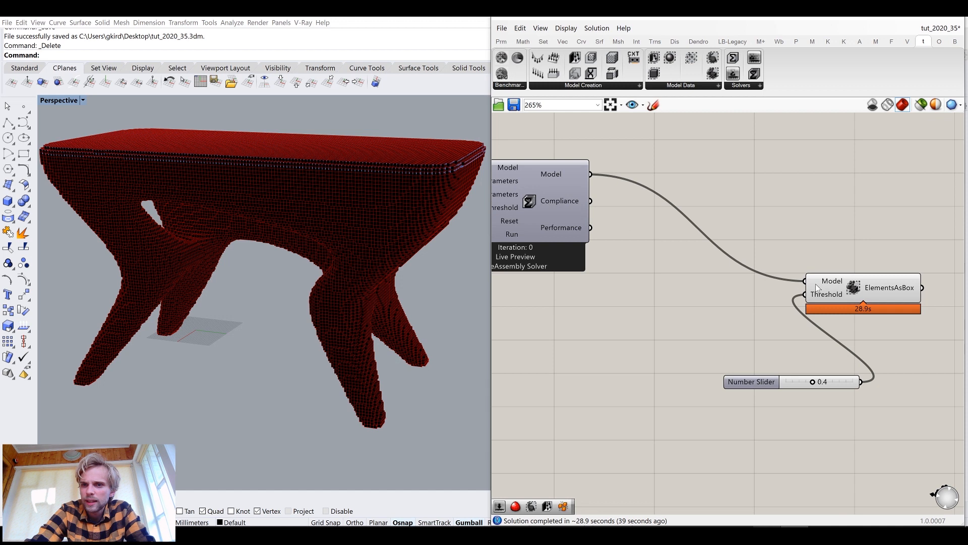
ctrl+drag(807, 281, 583, 170)
ctrl+drag(628, 195, 591, 174)
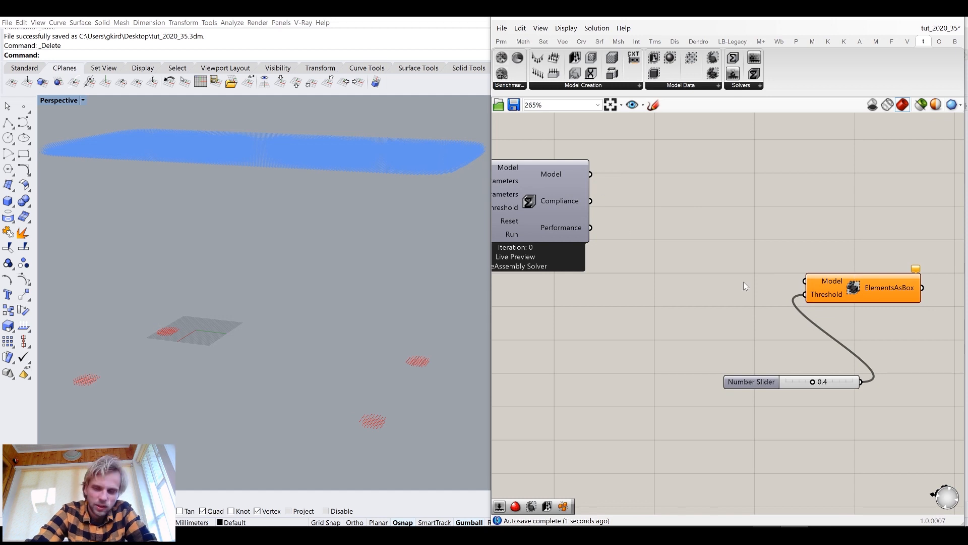
drag(841, 290, 924, 379)
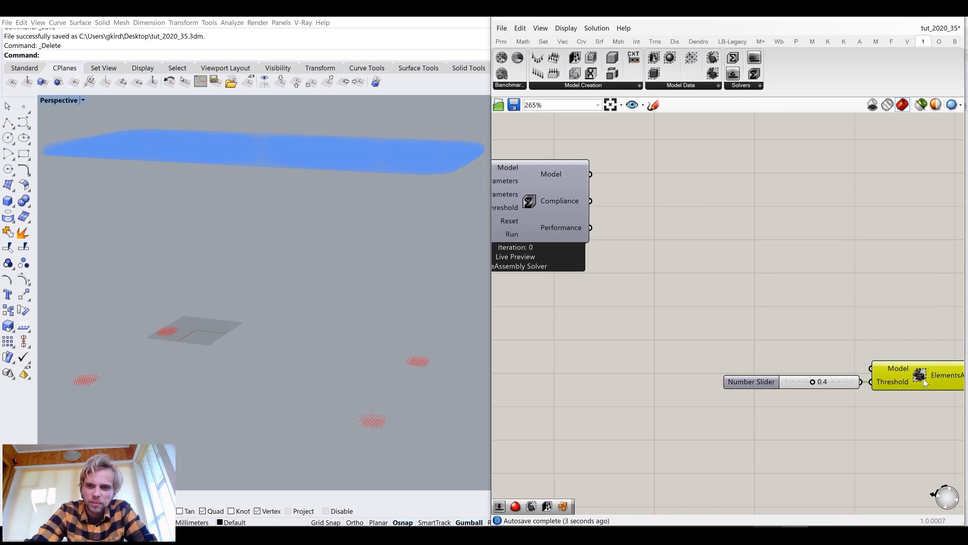
Tidy the canvas layout around the Optimus parameter and solver components, moving the volume fraction slider down
scroll(924, 380, down, 5)
right_drag(835, 297, 785, 294)
drag(873, 291, 782, 208)
drag(819, 241, 832, 326)
click(818, 331)
scroll(817, 337, up, 5)
scroll(779, 298, down, 4)
right_drag(710, 265, 848, 270)
scroll(683, 262, up, 5)
right_drag(668, 271, 800, 282)
right_drag(563, 254, 670, 256)
scroll(609, 250, up, 3)
drag(646, 291, 637, 384)
Replace the Optimisation Iteration slider with a new number slider set to 300 and delete the old one
double_click(643, 316)
text(2)
key(BackSpace)
text(3)
key(Return)
drag(643, 316, 585, 272)
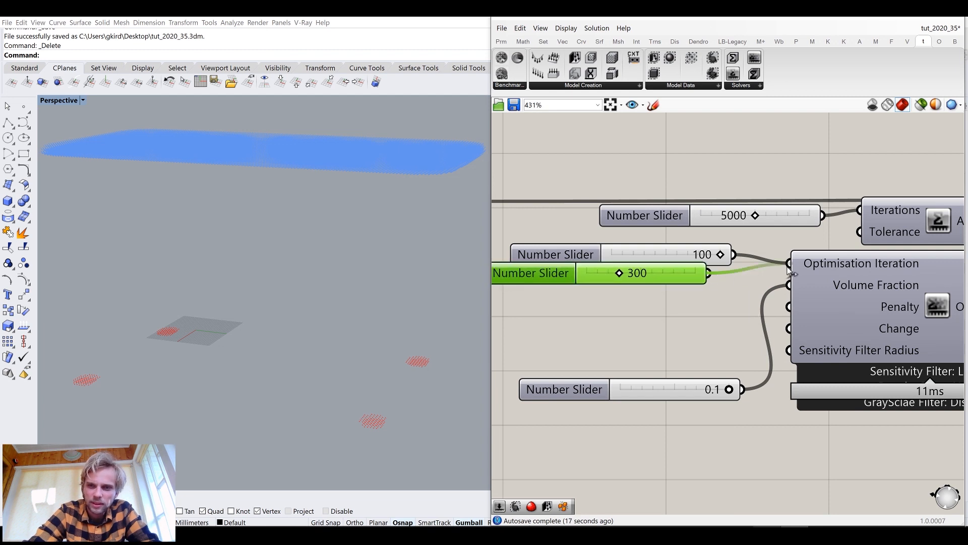
click(629, 260)
key(Delete)
mouse_move(622, 275)
mouse_down()
mouse_move(627, 266)
mouse_move(661, 266)
mouse_move(640, 270)
mouse_up()
click(671, 315)
click(671, 272)
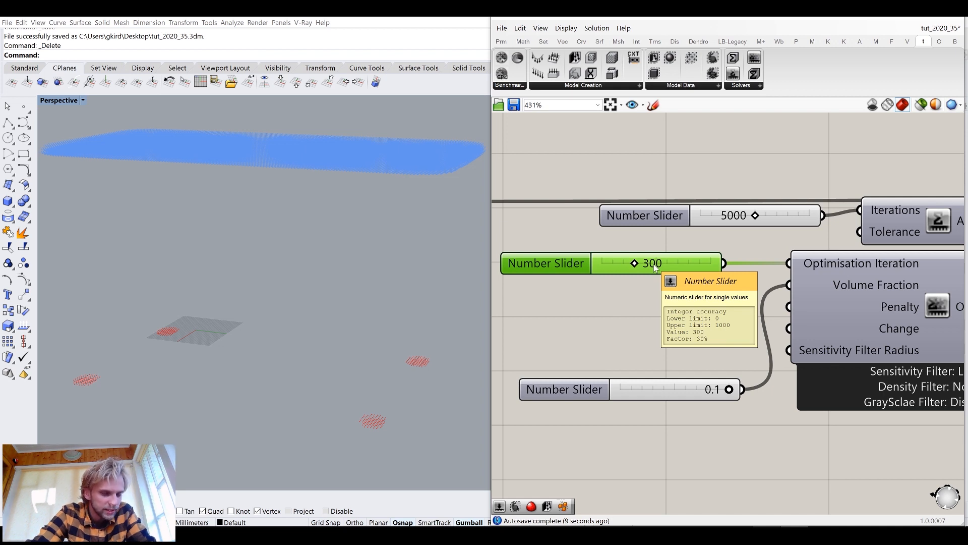
Replace the Volume Fraction slider with a new number slider set to 0.2 and delete the old one
drag(690, 399, 671, 290)
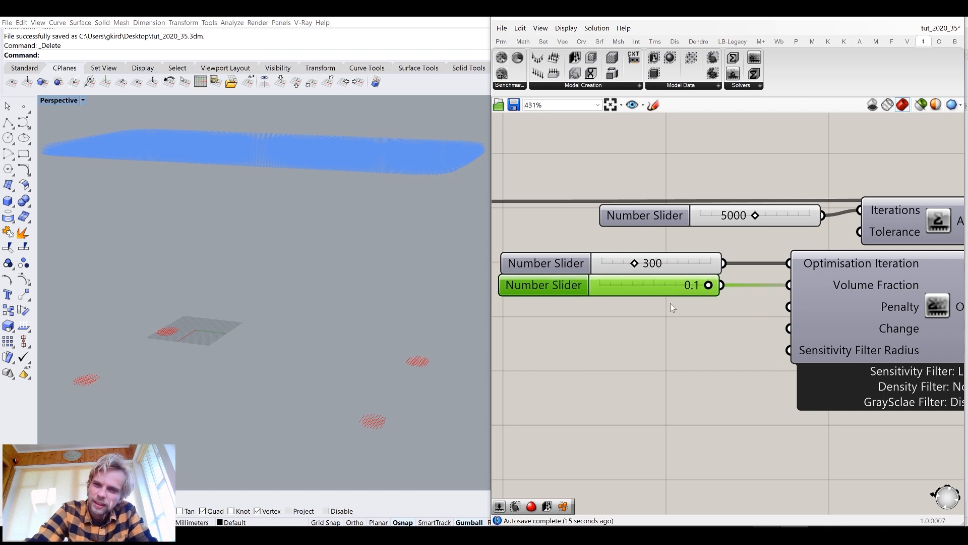
double_click(670, 371)
text(0.2)
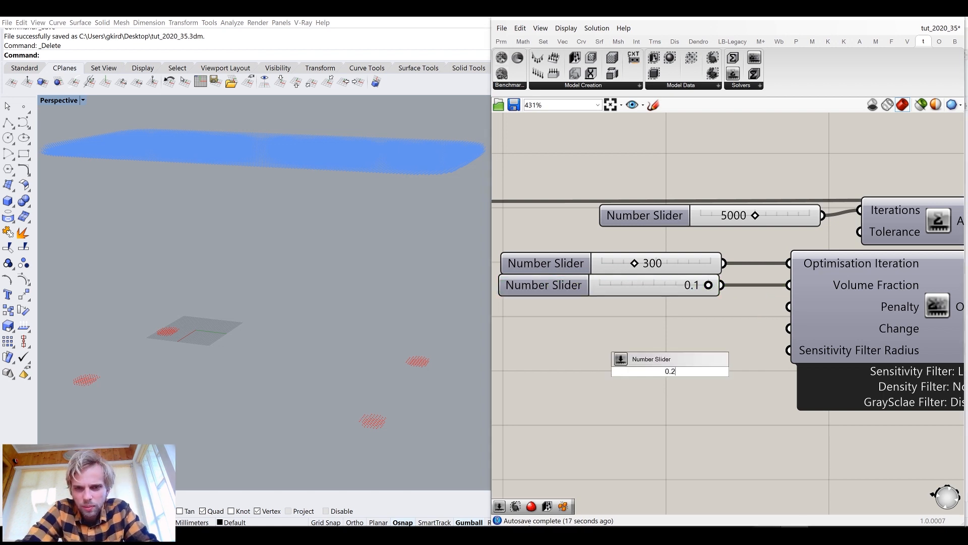
key(Return)
drag(713, 379, 653, 322)
drag(721, 312, 789, 286)
click(699, 292)
key(Delete)
drag(689, 319, 694, 291)
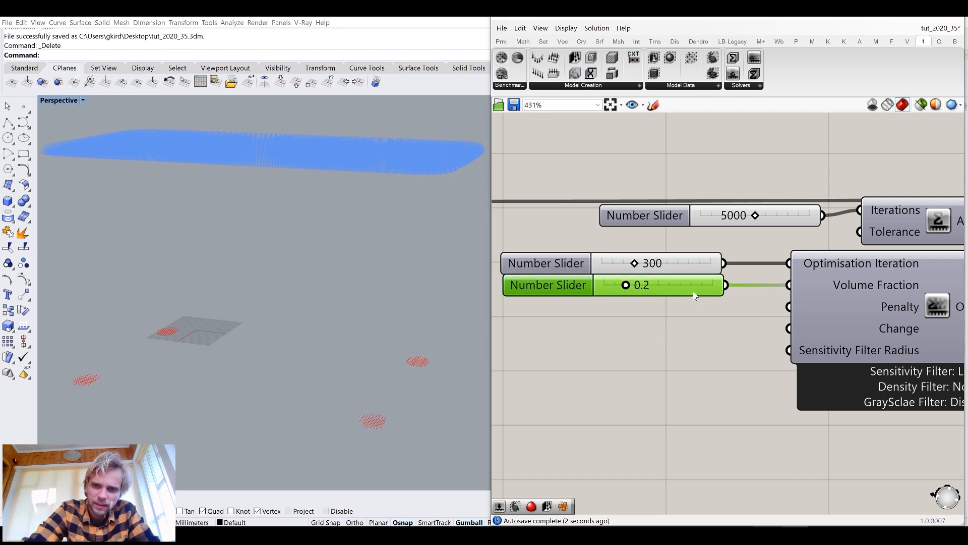
scroll(698, 308, down, 3)
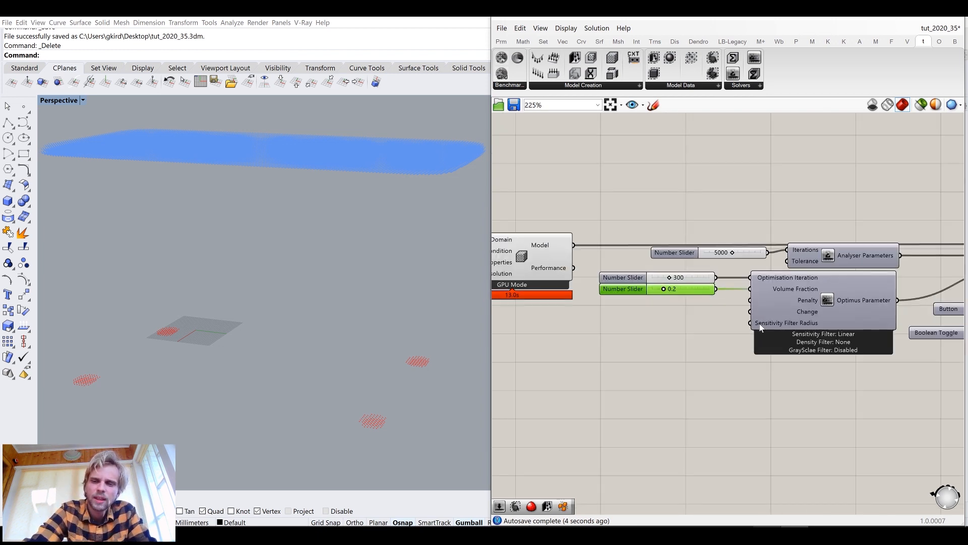
right_drag(820, 311, 691, 294)
scroll(854, 287, up, 3)
right_drag(834, 279, 777, 294)
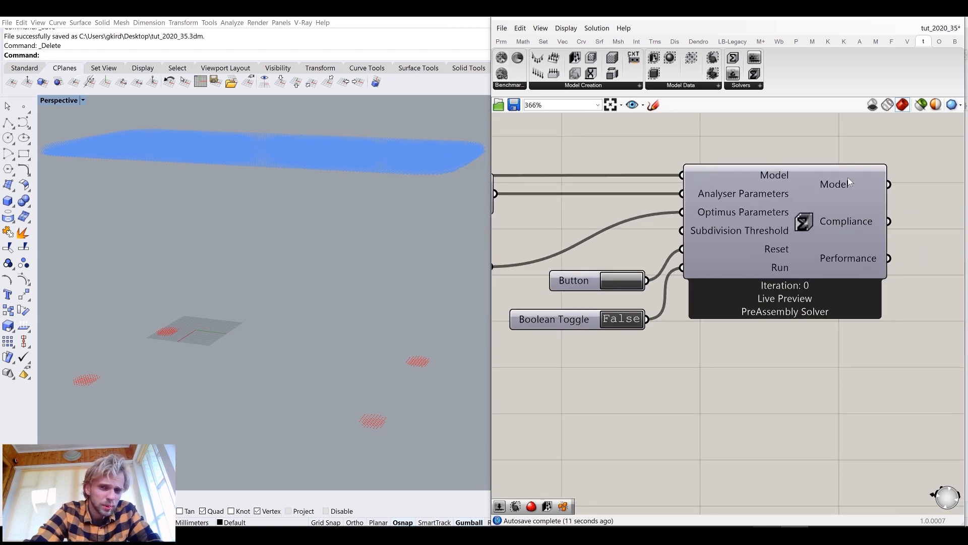
right_drag(847, 184, 730, 196)
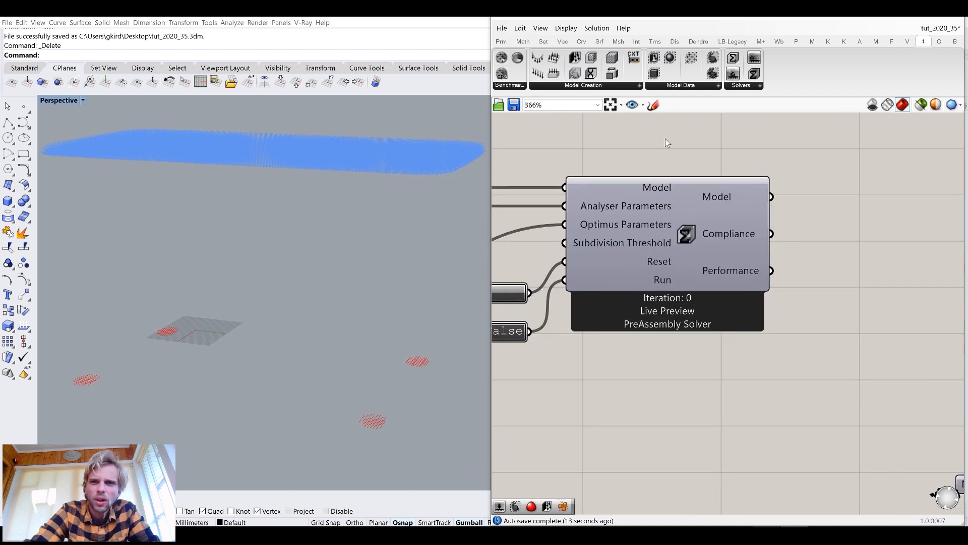
click(677, 87)
drag(718, 161, 775, 158)
scroll(627, 186, down, 4)
scroll(696, 187, up, 3)
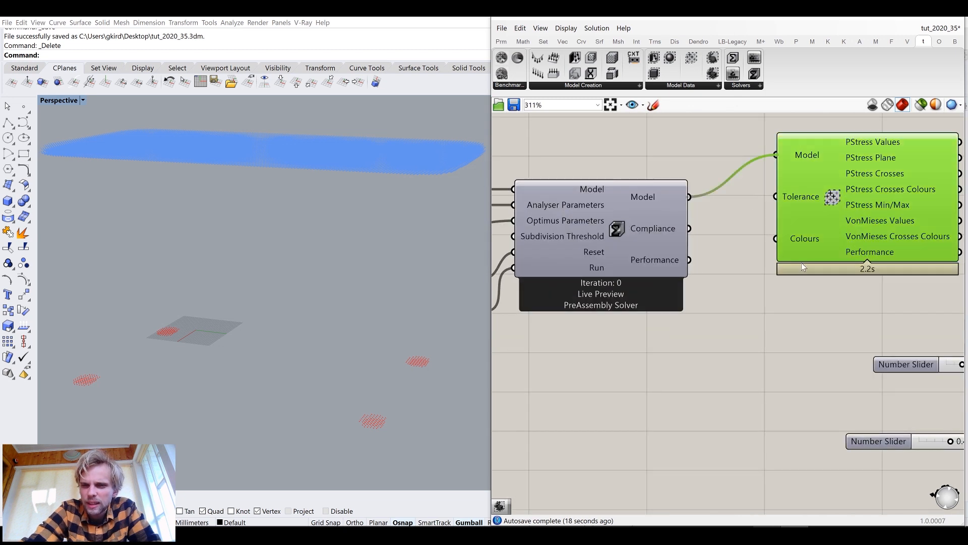
scroll(804, 262, down, 2)
right_drag(758, 245, 743, 277)
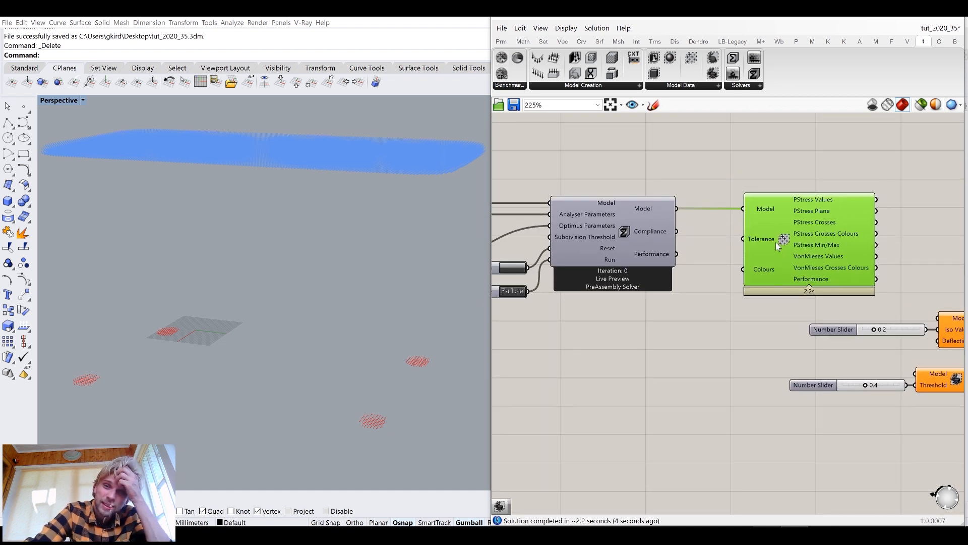
mouse_move(806, 201)
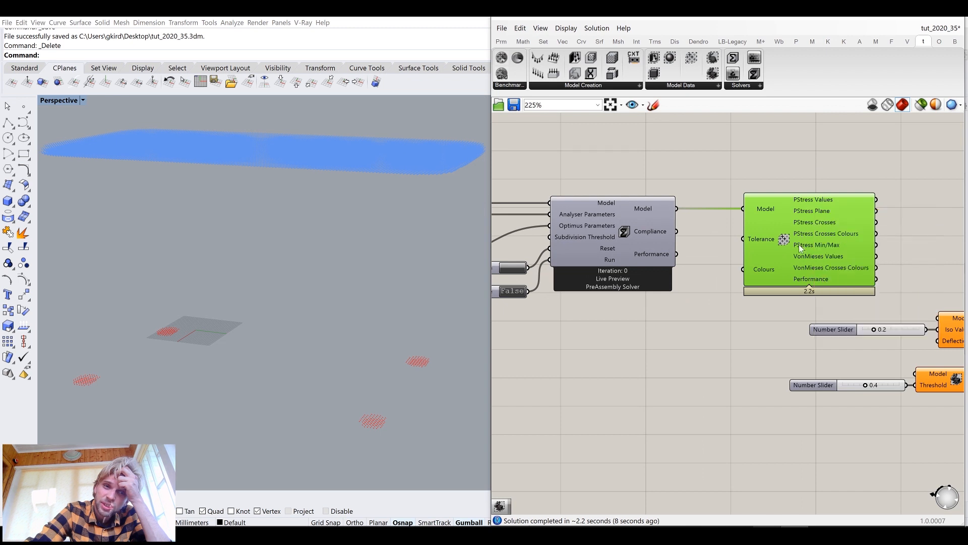
mouse_move(798, 244)
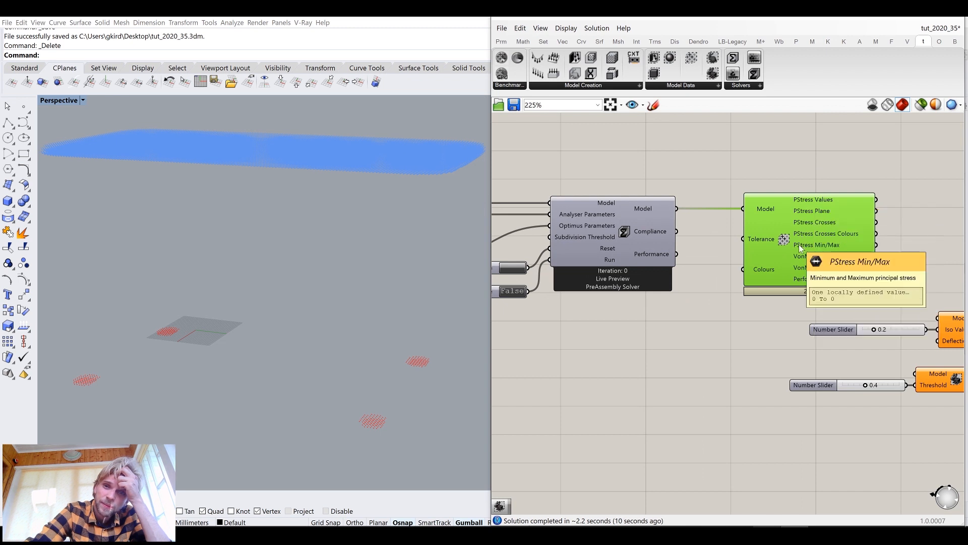
key(Delete)
scroll(750, 218, down, 2)
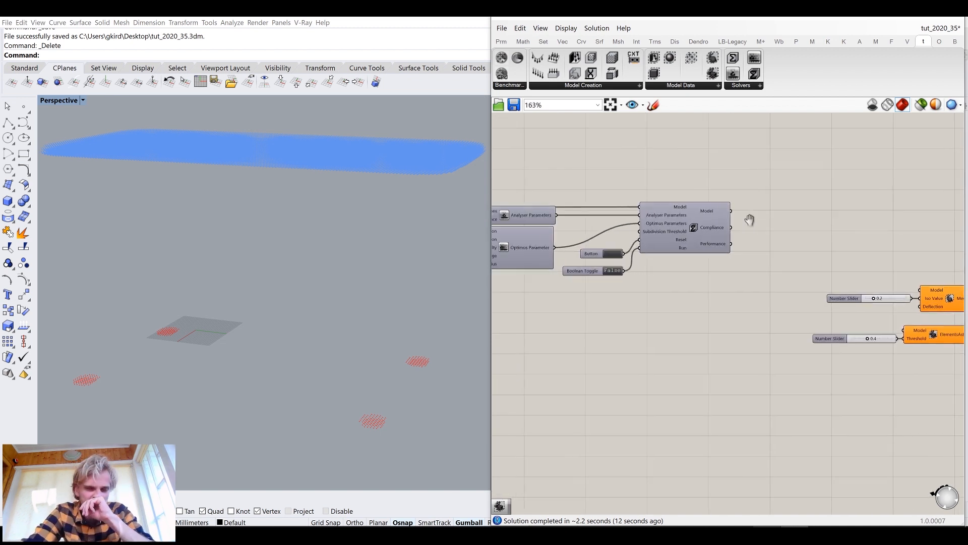
Start the optimisation by switching the solver's Run toggle to True
scroll(654, 268, up, 2)
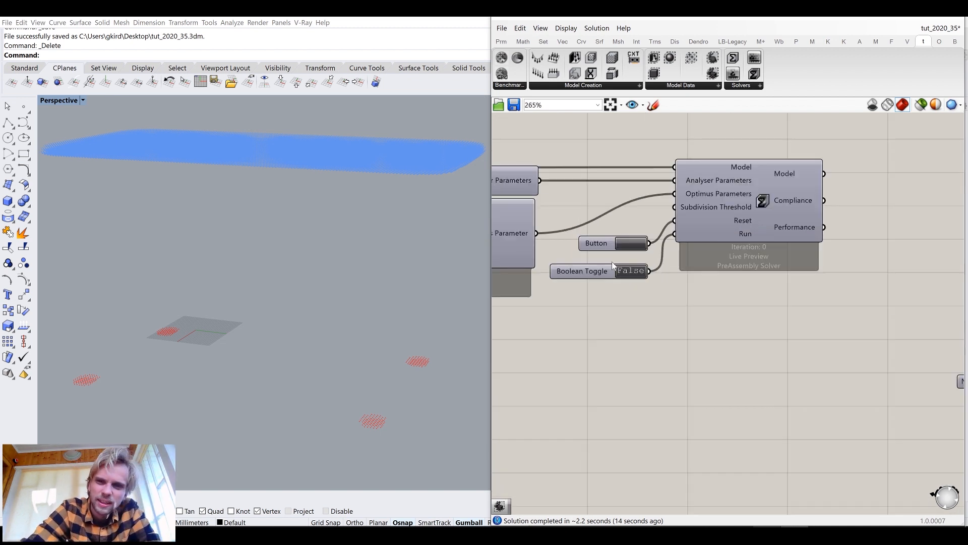
scroll(736, 266, up, 2)
scroll(747, 252, up, 7)
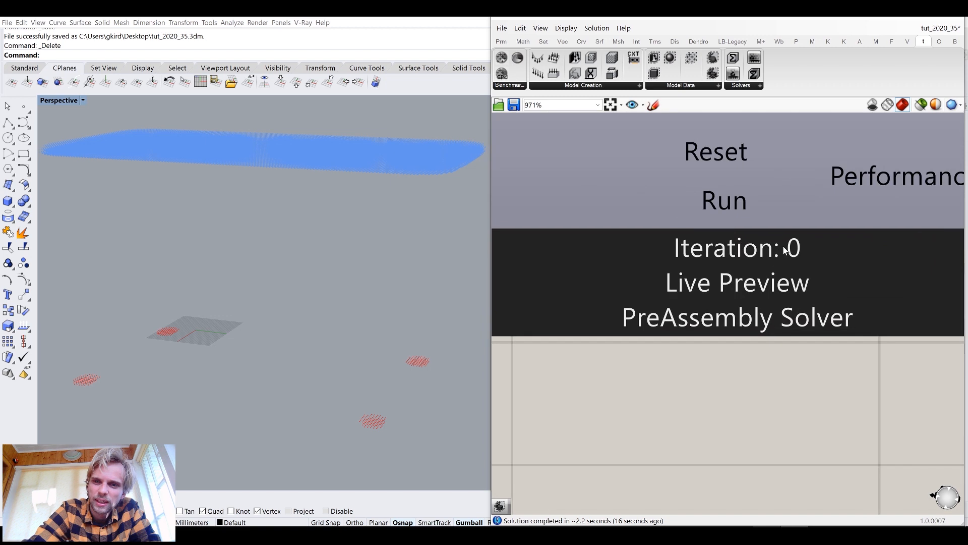
scroll(786, 251, down, 4)
right_drag(691, 245, 775, 298)
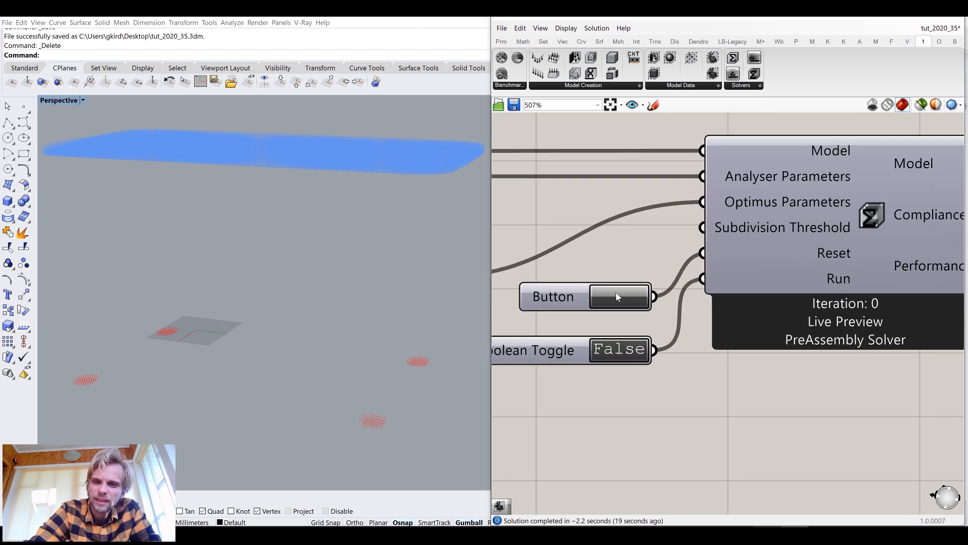
right_drag(635, 341, 616, 328)
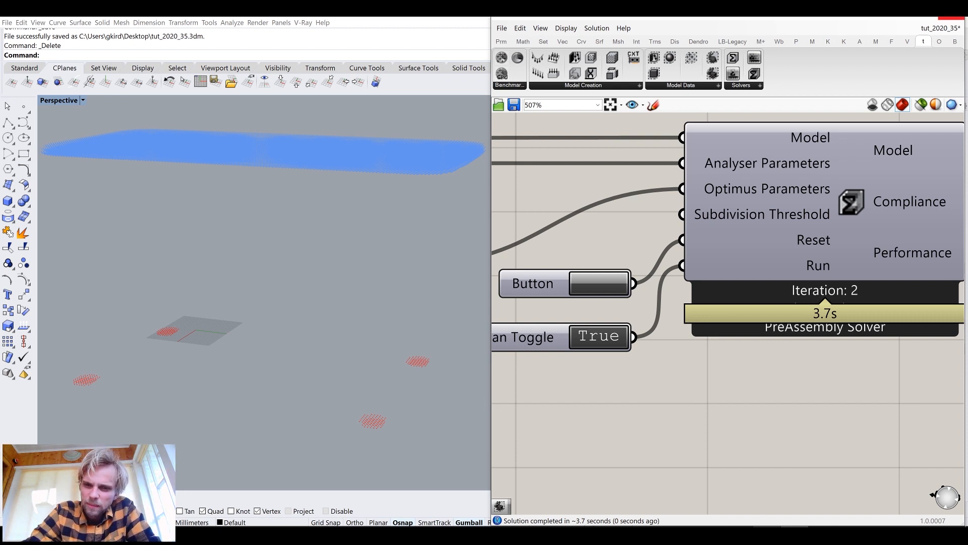
Check CPU, memory and GPU usage in Task Manager while the optimisation runs, then close it
click(767, 536)
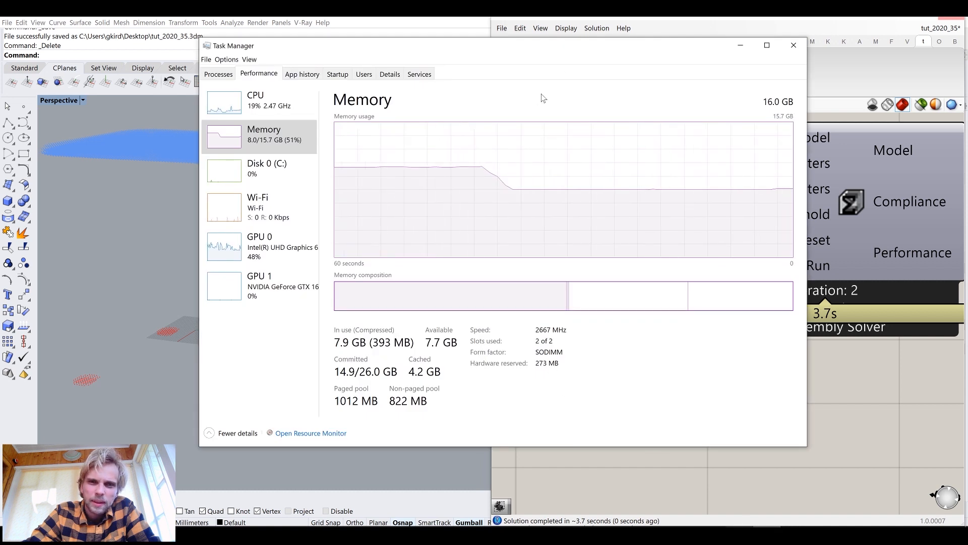
drag(570, 44, 504, 306)
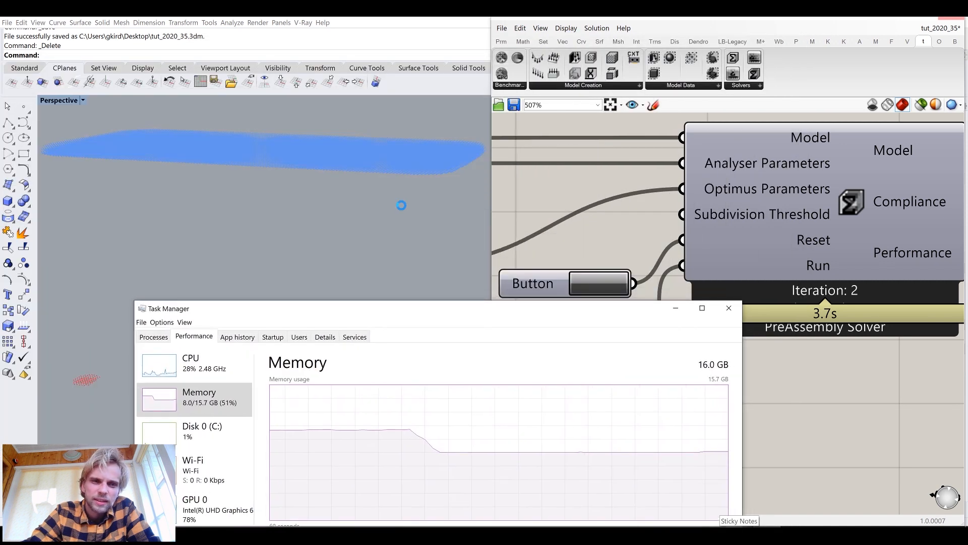
drag(423, 319, 296, 63)
drag(615, 174, 488, 174)
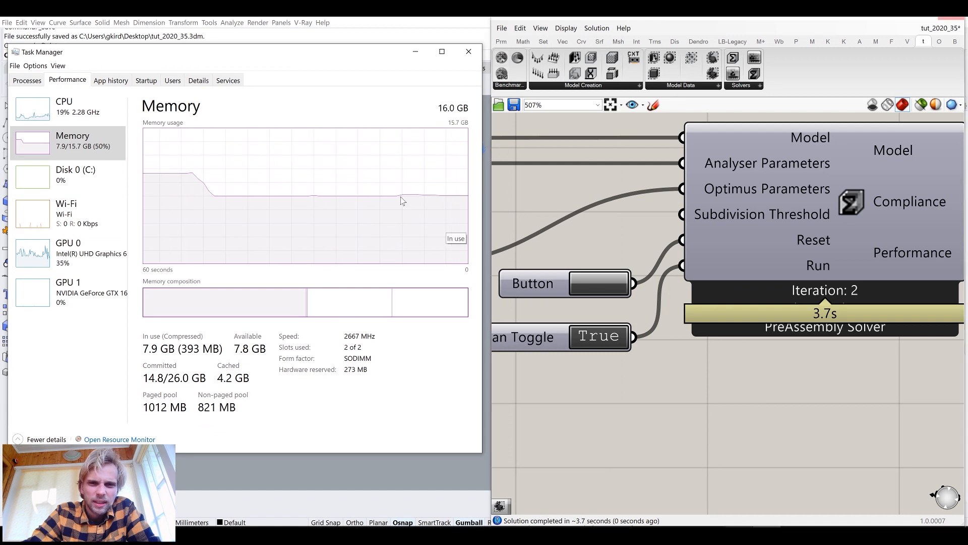
click(65, 115)
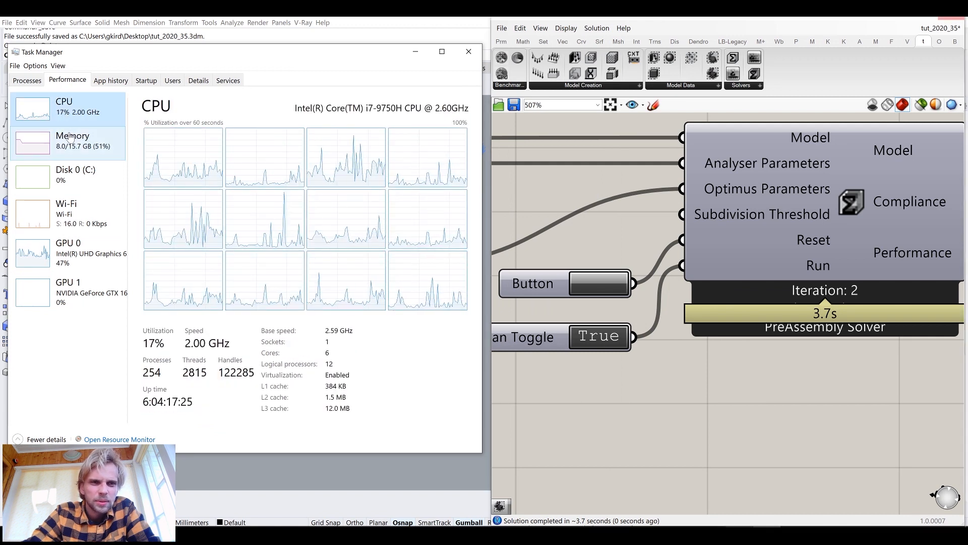
click(83, 144)
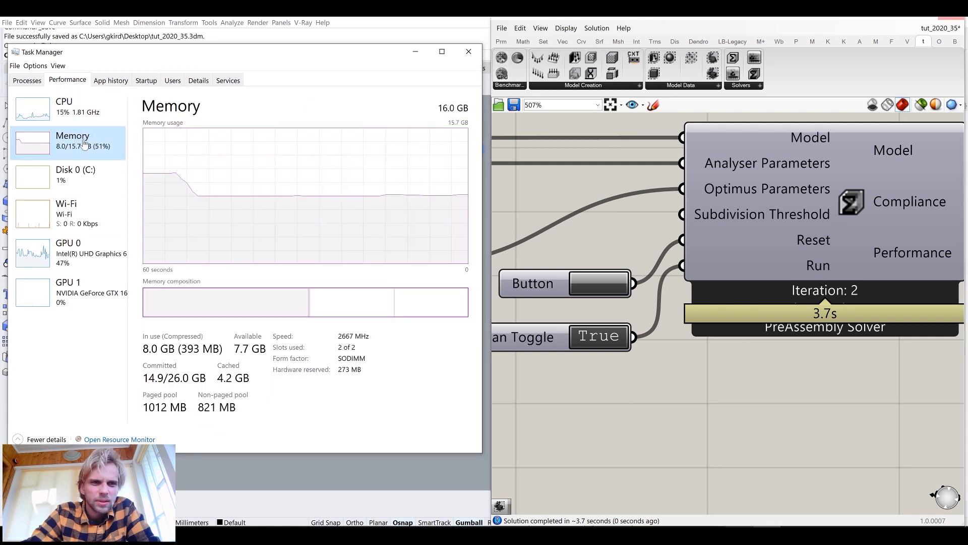
click(92, 290)
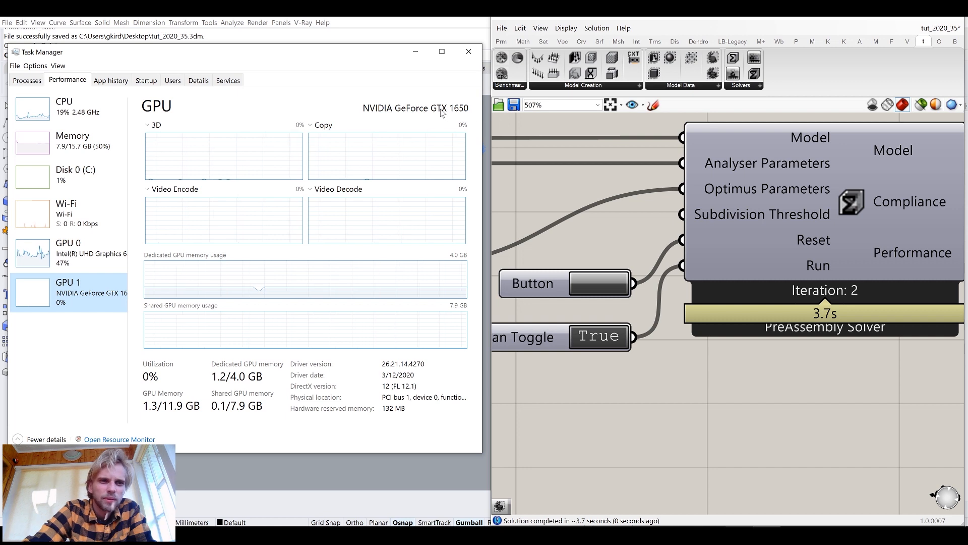
click(71, 112)
click(469, 52)
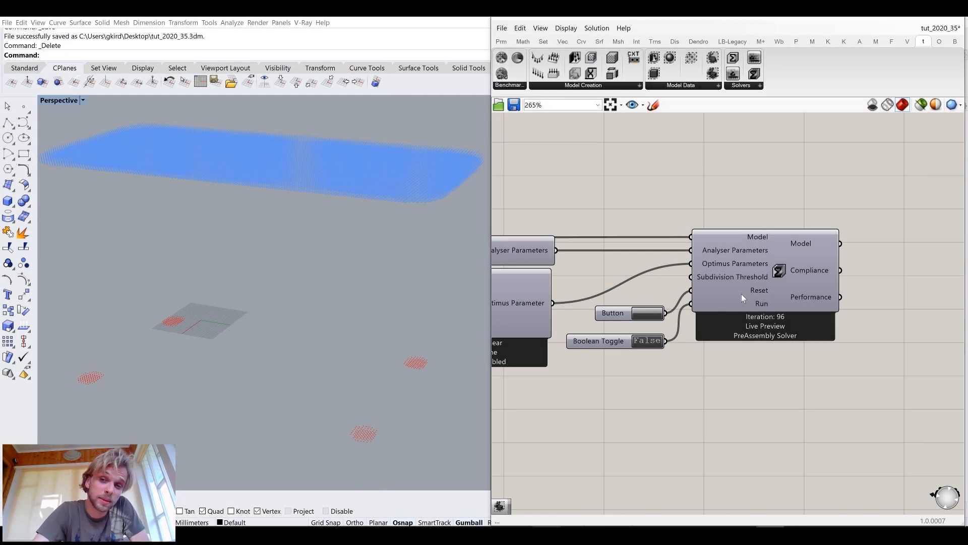
Zoom in on the solver component to check its iteration count
scroll(777, 326, up, 4)
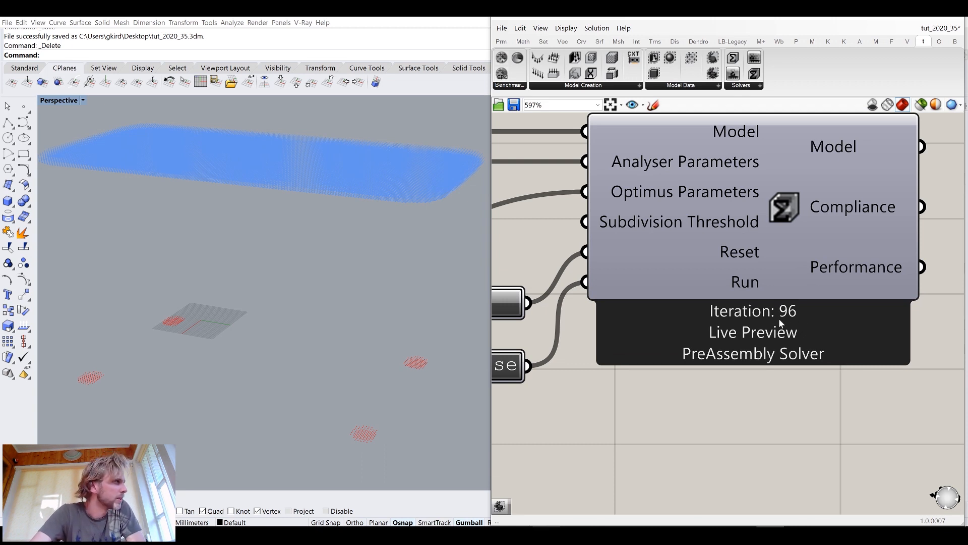
scroll(779, 319, down, 5)
right_drag(758, 327, 656, 331)
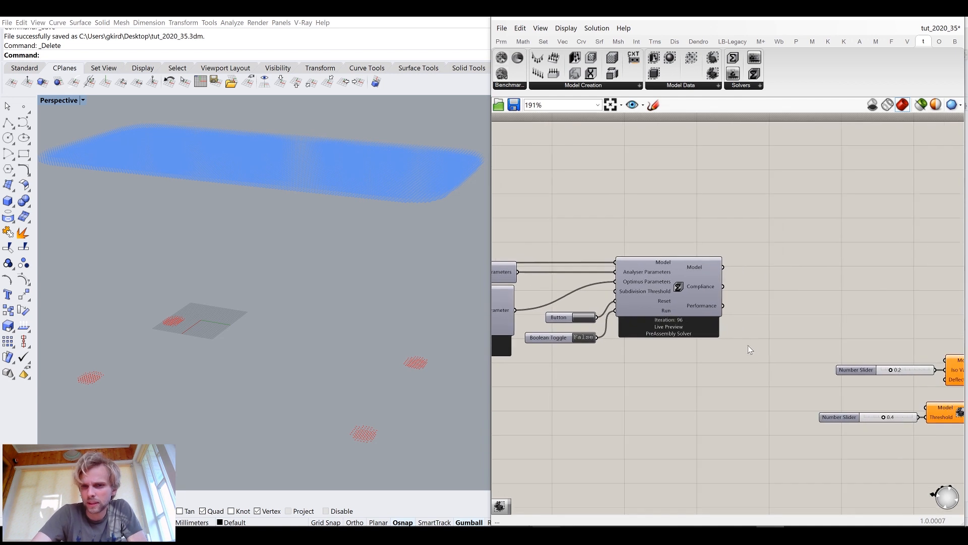
right_drag(753, 360, 668, 303)
drag(736, 286, 929, 420)
drag(891, 347, 859, 270)
click(646, 215)
key(ctrl+z)
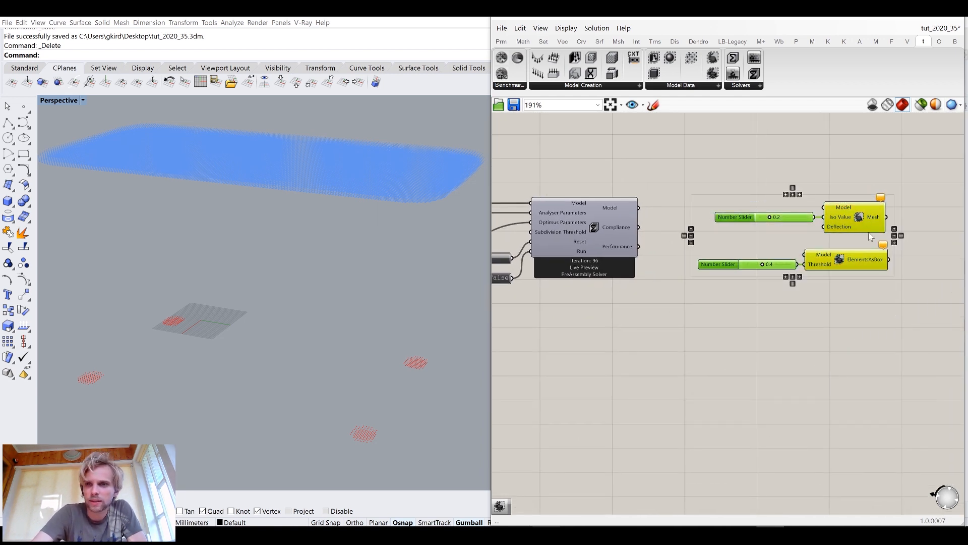
Add a PrincipalStress component from the Optimus Model Data group to the canvas
click(563, 86)
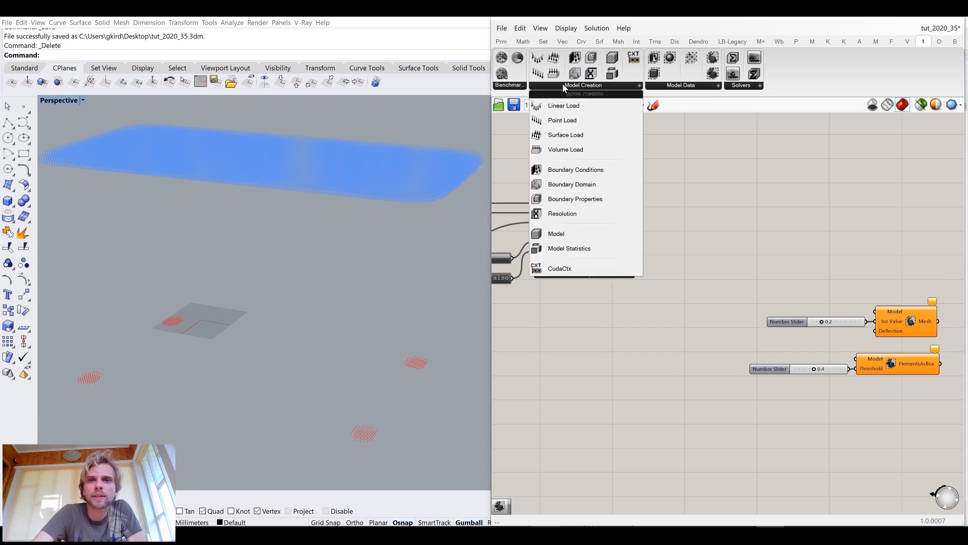
click(679, 85)
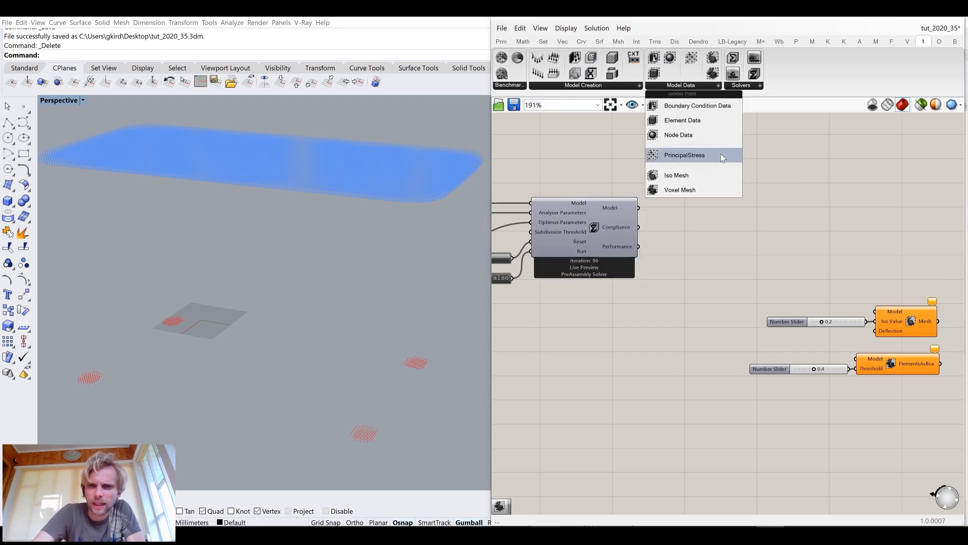
drag(702, 151, 870, 229)
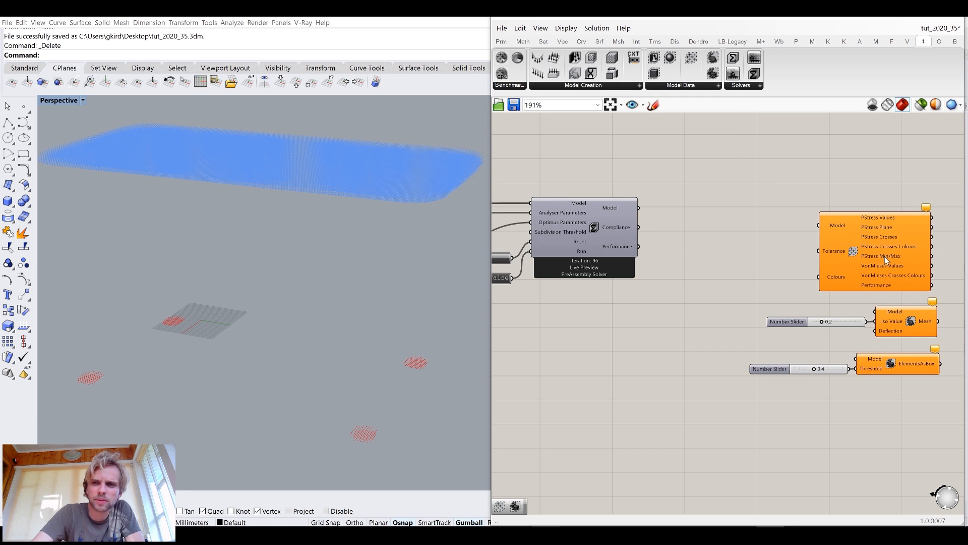
Connect the solver's Model output to the PrincipalStress component's Model input
mouse_move(629, 250)
mouse_down()
mouse_move(751, 235)
mouse_move(626, 243)
mouse_move(646, 240)
mouse_move(636, 241)
mouse_up()
drag(635, 202, 827, 227)
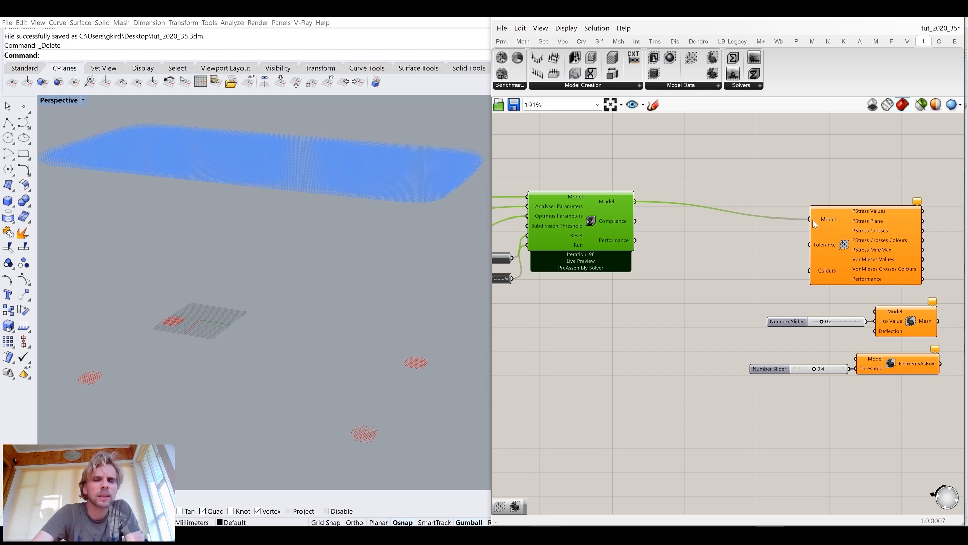
drag(833, 232, 815, 211)
click(777, 207)
right_drag(298, 241, 254, 214)
scroll(294, 215, down, 6)
scroll(305, 227, up, 5)
mouse_move(310, 230)
right_down()
mouse_move(225, 236)
mouse_move(313, 229)
mouse_move(356, 239)
mouse_move(302, 236)
mouse_move(319, 239)
right_up()
scroll(356, 239, down, 5)
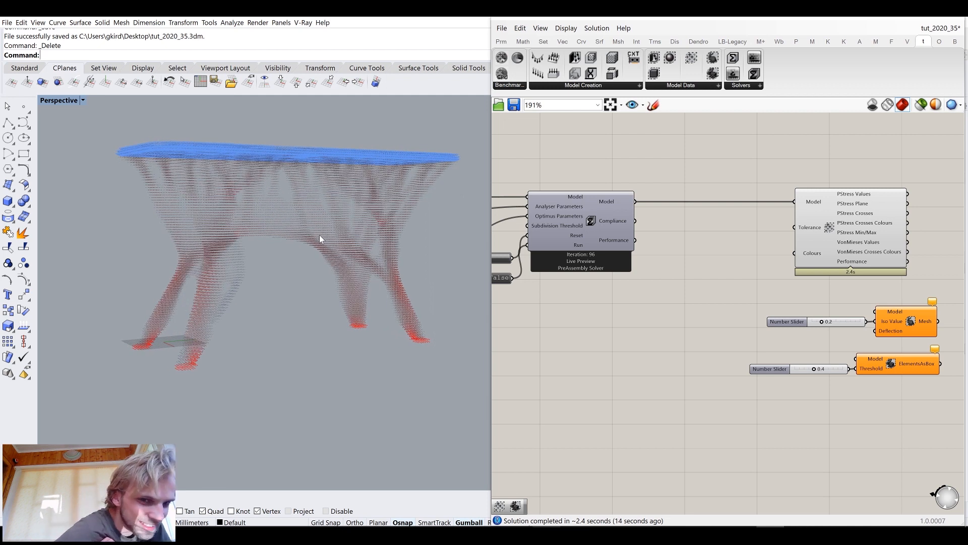
Rearrange the ElementsAsBox component and its 0.4 slider above the Iso Mesh component
right_drag(683, 323, 737, 342)
scroll(550, 295, up, 3)
click(505, 296)
drag(501, 297, 494, 278)
scroll(691, 337, down, 2)
scroll(652, 321, down, 1)
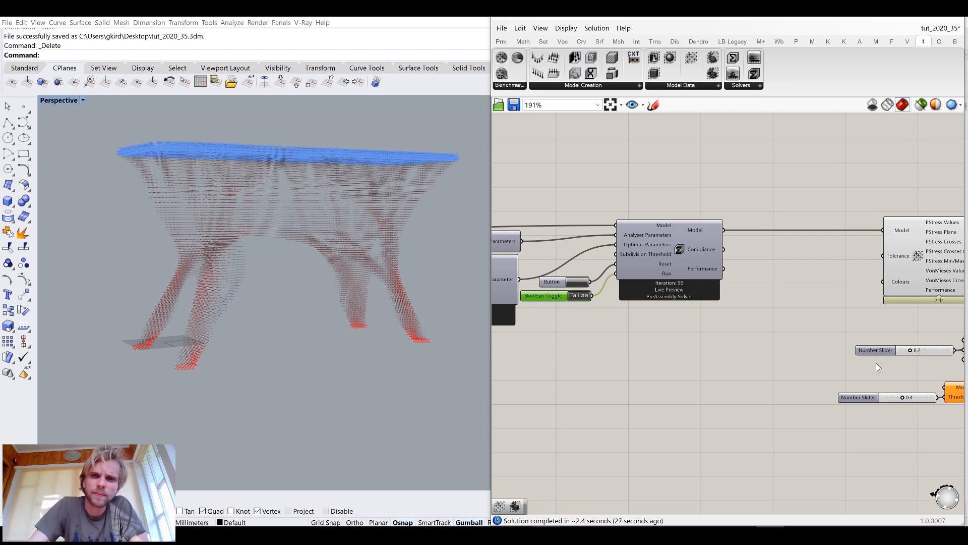
right_drag(876, 362, 776, 277)
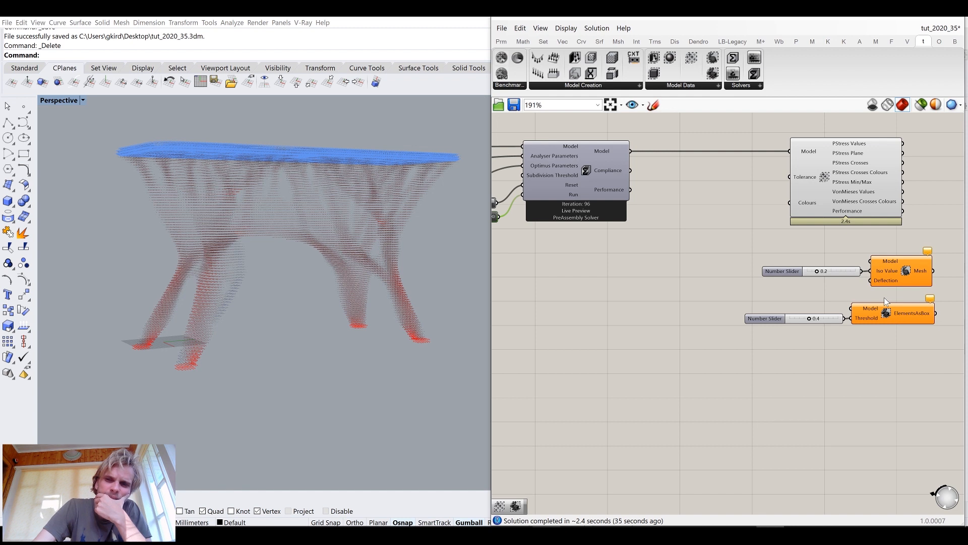
click(879, 317)
scroll(882, 323, up, 4)
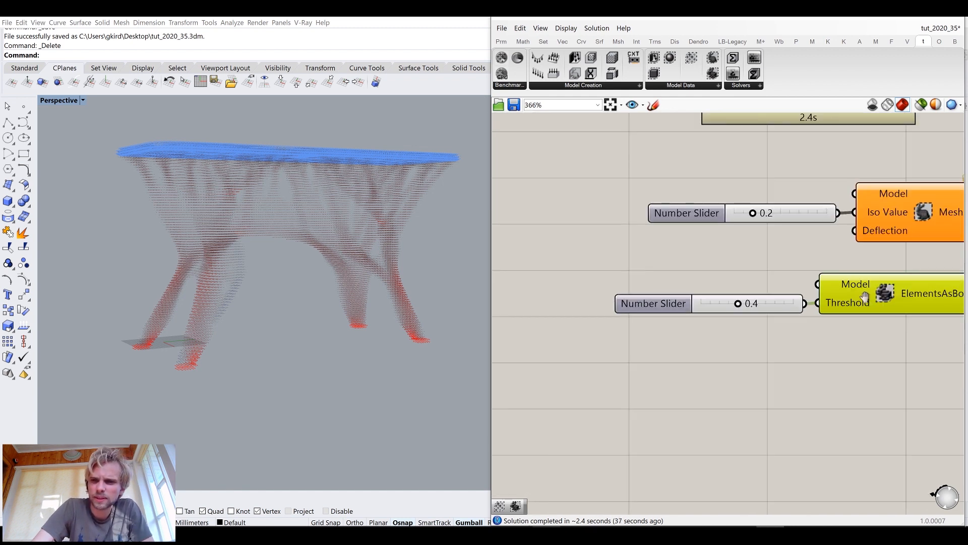
scroll(757, 278, down, 4)
drag(797, 316, 694, 276)
right_drag(743, 282, 752, 342)
drag(795, 340, 686, 334)
drag(711, 286, 729, 269)
drag(746, 216, 742, 151)
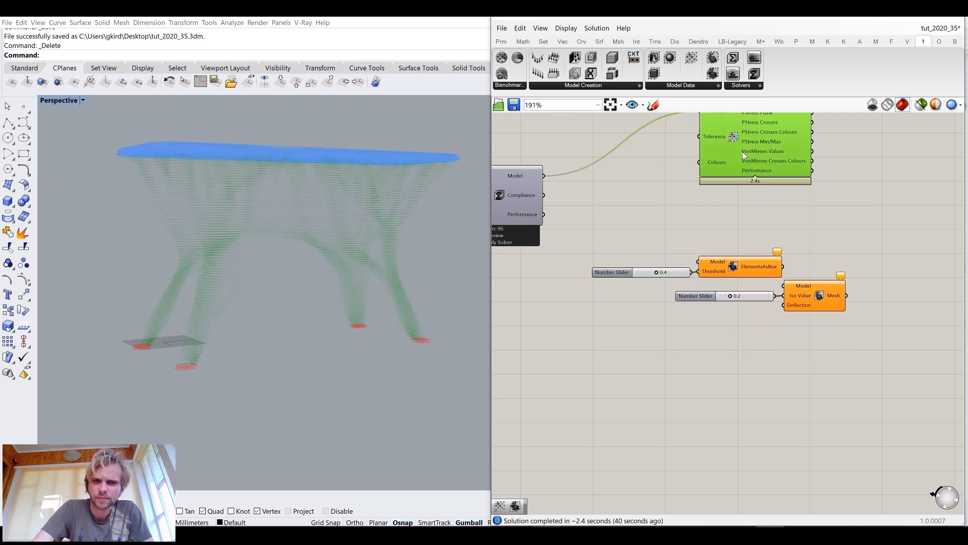
Connect the solver's Model output to the ElementsAsBox component's Model input
right_drag(737, 200, 749, 228)
click(749, 228)
drag(734, 259, 676, 300)
drag(740, 286, 769, 257)
click(708, 209)
right_drag(544, 200, 585, 199)
drag(586, 193, 768, 251)
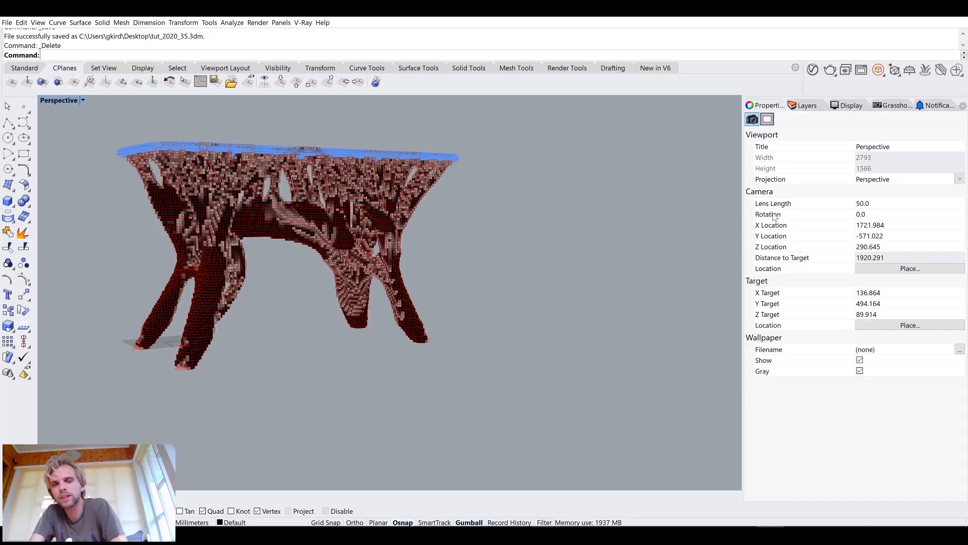
Orbit and zoom the viewport to inspect the boxed element preview of the optimised stool
right_drag(364, 259, 259, 208)
scroll(260, 208, up, 4)
right_drag(139, 247, 251, 238)
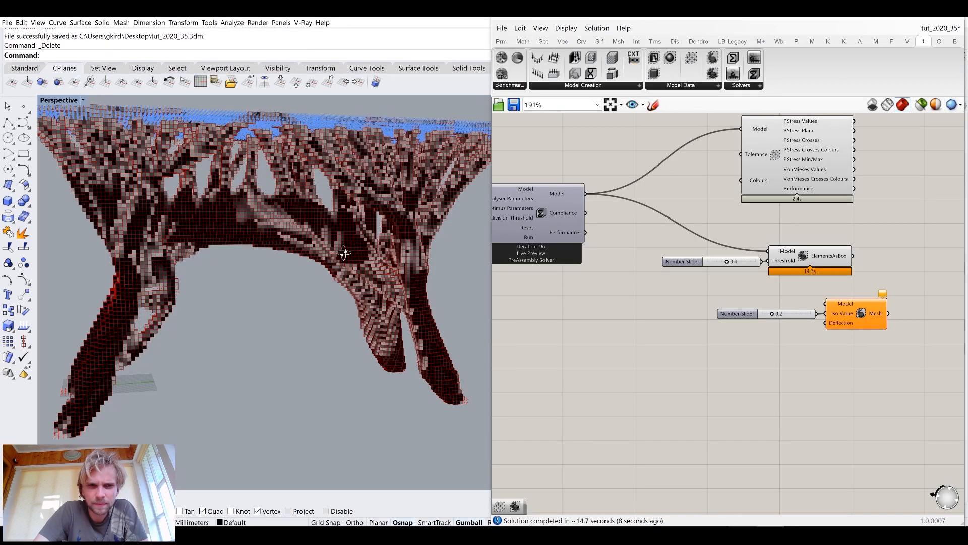
right_drag(318, 208, 261, 198)
scroll(261, 196, down, 4)
right_drag(275, 241, 243, 240)
scroll(767, 269, up, 5)
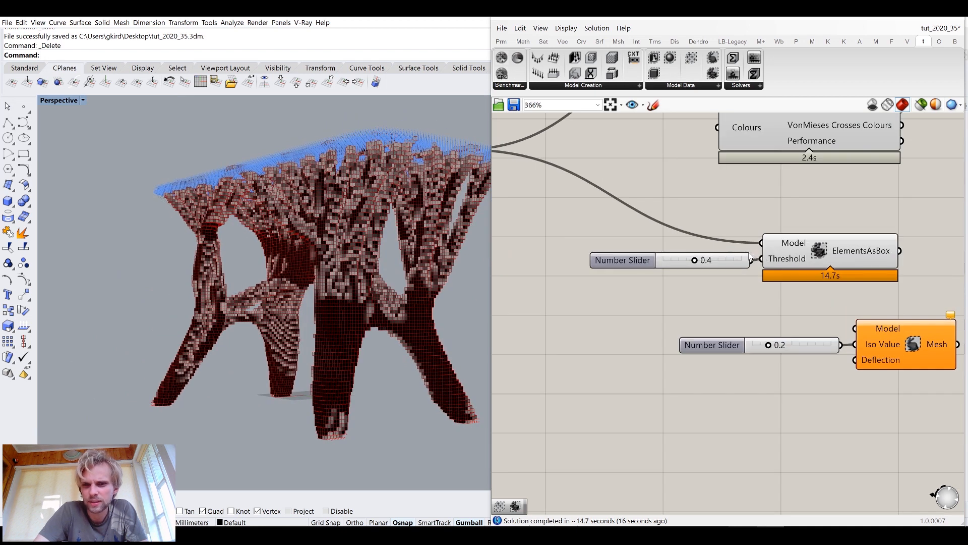
Delete the 0.2 number slider feeding the Iso Mesh component's Iso Value
scroll(746, 278, down, 3)
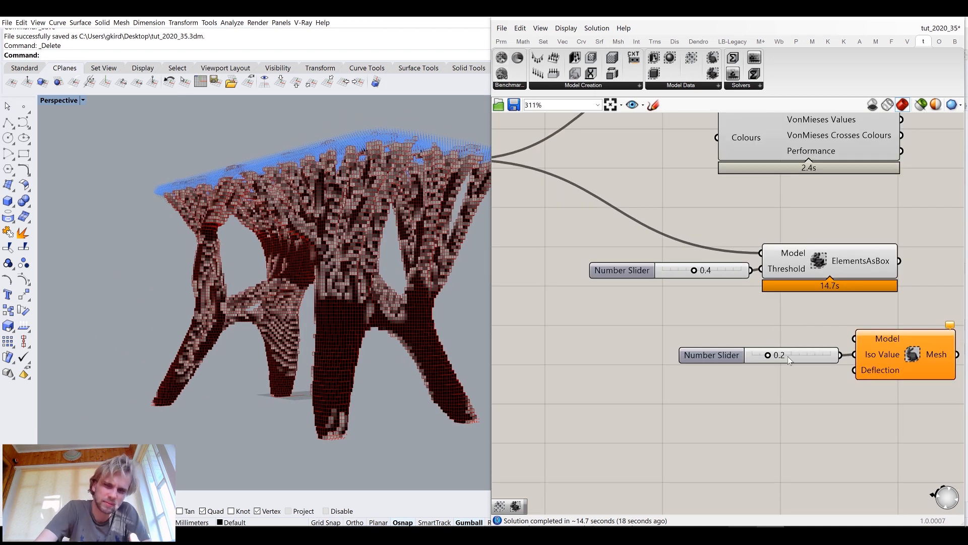
click(805, 359)
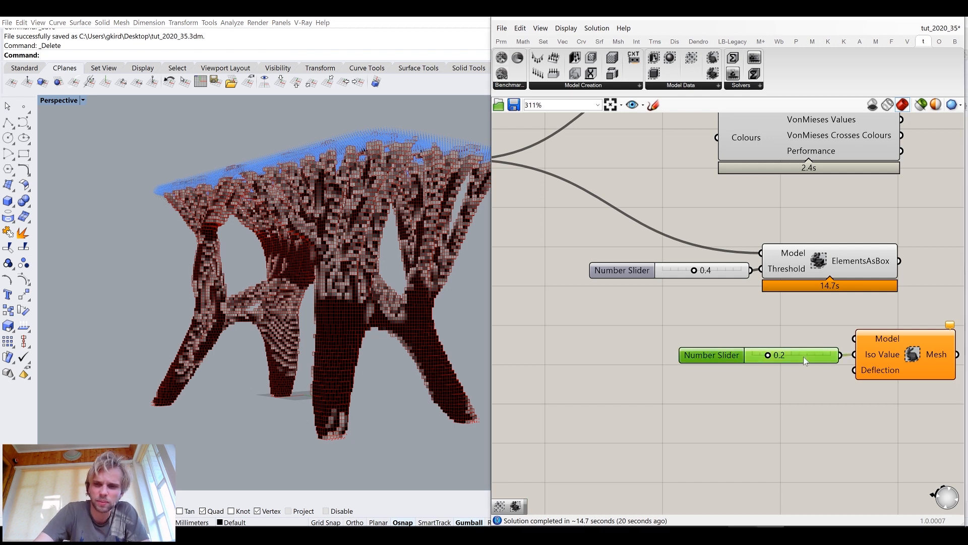
key(Delete)
Reposition the Iso Mesh component below the ElementsAsBox group
right_drag(341, 260, 322, 180)
scroll(299, 161, up, 3)
scroll(299, 160, down, 3)
scroll(217, 162, up, 3)
right_drag(217, 163, 311, 240)
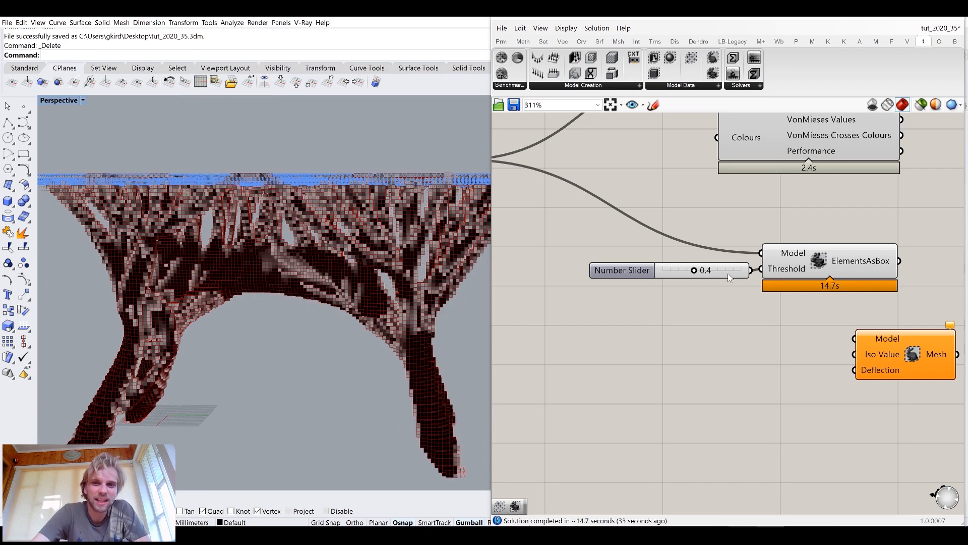
drag(912, 351, 840, 384)
click(787, 320)
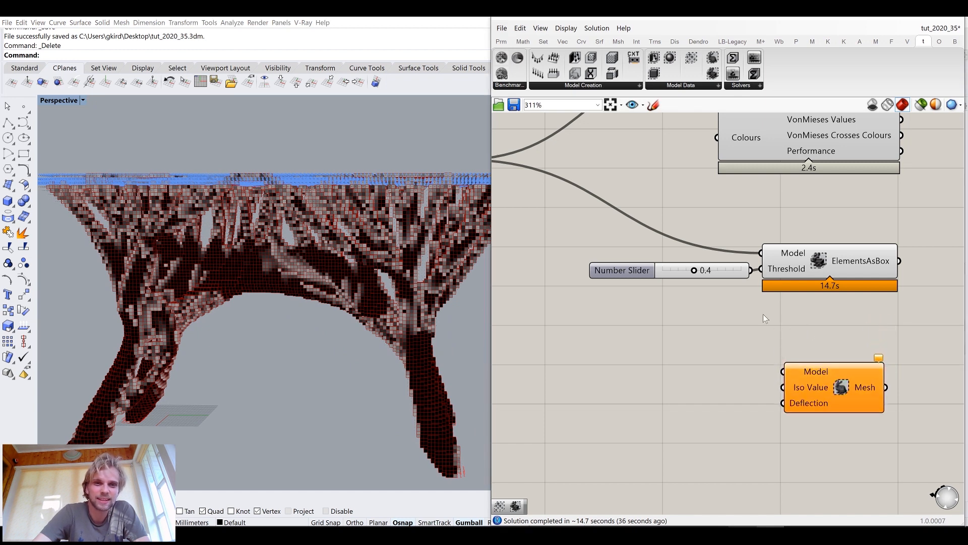
click(502, 28)
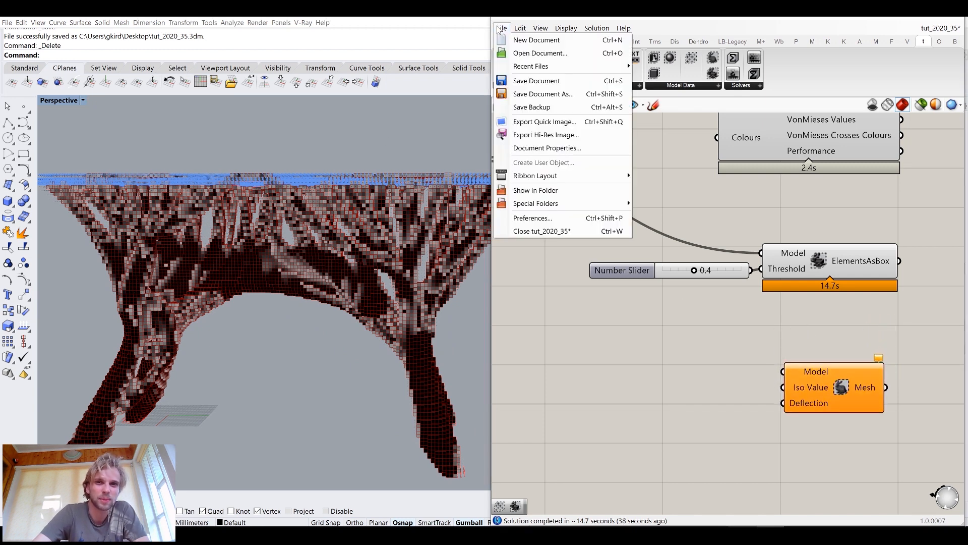
click(757, 218)
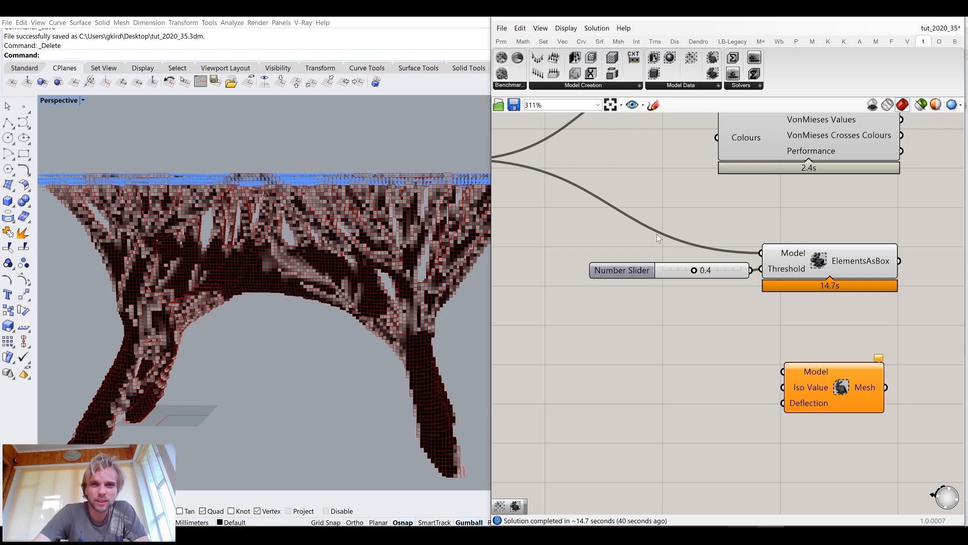
right_drag(682, 255, 805, 346)
right_drag(624, 165, 597, 198)
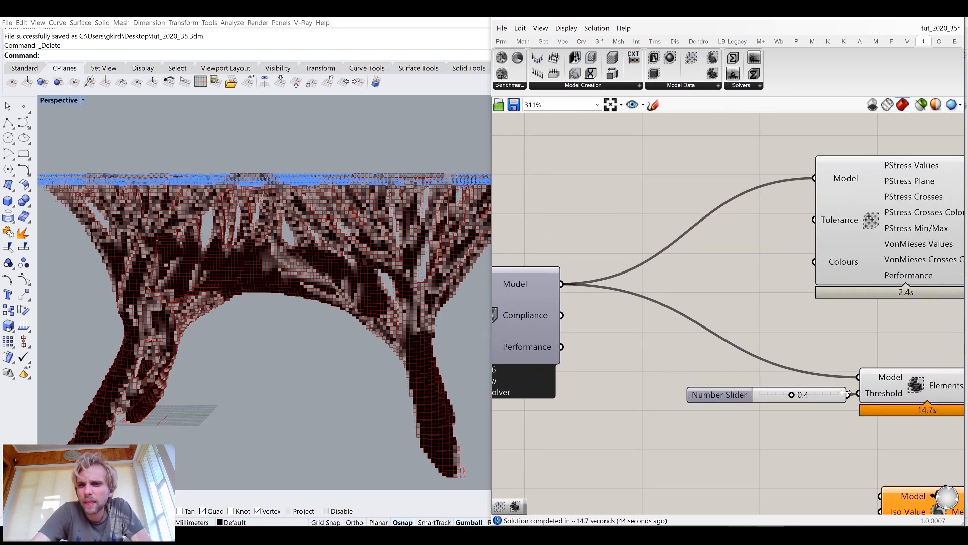
right_drag(847, 391, 712, 239)
click(815, 370)
drag(815, 370, 797, 358)
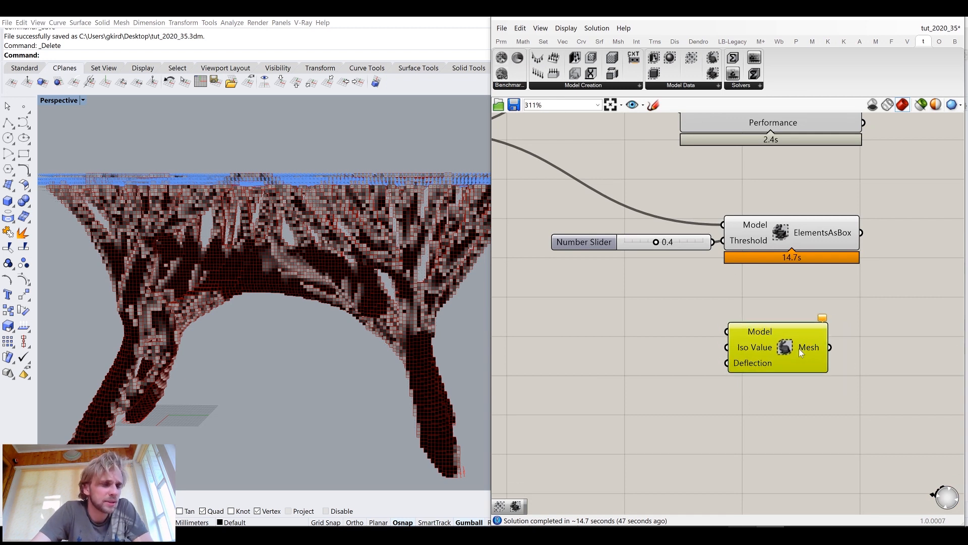
click(671, 286)
right_drag(671, 286, 725, 253)
Add a number slider set to 0.4 and connect it to the Iso Mesh component's Iso Value input
double_click(655, 332)
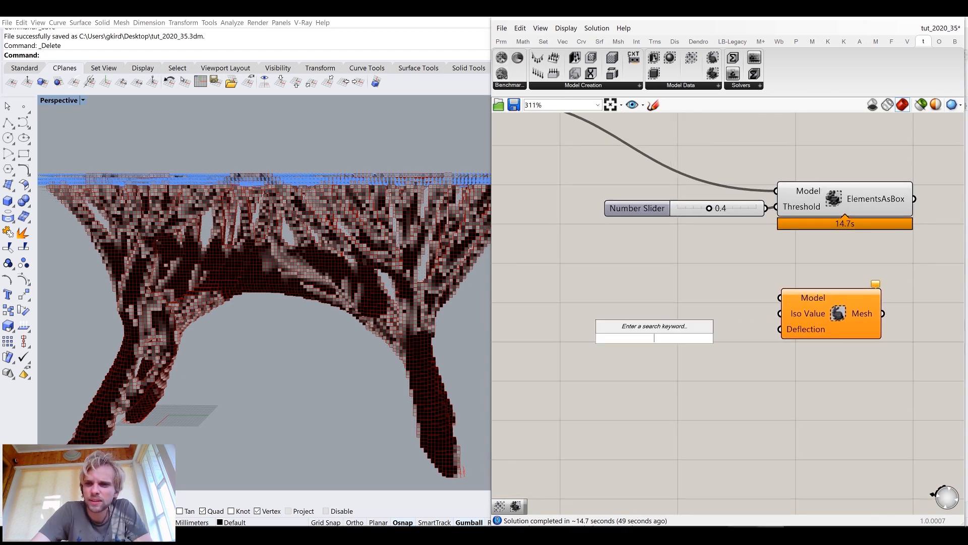
text(0.4)
key(Return)
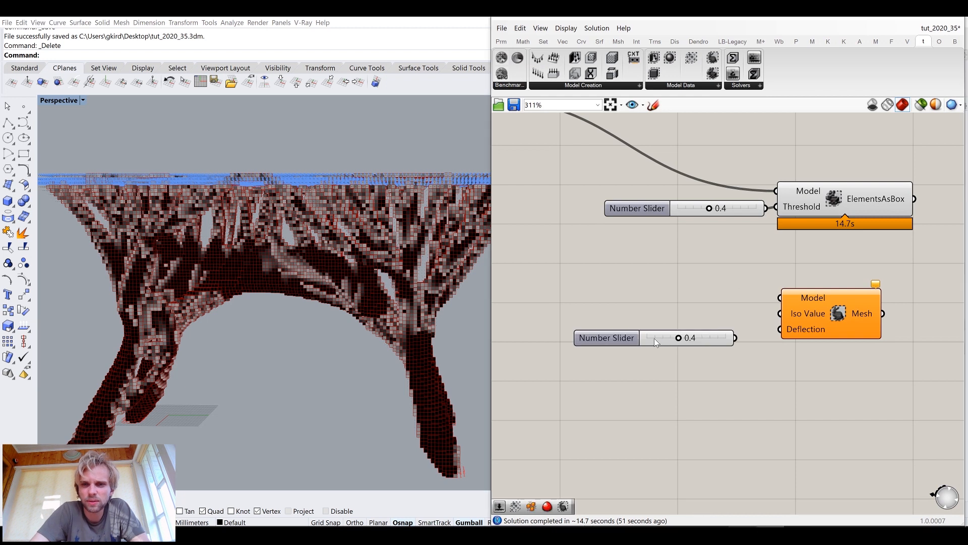
drag(735, 338, 780, 314)
drag(712, 341, 738, 315)
click(952, 461)
click(690, 271)
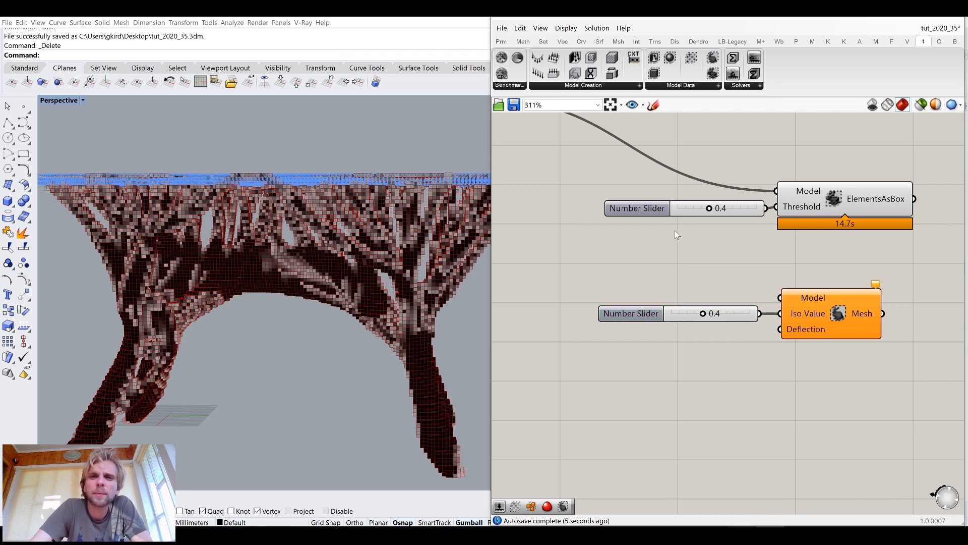
Disable the ElementsAsBox component with its slider and the PrincipalStress component
scroll(681, 237, down, 3)
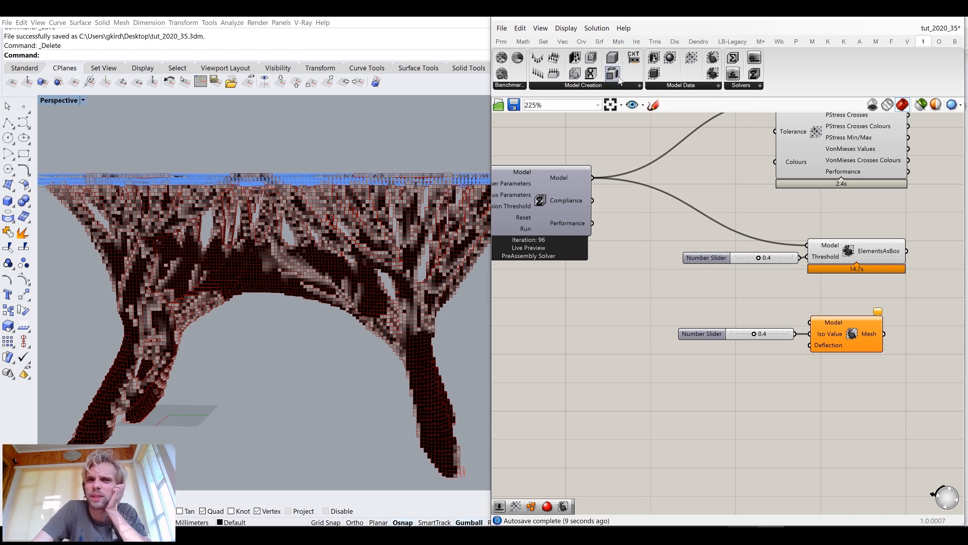
mouse_move(574, 177)
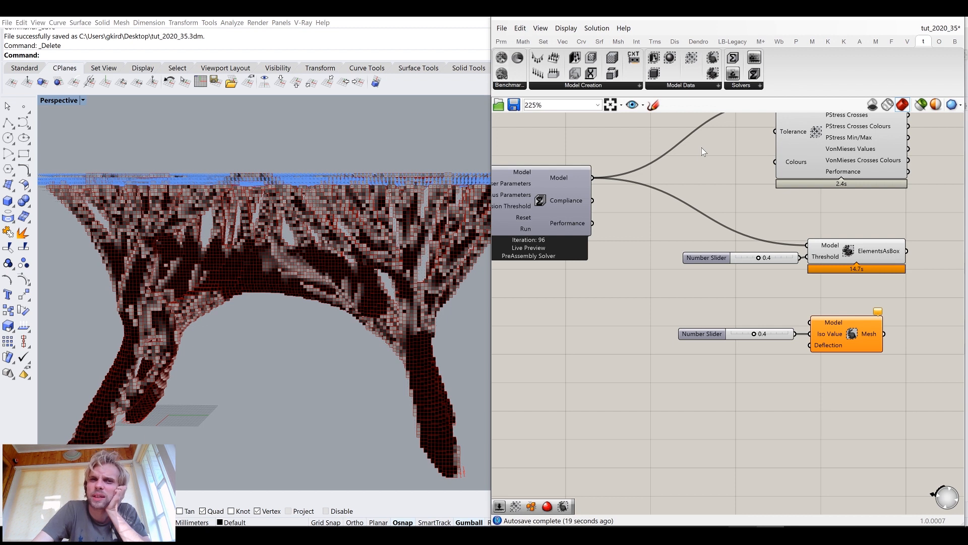
drag(593, 177, 691, 275)
drag(893, 298, 685, 223)
middle_click(686, 223)
click(722, 186)
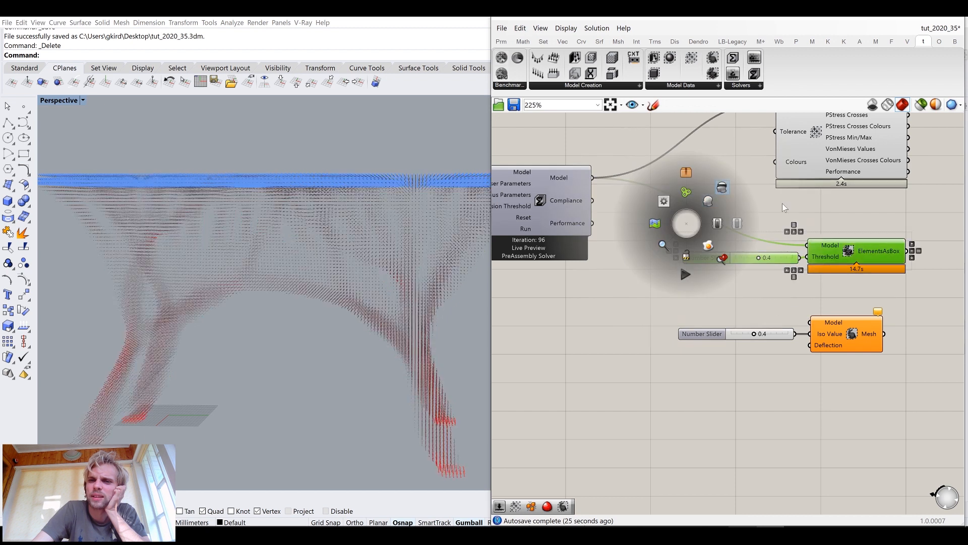
right_drag(821, 219, 793, 246)
middle_click(829, 272)
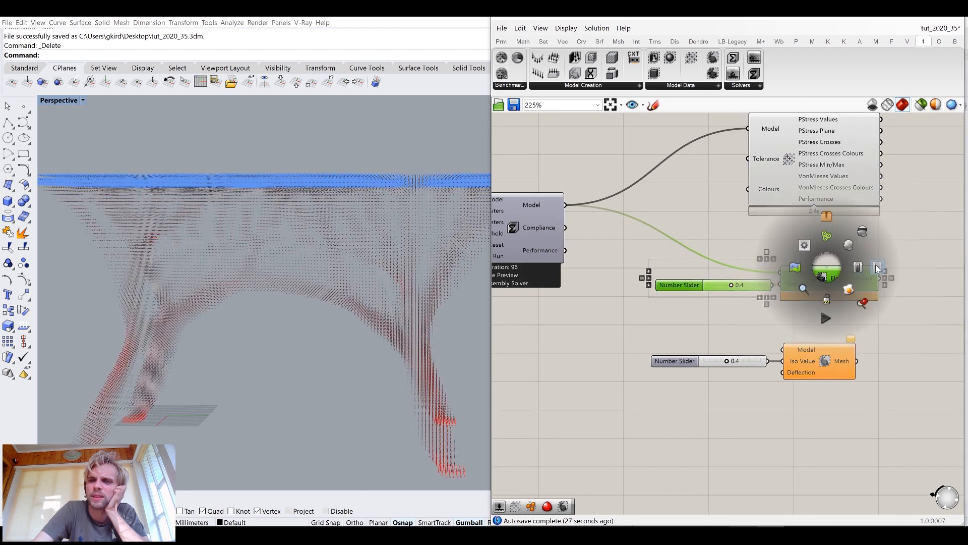
click(797, 289)
right_drag(761, 251, 757, 288)
click(801, 219)
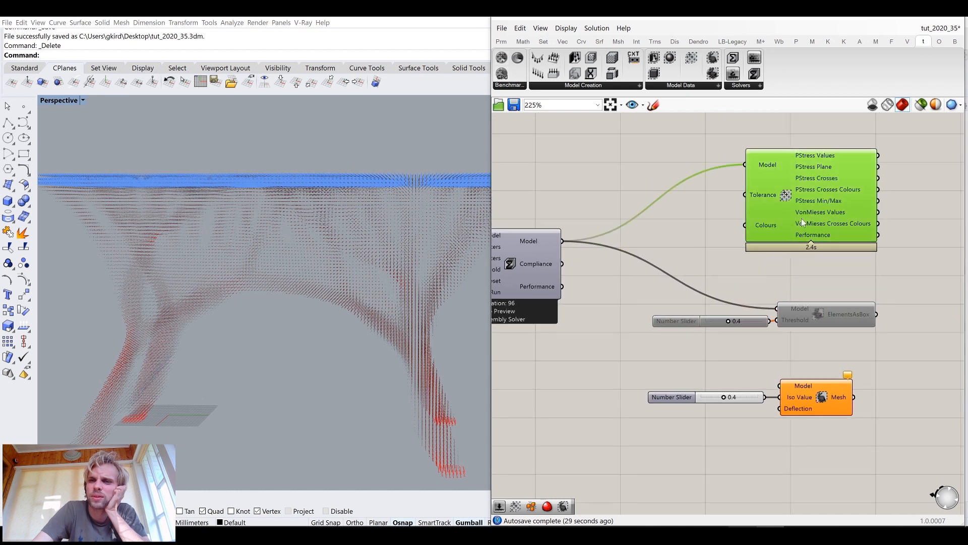
middle_click(801, 218)
click(852, 220)
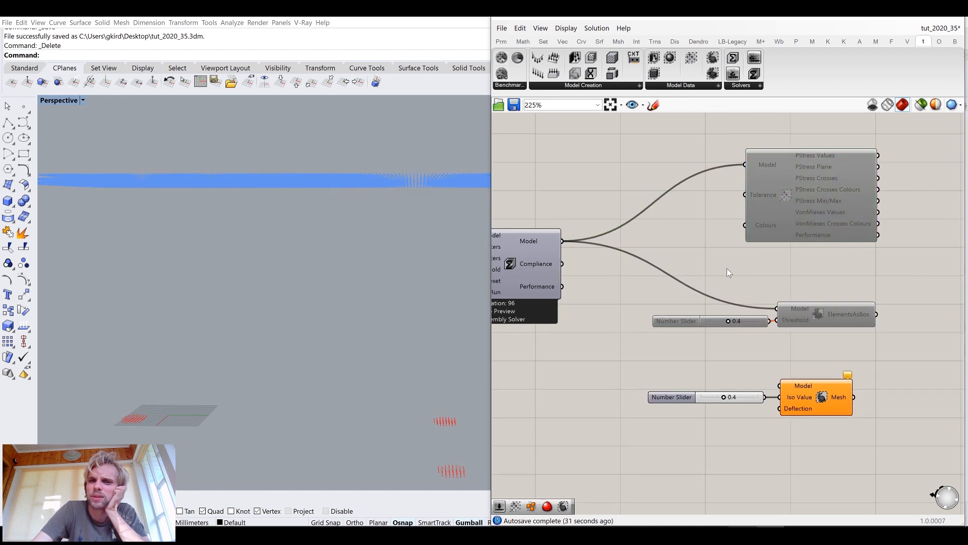
Connect the solver's Model output to the Iso Mesh component's Model input to generate the iso mesh
right_drag(662, 249, 684, 180)
drag(585, 174, 804, 317)
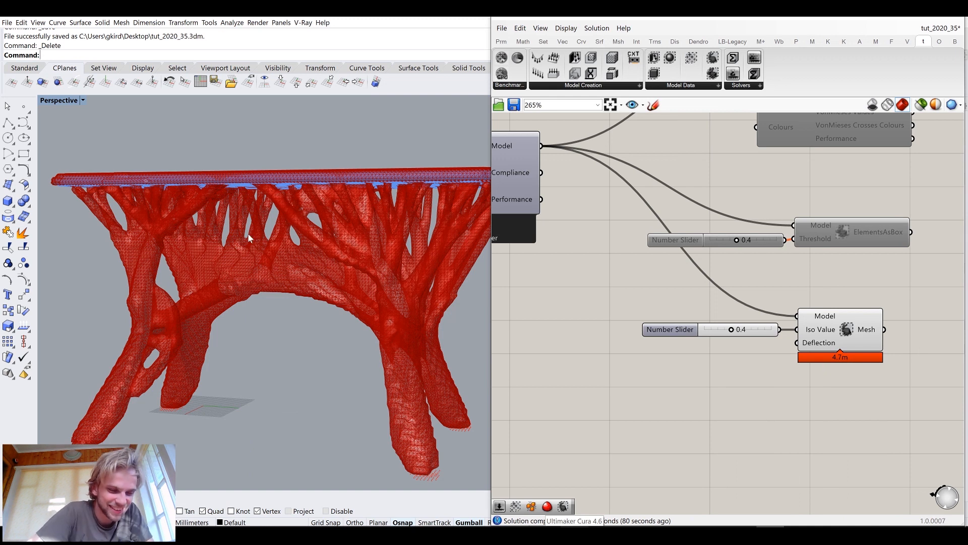
right_drag(356, 304, 339, 251)
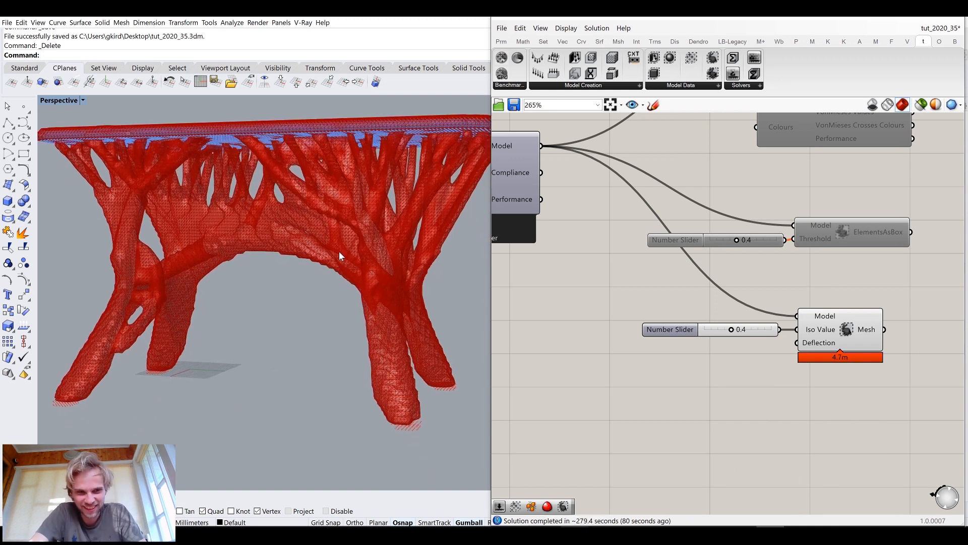
scroll(339, 251, down, 7)
right_drag(276, 256, 517, 272)
scroll(355, 250, up, 5)
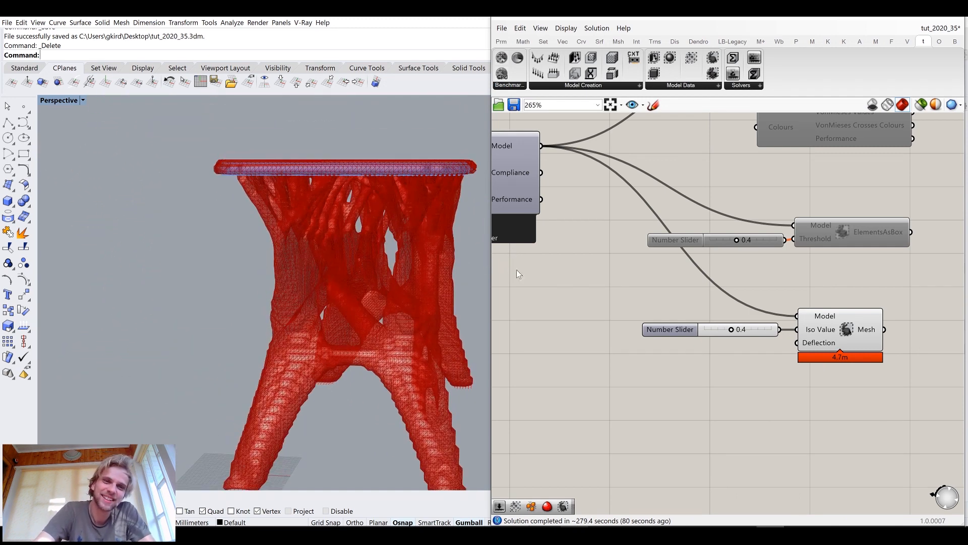
Inspect the generated iso mesh of the stool in the viewport and the Iso Mesh component's Mesh output
scroll(405, 265, down, 8)
right_drag(404, 265, 288, 255)
scroll(374, 263, up, 5)
scroll(272, 275, up, 5)
right_drag(268, 295, 333, 269)
scroll(288, 297, down, 5)
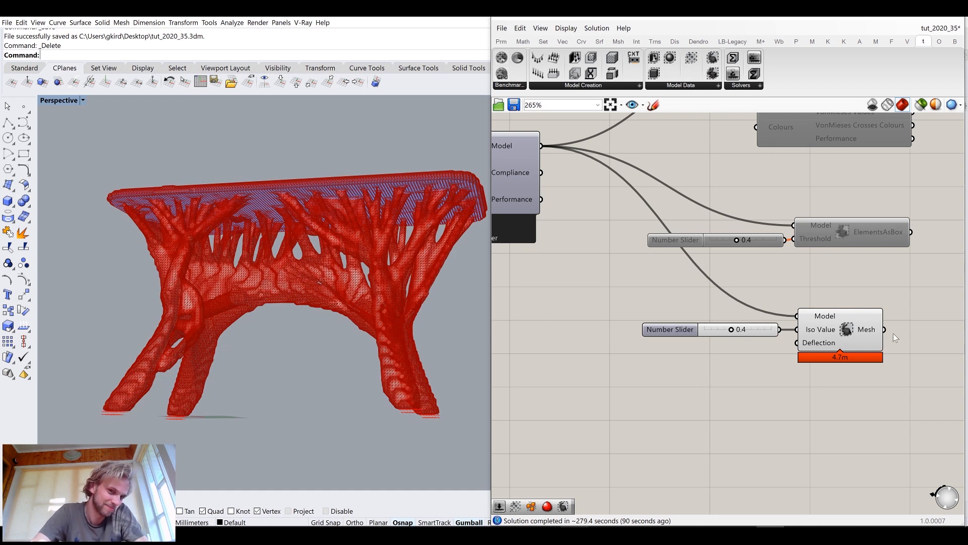
scroll(894, 333, up, 2)
click(747, 307)
middle_click(747, 308)
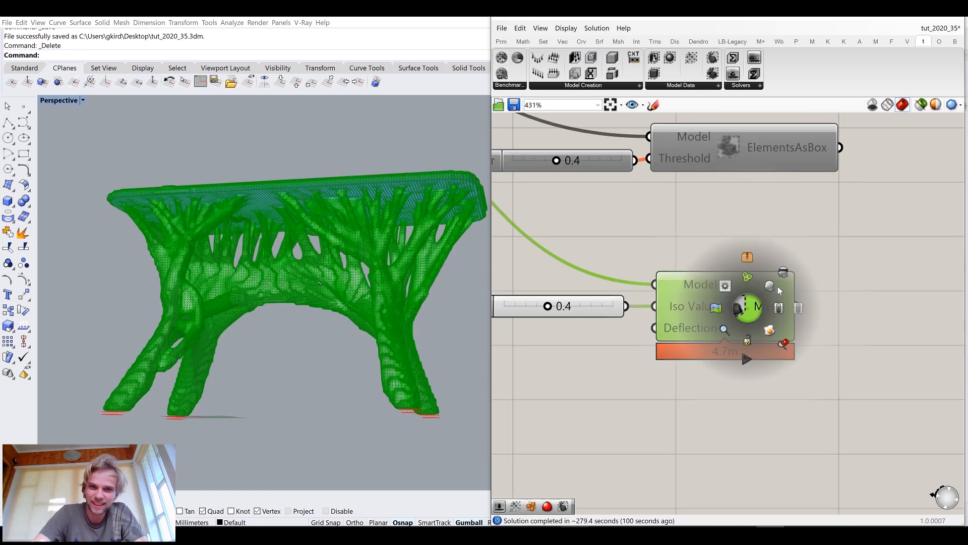
click(776, 266)
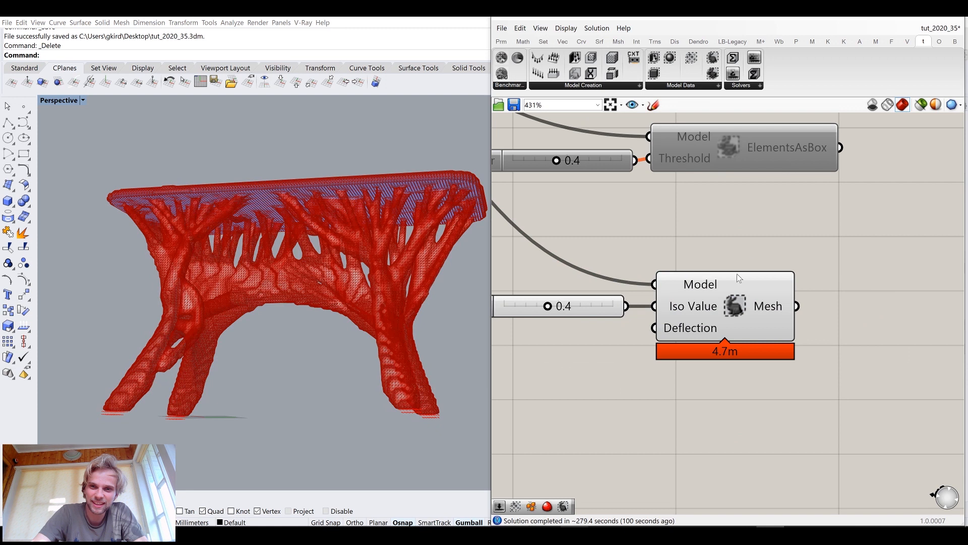
click(734, 311)
mouse_move(780, 308)
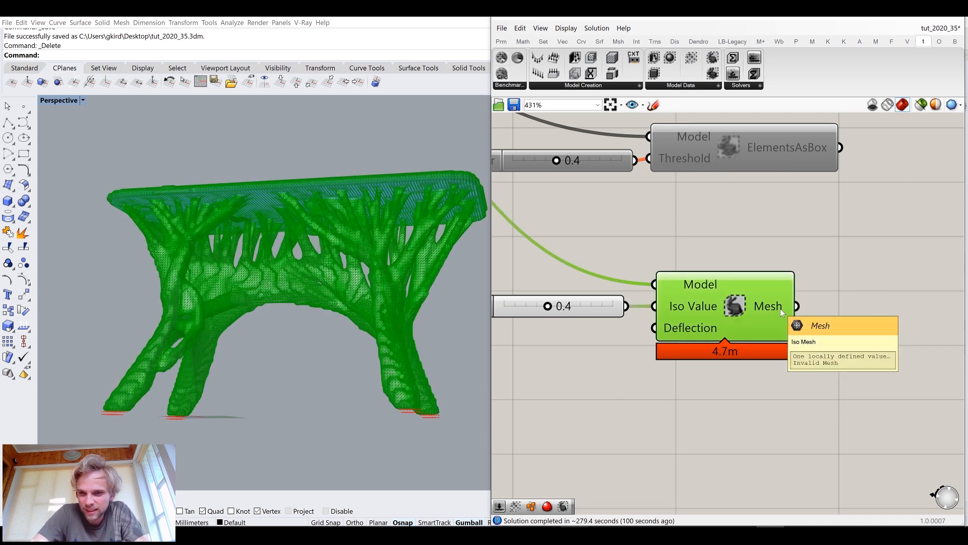
right_drag(786, 308, 676, 276)
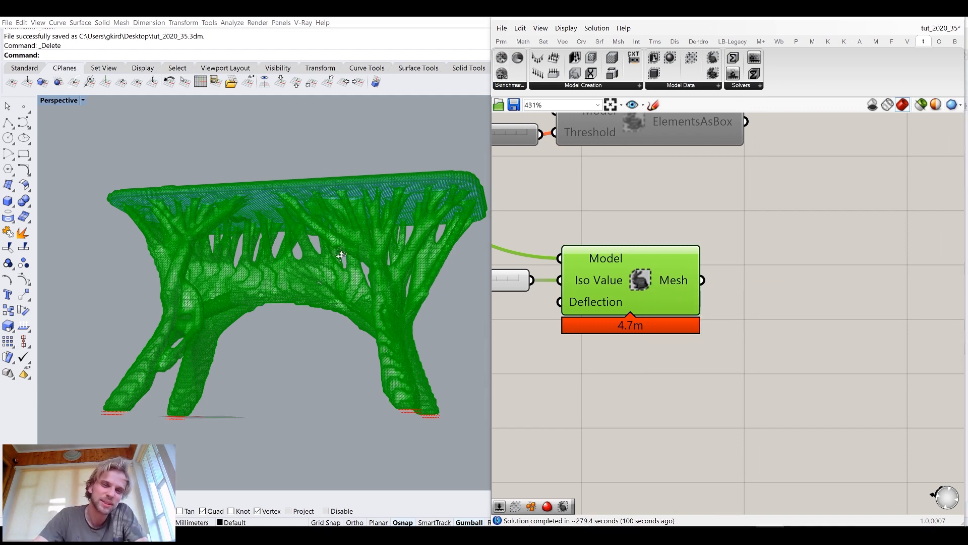
scroll(296, 243, up, 8)
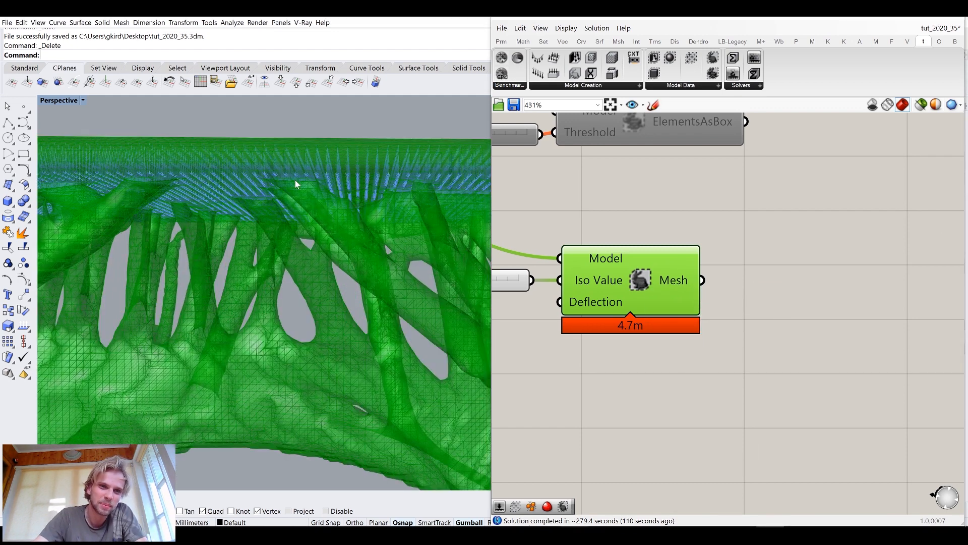
scroll(296, 183, down, 5)
right_drag(801, 283, 729, 261)
Add a Combine&Clean component beside the Iso Mesh component
double_click(744, 262)
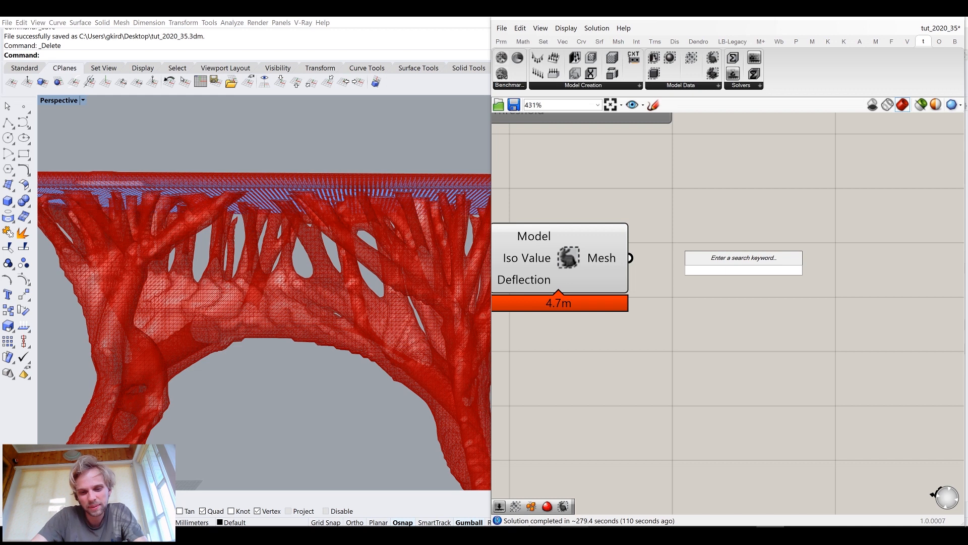
text(combin)
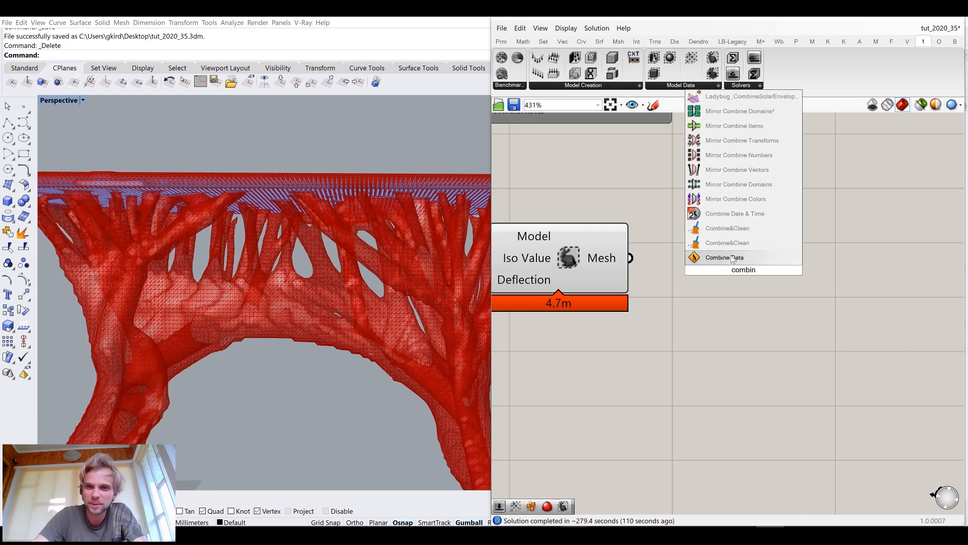
click(722, 243)
drag(632, 259, 678, 270)
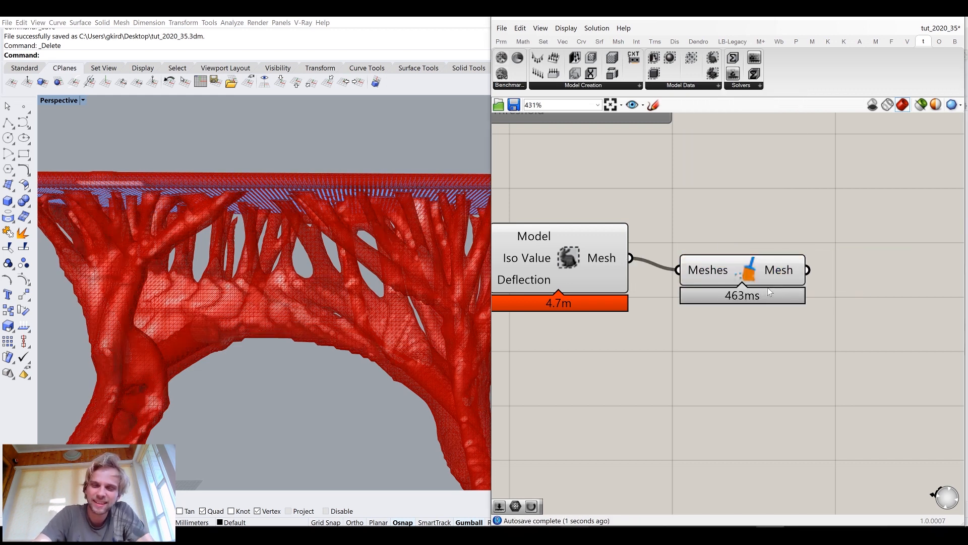
drag(686, 275, 631, 267)
right_drag(749, 305, 661, 254)
scroll(820, 266, down, 3)
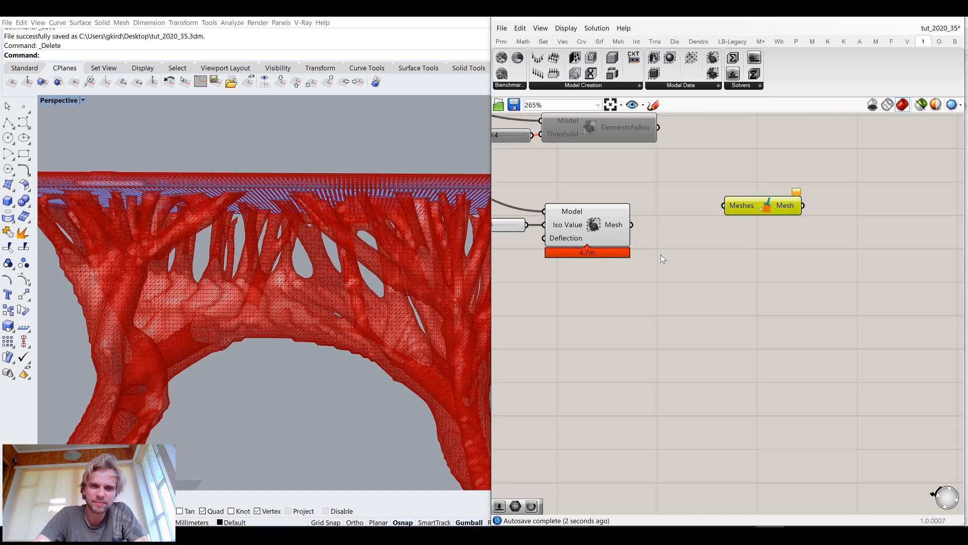
scroll(661, 254, up, 1)
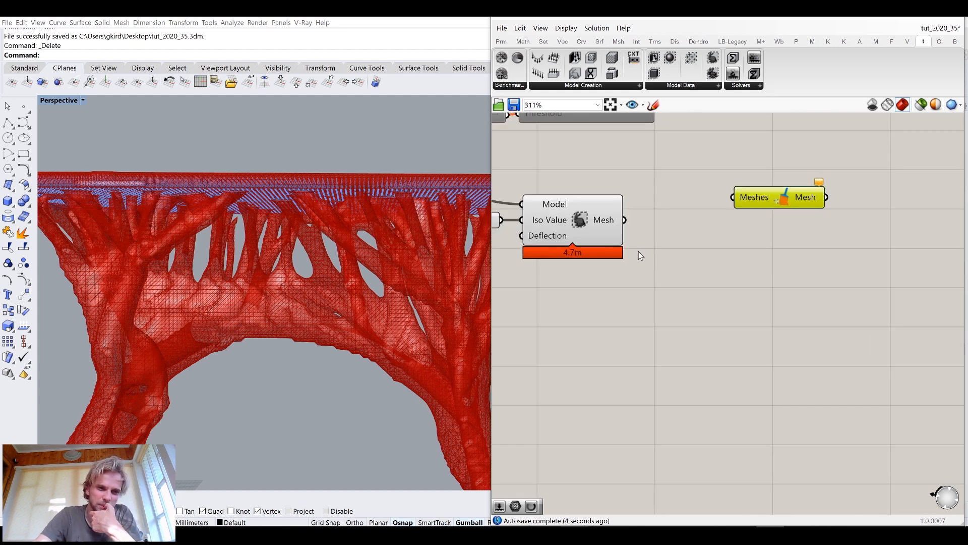
Zoom and orbit the viewport to examine the iso mesh surface closely
scroll(303, 287, down, 5)
scroll(304, 287, up, 3)
right_drag(304, 287, 444, 305)
scroll(364, 304, down, 4)
scroll(184, 250, up, 10)
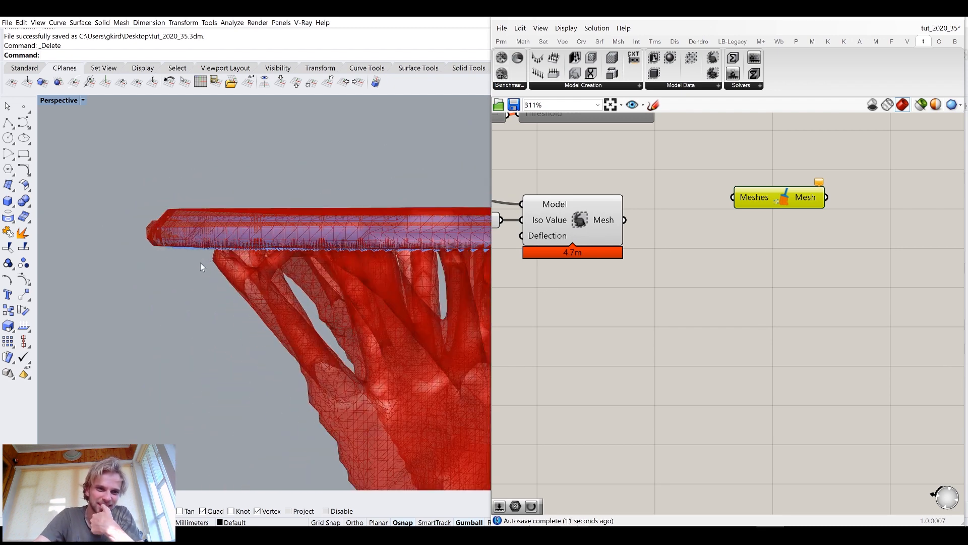
scroll(268, 198, up, 3)
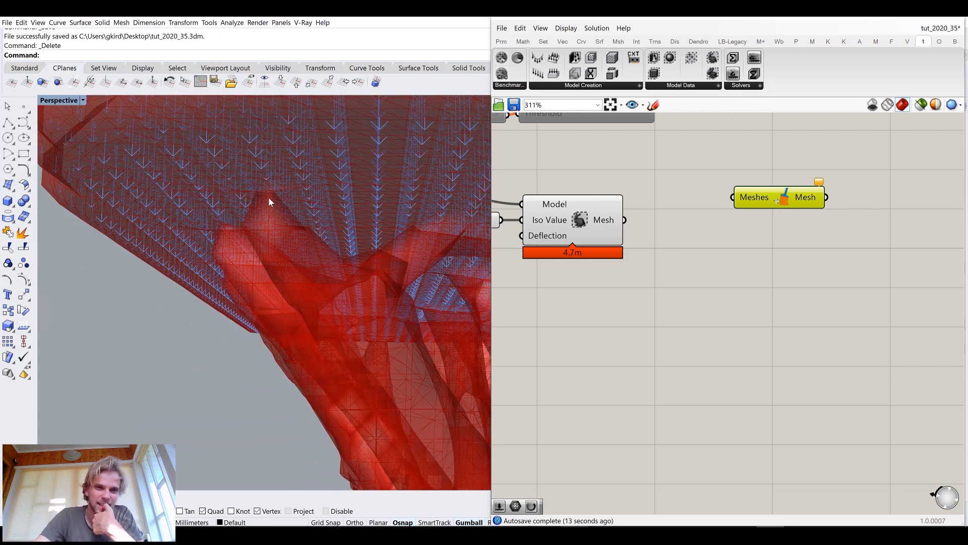
scroll(260, 187, down, 10)
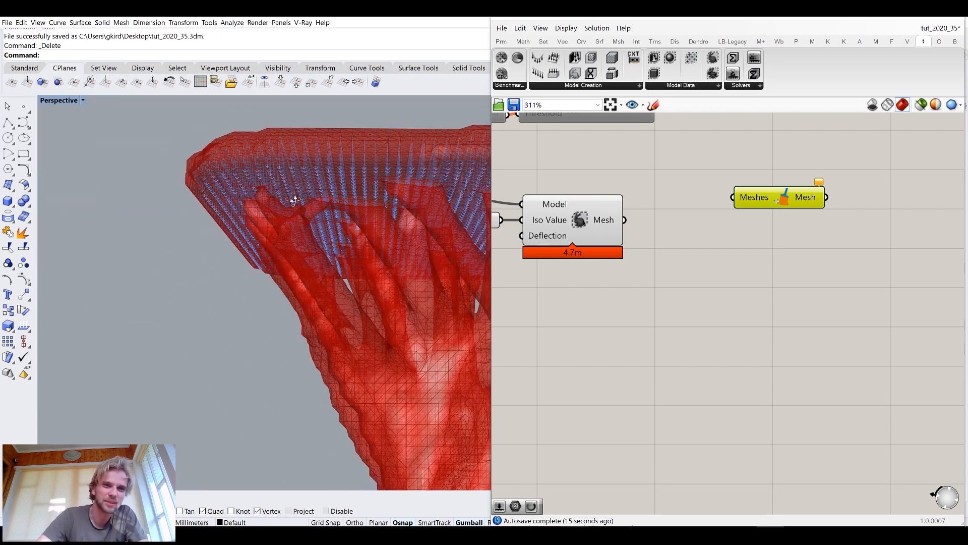
scroll(234, 225, down, 4)
shift+right_drag(324, 261, 304, 258)
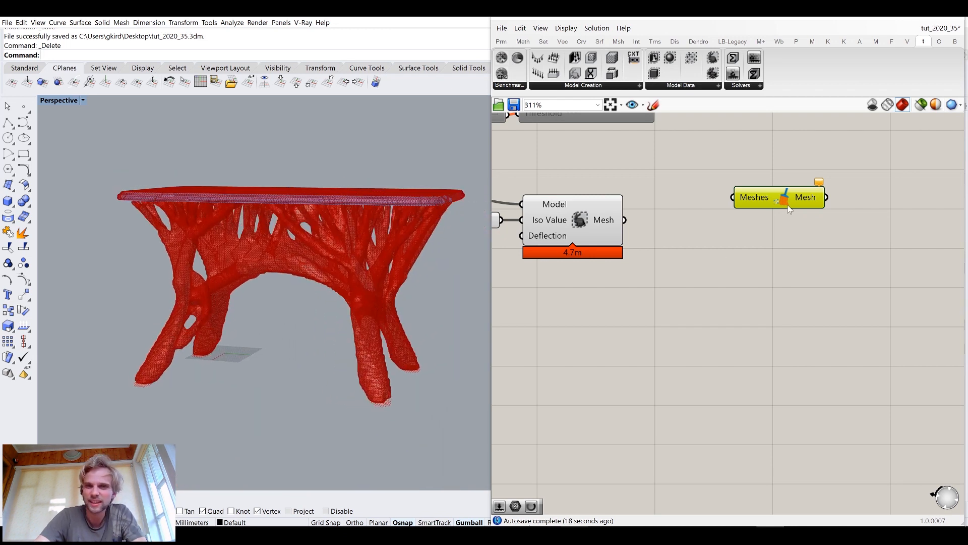
Add a Disjoint Mesh component and connect the Iso Mesh component's Mesh output to it
drag(788, 205, 833, 170)
double_click(749, 258)
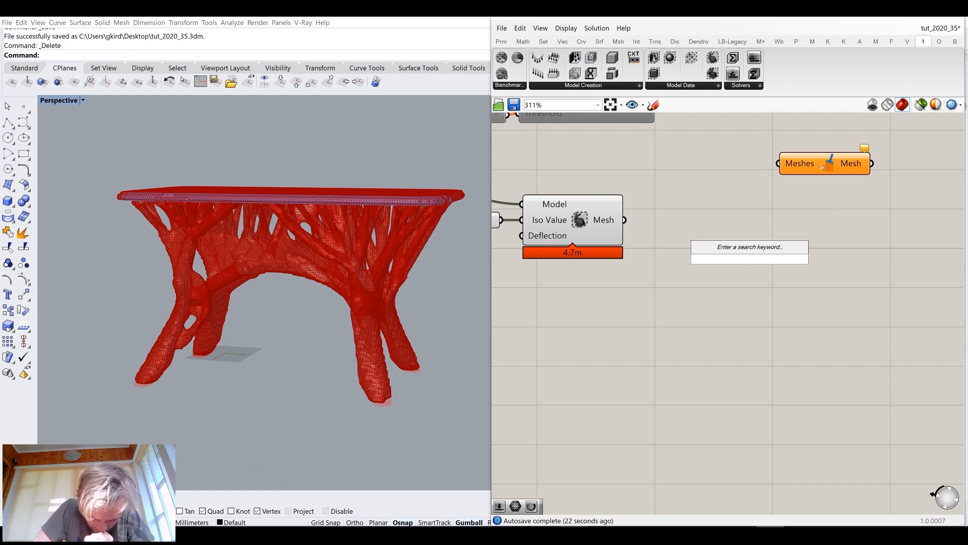
text(dis)
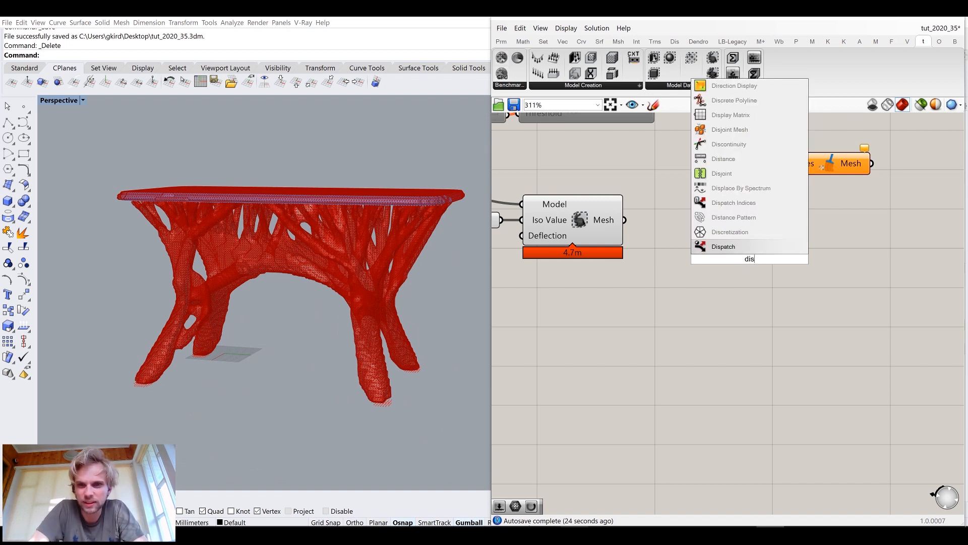
click(730, 130)
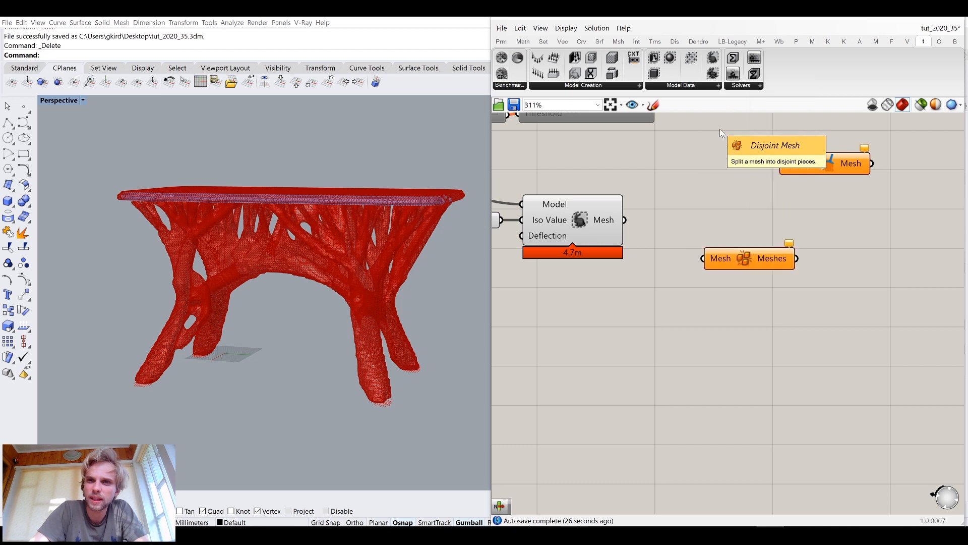
drag(624, 220, 684, 222)
Turn off the preview of the Iso Mesh component
click(571, 207)
middle_click(571, 207)
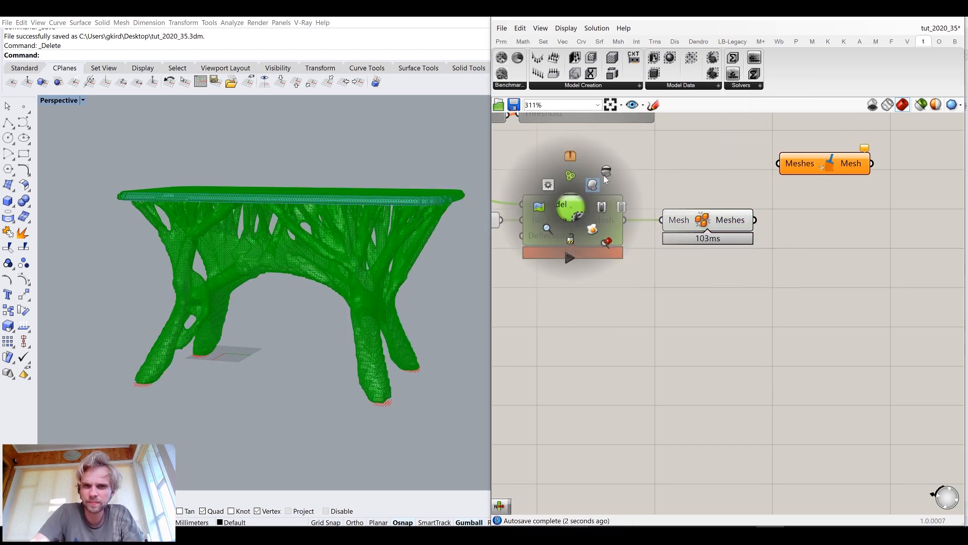
click(596, 183)
click(669, 177)
mouse_move(735, 225)
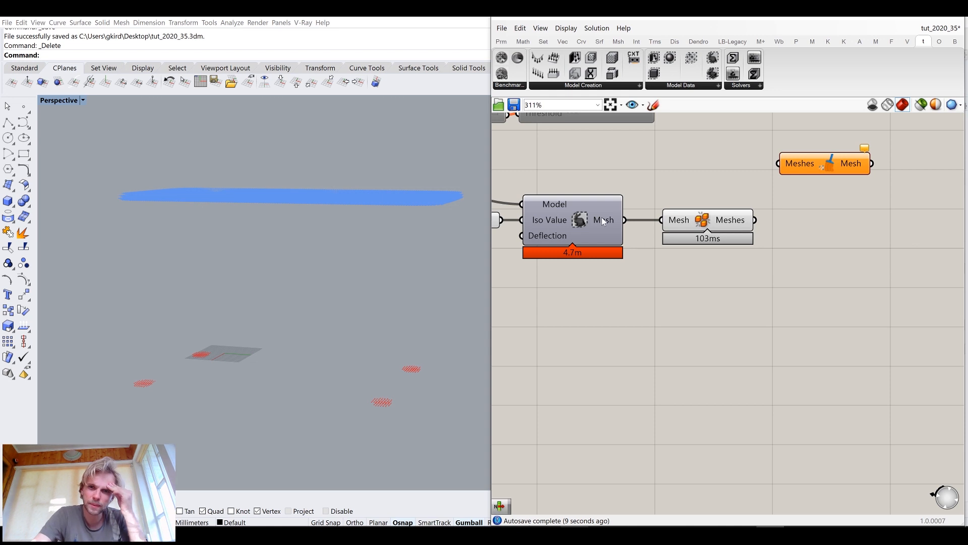
Add a Deconstruct Mesh component and connect the Iso Mesh component's Mesh output to it
drag(700, 223, 849, 283)
click(802, 262)
click(845, 278)
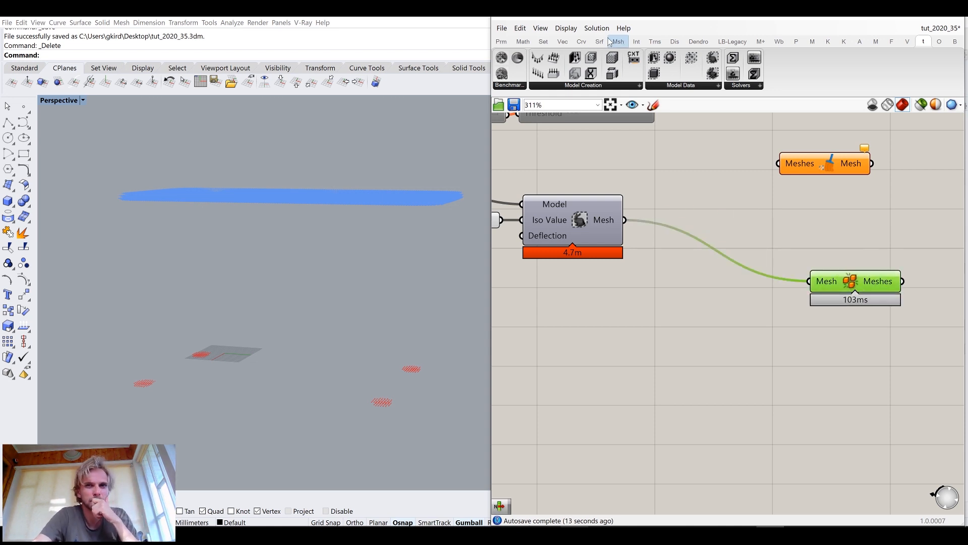
click(618, 41)
click(557, 85)
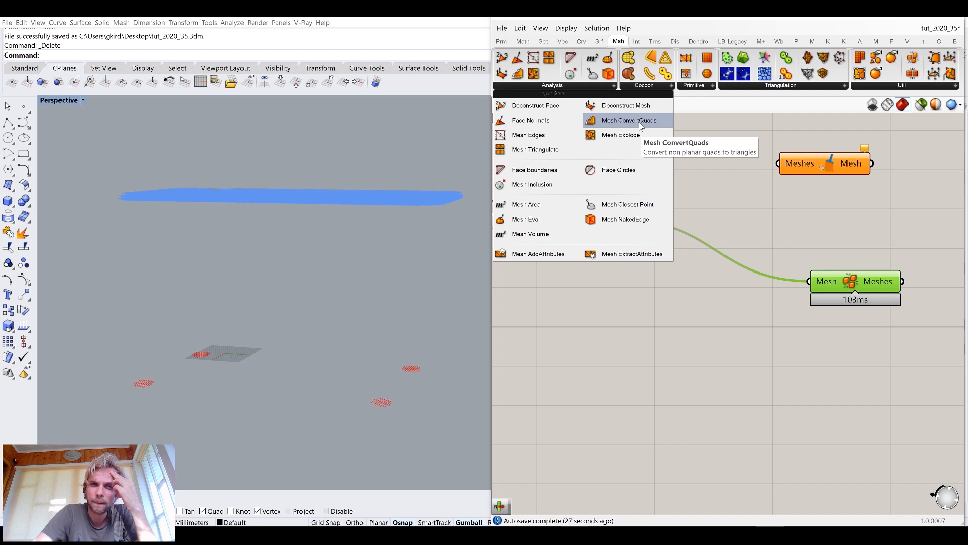
drag(626, 105, 703, 287)
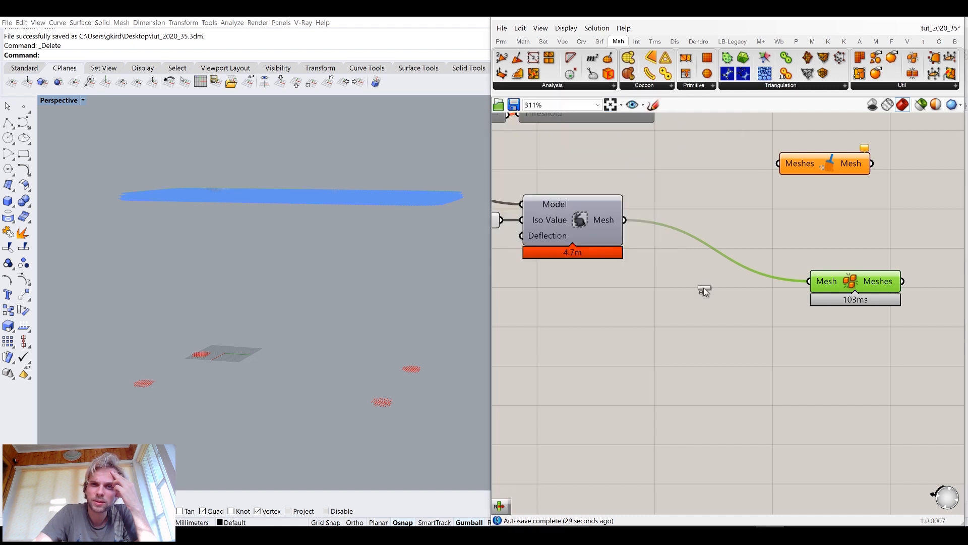
drag(625, 220, 663, 303)
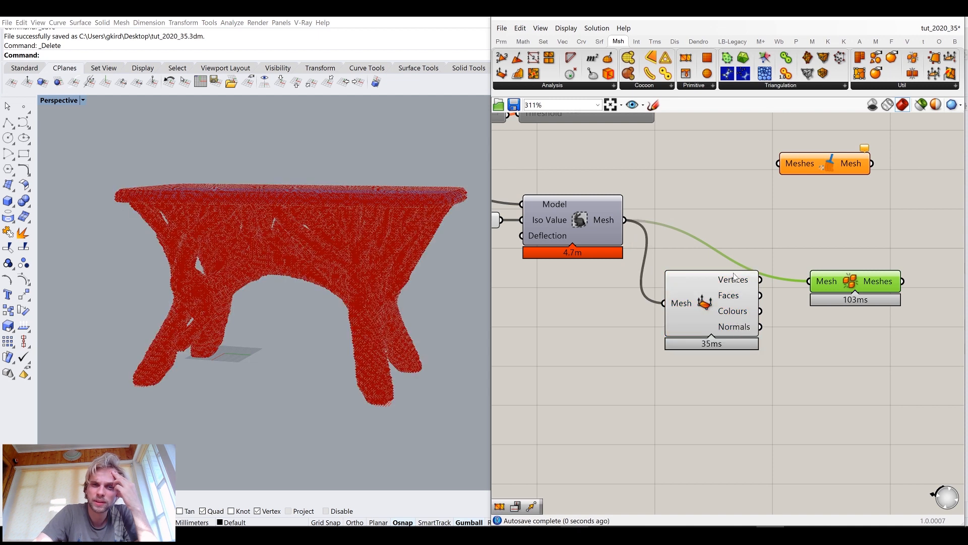
Delete the Disjoint Mesh component
mouse_move(733, 274)
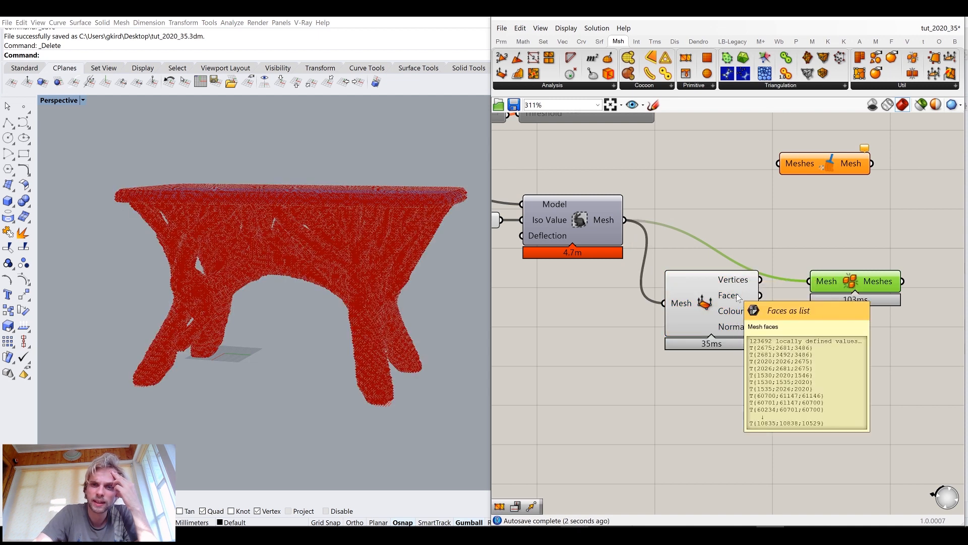
right_drag(734, 284, 592, 270)
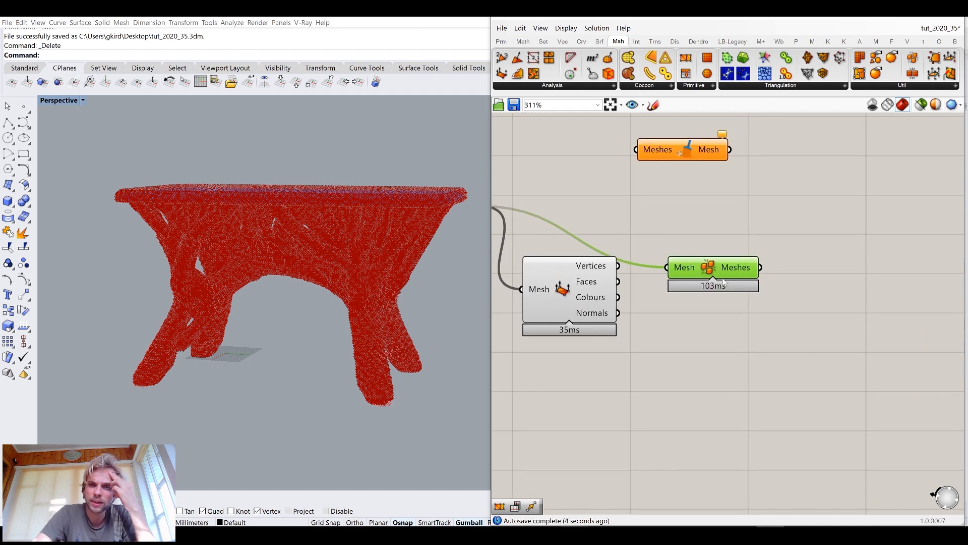
drag(707, 260, 709, 218)
key(Delete)
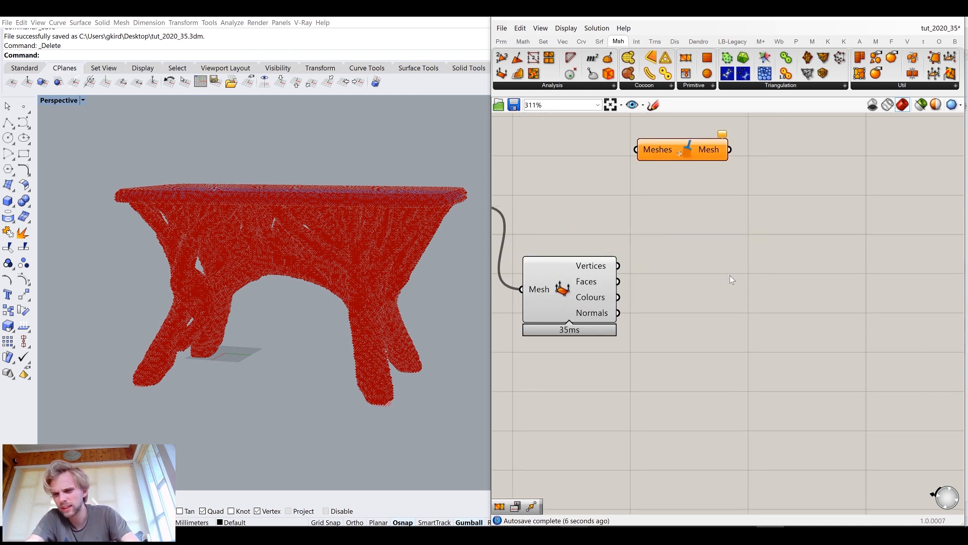
Add a Construct Mesh component and feed it the Deconstruct Mesh component's Vertices and Faces outputs
double_click(730, 276)
text(con)
key(Up)
key(Up)
key(Return)
drag(648, 261, 704, 292)
mouse_move(737, 253)
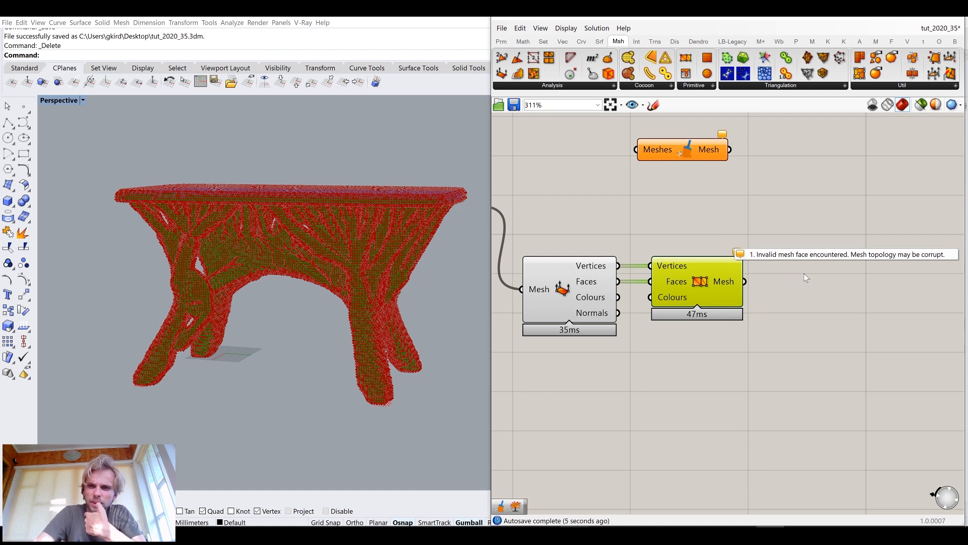
click(809, 287)
mouse_move(720, 285)
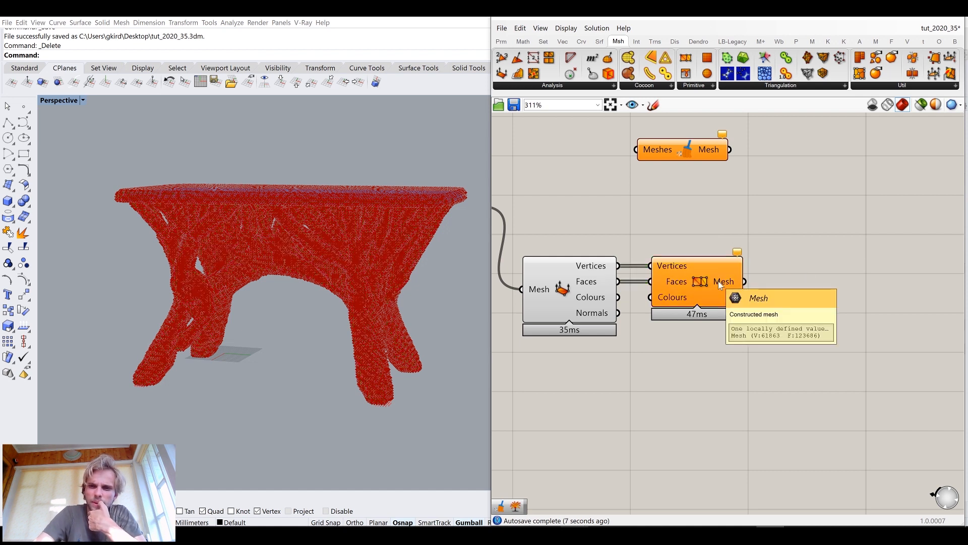
Turn off the preview of the Deconstruct Mesh component
click(570, 290)
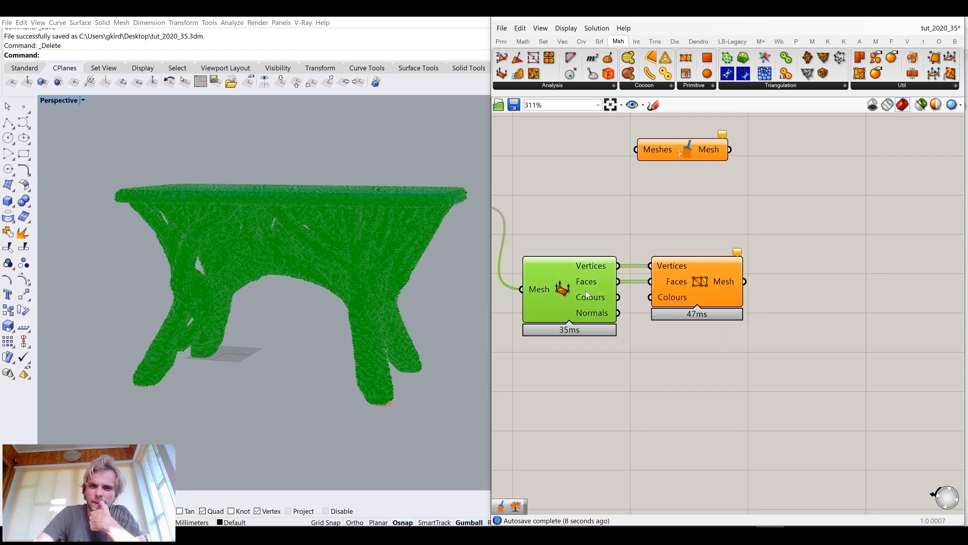
middle_click(580, 290)
click(616, 255)
right_drag(278, 260, 298, 259)
scroll(572, 290, up, 2)
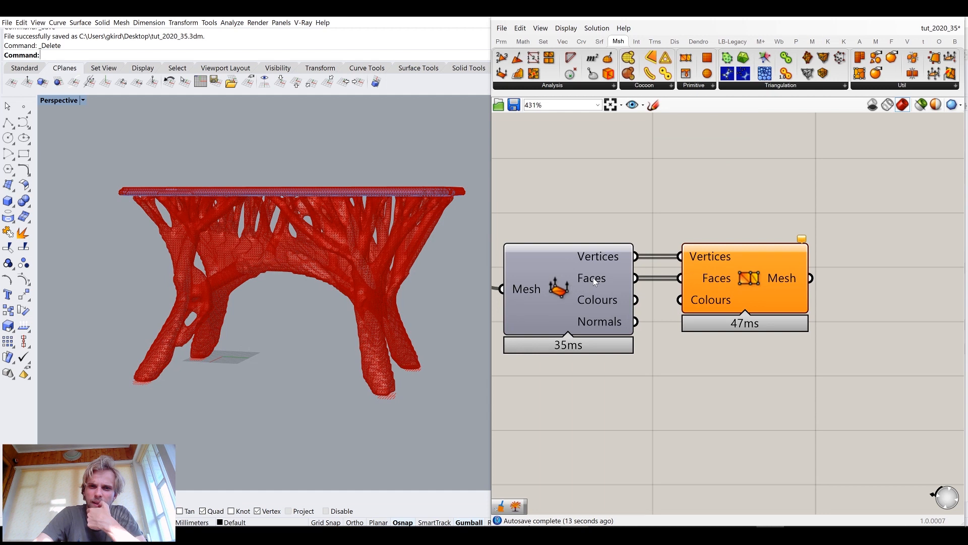
Add a Combine&Clean component and connect the Construct Mesh component's Mesh output to its Meshes input
mouse_move(593, 277)
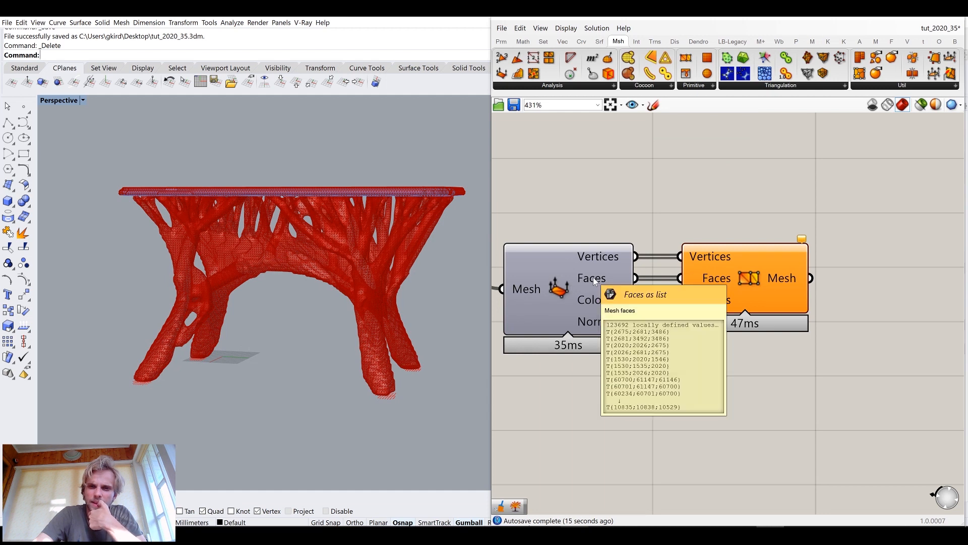
right_click(593, 276)
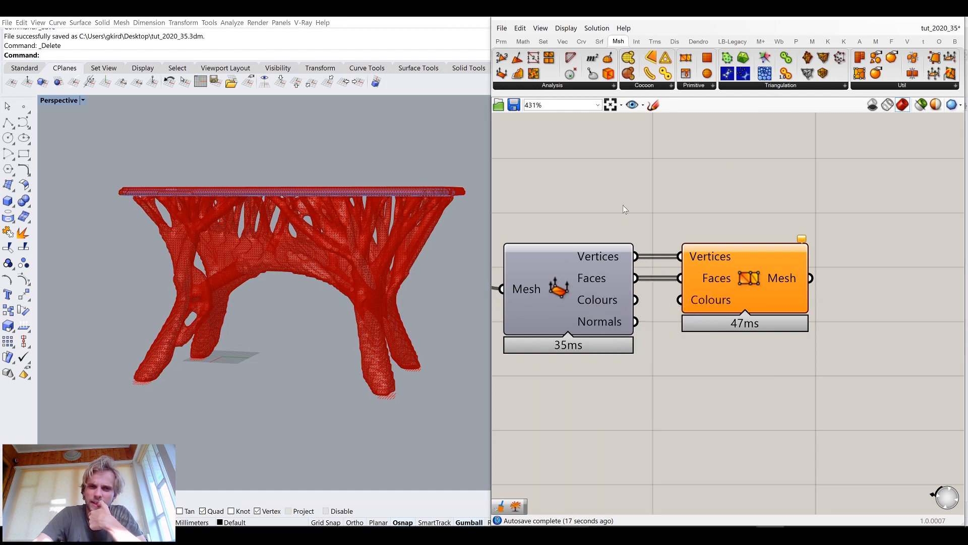
scroll(738, 255, down, 2)
scroll(741, 256, up, 4)
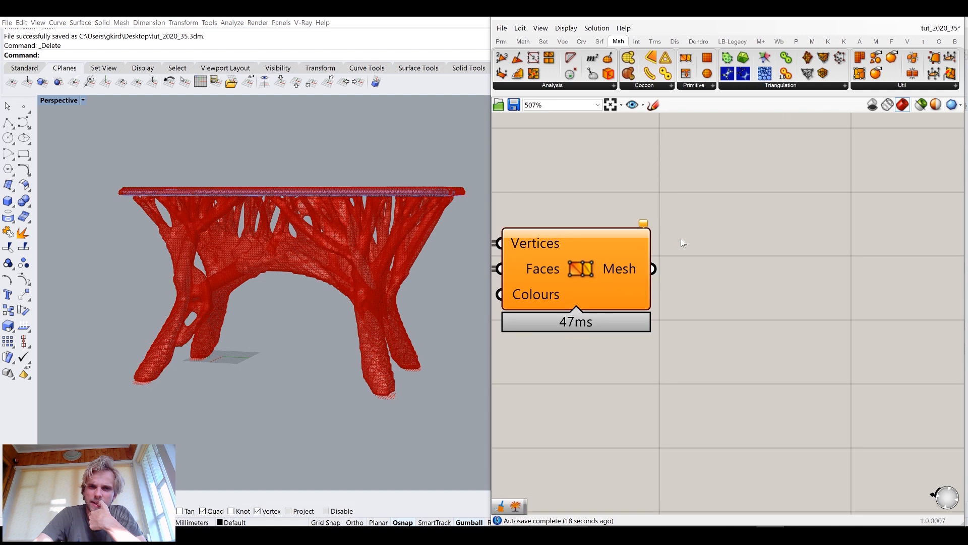
double_click(794, 286)
text(combine and)
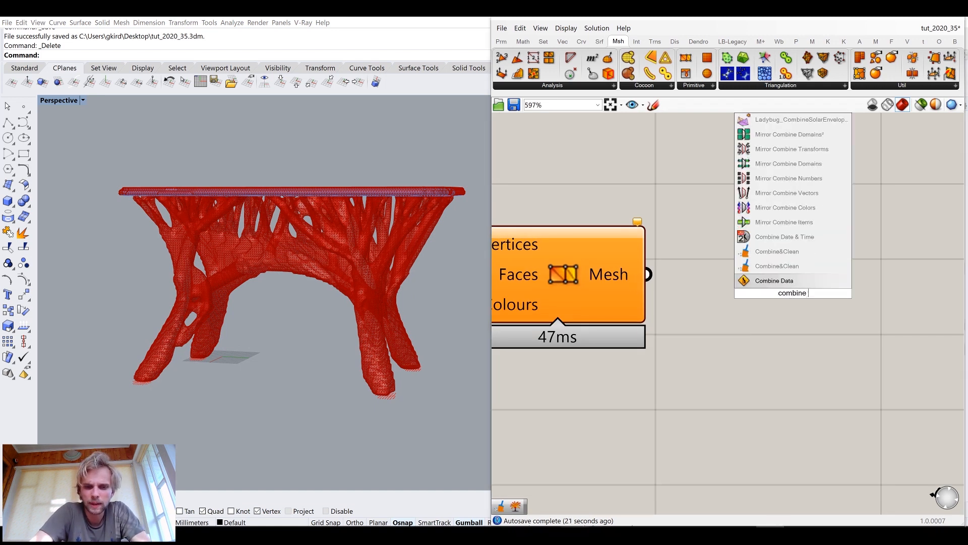
click(777, 251)
drag(647, 274, 745, 281)
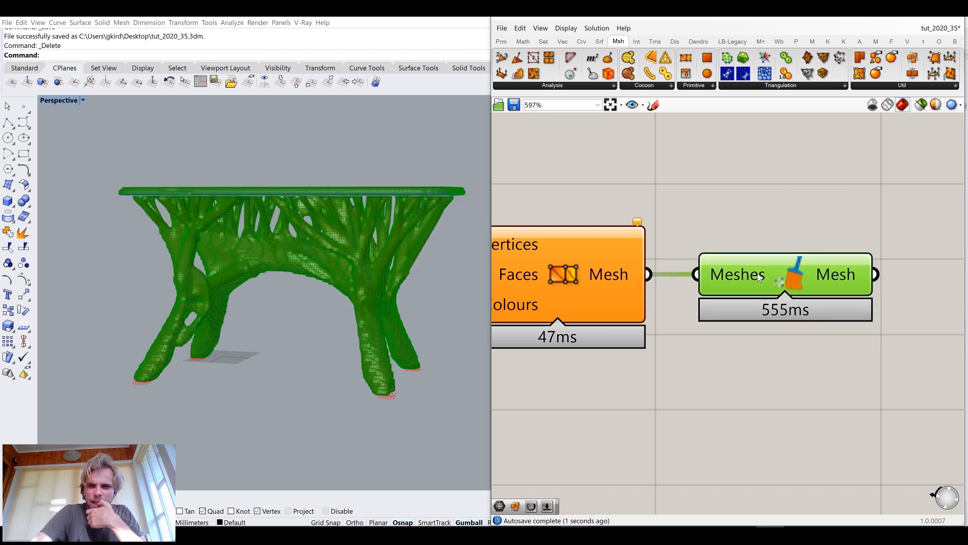
Inspect the cleaned mesh output and examine the stool's combined mesh closely in the viewport
click(818, 341)
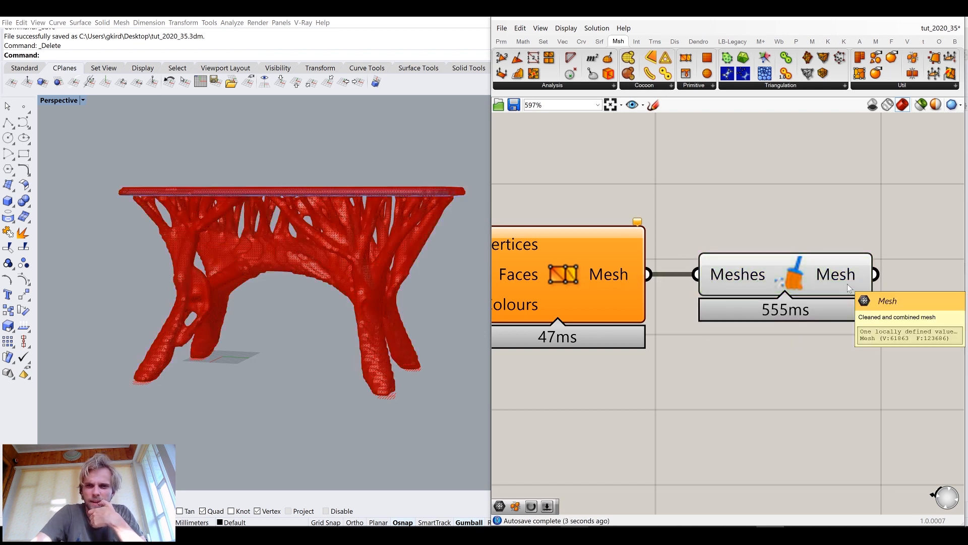
mouse_move(846, 282)
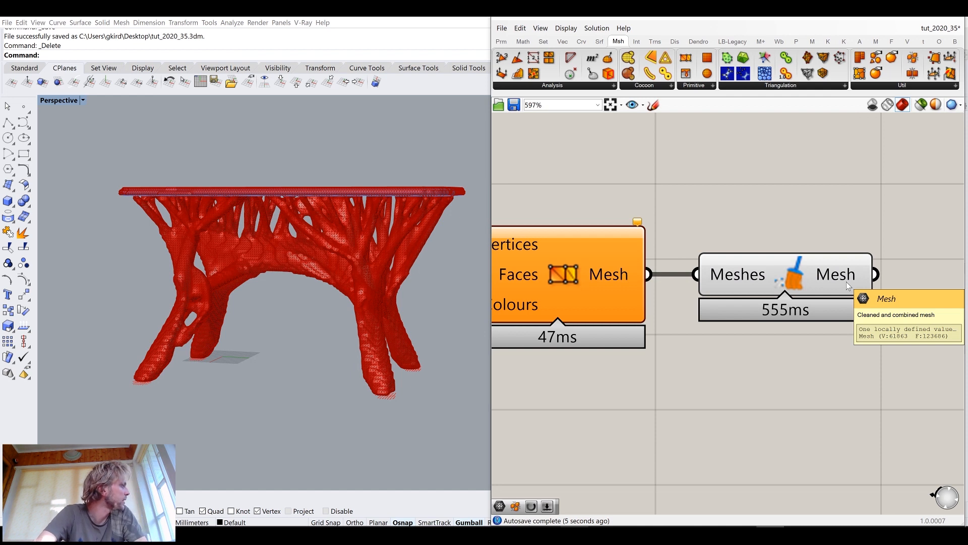
right_drag(687, 278, 595, 257)
right_drag(187, 246, 163, 240)
scroll(206, 262, up, 5)
scroll(163, 240, up, 10)
scroll(166, 235, down, 9)
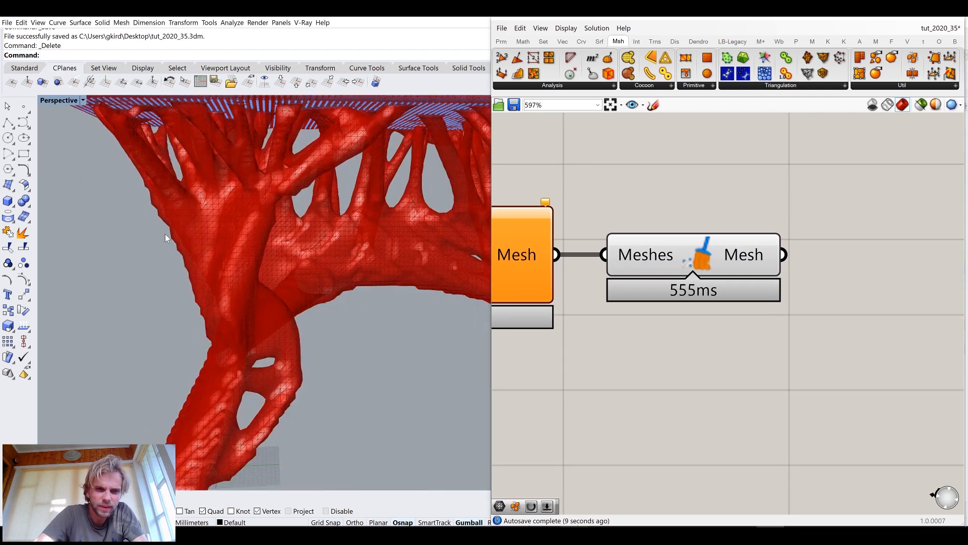
scroll(165, 234, down, 6)
right_drag(276, 244, 246, 236)
scroll(246, 236, up, 4)
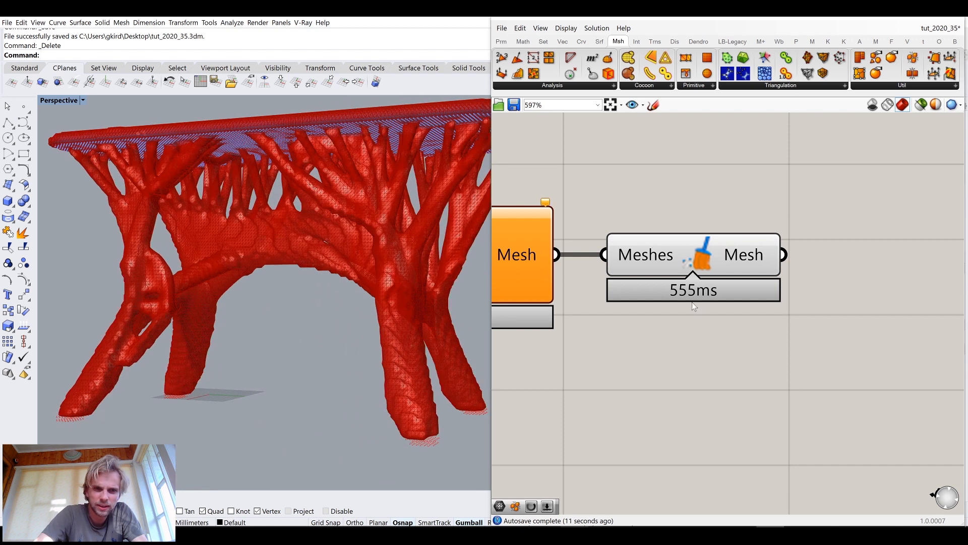
Add a Smooth Mesh component and connect the Combine&Clean component's Mesh output to its Mesh input
right_drag(839, 342, 710, 304)
double_click(710, 304)
text(smo)
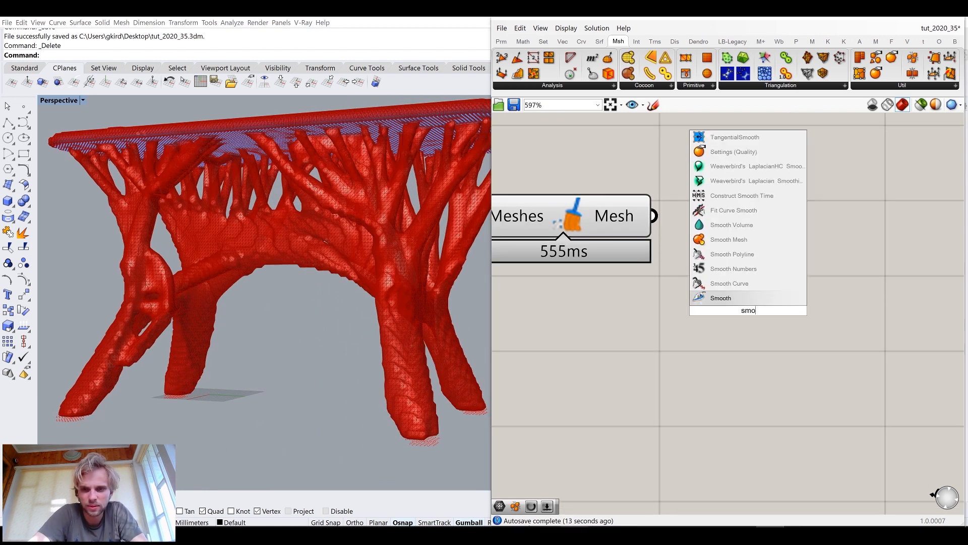
click(728, 240)
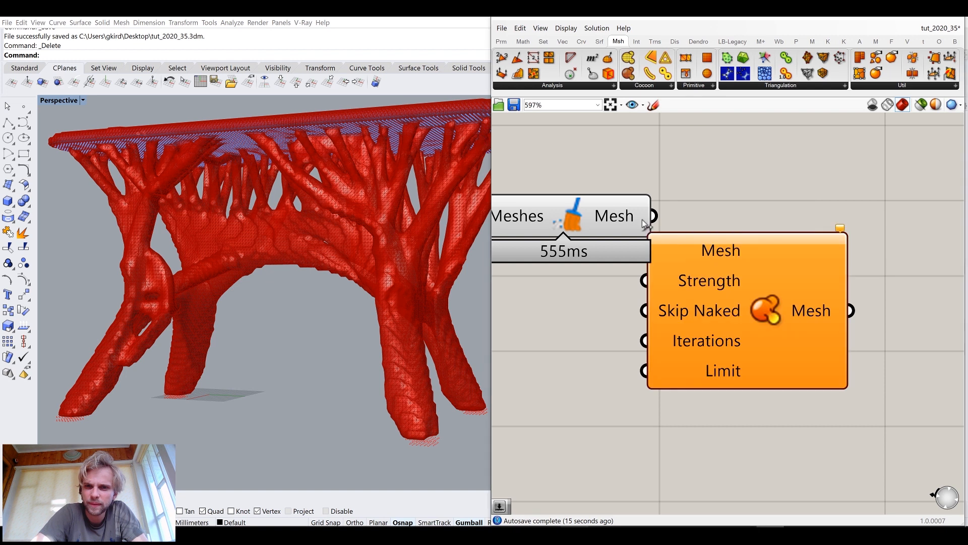
drag(743, 277, 856, 249)
click(565, 229)
scroll(565, 227, up, 1)
middle_click(565, 228)
click(607, 191)
click(613, 326)
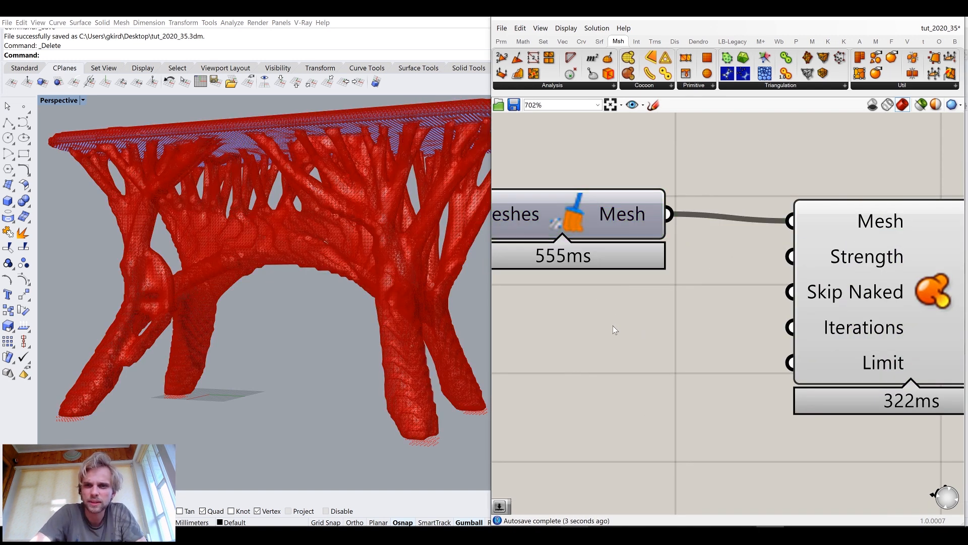
Create a number slider, connect it to the Smooth Mesh component's Iterations input, and set it to 10
double_click(597, 346)
text(3)
key(Return)
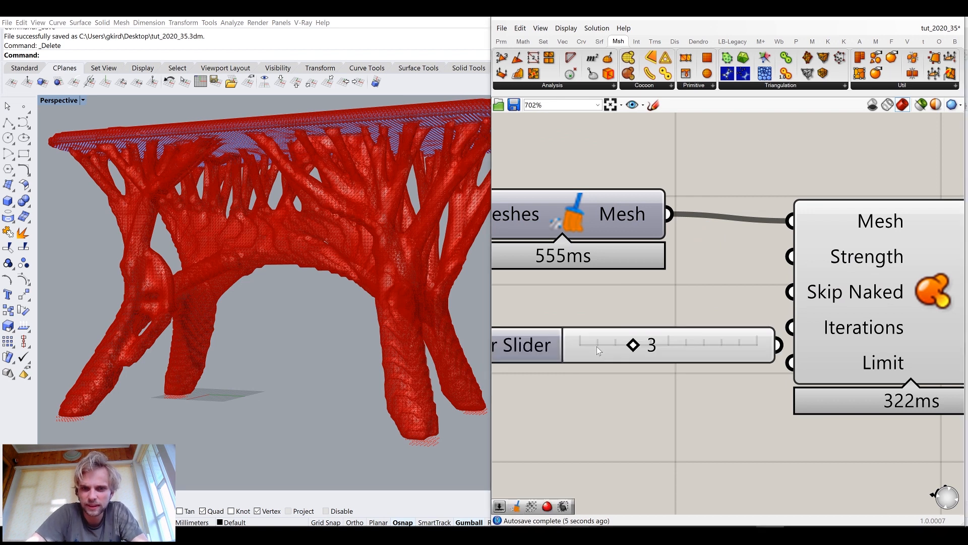
drag(690, 341, 650, 333)
drag(738, 337, 789, 328)
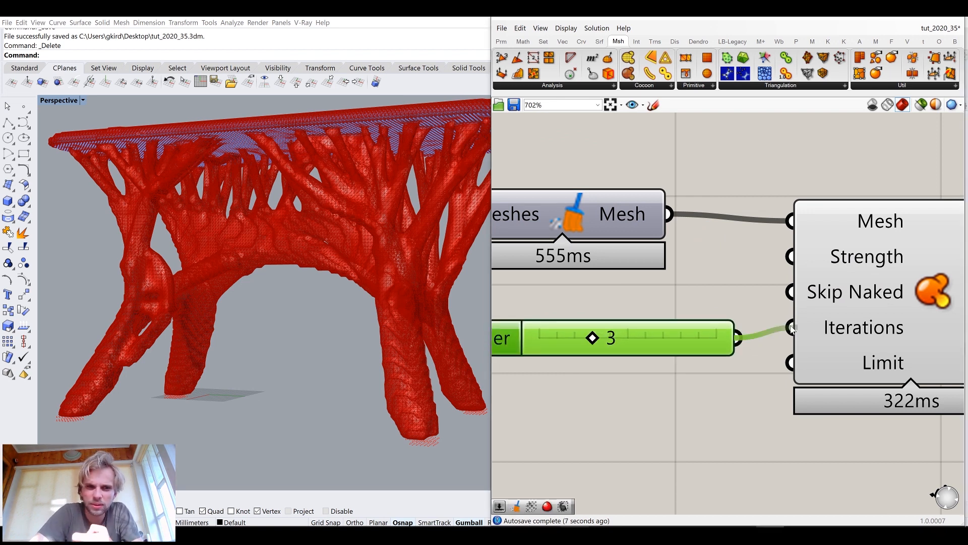
drag(867, 329, 878, 321)
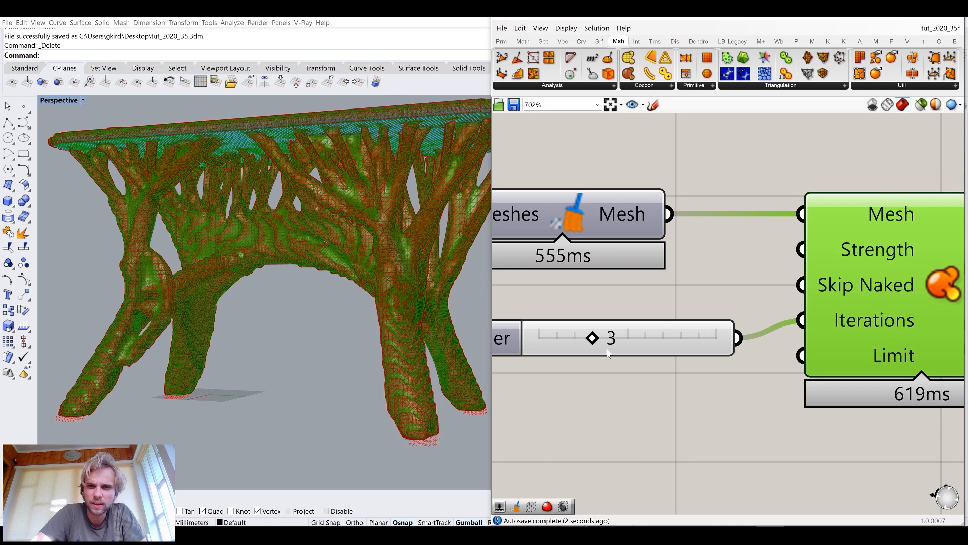
drag(677, 343, 698, 343)
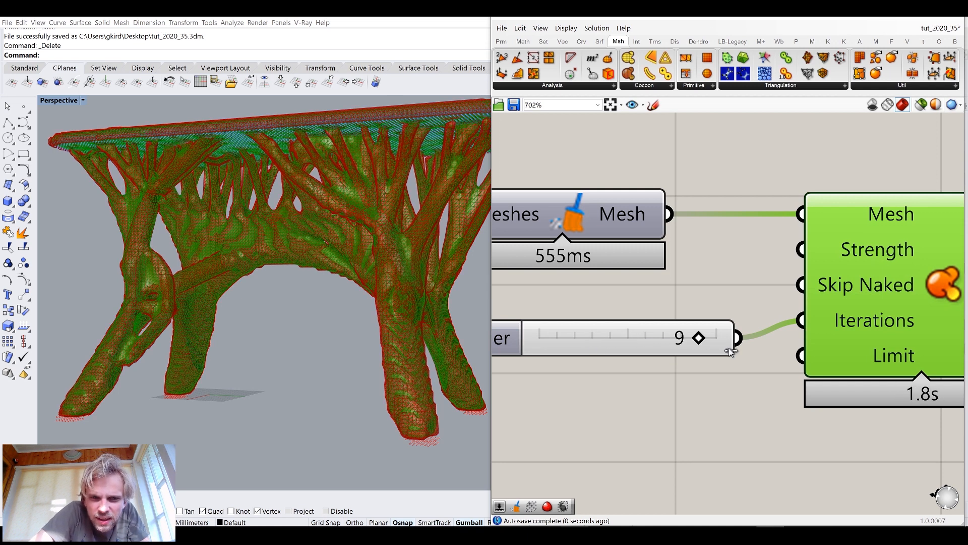
click(691, 413)
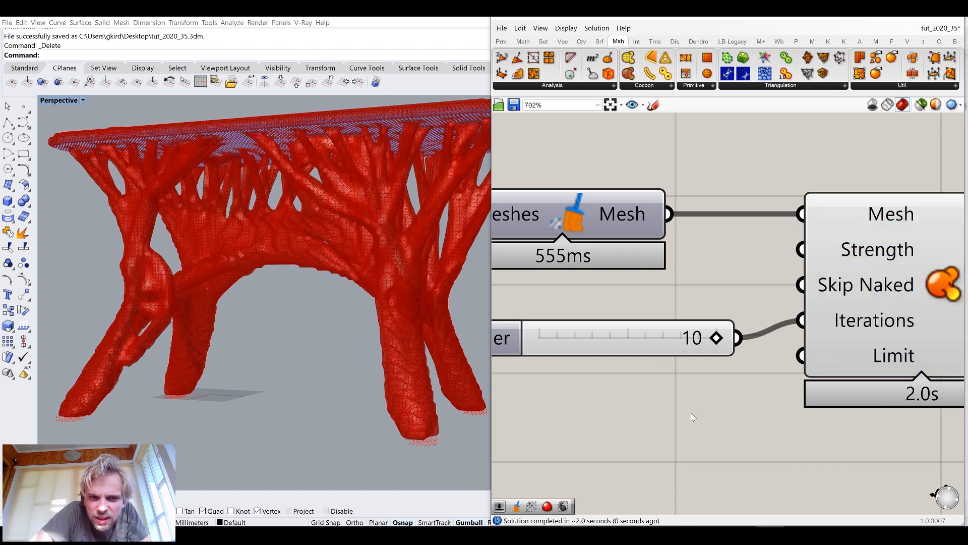
Toggle the Smooth Mesh component's preview from its radial menu
click(894, 282)
middle_click(892, 283)
click(922, 246)
click(737, 257)
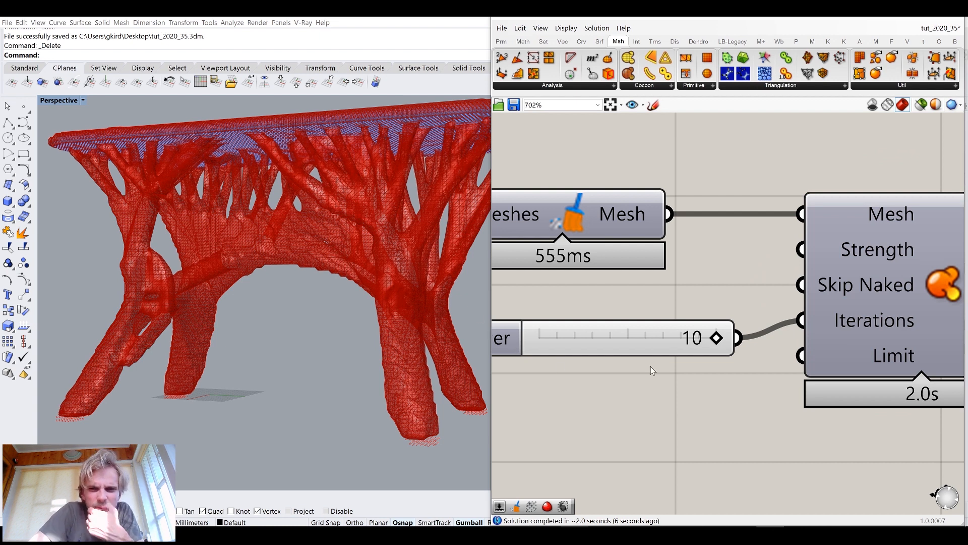
click(861, 284)
middle_click(862, 284)
click(891, 262)
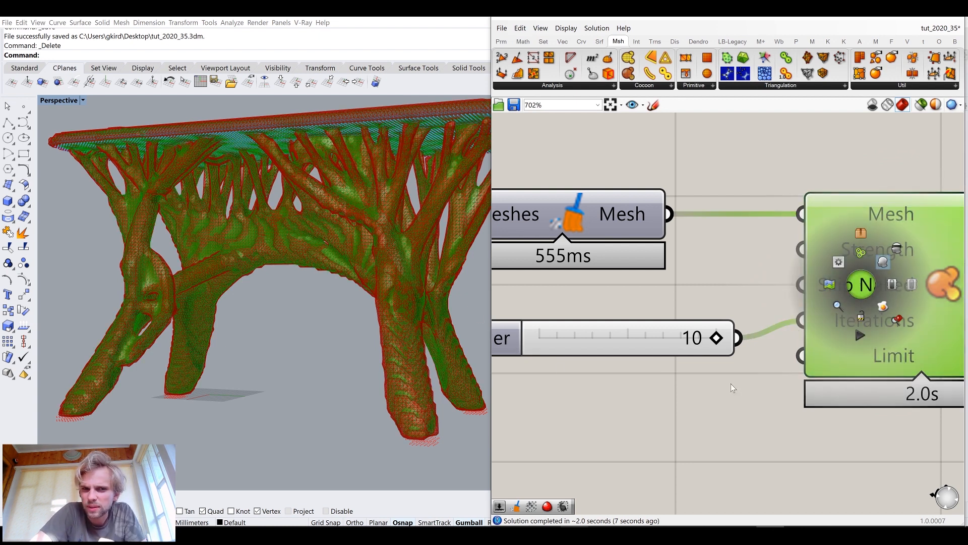
click(731, 384)
Turn off the preview of the Construct Mesh component
scroll(695, 401, down, 5)
right_drag(686, 400, 868, 367)
click(762, 309)
middle_click(762, 310)
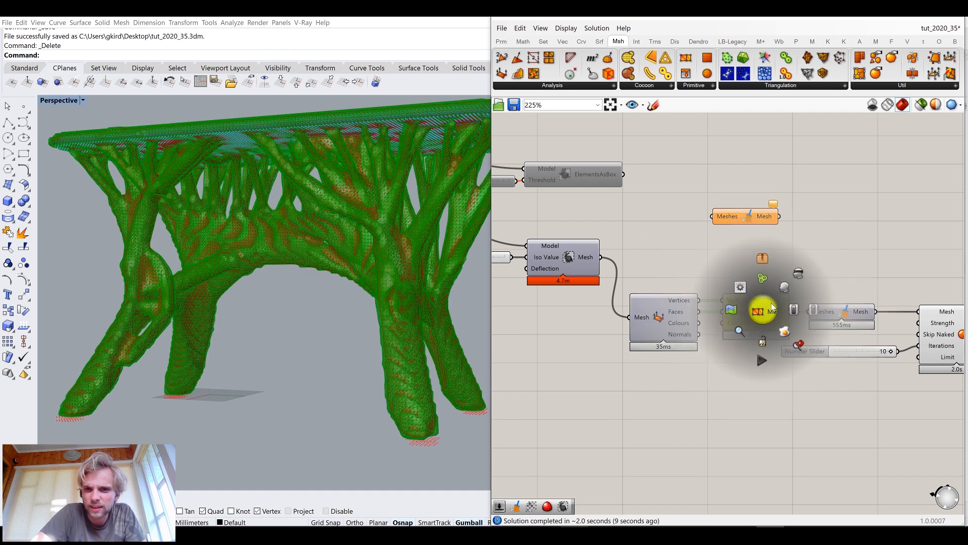
click(799, 277)
right_drag(854, 282, 778, 254)
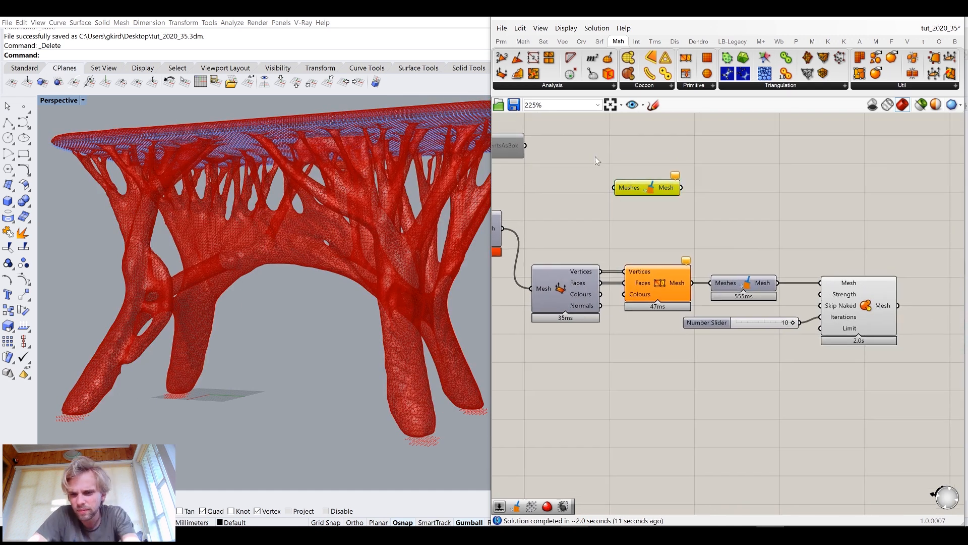
Zoom into the viewport to examine the smoothed mesh surface of the stool
right_drag(840, 298, 733, 283)
scroll(732, 282, up, 3)
click(742, 294)
click(655, 295)
right_drag(308, 287, 372, 301)
scroll(223, 247, up, 5)
scroll(251, 253, down, 5)
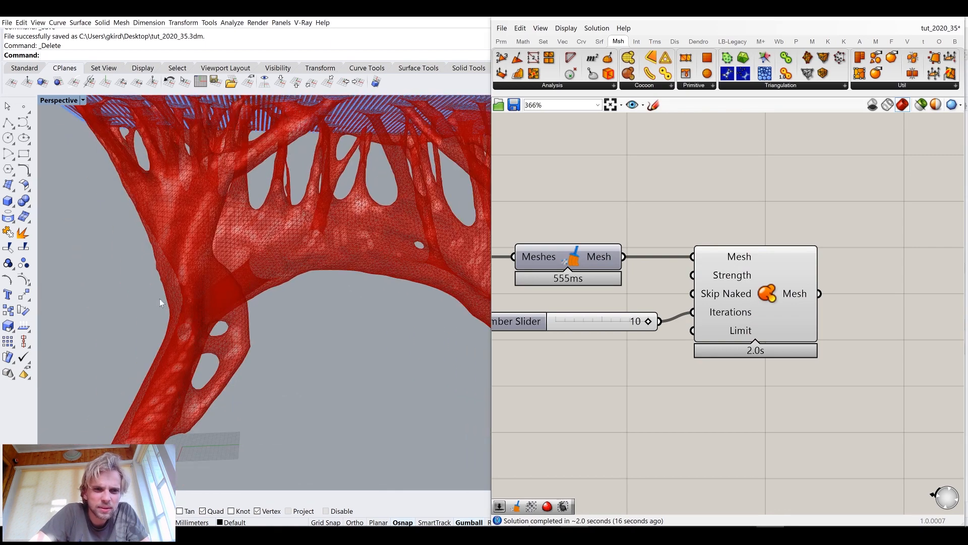
scroll(159, 298, up, 7)
right_drag(244, 291, 327, 322)
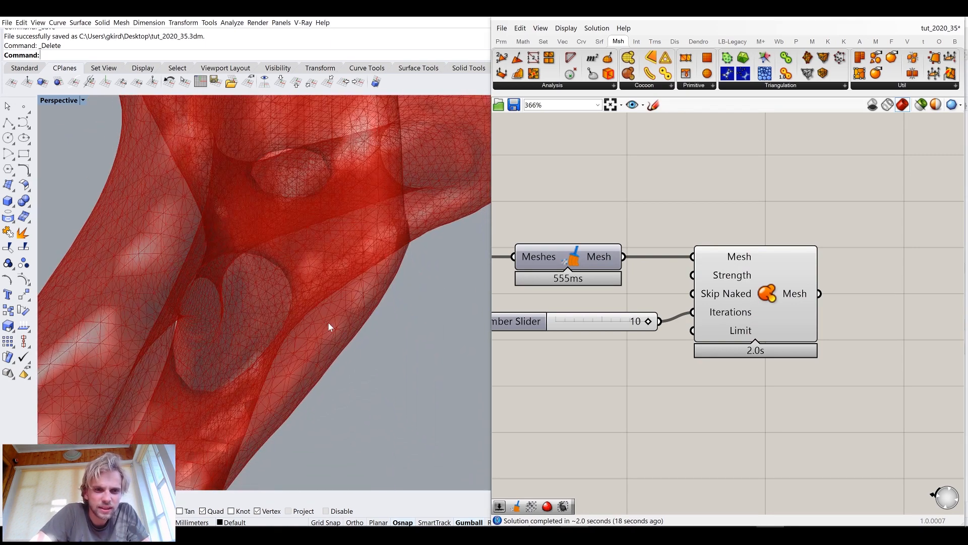
scroll(325, 320, down, 6)
scroll(137, 404, up, 3)
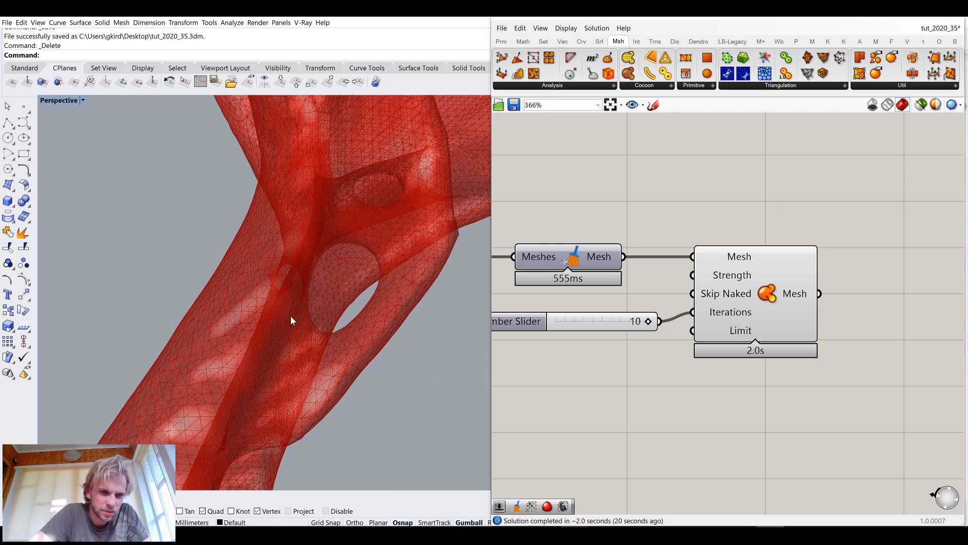
Turn off the preview of the Combine&Clean component
click(567, 258)
middle_click(564, 261)
click(584, 240)
right_click(583, 239)
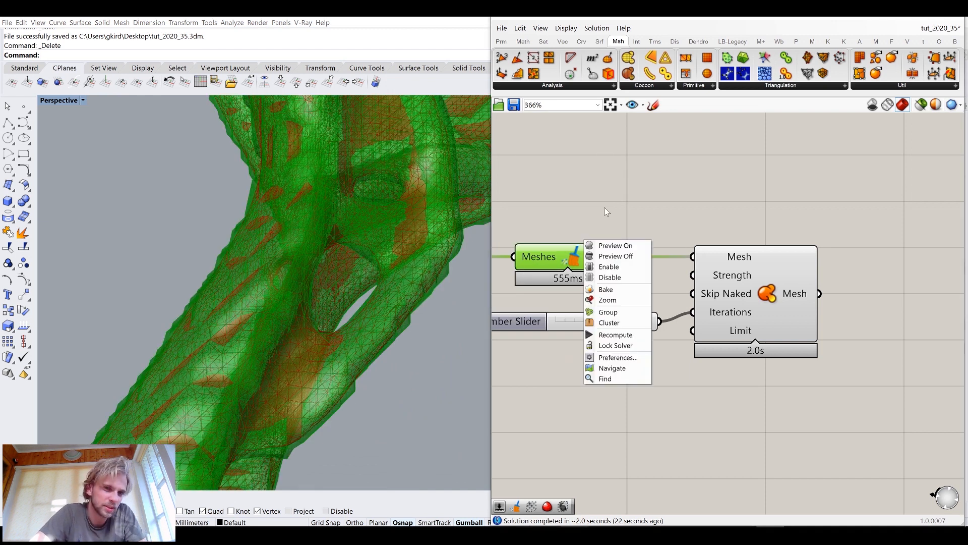
click(604, 207)
click(581, 259)
middle_click(580, 259)
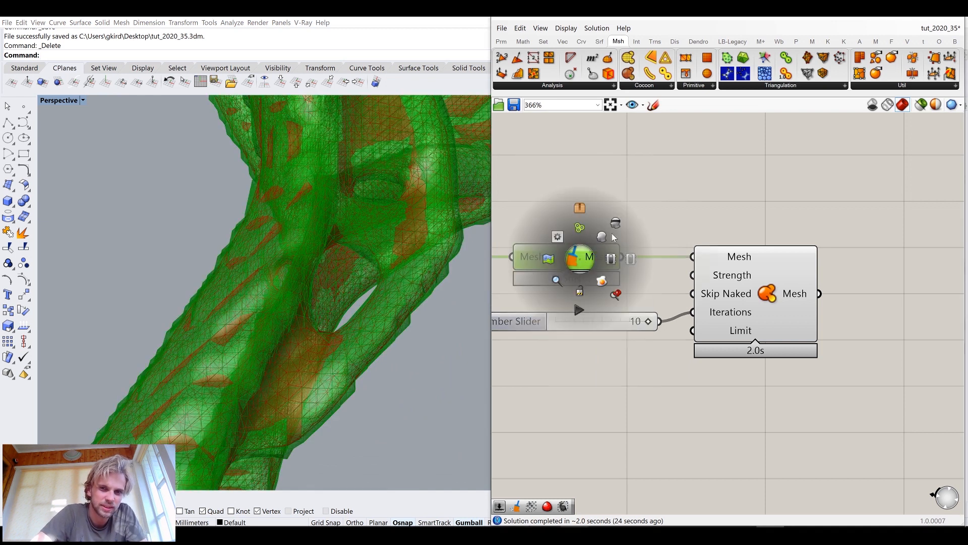
click(621, 215)
click(650, 217)
Bake the Smooth Mesh component's output into the Rhino document on the Default layer
scroll(672, 316, down, 4)
scroll(305, 295, down, 8)
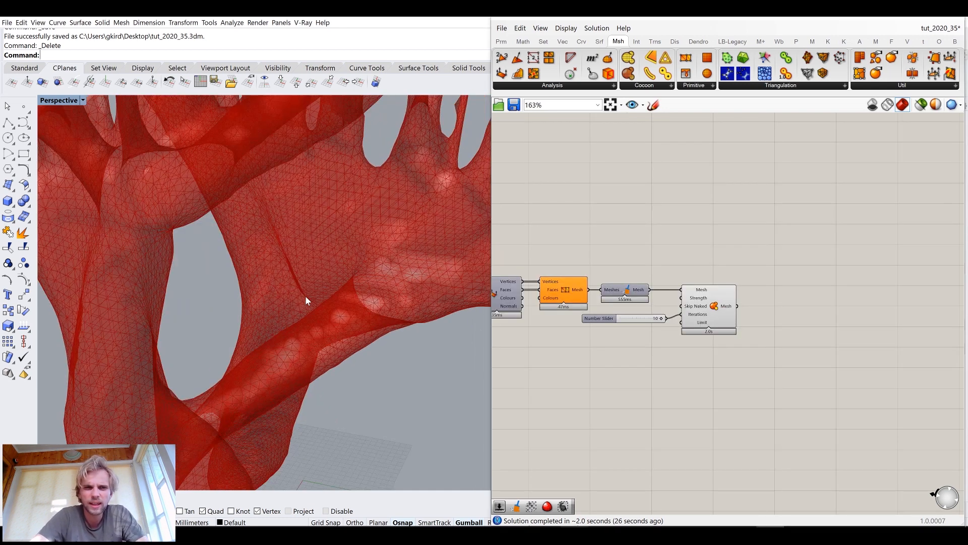
scroll(702, 308, up, 2)
click(703, 305)
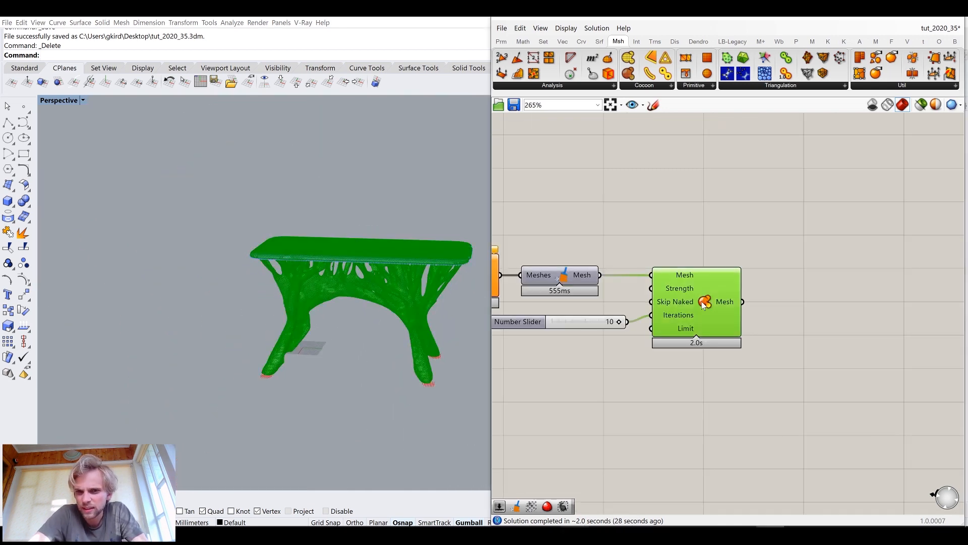
right_click(703, 302)
click(725, 341)
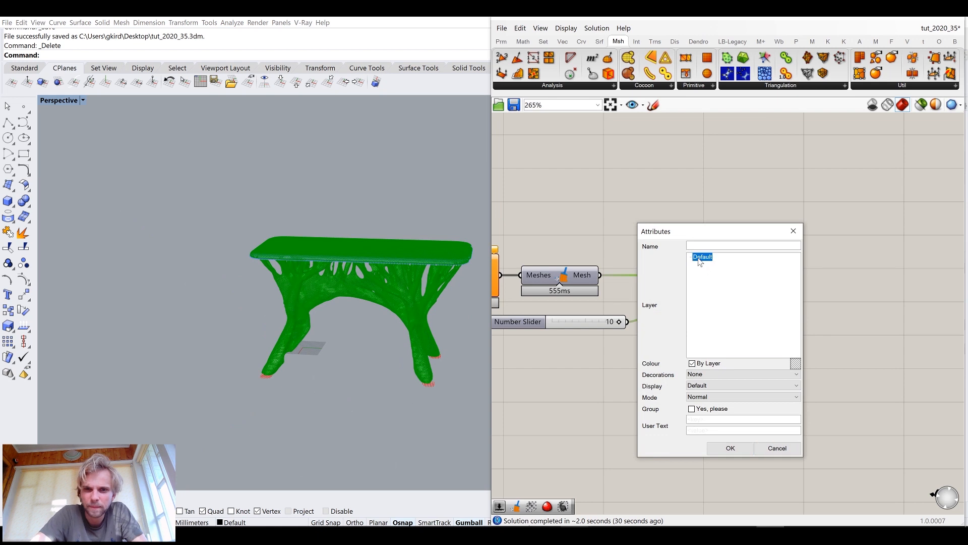
click(731, 447)
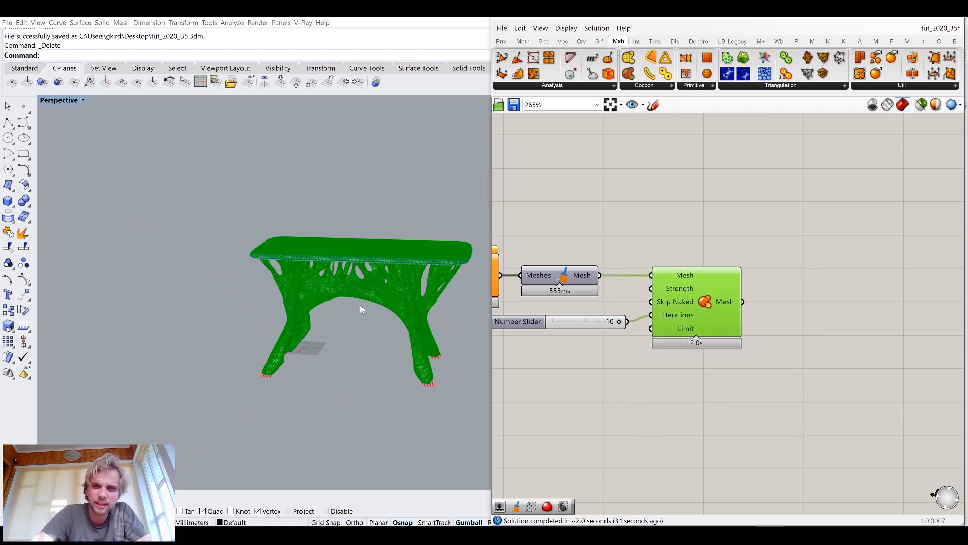
Select the baked mesh and orbit around it in the viewport
right_drag(361, 307, 356, 292)
click(356, 281)
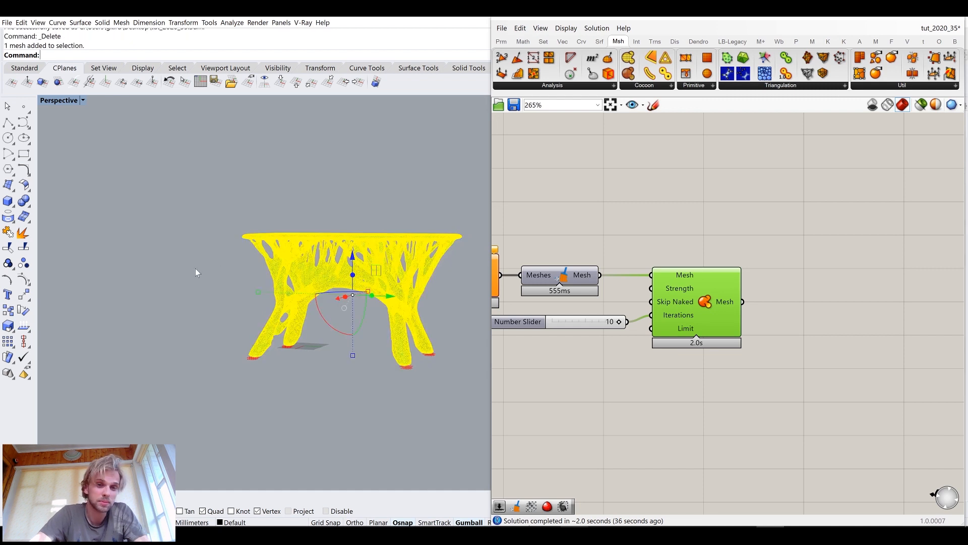
right_drag(261, 291, 395, 299)
scroll(394, 298, up, 1)
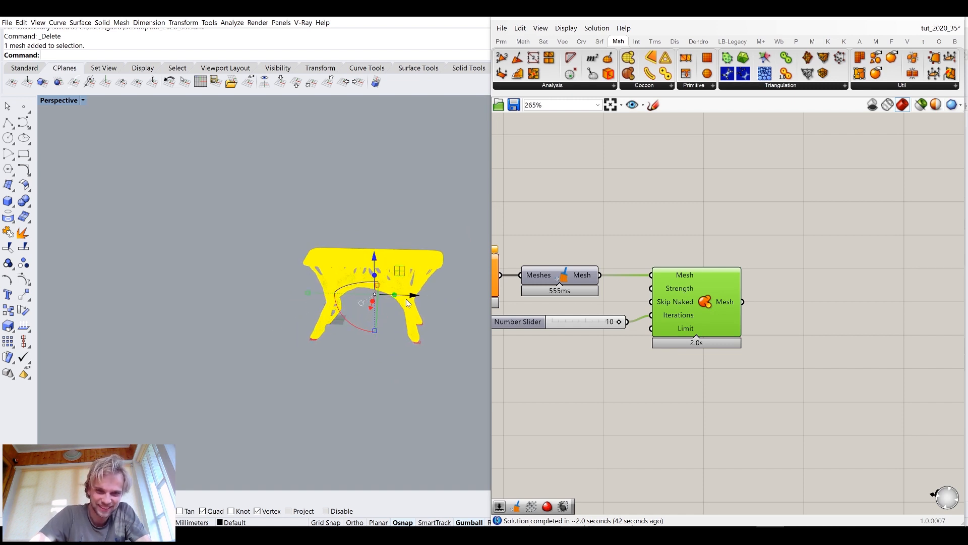
click(376, 381)
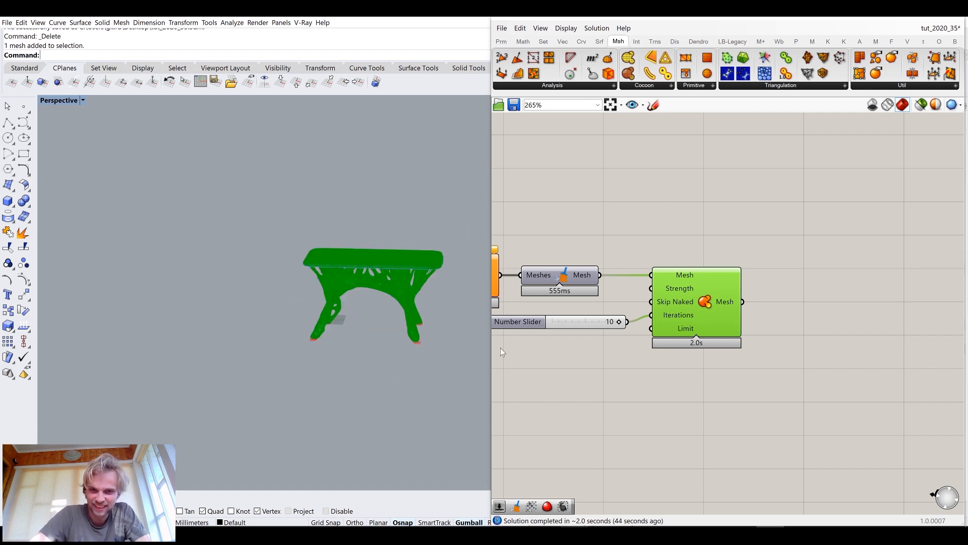
Turn off the Smooth Mesh component's preview
middle_click(704, 308)
click(734, 281)
click(816, 312)
scroll(802, 332, down, 9)
scroll(639, 321, up, 10)
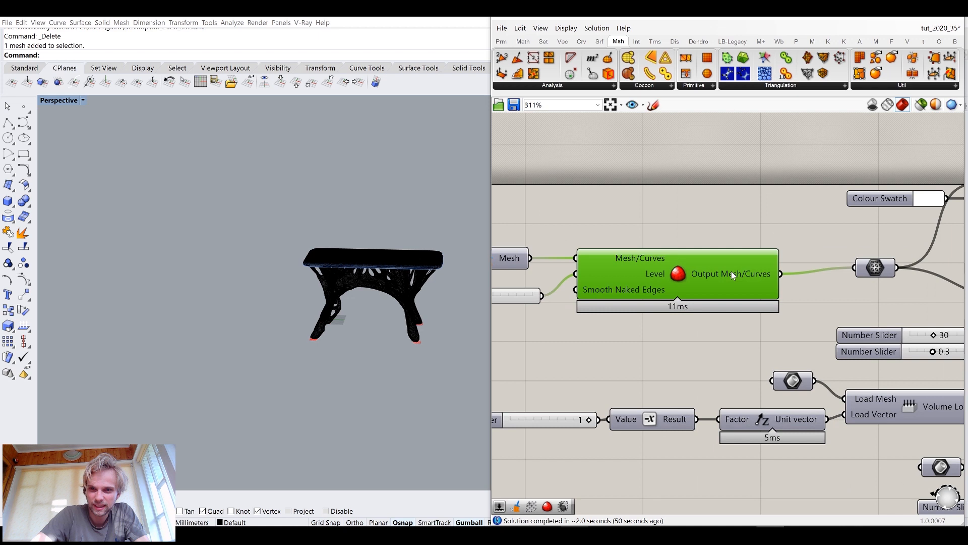
Select the baked mesh and zoom in to inspect its legs in the viewport
right_click(732, 275)
click(763, 288)
click(748, 206)
click(774, 396)
scroll(431, 295, up, 5)
scroll(432, 294, up, 8)
click(373, 289)
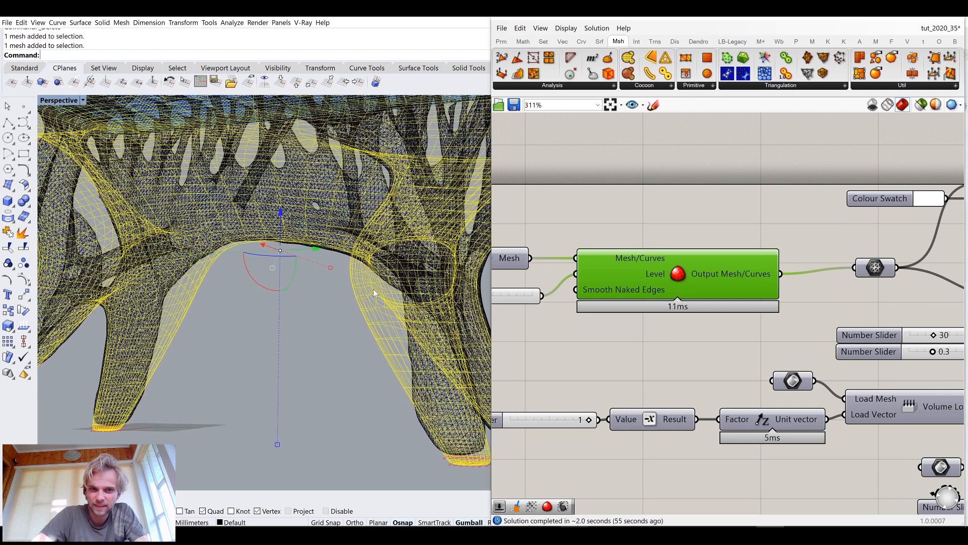
click(414, 280)
scroll(417, 280, down, 10)
right_drag(416, 280, 425, 297)
drag(430, 289, 248, 287)
key(alt)
key(Escape)
click(331, 285)
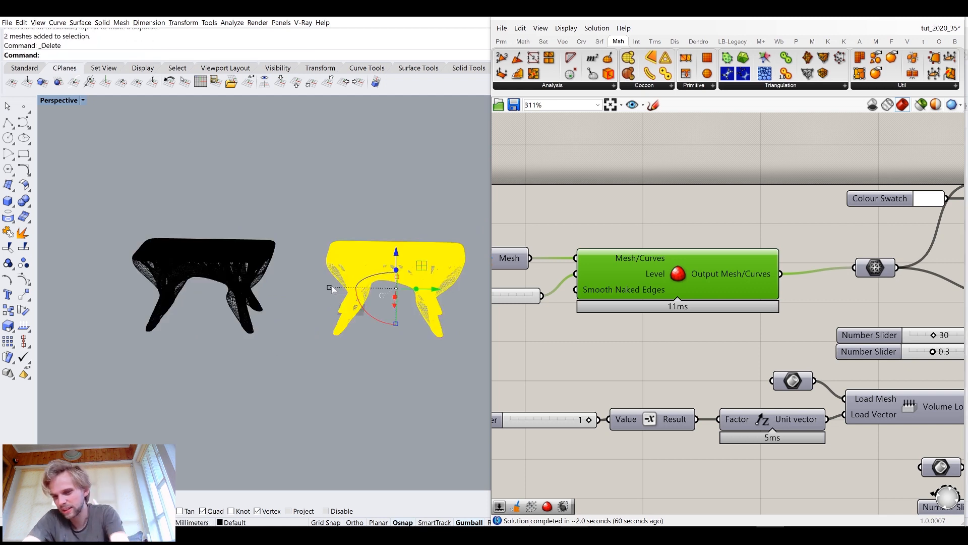
key(Delete)
scroll(292, 276, up, 4)
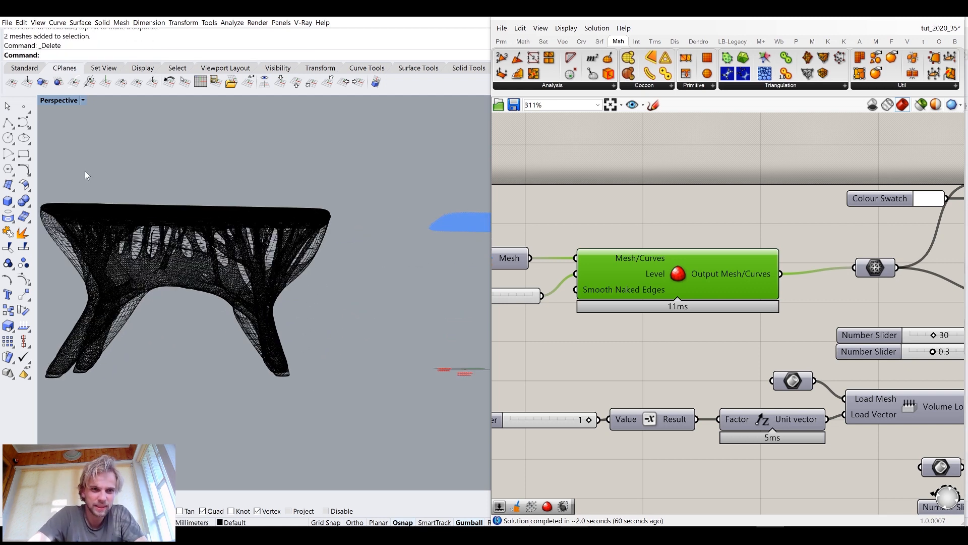
Switch the Perspective viewport's display mode to Shaded
click(71, 103)
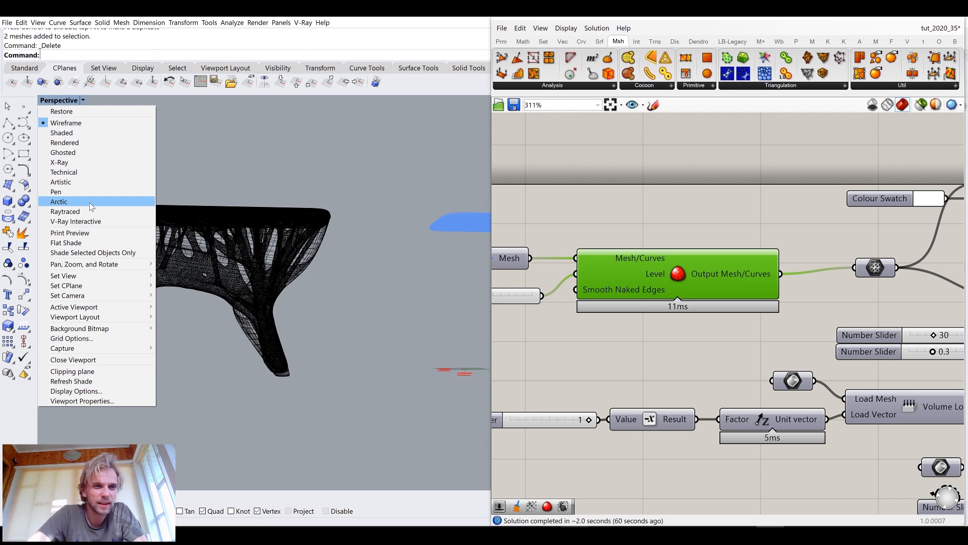
click(89, 203)
mouse_move(207, 211)
right_down()
mouse_move(180, 254)
mouse_move(301, 247)
right_up()
scroll(204, 211, up, 4)
right_click(52, 103)
click(66, 133)
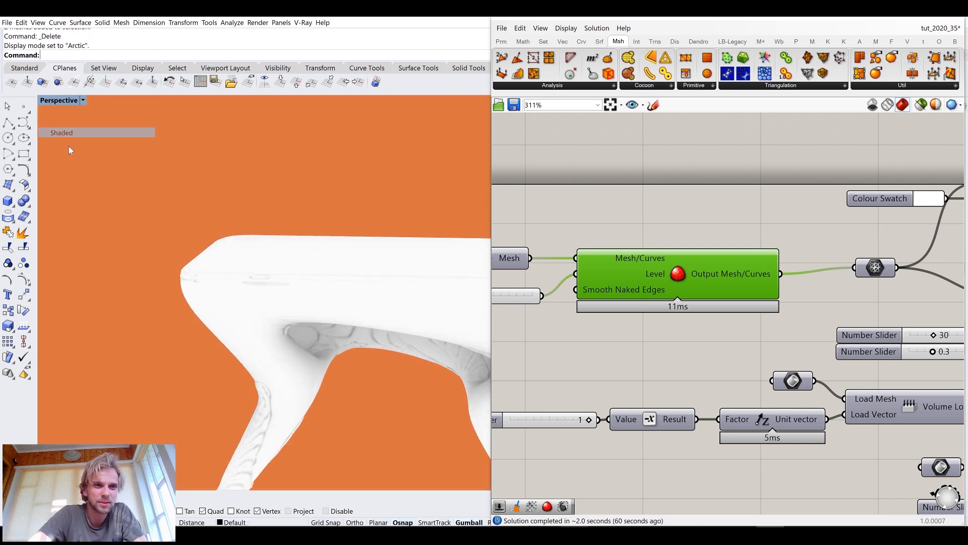
Hide the selected baked mesh, orbit around the scene, and undo the hide
click(899, 21)
mouse_move(398, 237)
right_down()
mouse_move(373, 250)
mouse_move(367, 271)
mouse_move(350, 223)
mouse_move(424, 210)
mouse_move(263, 230)
mouse_move(391, 258)
right_up()
click(391, 258)
text(Hide)
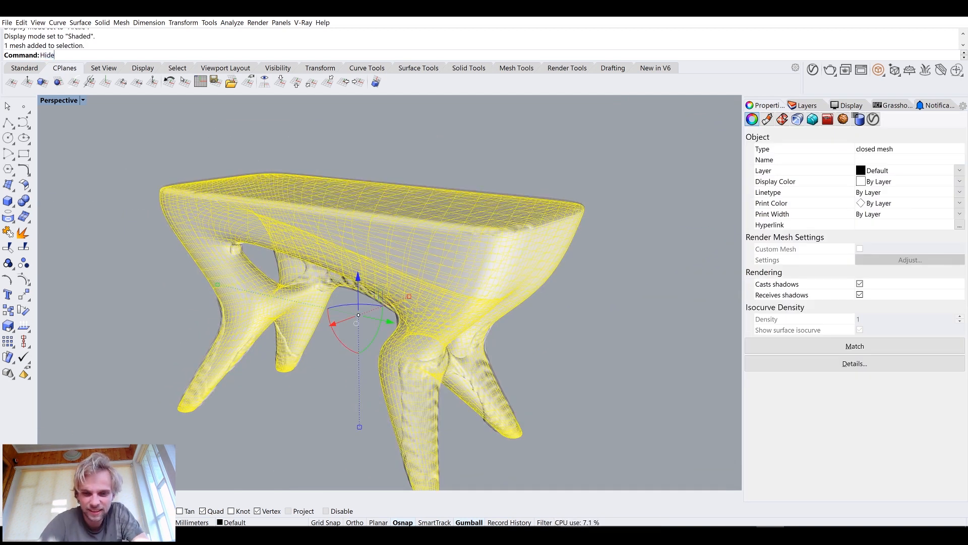
key(Return)
right_drag(437, 284, 310, 225)
scroll(376, 240, up, 5)
right_drag(376, 240, 323, 194)
scroll(359, 225, down, 6)
right_drag(395, 274, 452, 209)
scroll(446, 206, up, 4)
mouse_move(447, 210)
right_down()
mouse_move(411, 204)
mouse_move(389, 224)
mouse_move(447, 228)
right_up()
scroll(411, 205, down, 8)
key(ctrl+z)
Orbit and zoom around the mesh to examine its surface and legs
right_drag(250, 236, 337, 238)
scroll(341, 237, up, 5)
click(537, 179)
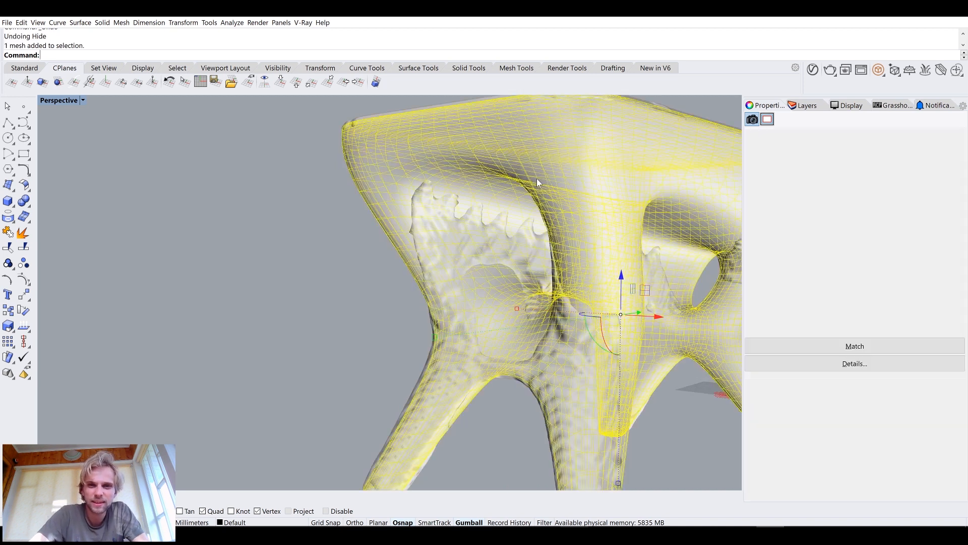
scroll(537, 178, down, 4)
right_drag(534, 178, 383, 219)
scroll(384, 219, down, 2)
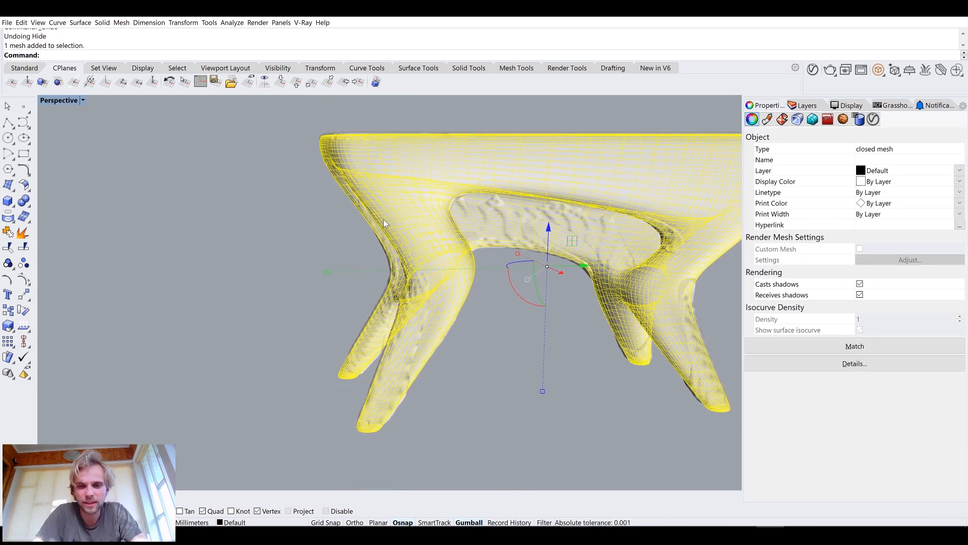
text(ffset)
key(Return)
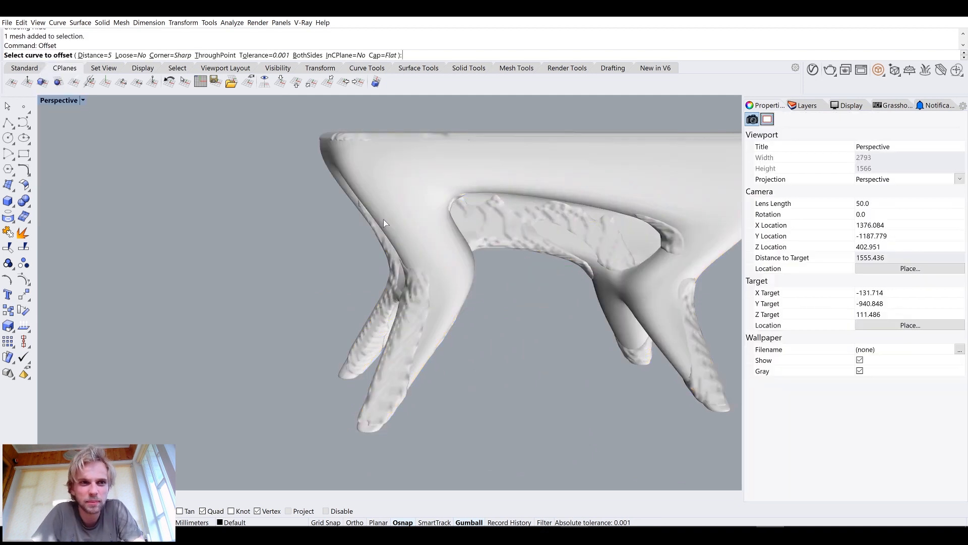
key(Escape)
Start OffsetMesh on the selected mesh and preview an offset distance of 5
click(391, 185)
text(OffsetMesh)
key(Return)
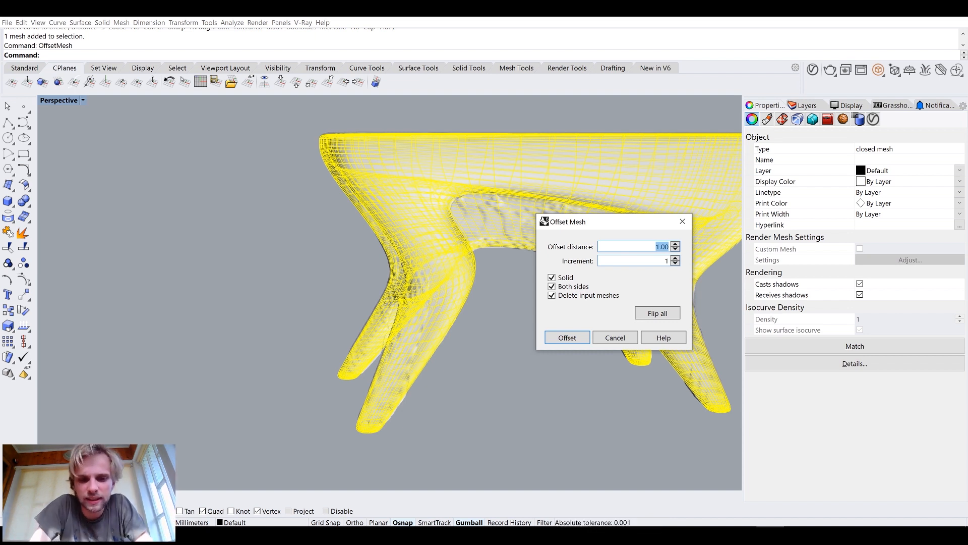
text(5)
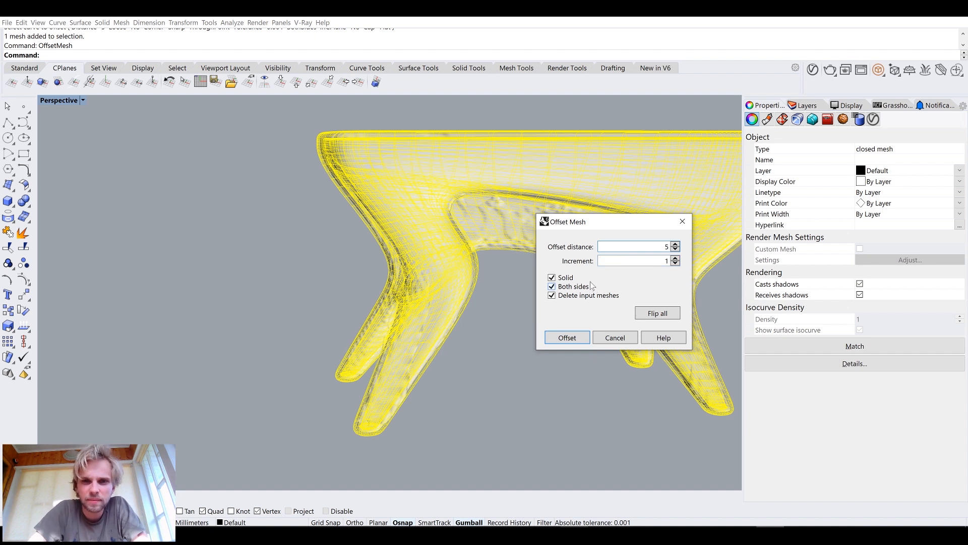
right_drag(380, 259, 621, 278)
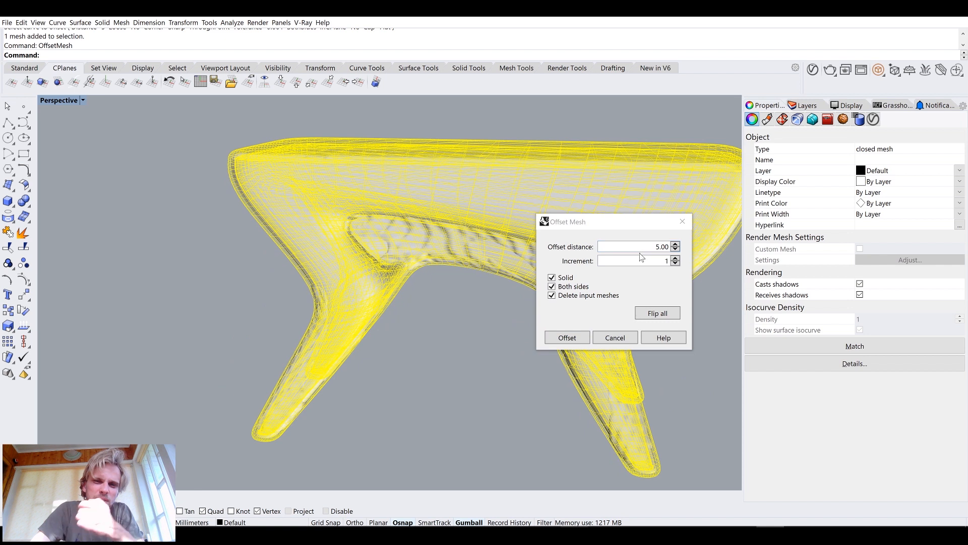
scroll(340, 137, up, 5)
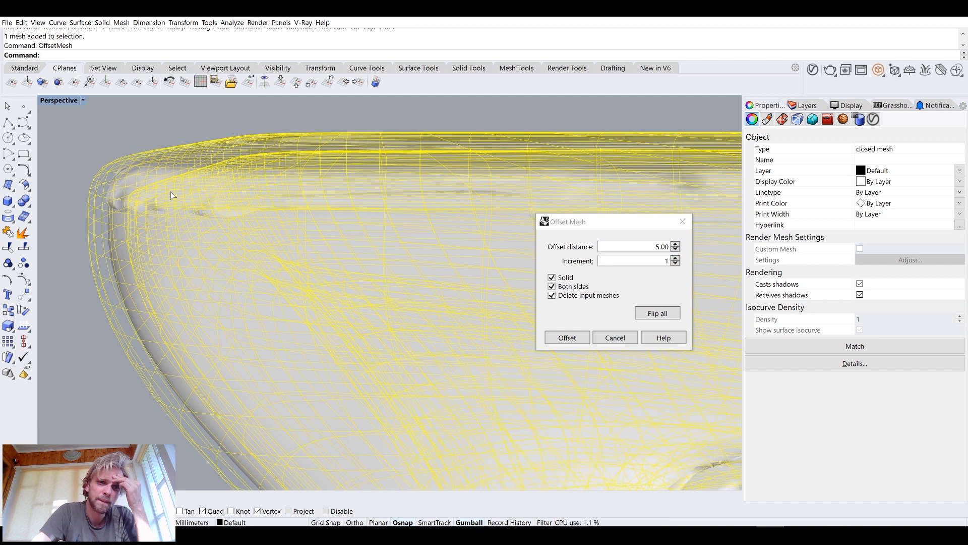
scroll(170, 192, down, 6)
scroll(204, 313, up, 3)
scroll(204, 314, up, 5)
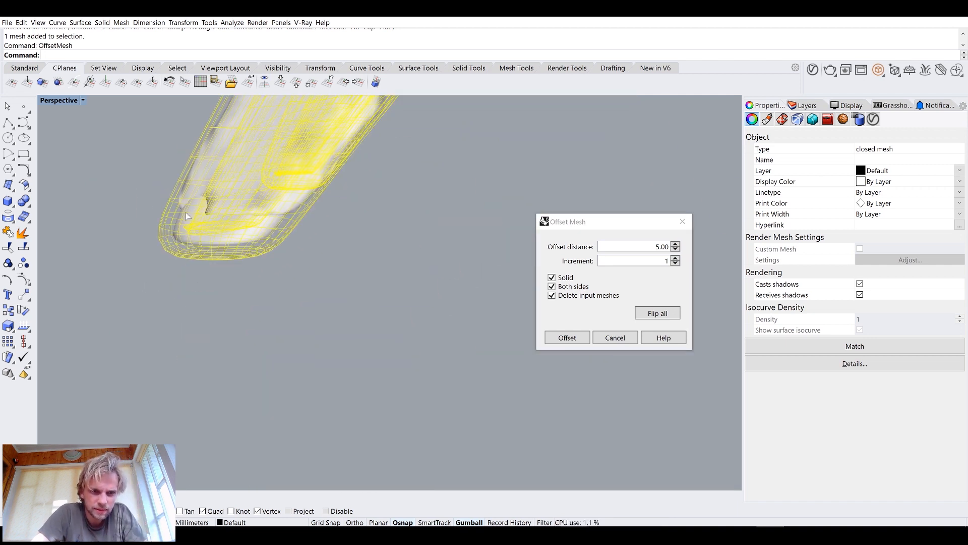
scroll(186, 217, up, 5)
scroll(204, 296, down, 5)
scroll(204, 296, up, 5)
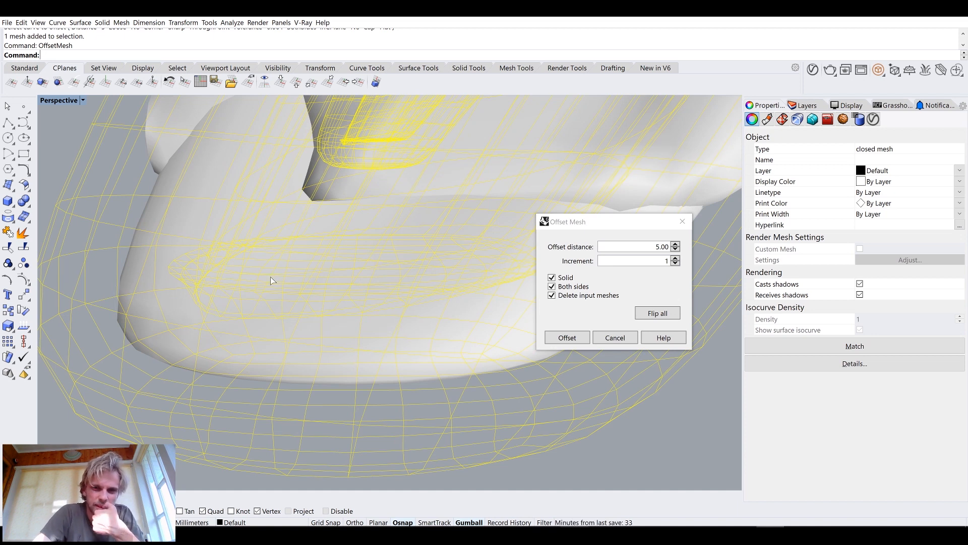
Set the offset distance to 3 and apply the solid, both-sides mesh offset
click(667, 247)
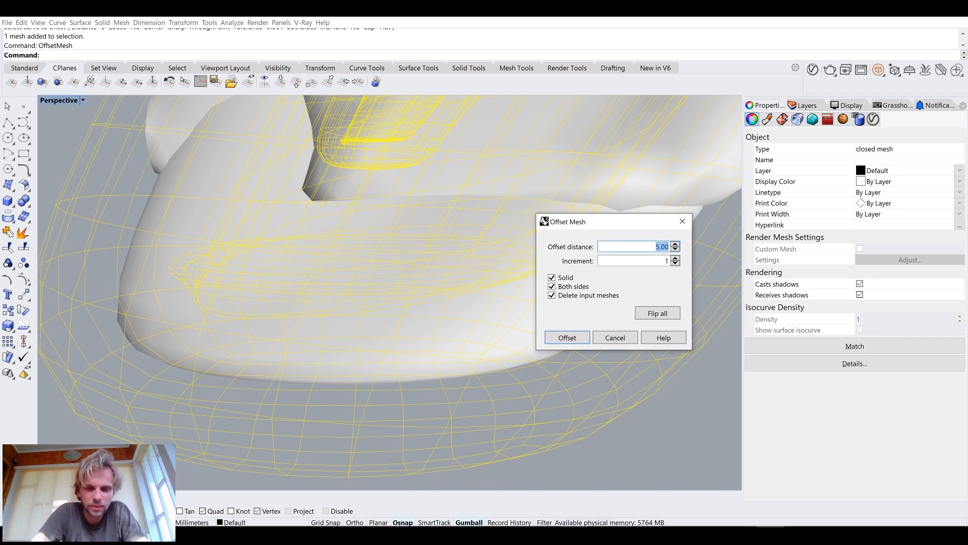
text(3)
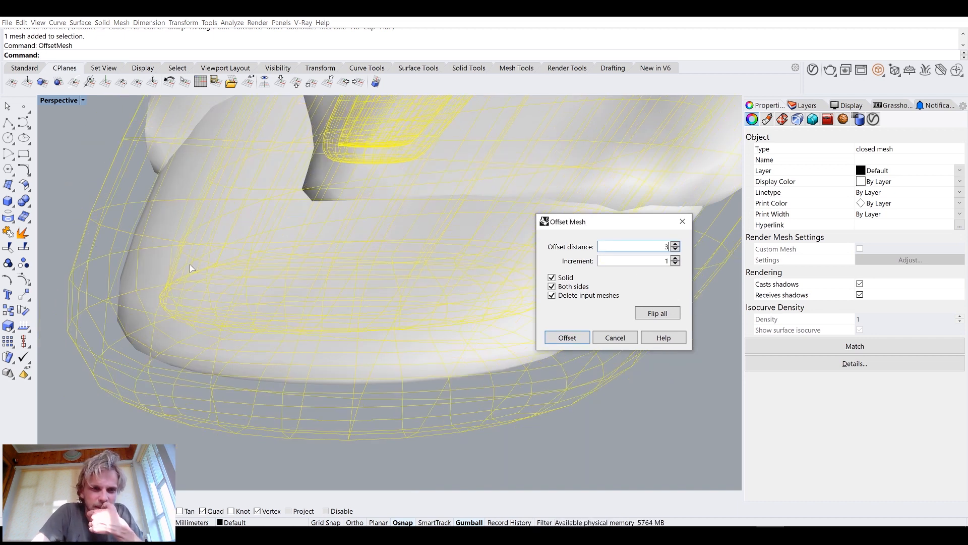
scroll(201, 266, down, 10)
scroll(224, 262, down, 4)
right_drag(273, 261, 247, 253)
scroll(168, 295, up, 7)
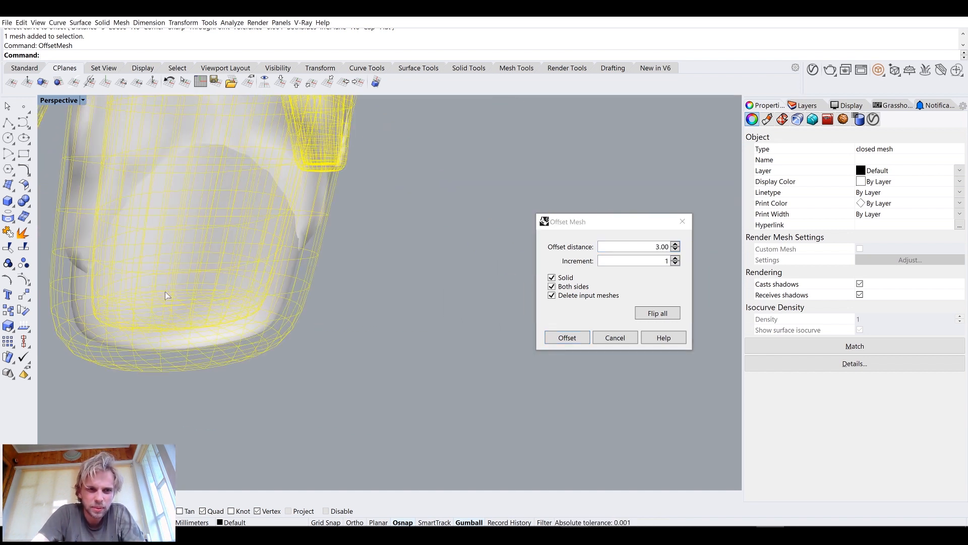
scroll(168, 292, down, 12)
right_drag(231, 288, 274, 272)
scroll(269, 277, up, 5)
shift+right_drag(249, 229, 253, 328)
scroll(253, 328, down, 8)
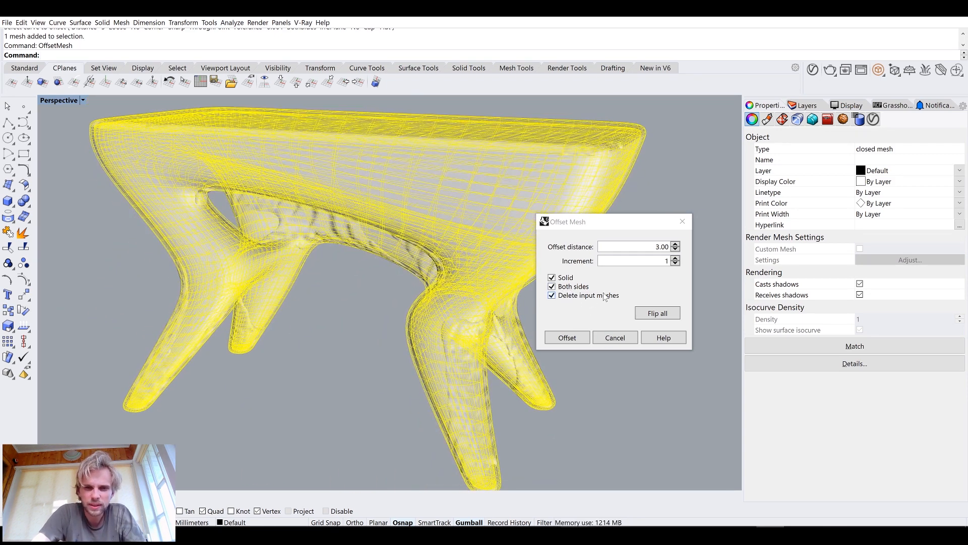
click(568, 338)
Inspect the offset mesh up close, then undo the mesh offset
right_drag(512, 341, 352, 173)
scroll(332, 198, up, 2)
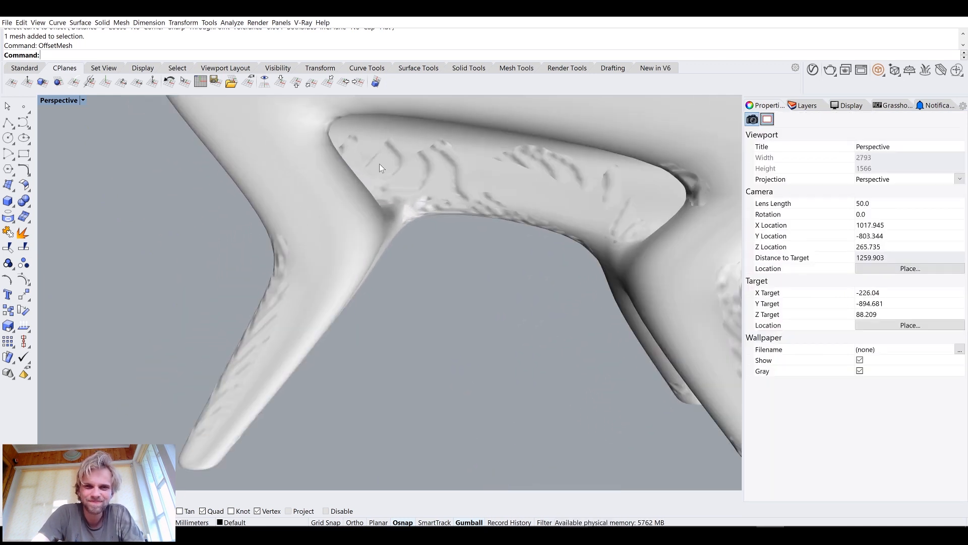
scroll(451, 183, down, 6)
scroll(474, 215, up, 4)
right_drag(474, 216, 575, 216)
scroll(472, 153, up, 2)
scroll(474, 193, down, 4)
scroll(483, 184, up, 1)
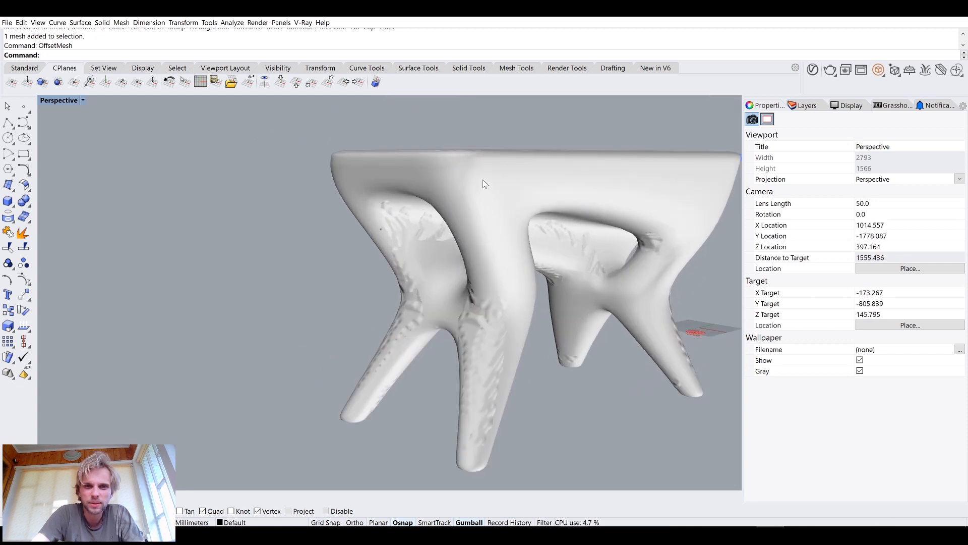
key(ctrl+z)
right_drag(322, 246, 368, 220)
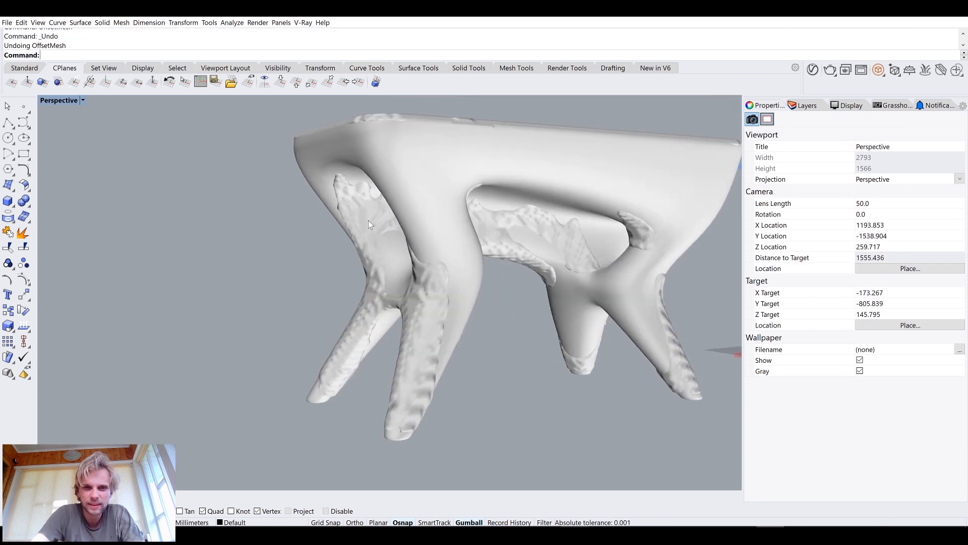
click(423, 174)
text(Of)
key(Return)
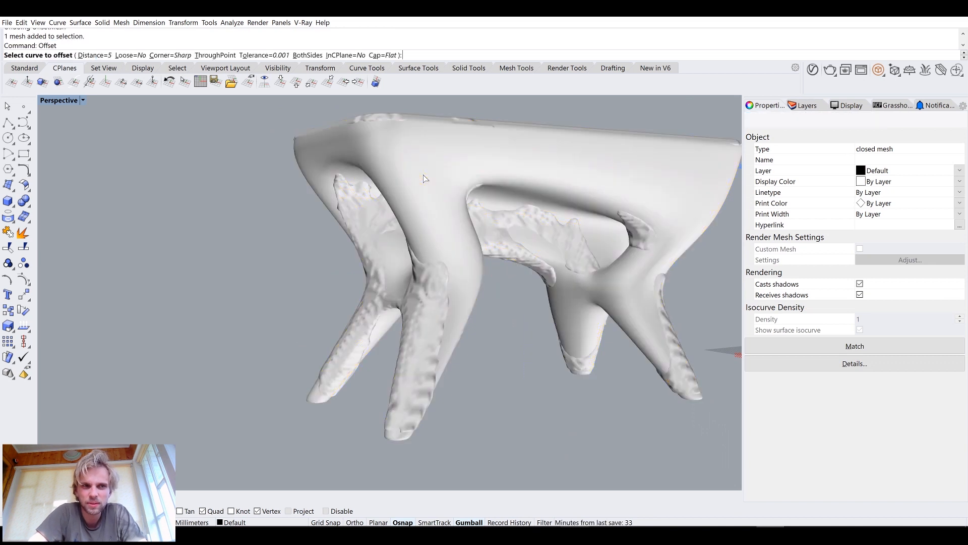
key(Escape)
Offset the mesh as a one-sided solid with offset distance 7, deleting the input mesh
click(424, 175)
text(OffsetMesh)
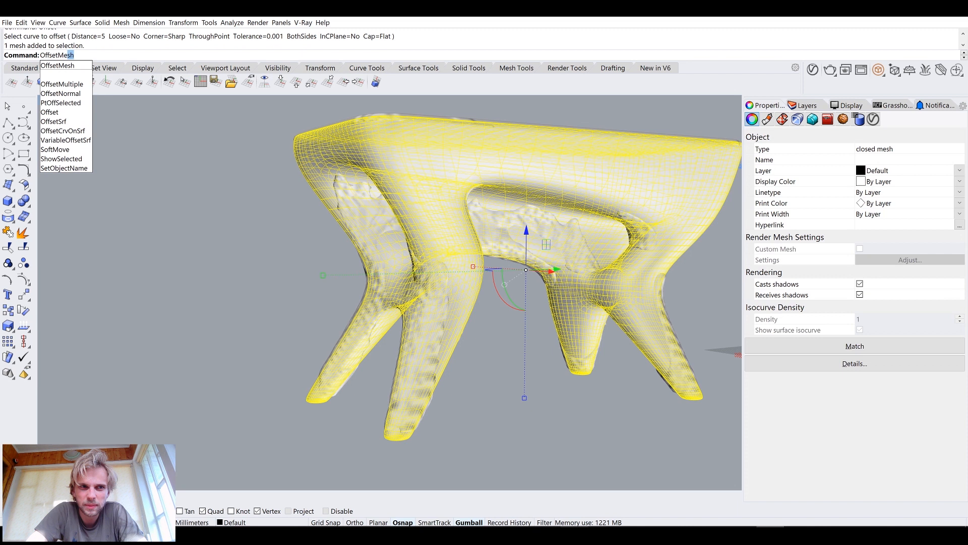
key(Return)
click(558, 286)
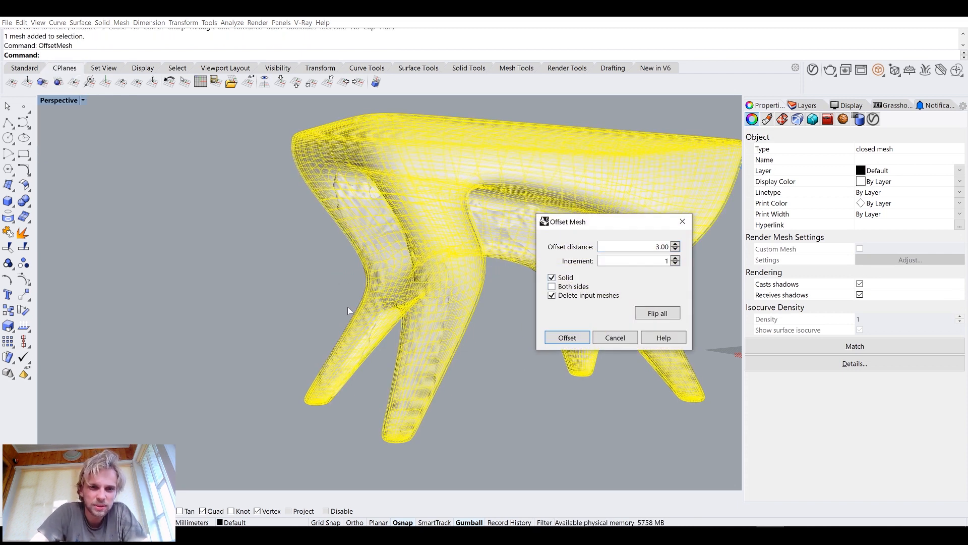
scroll(303, 423, up, 5)
click(674, 244)
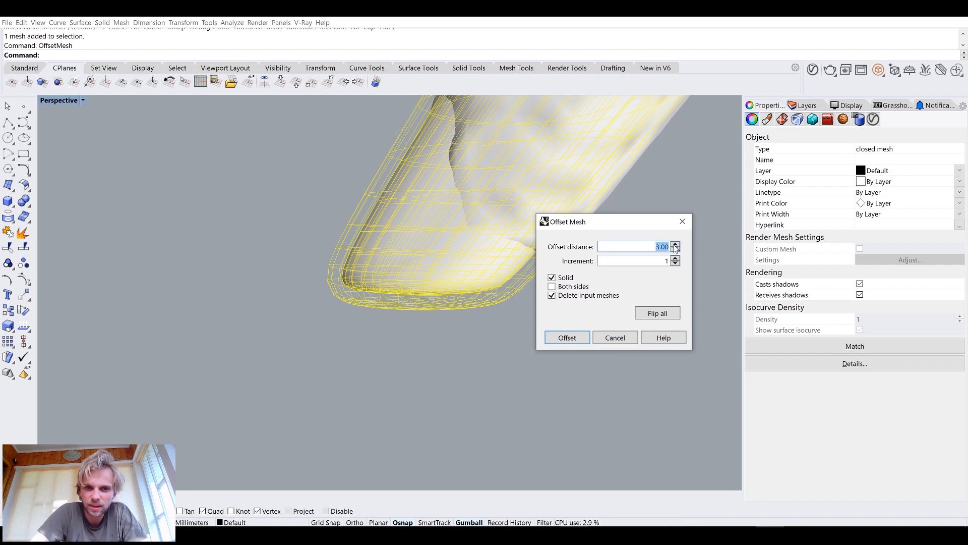
text(7)
click(567, 337)
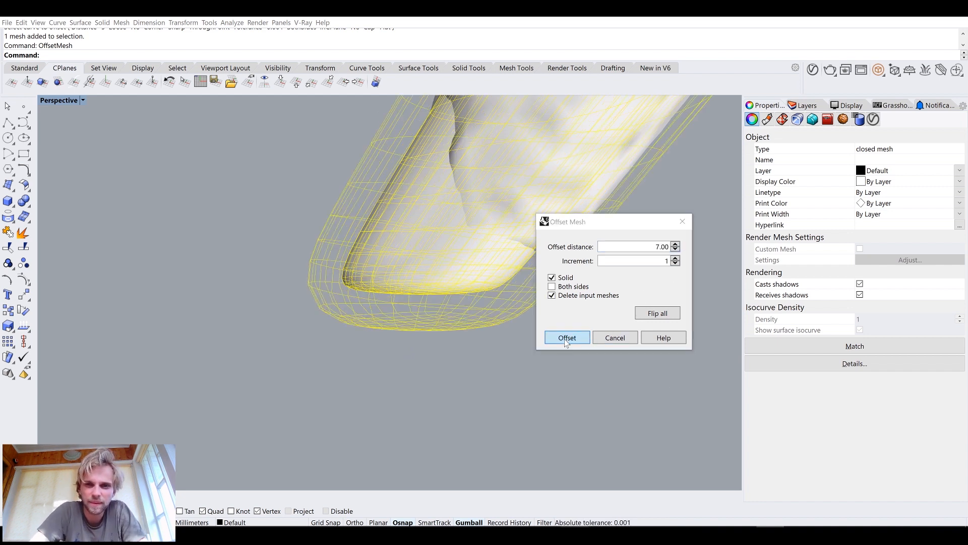
Switch the Perspective viewport's display mode to Arctic
scroll(529, 391, down, 2)
scroll(498, 340, down, 6)
shift+right_drag(525, 302, 502, 314)
right_drag(501, 314, 482, 272)
scroll(456, 312, down, 2)
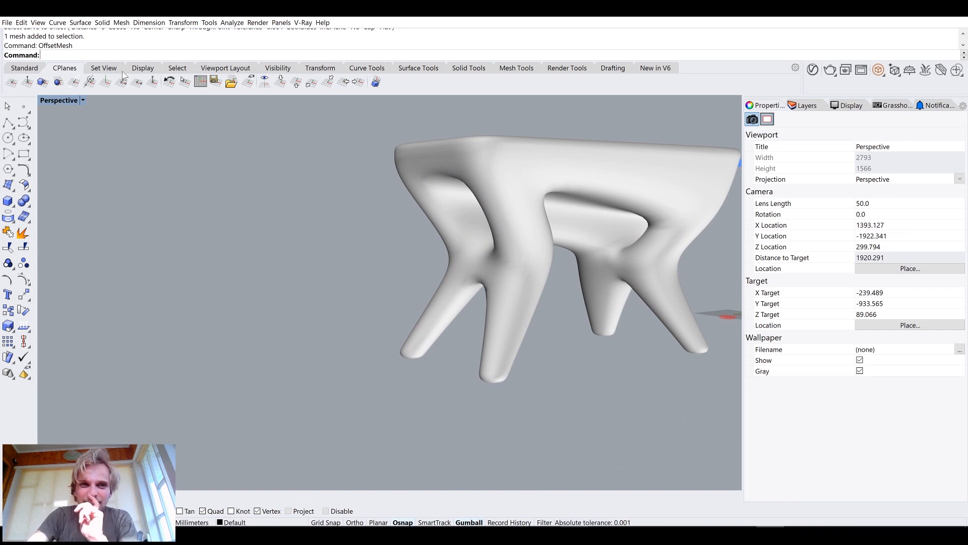
click(44, 104)
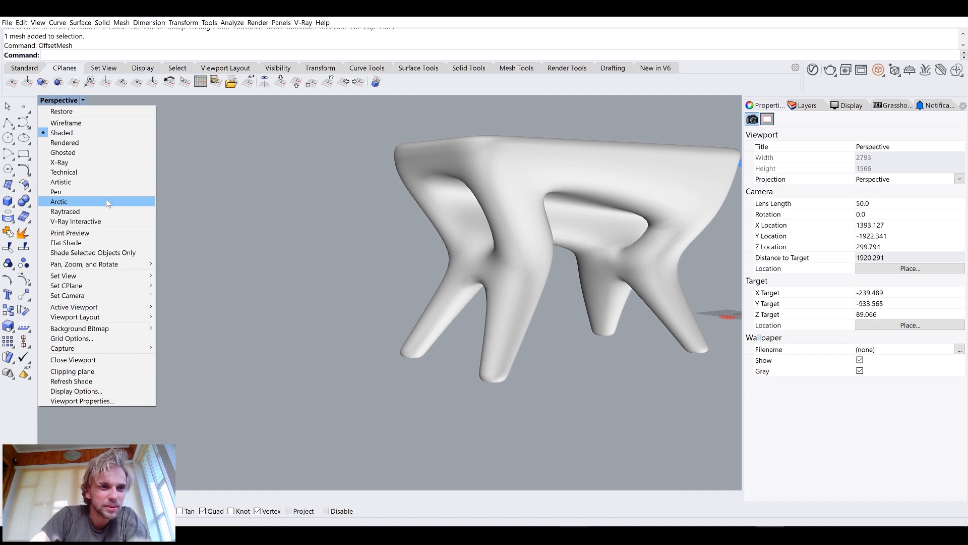
click(104, 199)
right_drag(252, 225, 228, 202)
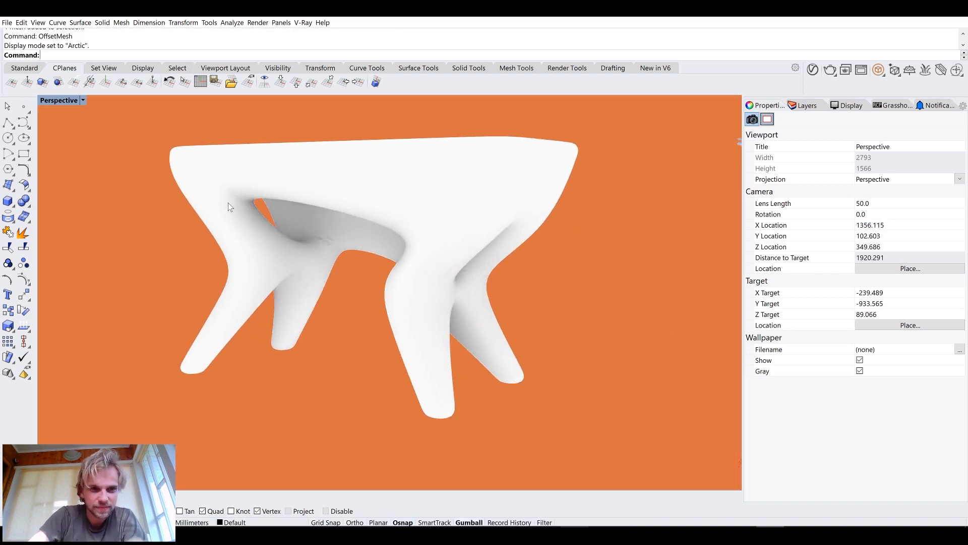
Assign a new Glass material to the offset mesh
click(227, 204)
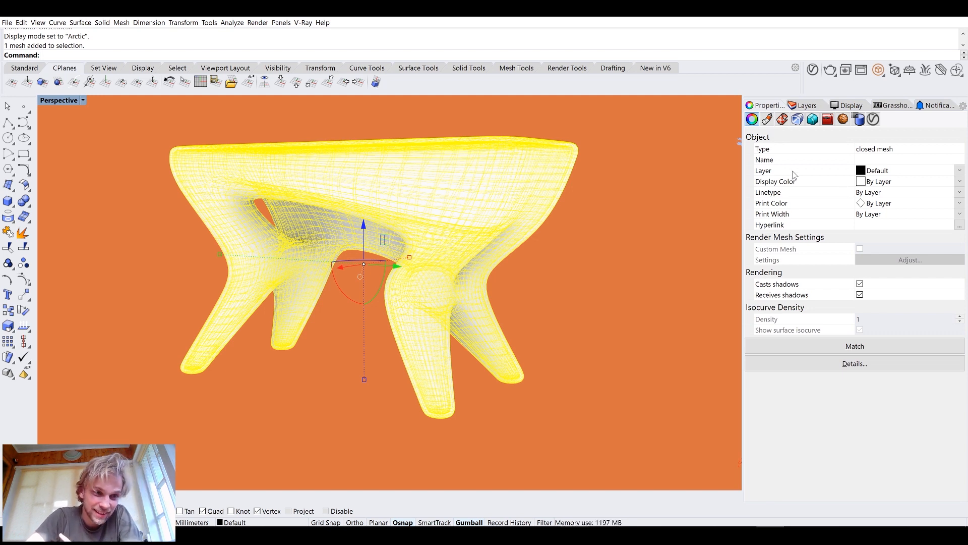
click(809, 106)
click(764, 106)
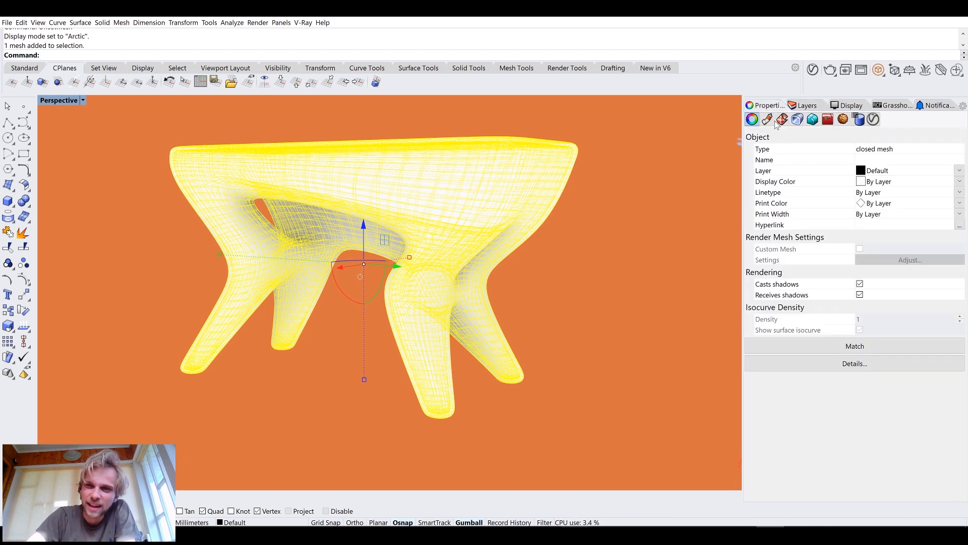
click(770, 122)
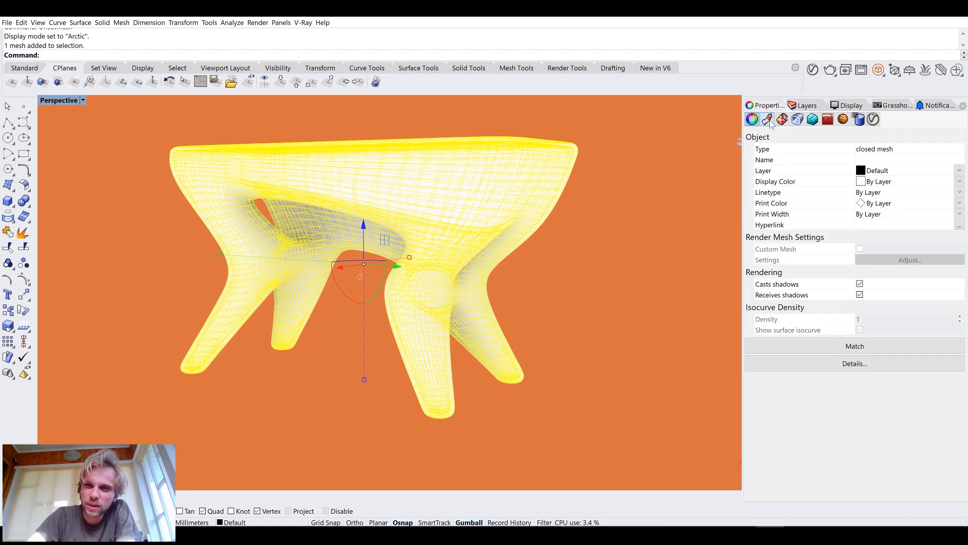
click(837, 152)
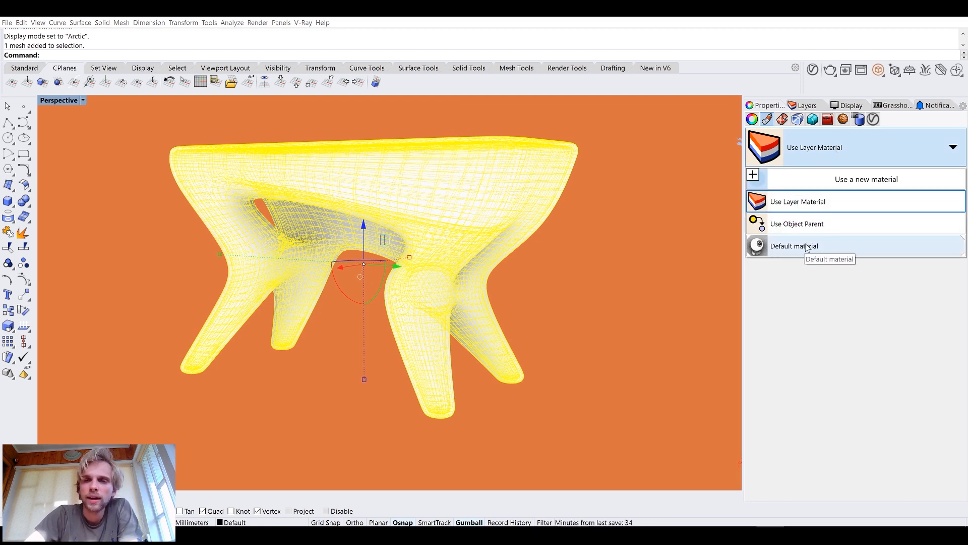
click(815, 157)
click(816, 150)
click(820, 188)
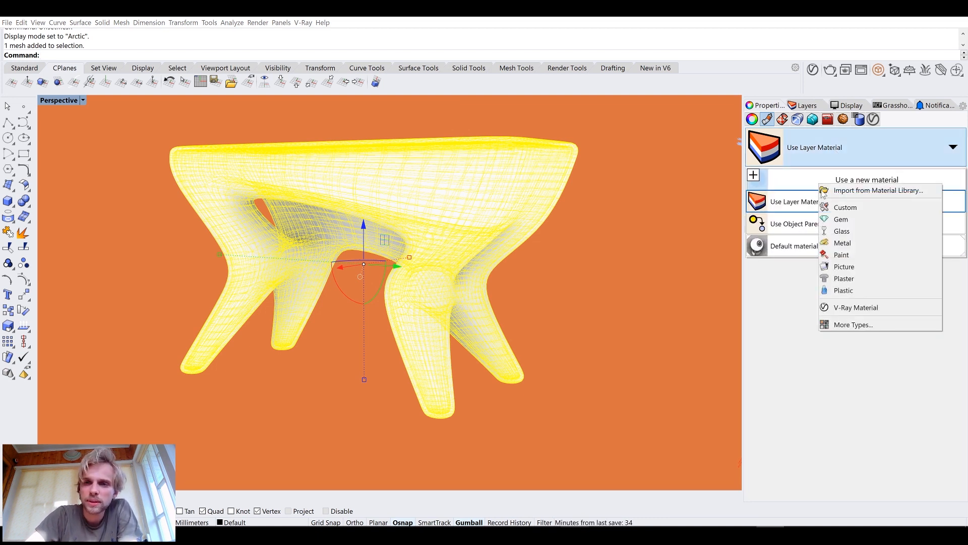
click(857, 234)
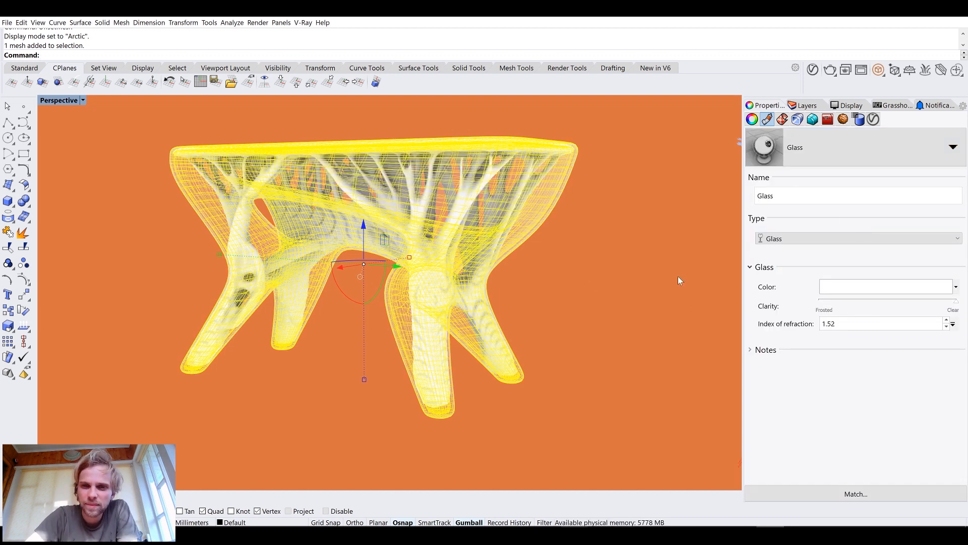
Set the Glass material's colour to Gold
click(844, 286)
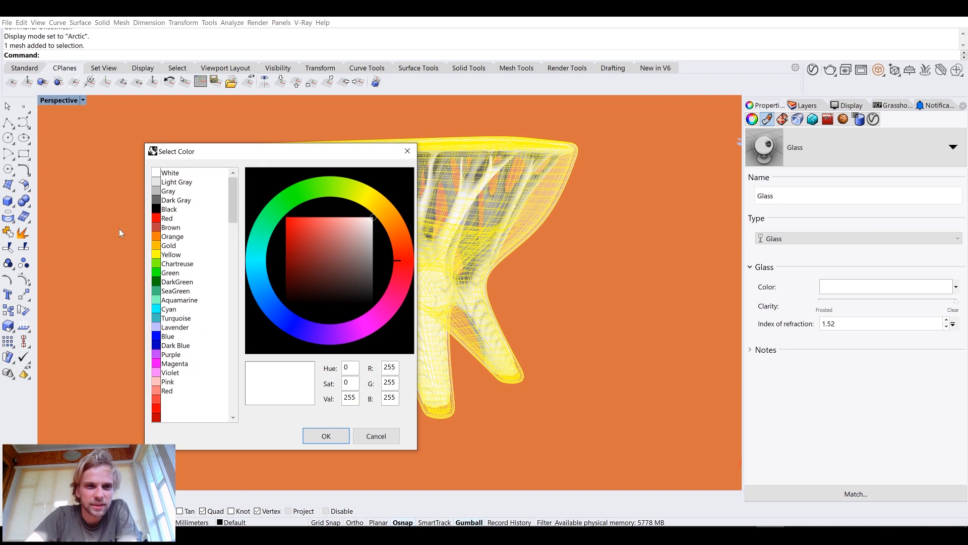
click(376, 315)
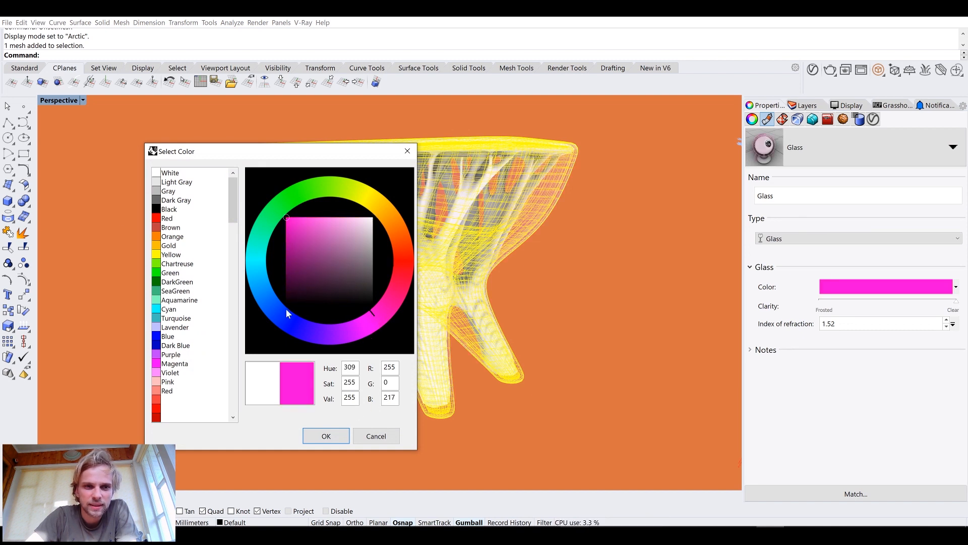
click(163, 249)
click(325, 436)
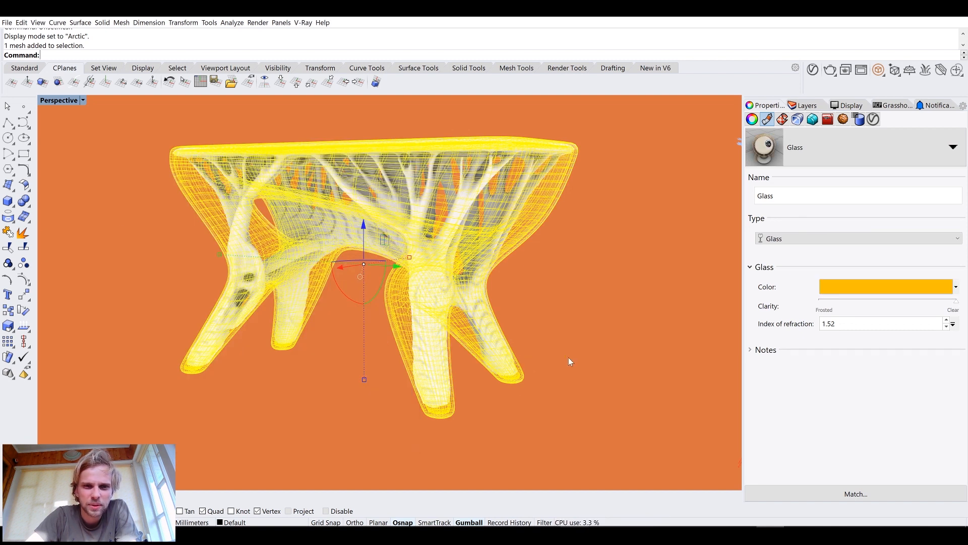
Set the Perspective viewport's Arctic display mode background colour to black
click(661, 325)
right_drag(562, 299, 610, 289)
scroll(269, 146, up, 2)
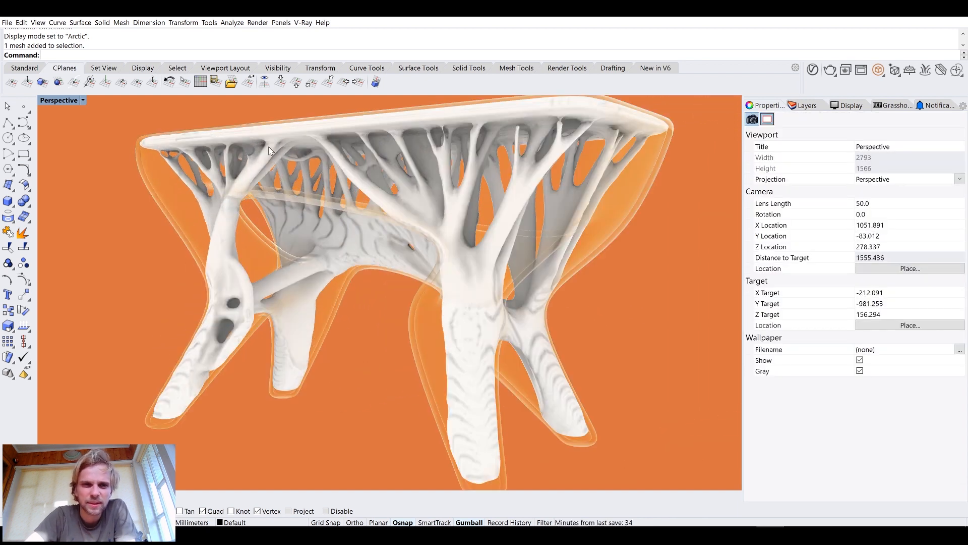
click(341, 199)
click(329, 376)
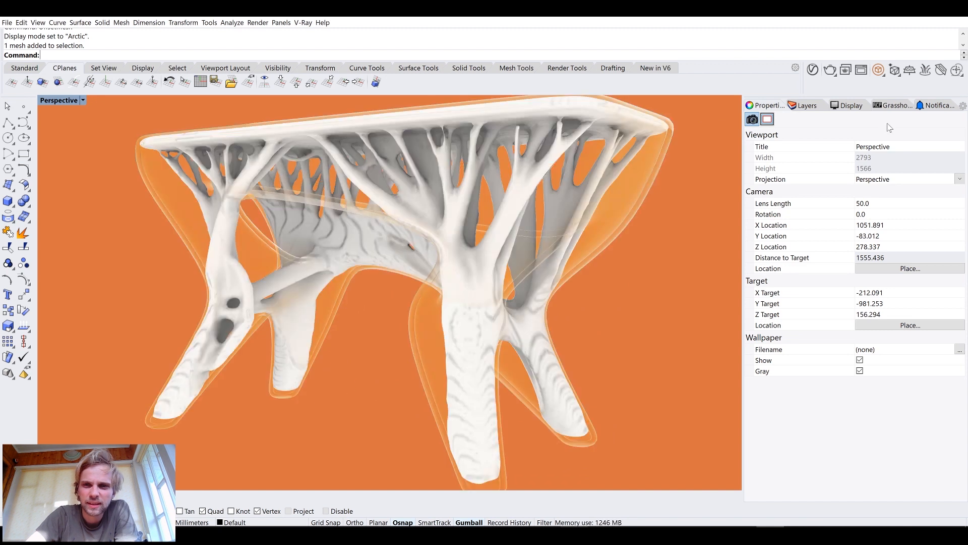
click(813, 107)
click(857, 108)
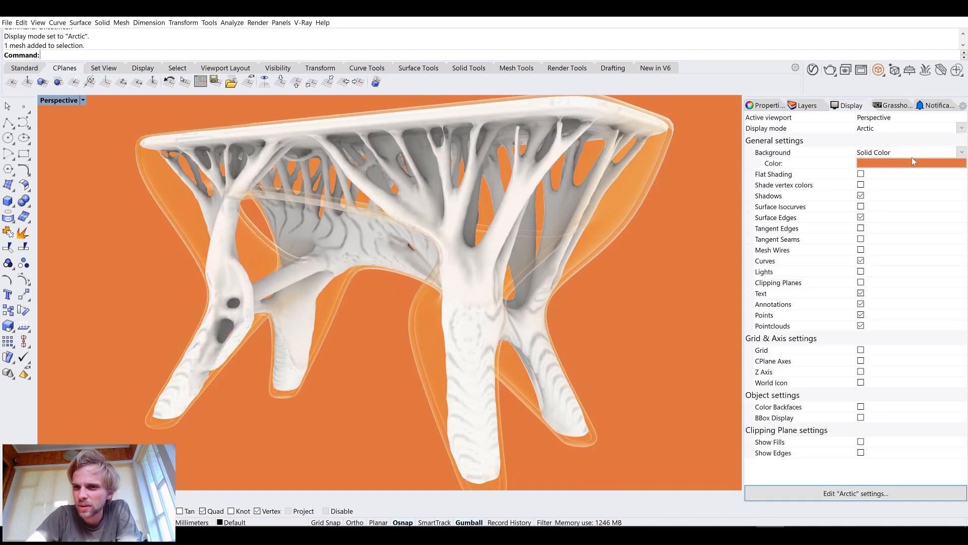
click(909, 164)
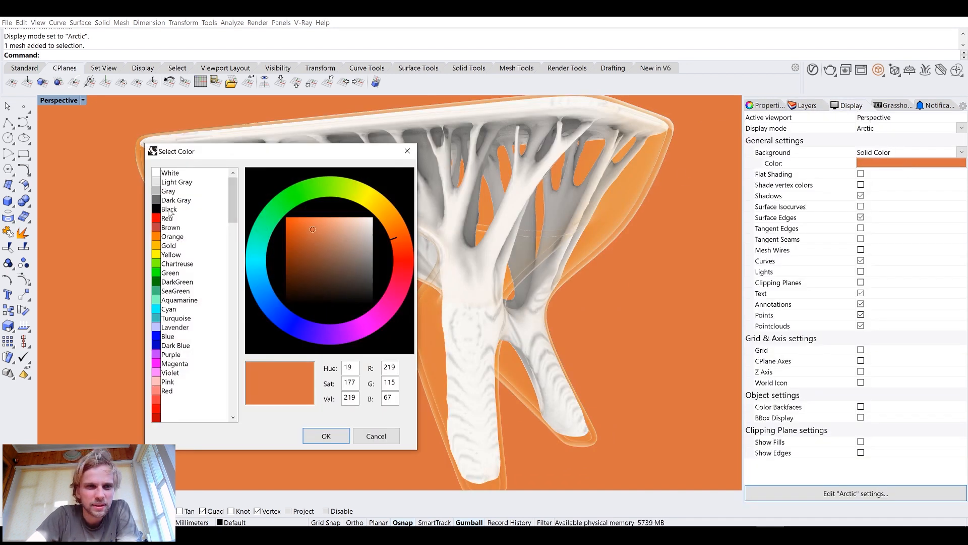
click(320, 433)
scroll(633, 338, down, 6)
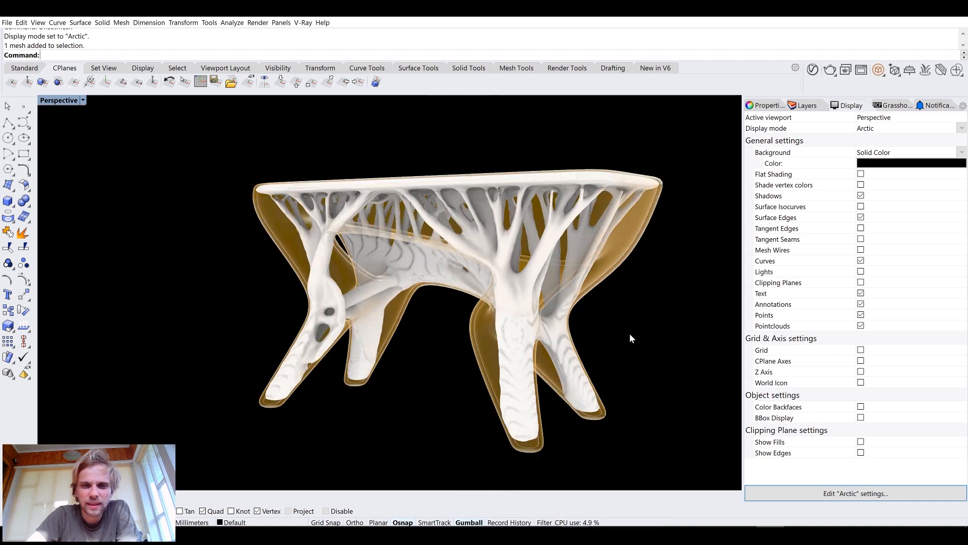
Assign a new Metal material with the Stainless steel colour to the inner stool mesh
right_drag(548, 304, 284, 232)
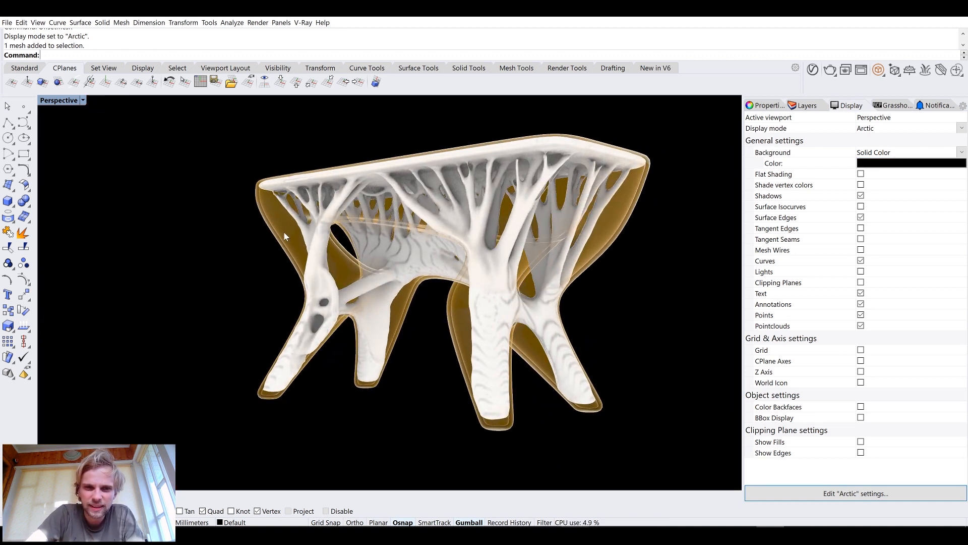
click(315, 267)
click(338, 300)
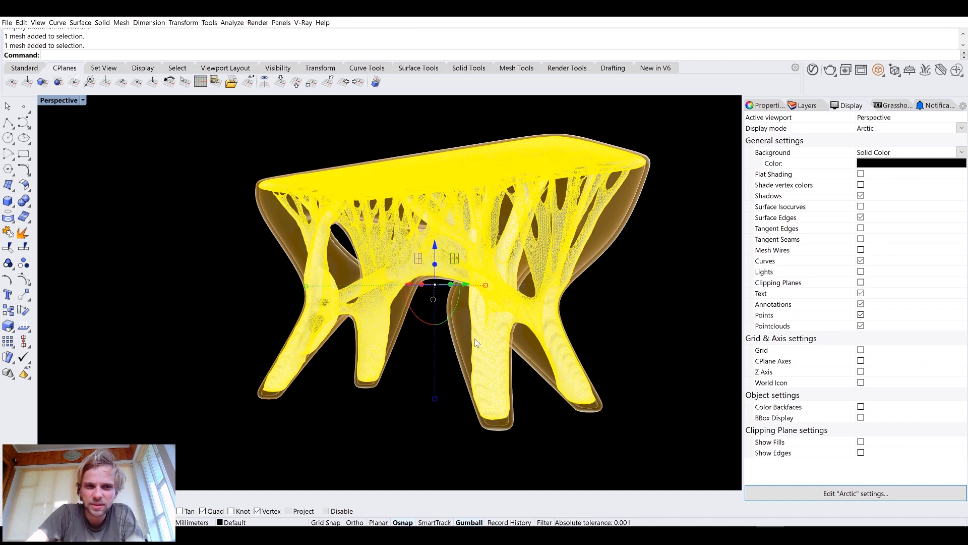
click(751, 105)
click(767, 119)
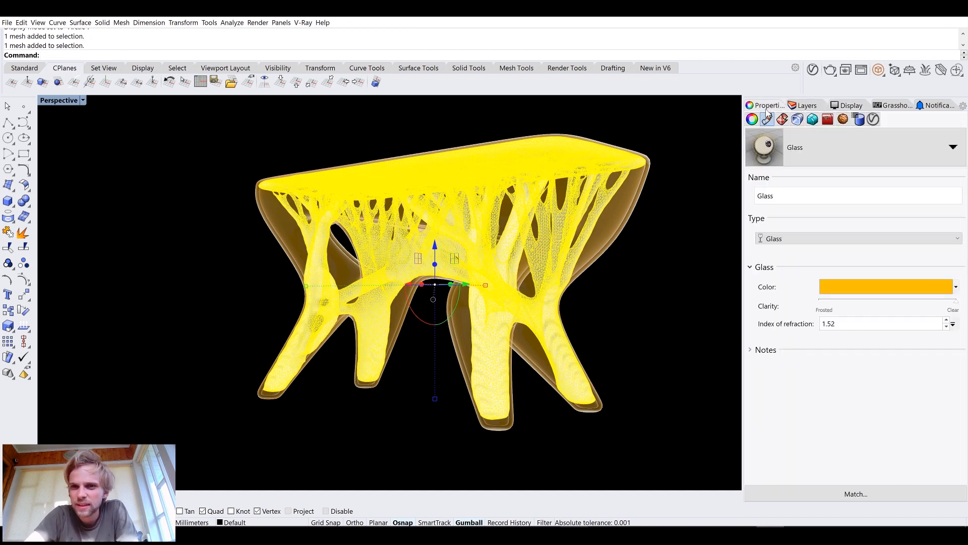
click(807, 144)
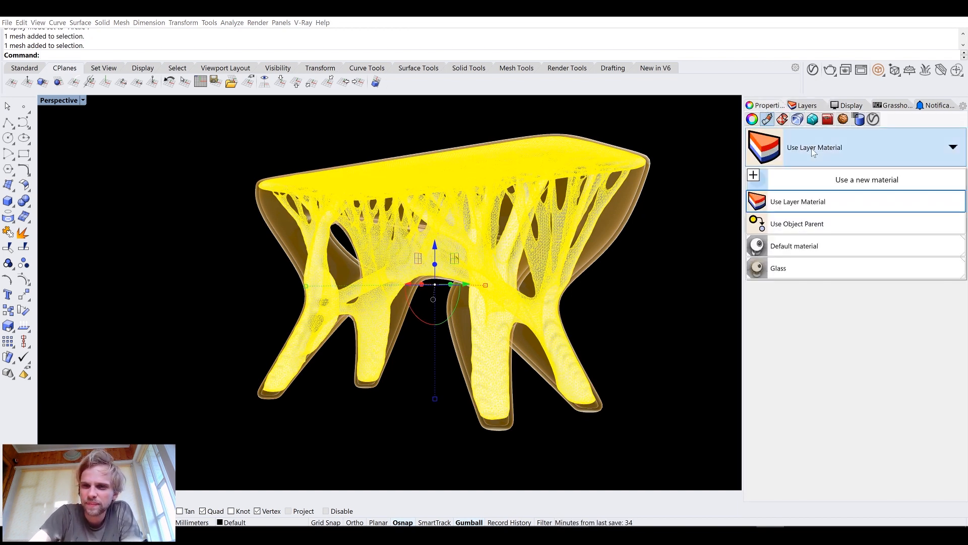
click(798, 180)
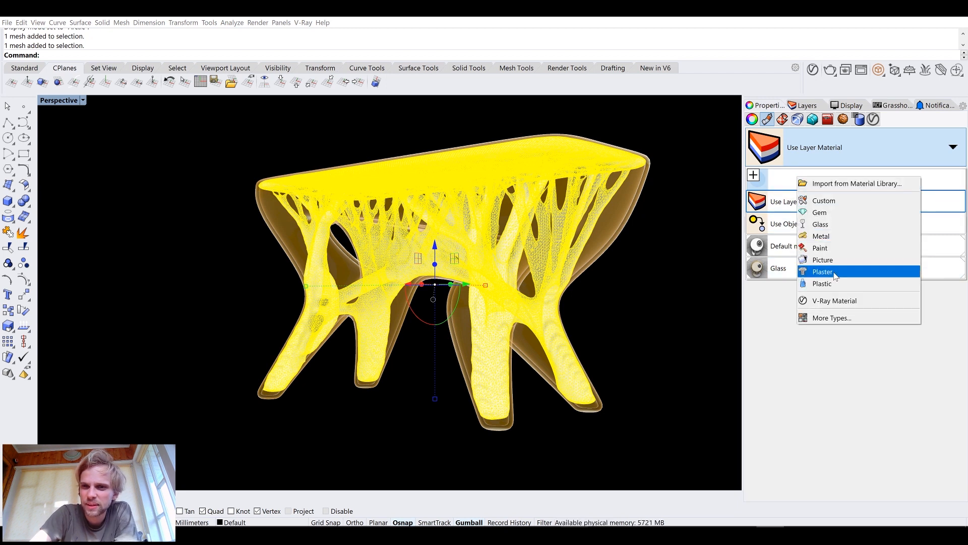
click(822, 236)
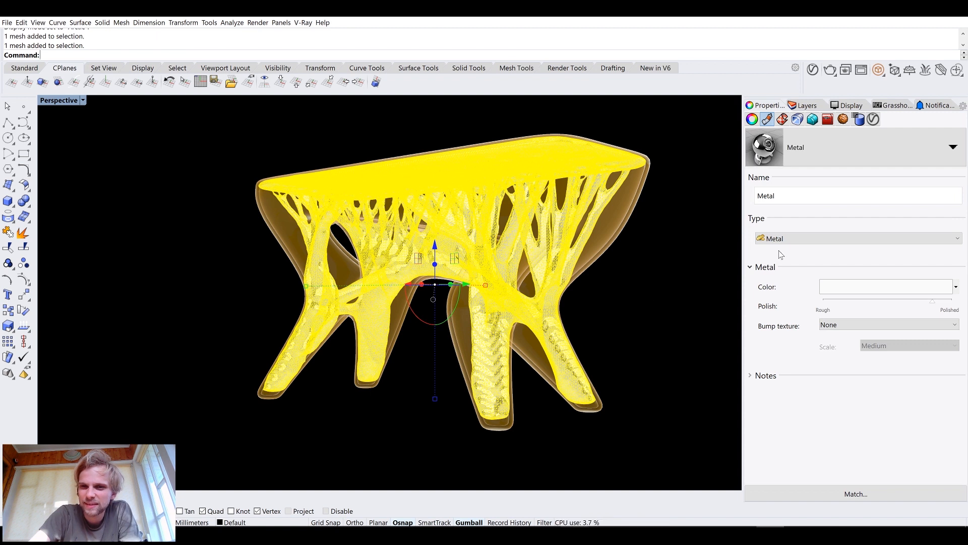
click(851, 287)
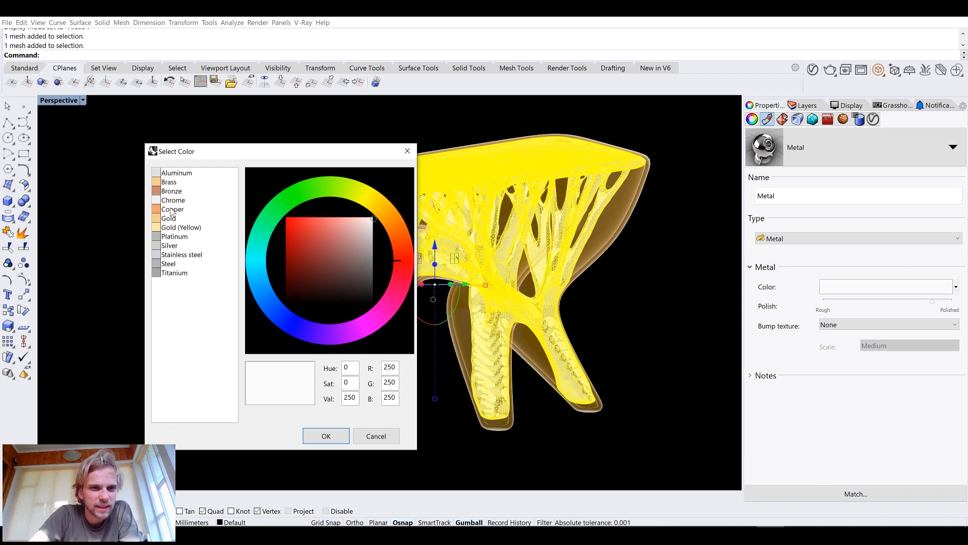
click(169, 255)
click(336, 438)
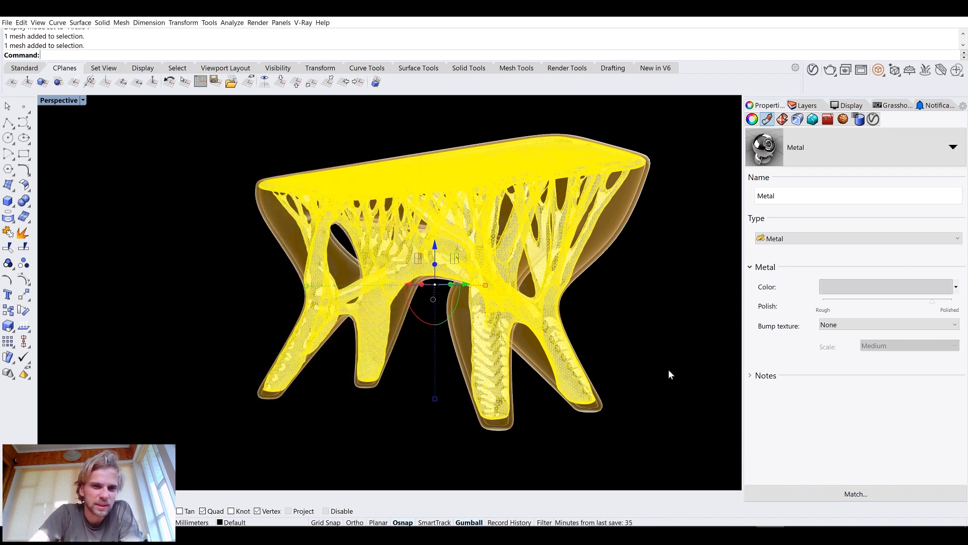
Inspect the stool from several angles, zooming to all objects and running Turntable
click(669, 374)
mouse_move(576, 322)
right_down()
mouse_move(612, 307)
mouse_move(573, 320)
right_up()
shift+right_drag(415, 274, 323, 205)
right_drag(323, 206, 452, 365)
scroll(493, 202, up, 4)
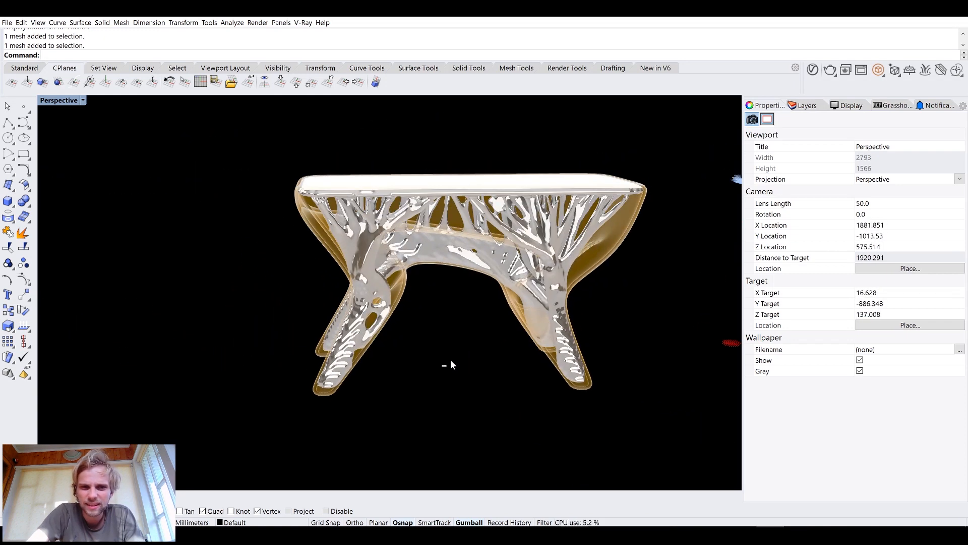
key(ctrl+a)
text(zs)
key(Return)
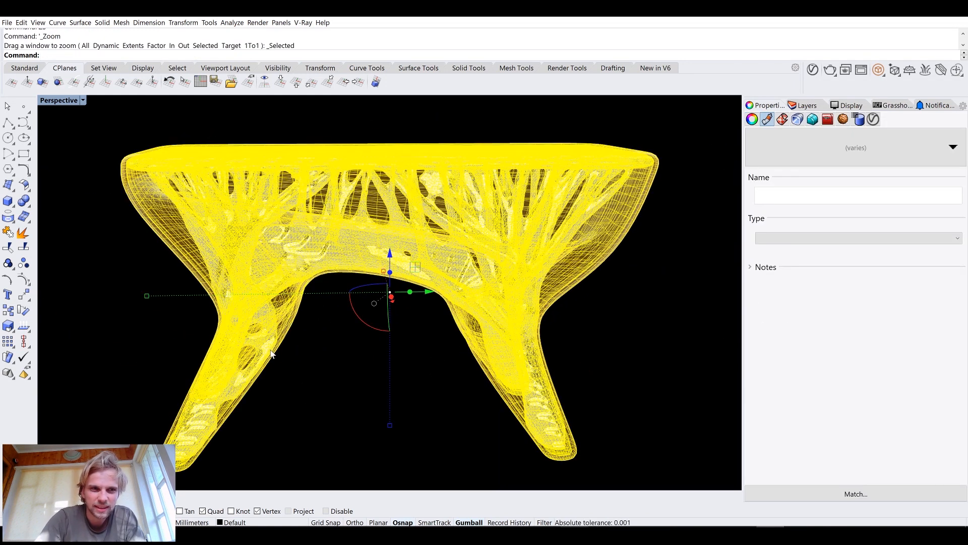
click(294, 359)
scroll(298, 354, down, 2)
text(turntable)
key(Return)
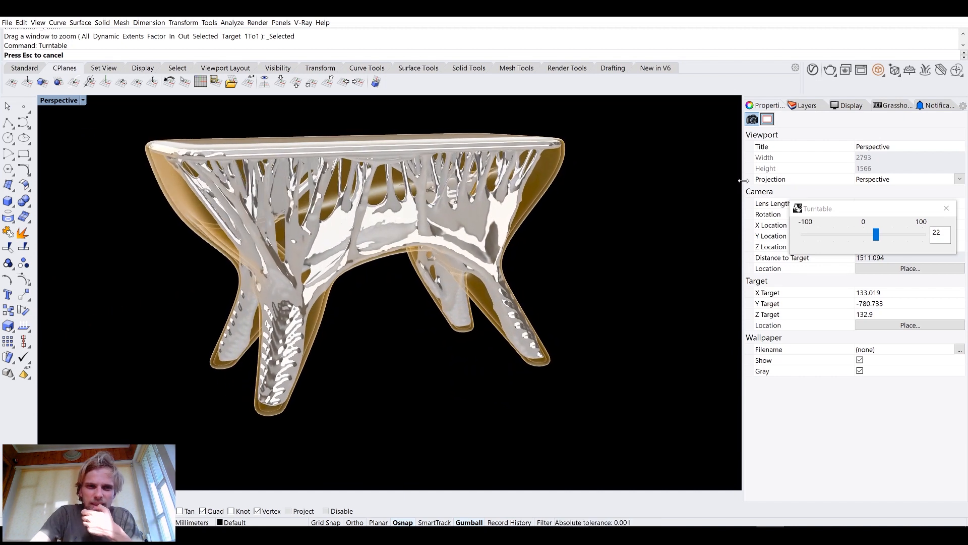
key(Escape)
Replace the outer offset mesh's material with a new Plastic material and set its transparency to 100%
click(803, 105)
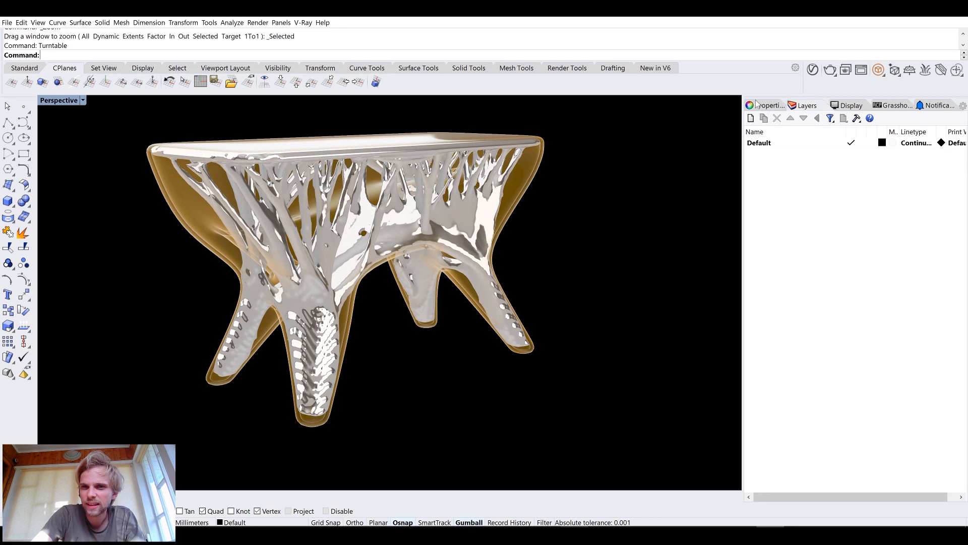
click(230, 201)
click(765, 106)
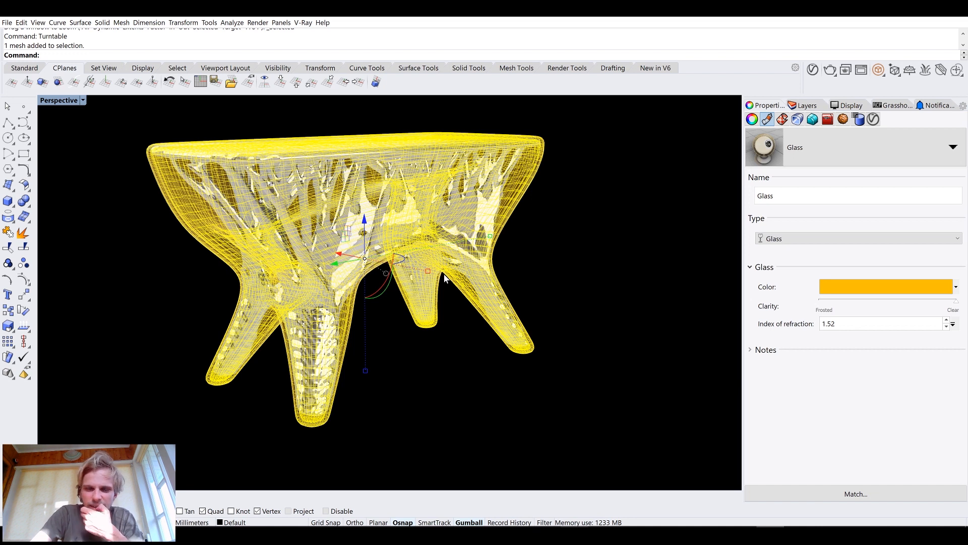
click(814, 158)
click(770, 180)
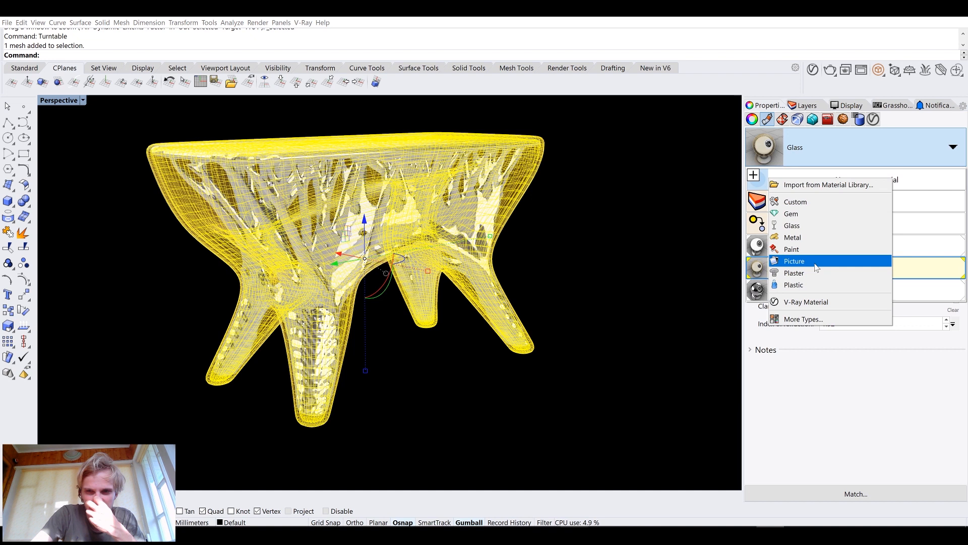
click(817, 285)
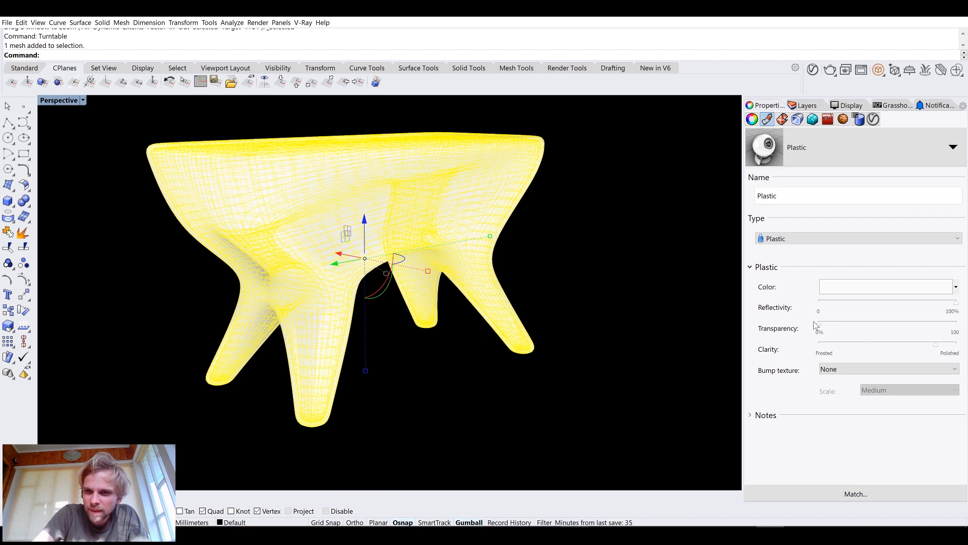
drag(819, 328, 961, 328)
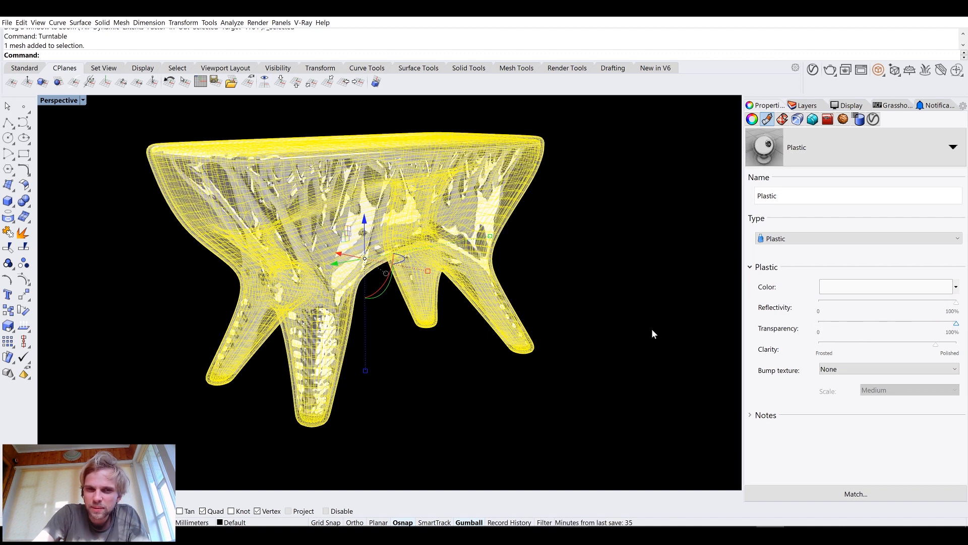
Lower the plastic material's clarity slightly toward frosted
click(691, 337)
click(193, 215)
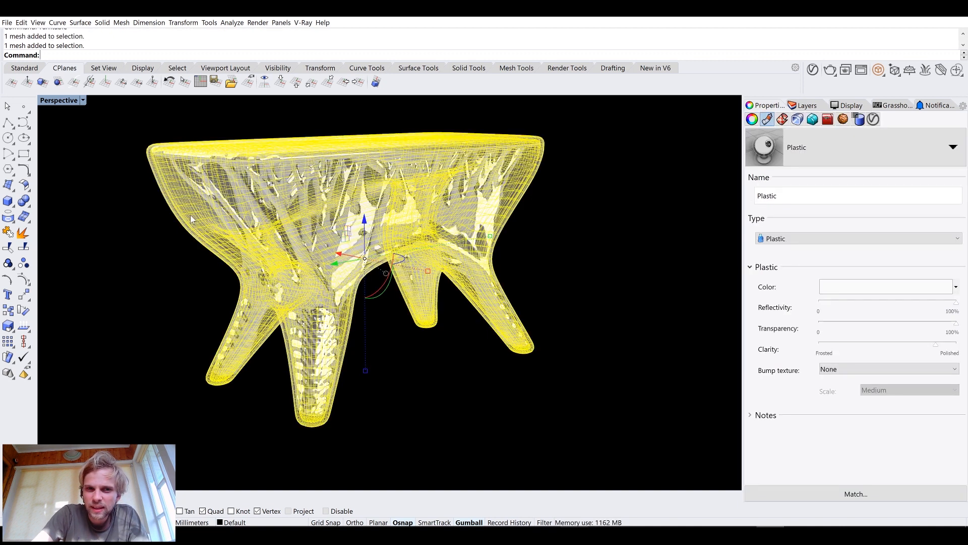
drag(935, 344, 860, 344)
click(509, 328)
click(589, 286)
right_drag(589, 287, 519, 289)
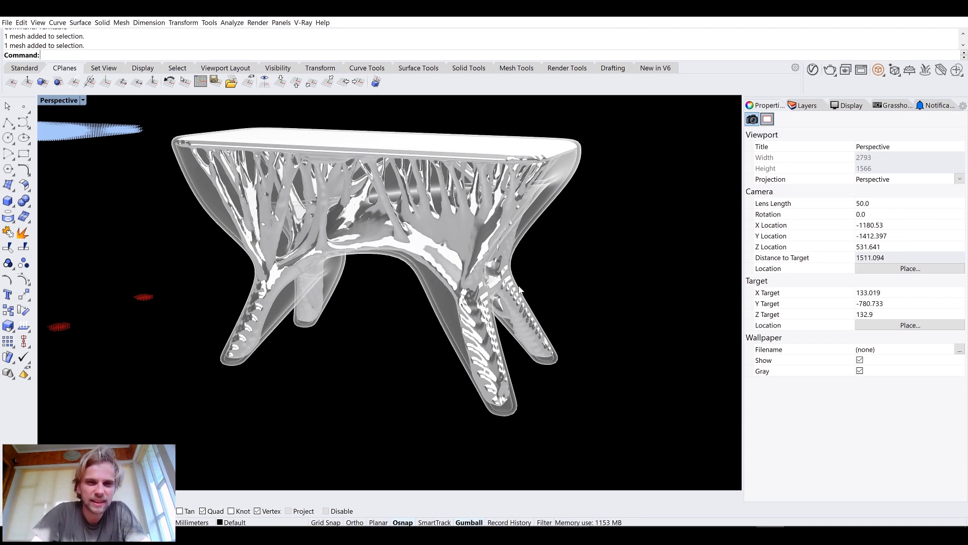
right_drag(372, 289, 523, 276)
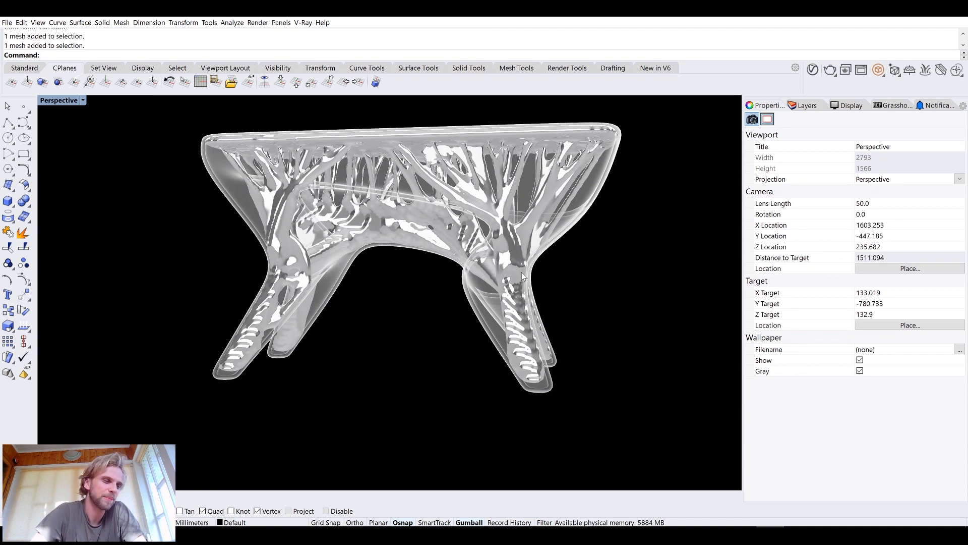